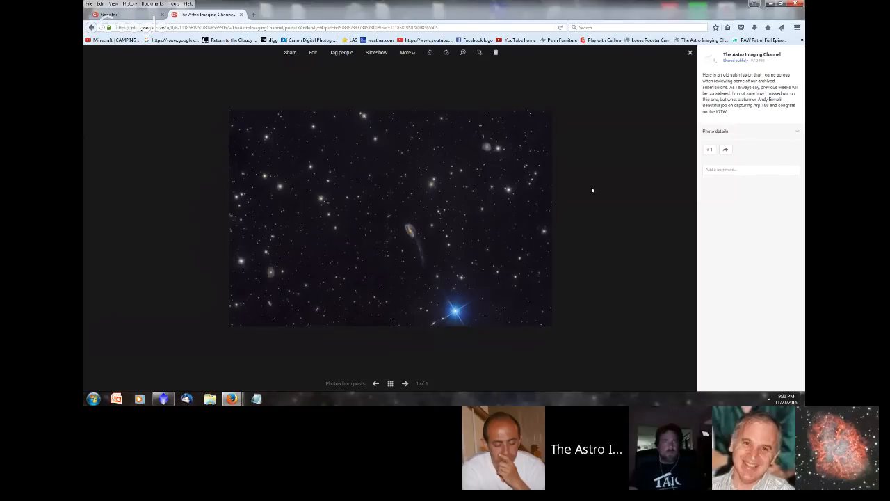
Bring up the Google Hangouts window and end the current screen share.
mouse_move(231, 399)
left_click(161, 335)
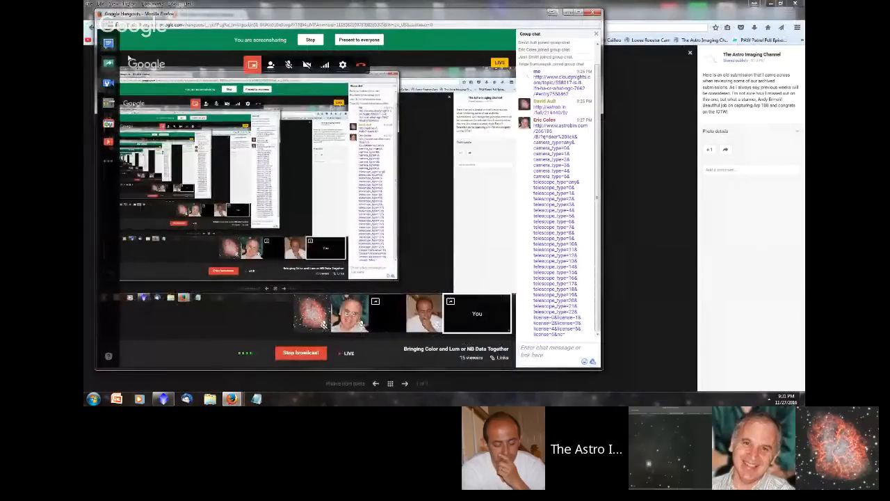
left_click(112, 63)
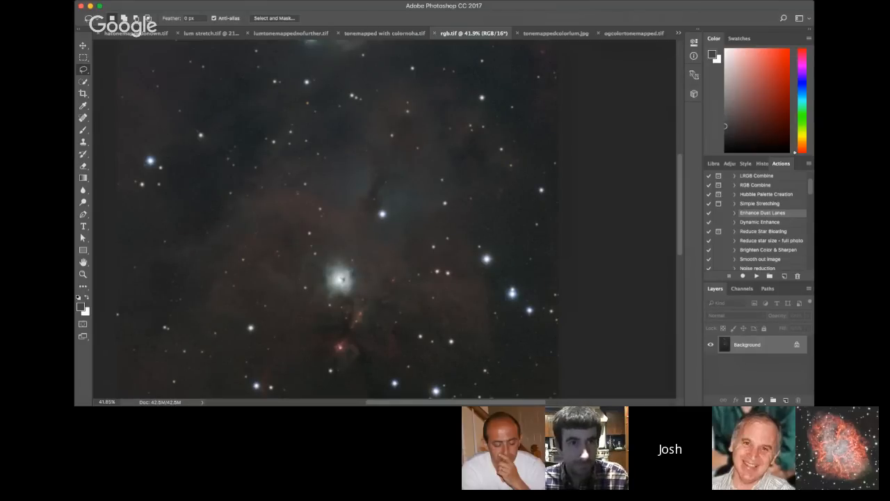
Switch to the possbilyfinalforreals6.jpg image and examine the red nebula around its bright central star up close.
key("ctrl+Tab")
key("ctrl+Tab")
key("ctrl+Tab")
scroll(435, 189, "up", 3)
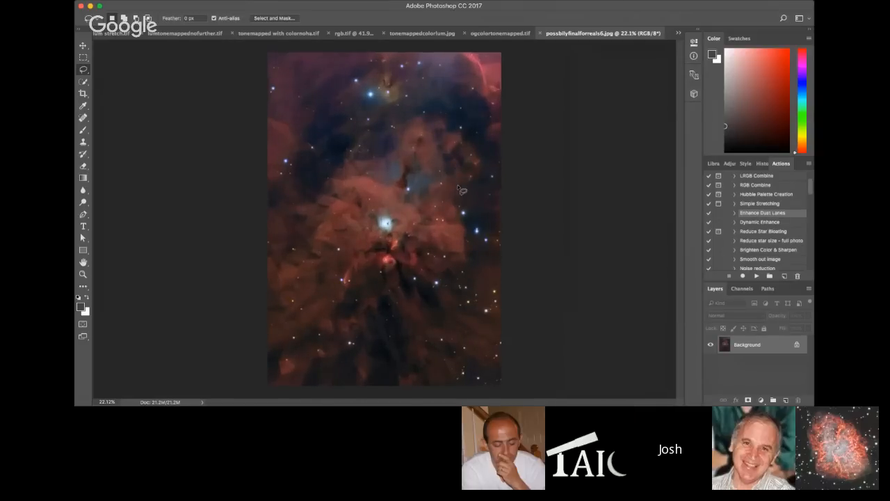
scroll(458, 194, "up", 1)
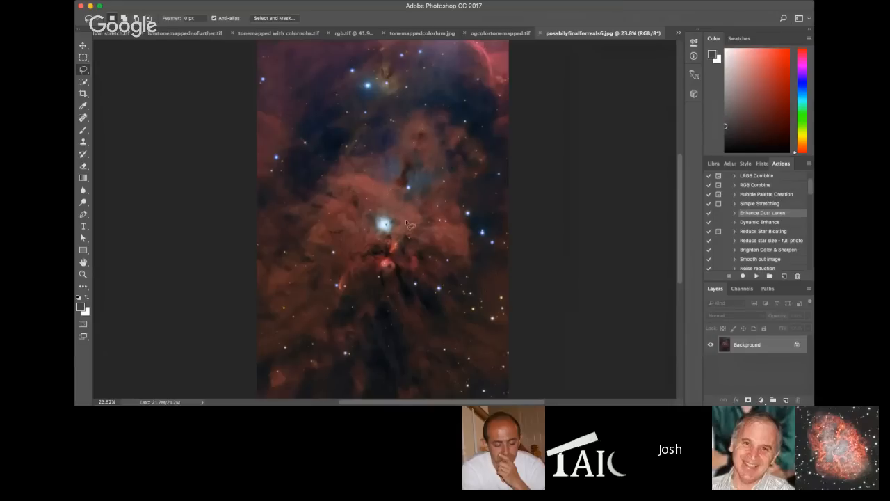
scroll(410, 221, "up", 1)
scroll(411, 220, "up", 3)
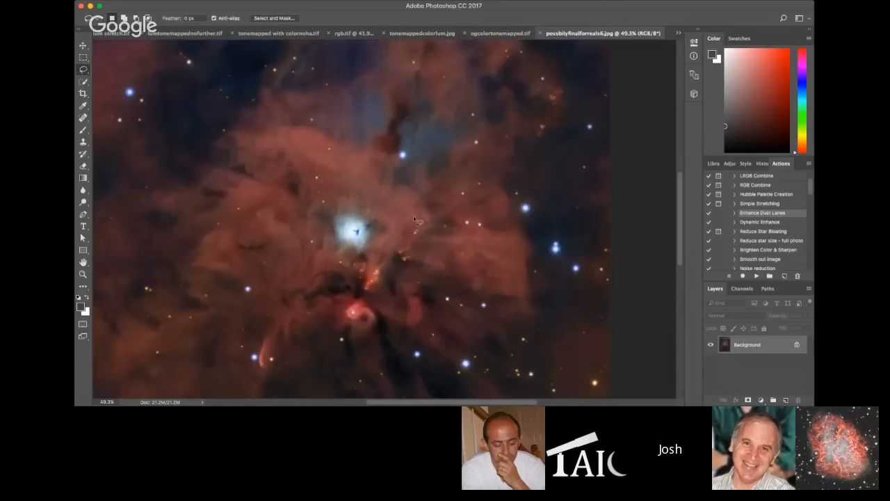
scroll(418, 215, "down", 1)
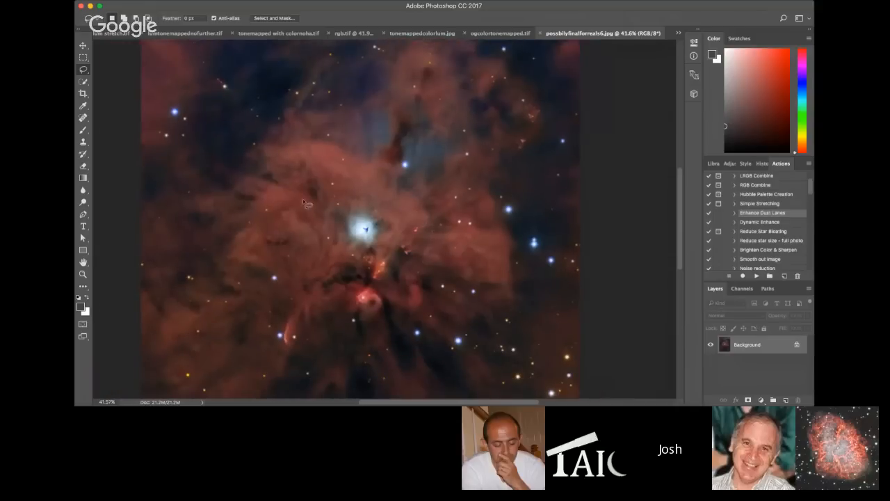
scroll(420, 205, "up", 1)
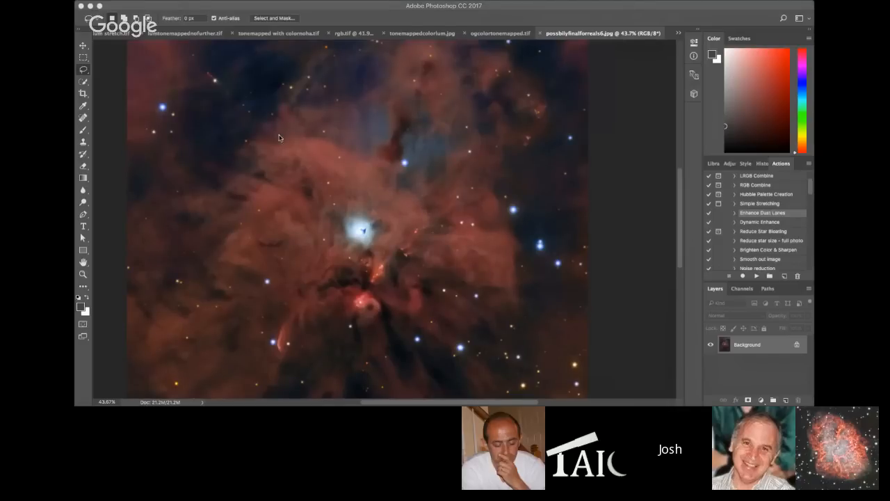
Inspect the blue stars along the nebula's right edge and the dark, star-filled area in the image's upper part.
scroll(502, 210, "down", 5)
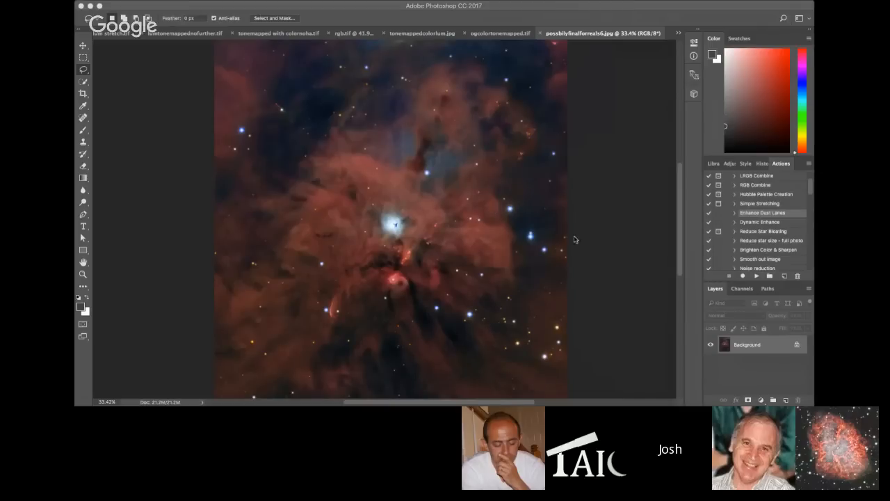
scroll(548, 247, "up", 1)
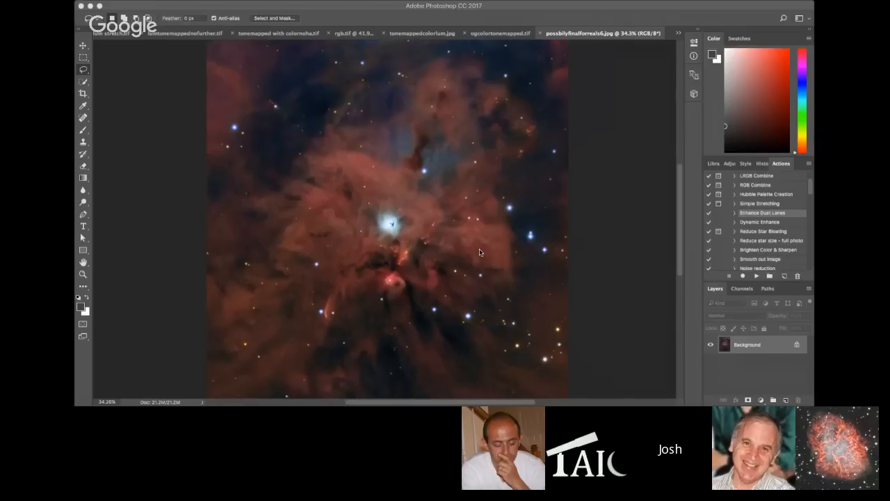
scroll(582, 281, "up", 3)
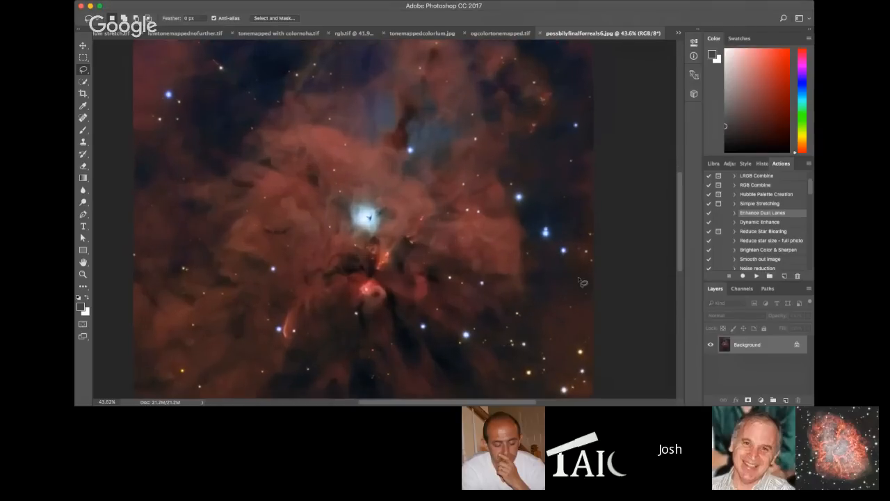
scroll(581, 281, "up", 6)
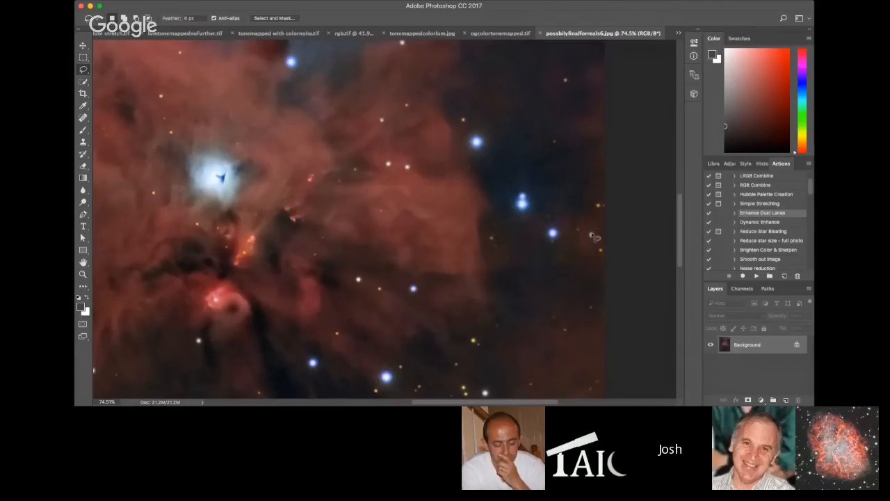
scroll(402, 260, "down", 2)
scroll(402, 260, "down", 3)
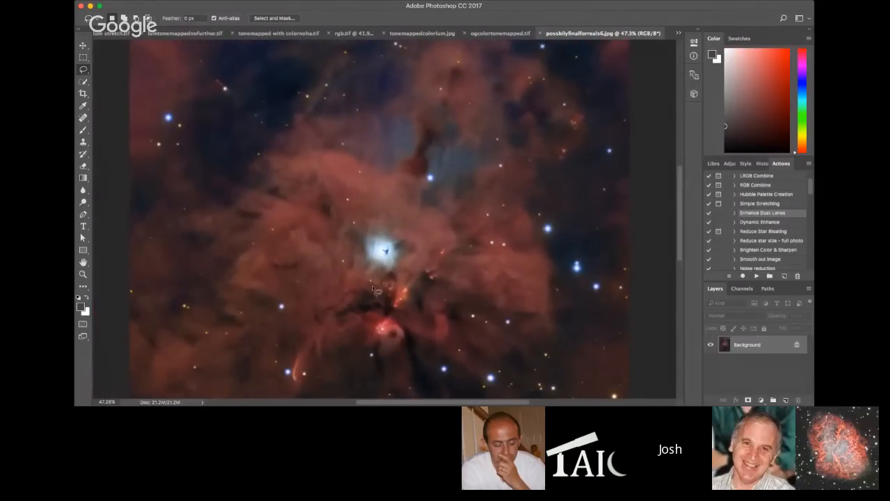
left_click_drag(679, 246, 678, 196)
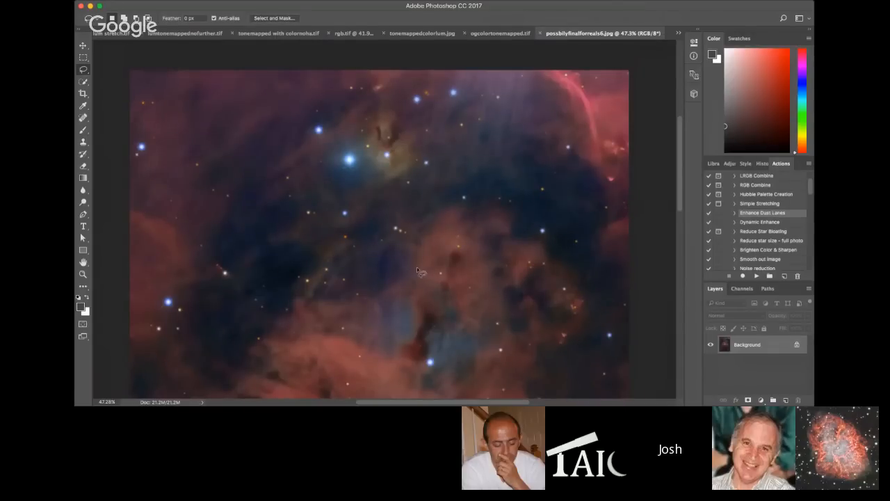
scroll(418, 270, "down", 6)
scroll(399, 274, "up", 4)
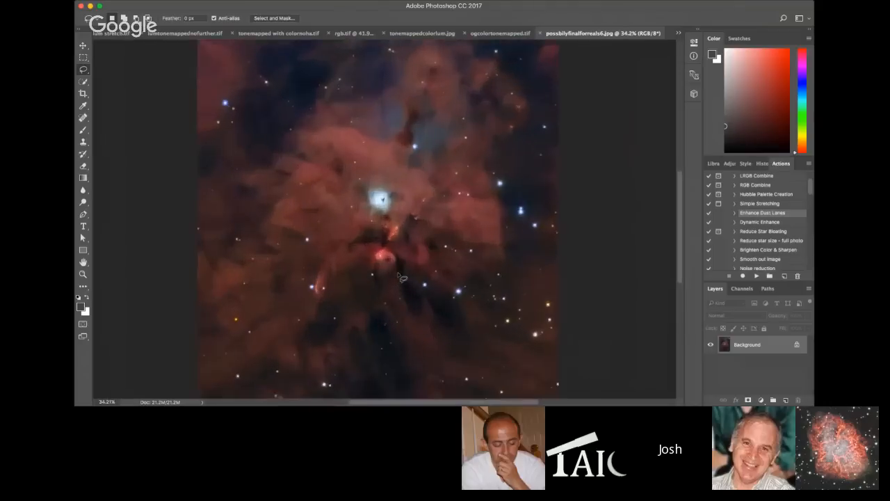
Compare the overall nebula structure with a close view of the pink arc in the image's upper-right corner.
scroll(402, 277, "up", 1)
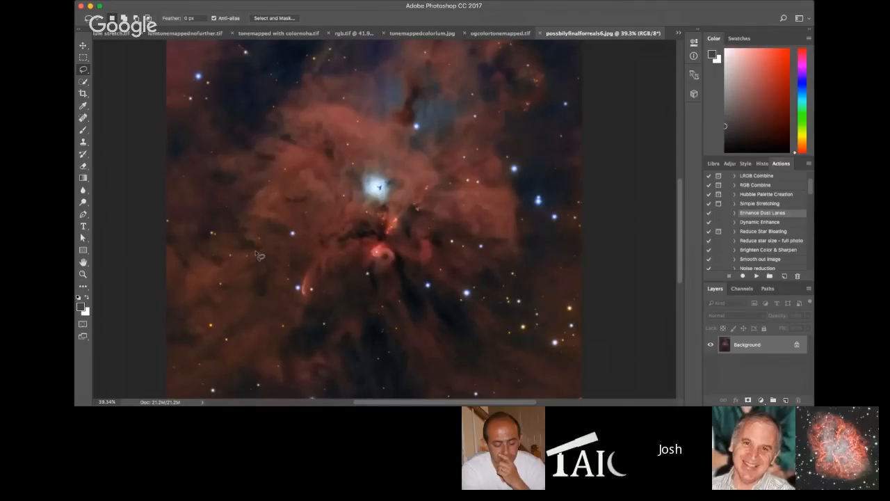
scroll(415, 273, "down", 3)
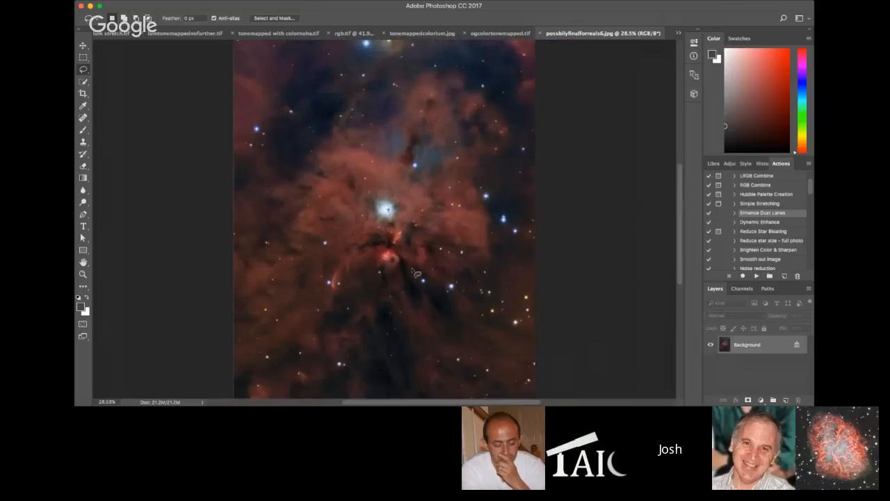
scroll(415, 273, "down", 2)
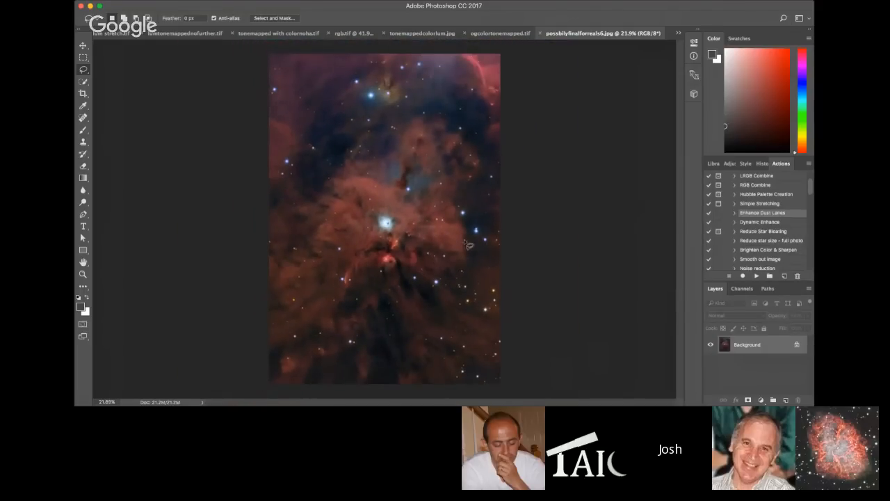
scroll(425, 240, "up", 2)
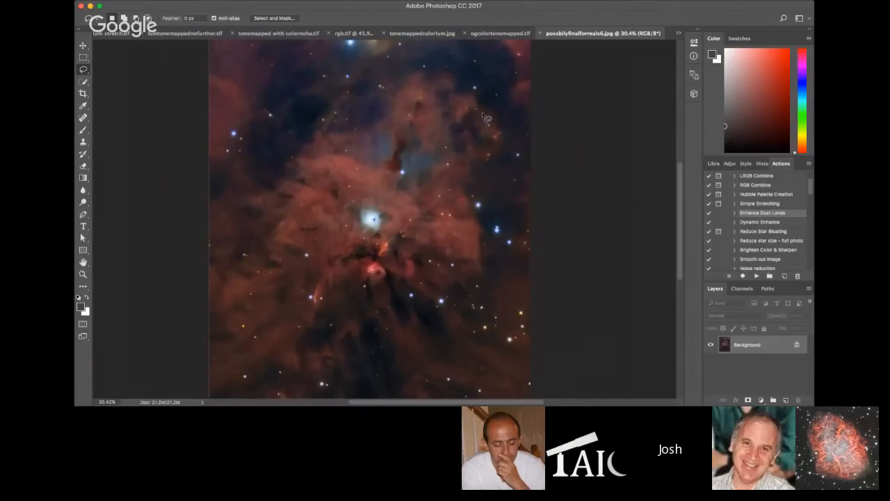
scroll(437, 238, "down", 2)
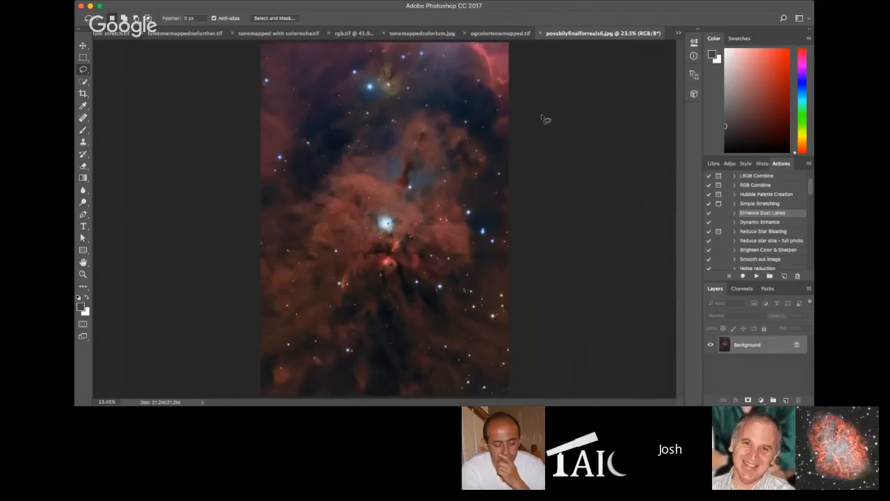
scroll(572, 146, "up", 4)
scroll(677, 188, "up", 8)
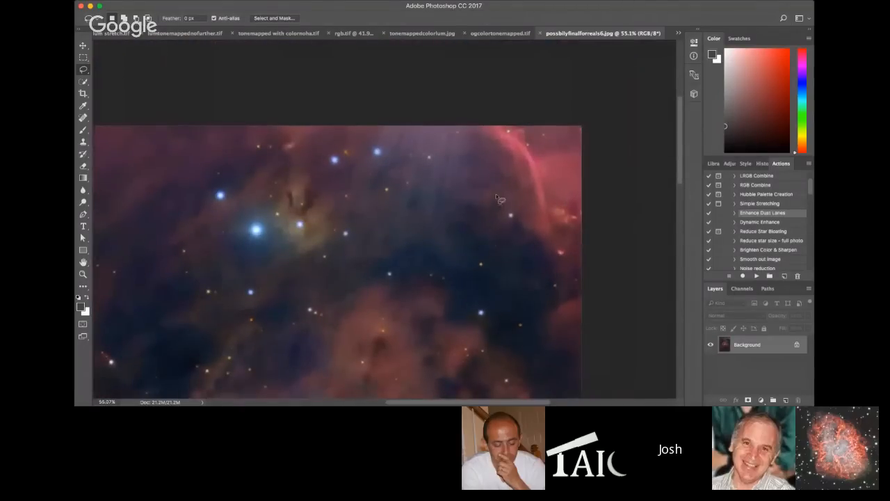
scroll(524, 201, "down", 1)
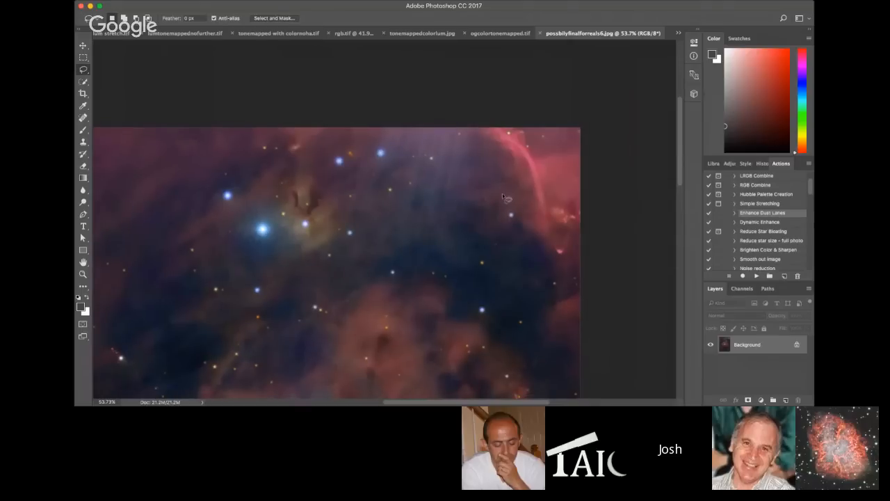
scroll(427, 290, "down", 5)
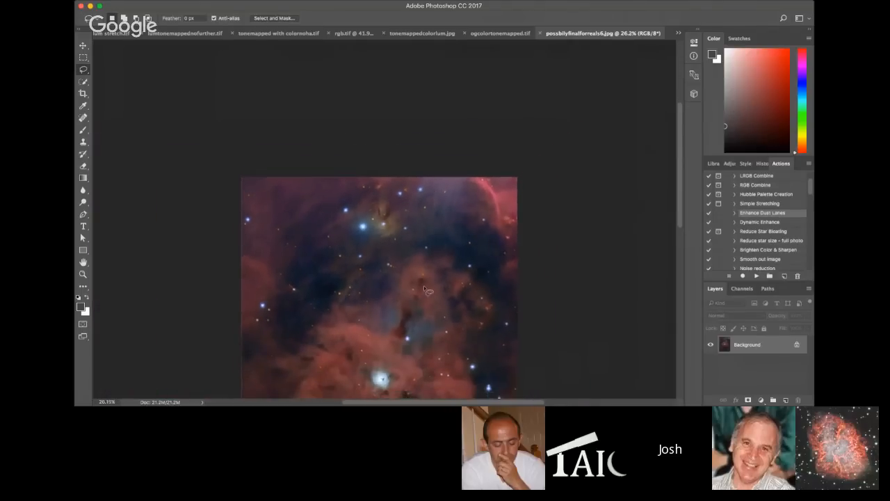
scroll(427, 291, "down", 2)
scroll(372, 205, "up", 3)
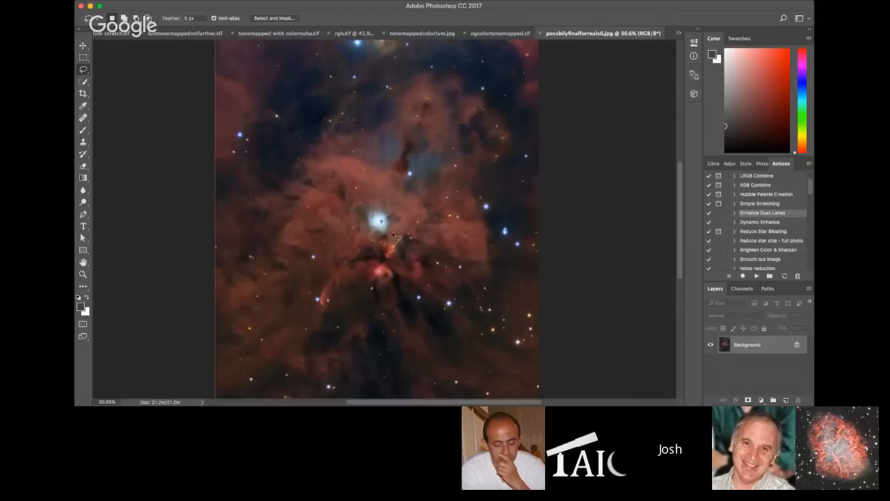
Examine the bright red region below the central star, the blue patch above it and the full composition.
scroll(401, 268, "up", 1)
scroll(402, 270, "up", 2)
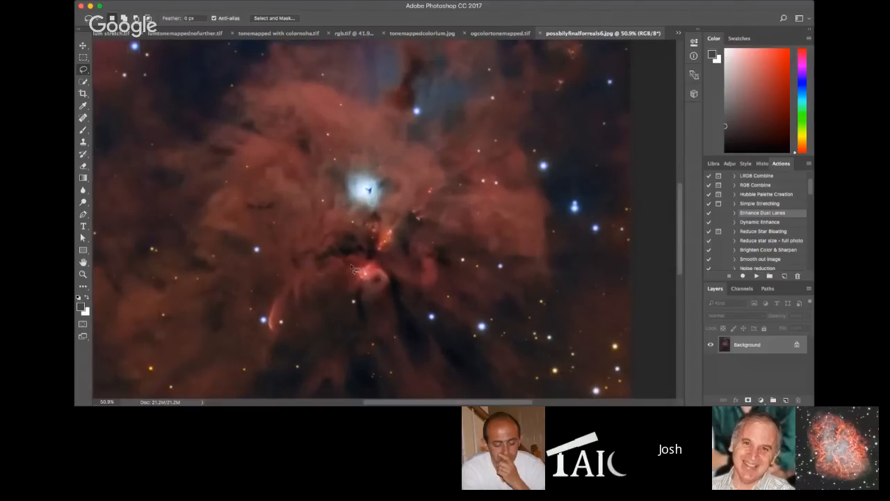
scroll(469, 277, "down", 2)
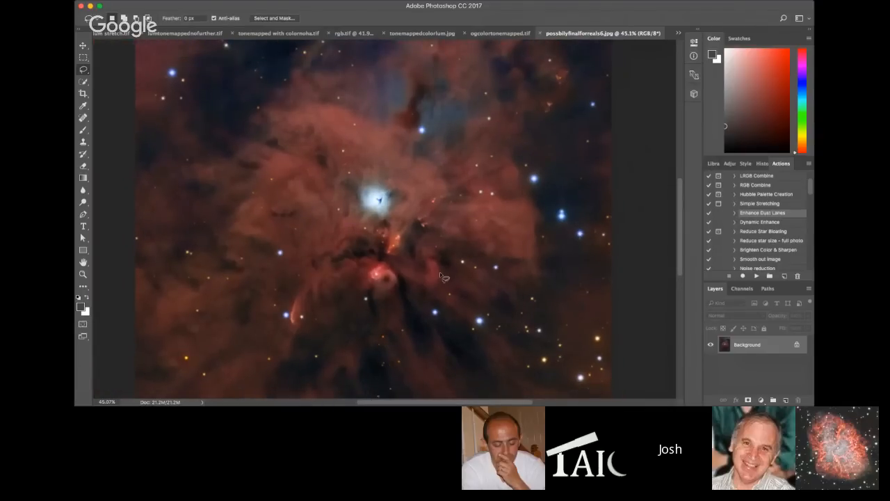
scroll(440, 272, "down", 2)
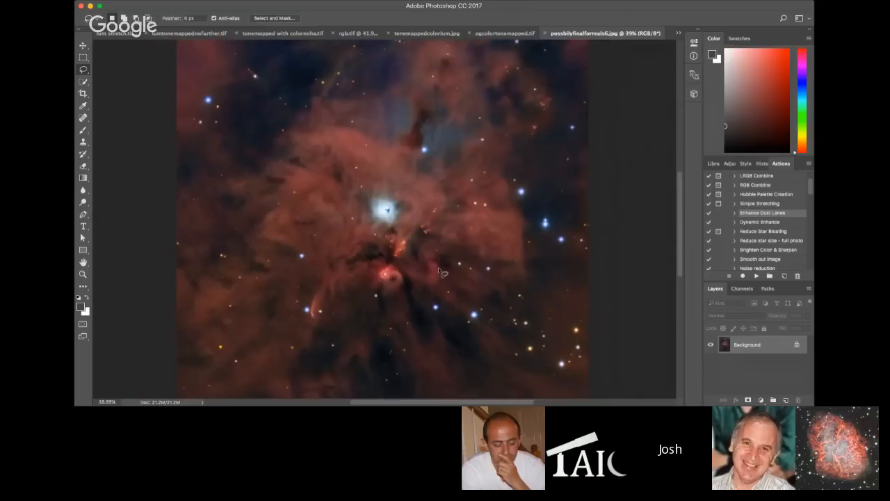
scroll(439, 267, "down", 2)
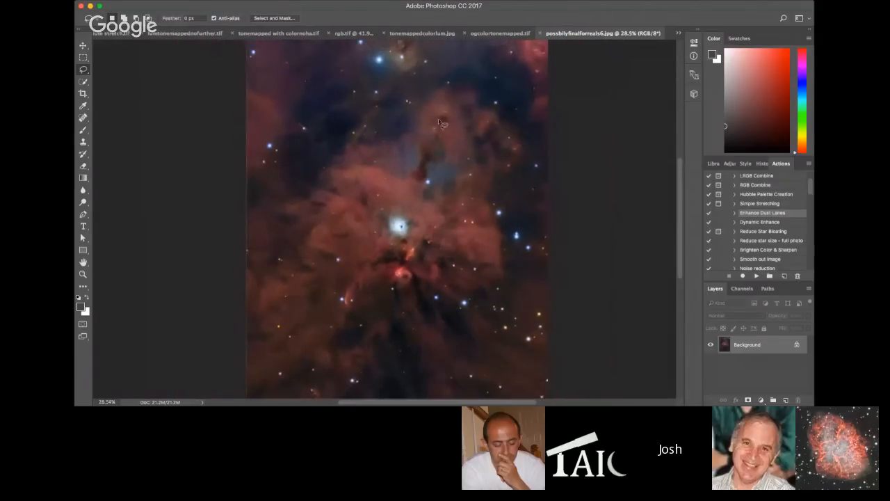
scroll(428, 153, "up", 3)
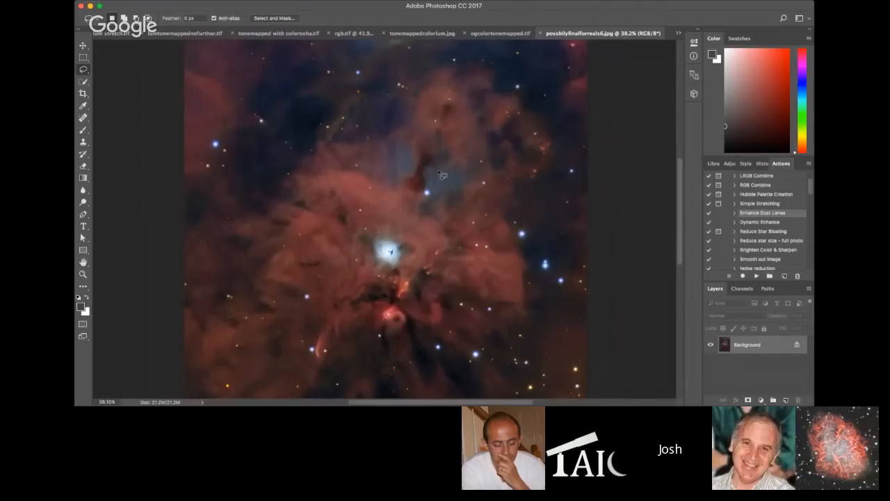
scroll(441, 173, "up", 2)
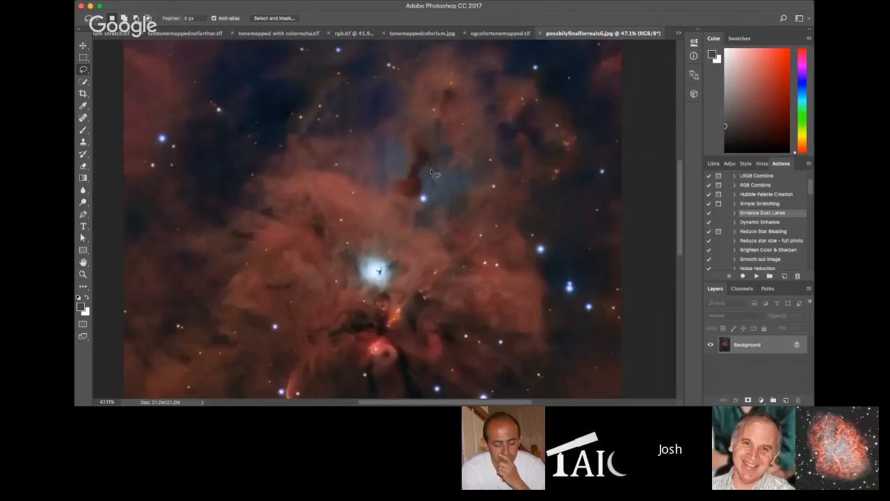
scroll(421, 166, "down", 2)
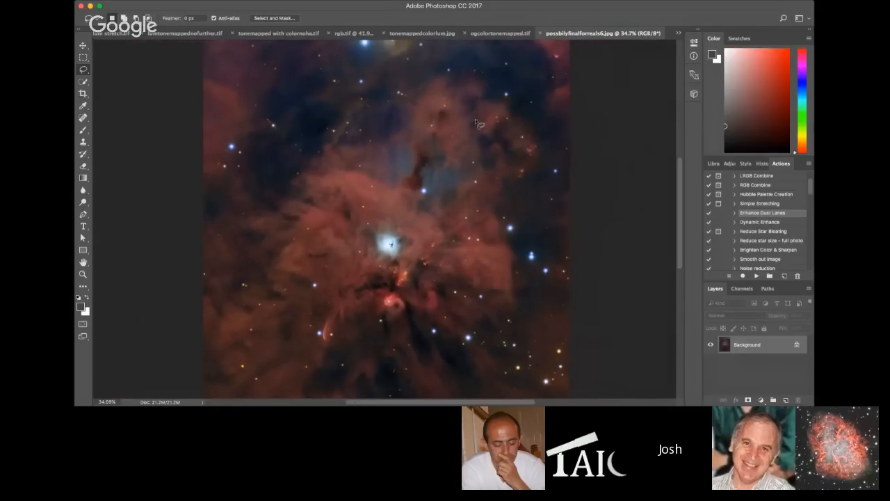
scroll(446, 115, "down", 1)
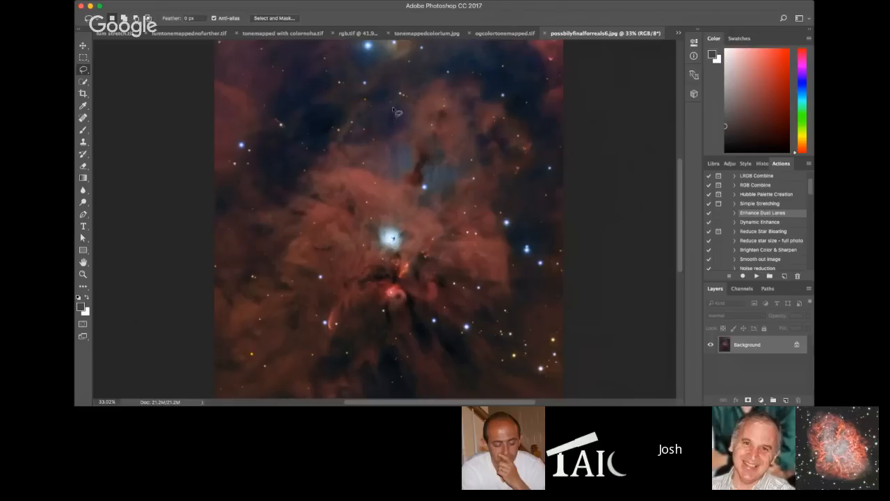
scroll(473, 160, "down", 5)
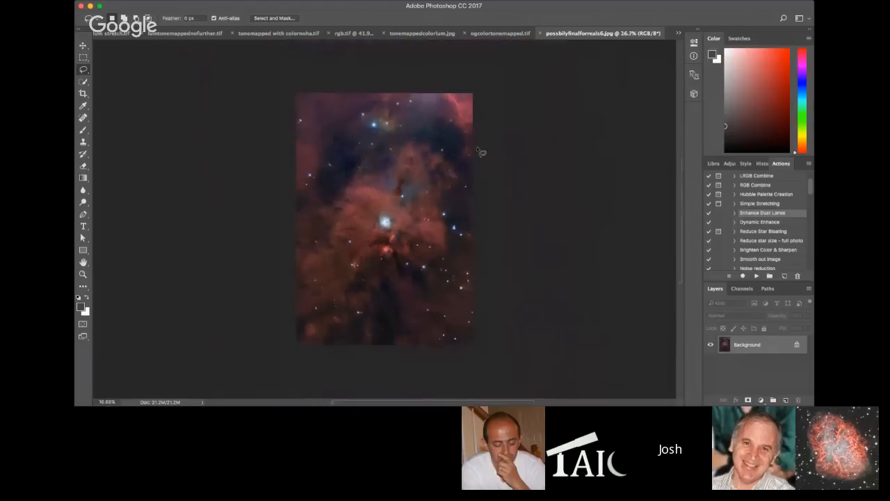
scroll(461, 140, "up", 1)
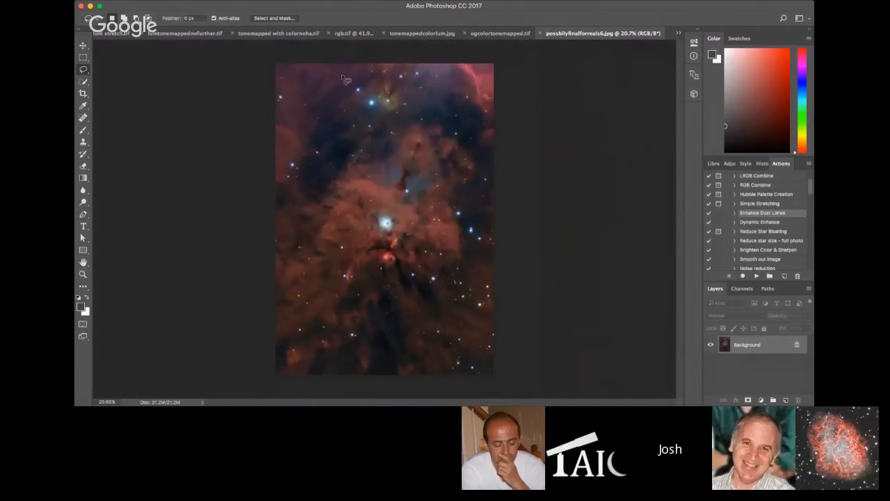
scroll(333, 81, "up", 1)
scroll(333, 81, "up", 2)
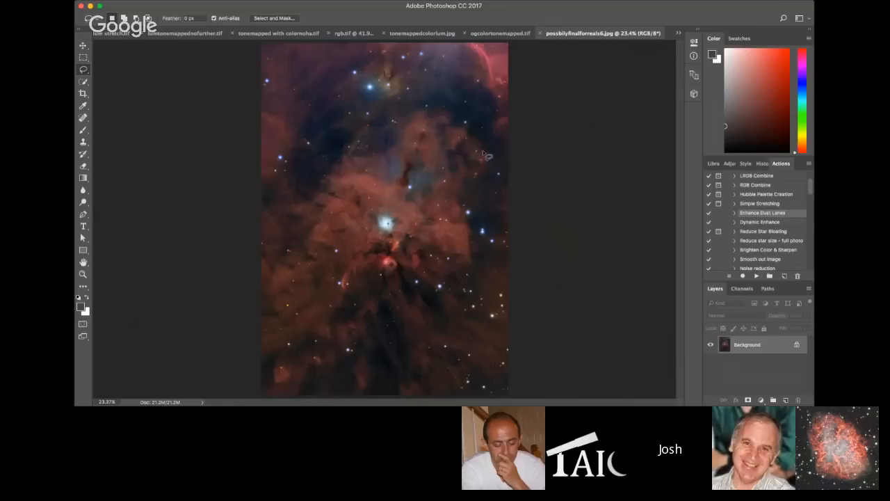
scroll(503, 162, "down", 2)
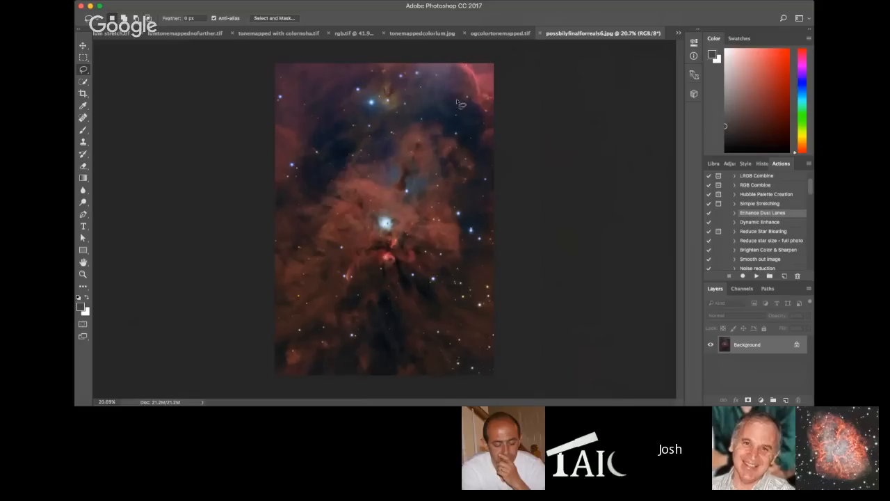
View the color composition a little closer, and switch to the grayscale lum stretch image to examine its nebula around the central star.
scroll(480, 139, "up", 2)
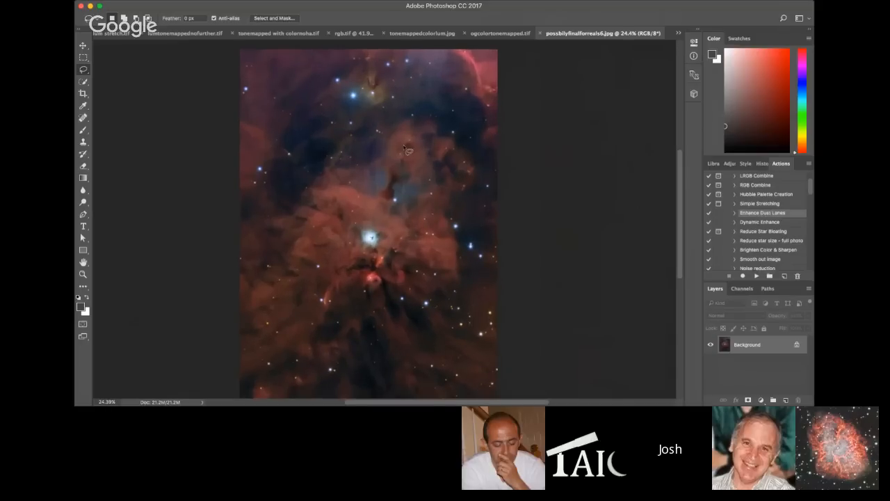
scroll(480, 231, "up", 1)
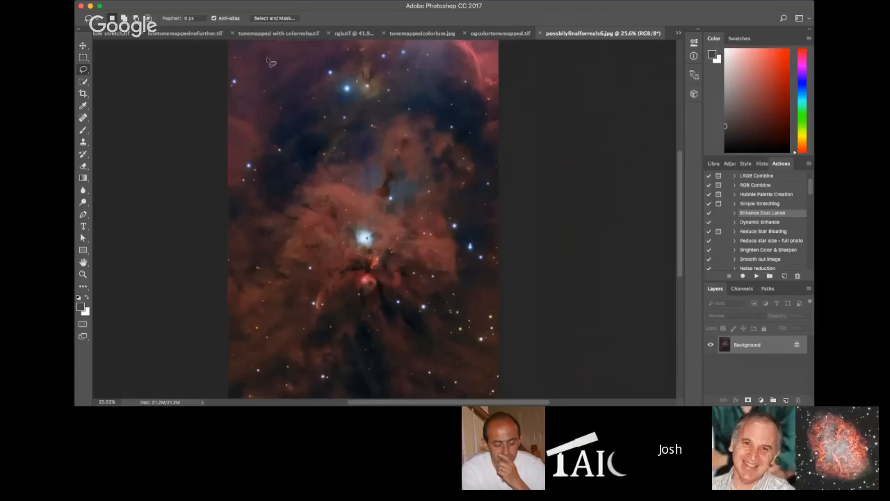
left_click(120, 33)
scroll(409, 241, "up", 6)
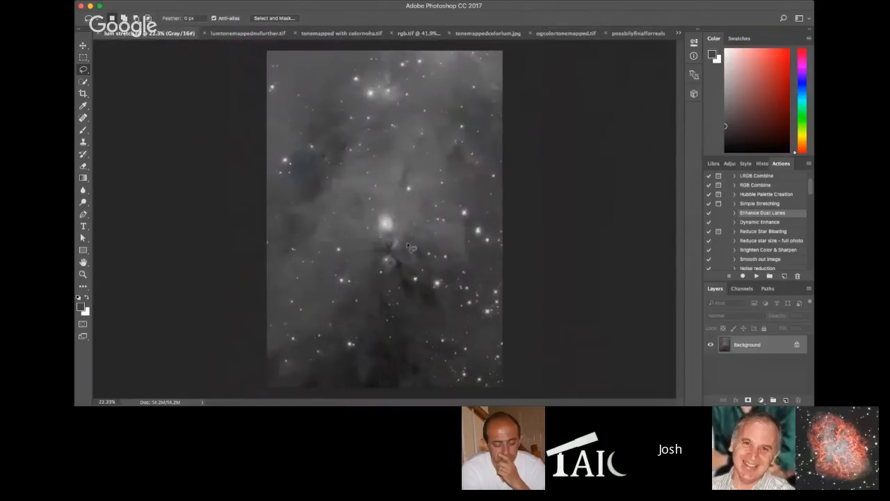
scroll(412, 239, "down", 5)
scroll(417, 242, "up", 2)
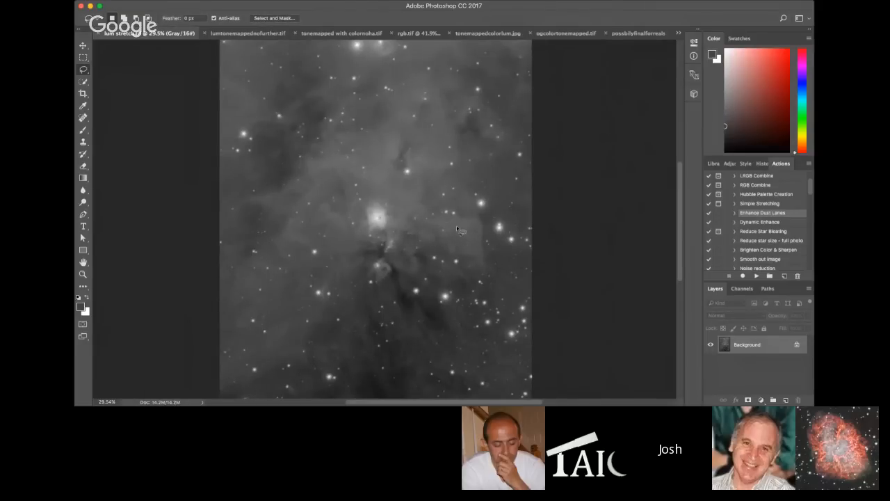
scroll(457, 227, "up", 1)
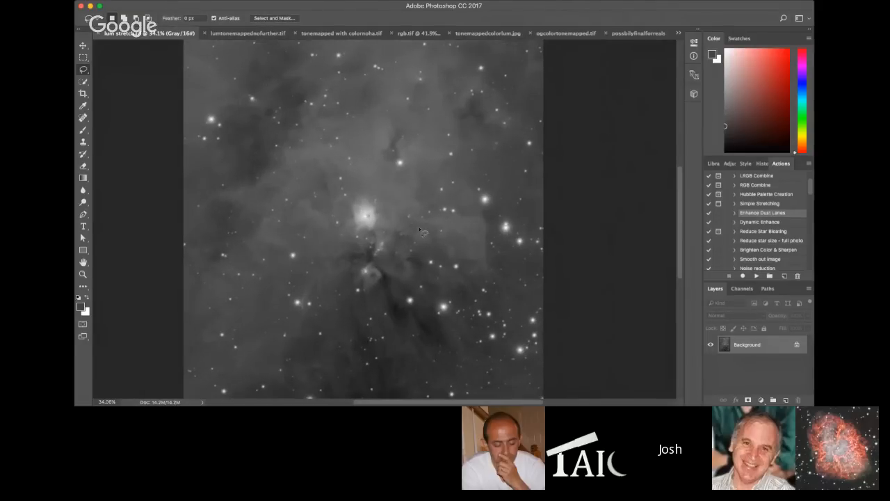
scroll(438, 218, "down", 2)
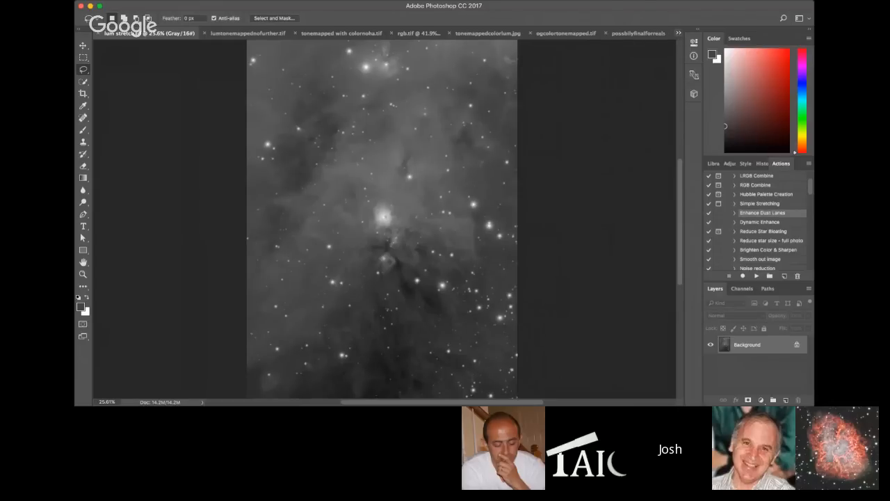
Switch to the grayscale Ha image and examine the nebula structure and dark lanes around the two bright central spots.
left_click(693, 47)
scroll(414, 226, "down", 2)
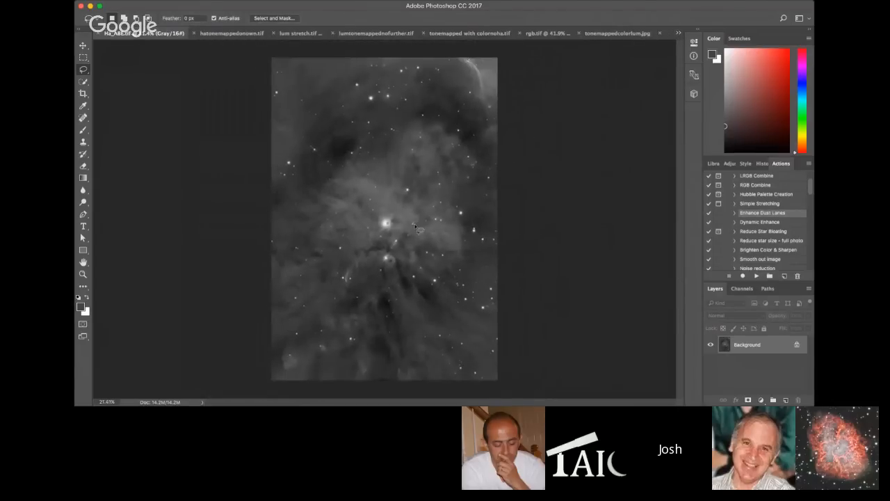
scroll(402, 267, "up", 1)
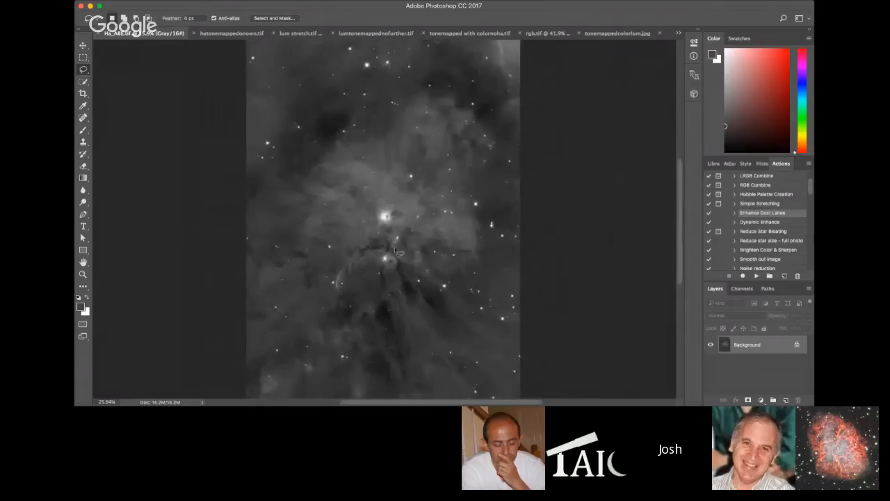
scroll(397, 254, "up", 1)
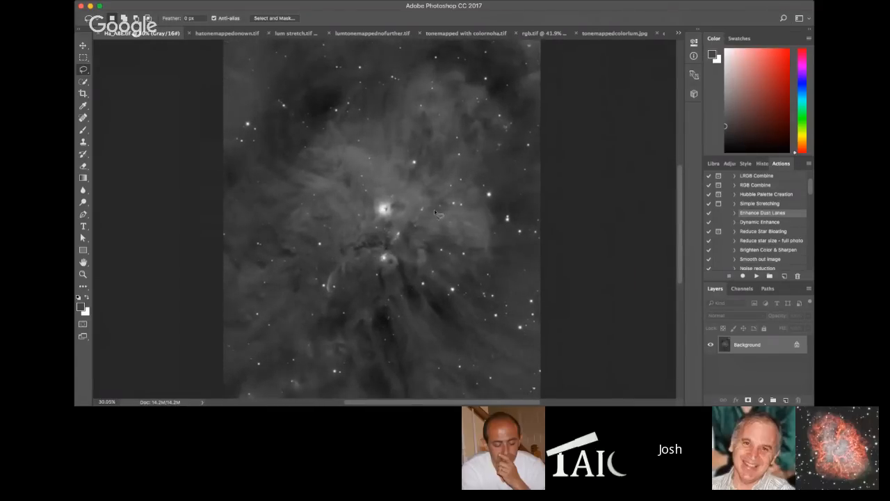
scroll(456, 224, "down", 1)
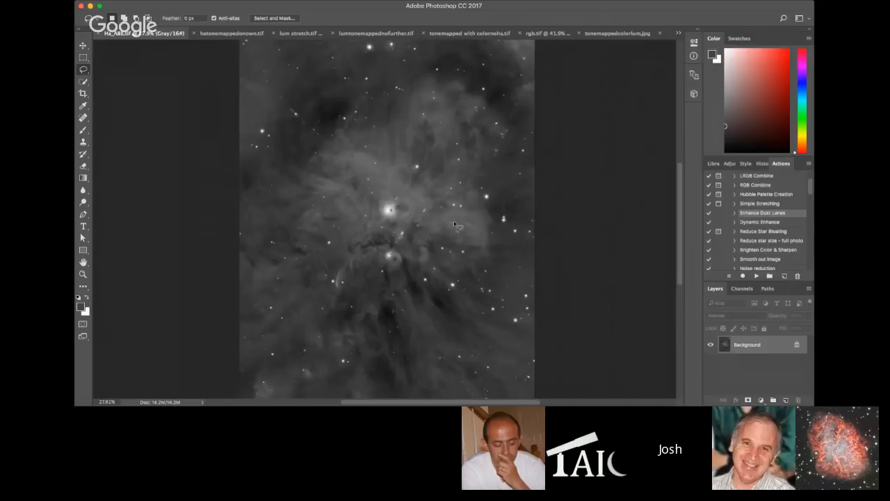
Switch to rgb.tif and inspect the faint red nebula area beside the blue stars on the right at high magnification.
left_click(549, 34)
scroll(439, 233, "down", 5)
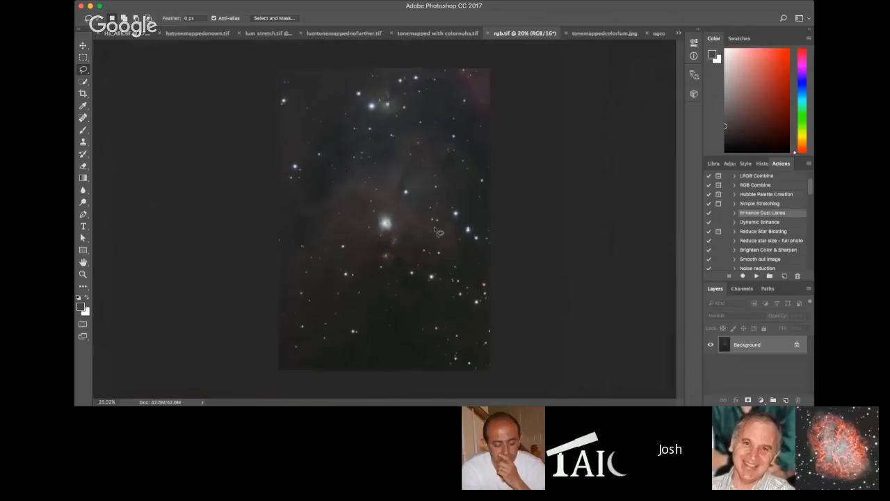
scroll(448, 237, "up", 3)
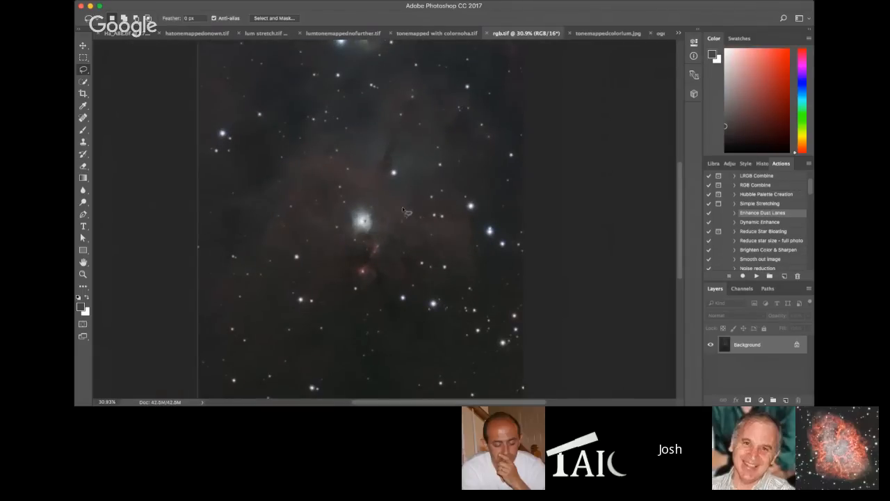
scroll(381, 248, "up", 8)
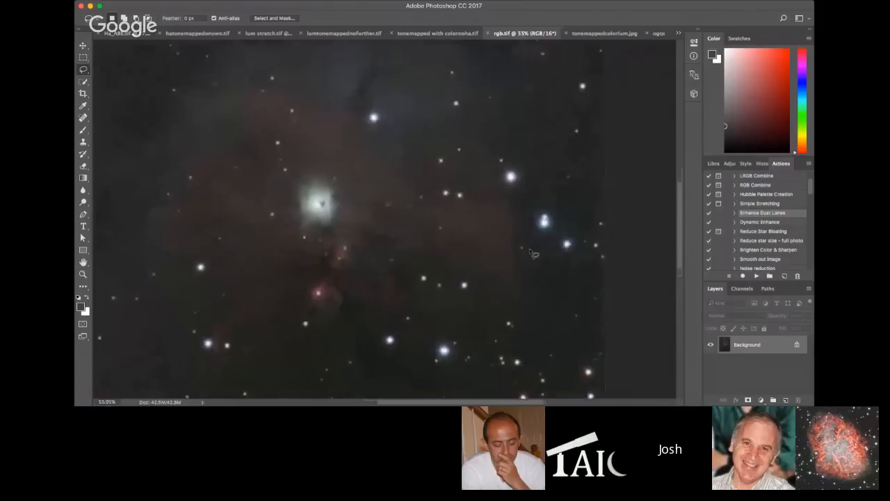
scroll(390, 232, "up", 1)
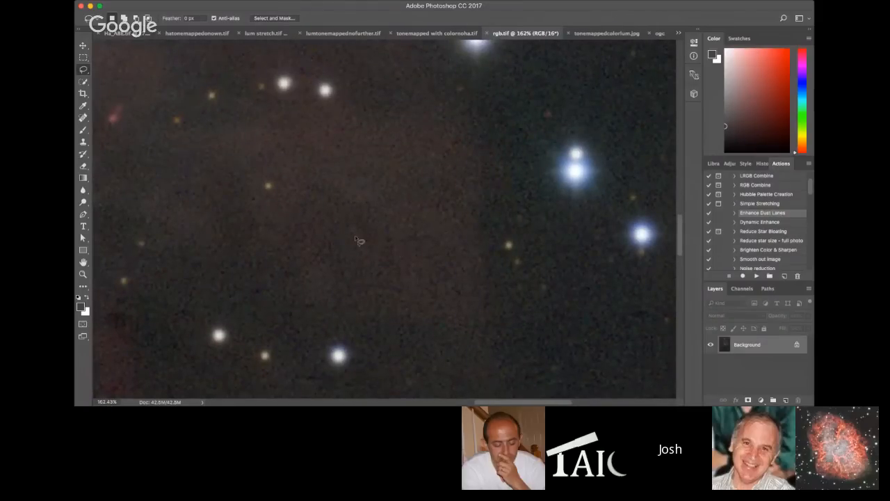
Review the full rgb.tif frame and the faint color around its bright central star.
scroll(388, 244, "down", 4)
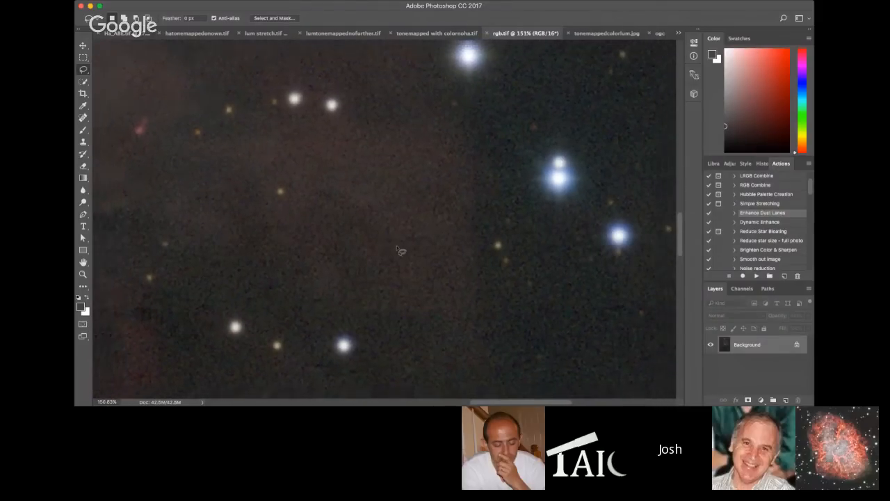
scroll(417, 258, "down", 6)
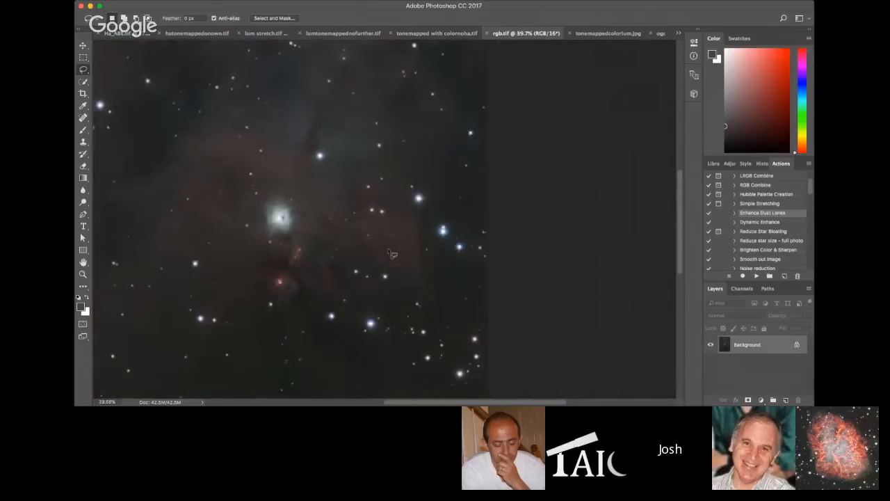
scroll(379, 333, "down", 1)
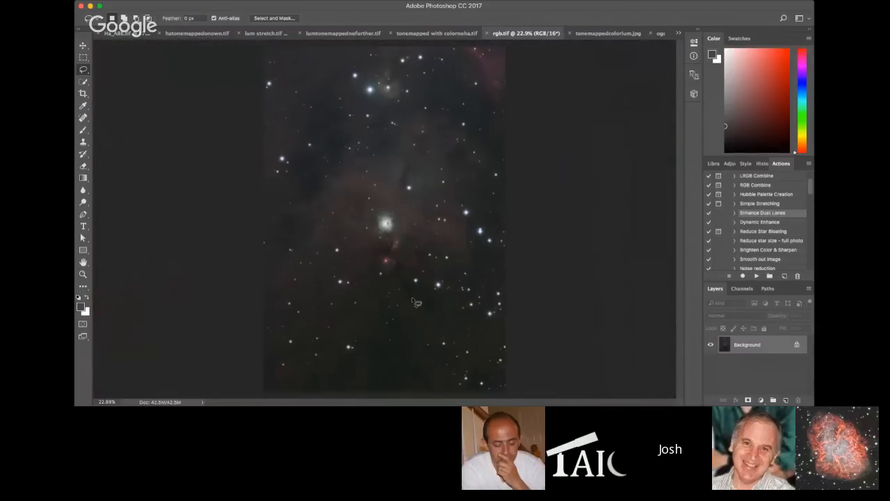
scroll(435, 218, "up", 1)
scroll(437, 219, "up", 2)
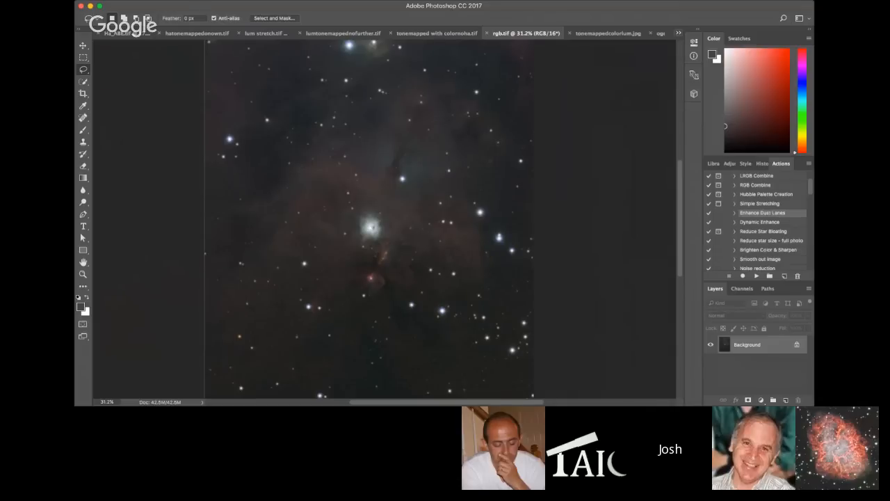
Compare the starless nebula colors in ogcolortonemapped.tif with those in tonemapped with colornoha.tif.
left_click(574, 101)
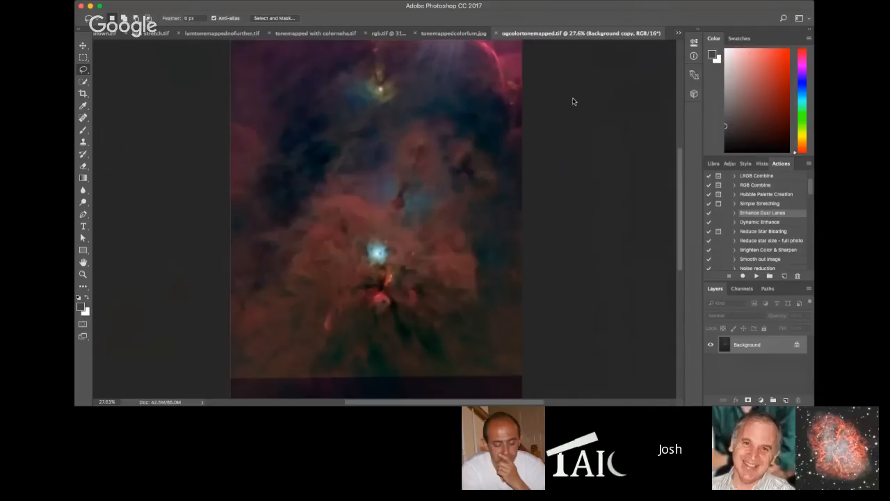
scroll(452, 140, "up", 5)
scroll(480, 176, "down", 1)
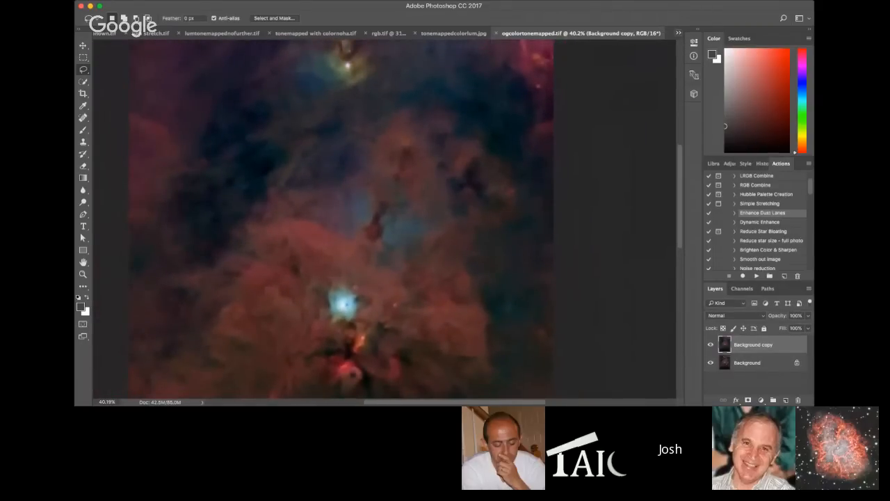
left_click(569, 76)
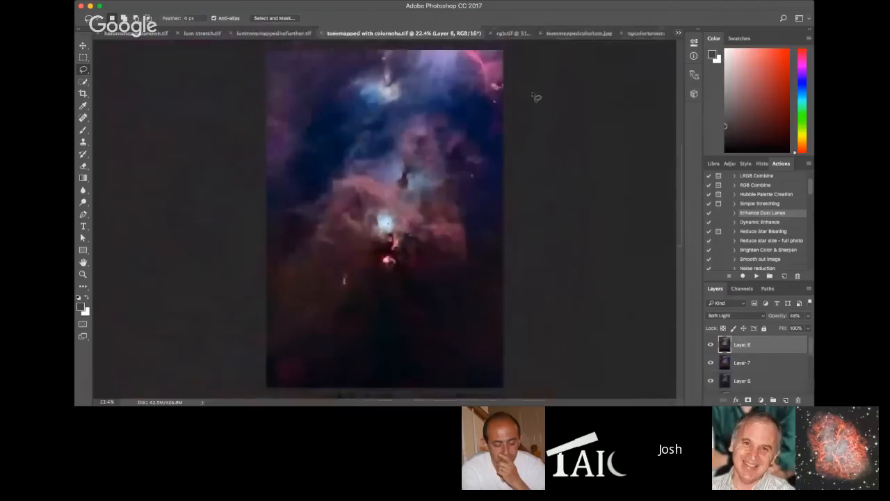
scroll(427, 176, "up", 4)
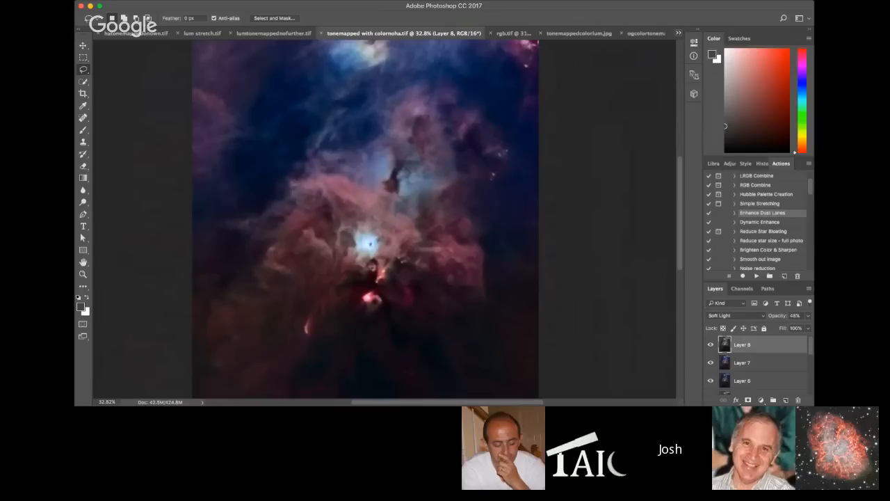
Switch back to possbilyfinalforreals6.jpg and examine the nebula colors in the combined image.
left_click(539, 117)
scroll(418, 211, "up", 5)
scroll(418, 210, "down", 5)
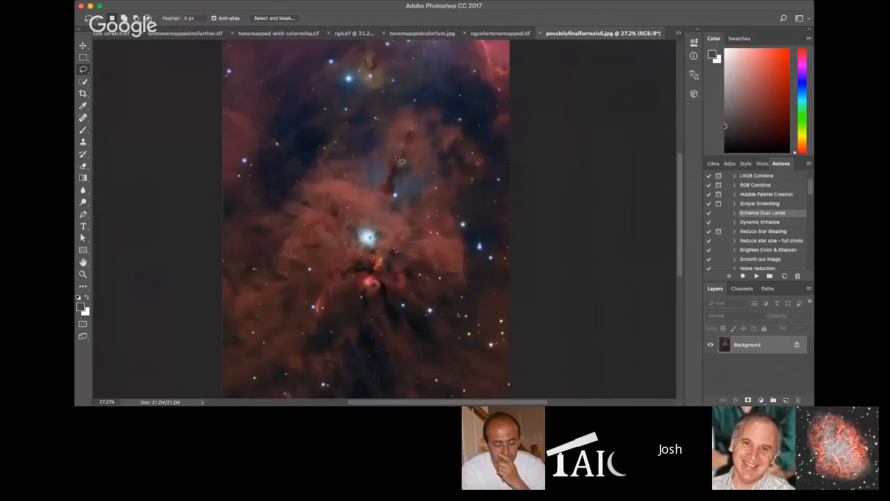
Return to rgb.tif and view its whole frame for comparison with the combined image.
left_click(354, 34)
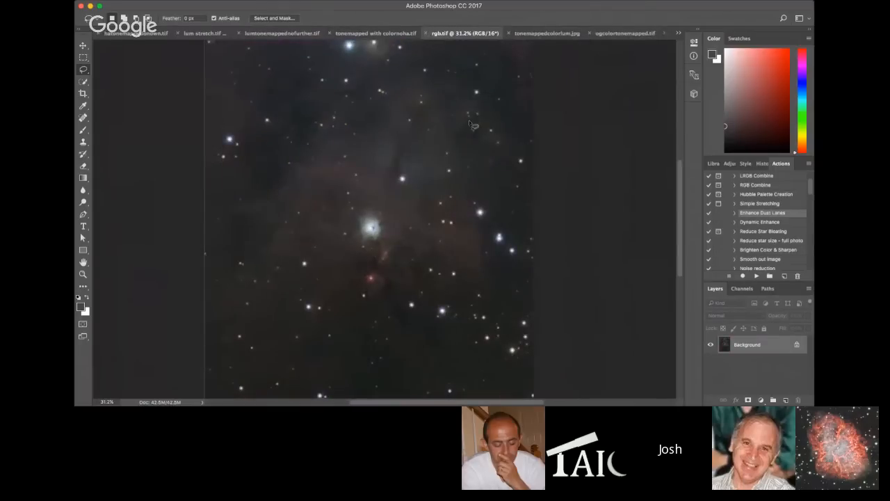
scroll(445, 190, "up", 1)
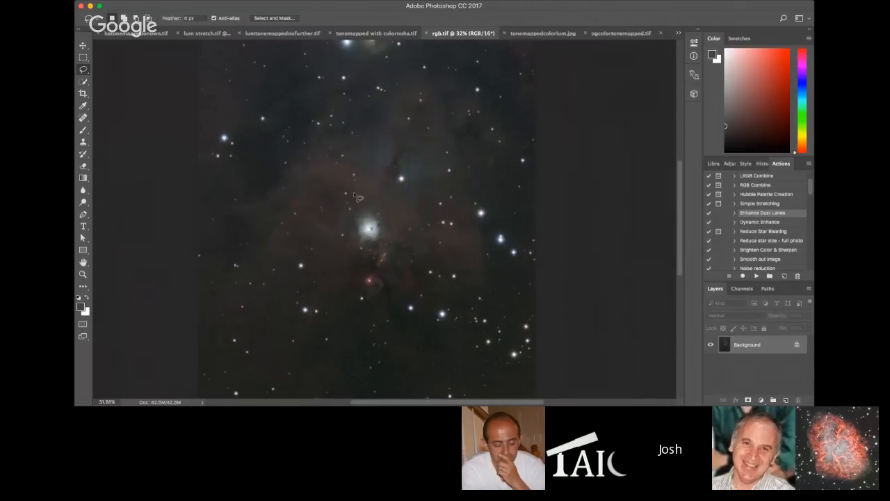
scroll(427, 223, "down", 1)
scroll(427, 223, "down", 2)
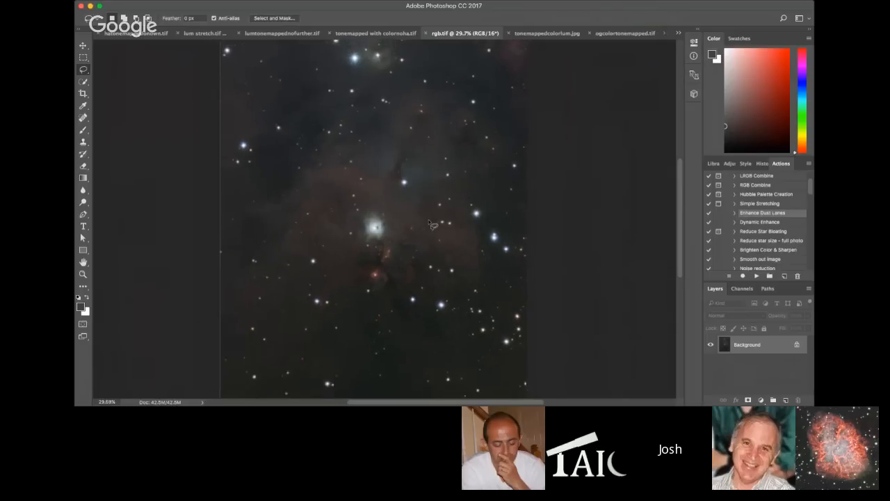
scroll(417, 210, "down", 2)
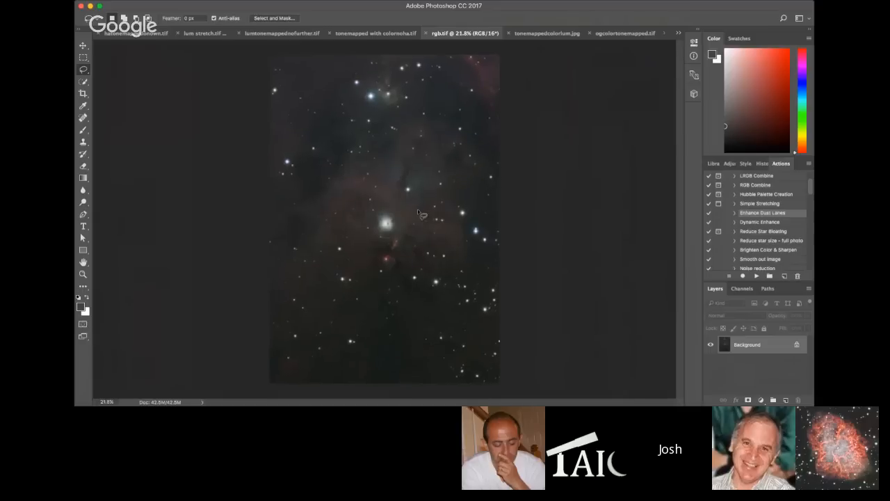
Examine the faint red and blue nebulosity around the central star and the blue stars to its right in rgb.tif.
scroll(418, 209, "up", 3)
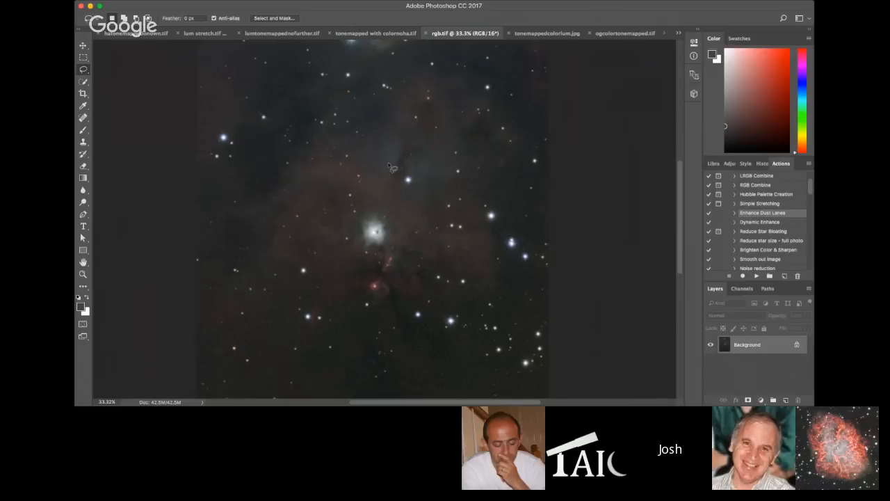
scroll(406, 171, "up", 1)
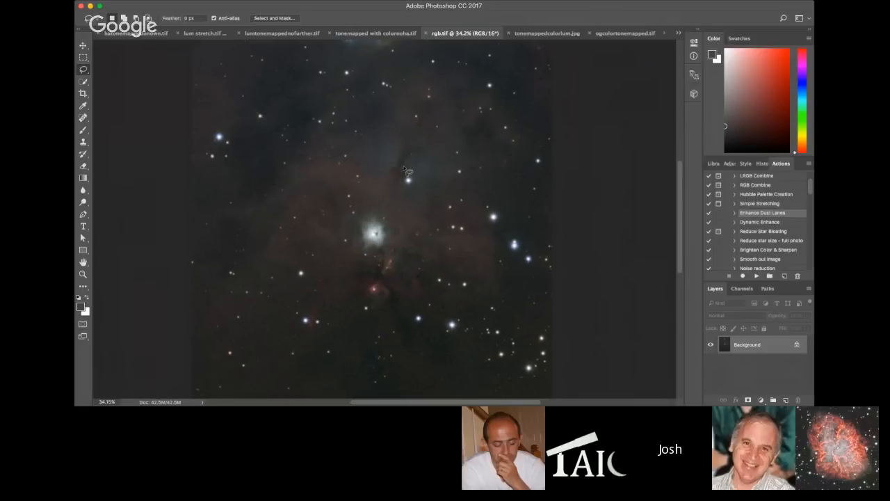
scroll(418, 187, "up", 1)
scroll(420, 191, "up", 1)
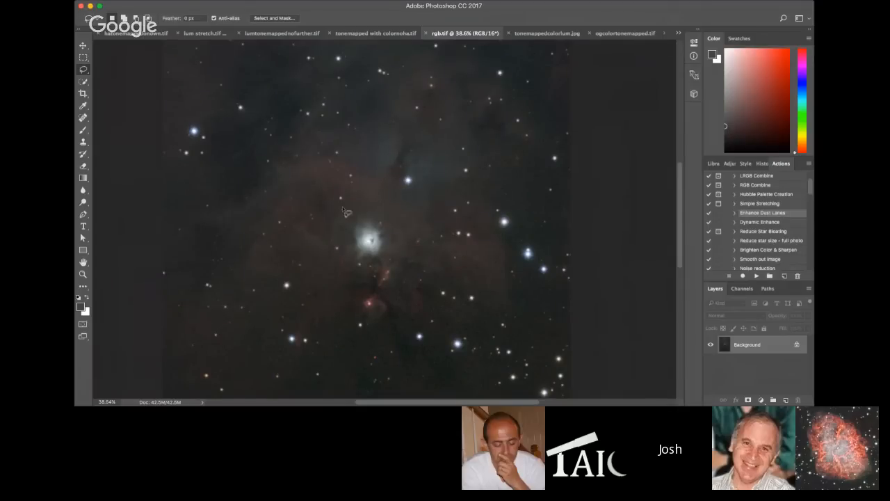
scroll(374, 191, "up", 1)
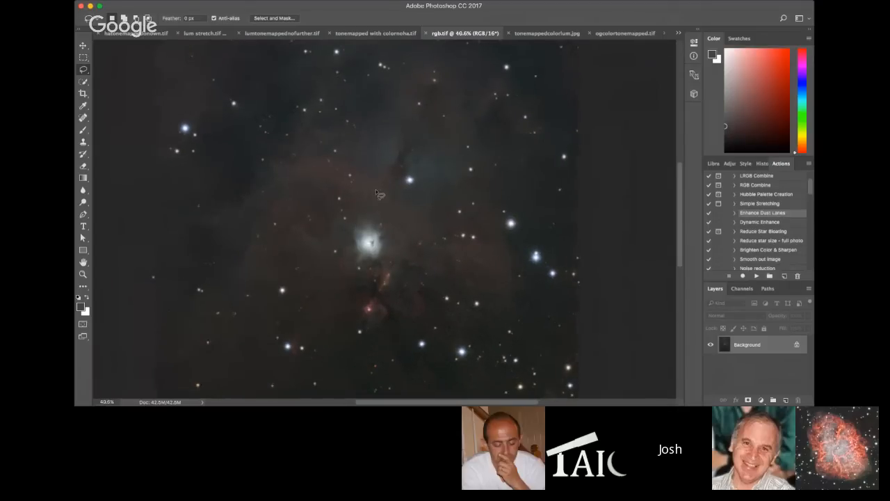
scroll(419, 200, "up", 1)
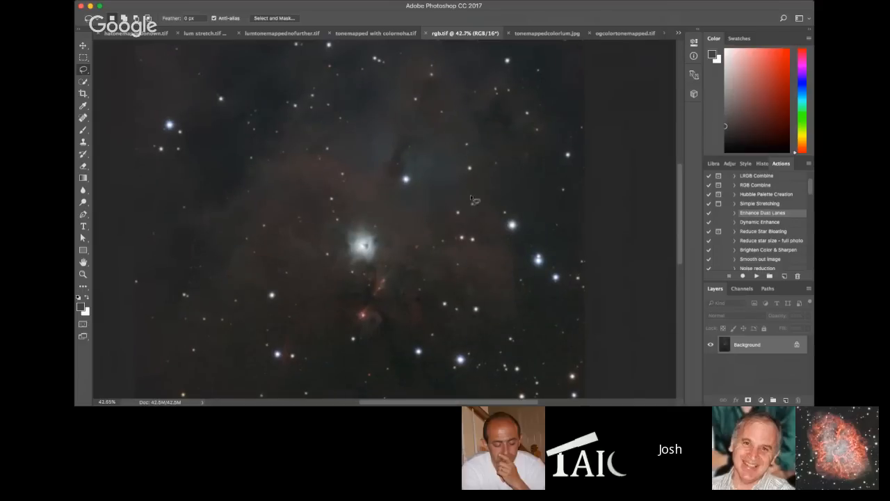
scroll(421, 259, "up", 1)
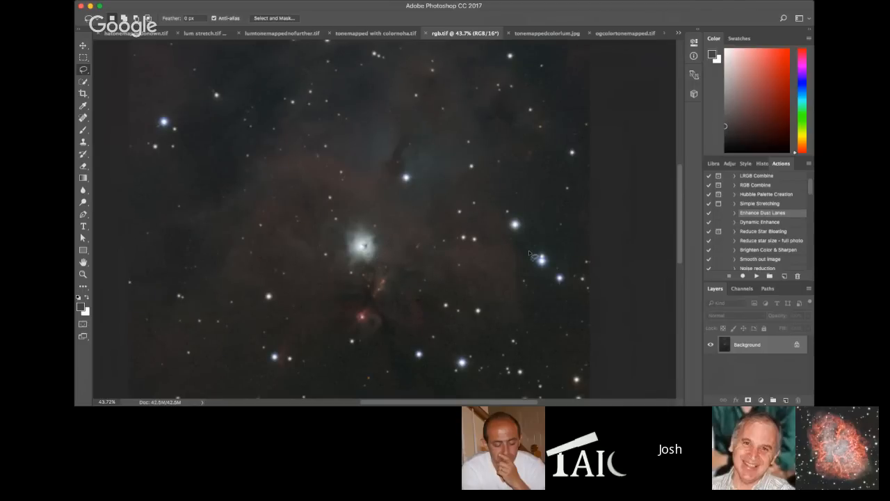
scroll(533, 256, "up", 1)
scroll(487, 253, "up", 1)
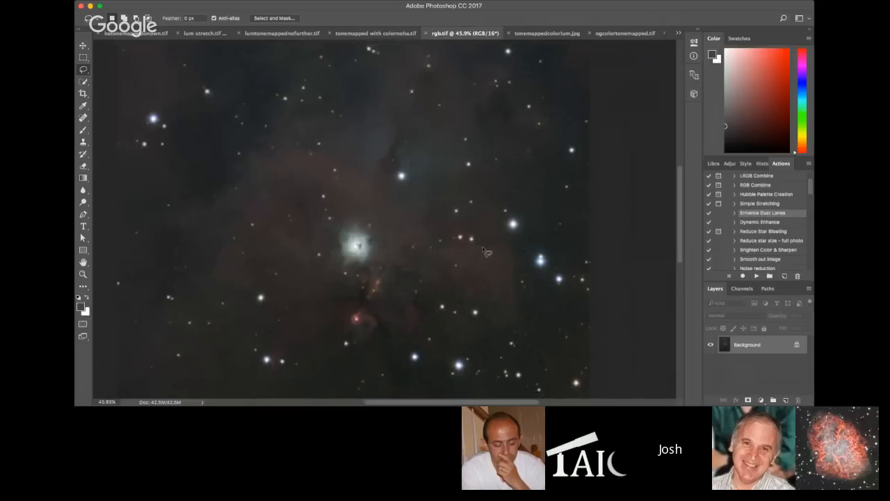
scroll(485, 252, "down", 2)
scroll(486, 253, "down", 3)
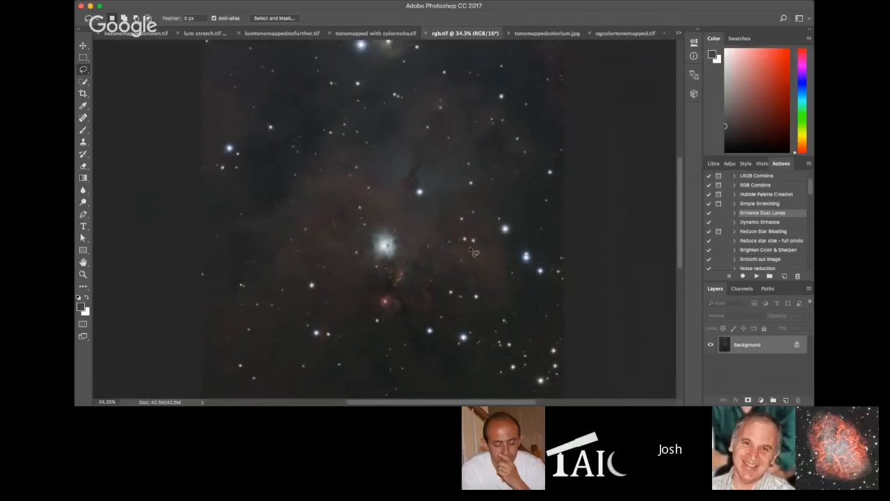
Examine the dark lane above the central star and the reddish cloud extending toward the blue stars in rgb.tif.
scroll(480, 252, "down", 1)
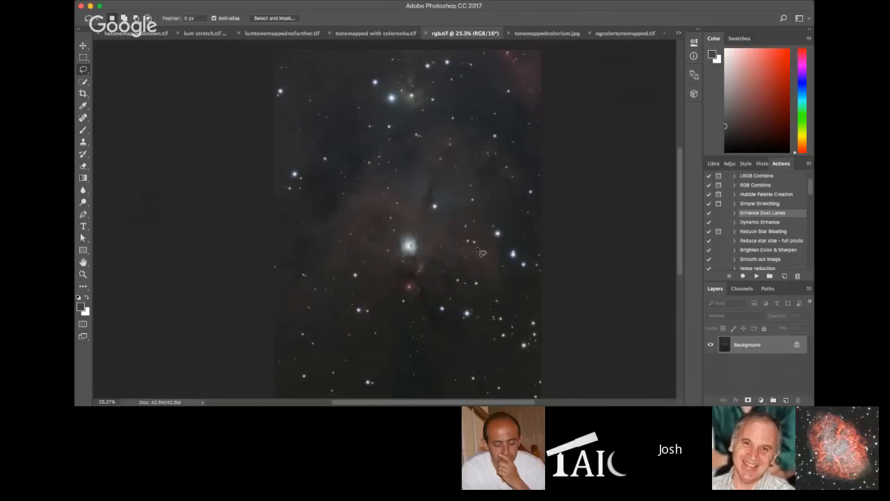
scroll(483, 240, "up", 2)
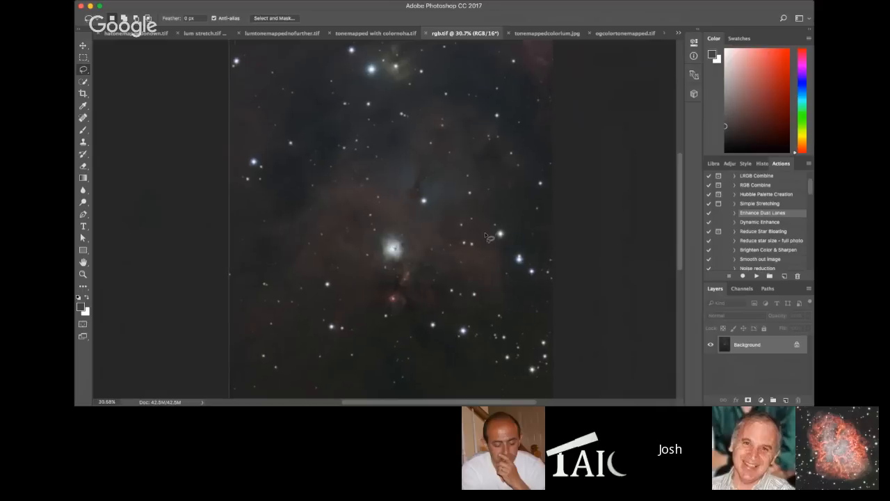
scroll(487, 237, "up", 1)
scroll(503, 240, "up", 2)
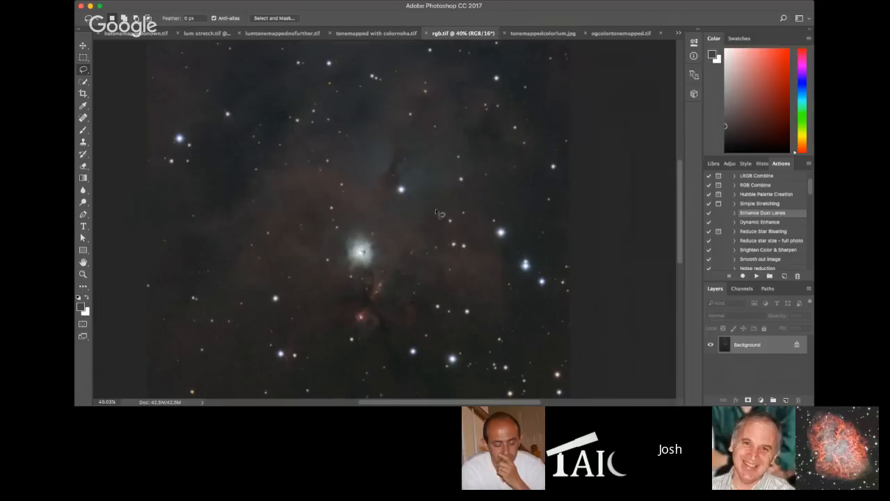
scroll(449, 210, "up", 2)
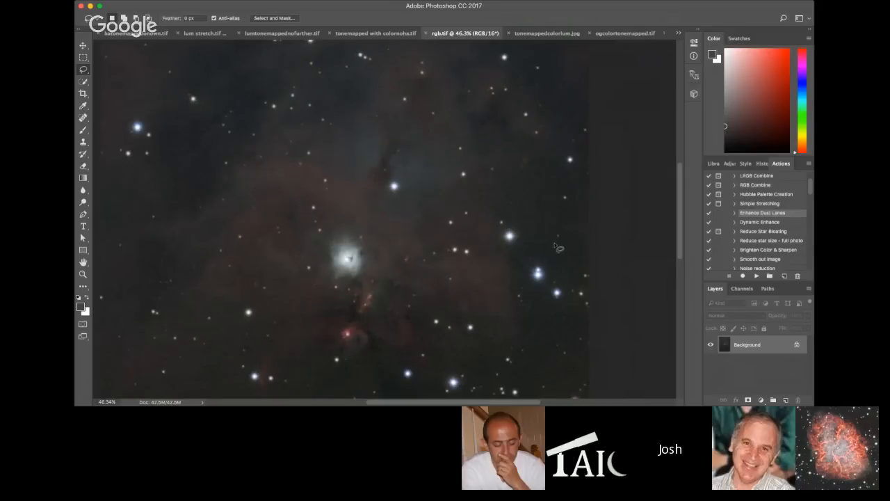
scroll(559, 248, "up", 2)
scroll(528, 212, "up", 1)
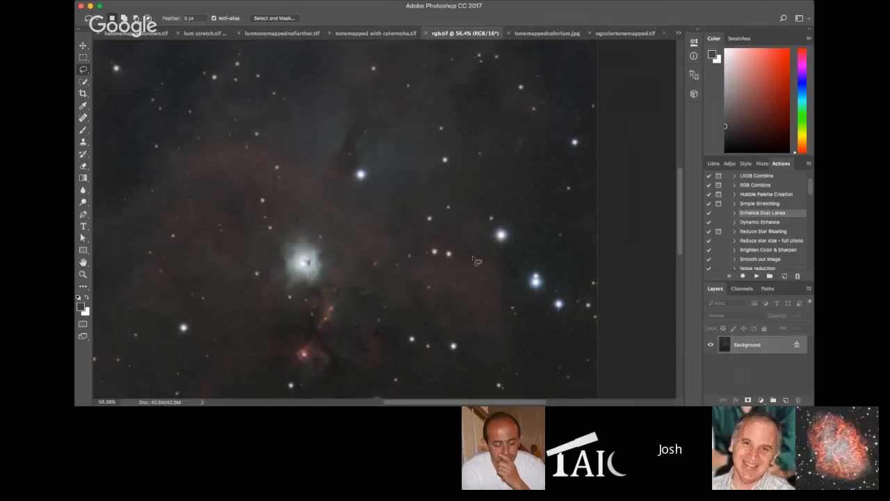
scroll(475, 259, "down", 1)
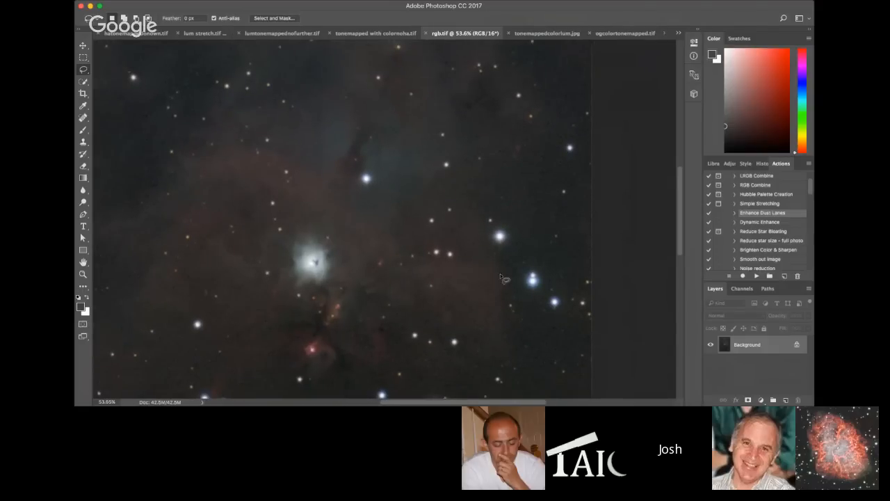
scroll(505, 278, "up", 3)
scroll(499, 285, "down", 4)
scroll(474, 275, "down", 3)
scroll(472, 276, "up", 3)
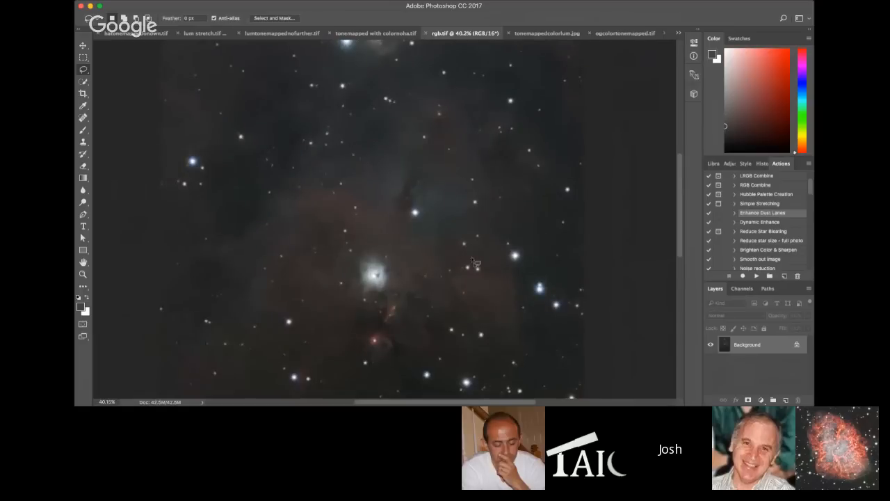
scroll(465, 271, "up", 1)
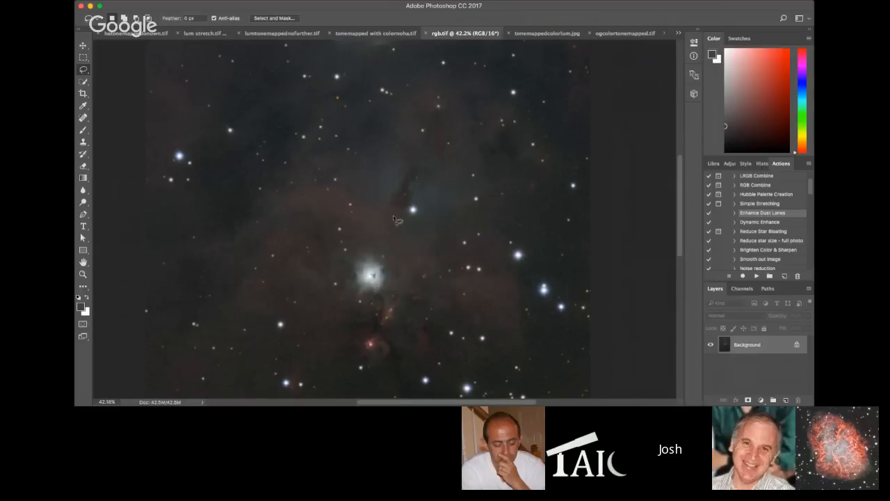
scroll(511, 238, "up", 2)
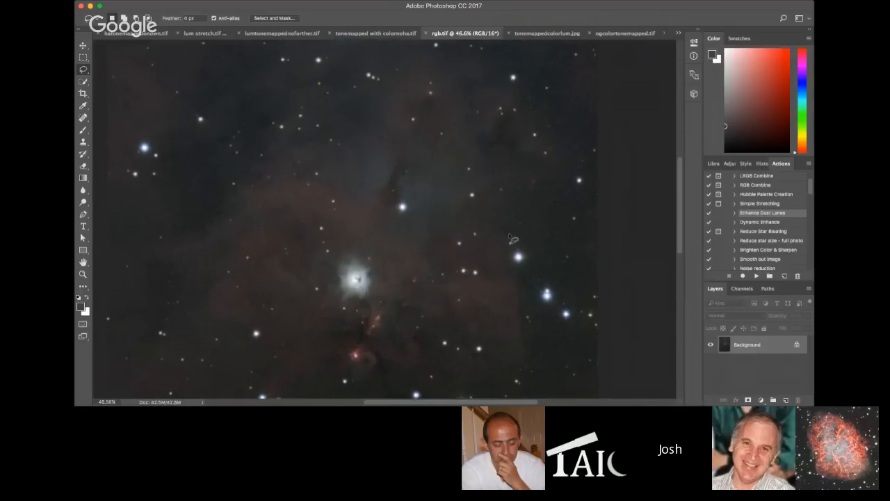
Duplicate the Background layer of rgb.tif and darken the sky background on the copy.
scroll(511, 238, "down", 3)
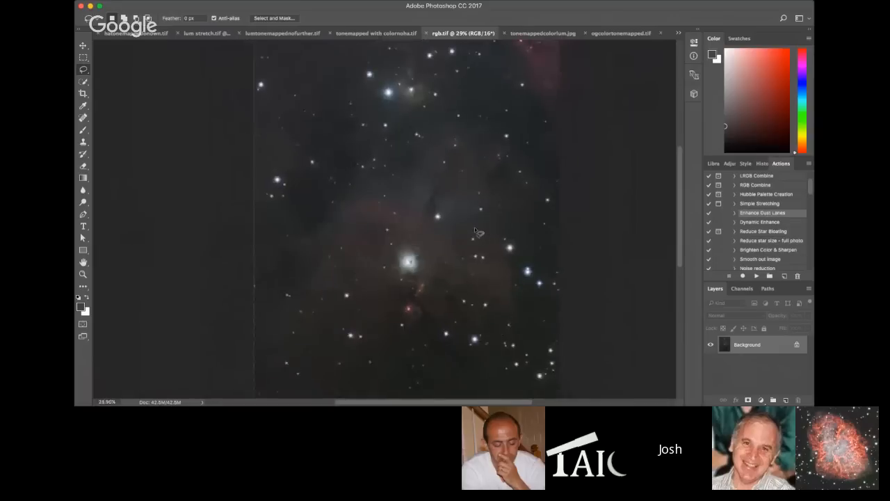
scroll(478, 232, "down", 1)
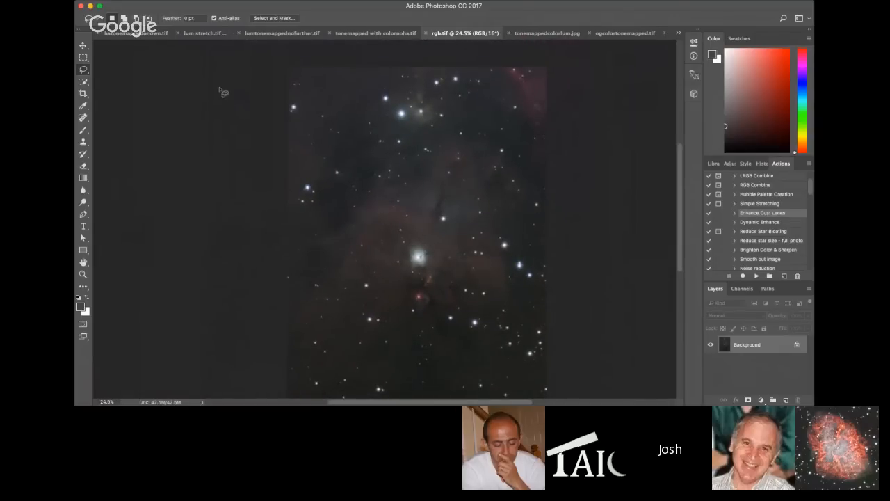
scroll(445, 176, "up", 1)
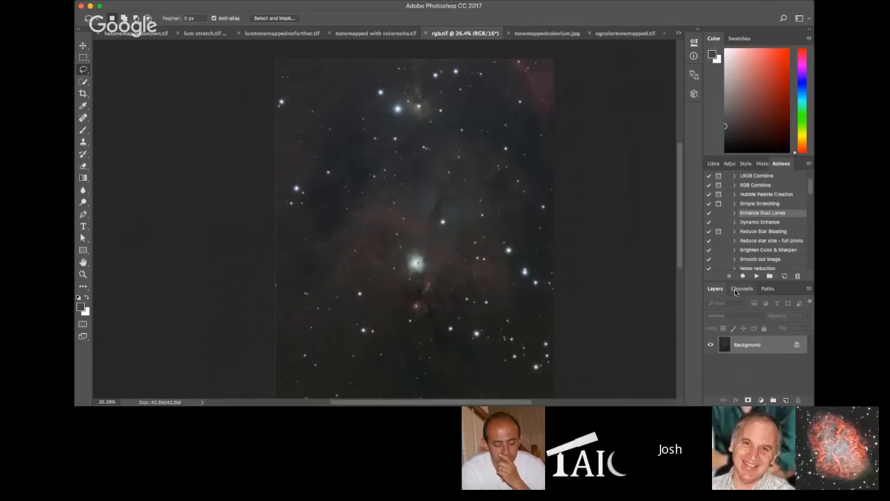
scroll(531, 261, "up", 3)
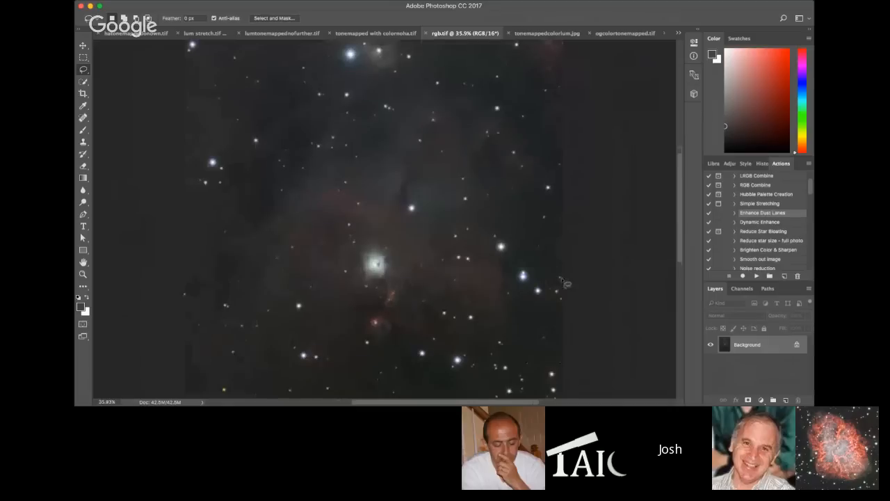
left_click_drag(758, 353, 786, 400)
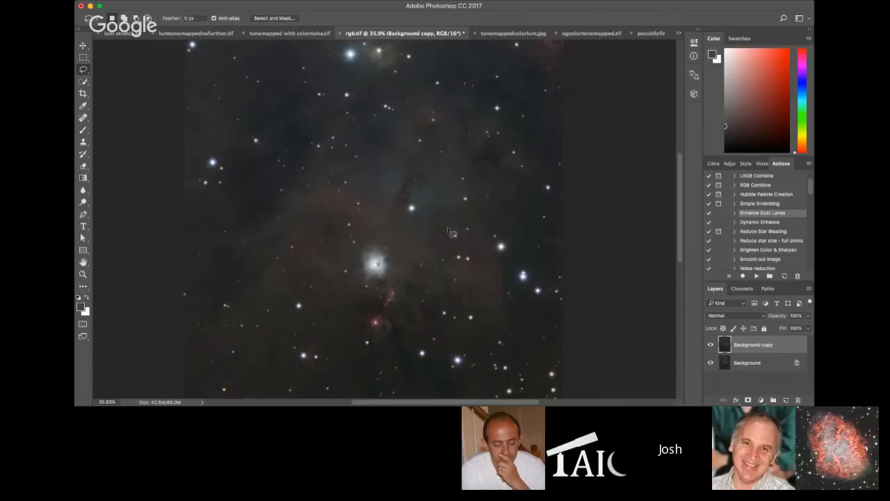
key("i")
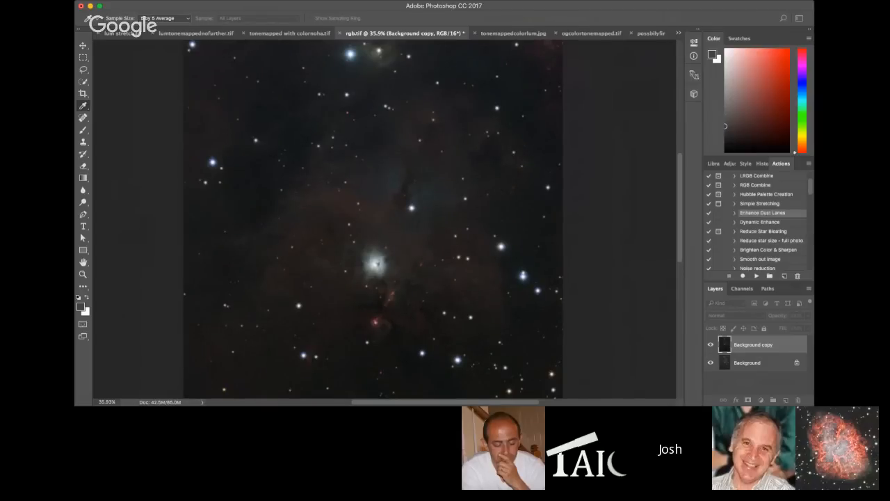
key("l")
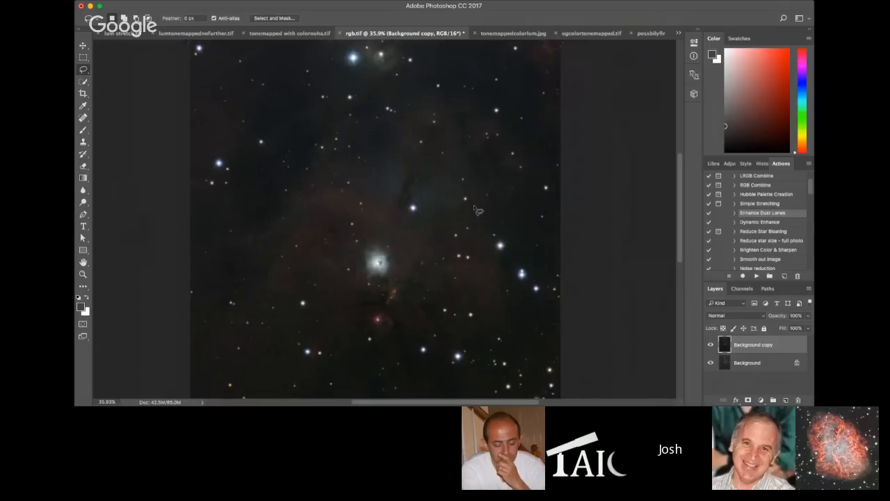
Check the stars and nebulosity on the darkened Background copy and duplicate that layer.
scroll(477, 210, "up", 5)
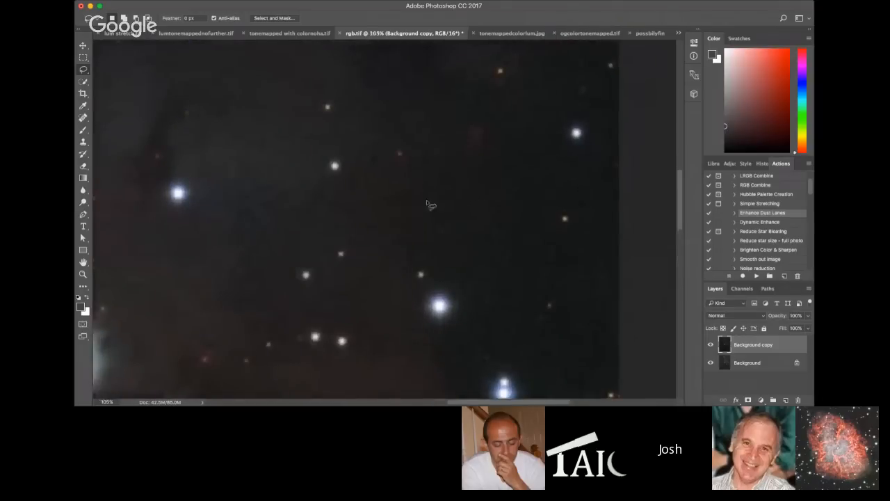
scroll(464, 226, "down", 5)
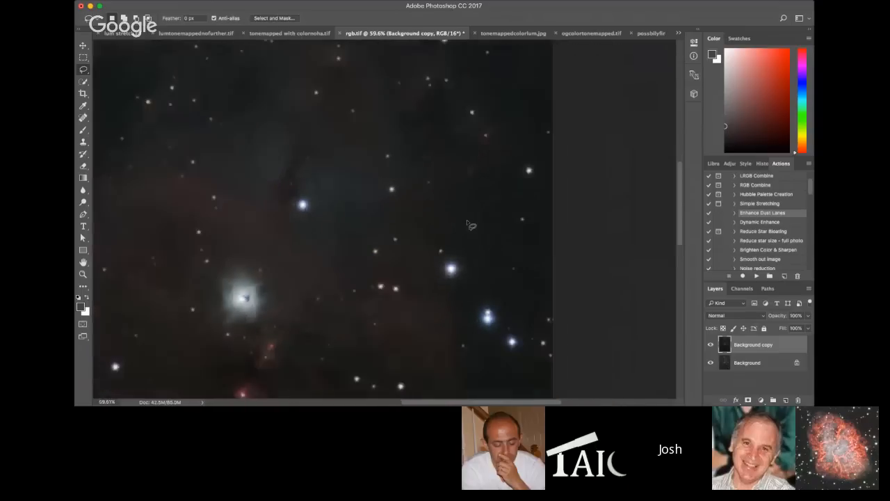
scroll(446, 222, "down", 2)
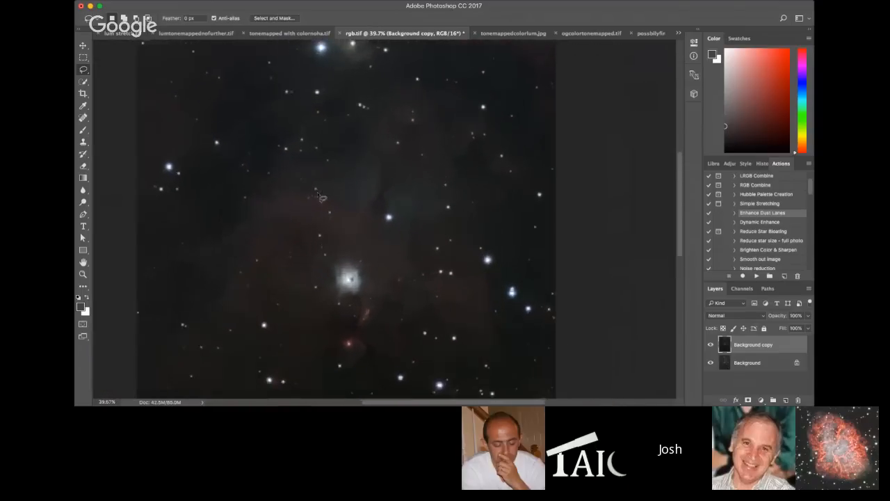
scroll(321, 198, "up", 1)
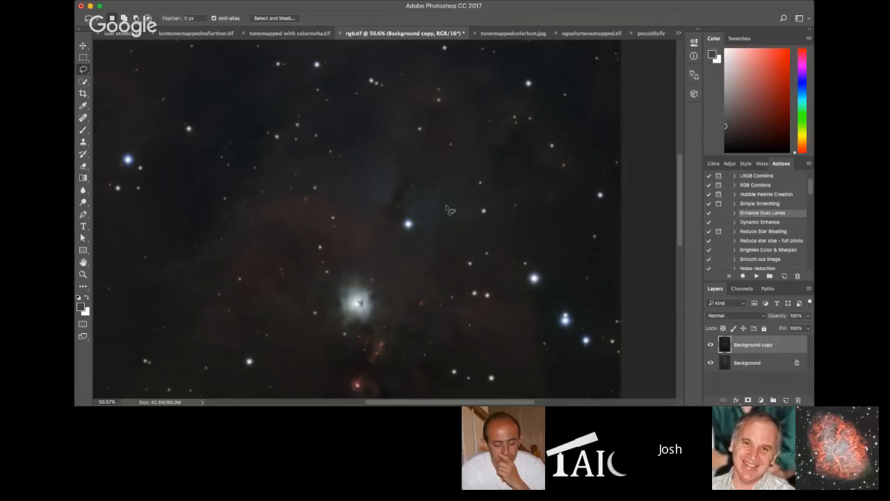
scroll(456, 223, "down", 1)
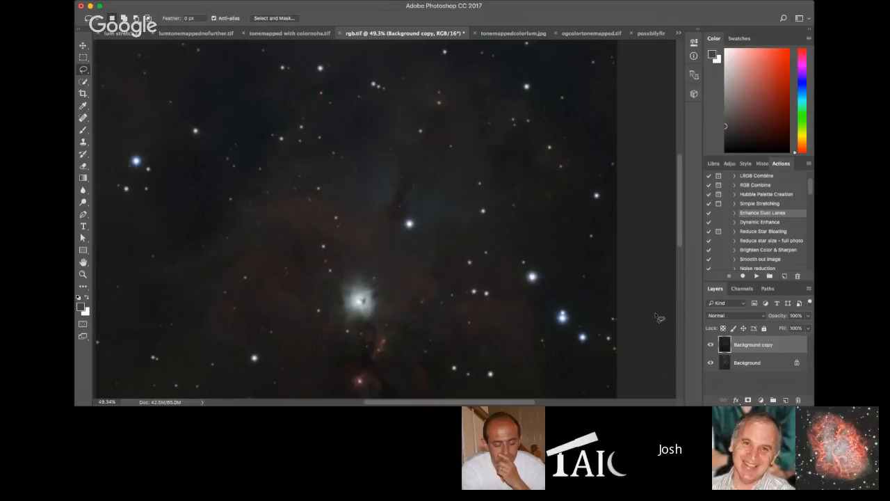
scroll(592, 302, "down", 1)
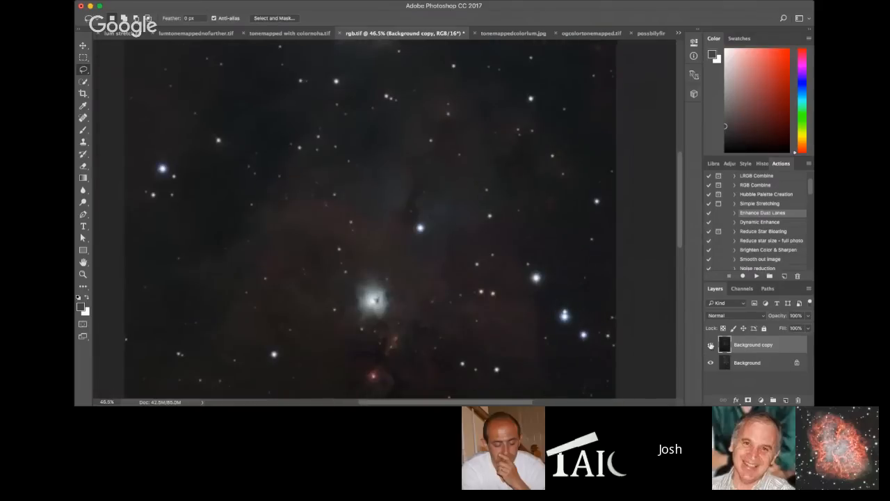
left_click_drag(753, 353, 785, 400)
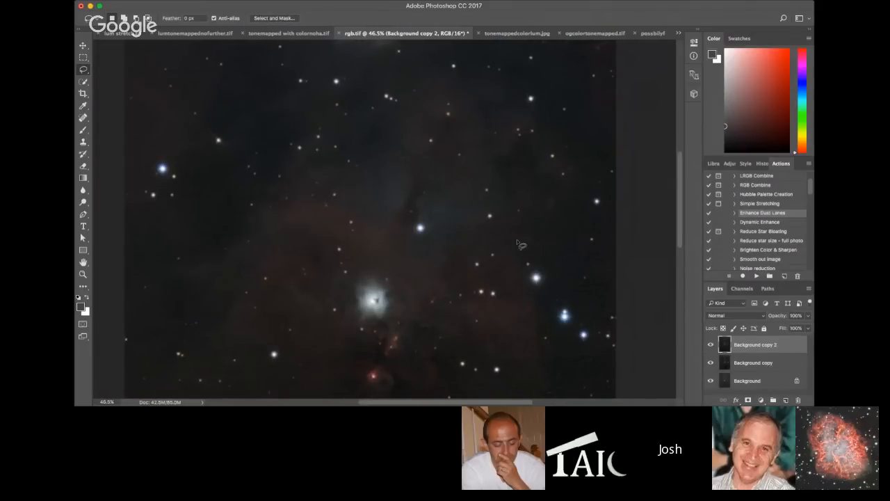
Examine the stars and the faint nebulosity around the central star on Background copy 2.
scroll(427, 181, "up", 3)
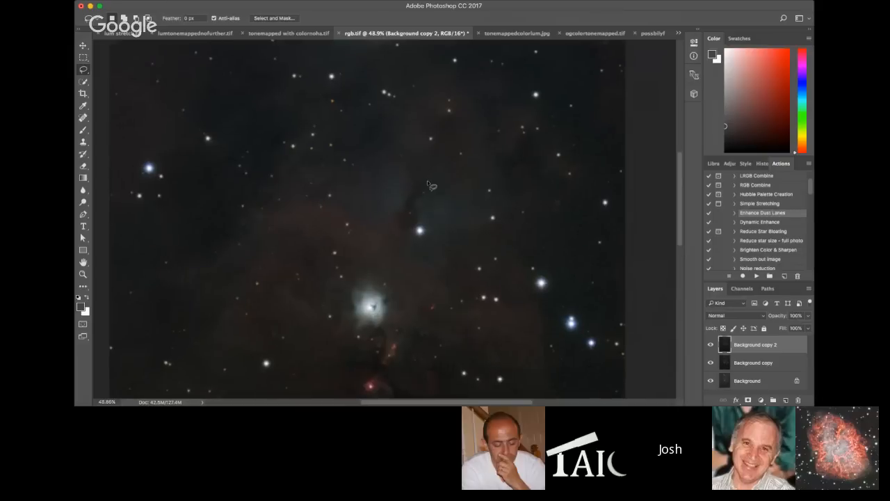
scroll(427, 180, "down", 3)
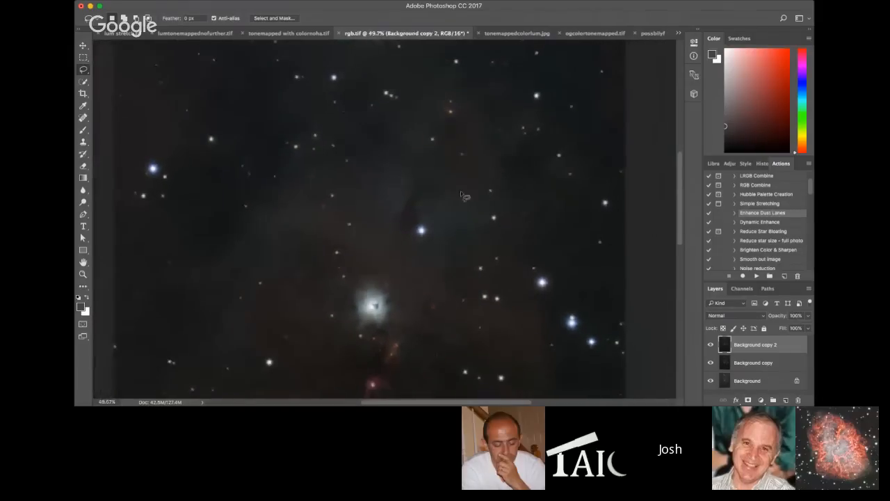
scroll(457, 190, "down", 1)
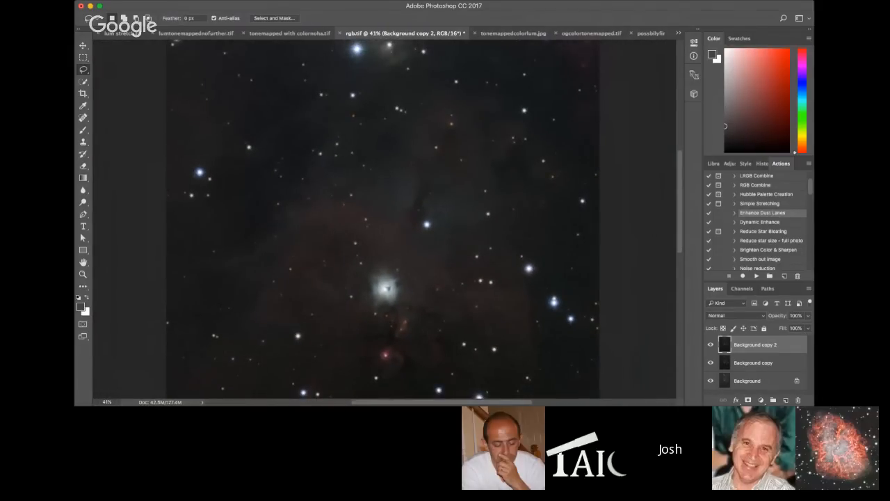
key("space")
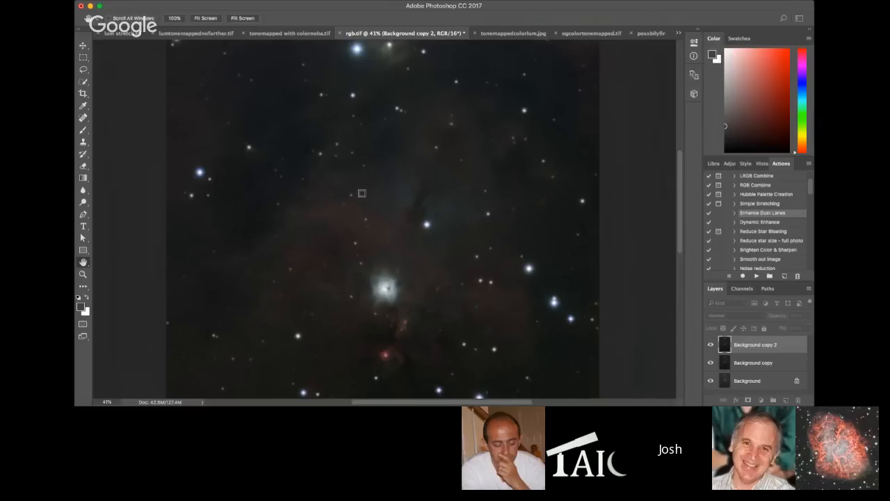
scroll(367, 192, "up", 2)
scroll(373, 195, "up", 2)
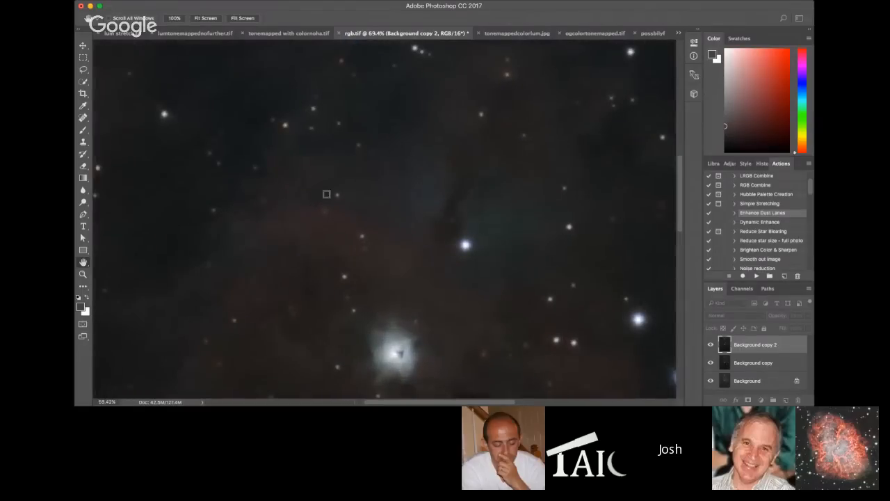
Check the Dust & Scratches preview on Background copy 2 for star suppression, from the central star out to the whole frame.
scroll(262, 180, "up", 1)
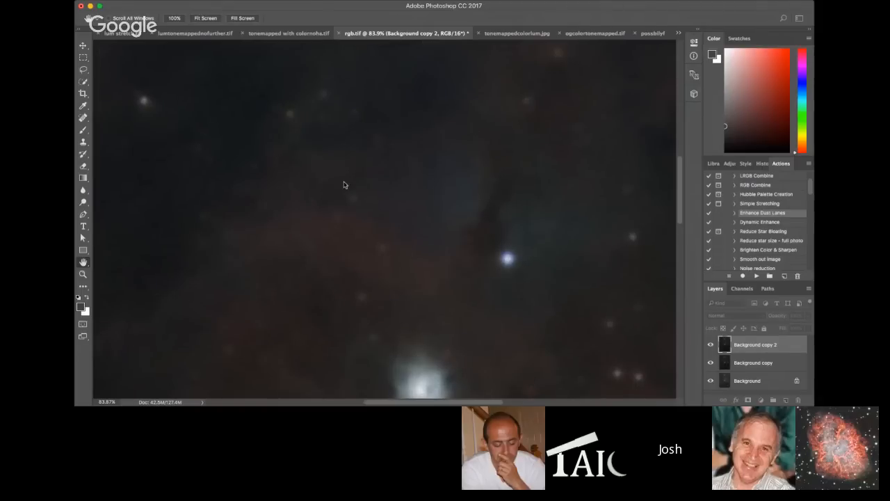
scroll(416, 206, "down", 5)
scroll(419, 211, "down", 1)
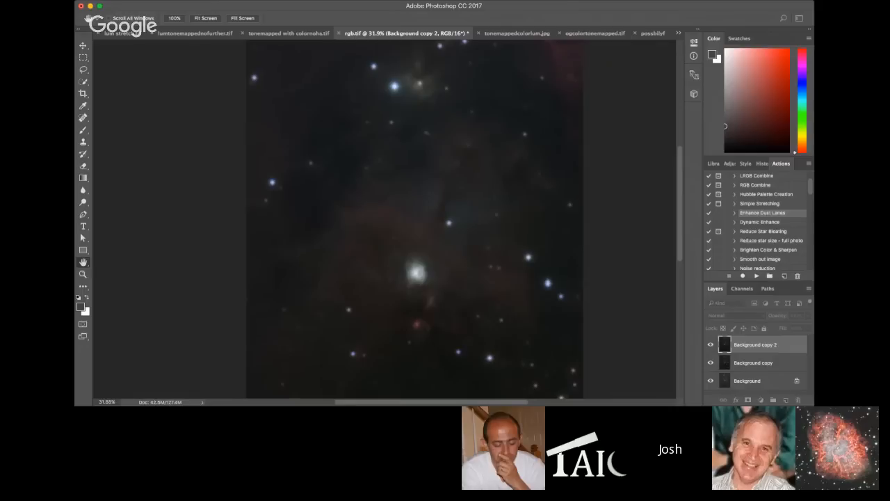
scroll(491, 230, "up", 2)
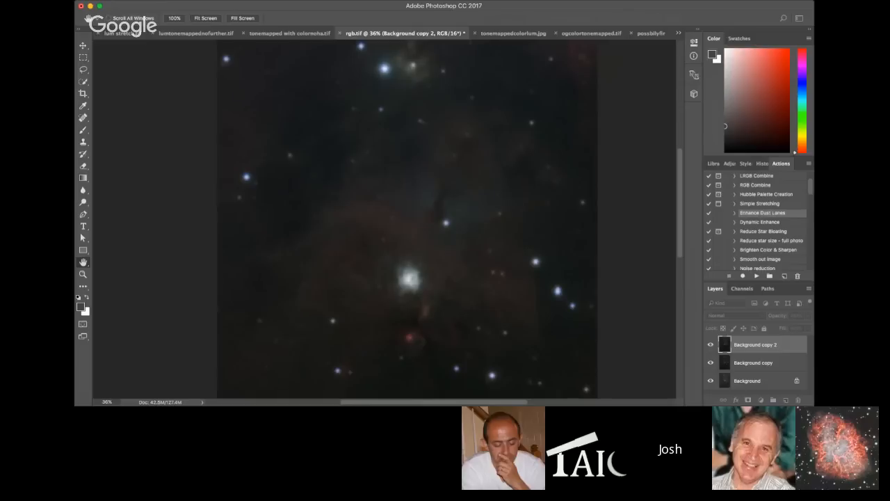
scroll(411, 290, "up", 10)
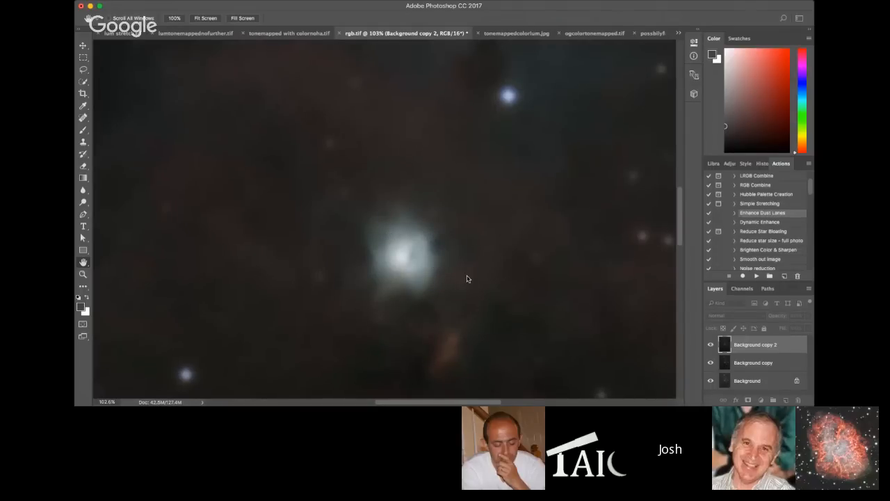
scroll(466, 276, "down", 3)
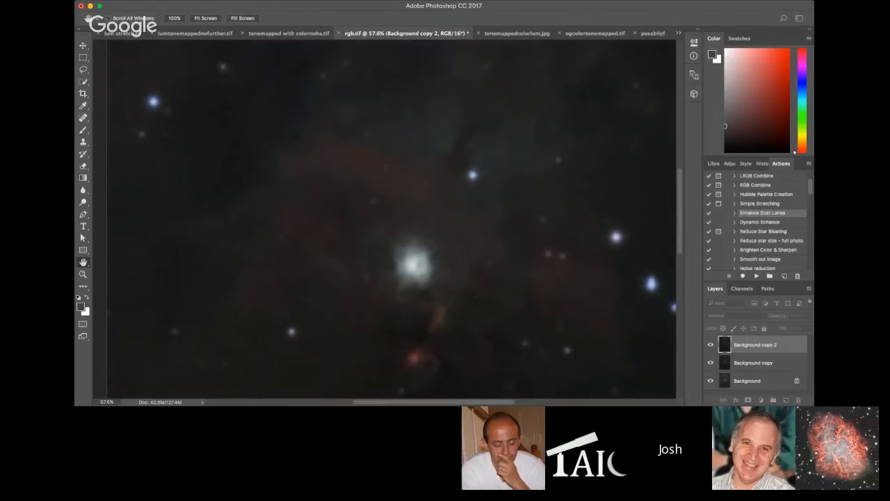
scroll(438, 252, "down", 4)
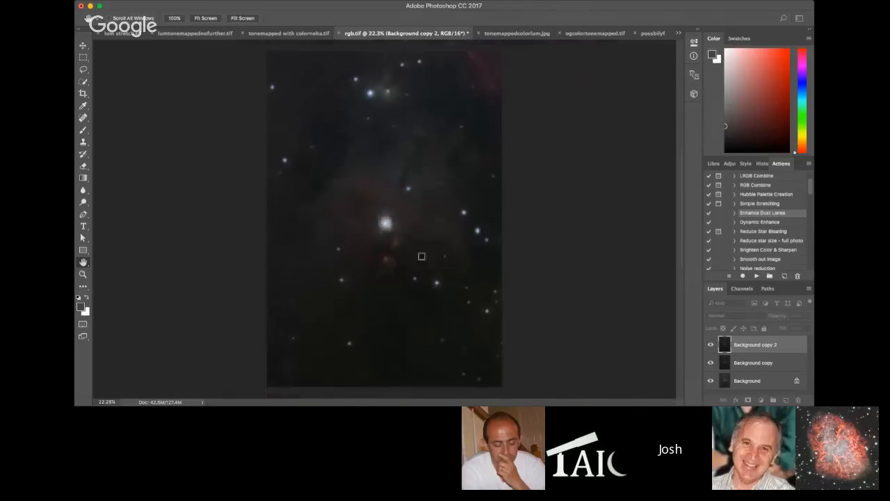
scroll(378, 236, "up", 3)
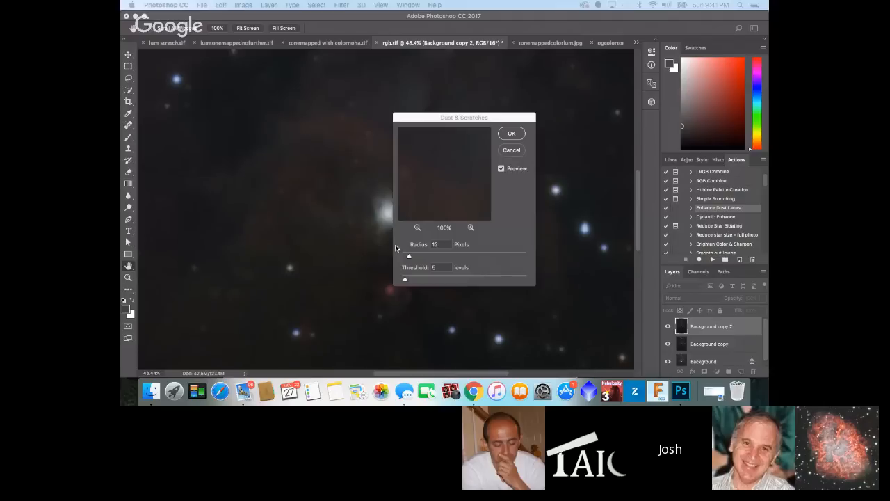
Apply Dust & Scratches to Background copy 2 with a radius of 14 pixels and a threshold of 5 levels.
left_click(144, 15)
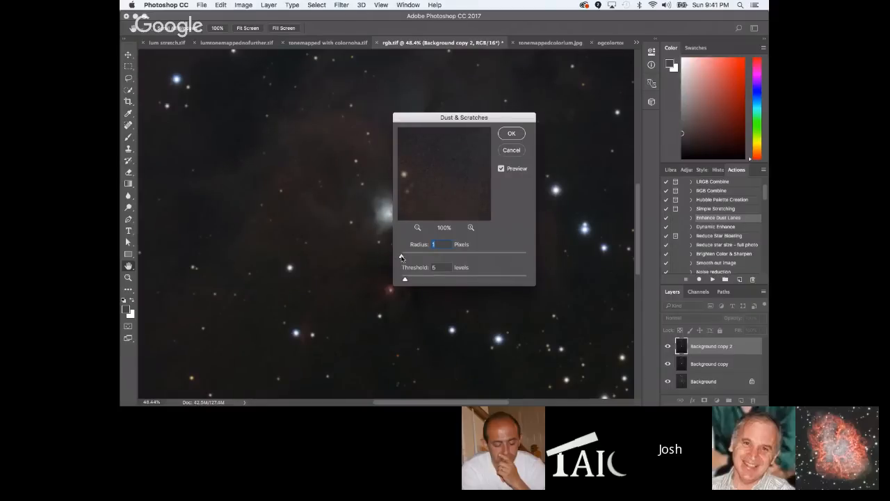
left_click_drag(411, 257, 415, 256)
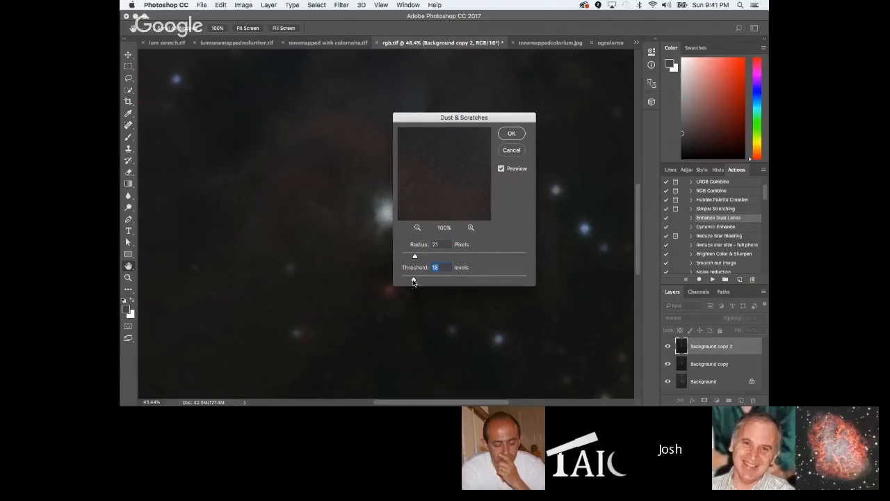
left_click_drag(413, 281, 409, 283)
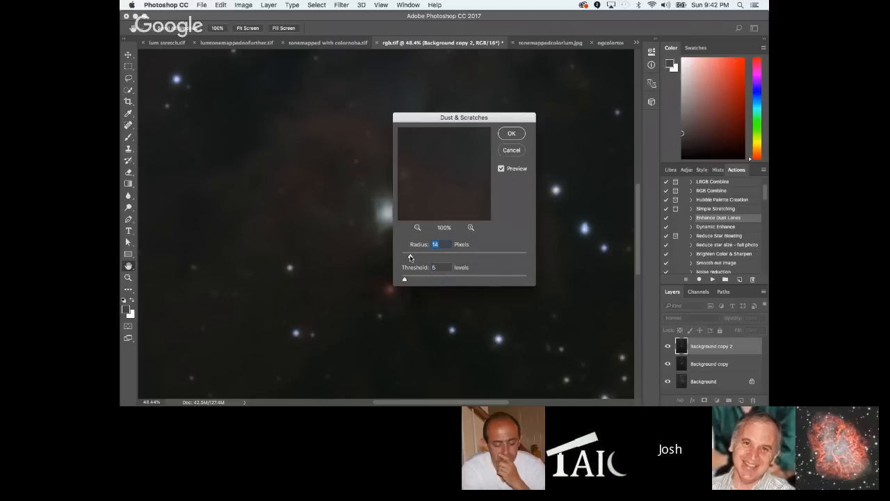
left_click(512, 135)
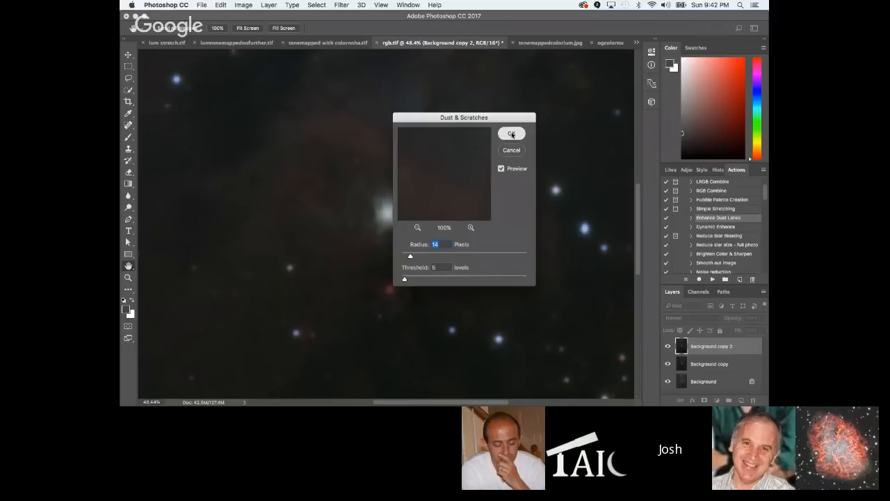
Inspect the filtered Background copy 2 for remaining stars, both around the central star and across the full frame.
scroll(421, 233, "down", 5)
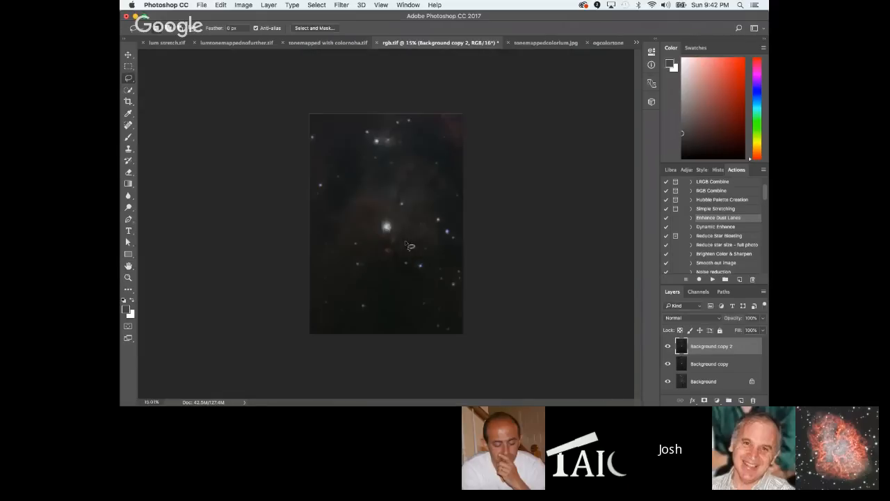
scroll(421, 233, "up", 5)
scroll(433, 216, "down", 3)
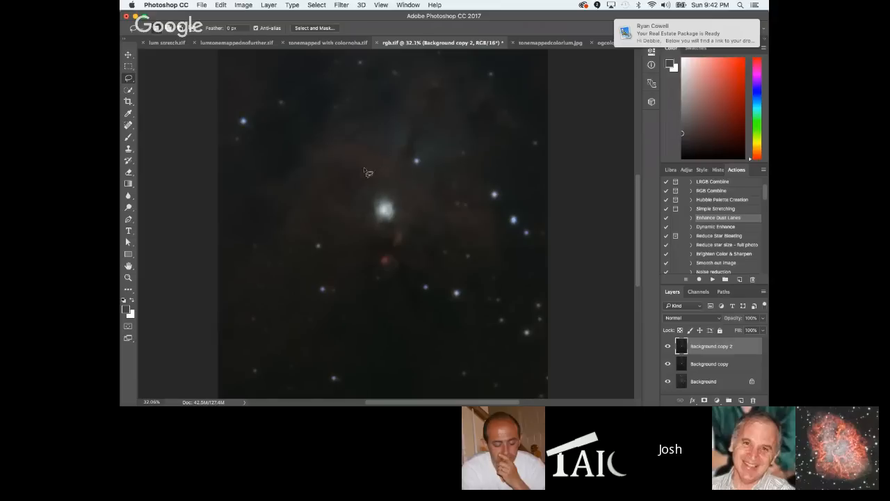
scroll(368, 172, "up", 2)
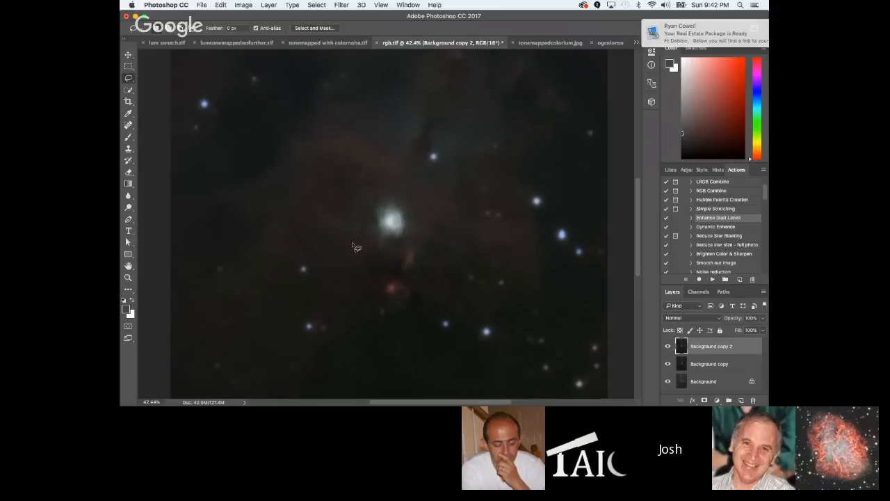
scroll(355, 247, "up", 1)
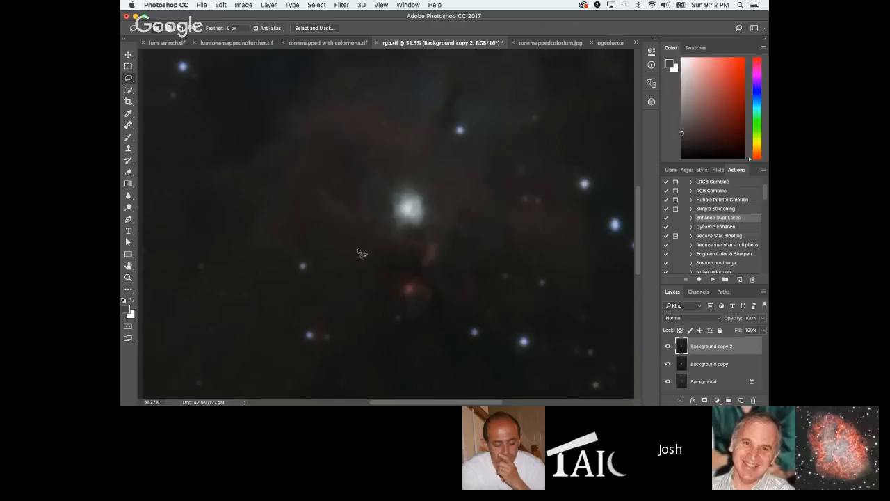
scroll(334, 265, "down", 2)
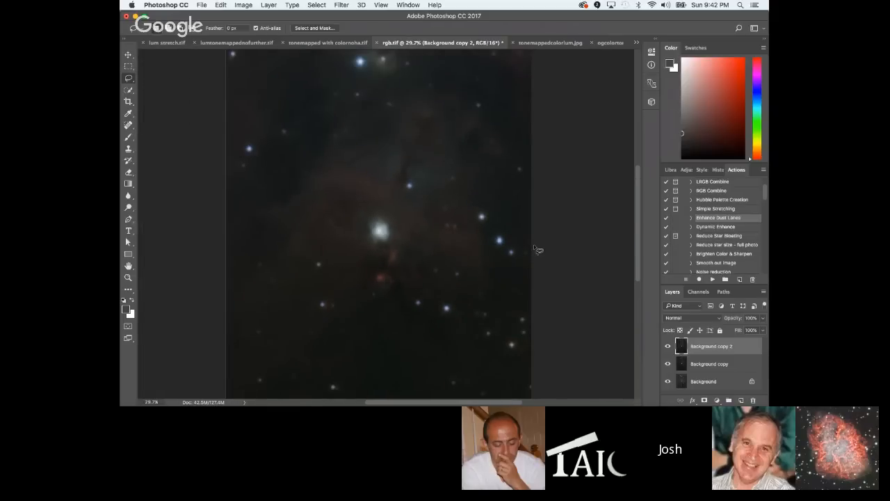
scroll(534, 245, "up", 1)
scroll(533, 246, "down", 2)
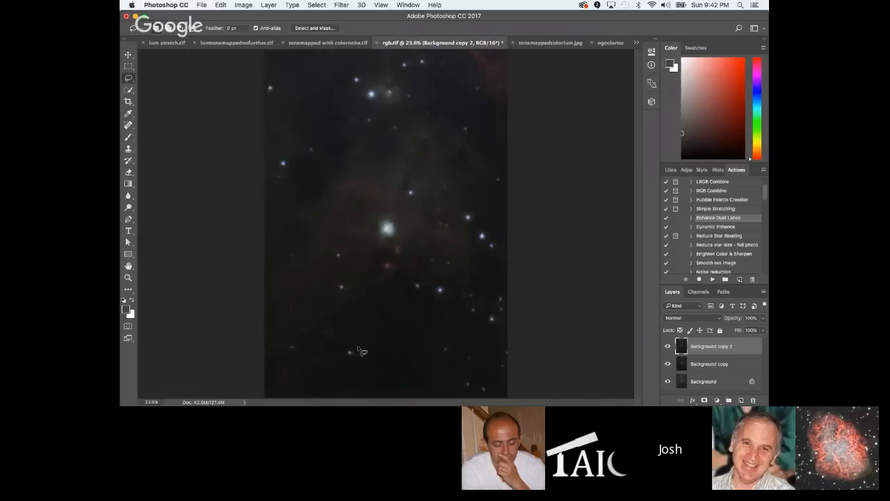
scroll(381, 325, "down", 1)
scroll(412, 98, "up", 2)
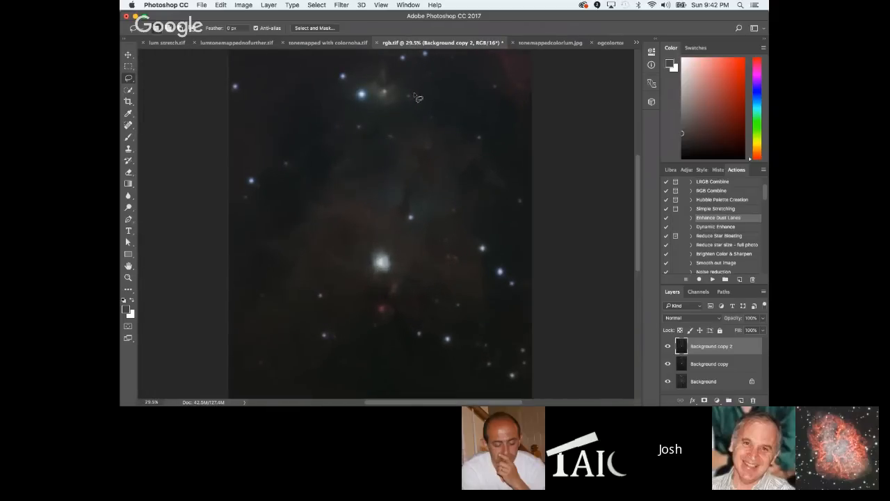
scroll(416, 97, "up", 1)
scroll(388, 209, "down", 3)
scroll(486, 236, "up", 5)
scroll(483, 236, "down", 8)
scroll(412, 249, "up", 5)
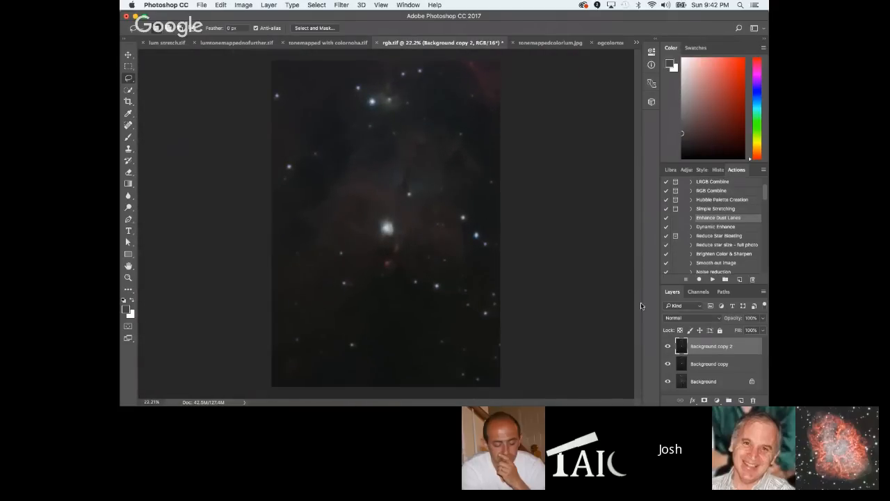
Select the whole canvas, copy it merged and paste it as a new layer above Background copy 2.
left_click(317, 4)
left_click(321, 17)
left_click(220, 5)
mouse_move(264, 78)
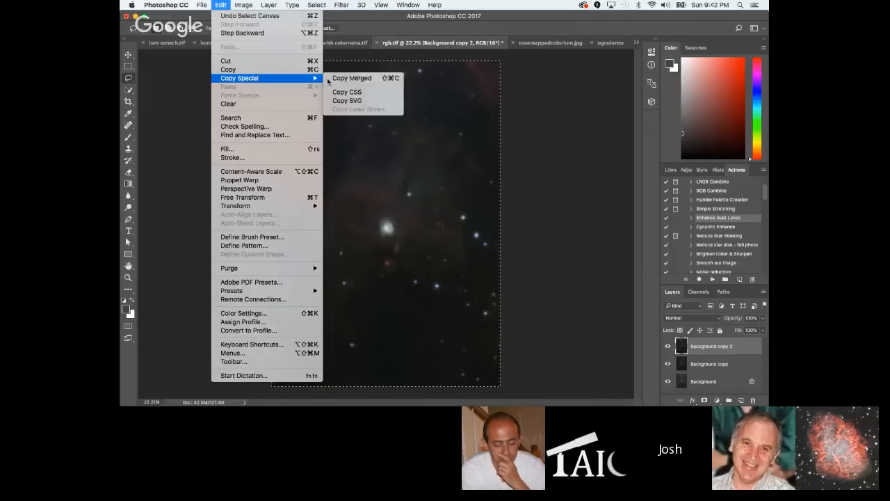
left_click(358, 78)
key("super+v")
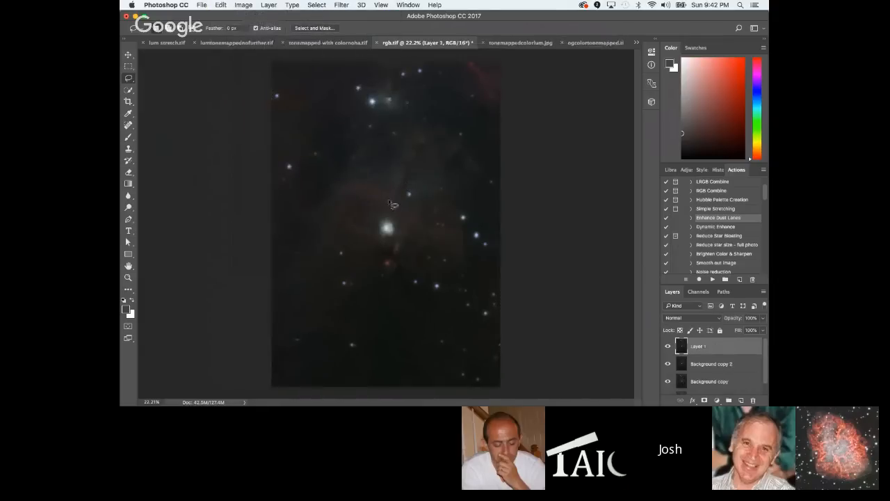
Remove the stars in the upper-left area of the nebula on Layer 1 with the content-aware Spot Healing Brush.
left_click(128, 126)
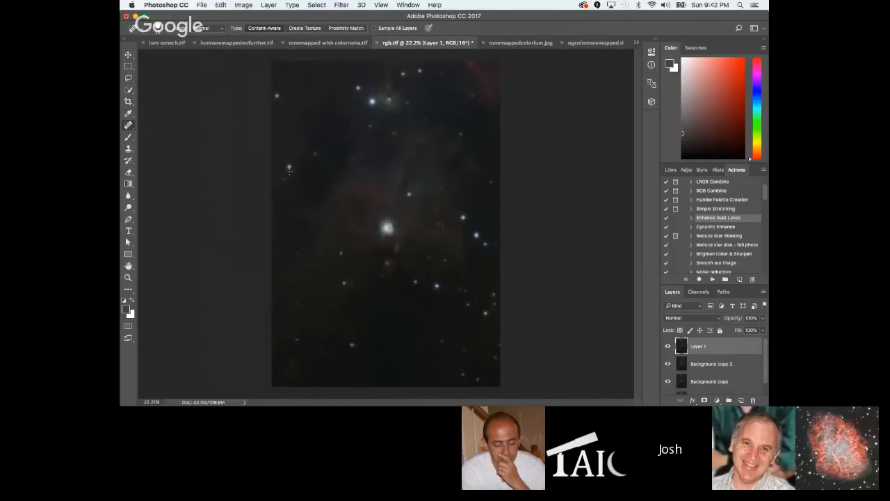
scroll(287, 167, "up", 3)
left_click(287, 162)
left_click(294, 172)
left_click(287, 186)
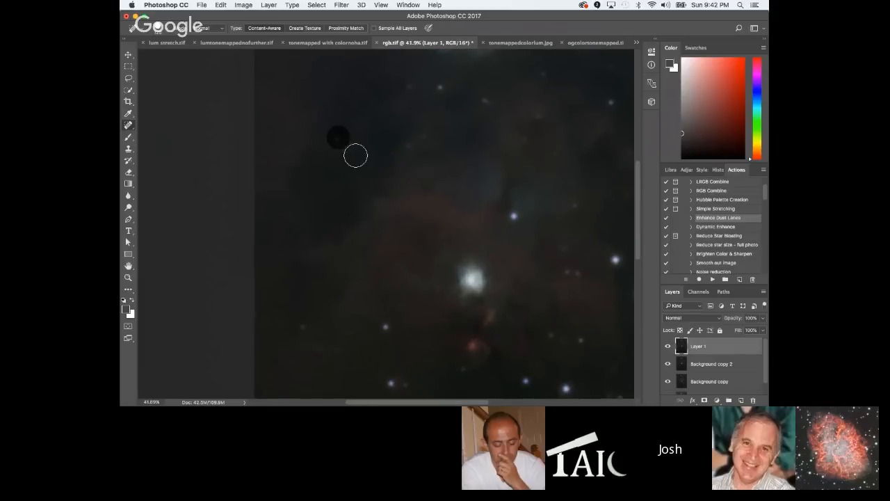
Heal away the star at the upper-left edge and the stars around the small upper nebula, through to the upper-right sky.
scroll(353, 151, "down", 3)
scroll(307, 122, "up", 3)
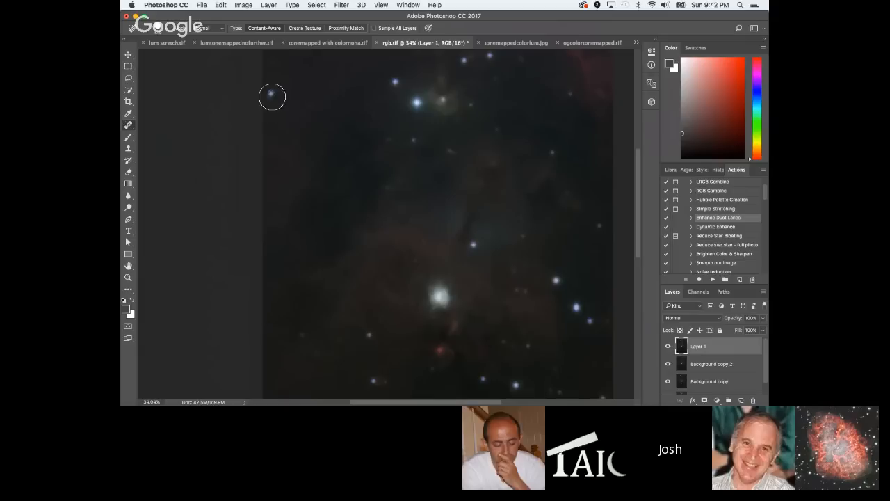
left_click(393, 83)
left_click(416, 102)
left_click(412, 139)
left_click(466, 60)
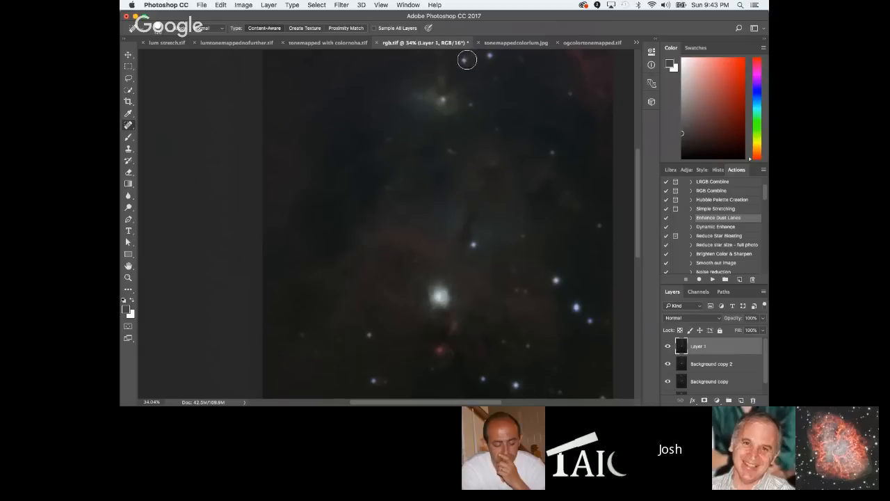
left_click(488, 56)
left_click(471, 105)
left_click(497, 128)
left_click(554, 154)
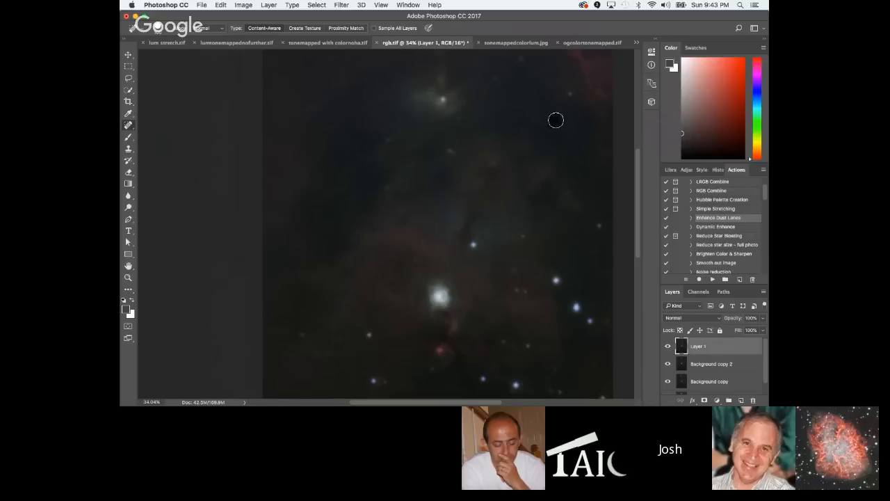
Heal away the blue stars to the right of the central star, the star above it and the small reddish stars nearby.
left_click(578, 306)
left_click(589, 321)
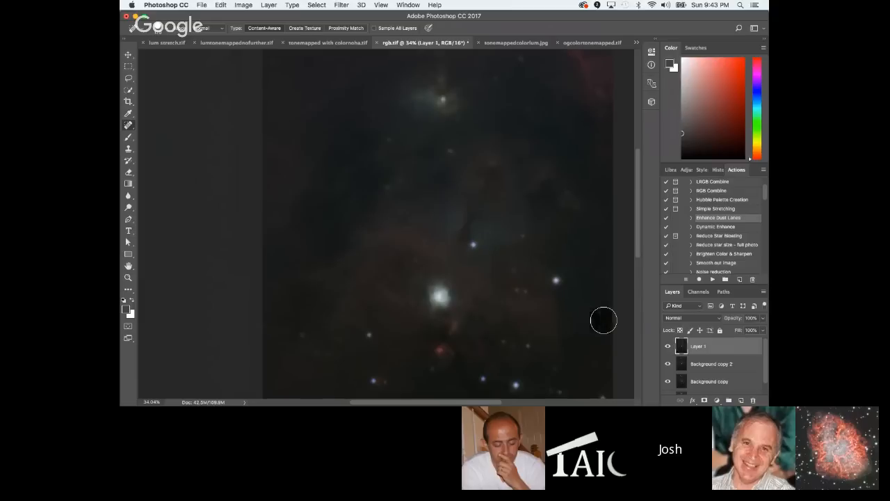
left_click(554, 274)
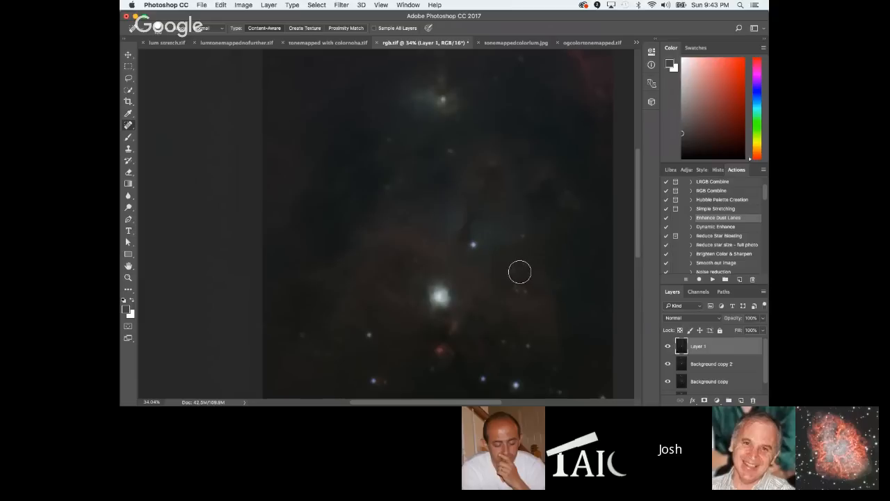
left_click(476, 246)
left_click(525, 239)
left_click(520, 291)
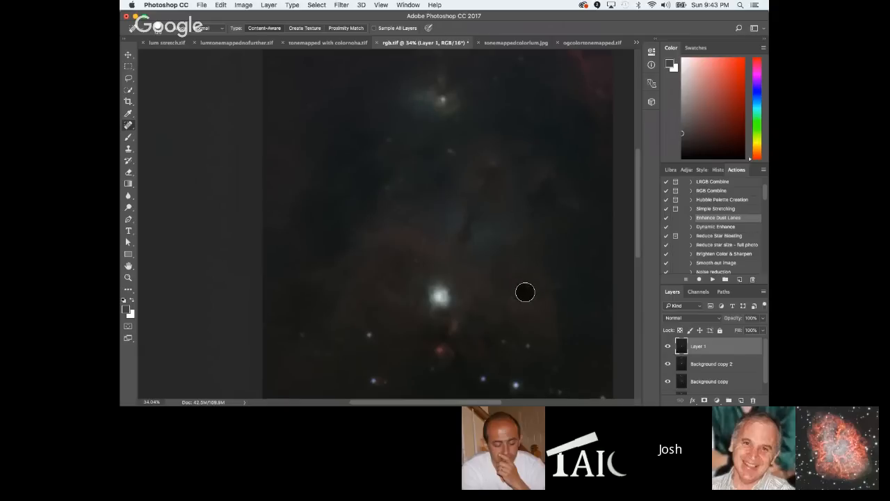
scroll(550, 326, "down", 6)
scroll(437, 290, "up", 5)
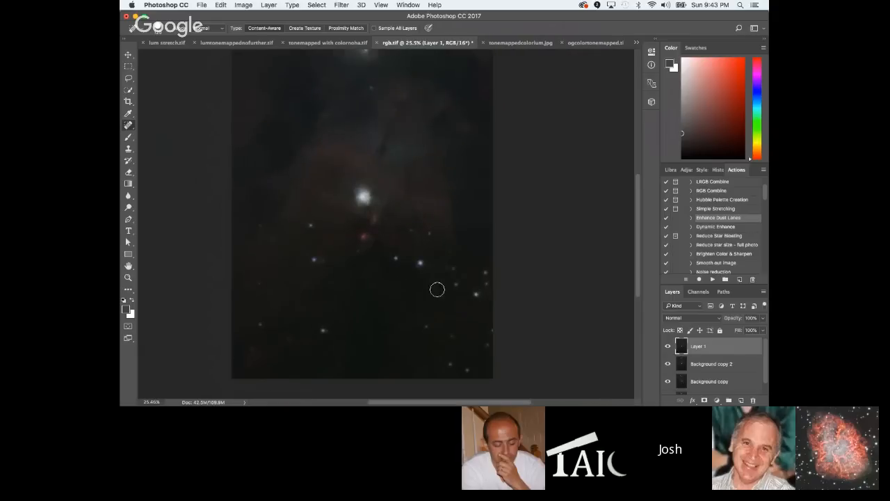
Heal away the small stars and the blue star to the lower left of the central star on Layer 1.
left_click(324, 81)
left_click(322, 111)
scroll(317, 262, "up", 5)
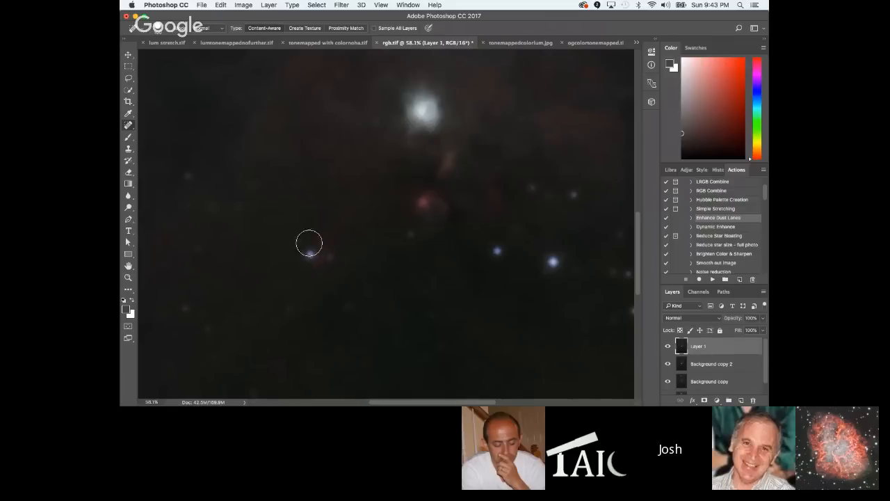
left_click(308, 256)
scroll(542, 284, "down", 2)
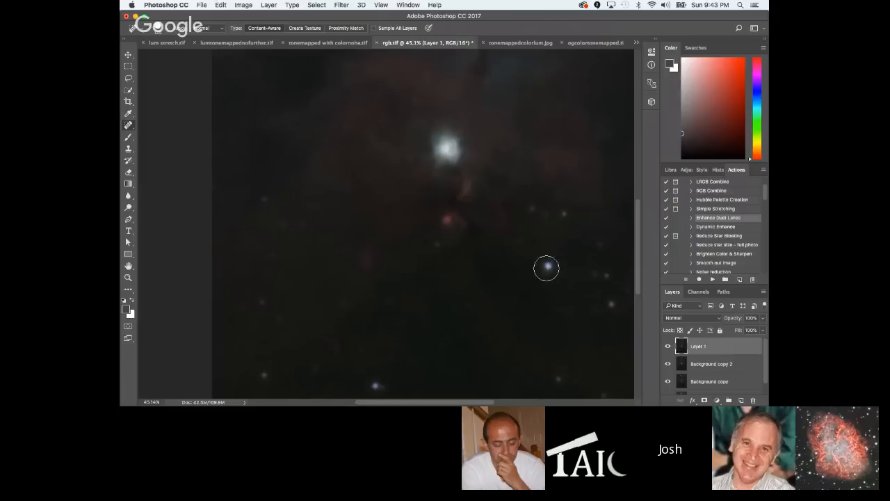
Heal away the blue star and the small stars to the lower right of the central star.
left_click(547, 267)
left_click(565, 214)
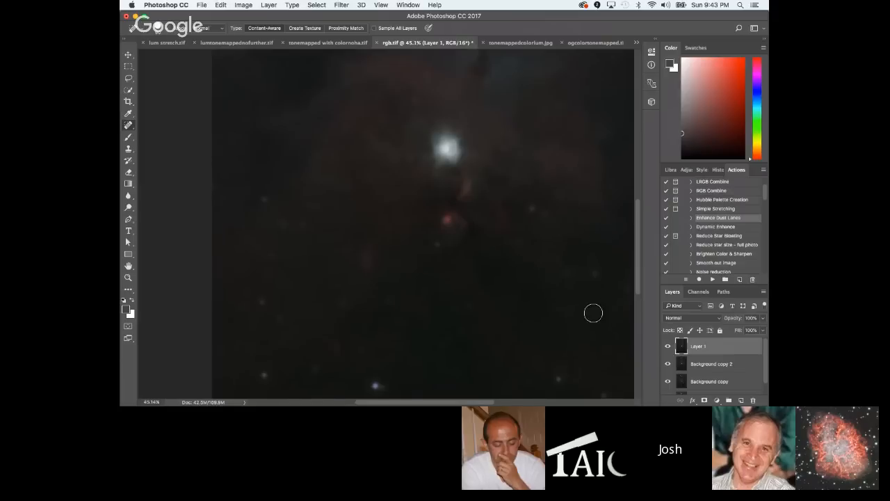
left_click(599, 275)
left_click(534, 209)
Heal away the faint stars along the left side of the image, from the central star's level down to the lower left.
left_click(264, 198)
left_click(271, 256)
left_click(277, 316)
left_click(264, 374)
key("super+0")
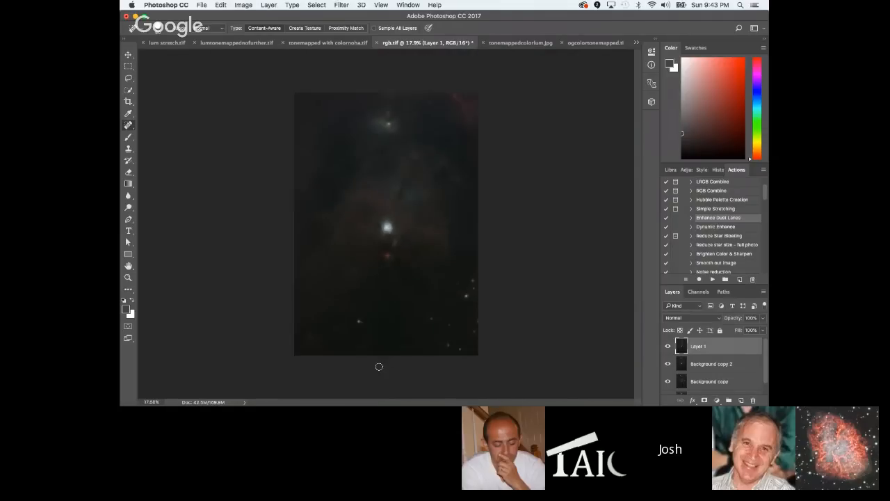
Heal away the cluster of small stars in the lower-right corner of the image.
scroll(474, 360, "up", 5)
left_click(519, 282)
left_click(530, 255)
left_click(533, 347)
left_click(506, 380)
left_click(485, 374)
left_click(486, 337)
left_click(454, 325)
Heal away the remaining blue star near the lower edge and the faint spots in the lower-left area.
scroll(316, 335, "up", 5)
scroll(349, 363, "up", 1)
left_click(418, 354)
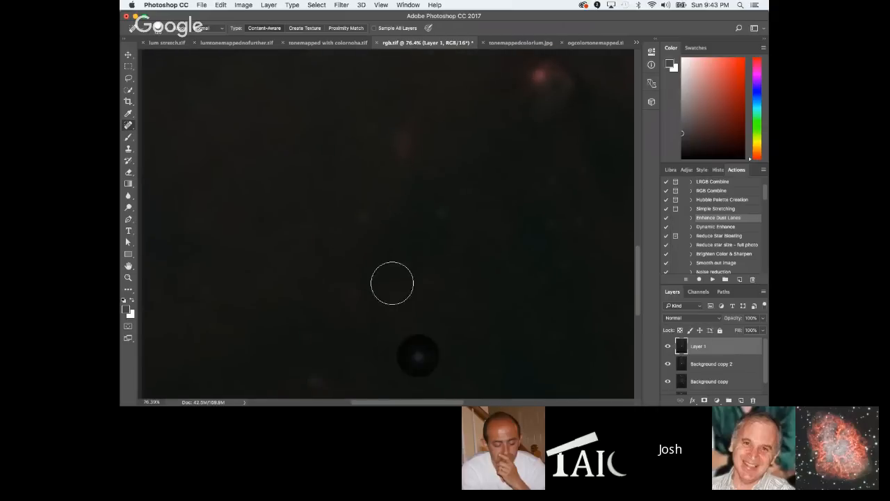
left_click(443, 216)
left_click(559, 262)
scroll(427, 310, "down", 3)
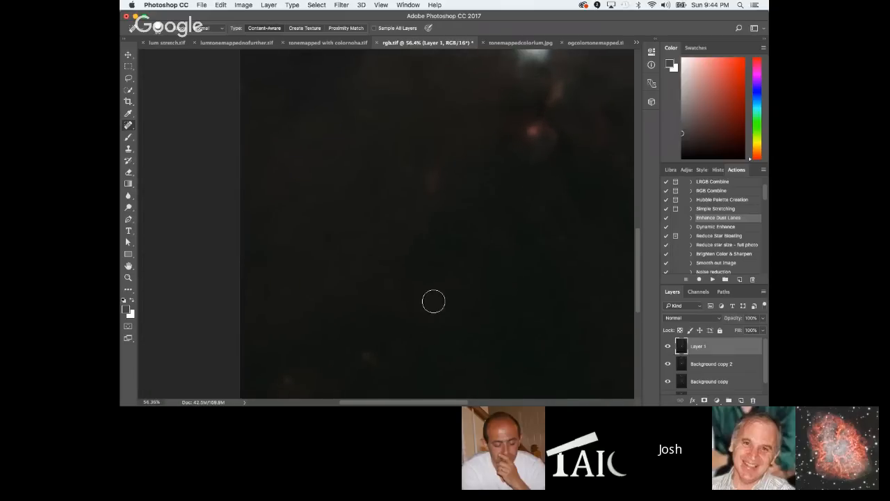
scroll(435, 303, "down", 4)
scroll(533, 288, "up", 2)
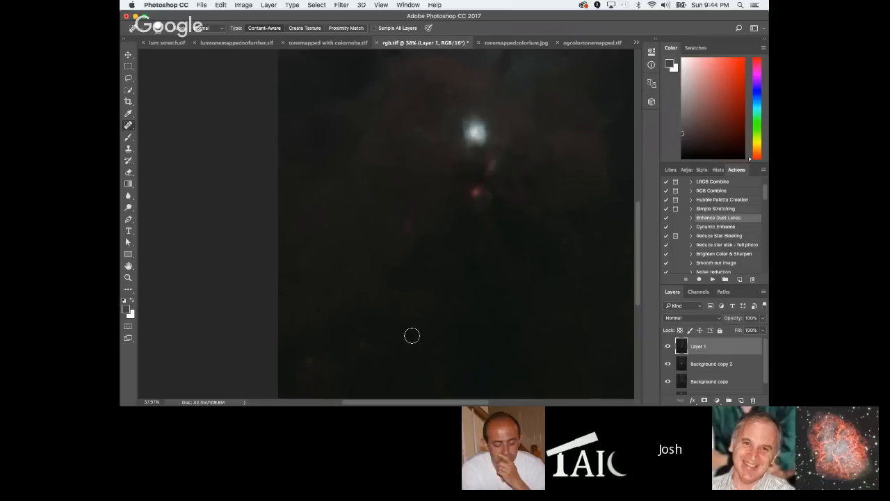
left_click(363, 345)
left_click(308, 359)
Heal the remaining small blemishes in the nebula around the central star and toward its right side.
scroll(582, 273, "down", 4)
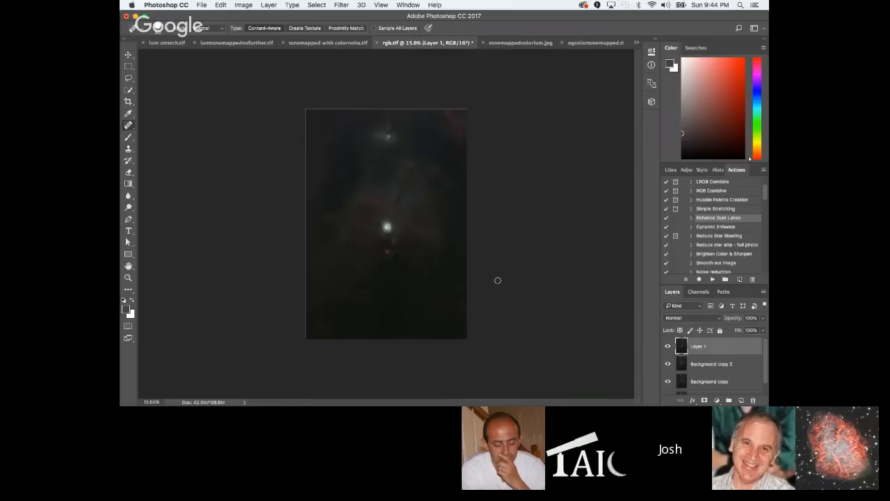
scroll(496, 280, "up", 2)
scroll(478, 306, "up", 3)
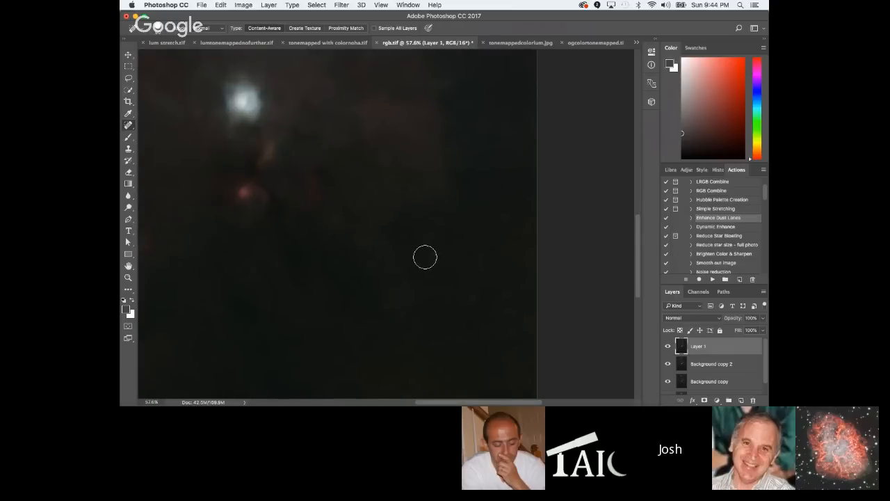
scroll(522, 281, "down", 1)
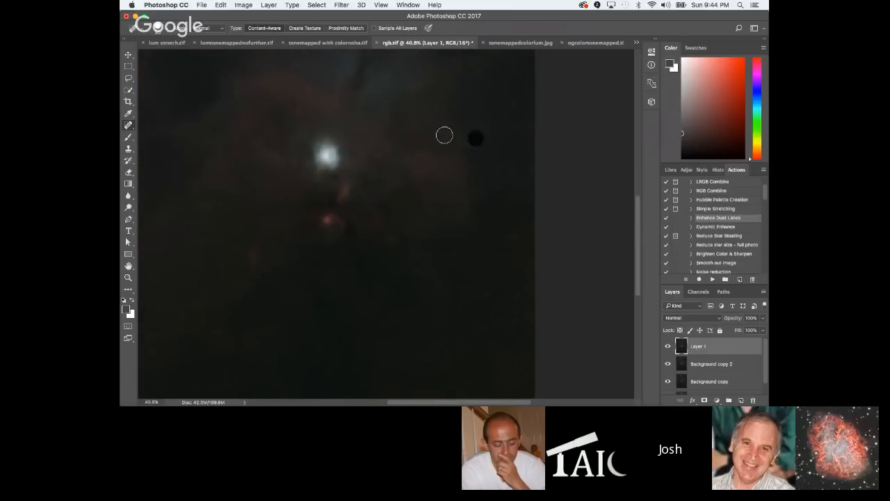
left_click(308, 90)
left_click(238, 139)
Examine the healed Layer 1 at several magnifications for leftover stars and healing artifacts.
scroll(529, 227, "down", 3)
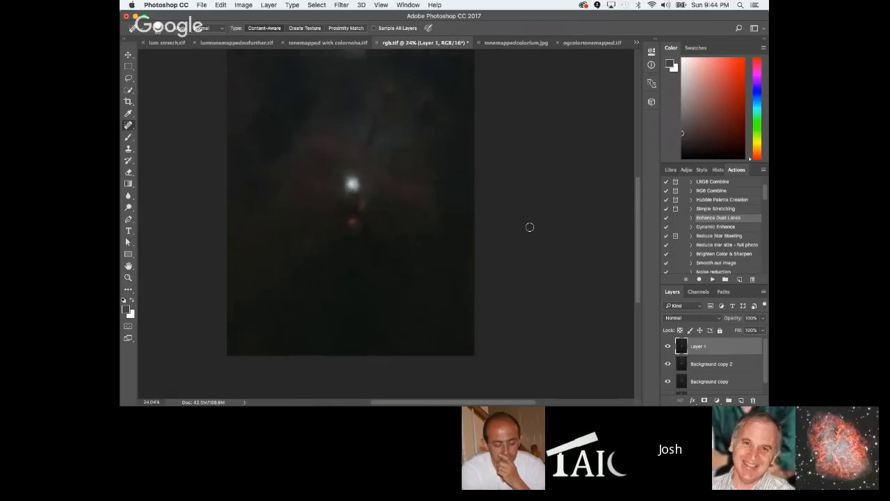
scroll(453, 84, "up", 2)
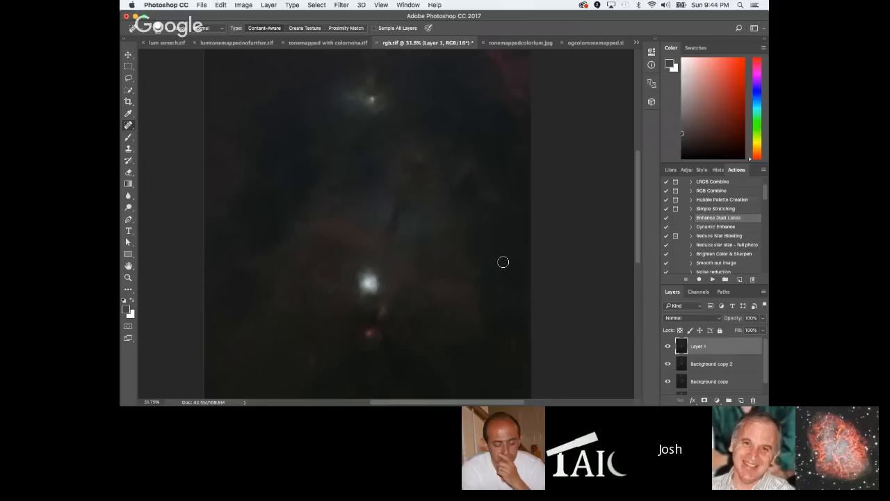
scroll(518, 303, "down", 3)
scroll(475, 286, "up", 2)
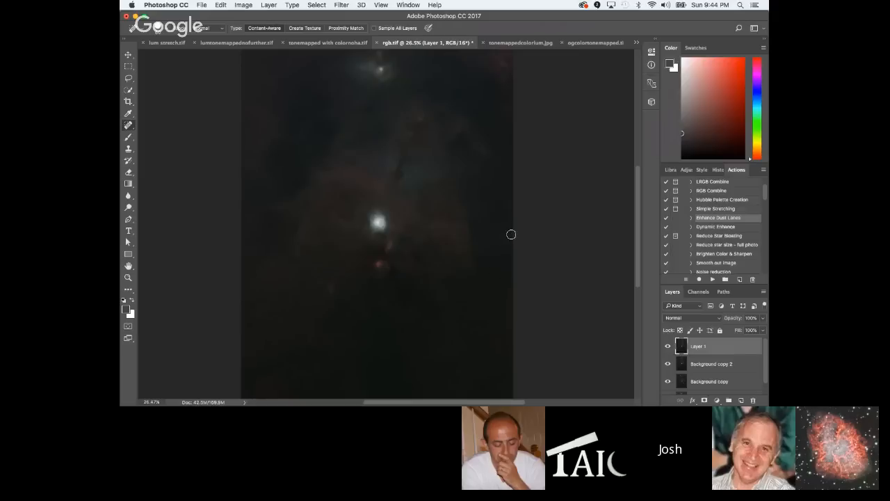
scroll(390, 167, "up", 3)
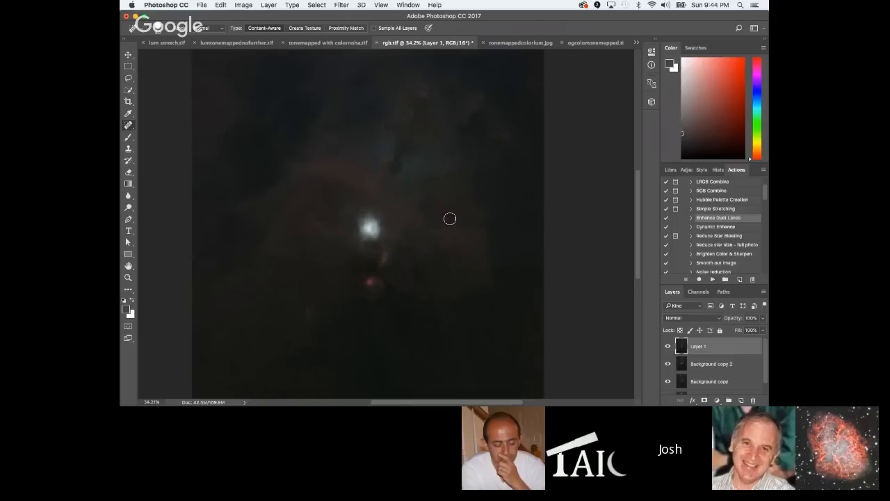
scroll(511, 220, "down", 3)
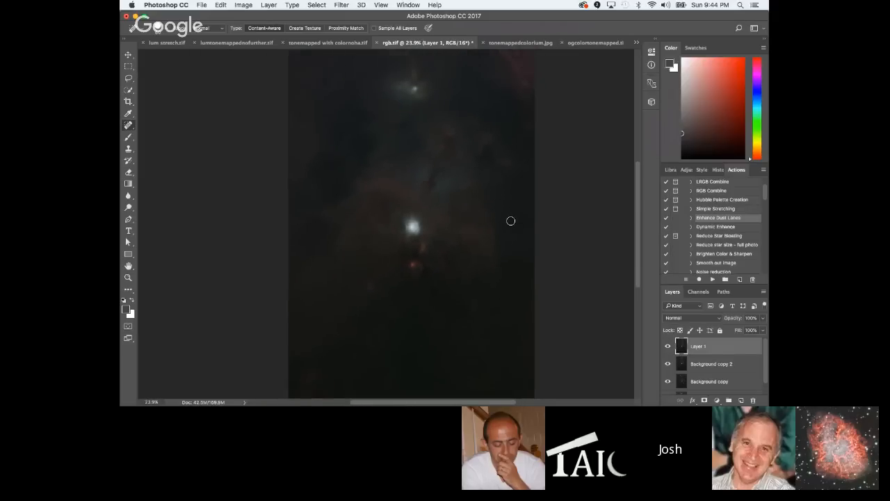
scroll(512, 220, "down", 1)
scroll(399, 184, "up", 1)
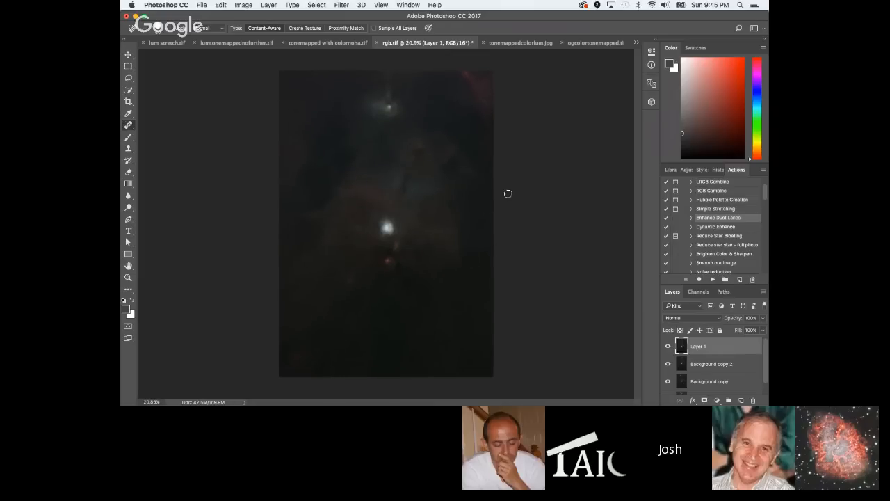
Select the whole canvas, copy it merged and paste it as a new layer above Layer 1.
left_click(318, 5)
left_click(327, 15)
left_click(220, 4)
mouse_move(283, 79)
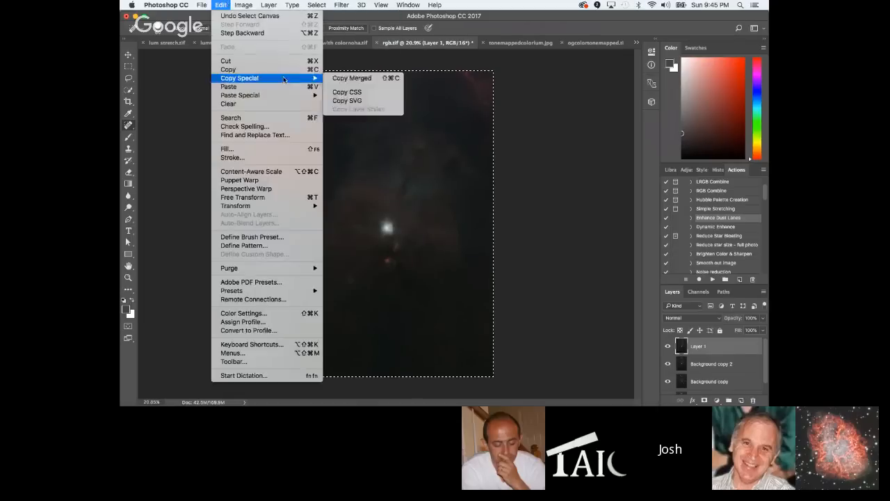
left_click(352, 79)
key("super+v")
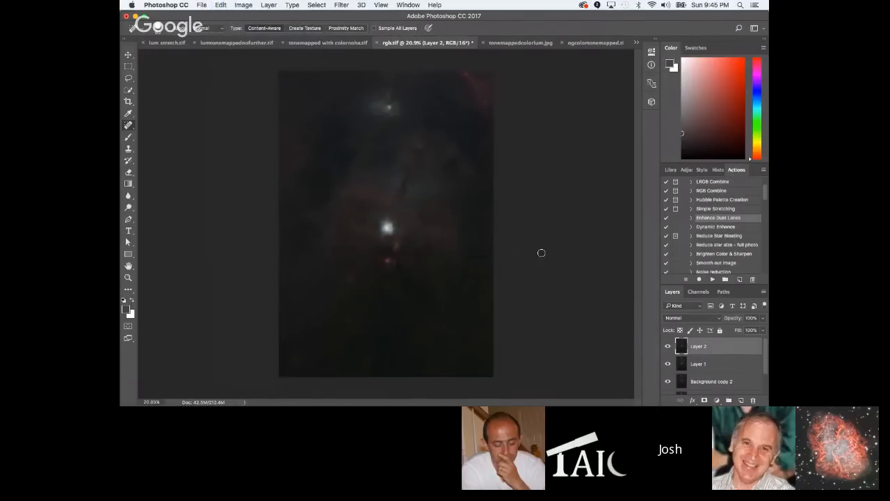
Apply Match Color to Layer 2 with Color Intensity set to 200.
scroll(451, 220, "up", 3)
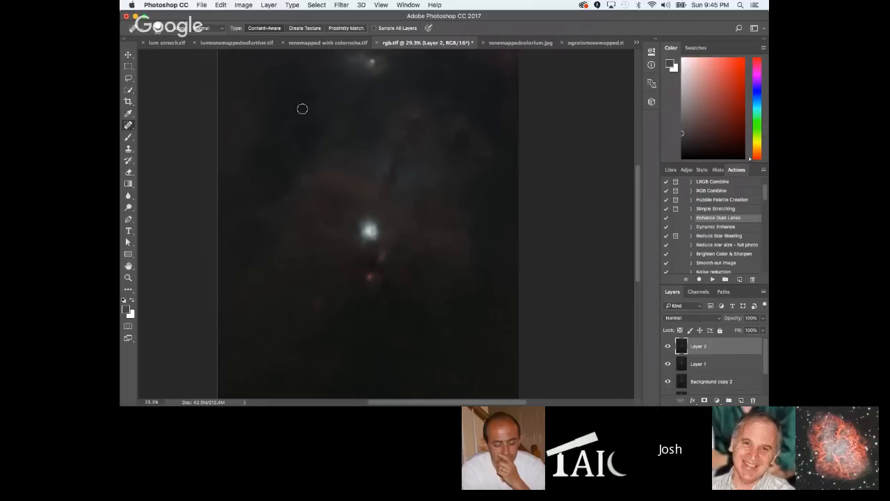
left_click(244, 4)
mouse_move(274, 30)
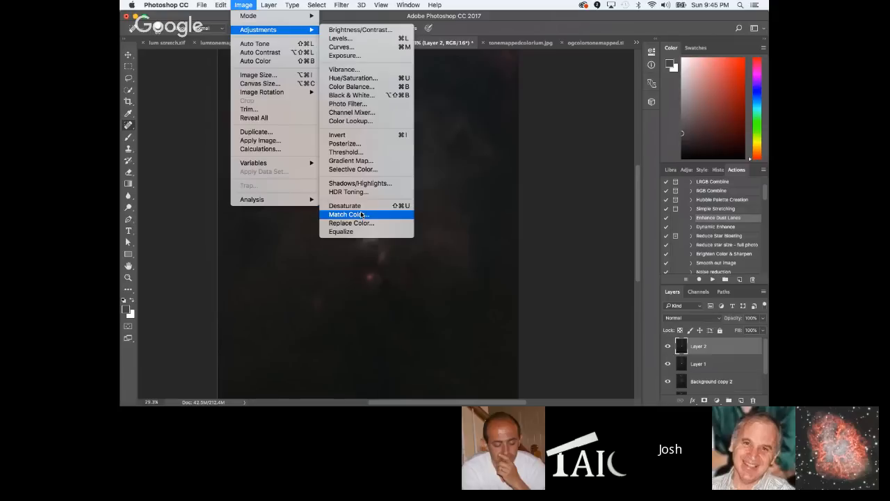
left_click(347, 215)
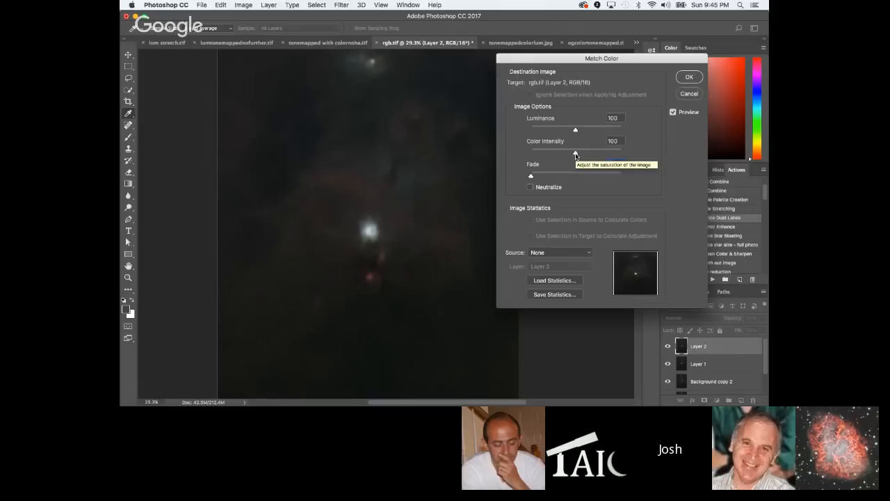
left_click_drag(575, 153, 624, 153)
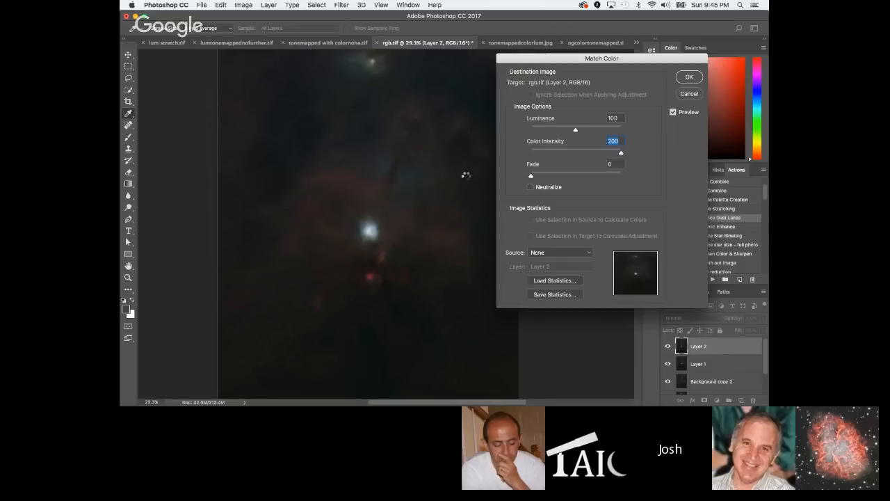
key("Return")
Soften Layer 2 with a Gaussian Blur, raising the radius slightly while checking the preview around the central star.
scroll(481, 197, "up", 5)
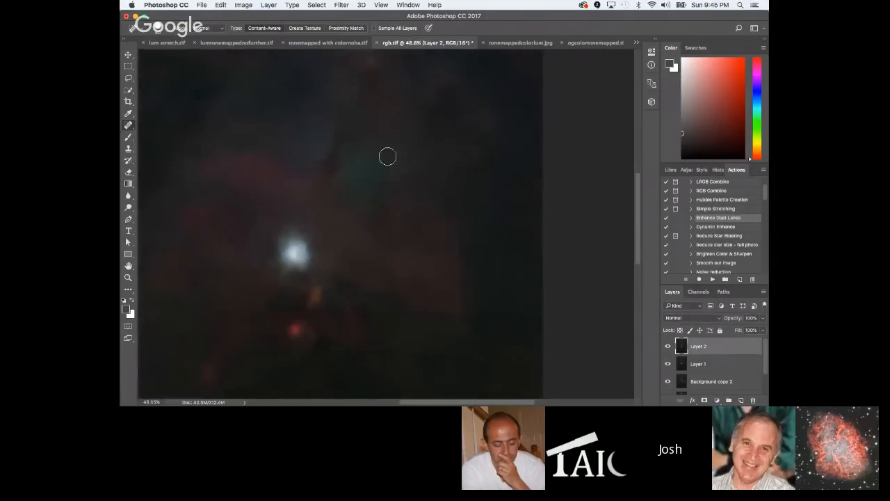
left_click(340, 4)
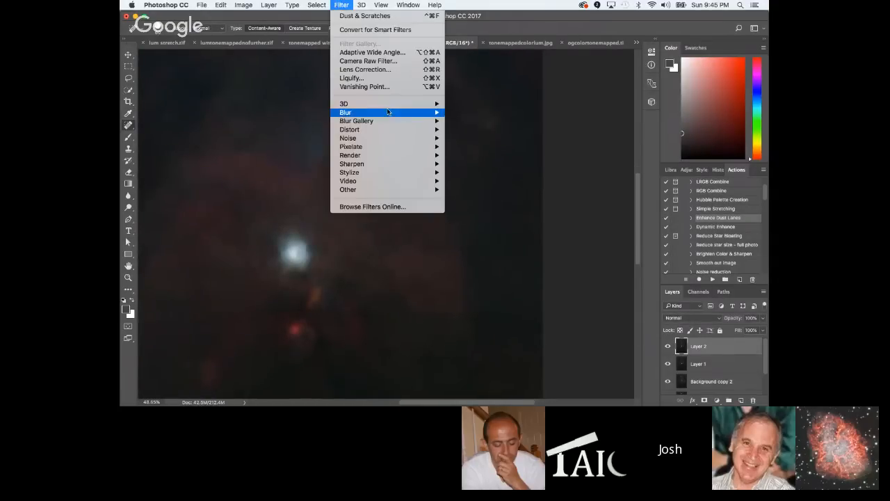
mouse_move(390, 112)
left_click(496, 149)
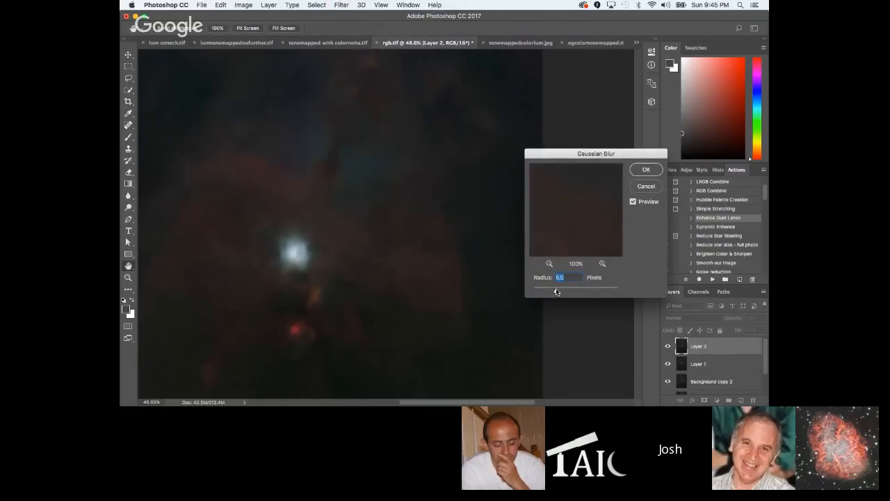
scroll(476, 320, "down", 5)
scroll(356, 344, "up", 8)
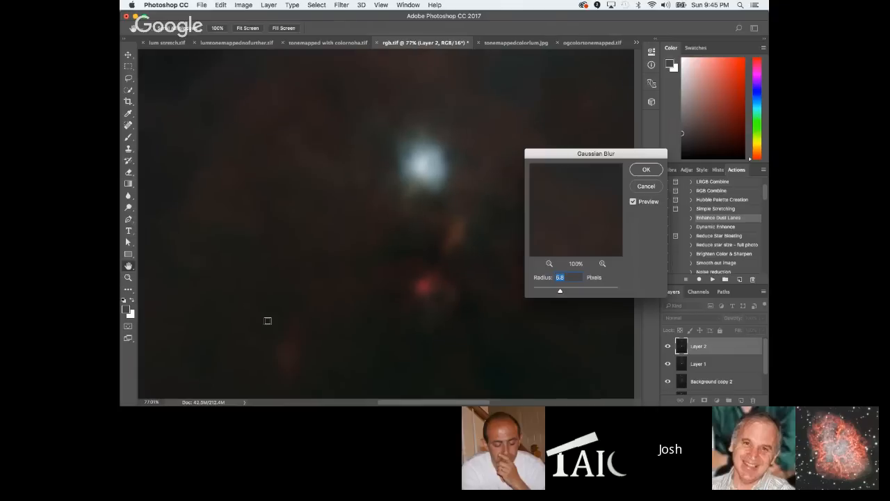
scroll(265, 317, "down", 3)
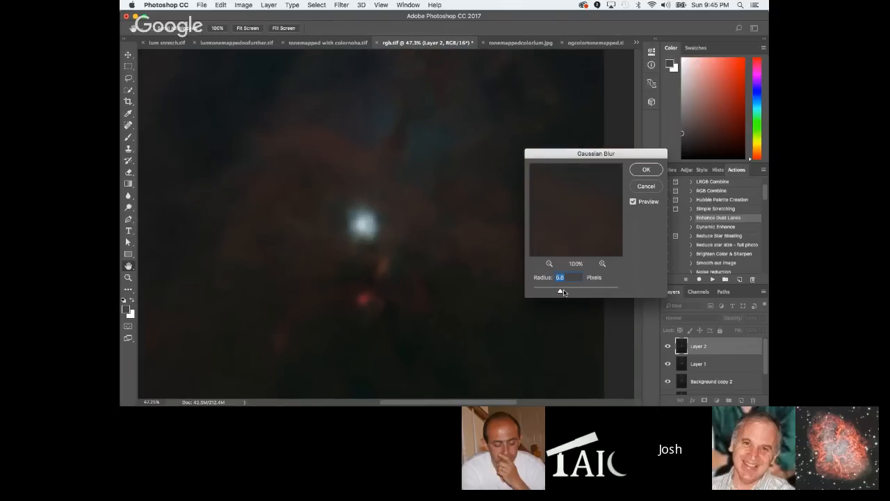
scroll(338, 264, "down", 5)
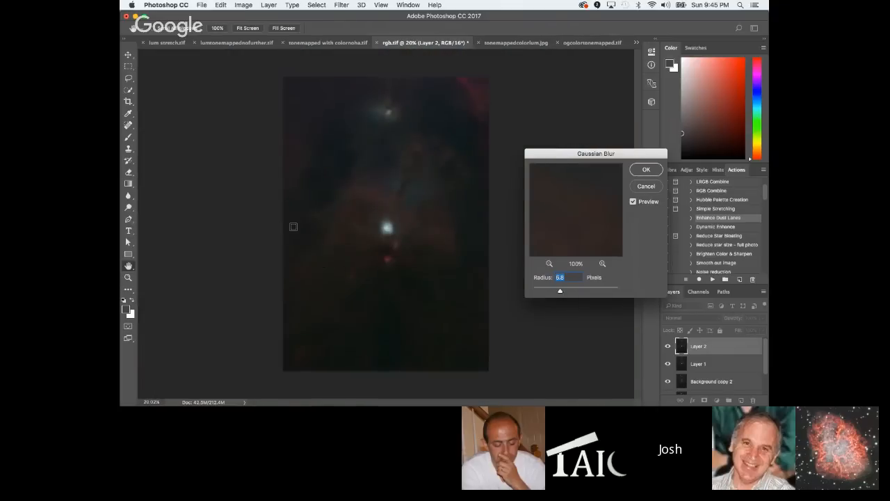
scroll(295, 222, "up", 5)
scroll(314, 200, "up", 1)
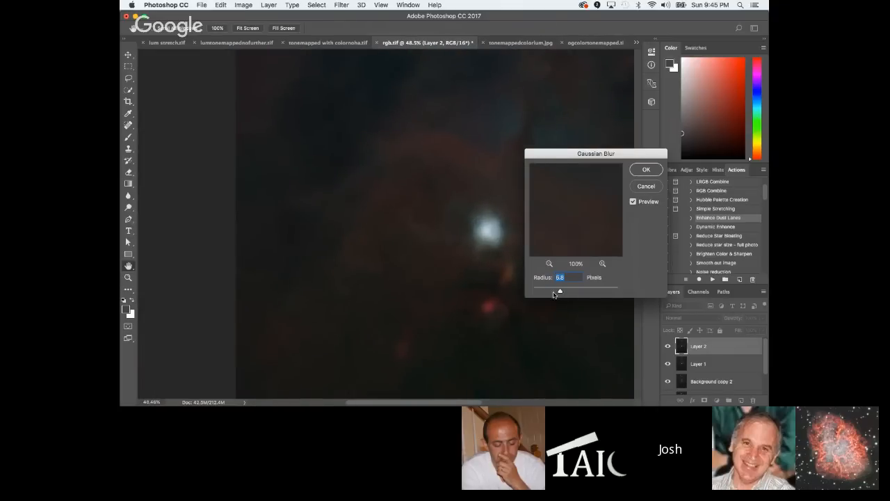
left_click_drag(561, 293, 562, 293)
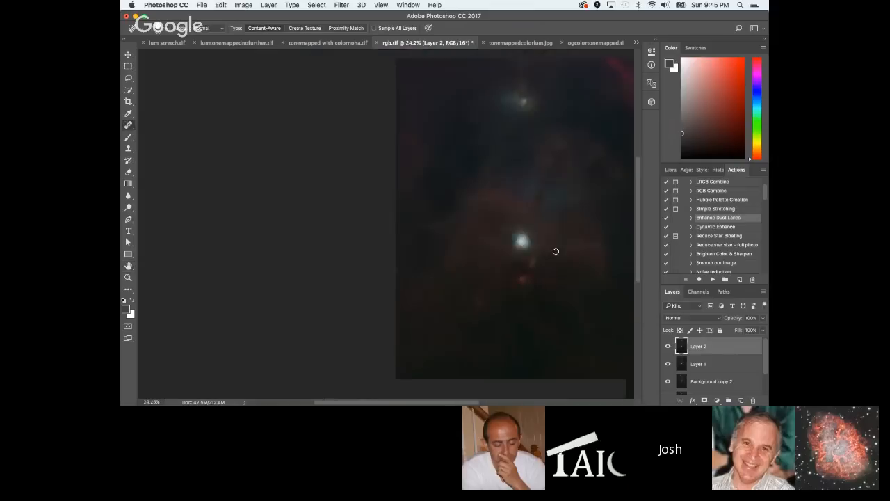
Apply Match Color to Layer 2 a second time with a strongly increased Color Intensity.
key("super+minus")
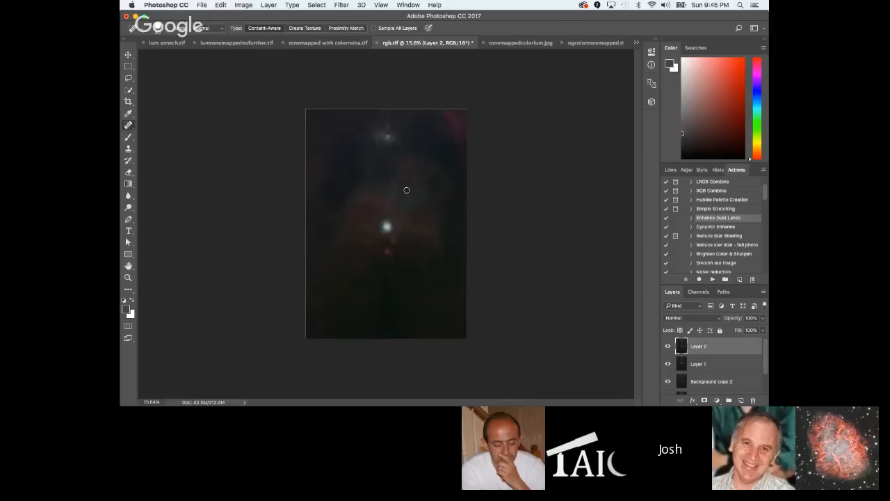
key("super+0")
left_click(244, 5)
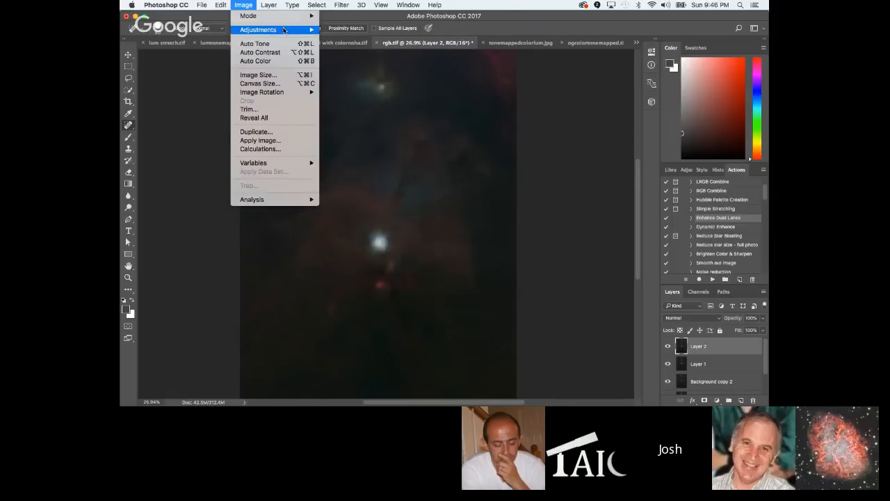
mouse_move(285, 30)
left_click(349, 214)
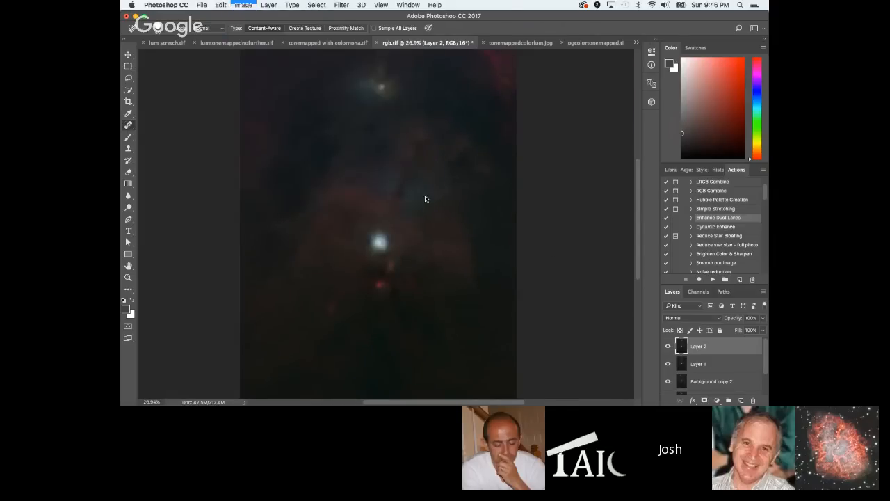
left_click_drag(575, 151, 608, 154)
left_click(689, 77)
Examine the boosted nebula colors of Layer 2 both close up and across the whole image.
key("super+minus")
scroll(491, 178, "up", 3)
scroll(463, 235, "up", 2)
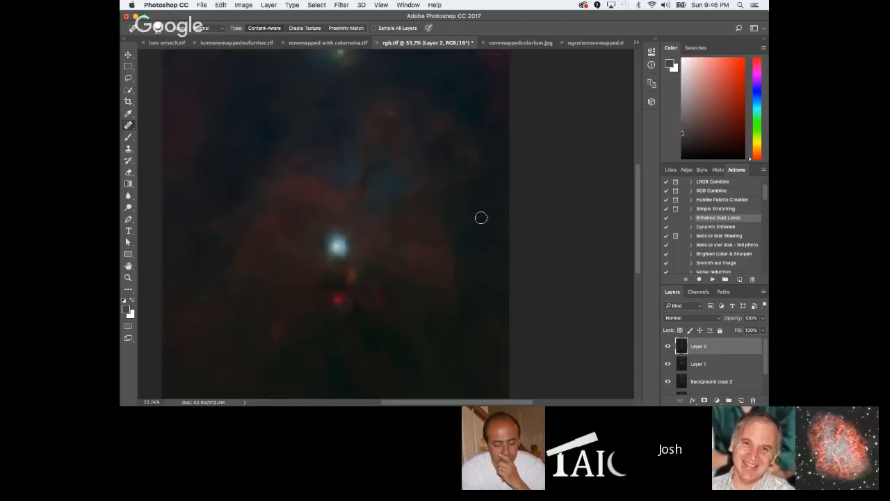
scroll(479, 221, "down", 2)
scroll(442, 215, "up", 1)
scroll(391, 189, "up", 3)
scroll(424, 200, "down", 4)
scroll(425, 200, "down", 3)
scroll(426, 207, "up", 1)
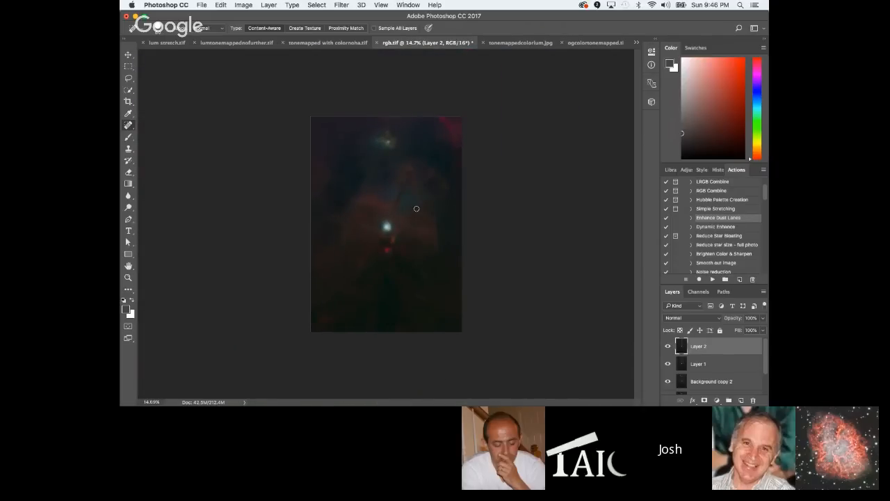
Examine the nebula colors across rgb.tif, comparing the image with Layer 2 hidden and shown.
scroll(442, 233, "up", 3)
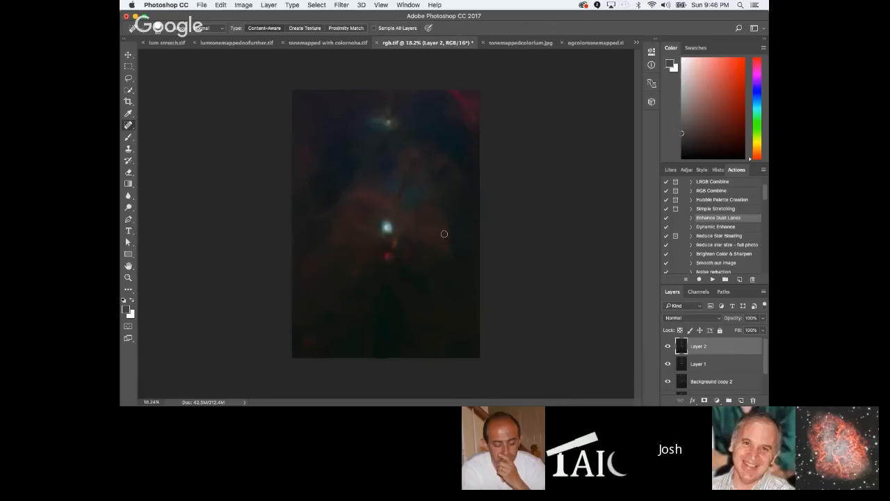
scroll(440, 215, "up", 2)
scroll(439, 215, "down", 1)
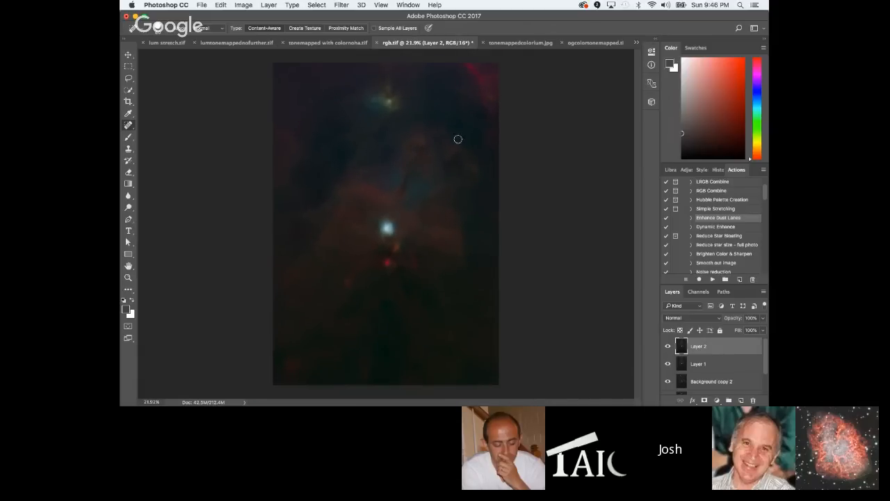
scroll(449, 271, "up", 2)
scroll(456, 240, "down", 3)
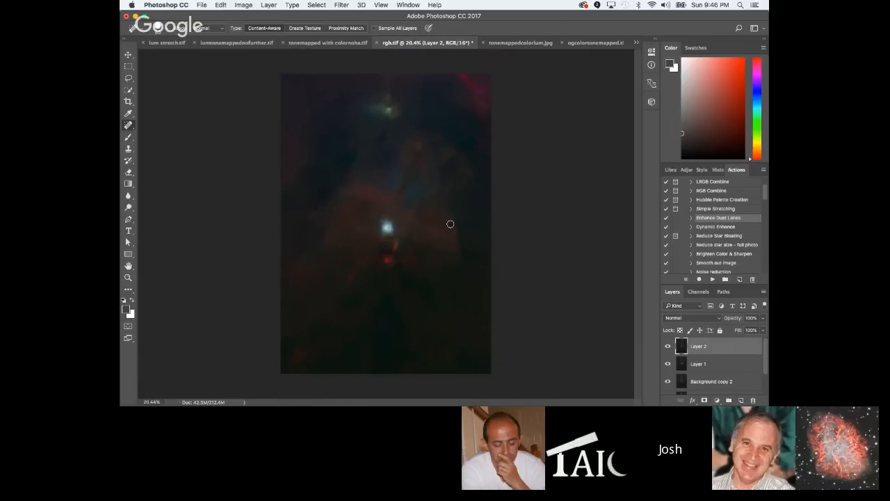
left_click(668, 346)
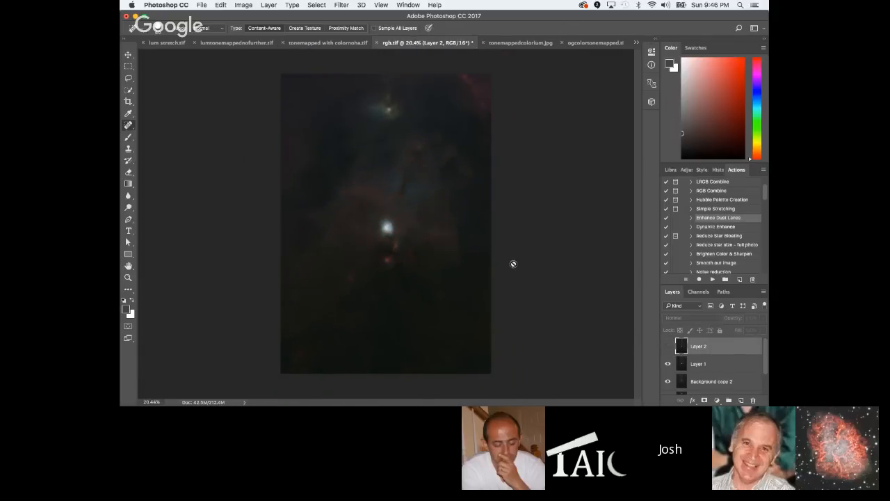
left_click(668, 345)
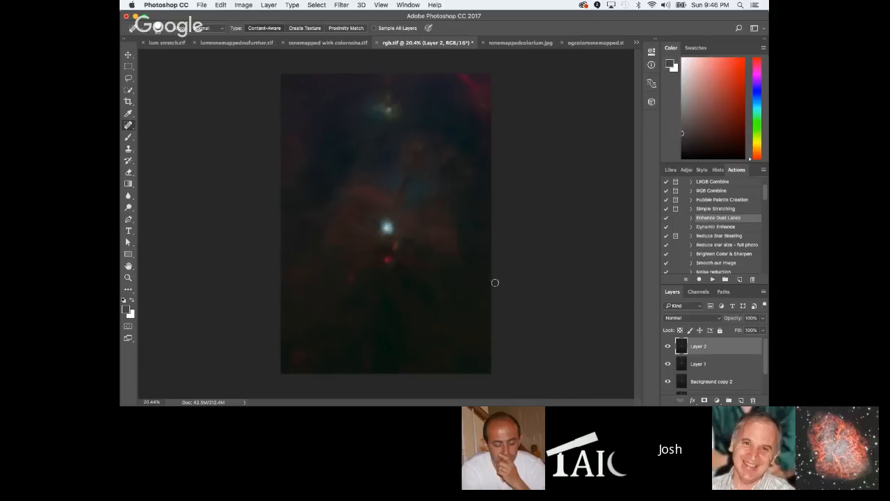
Try a lower opacity on Layer 2 and return it to 100%.
left_click(763, 318)
left_click_drag(762, 332, 749, 333)
left_click_drag(758, 331, 764, 330)
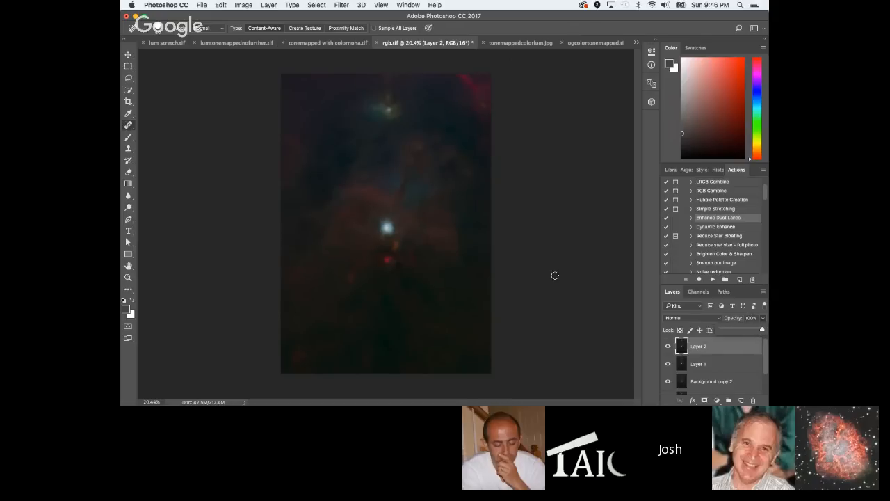
Lasso the lower part of the image just below the bright central star and feather the selection by 250 pixels.
left_click(128, 77)
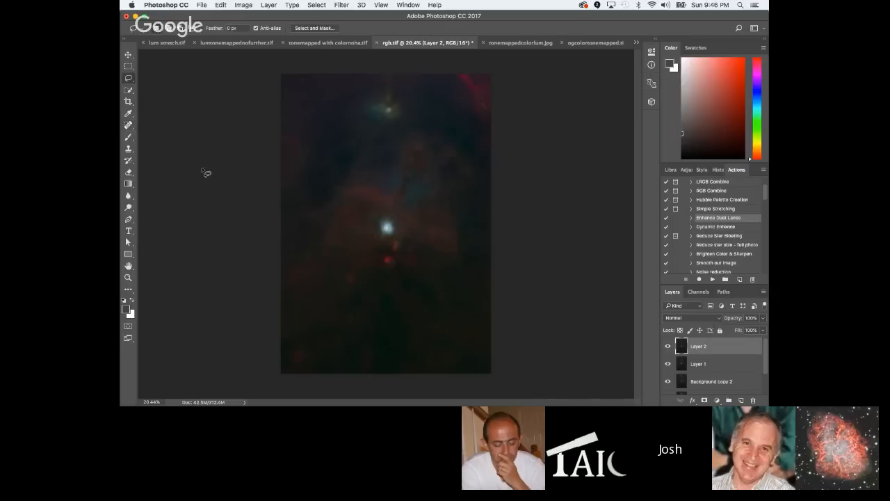
mouse_move(249, 258)
left_mouse_down()
mouse_move(325, 274)
mouse_move(418, 251)
mouse_move(518, 325)
mouse_move(497, 387)
mouse_move(449, 406)
mouse_move(358, 401)
mouse_move(231, 352)
mouse_move(249, 264)
left_mouse_up()
right_click(346, 309)
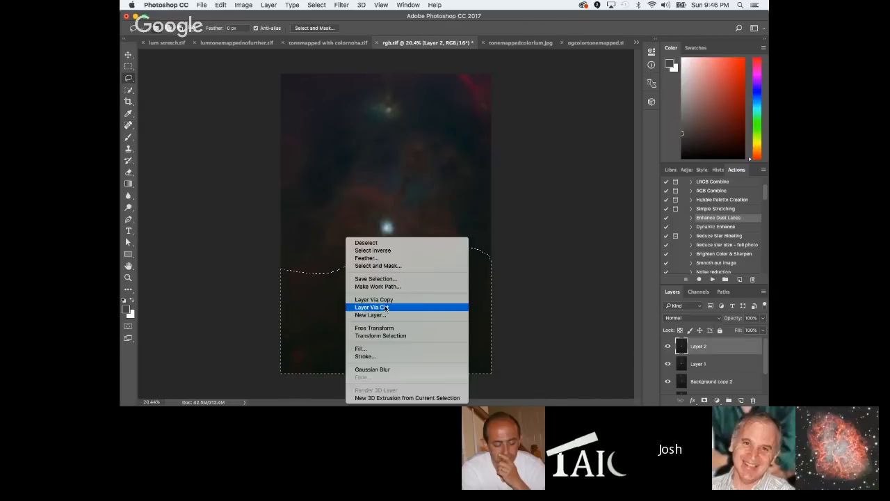
left_click(379, 256)
type("25")
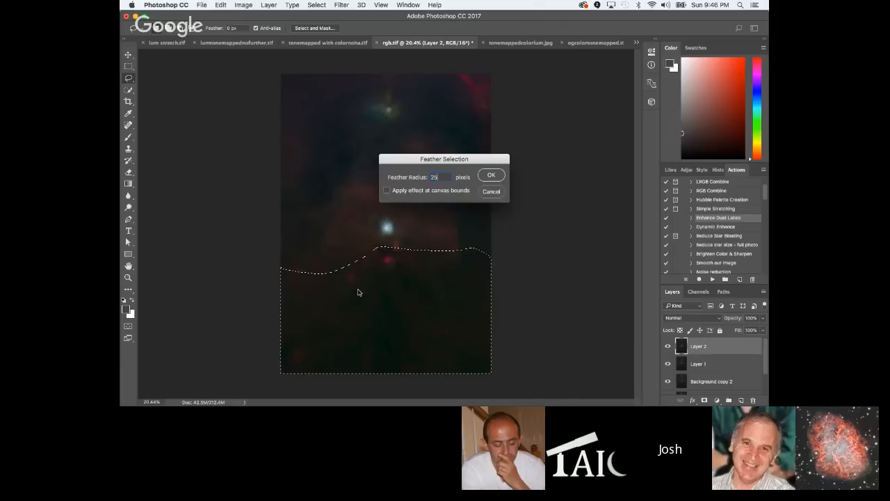
type("0")
left_click(483, 177)
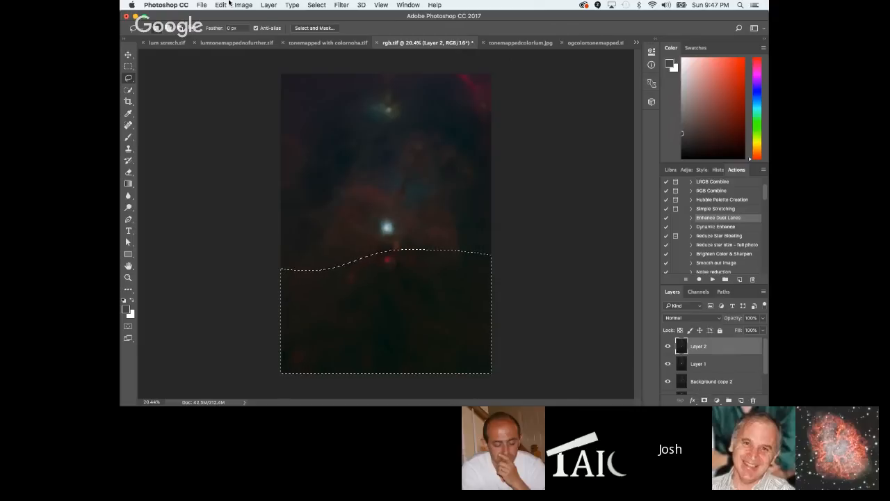
Add a layer mask to Layer 2 that hides the feathered lower selection.
left_click(271, 5)
mouse_move(299, 132)
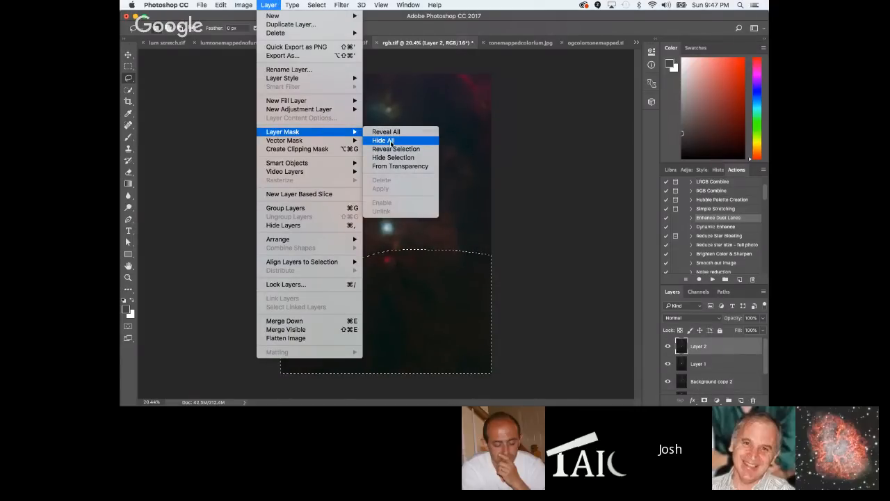
left_click(393, 157)
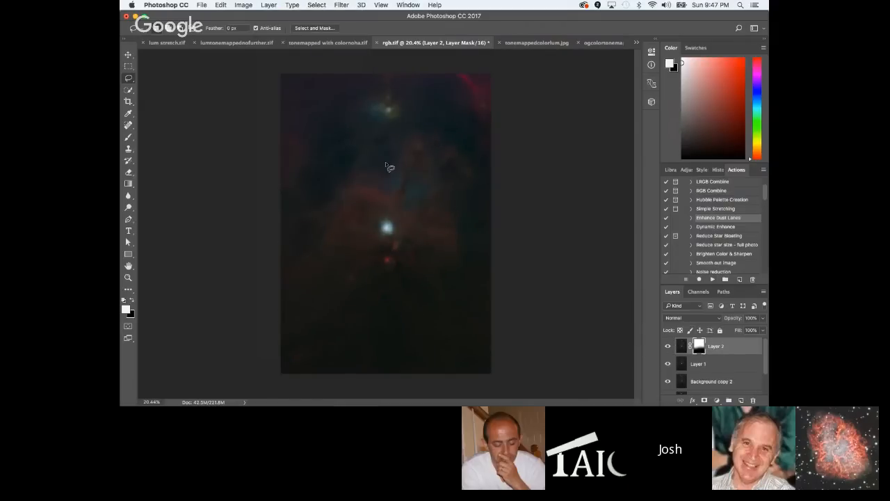
scroll(434, 195, "up", 1)
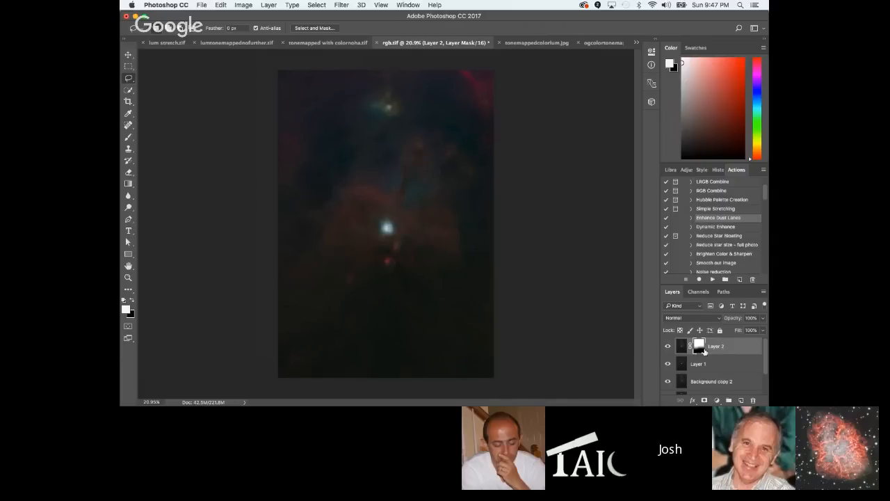
Delete the layer mask from Layer 2.
right_click(699, 348)
left_click(654, 335)
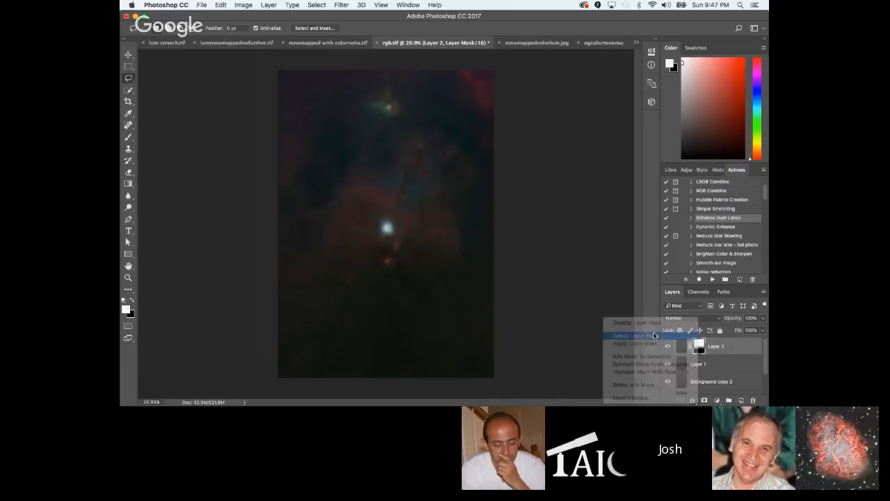
scroll(455, 245, "up", 1)
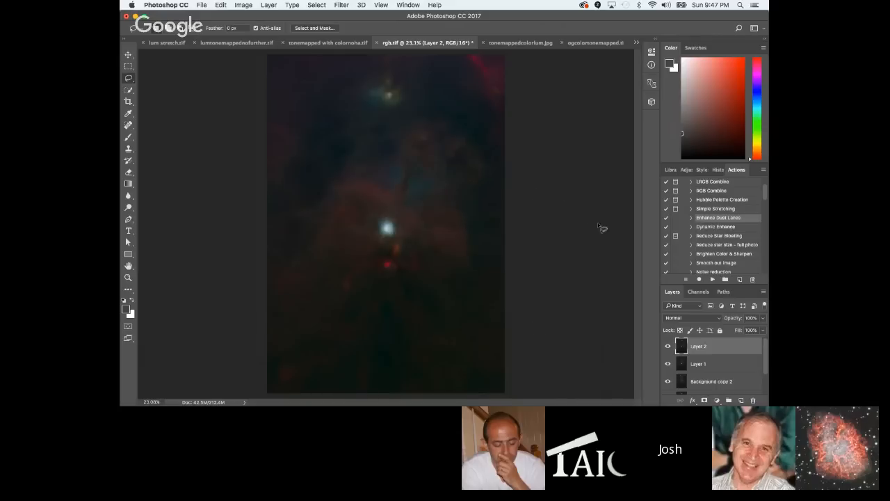
Lower Layer 2's opacity to about 68% and check the softened colors.
left_click(763, 319)
left_click_drag(759, 330, 752, 330)
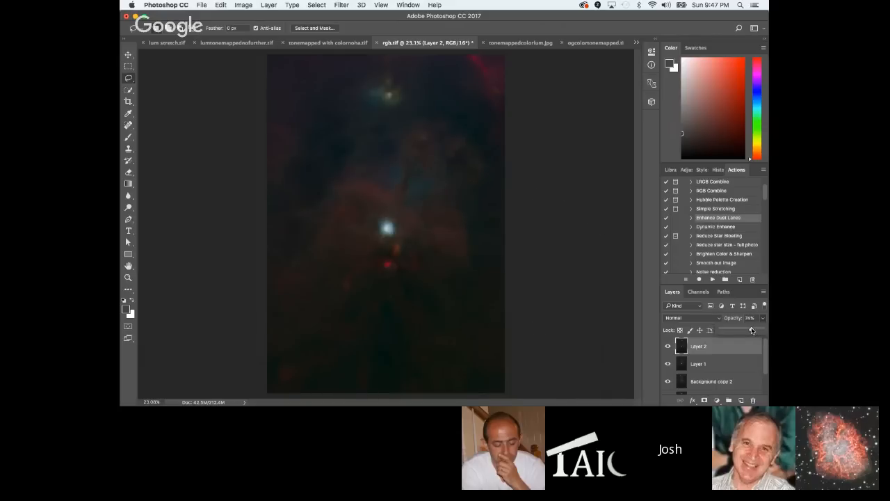
scroll(441, 231, "down", 2)
scroll(449, 210, "up", 4)
scroll(386, 122, "down", 3)
scroll(400, 132, "up", 2)
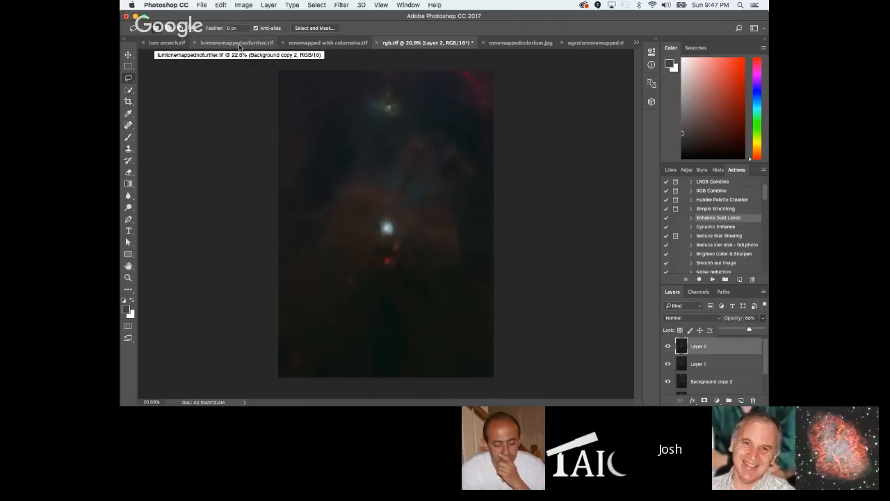
Examine the starless luminance detail in lumtonemappednofurther.tif, both around the bright central core and across the whole frame.
left_click(217, 47)
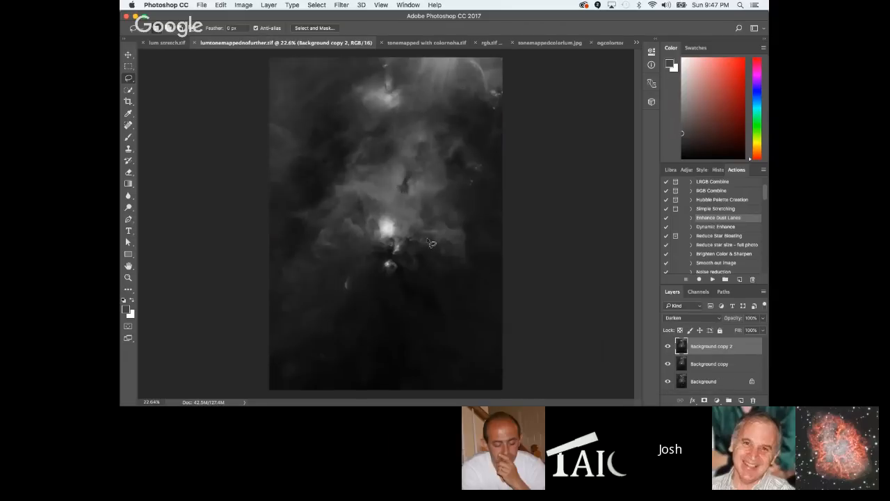
scroll(432, 242, "up", 1)
scroll(431, 241, "up", 2)
scroll(432, 233, "up", 1)
scroll(446, 216, "down", 2)
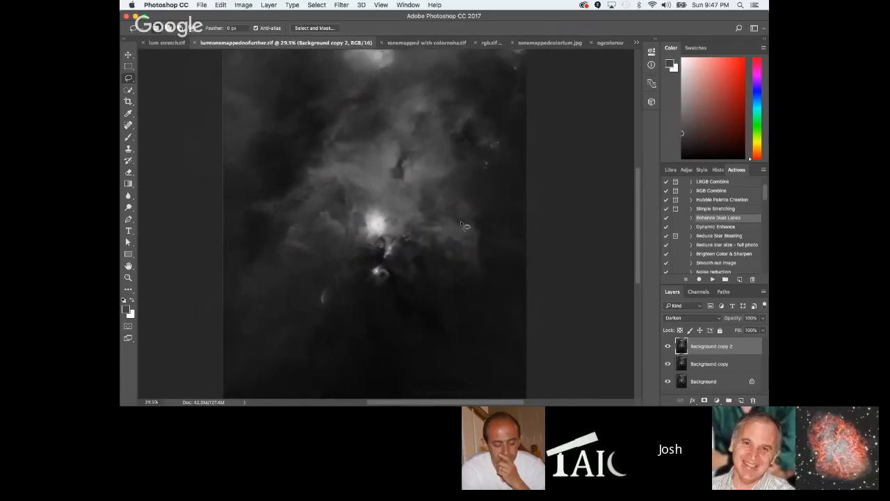
scroll(460, 222, "down", 2)
scroll(483, 234, "up", 3)
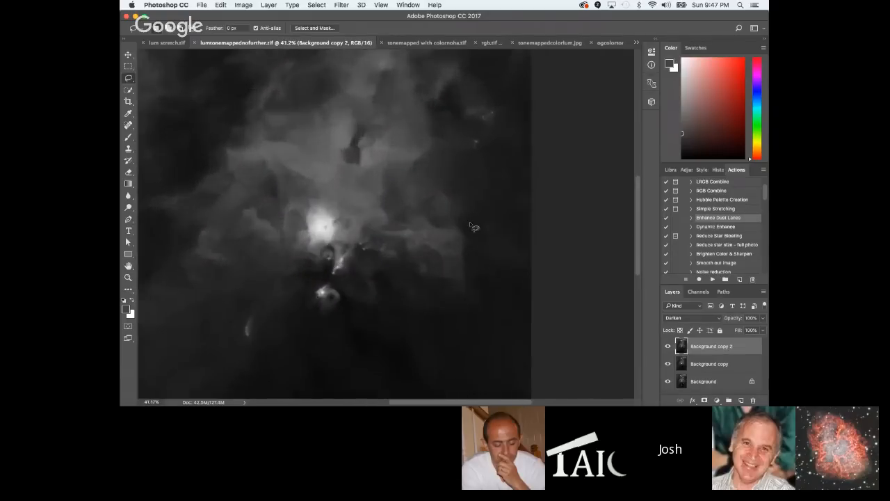
scroll(473, 227, "up", 1)
scroll(447, 243, "down", 3)
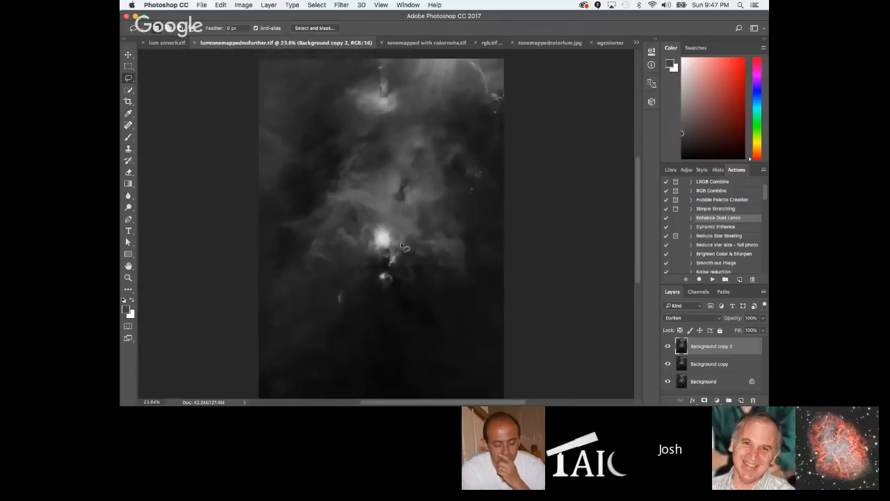
scroll(407, 282, "up", 2)
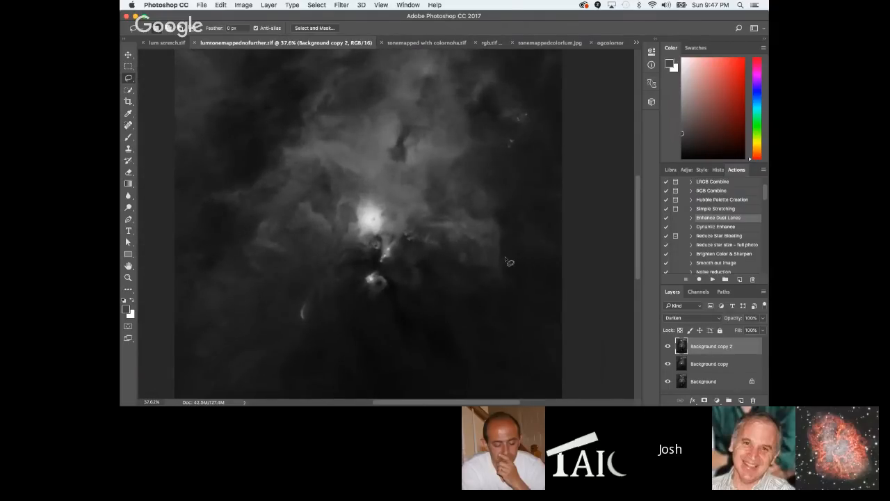
scroll(380, 267, "up", 1)
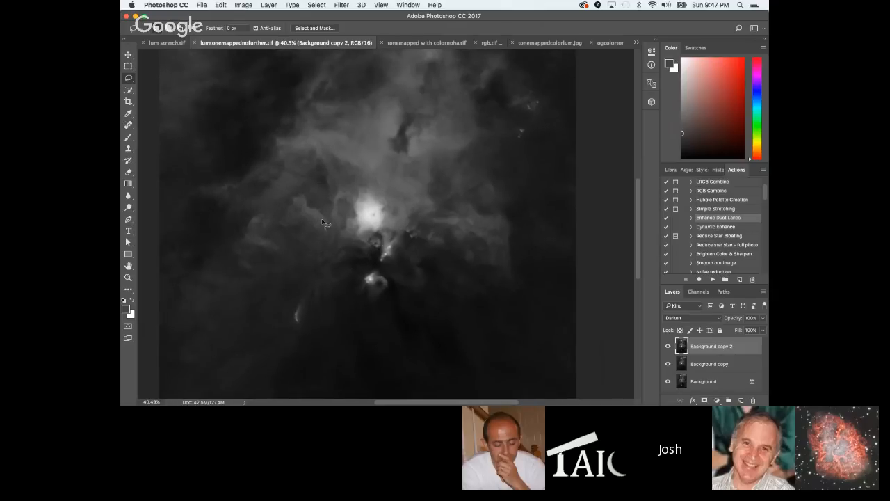
scroll(528, 259, "up", 3)
scroll(534, 261, "down", 3)
scroll(537, 264, "down", 3)
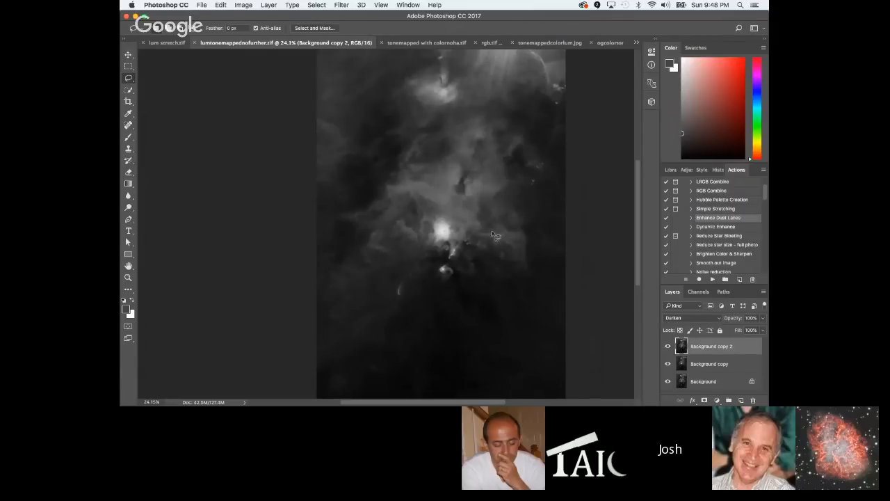
scroll(483, 186, "up", 2)
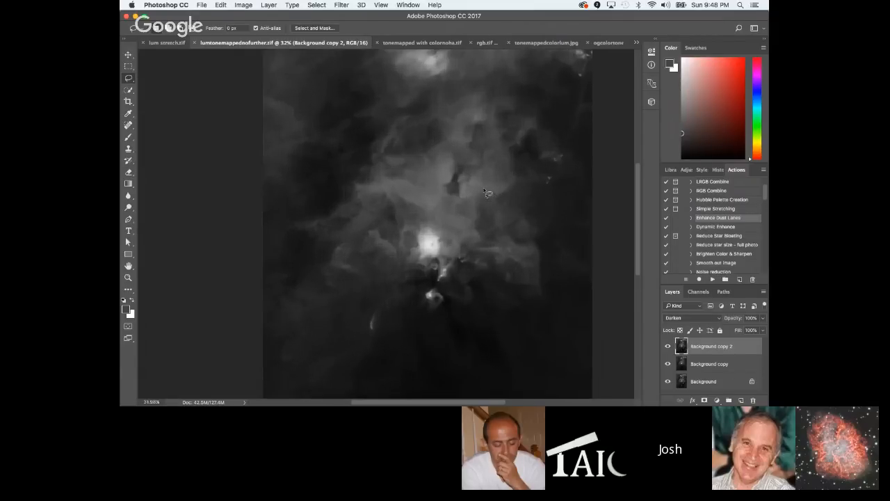
scroll(576, 187, "down", 4)
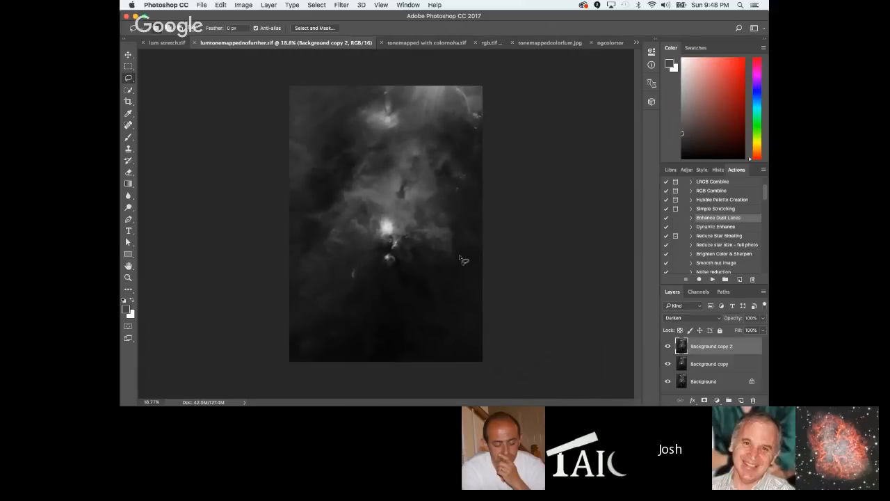
scroll(434, 206, "up", 2)
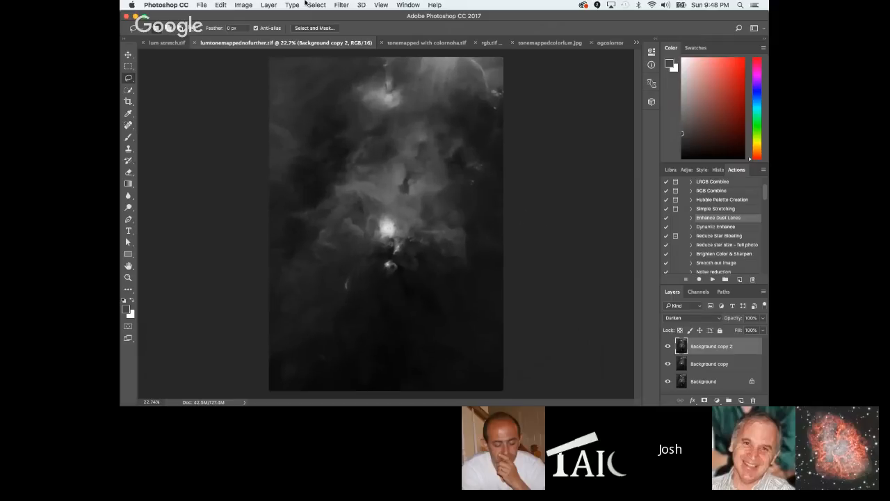
Make a merged copy of the entire lumtonemappednofurther.tif canvas and paste it into rgb.tif as a new layer above Layer 2.
left_click(316, 4)
left_click(321, 15)
left_click(221, 4)
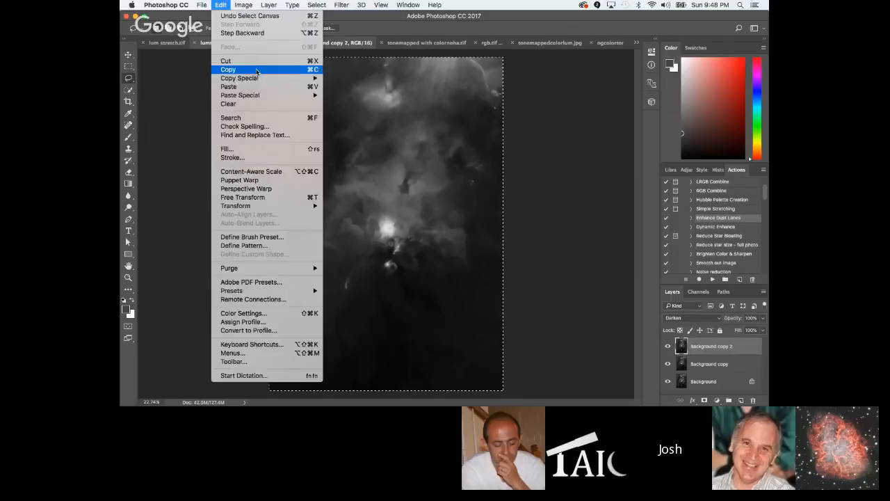
mouse_move(306, 78)
left_click(355, 79)
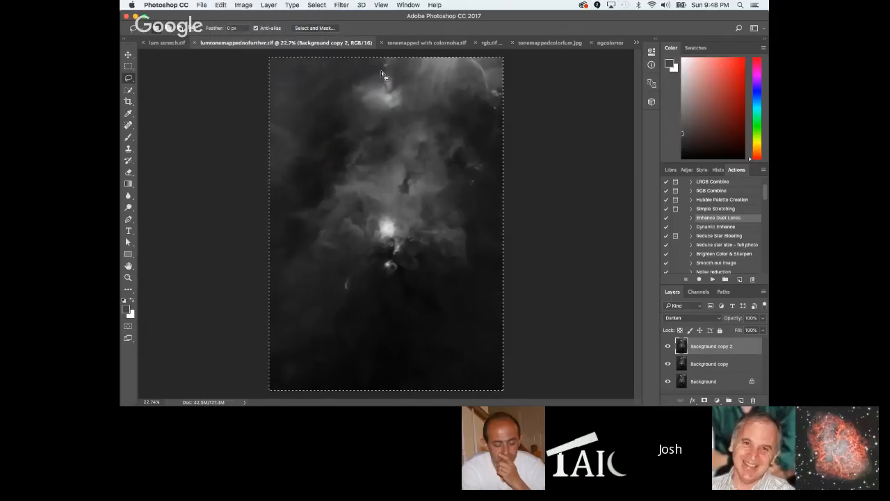
left_click(433, 45)
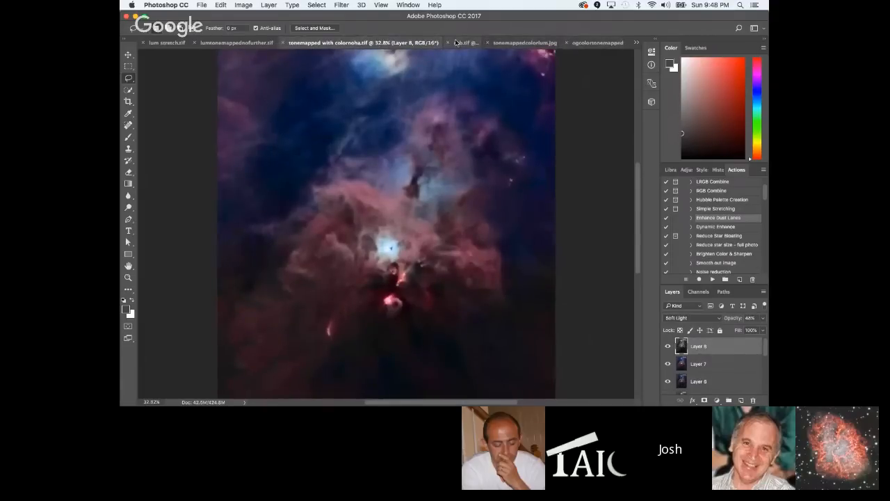
left_click(466, 43)
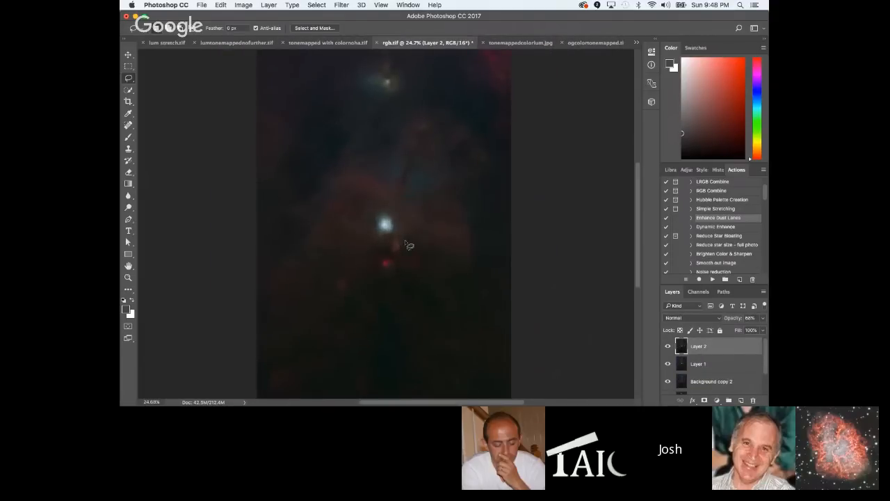
key("super+v")
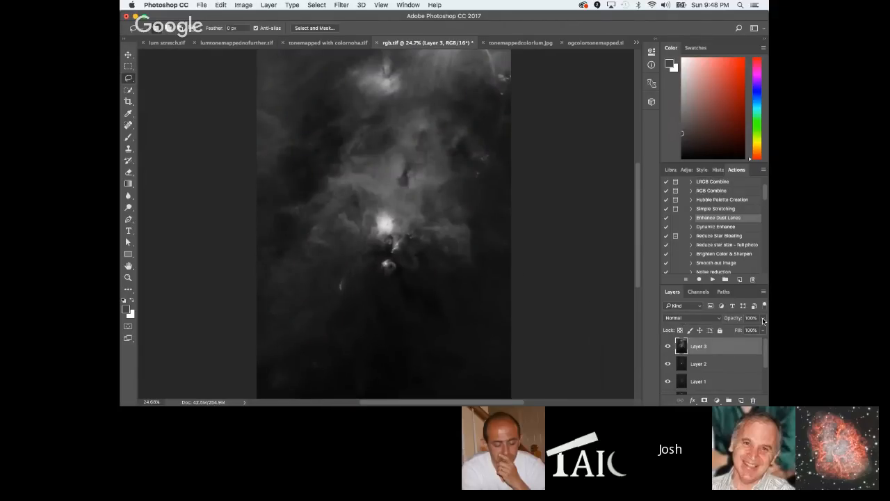
Set the pasted luminance layer's blend mode to Luminosity and check the combined image.
left_click(693, 318)
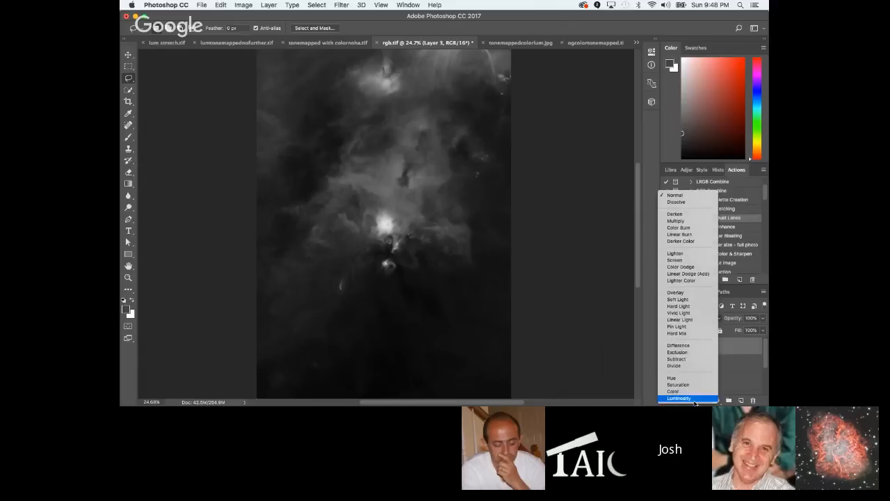
left_click(692, 399)
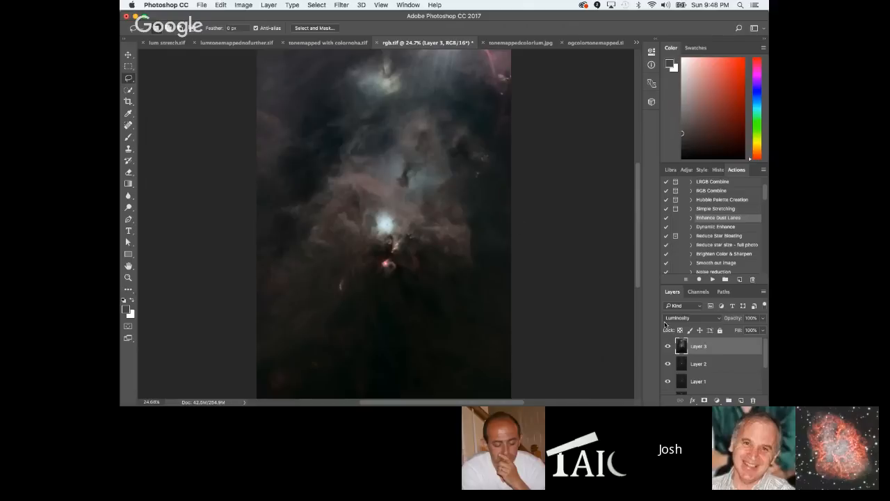
scroll(510, 252, "down", 3)
scroll(463, 171, "up", 3)
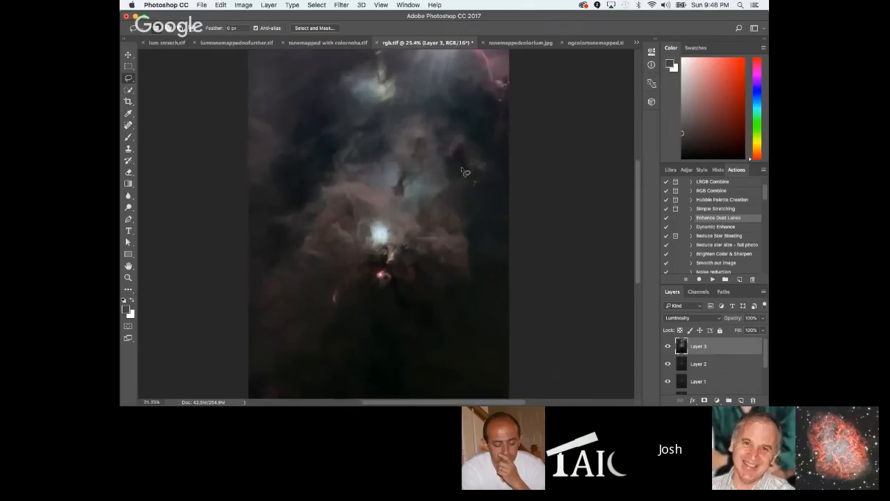
Compare the image with Layer 3 hidden and shown, and examine the combined color and detail around the bright core.
scroll(445, 238, "up", 1)
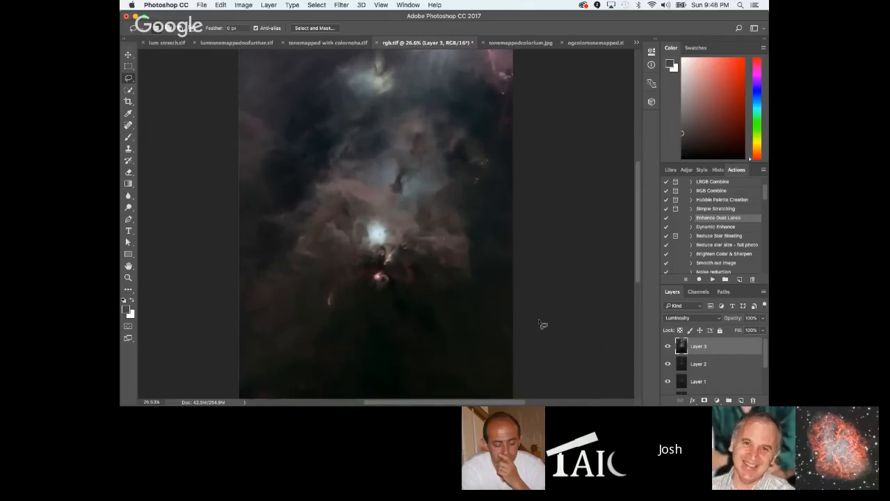
left_click(668, 346)
left_click(667, 347)
left_click(668, 347)
left_click(667, 347)
scroll(462, 247, "up", 2)
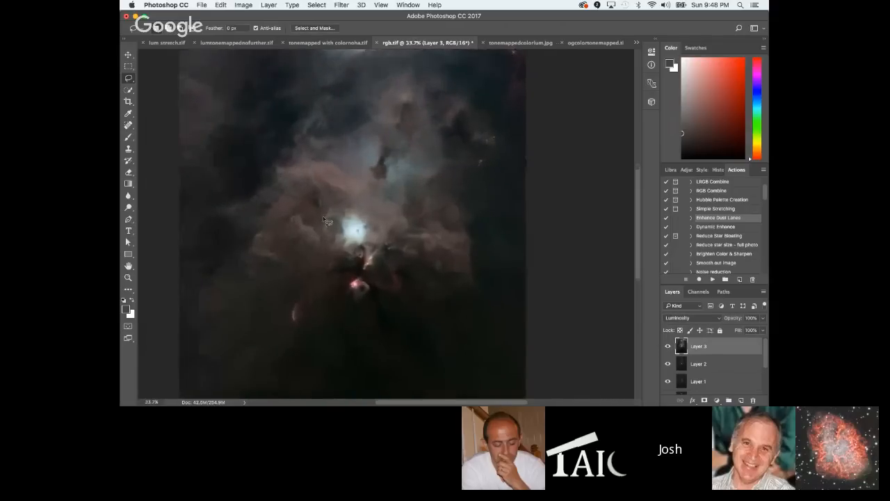
scroll(468, 255, "up", 1)
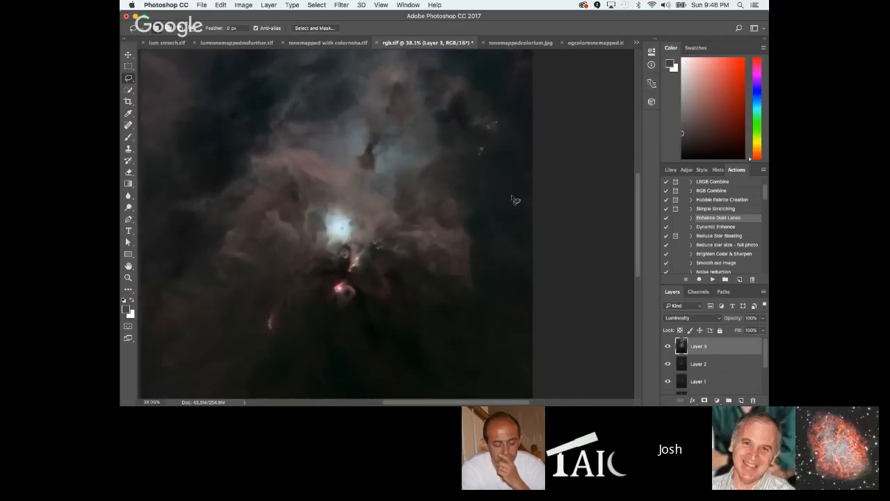
scroll(520, 201, "down", 1)
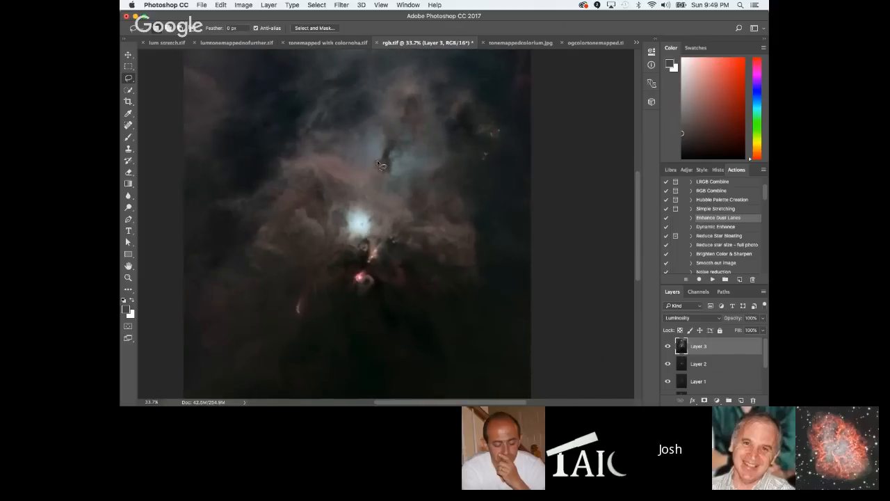
scroll(501, 200, "up", 2)
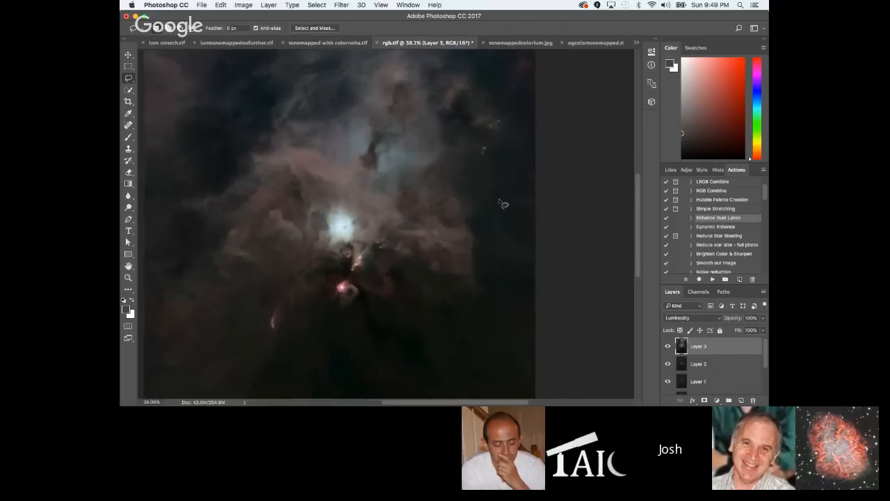
scroll(274, 252, "up", 4)
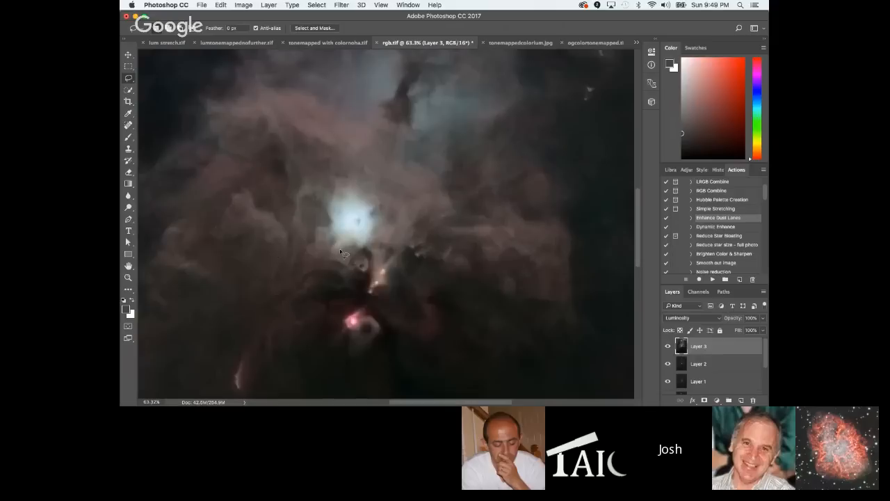
scroll(352, 252, "down", 2)
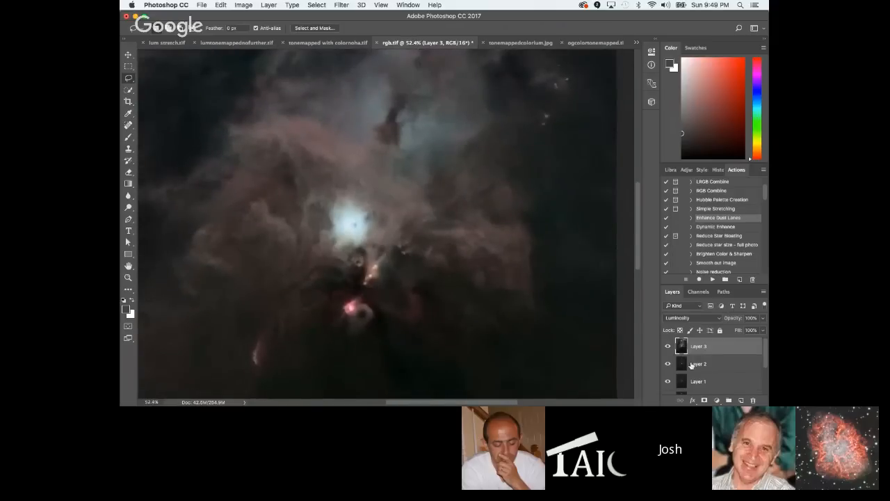
Set Layer 3's blend mode to Normal and toggle its visibility to compare the grayscale luminance with the blurred color underneath.
left_click(692, 319)
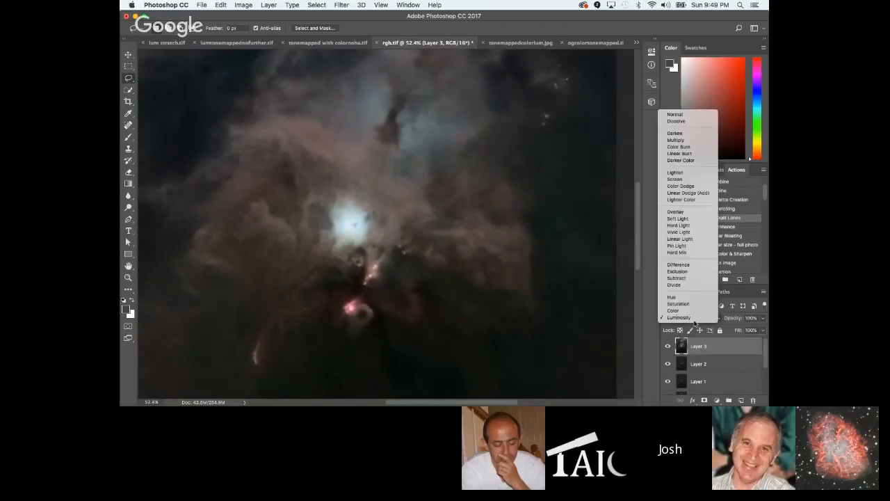
left_click(687, 117)
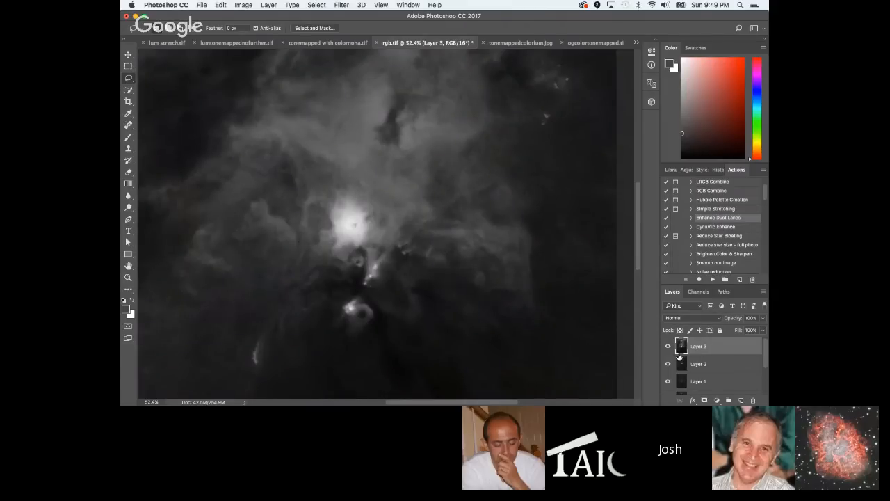
left_click(669, 347)
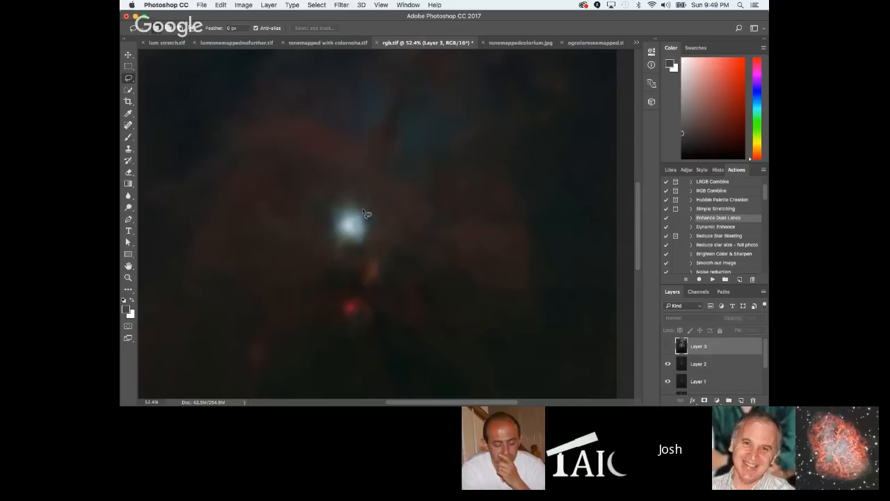
left_click(667, 346)
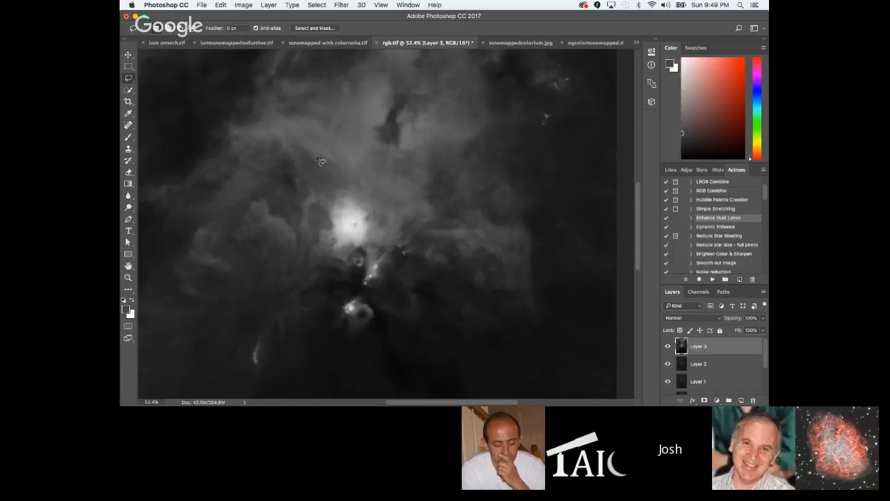
left_click(667, 346)
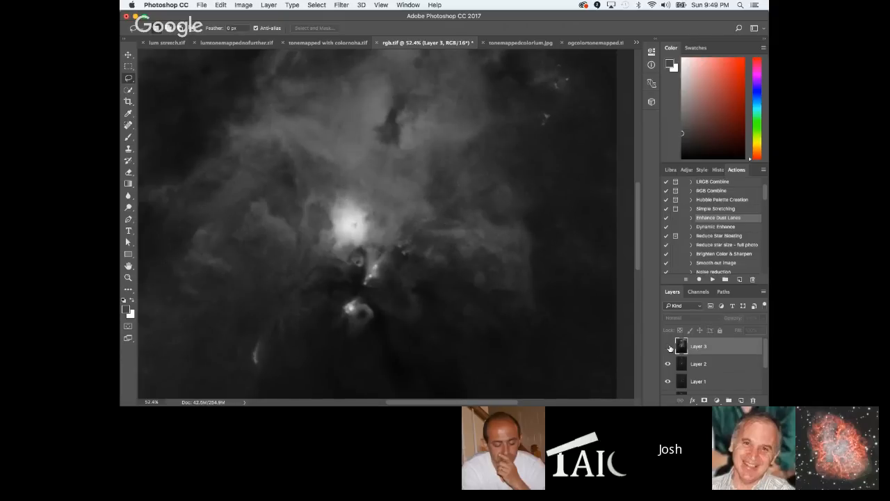
left_click(668, 346)
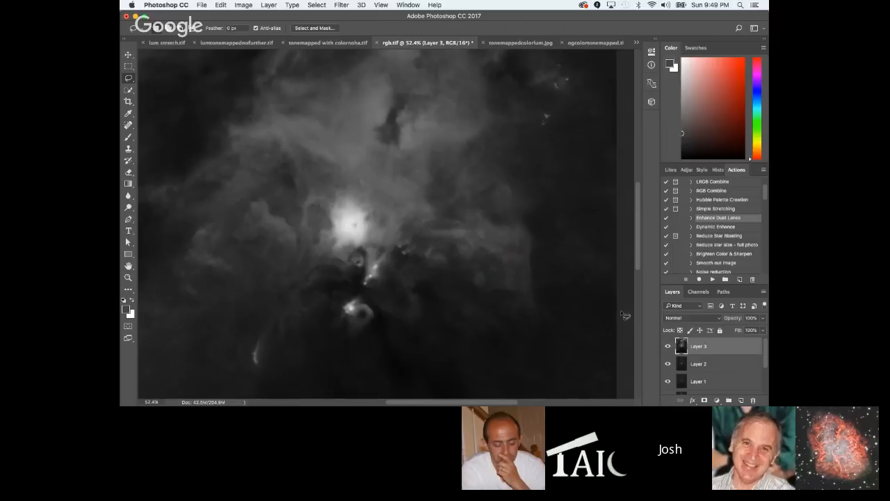
left_click(668, 346)
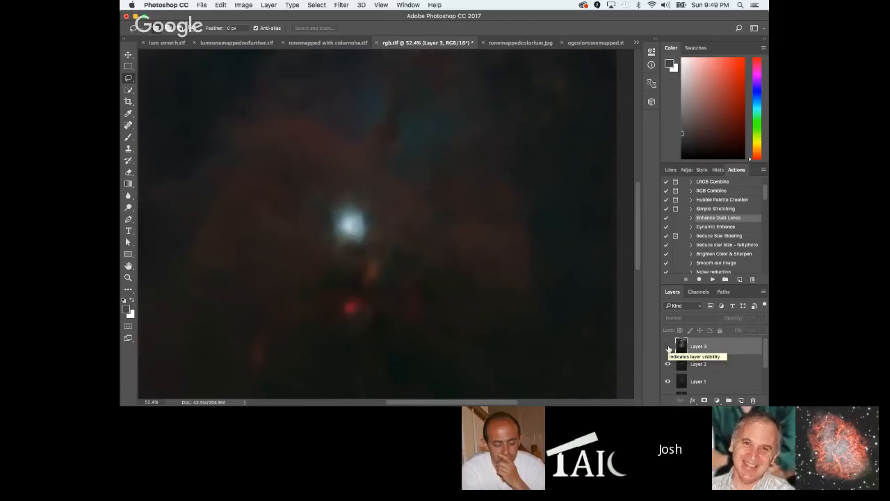
left_click(668, 346)
Set Layer 3's blend mode back to Luminosity and check the combined nebula at a wider view.
left_click(695, 318)
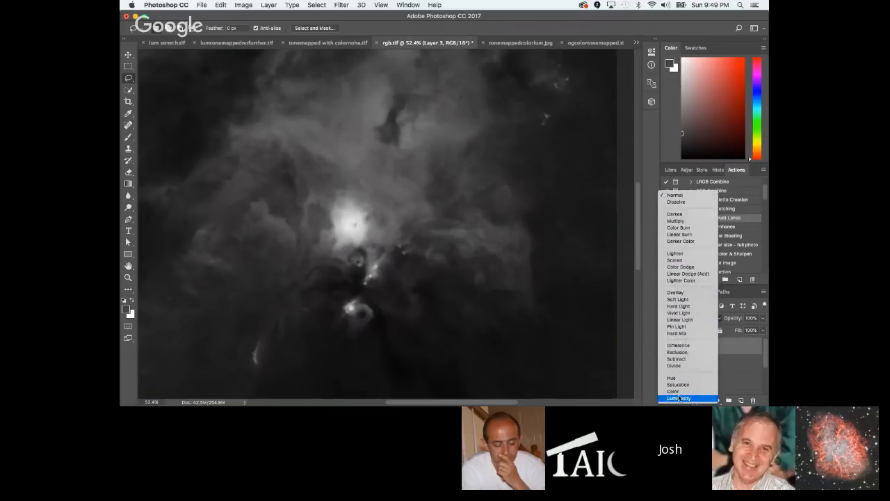
left_click(679, 398)
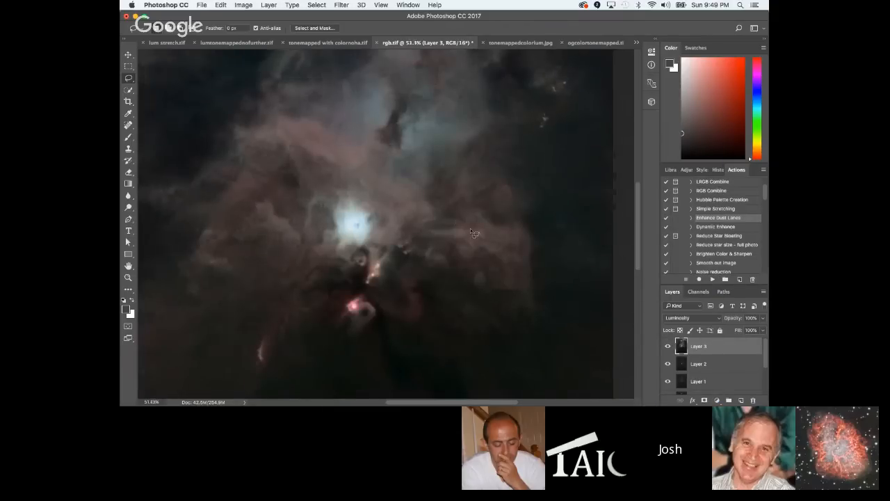
scroll(473, 233, "down", 5)
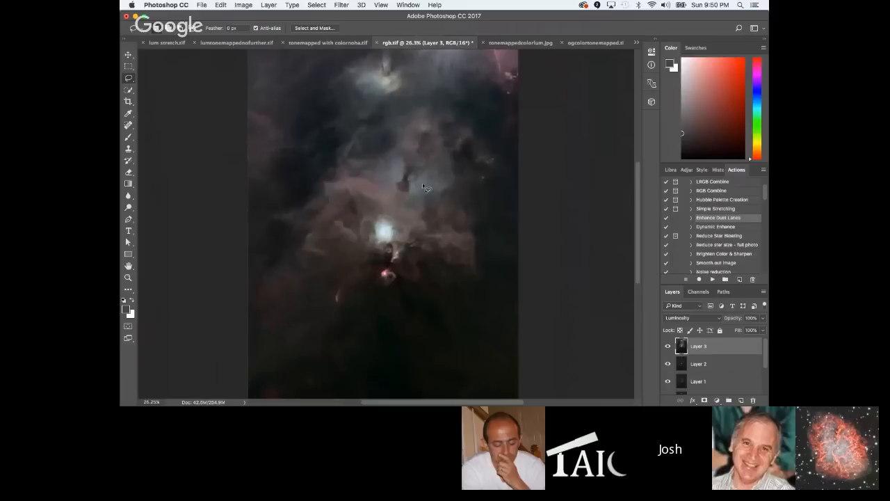
scroll(430, 169, "up", 1)
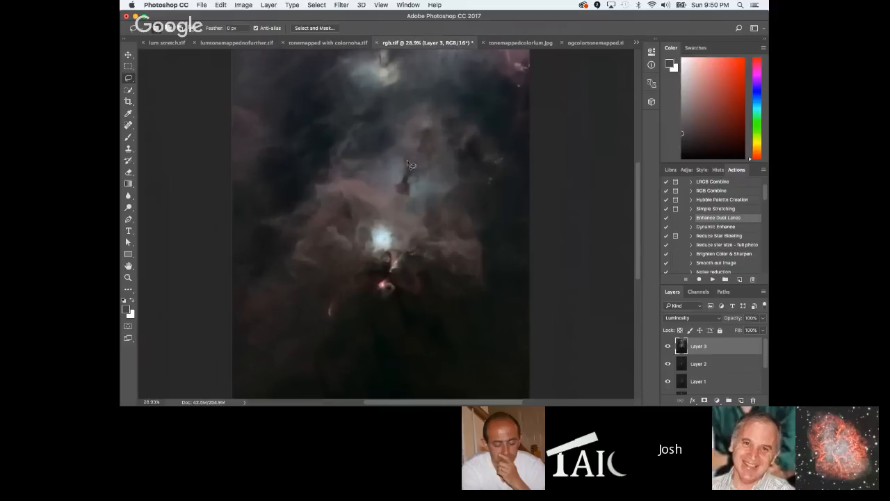
Hide Layer 3 and examine the blurred color beneath it, both near the bright core and across the wider frame.
left_click(668, 346)
left_click(668, 346)
left_click(668, 346)
scroll(464, 252, "up", 5)
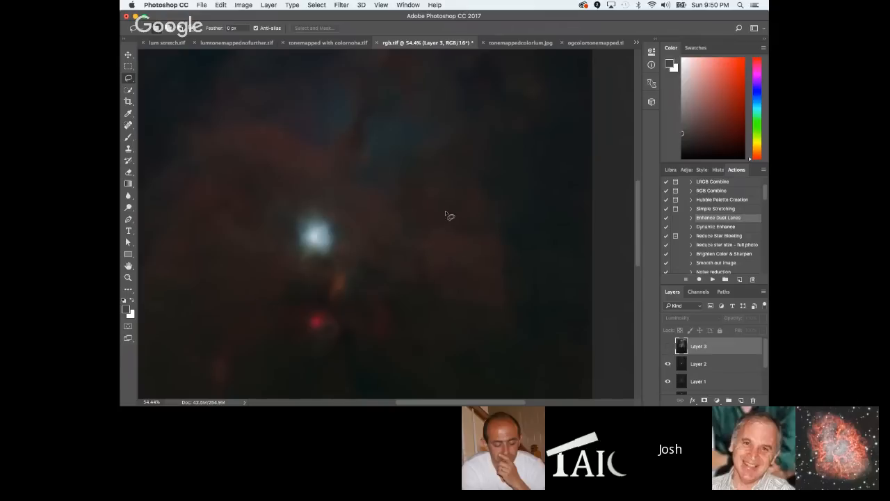
scroll(454, 235, "down", 2)
scroll(457, 235, "down", 4)
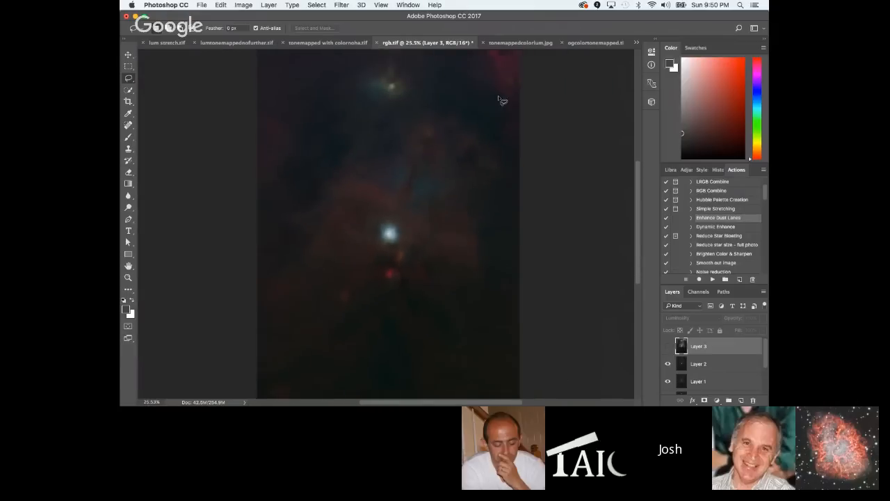
scroll(513, 63, "up", 1)
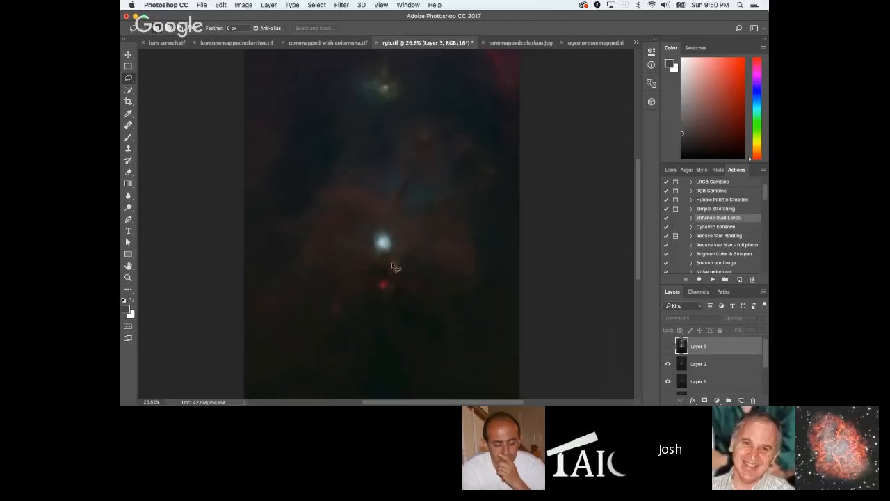
scroll(395, 264, "up", 2)
scroll(397, 263, "down", 3)
scroll(437, 261, "up", 2)
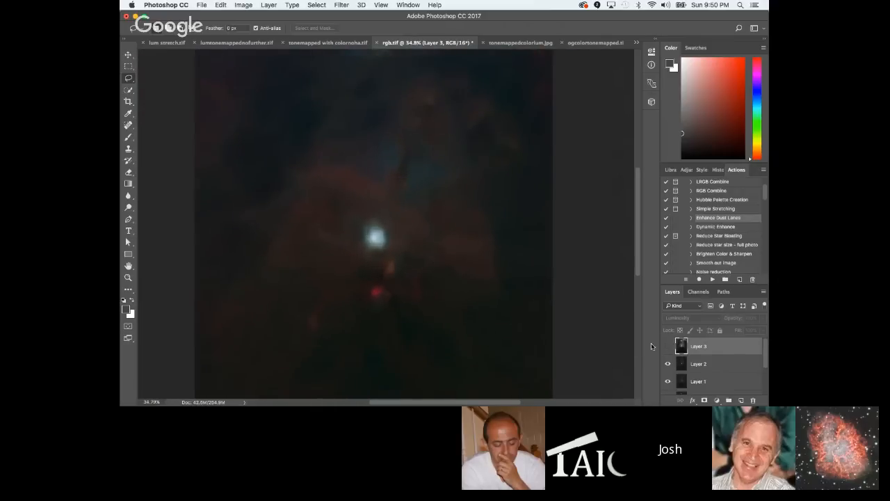
Show Layer 3 again and check the luminance detail over the color around the core.
left_click(667, 346)
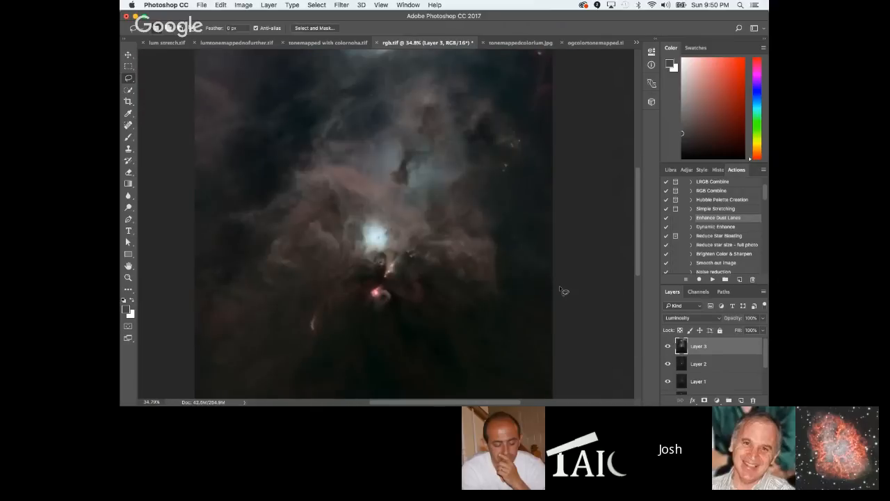
scroll(432, 240, "up", 1)
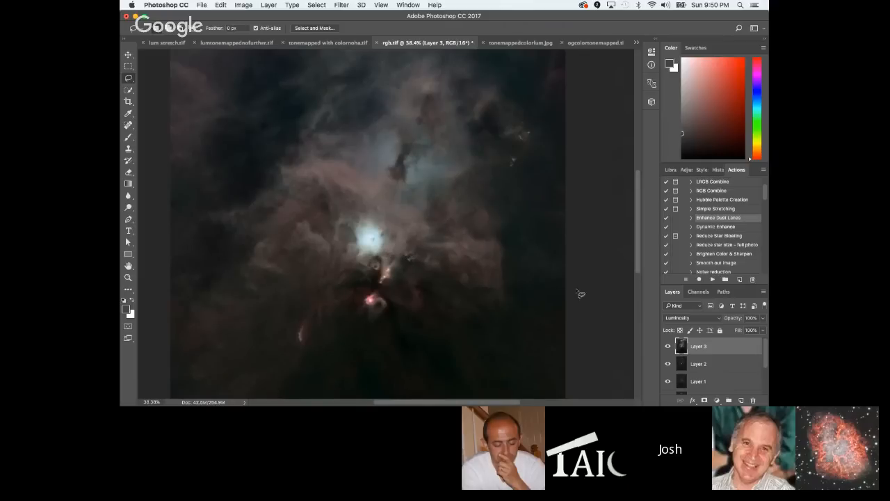
scroll(473, 230, "up", 1)
scroll(472, 230, "up", 1)
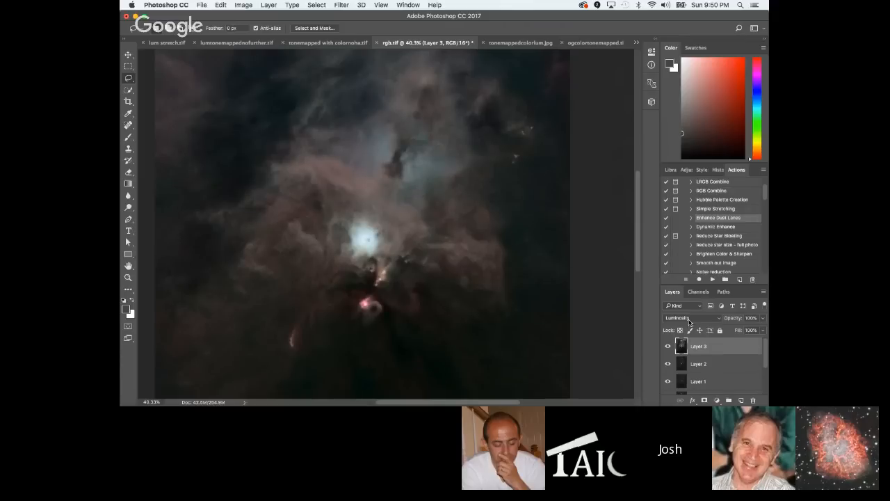
Set Layer 3's blend mode to Normal and hide it to expose only the color layers.
left_click(690, 322)
left_click(678, 115)
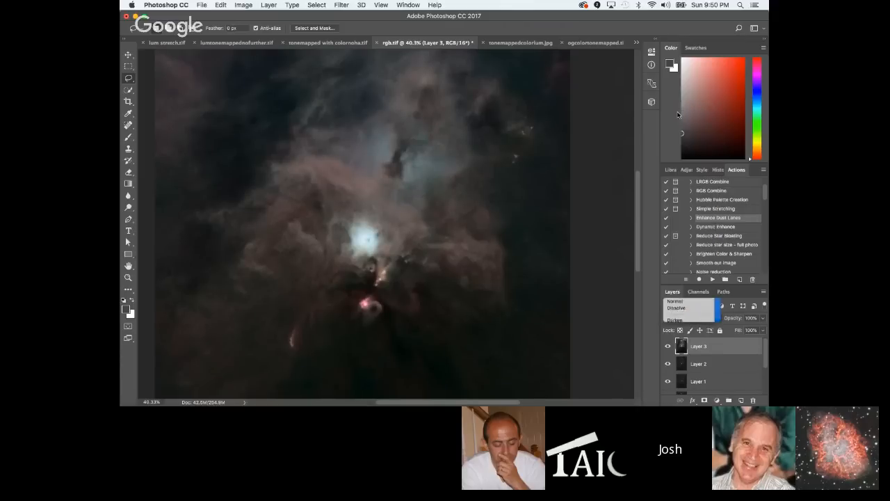
left_click(667, 346)
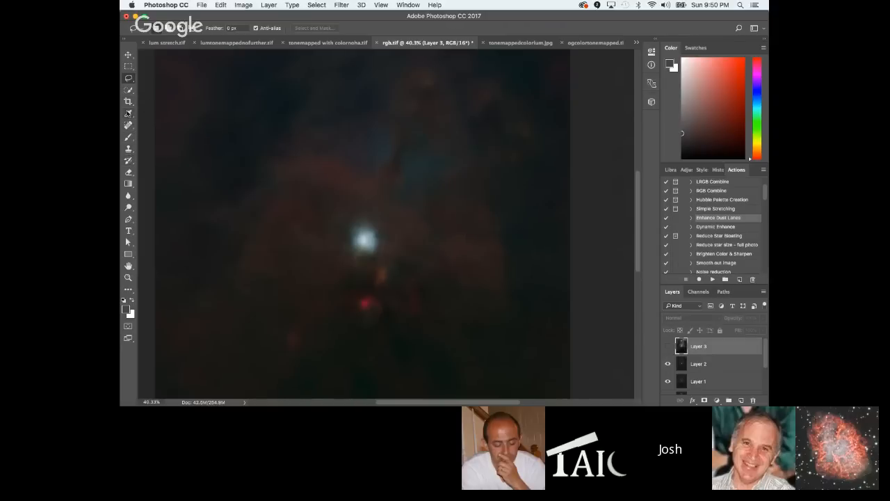
Place two Color Sampler points on the reddish clouds on either side of the bright core, and show Layer 3 to compare their values.
left_click(129, 113)
left_click(174, 129)
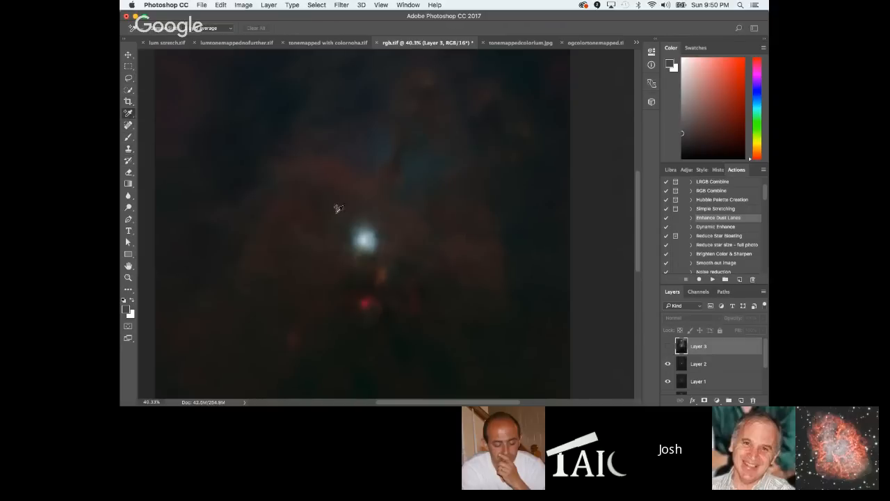
left_click(334, 196)
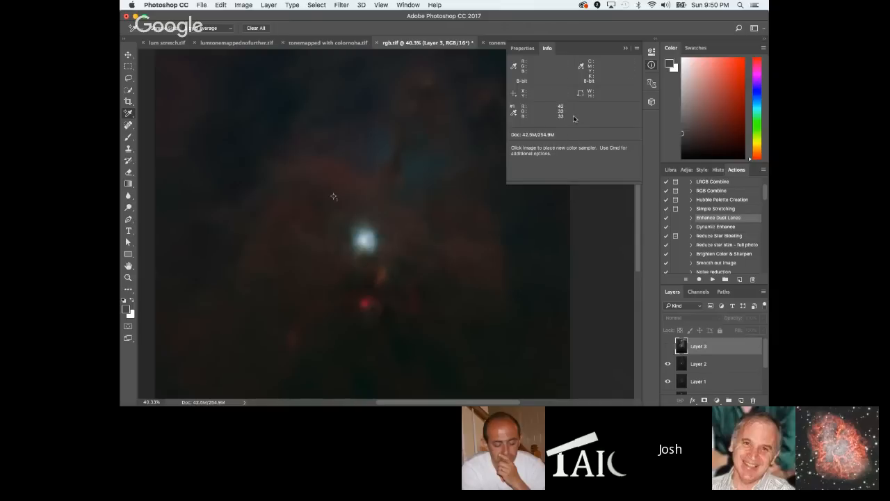
left_click(484, 262)
left_click(669, 346)
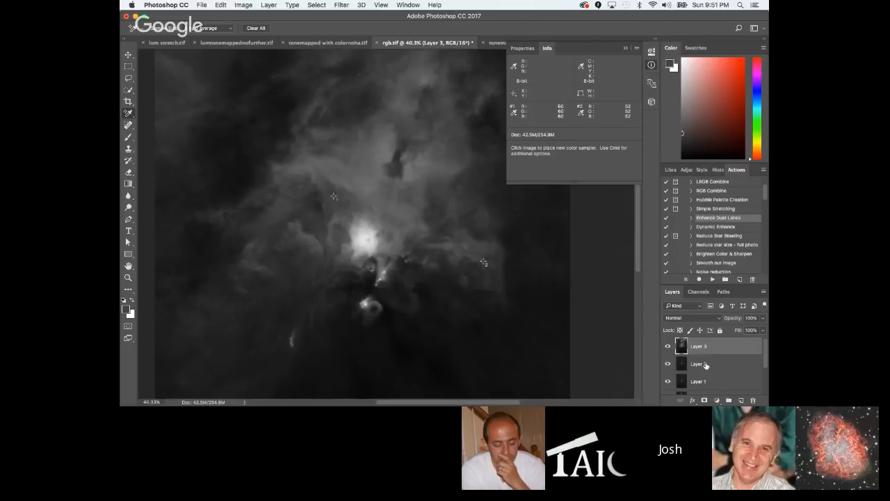
Set Layer 3's blend mode to Luminosity and check the sampled values and colors around the core.
left_click(692, 320)
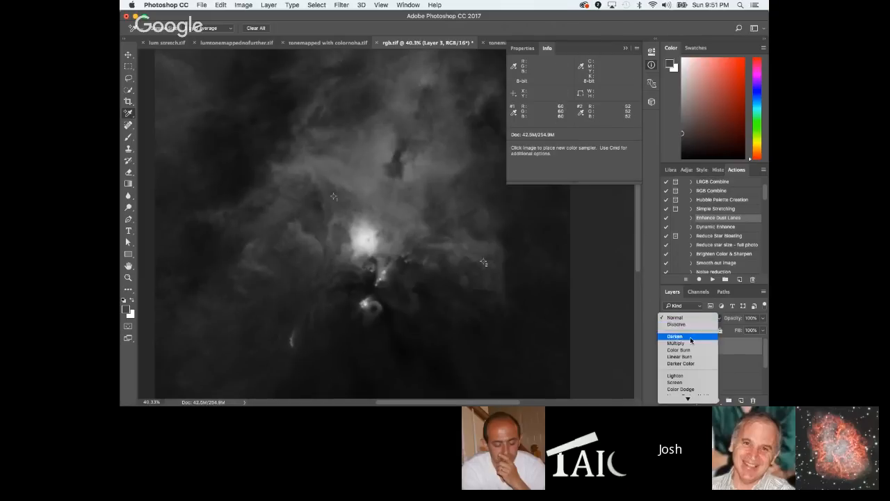
left_click(684, 398)
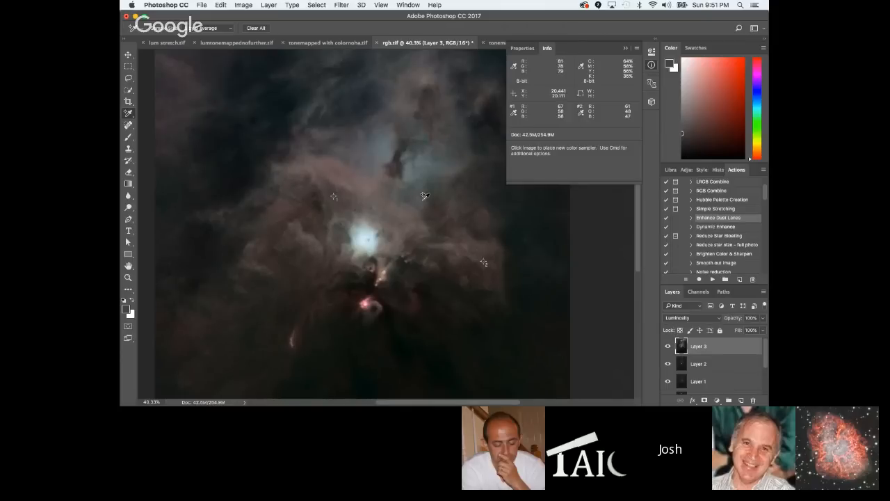
scroll(425, 196, "up", 1)
scroll(425, 196, "down", 1)
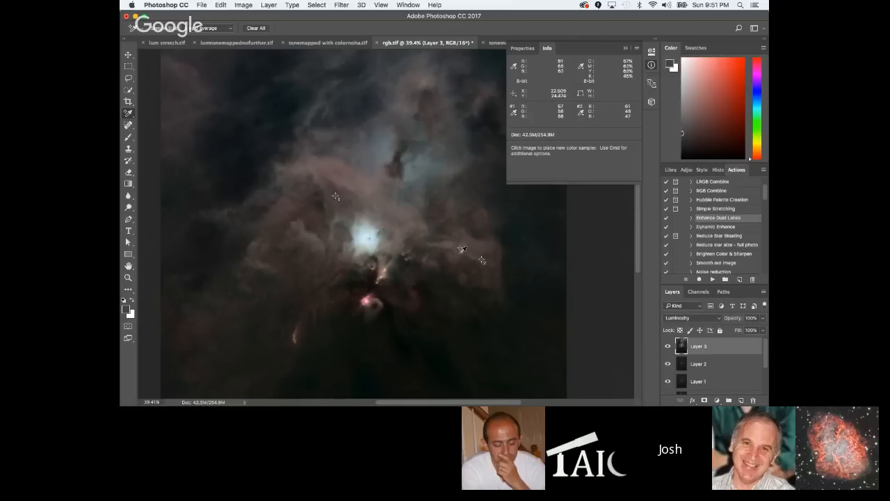
scroll(423, 239, "up", 5)
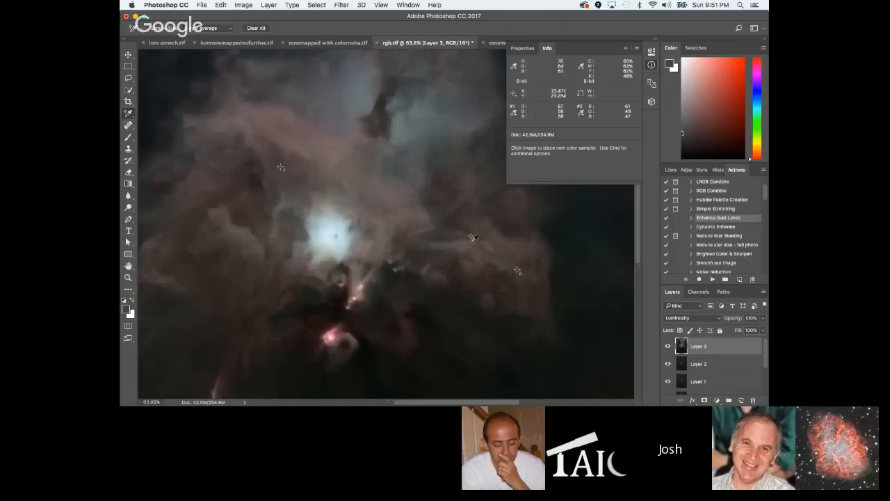
scroll(473, 238, "down", 5)
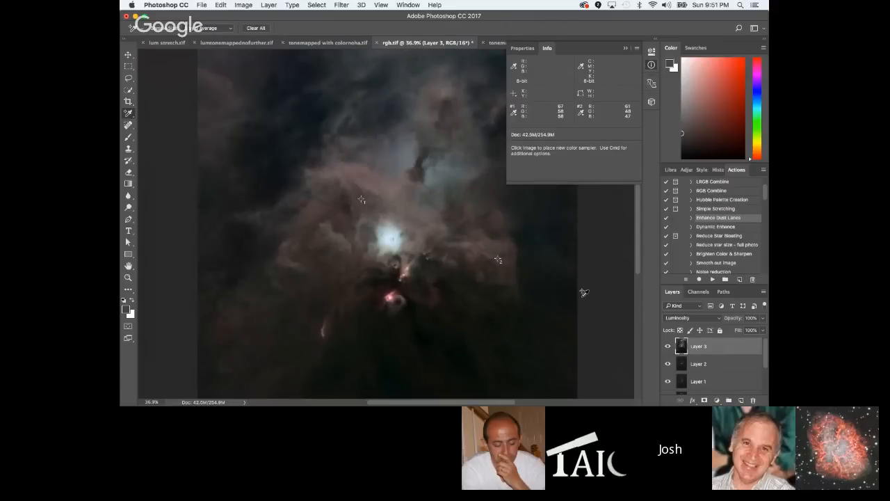
Toggle Layer 3's visibility to compare the two sampled color values with and without the luminance detail.
scroll(437, 258, "up", 4)
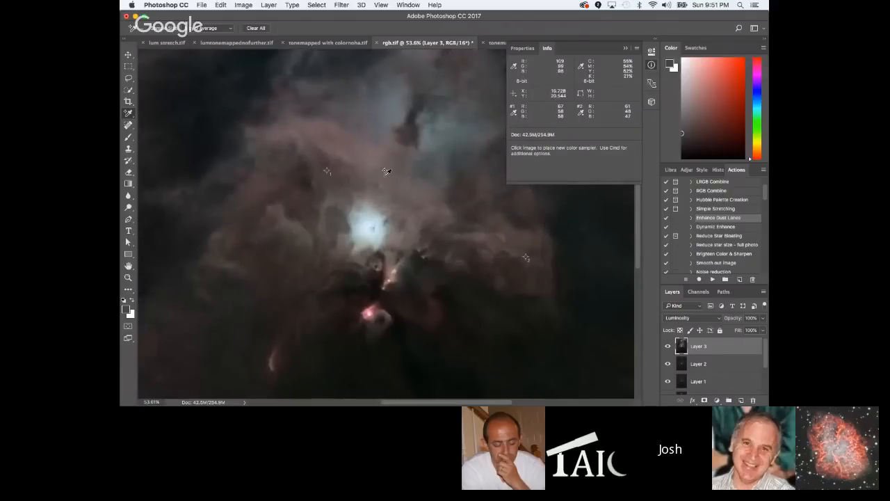
scroll(364, 174, "up", 1)
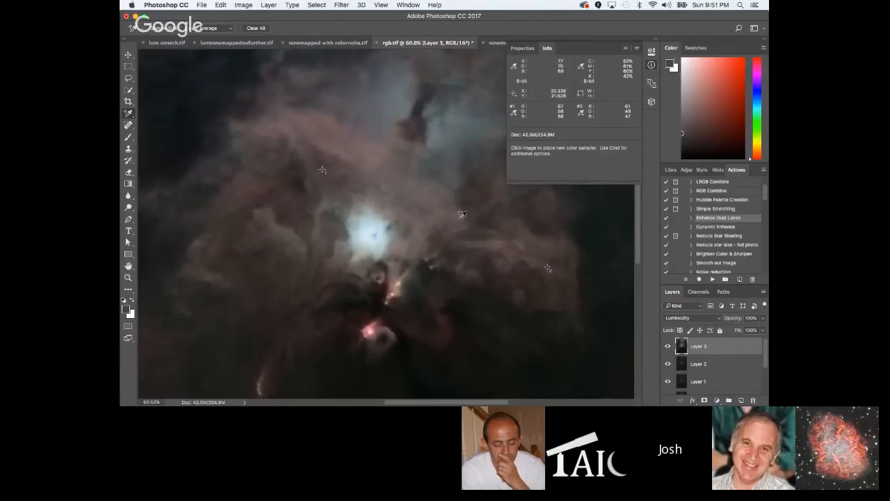
left_click(669, 346)
left_click(668, 346)
left_click(669, 346)
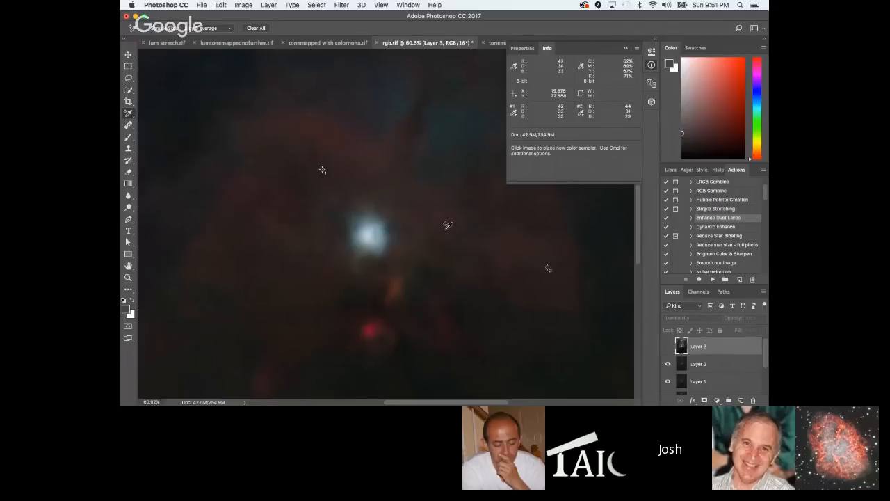
scroll(448, 225, "down", 1)
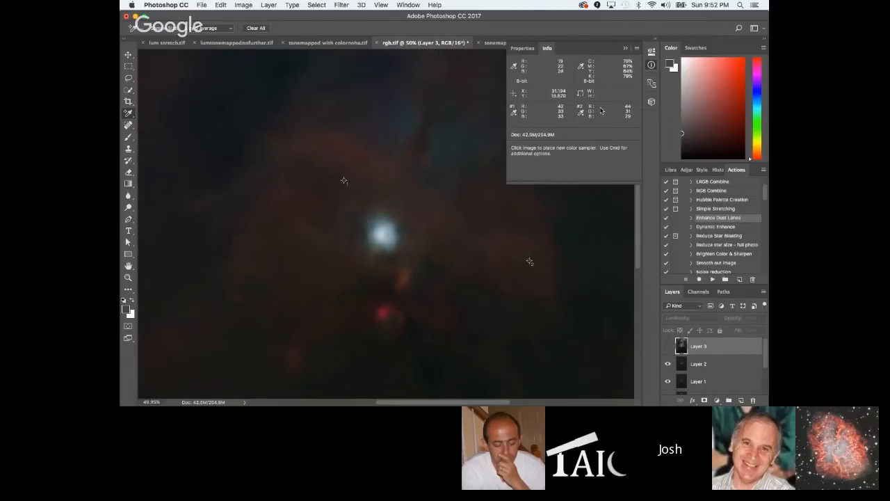
left_click(668, 346)
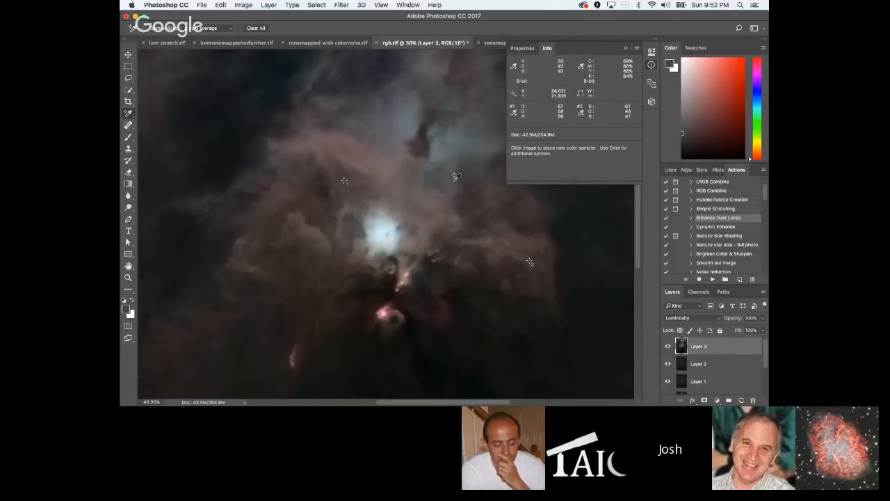
scroll(467, 219, "down", 1)
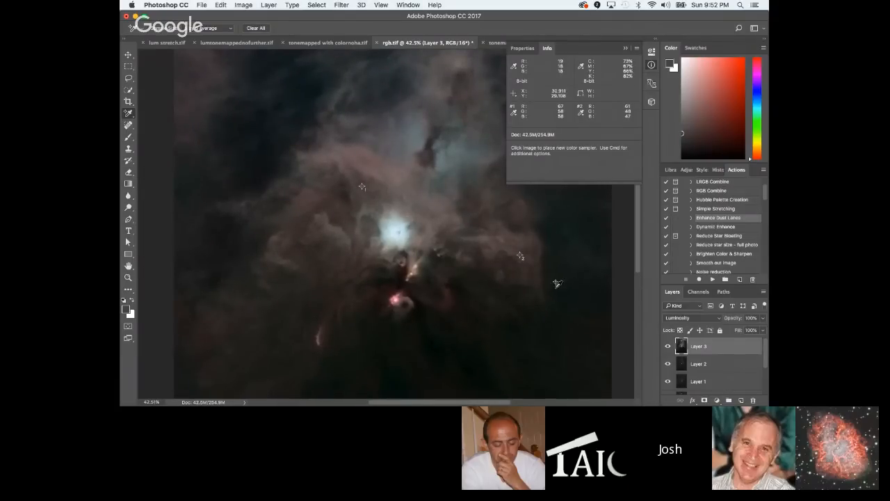
Try raising Layer 3's black input level to 15 and 8 in Levels, resetting it to 0 each time.
key("super+l")
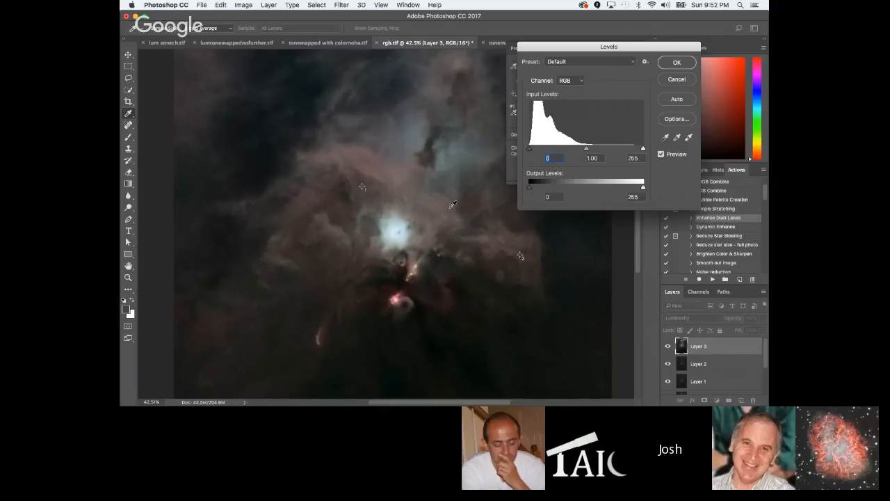
scroll(427, 200, "up", 1)
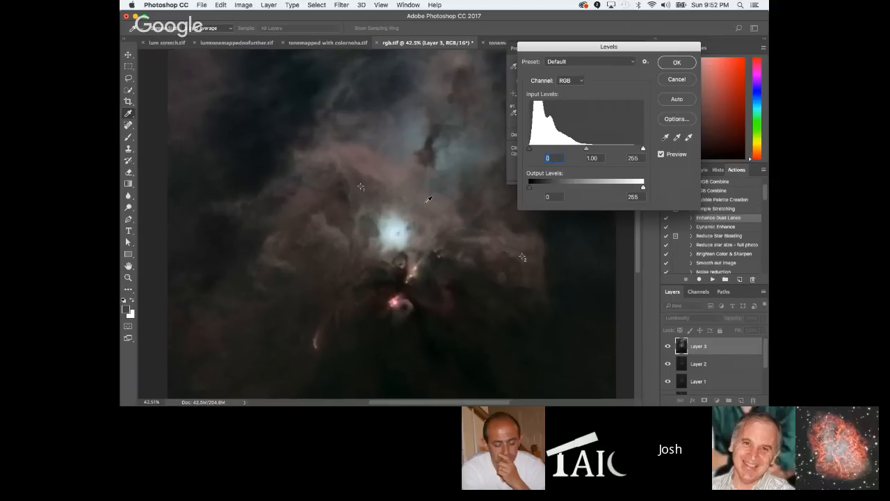
scroll(426, 200, "up", 1)
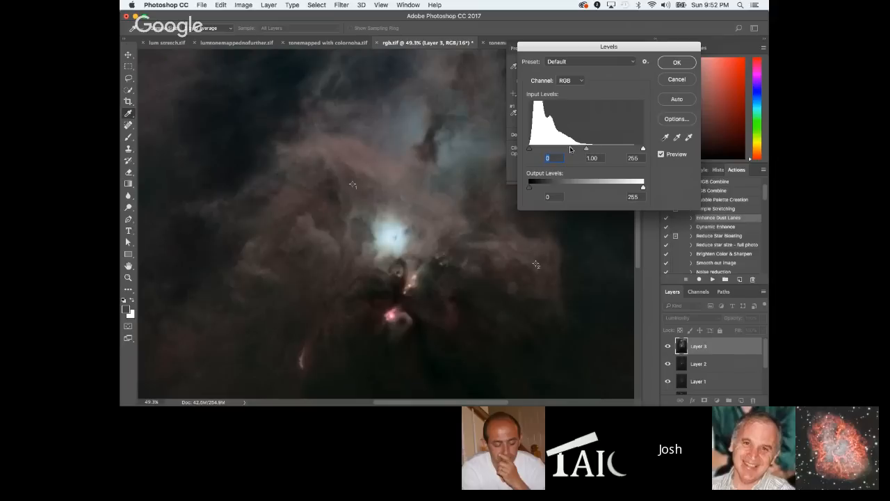
left_click_drag(531, 151, 536, 151)
scroll(456, 194, "down", 10)
scroll(404, 276, "up", 8)
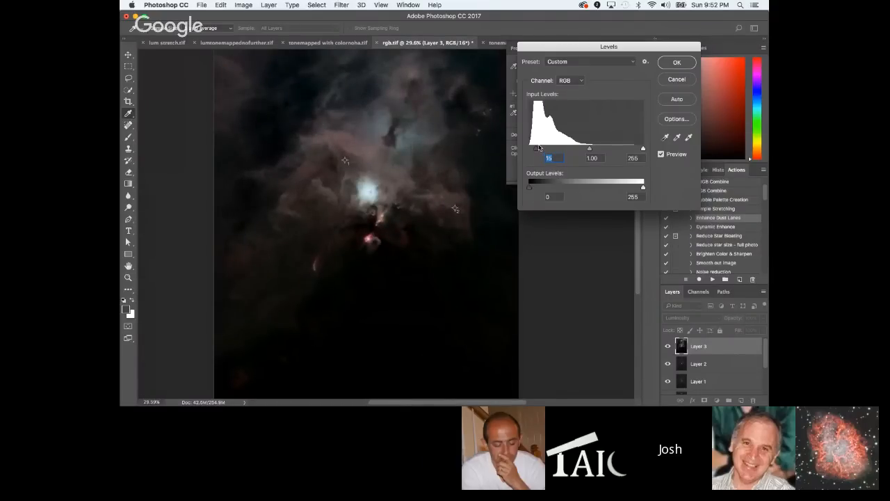
left_click_drag(535, 150, 519, 153)
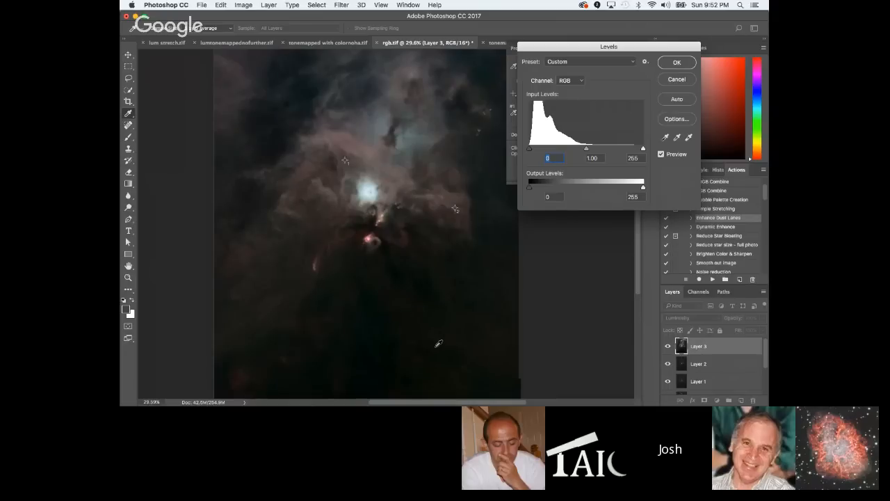
scroll(435, 333, "up", 3)
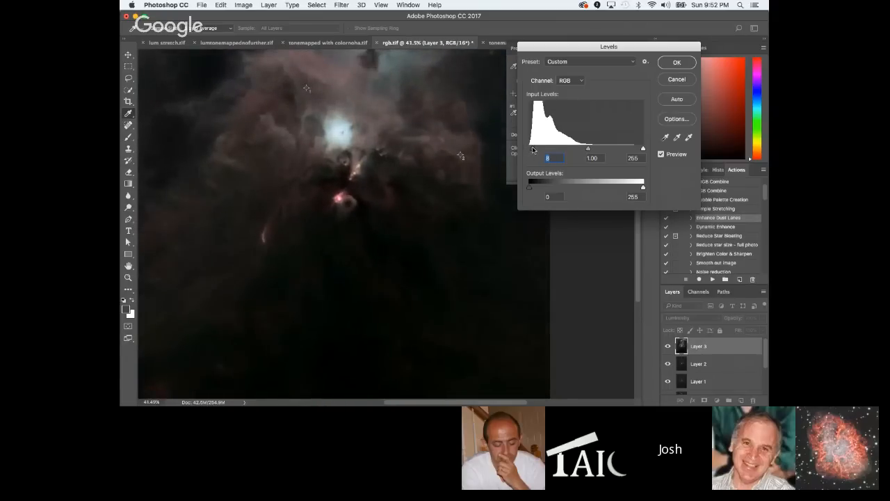
left_click_drag(535, 149, 526, 151)
Try a white input level of 235 with midtones of 0.61, 0.69 and 1.33 on Layer 3, and cancel Levels.
left_click_drag(644, 149, 635, 150)
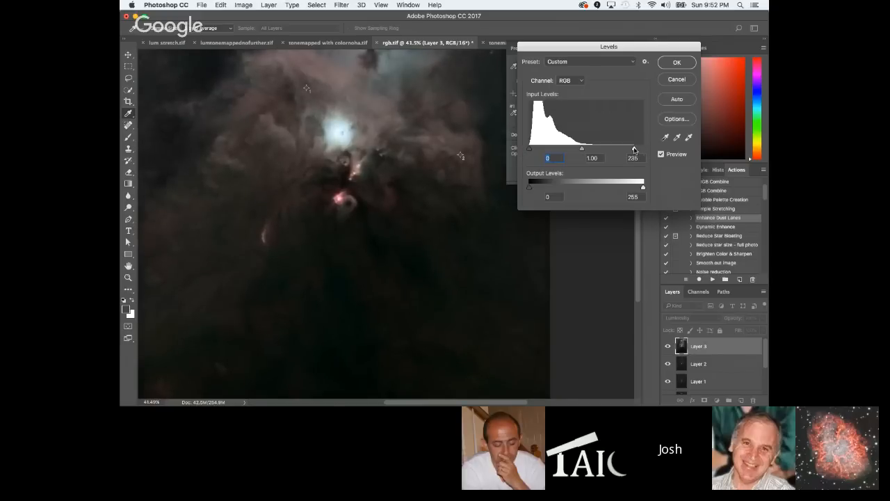
scroll(466, 213, "down", 3)
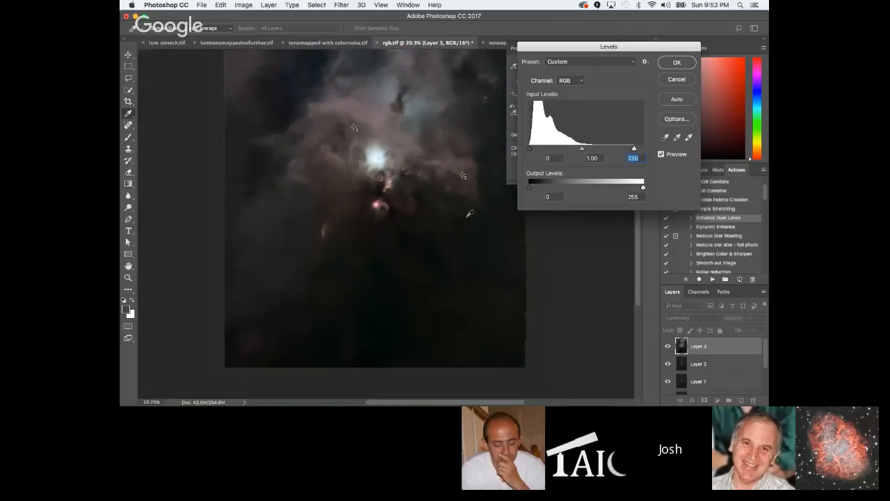
scroll(471, 211, "down", 2)
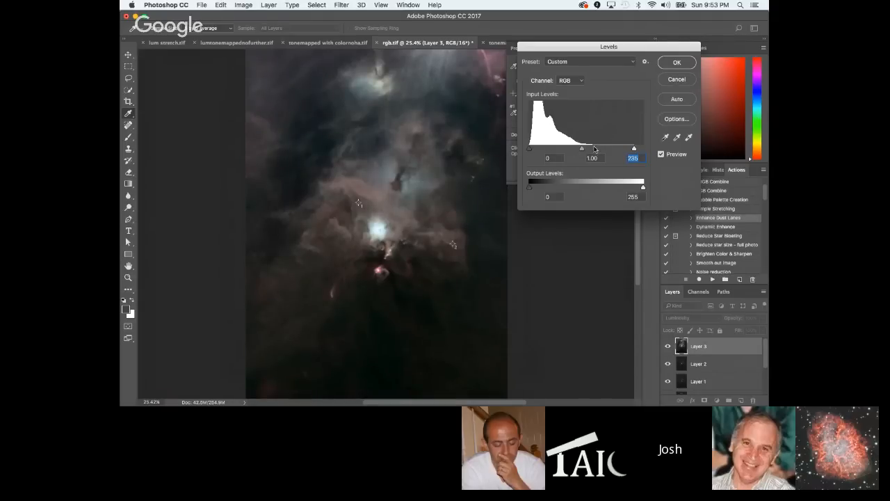
left_click_drag(583, 149, 596, 149)
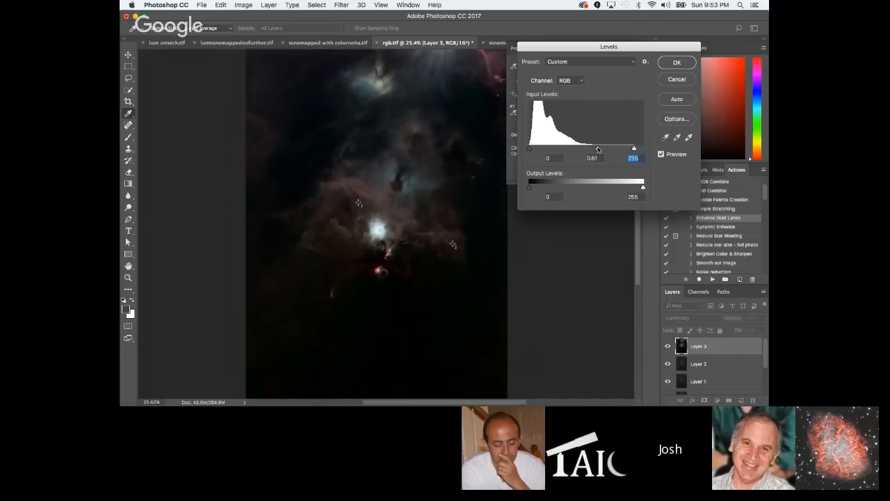
left_click_drag(599, 150, 594, 150)
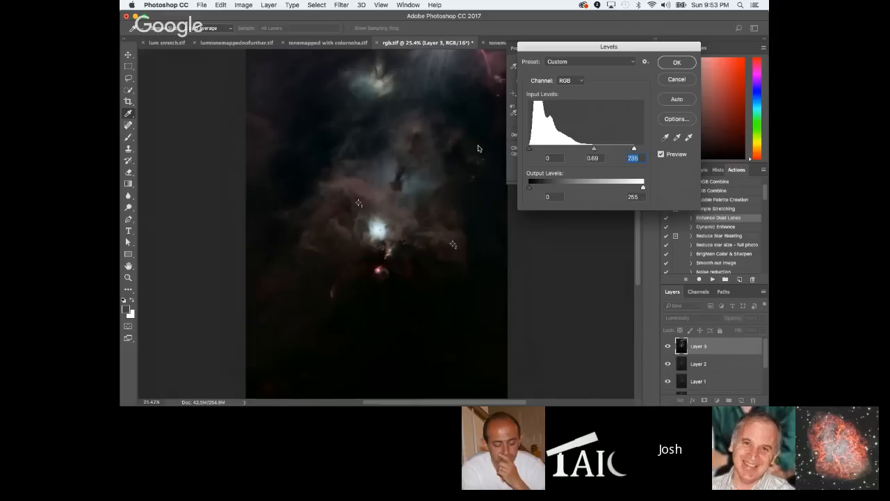
scroll(456, 142, "up", 5)
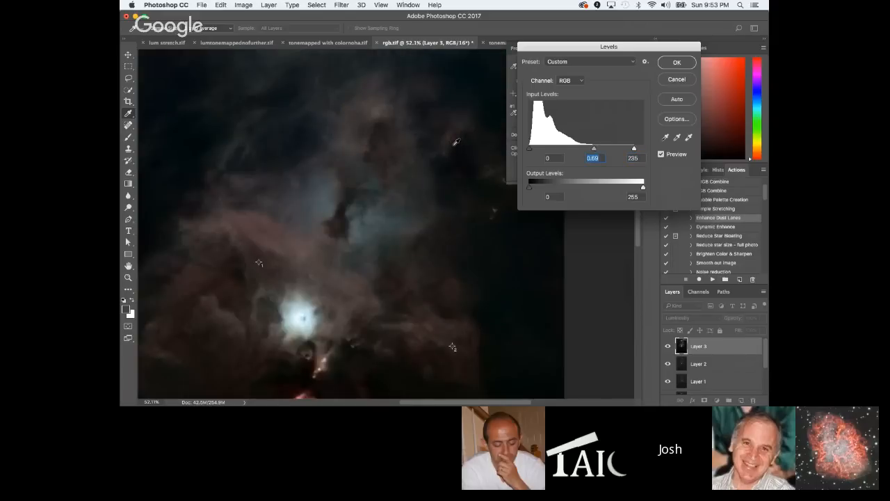
scroll(455, 141, "down", 1)
left_click_drag(596, 150, 594, 149)
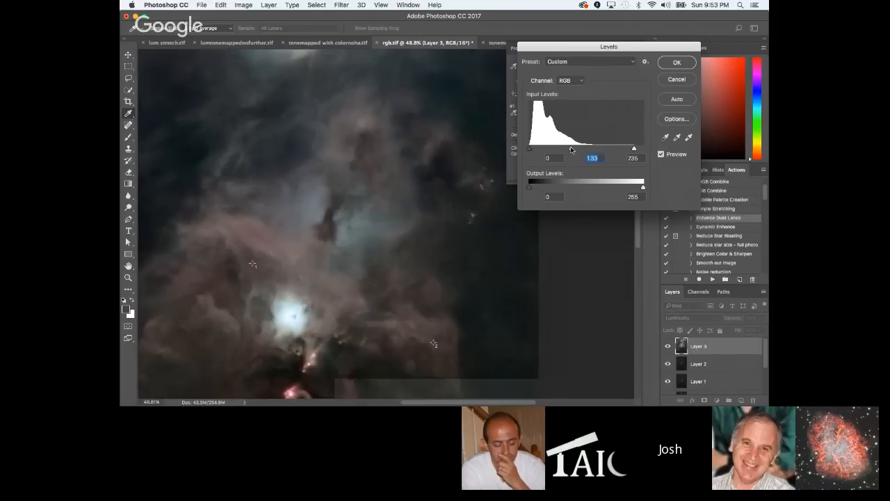
left_click(685, 79)
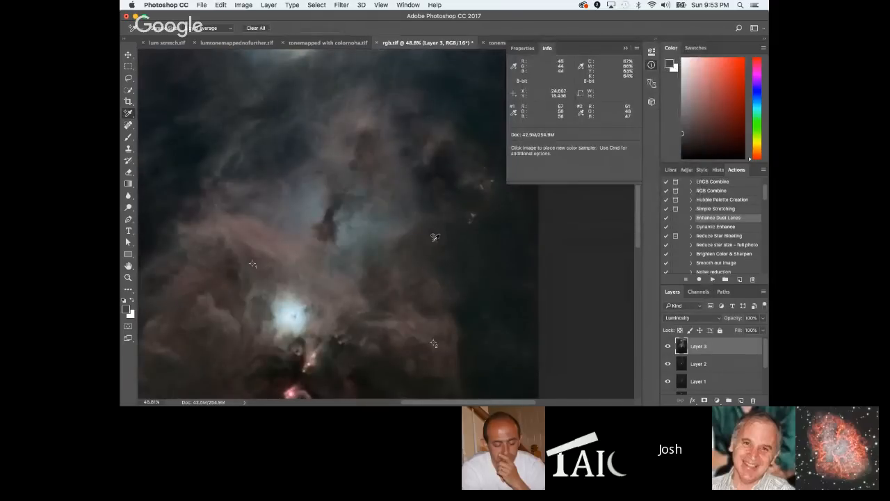
Try darkening Layer 3 with a Curves point at input 132, output 101.
scroll(437, 237, "down", 6)
scroll(444, 242, "up", 1)
scroll(456, 206, "up", 4)
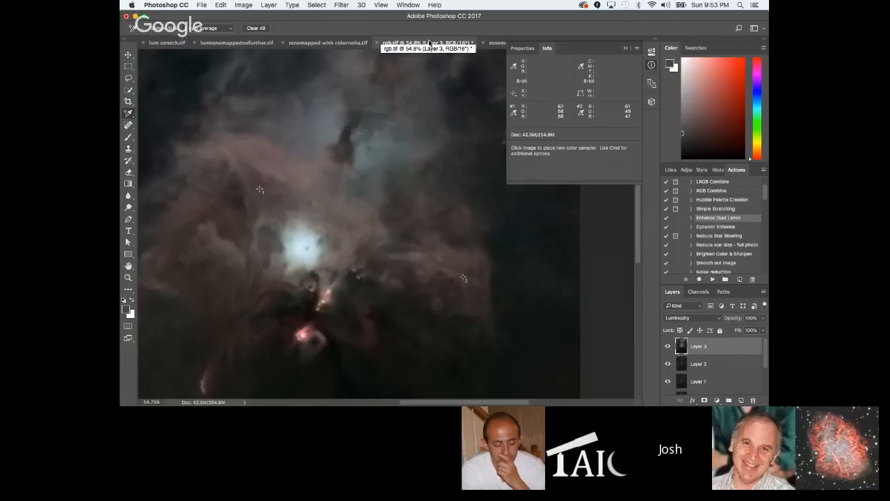
scroll(320, 167, "down", 3)
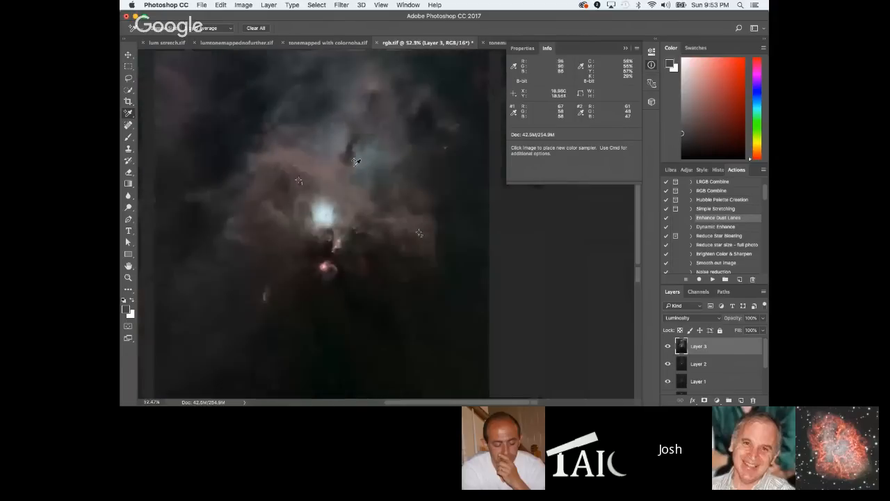
scroll(270, 137, "down", 2)
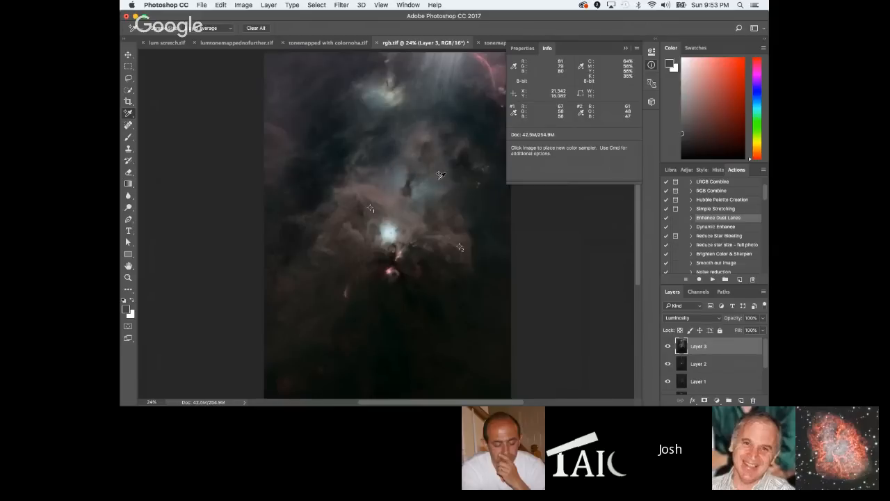
key("super+m")
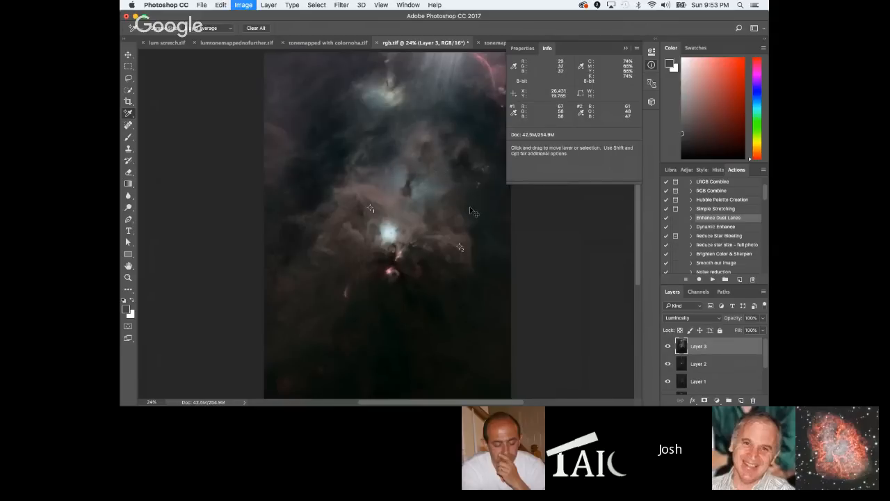
left_click_drag(533, 256, 536, 262)
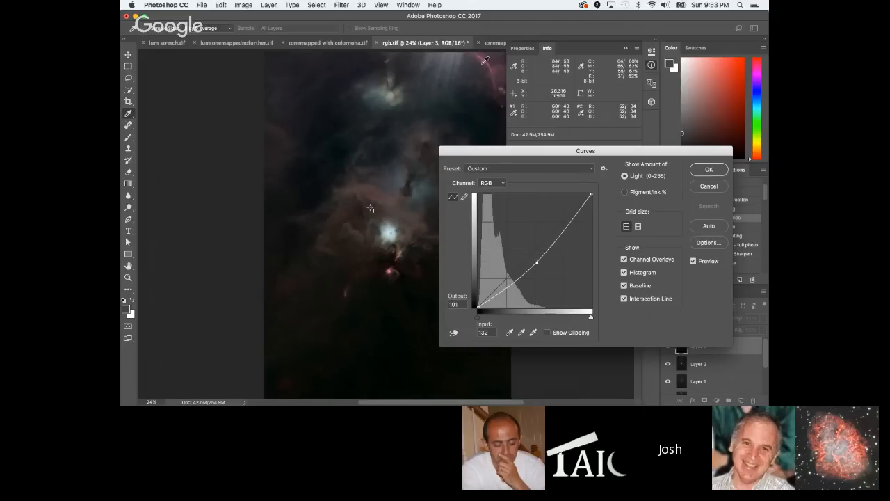
Compare the darkened curve with the original by toggling the preview over the upper nebula, and cancel Curves.
scroll(499, 58, "up", 3)
scroll(500, 58, "up", 2)
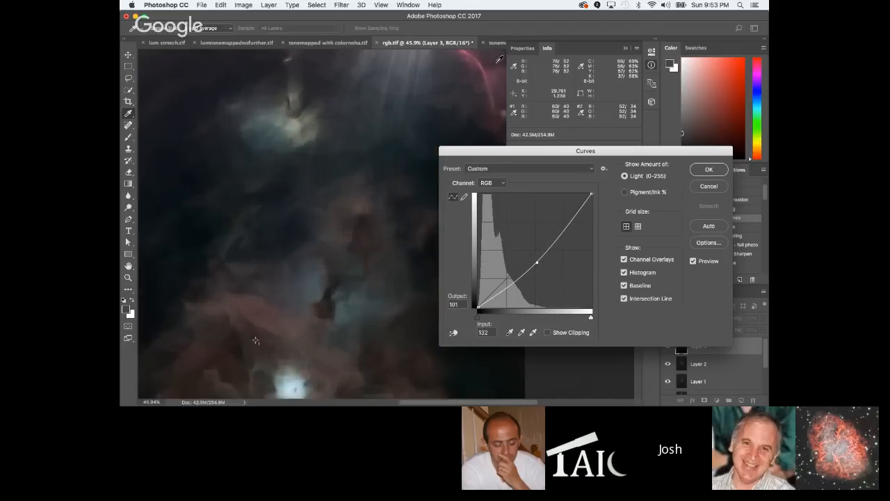
left_click(694, 262)
left_click(693, 262)
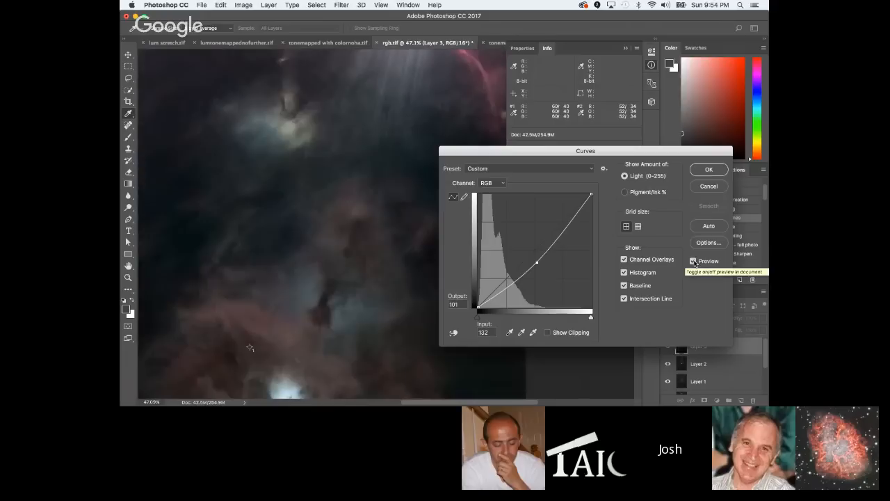
left_click(693, 262)
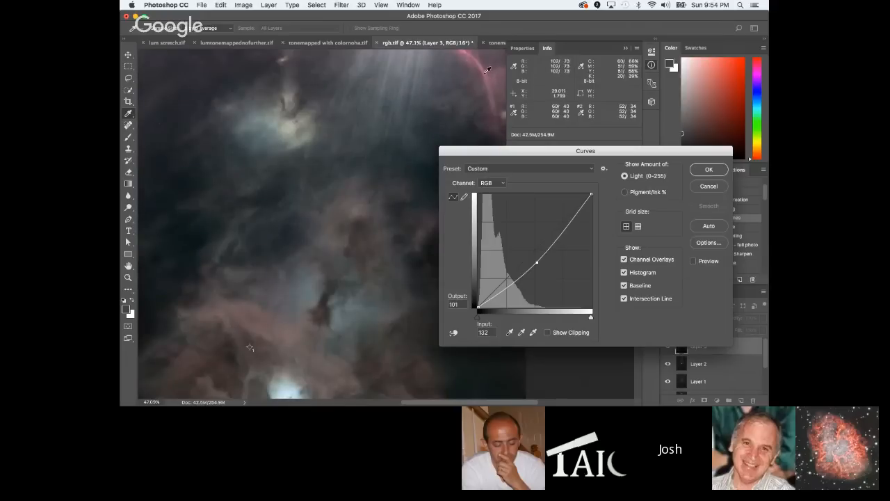
left_click(694, 261)
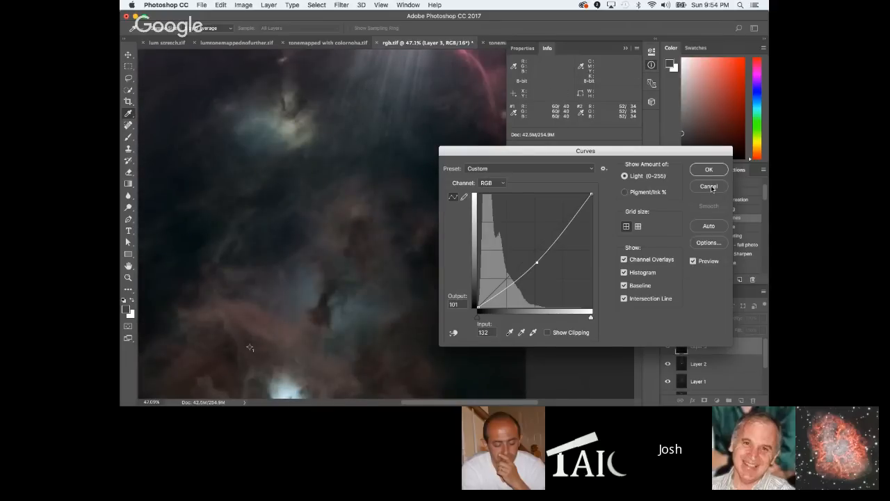
left_click(711, 187)
Set Layer 3's blend mode to Normal to show only the grayscale luminance image.
scroll(415, 237, "down", 5)
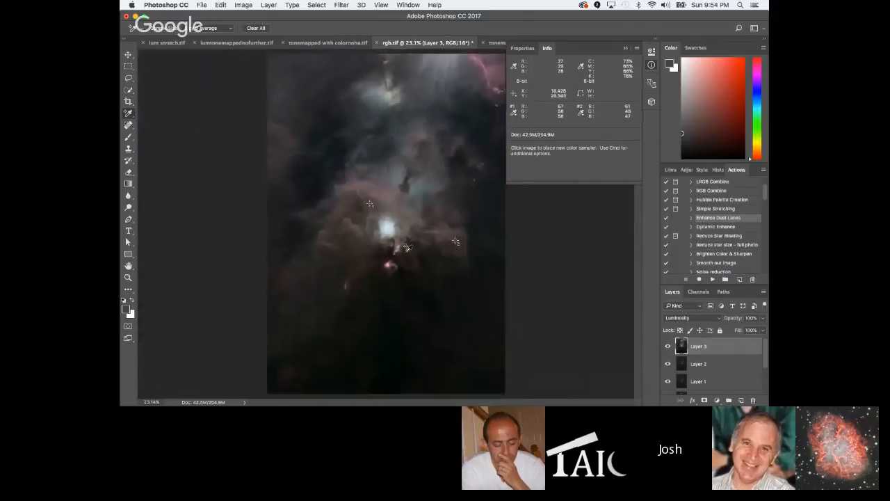
scroll(417, 241, "up", 4)
scroll(417, 241, "down", 3)
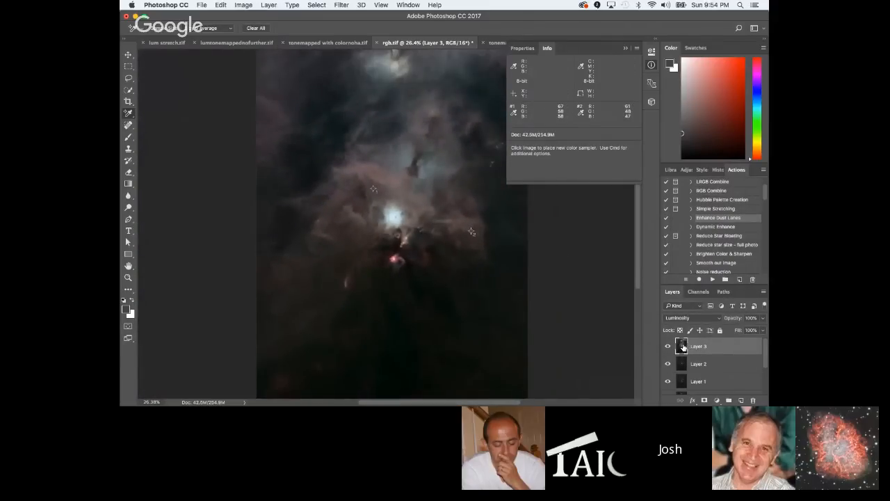
left_click(690, 319)
left_click(678, 115)
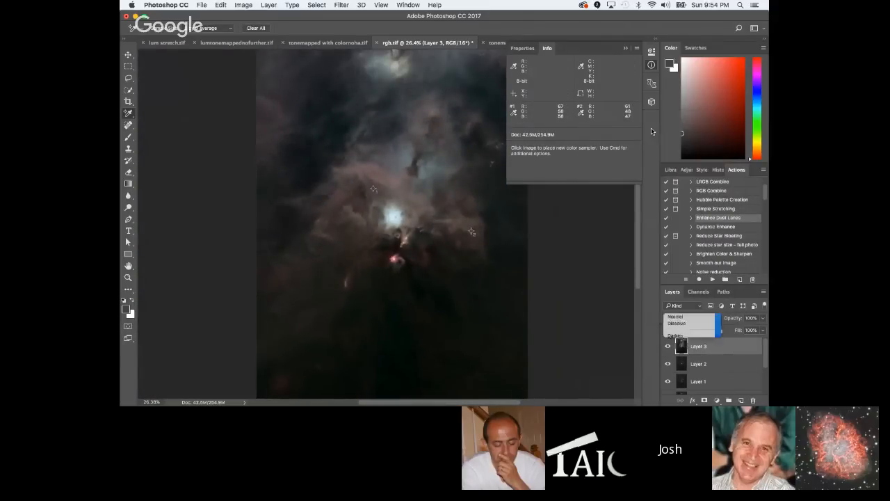
left_click(245, 5)
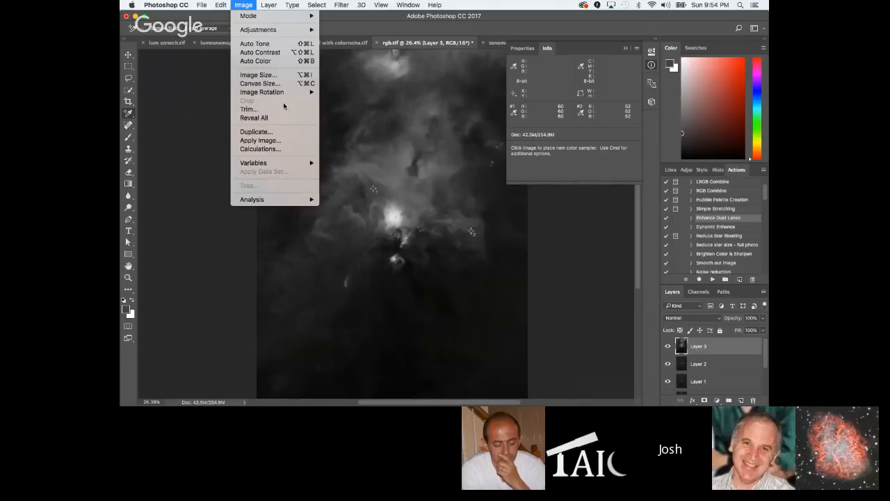
left_click(422, 46)
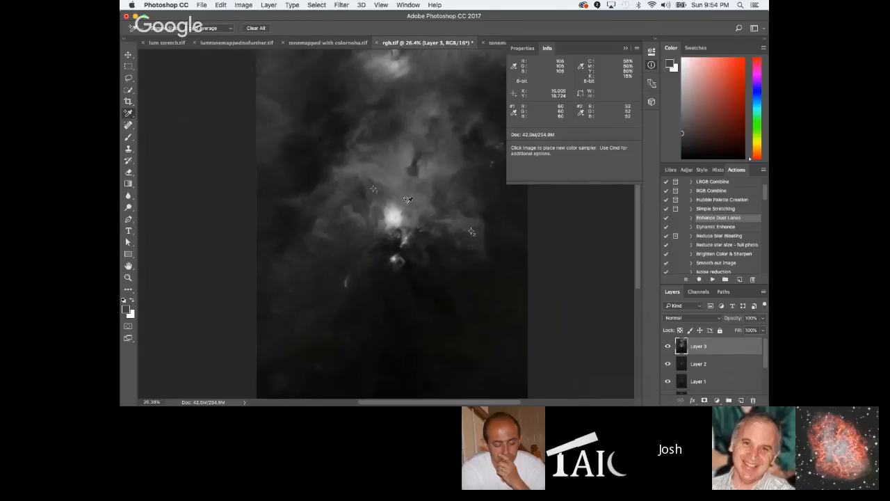
Select the whole canvas of rgb.tif and copy the merged grayscale luminance image.
left_click(324, 5)
left_click(316, 15)
left_click(221, 5)
mouse_move(266, 78)
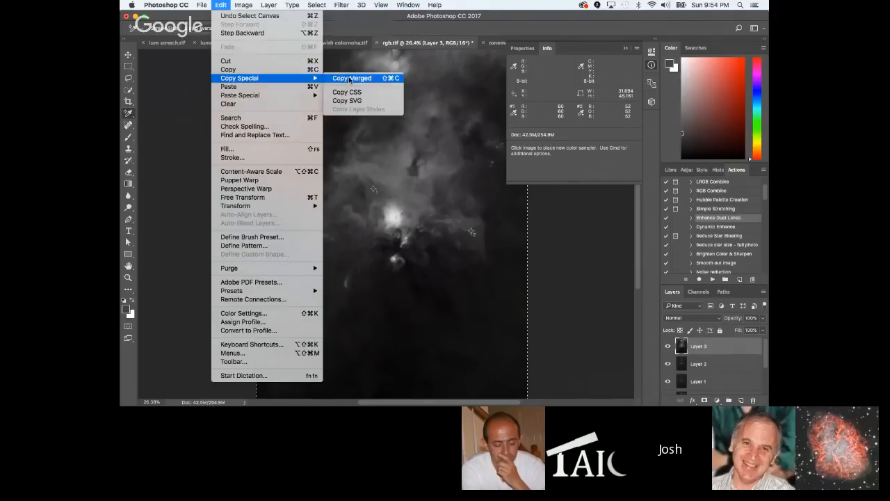
left_click(354, 78)
Duplicate the rgb.tif image with all its layers under the name "for lab mode".
left_click(245, 5)
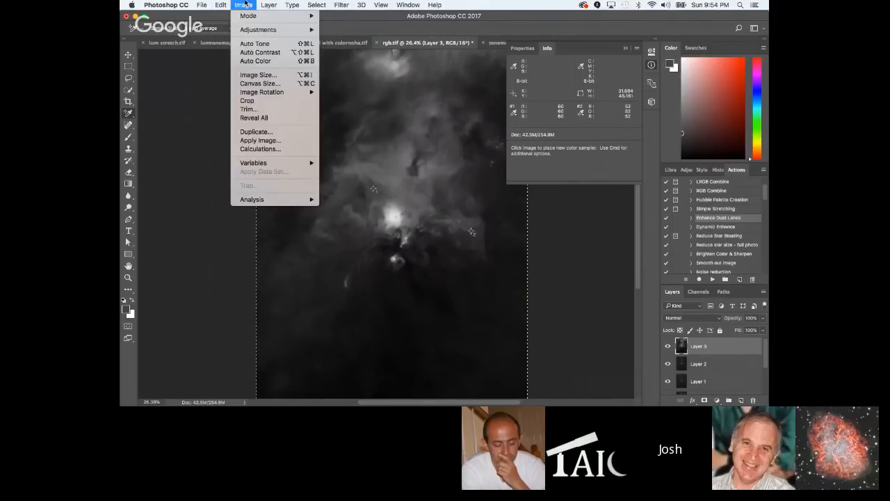
left_click(264, 132)
key("BackSpace")
type("for lab")
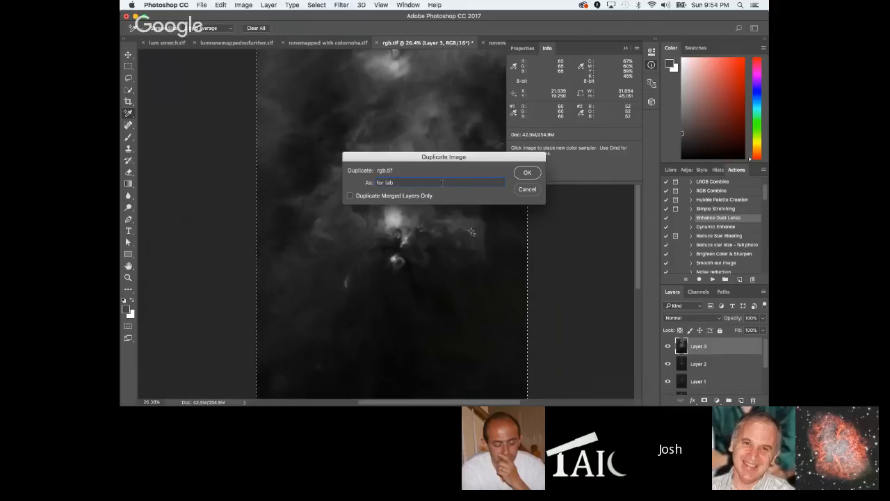
type(" mode")
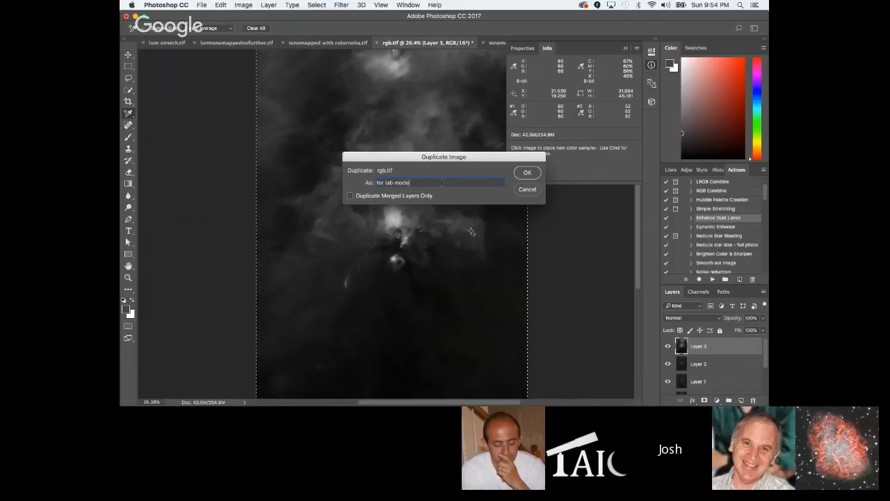
left_click(526, 173)
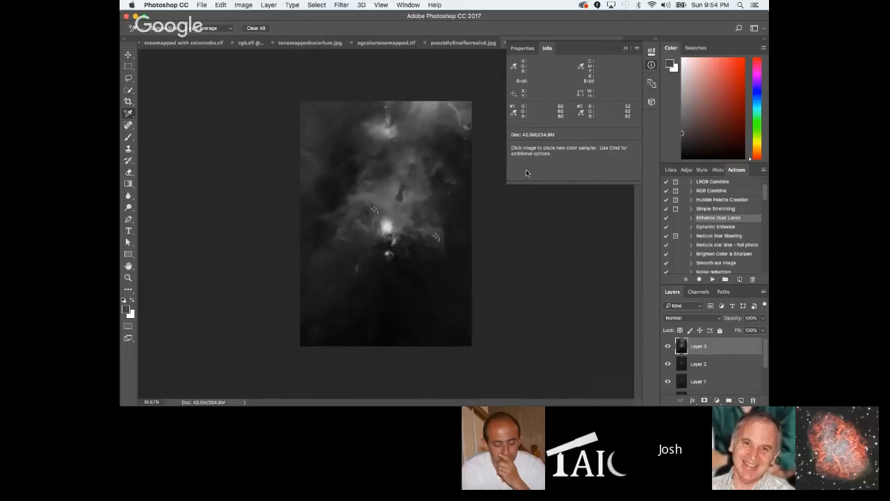
Collapse the Info readout and delete the grayscale Layer 3 from the duplicate image.
left_click(626, 49)
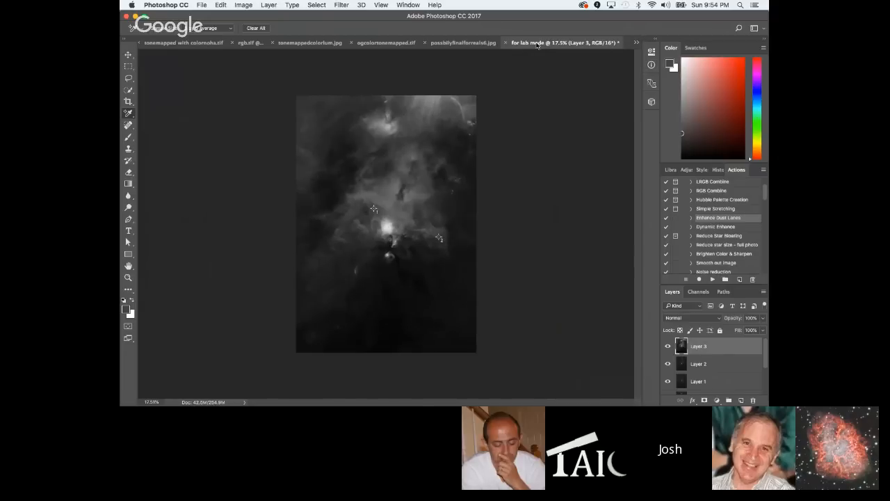
right_click(708, 347)
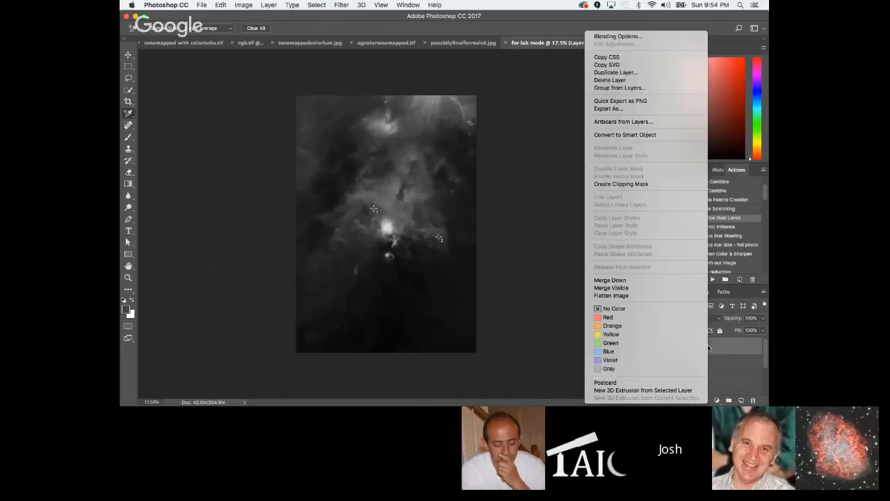
left_click(623, 84)
left_click(511, 149)
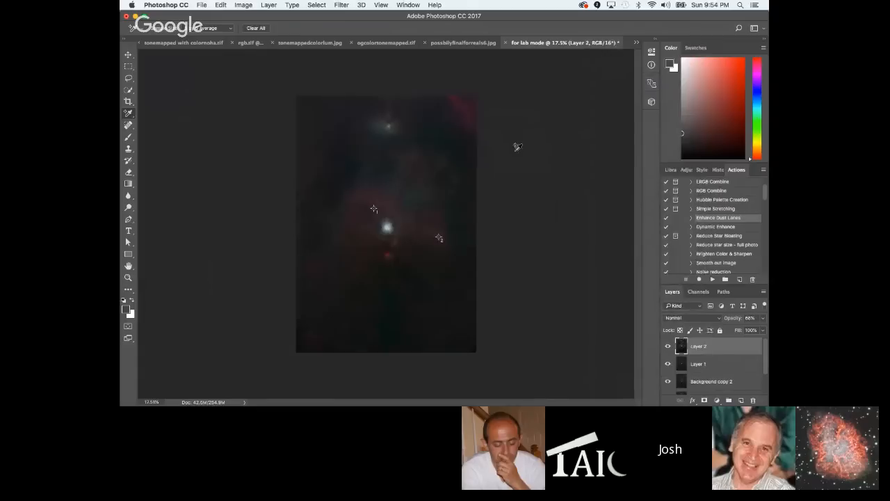
Convert the duplicate image to Lab Color mode, flattening its layers.
scroll(391, 248, "up", 5)
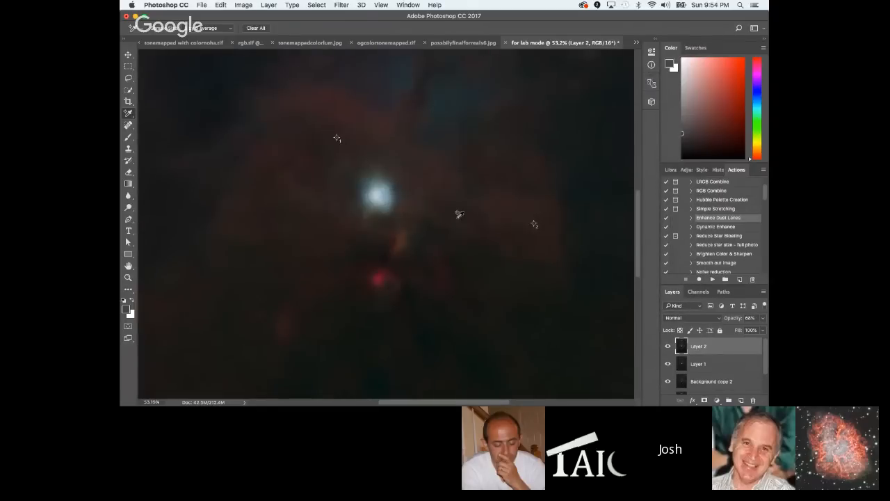
scroll(459, 215, "down", 5)
scroll(411, 193, "up", 3)
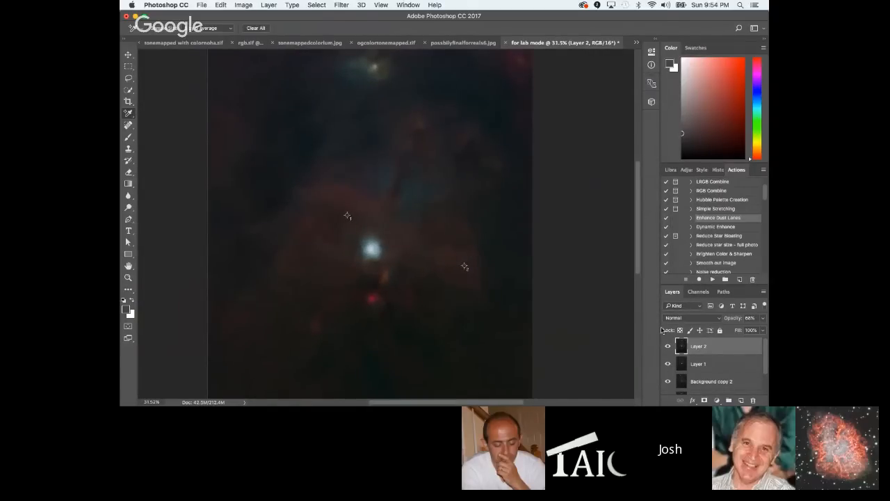
left_click(699, 292)
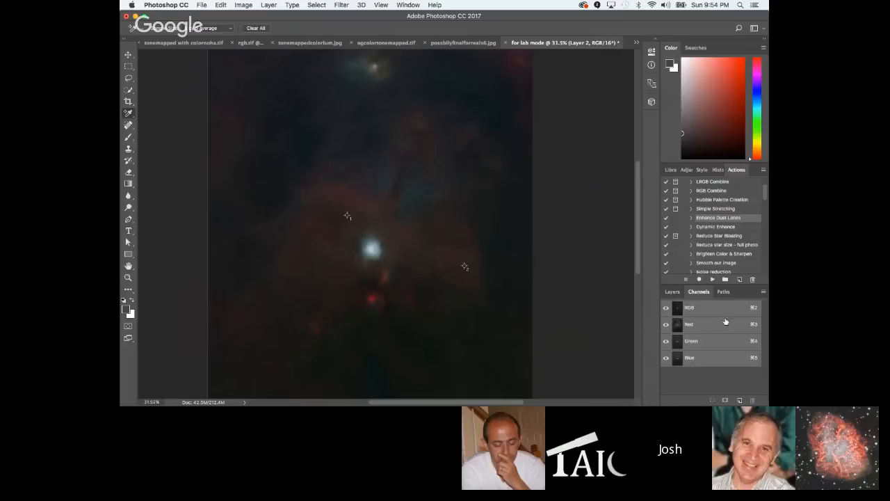
left_click(243, 4)
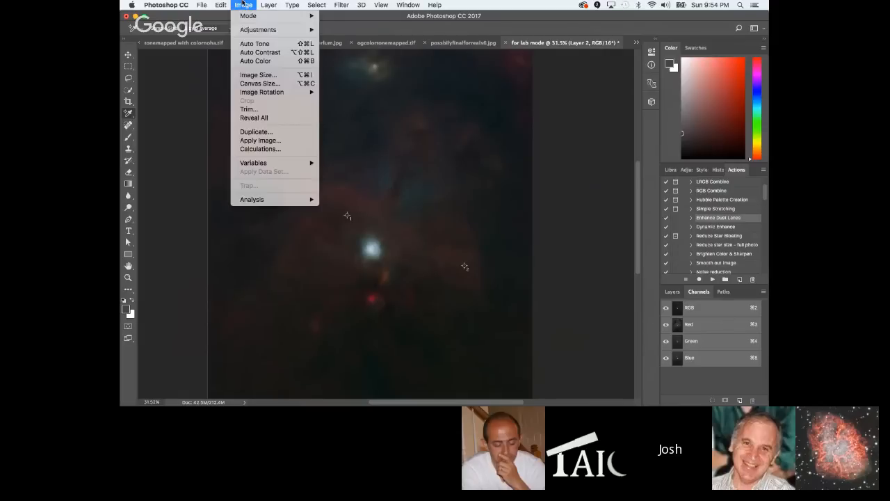
mouse_move(271, 30)
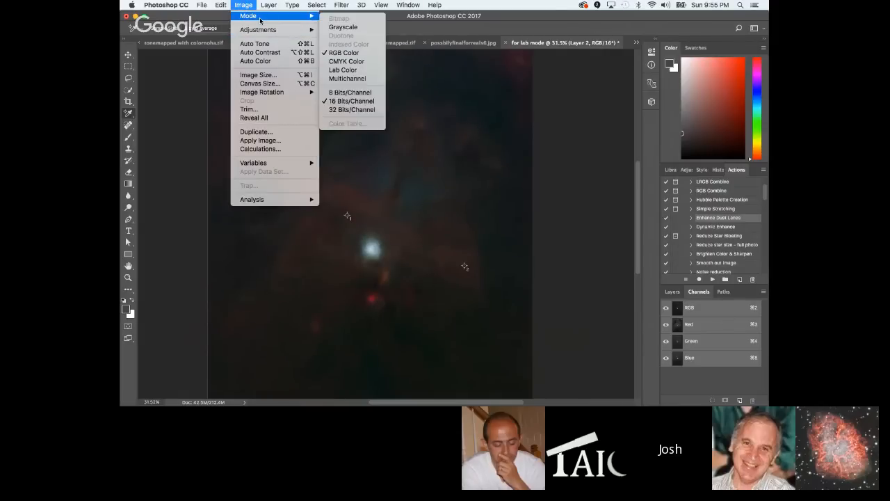
left_click(343, 69)
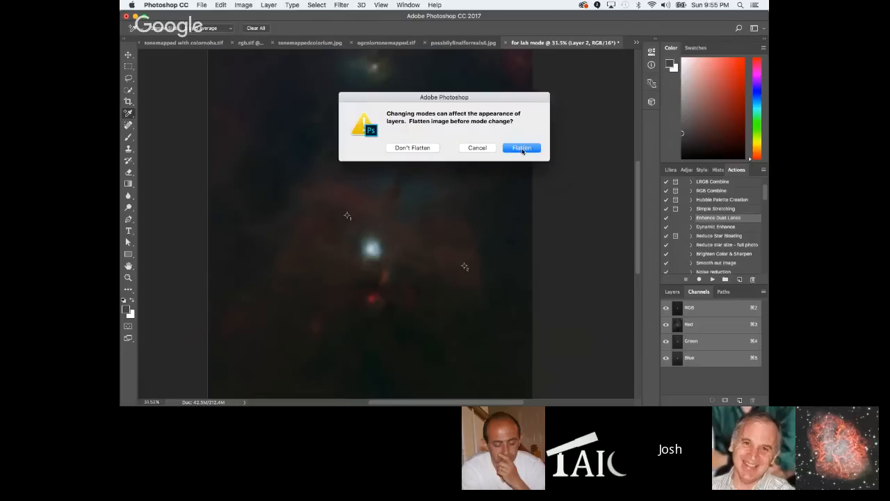
left_click(523, 148)
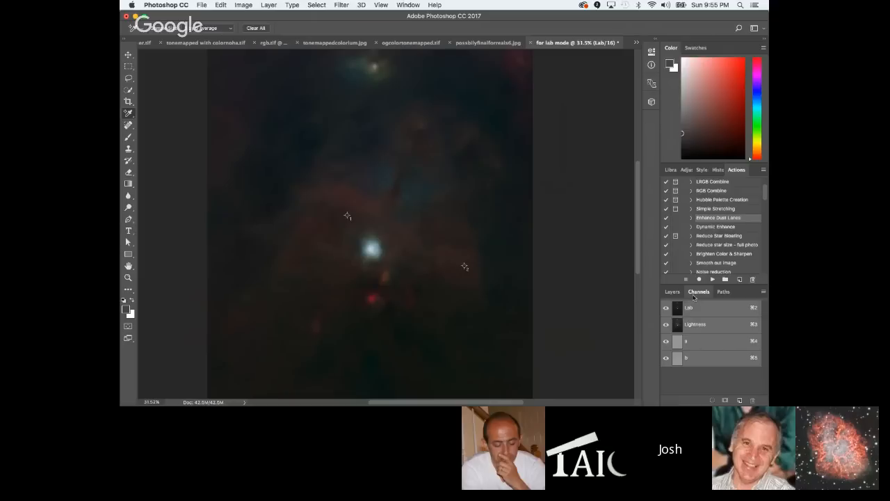
Examine the b channel alone and against the Lab composite, and go through the a and Lightness channels.
left_click(708, 358)
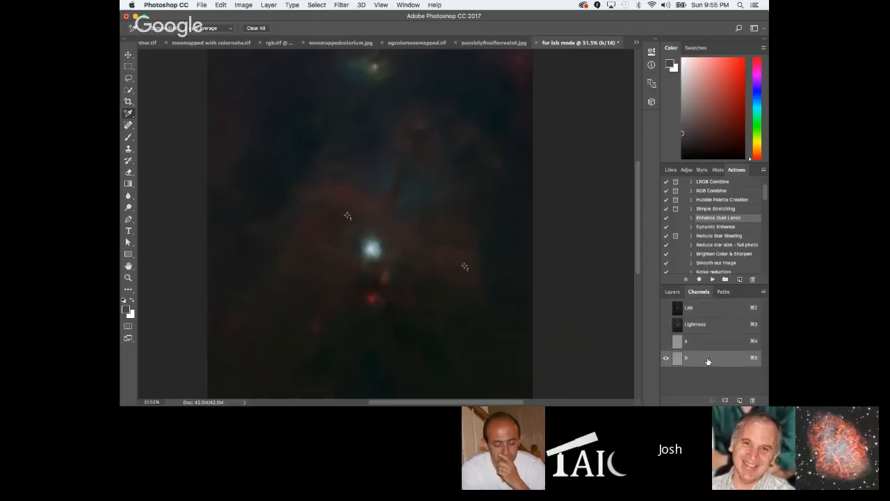
left_click(666, 308)
left_click(695, 313)
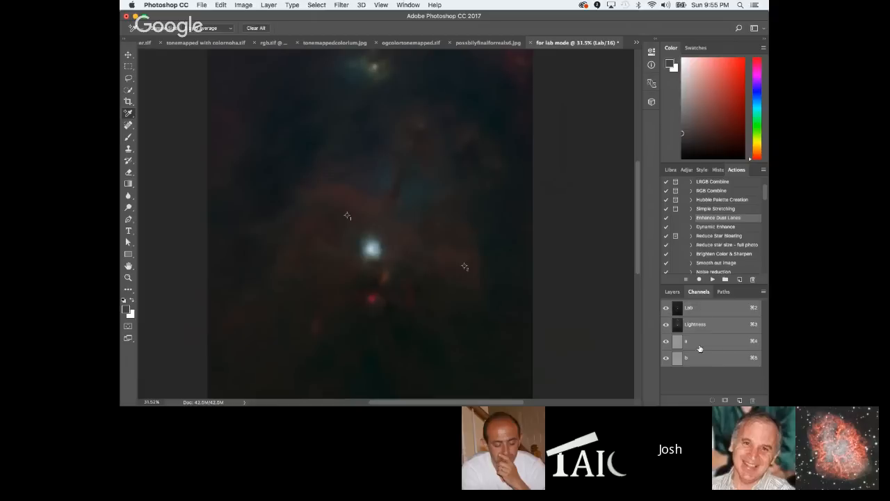
left_click(701, 363)
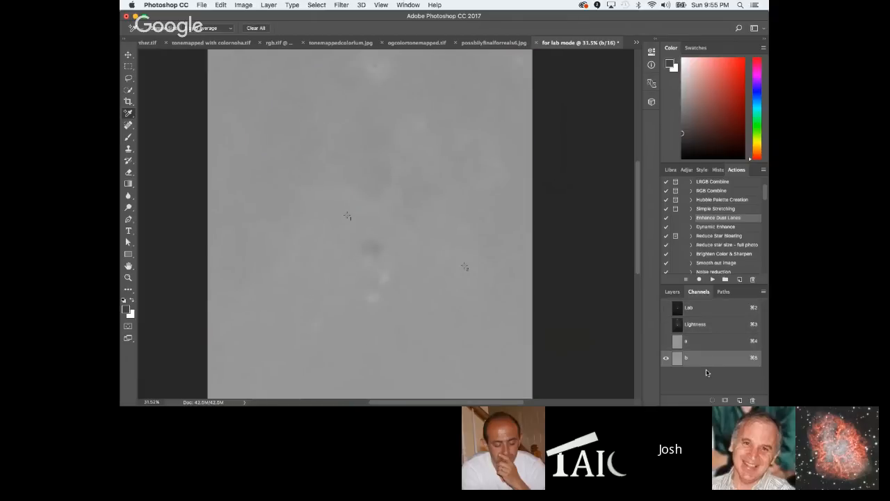
left_click(666, 309)
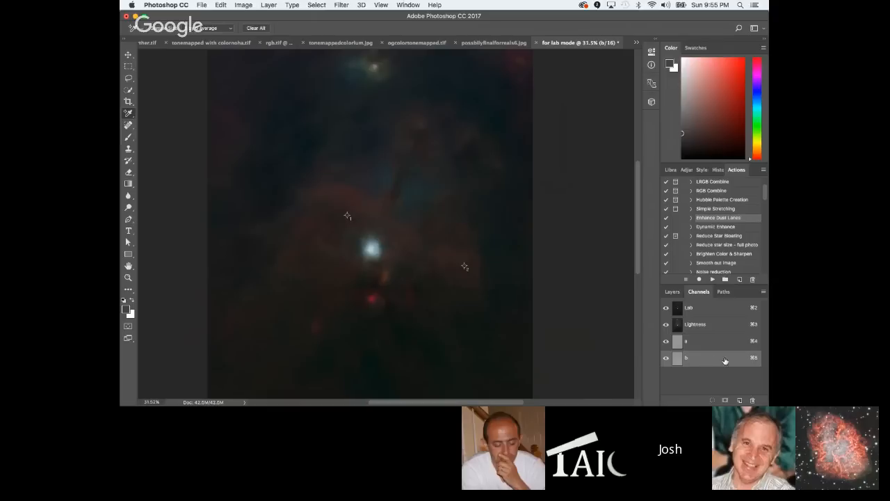
left_click(708, 343)
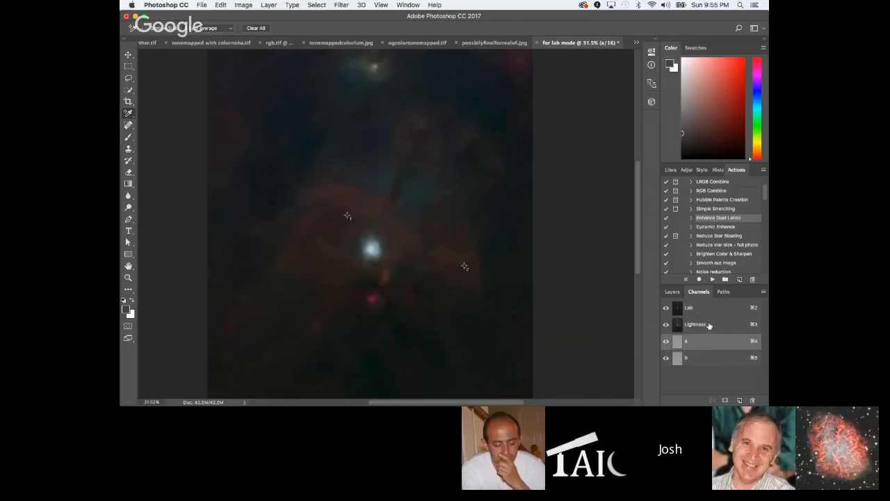
left_click(709, 326)
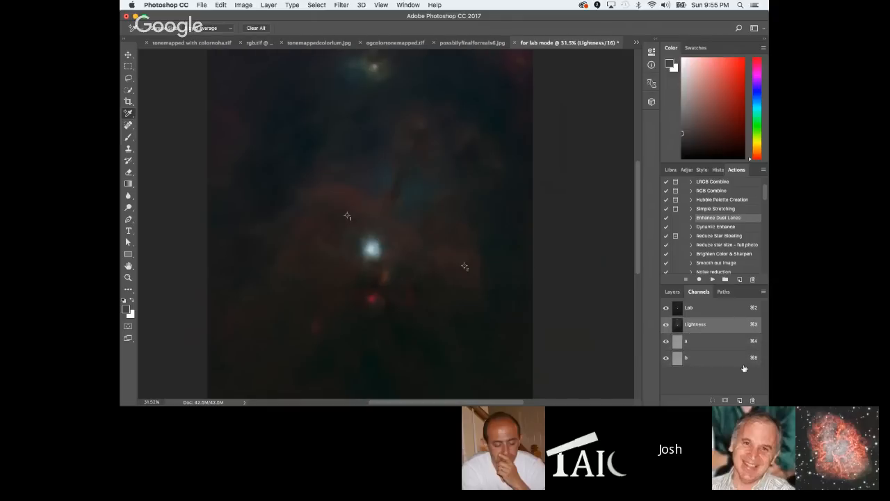
Increase the b channel's contrast with Brightness/Contrast while keeping the full-color composite visible.
left_click(712, 361)
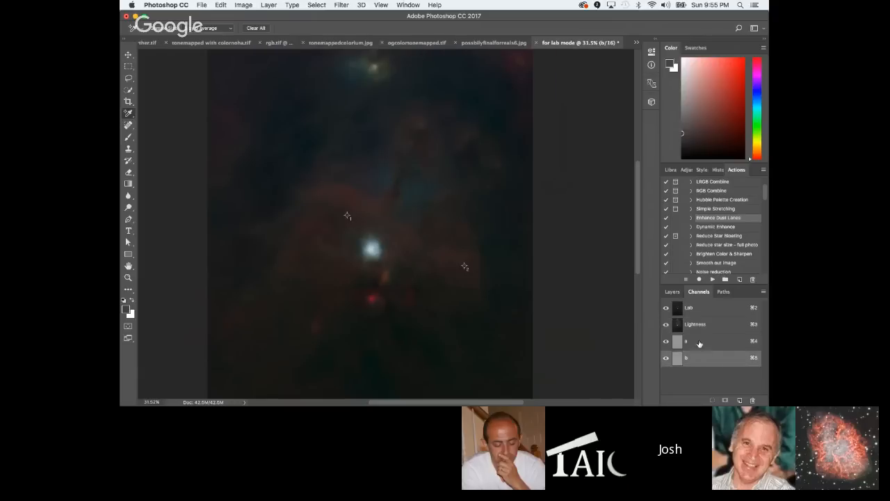
left_click(244, 5)
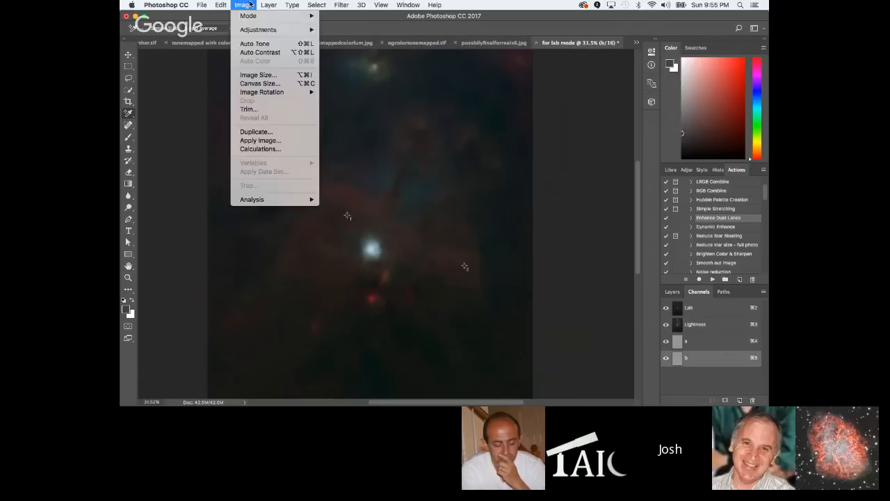
mouse_move(306, 30)
left_click(360, 30)
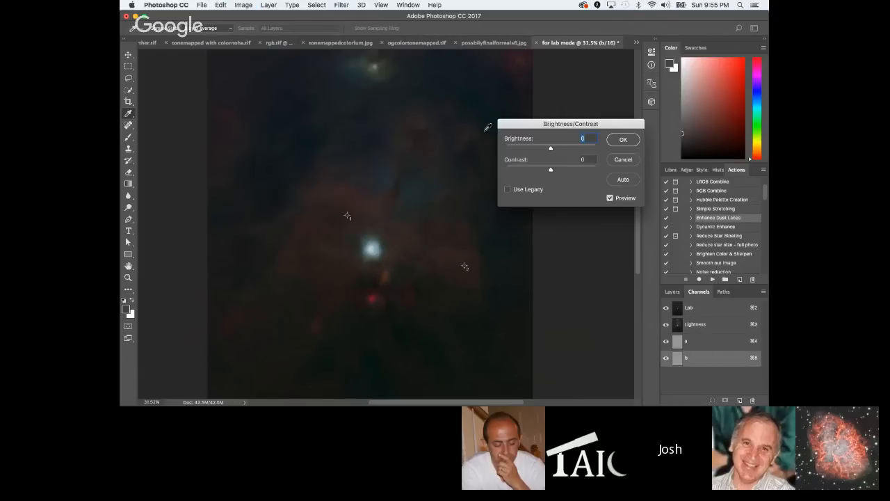
left_click_drag(558, 119, 548, 242)
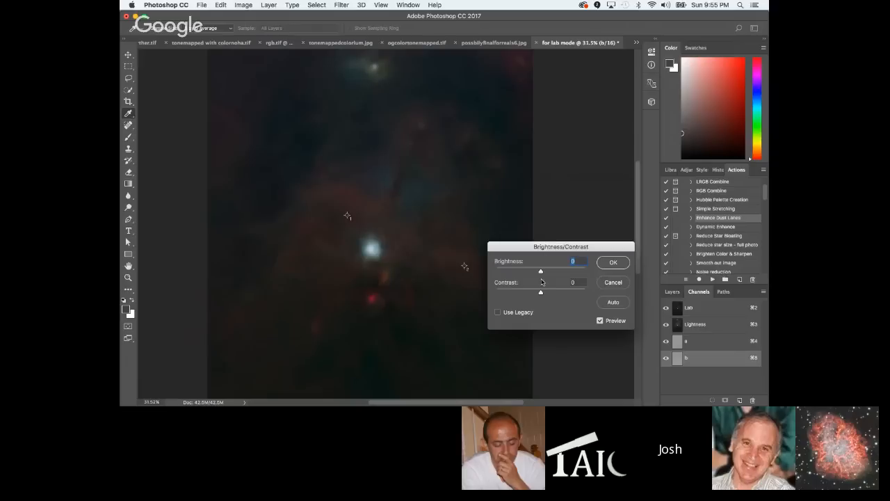
left_click_drag(540, 295, 556, 293)
left_click_drag(568, 293, 571, 293)
left_click(613, 262)
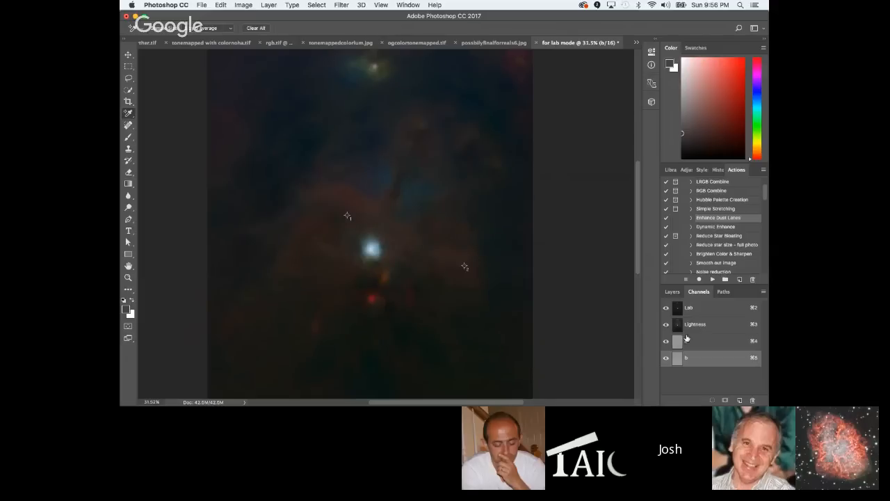
Increase the a channel's contrast with Brightness/Contrast, using a similar amount to the b channel.
left_click(689, 343)
left_click(244, 5)
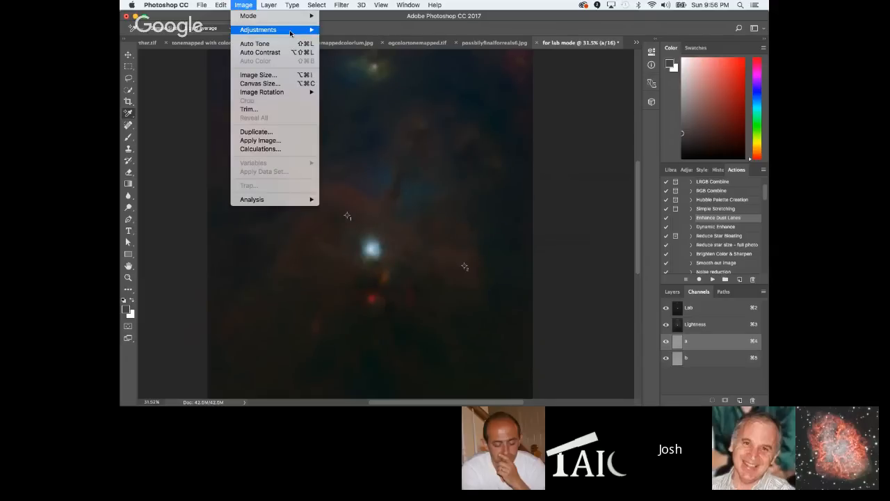
mouse_move(285, 29)
left_click(361, 29)
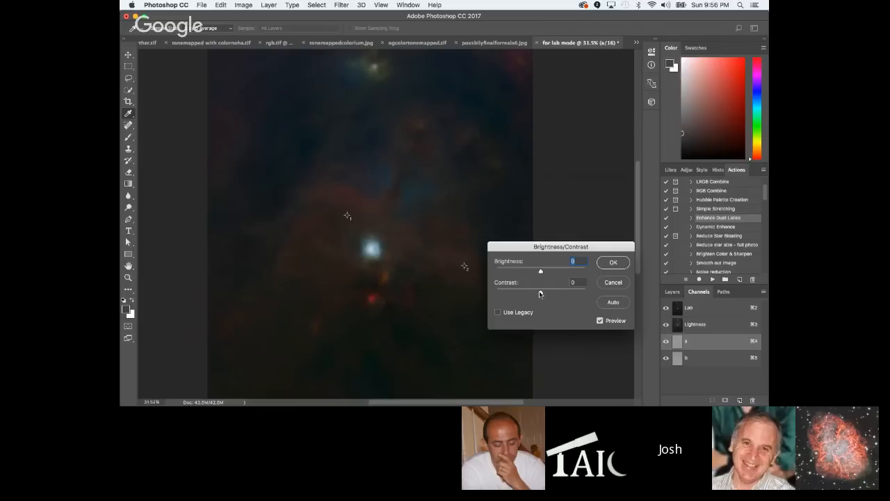
left_click_drag(541, 295, 572, 293)
left_click(614, 262)
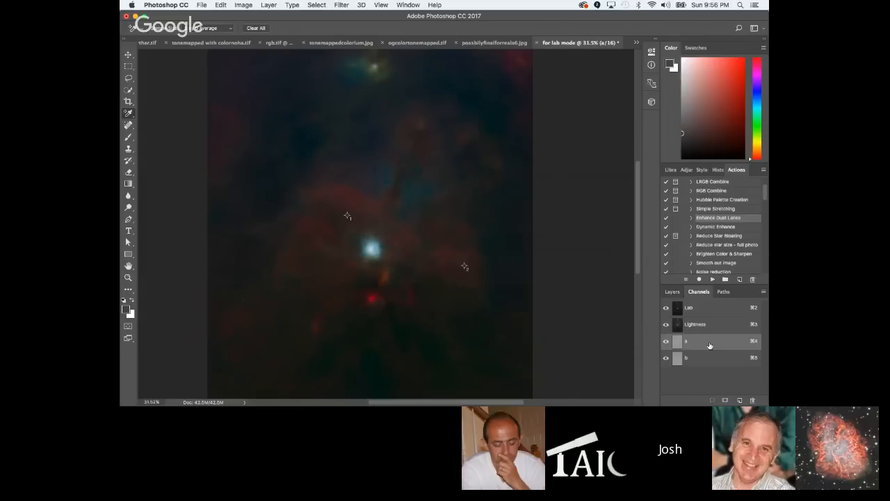
Replace the Lightness channel of the "for lab mode" image with the copied tone-mapped luminance.
left_click(714, 325)
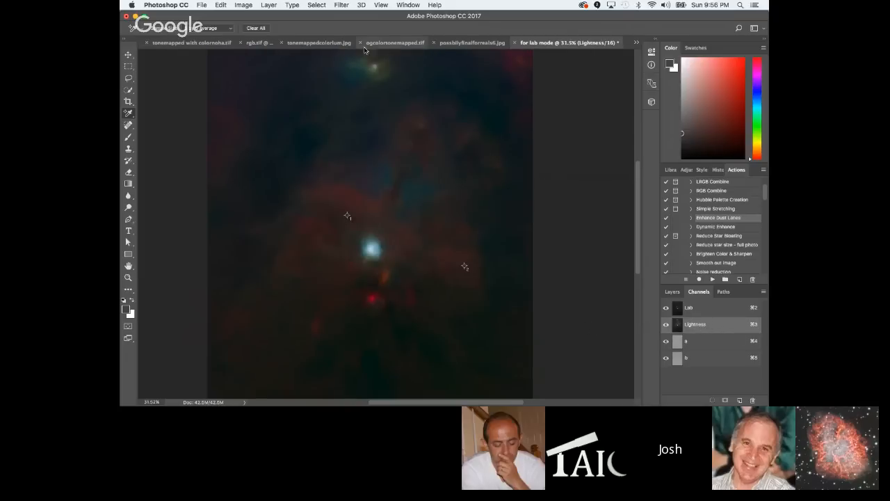
left_click(256, 43)
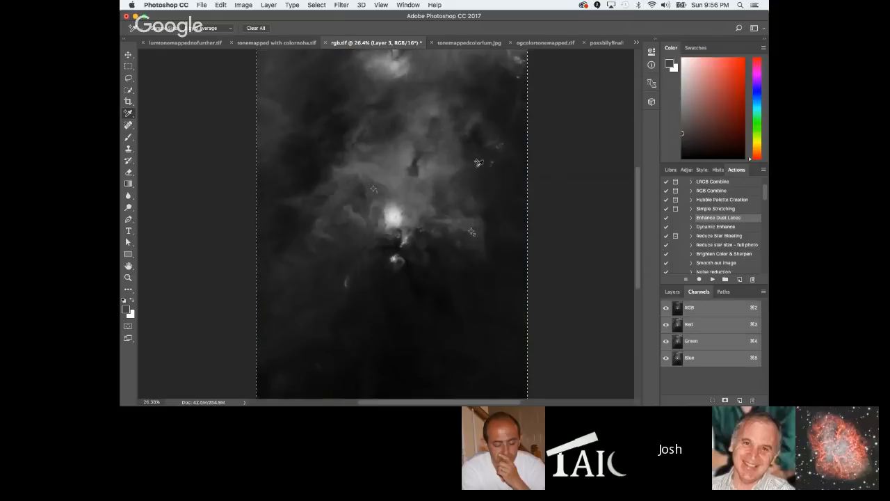
left_click(606, 43)
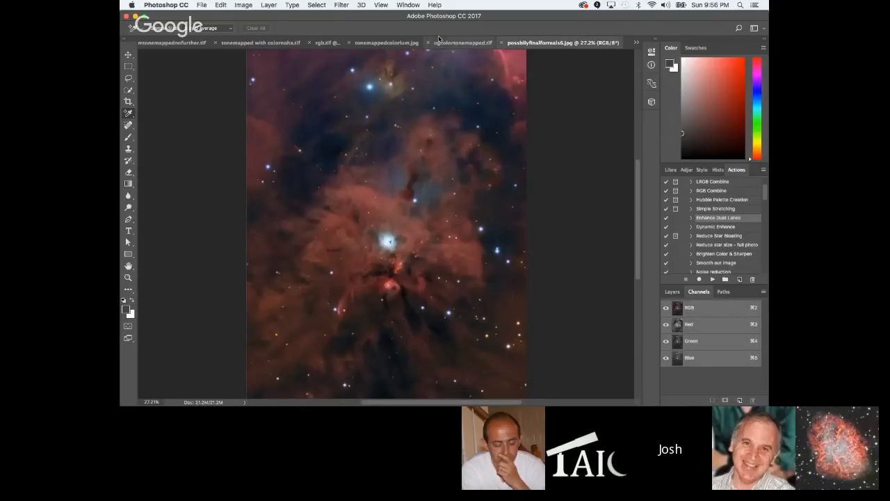
left_click(387, 43)
left_click(636, 43)
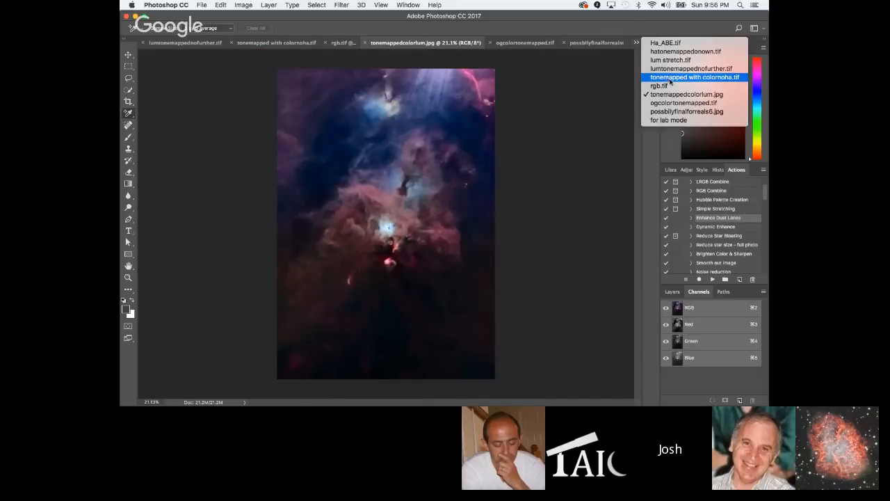
left_click(668, 120)
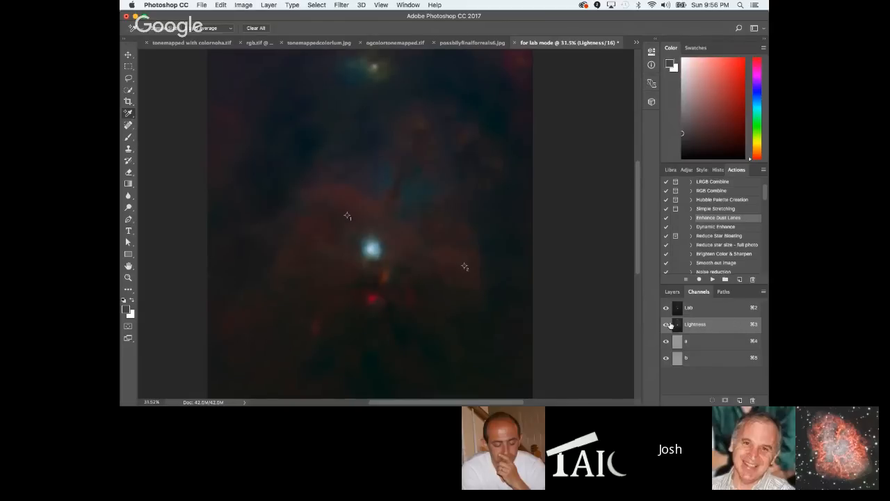
key("super+a")
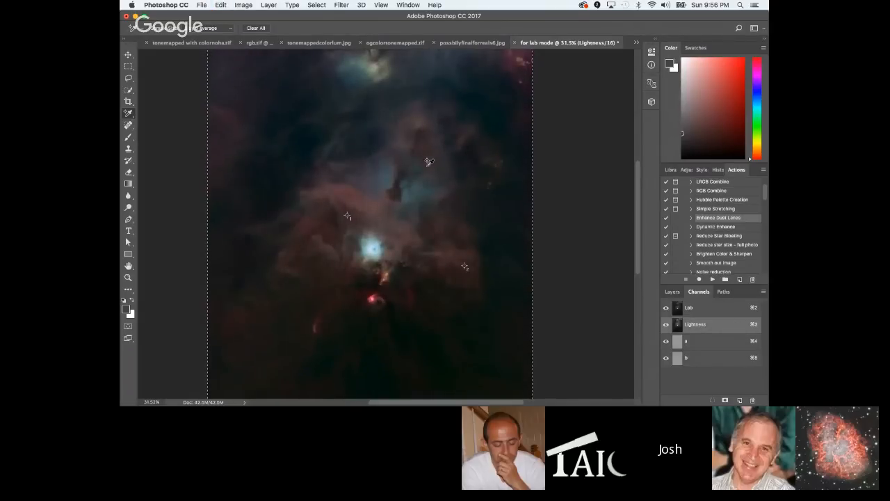
Examine the recombined Lab image's color and cloud detail at several magnifications.
scroll(489, 181, "down", 1)
scroll(488, 181, "down", 4)
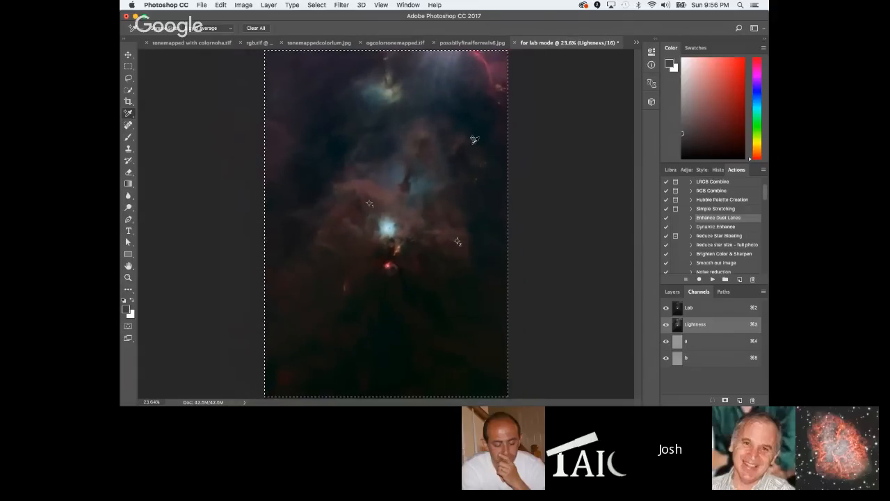
scroll(480, 218, "up", 1)
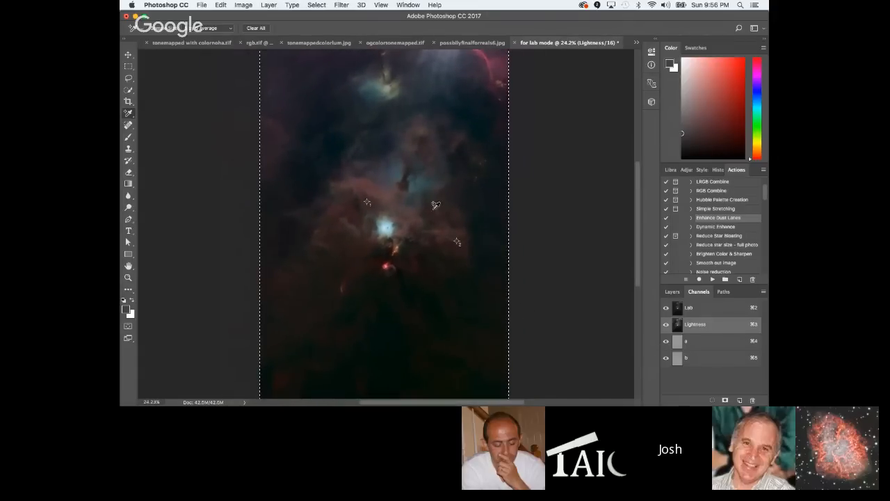
scroll(464, 182, "up", 2)
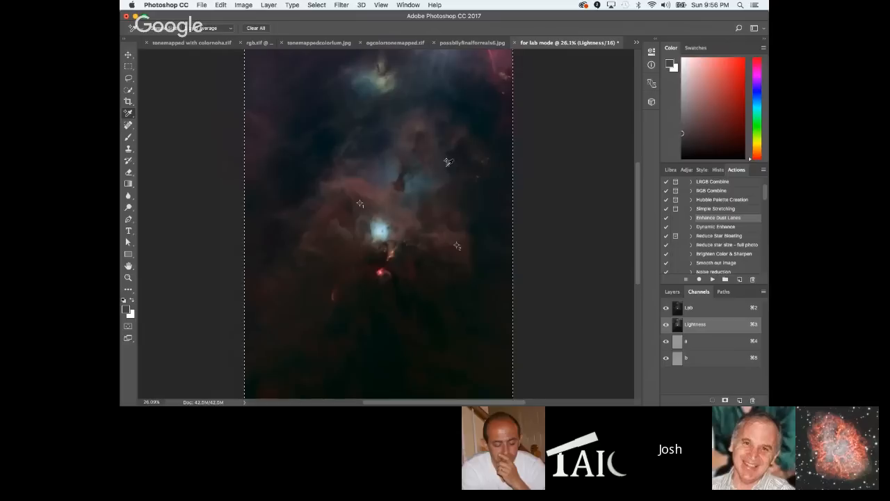
scroll(454, 169, "up", 1)
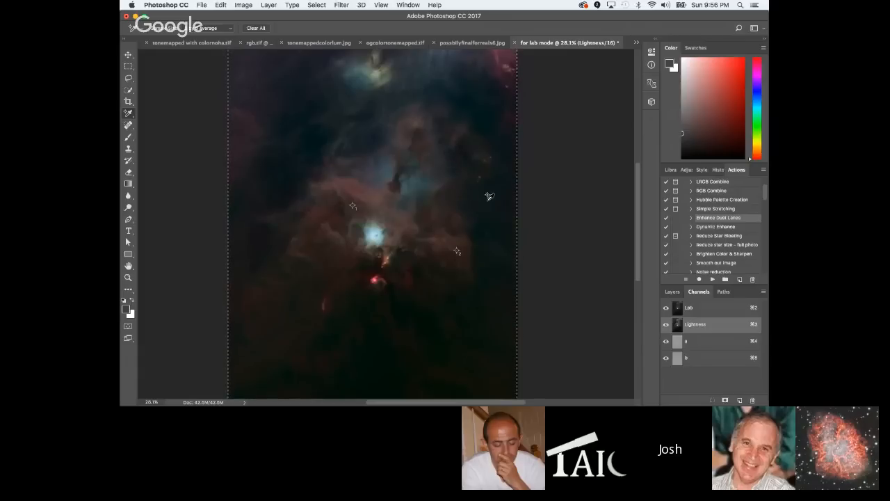
scroll(410, 278, "up", 1)
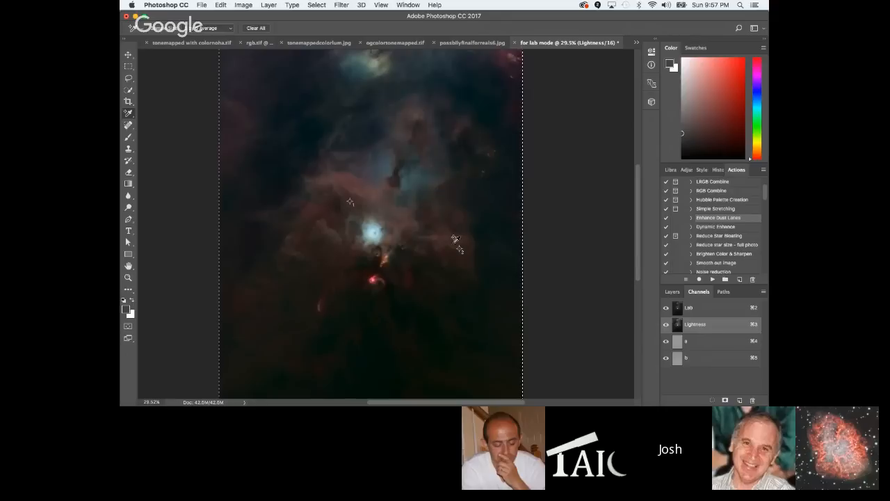
scroll(478, 262, "down", 2)
scroll(479, 266, "down", 1)
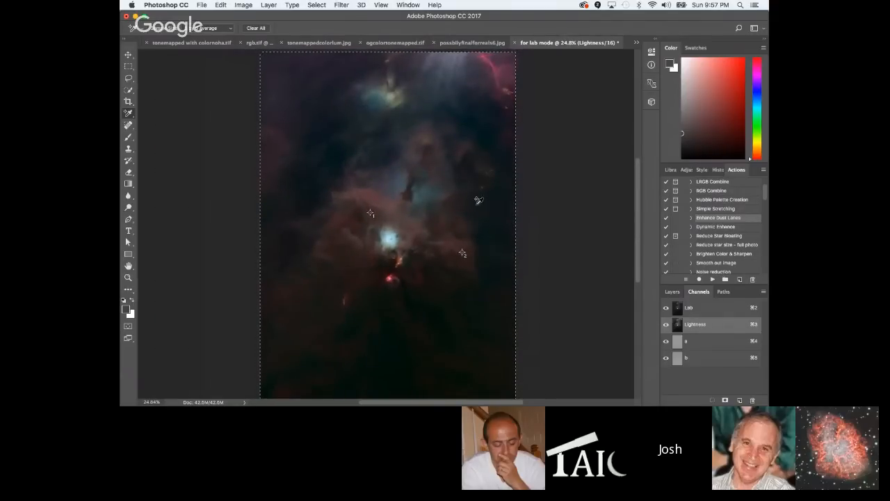
Compare the Lightness channel on its own with the full-color Lab composite.
left_click(703, 310)
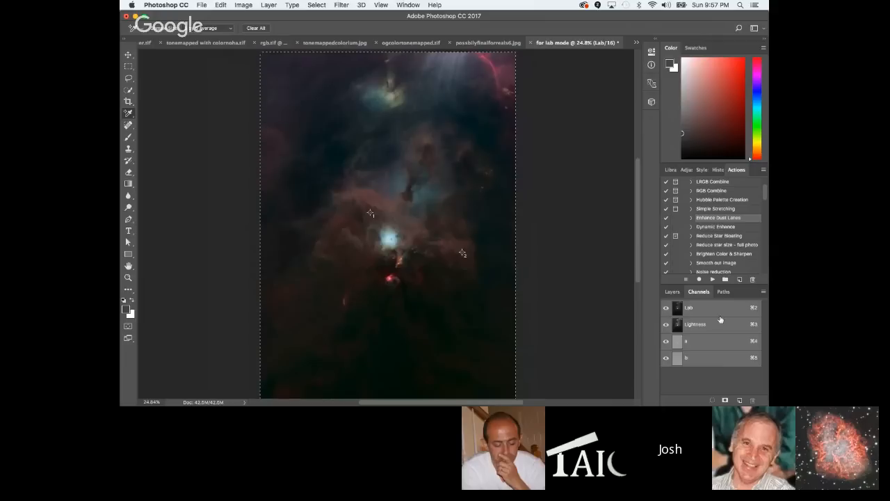
left_click(702, 324)
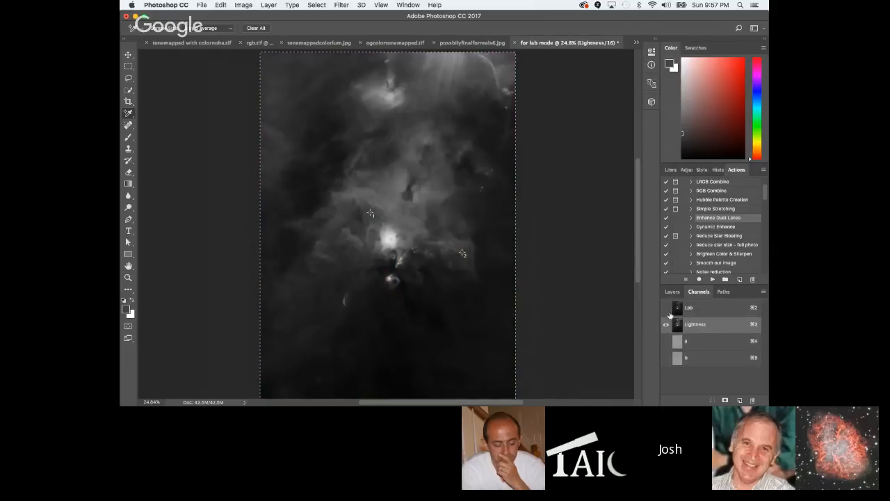
left_click(666, 308)
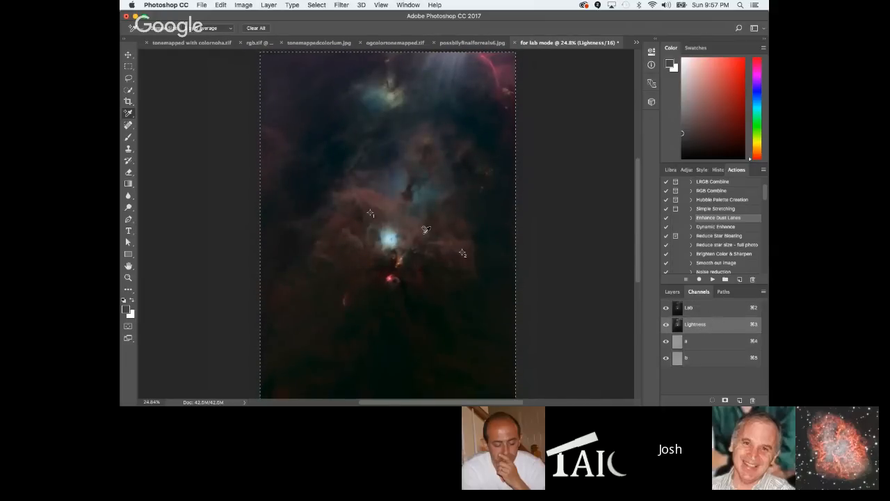
Copy the full Lab composite and paste it into rgb.tif as a new layer above Layer 3.
left_click(708, 309)
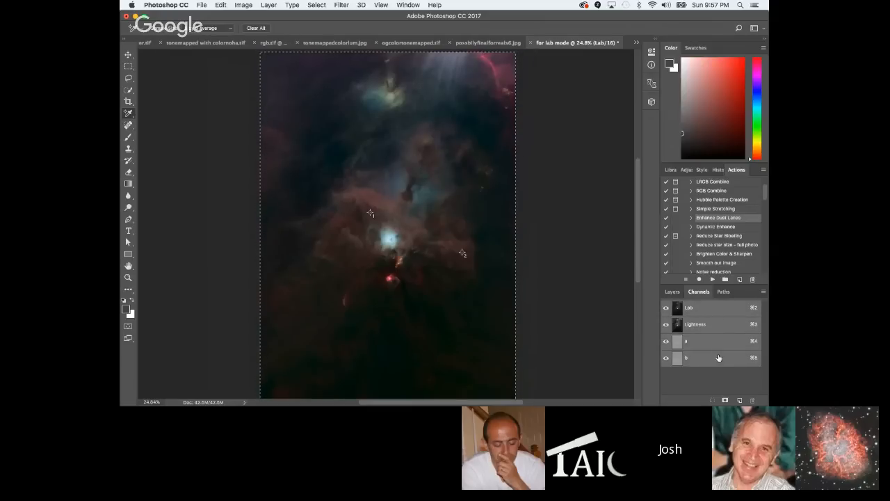
left_click(317, 4)
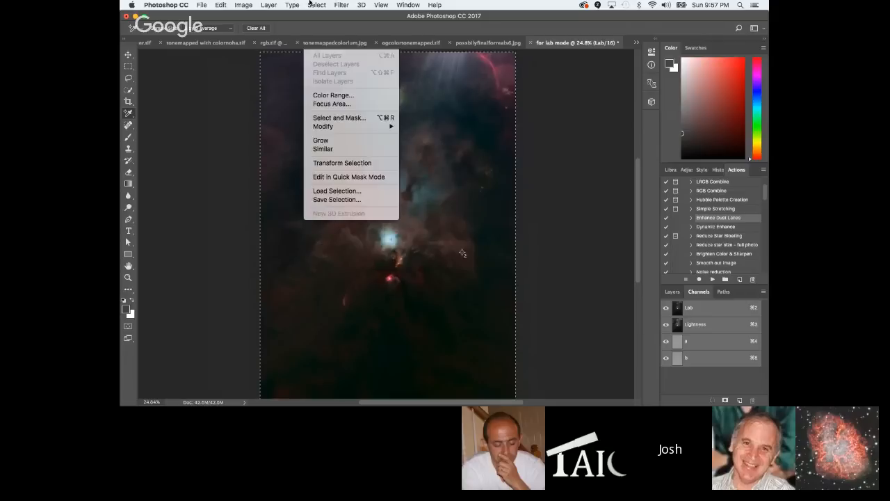
left_click(316, 5)
left_click(222, 5)
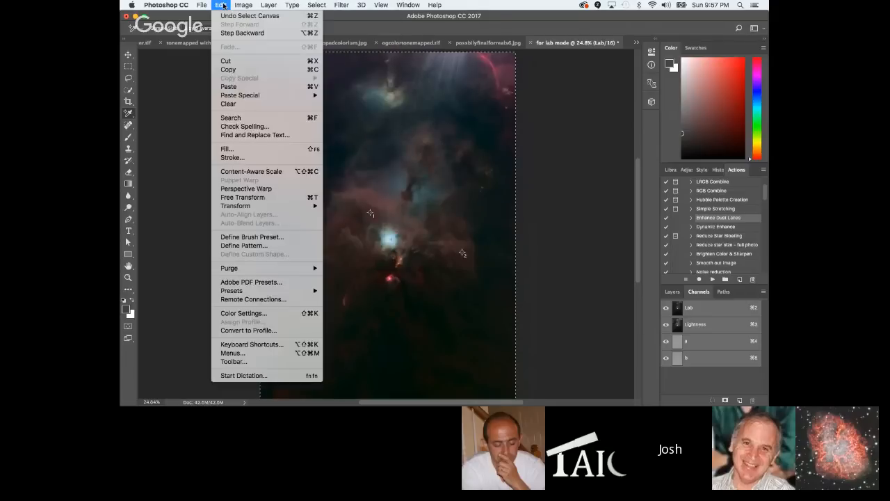
left_click(241, 70)
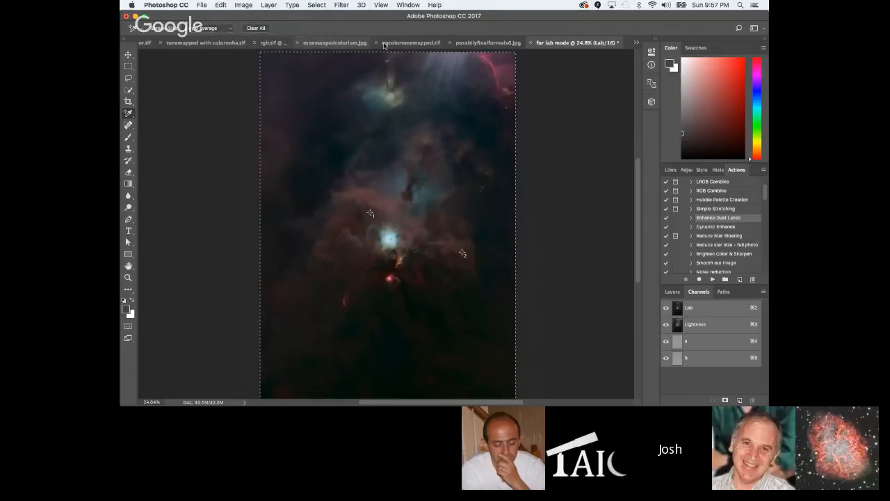
left_click(267, 46)
key("cmd+v")
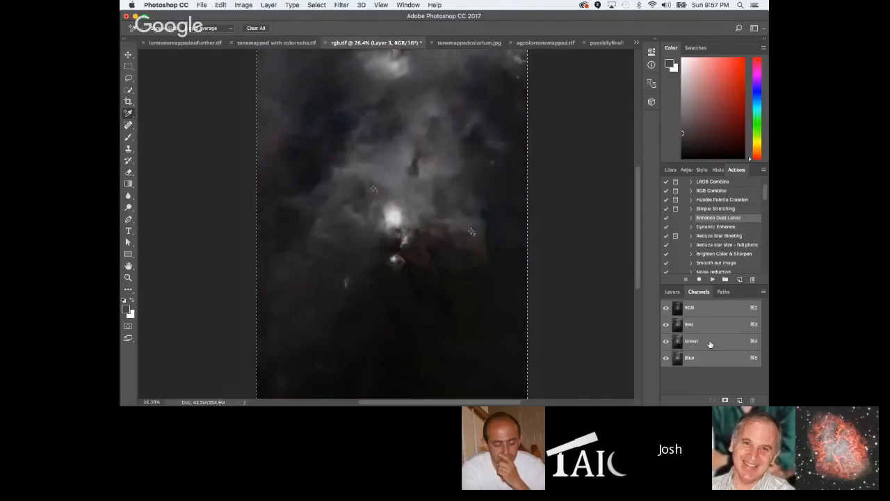
left_click(669, 292)
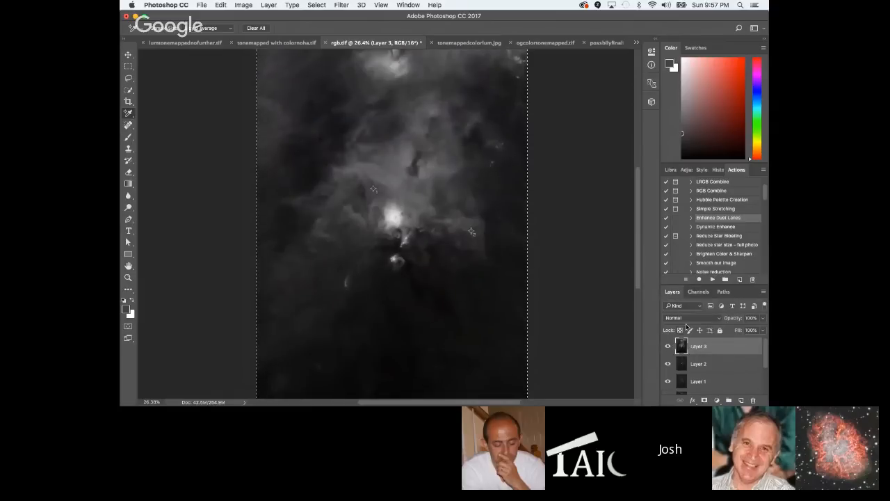
key("super+v")
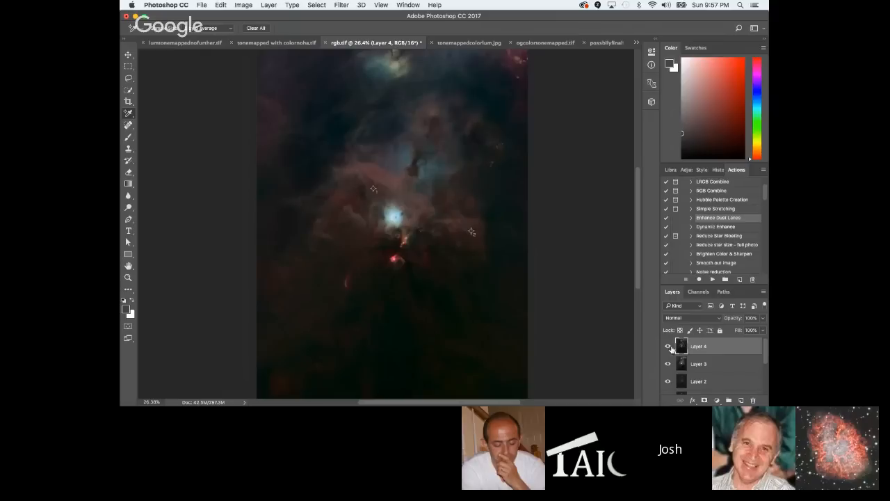
Hide Layer 4 and set the blend mode of Layer 3 to Luminosity.
left_click(668, 347)
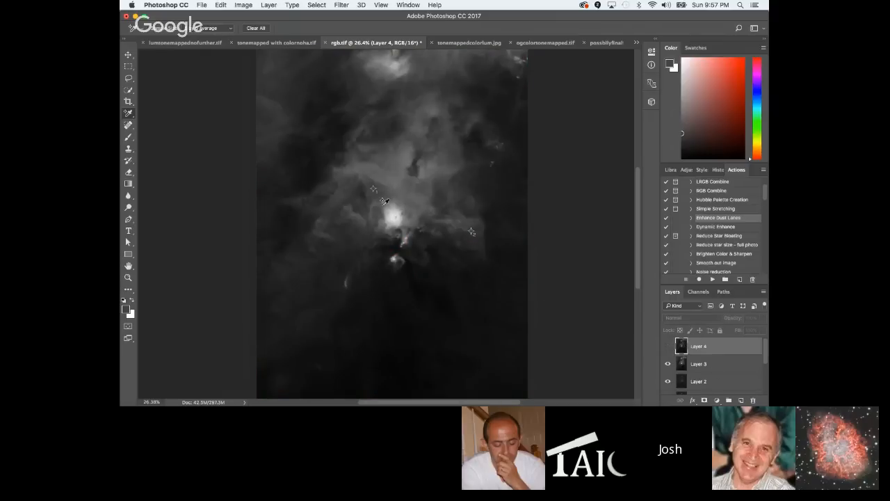
left_click(716, 364)
left_click(688, 318)
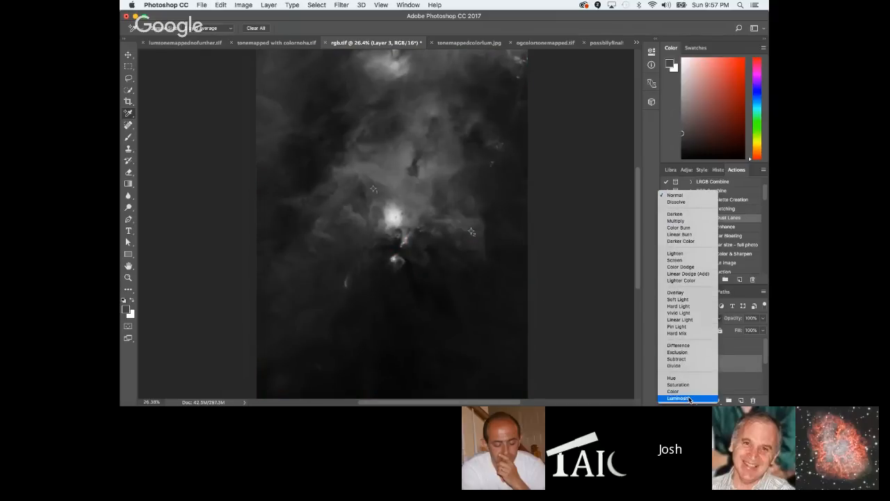
left_click(679, 393)
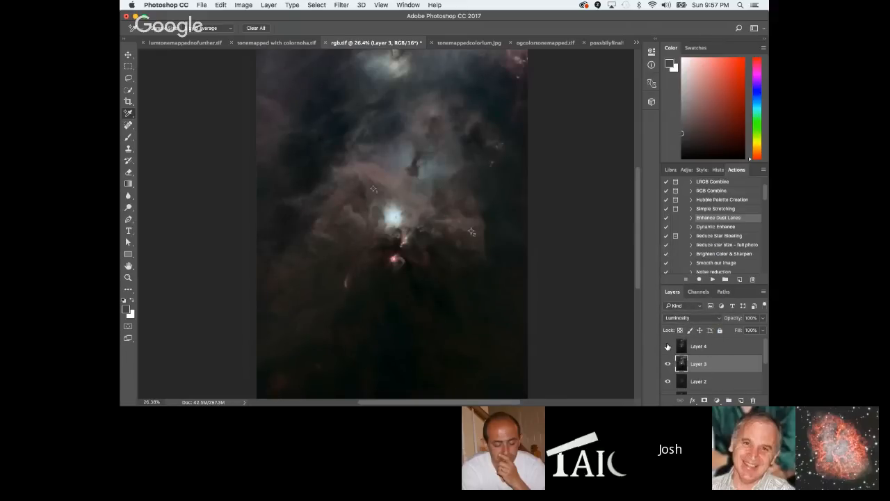
Compare the pasted Lab result with the luminosity blend beneath it by toggling Layer 4's visibility.
left_click(668, 346)
left_click(668, 346)
left_click(668, 346)
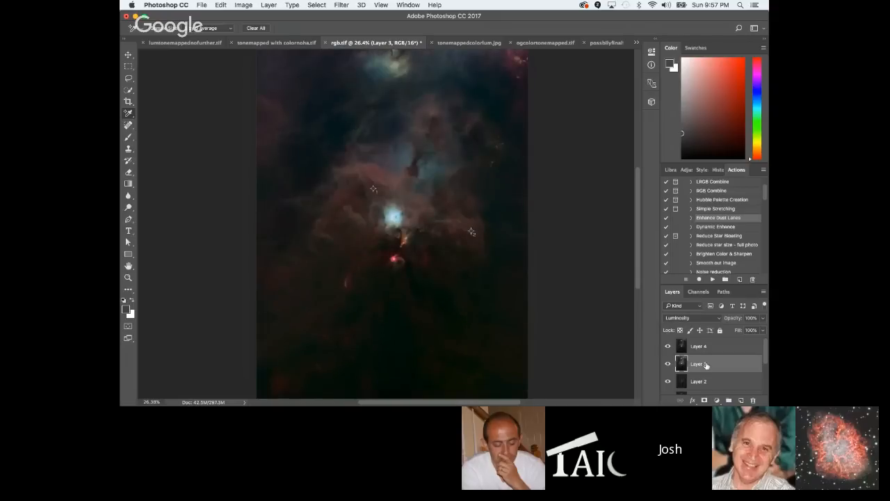
left_click(668, 346)
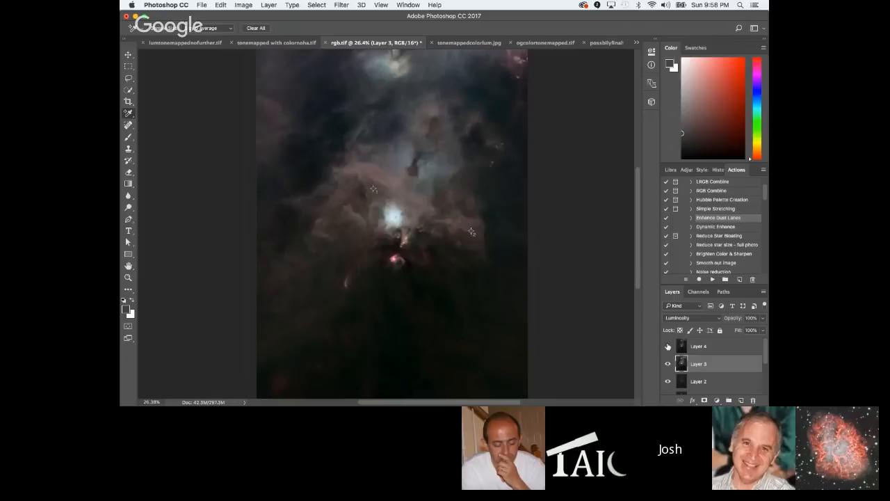
left_click(668, 346)
Compare the Lab result and the luminosity blend close up around the bright core, toggling Layer 4's visibility.
scroll(421, 214, "up", 5)
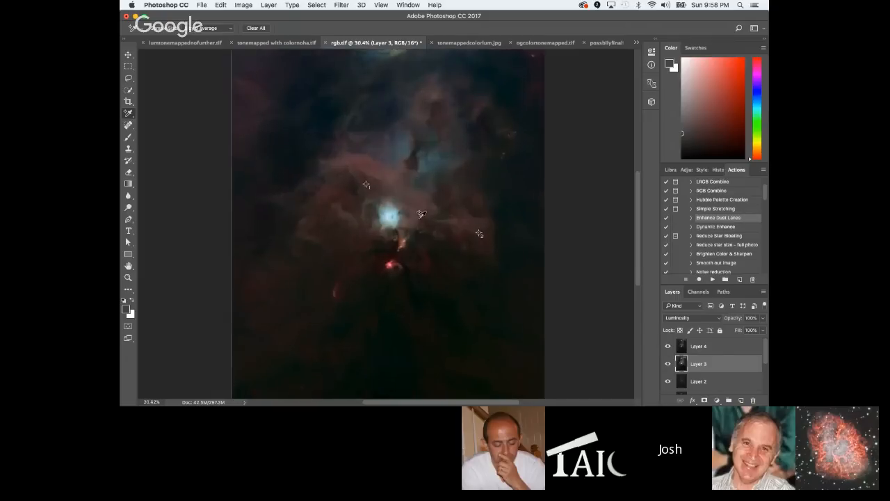
left_click(667, 346)
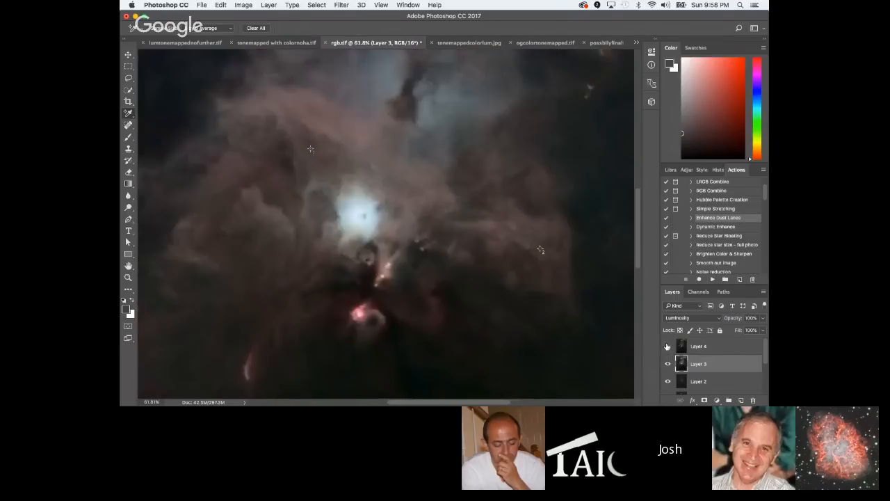
left_click(668, 347)
left_click(667, 346)
left_click(668, 346)
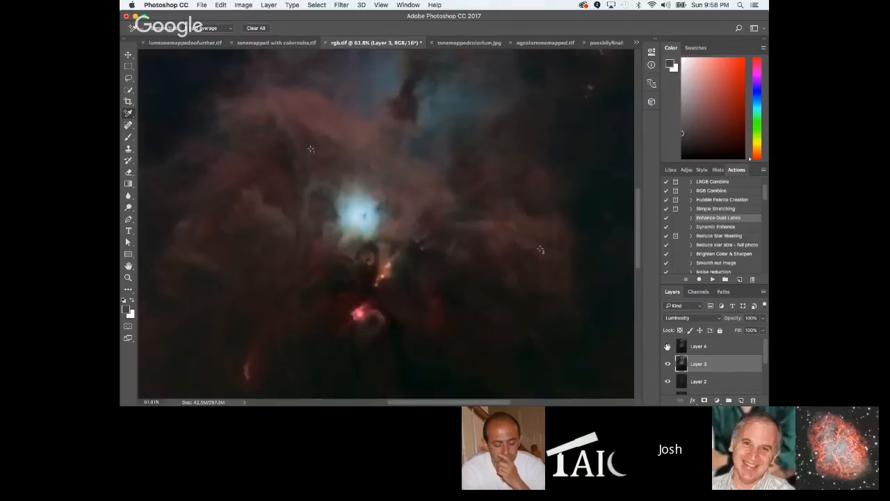
Compare color saturation across the wider nebula with Layer 4 shown and hidden, and inspect the Lab version at several magnifications.
key("super+0")
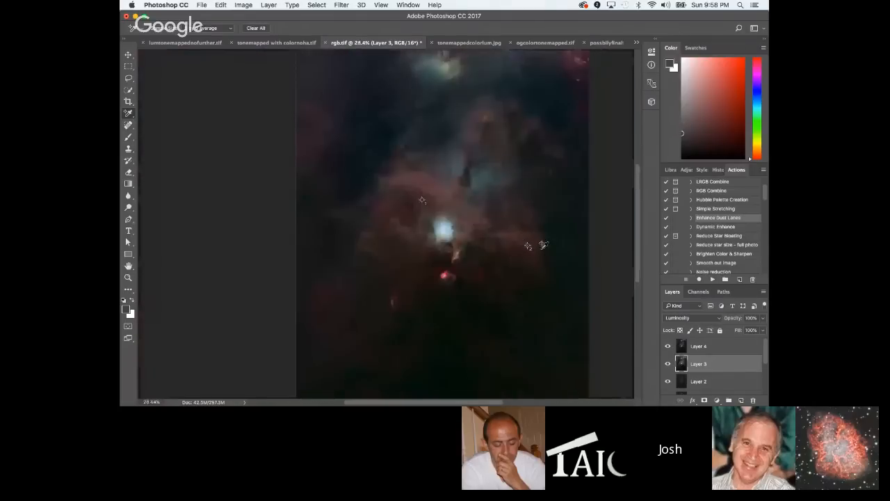
left_click(668, 347)
left_click(668, 347)
left_click(668, 346)
left_click(668, 347)
scroll(566, 212, "up", 1)
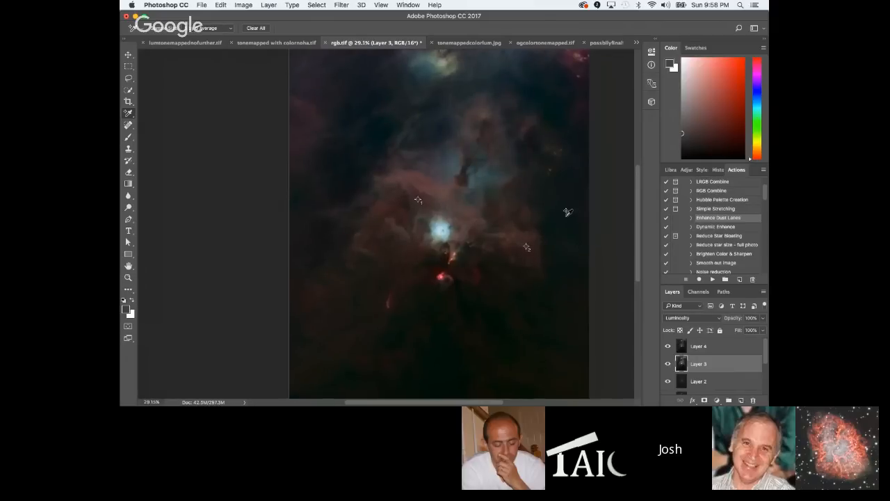
scroll(568, 212, "up", 3)
scroll(513, 215, "down", 4)
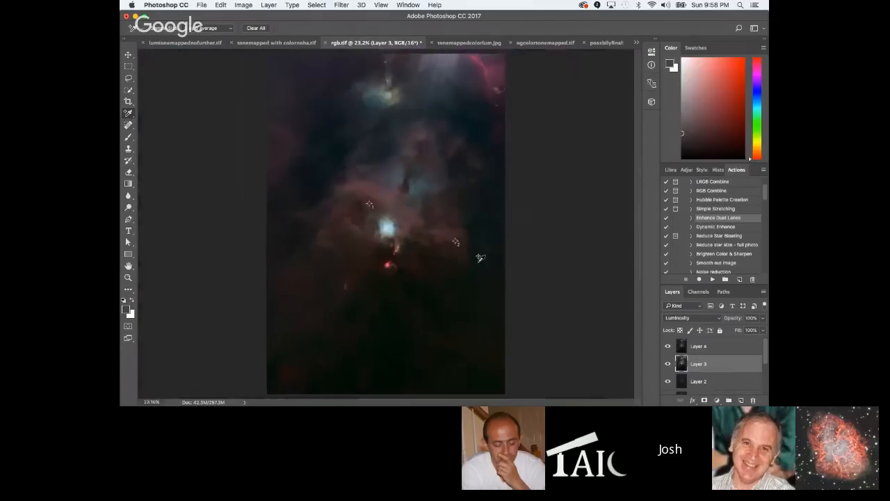
scroll(507, 253, "up", 2)
Select Layer 4 and examine the nebula's central region with that layer shown and hidden.
left_click(708, 347)
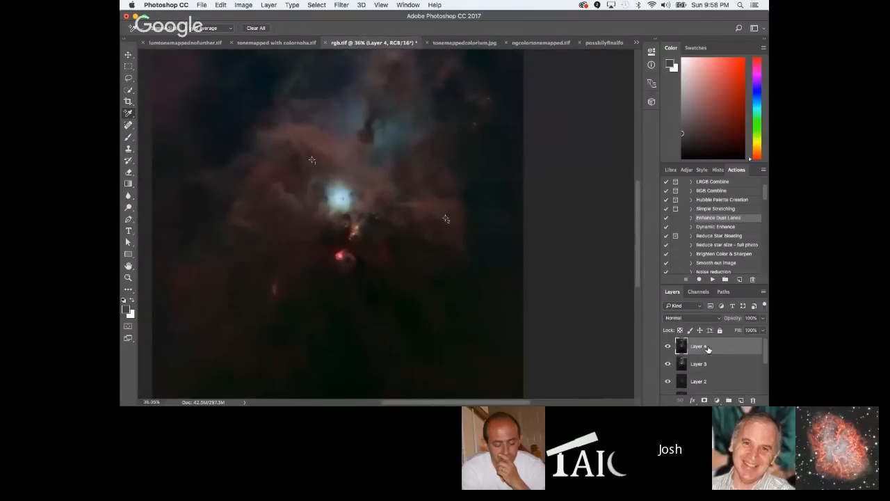
scroll(510, 258, "down", 3)
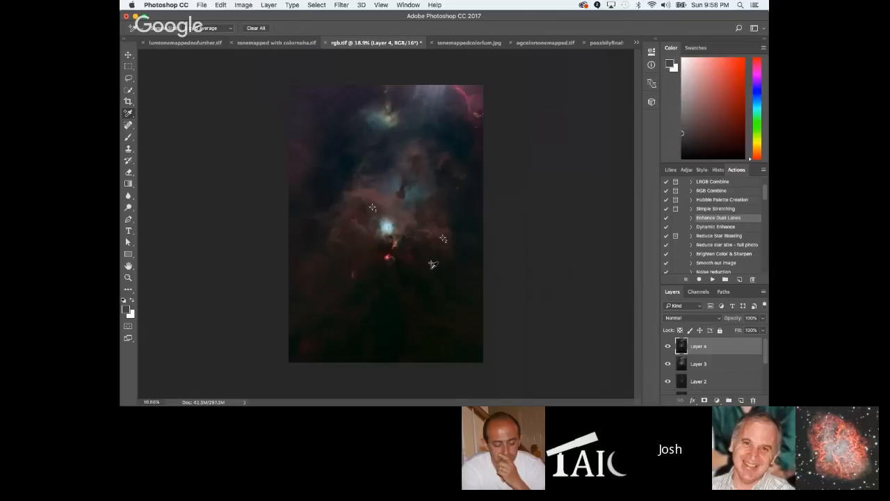
scroll(432, 262, "up", 3)
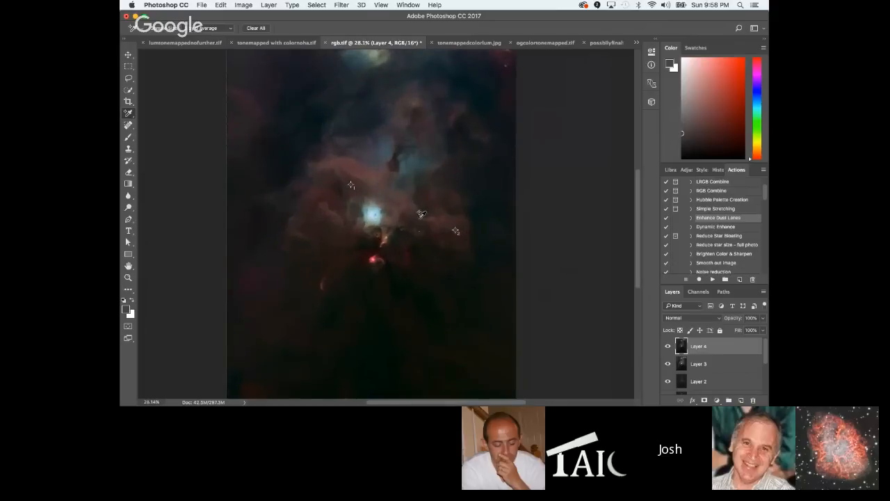
scroll(466, 212, "up", 1)
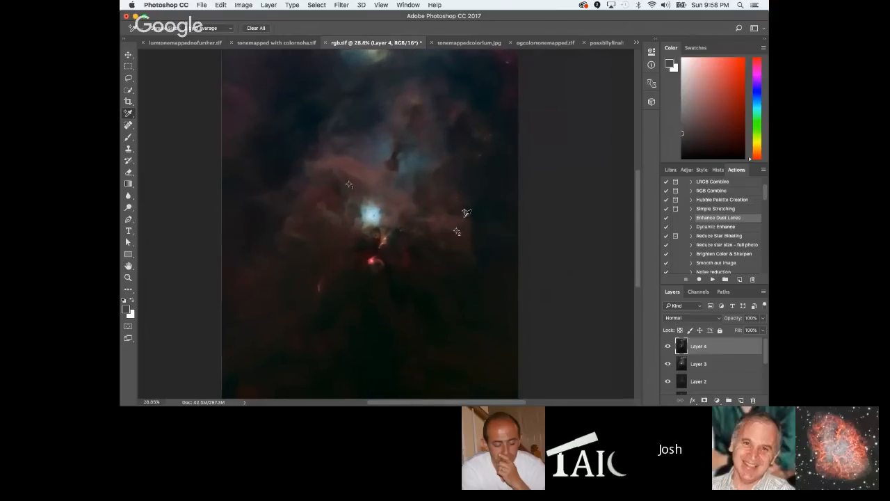
scroll(466, 212, "up", 1)
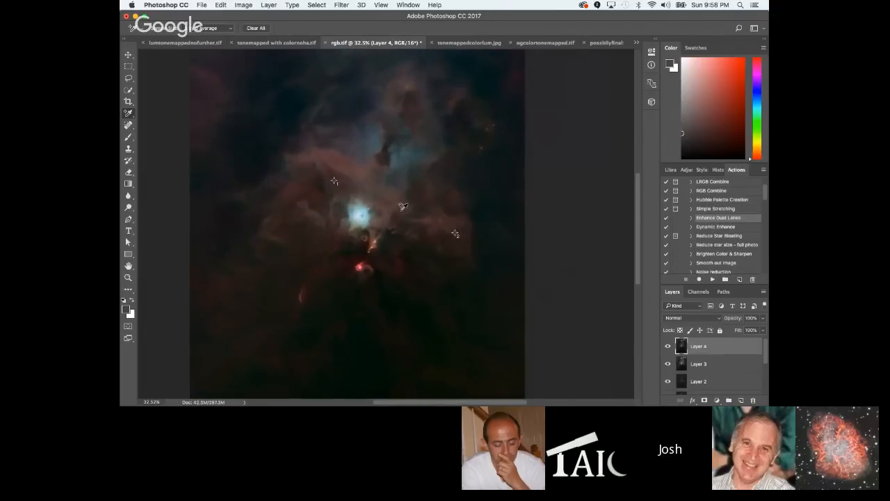
scroll(404, 206, "up", 3)
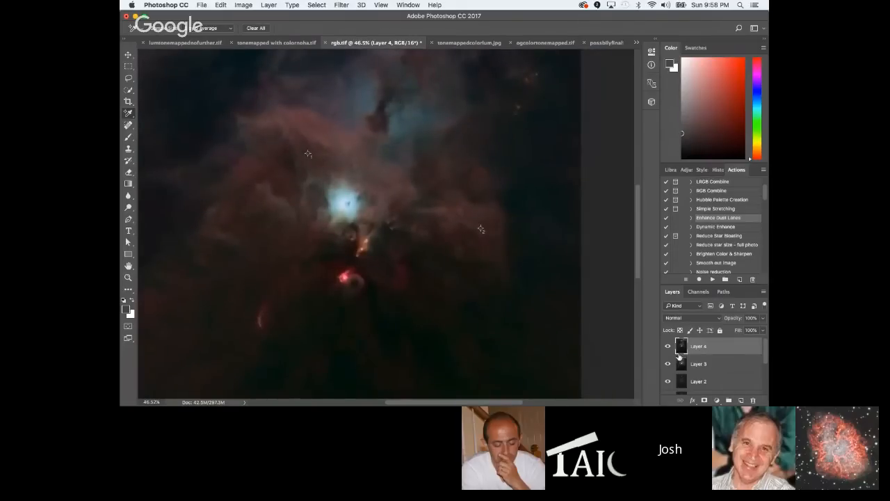
left_click(669, 346)
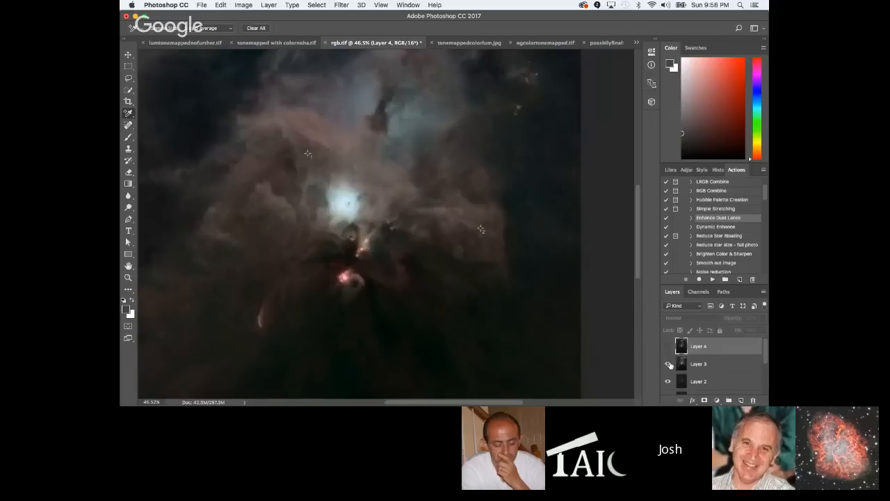
left_click(669, 346)
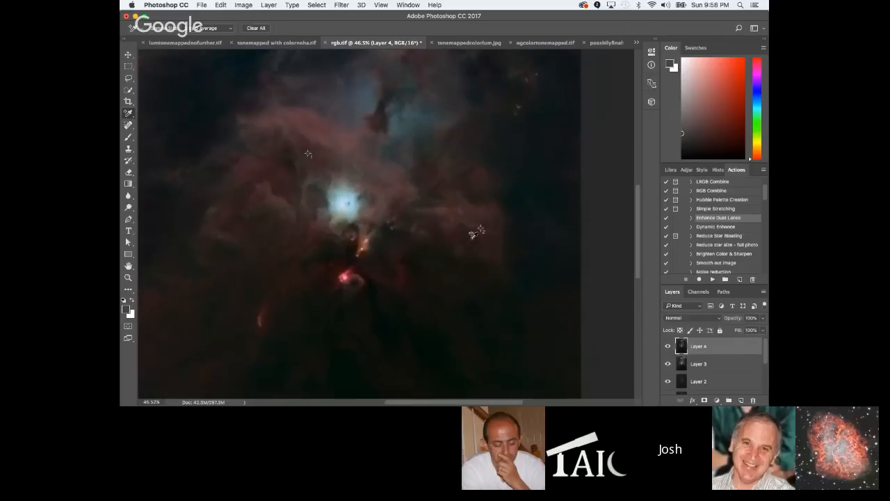
Inspect the Lab result around the nebula's bright core and reddish dust clouds at several magnifications.
scroll(376, 244, "down", 2)
scroll(405, 275, "down", 3)
scroll(419, 284, "up", 3)
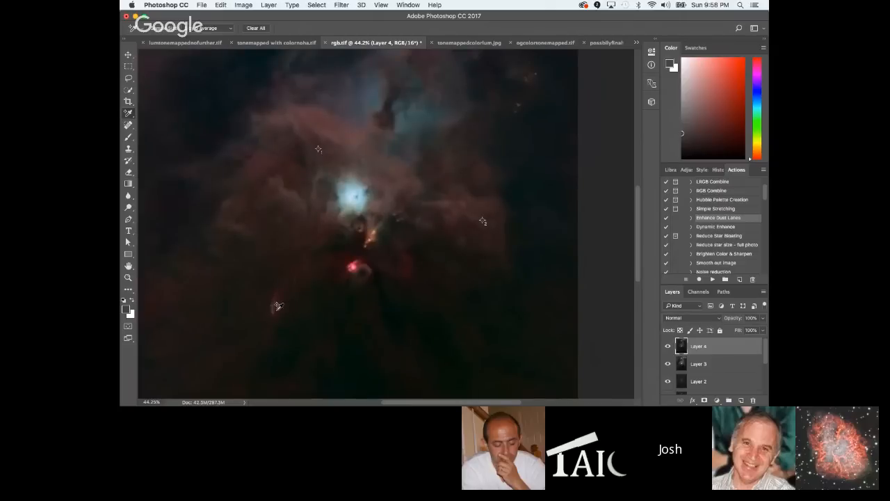
scroll(284, 299, "up", 1)
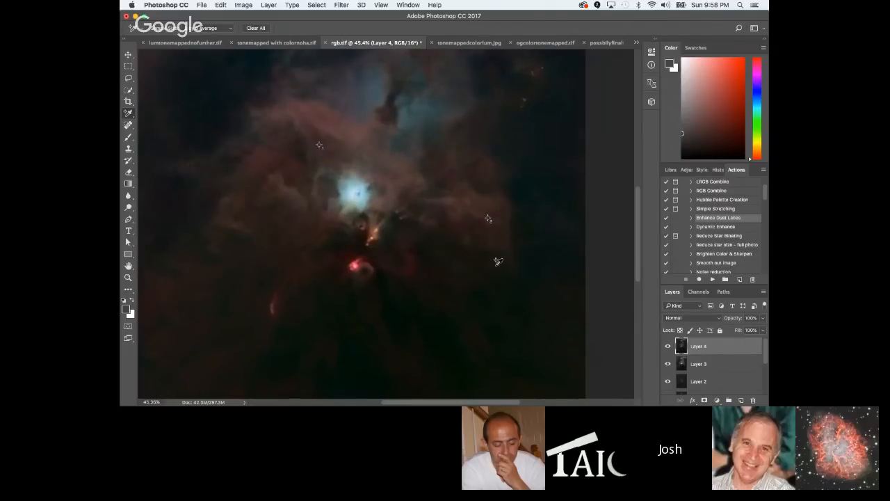
scroll(497, 261, "down", 2)
scroll(435, 119, "up", 3)
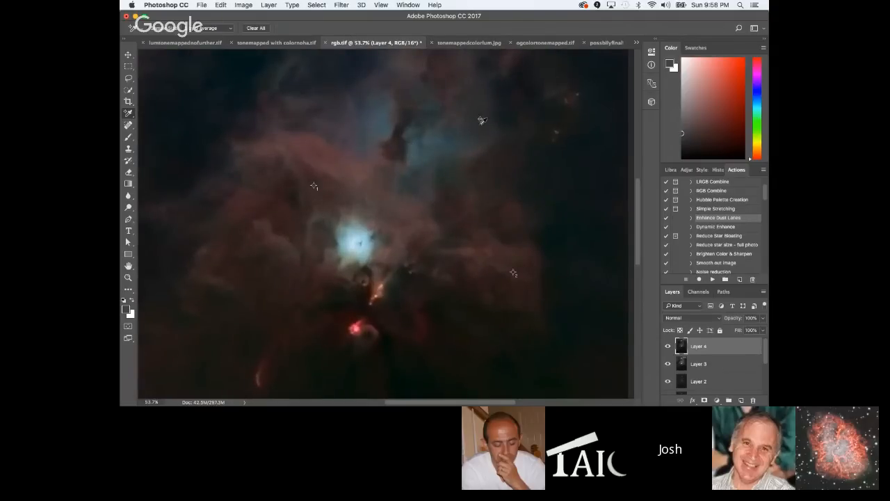
scroll(487, 108, "down", 5)
scroll(510, 109, "up", 4)
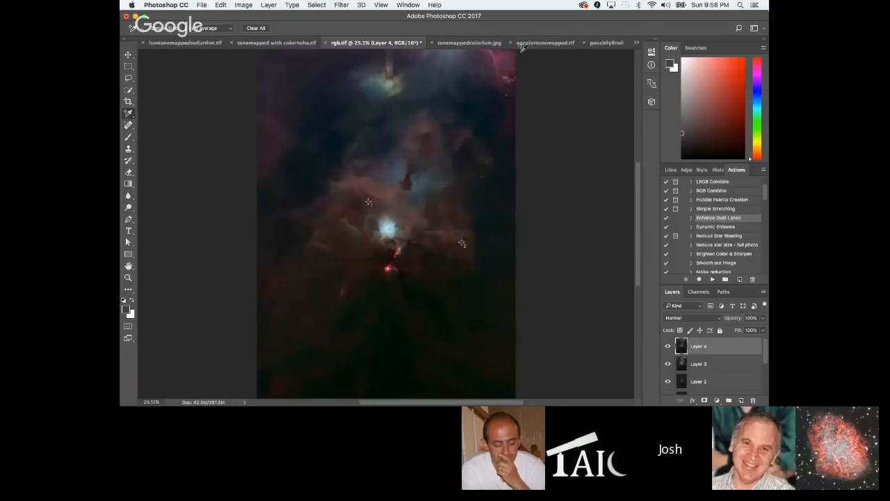
Examine color and detail in the nebula's upper area near the magenta arc, and compare it with the central core region.
scroll(567, 143, "up", 3)
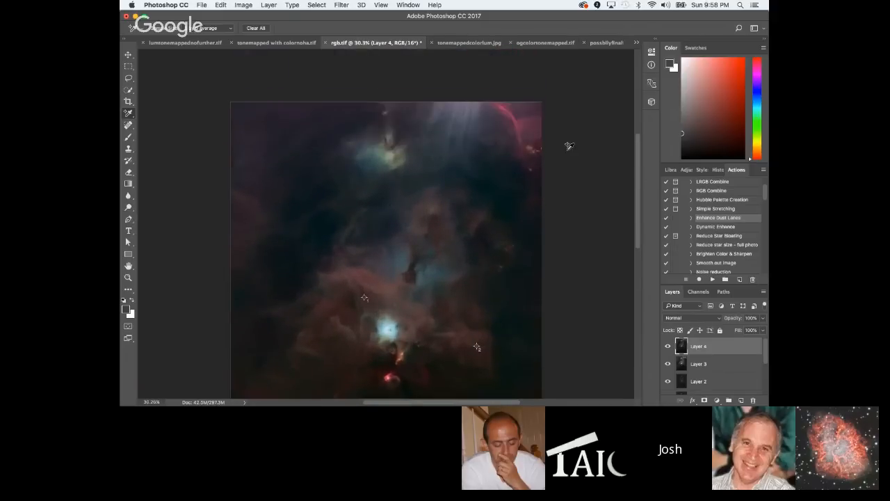
scroll(560, 132, "up", 2)
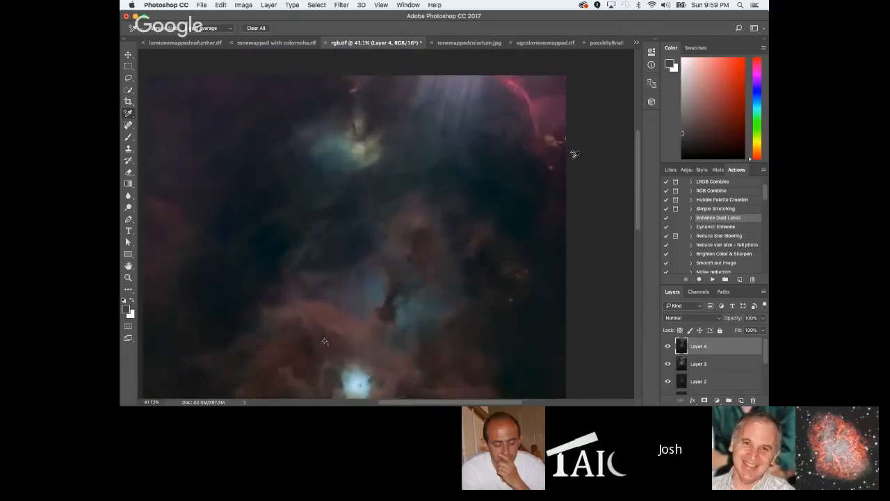
scroll(576, 153, "up", 4)
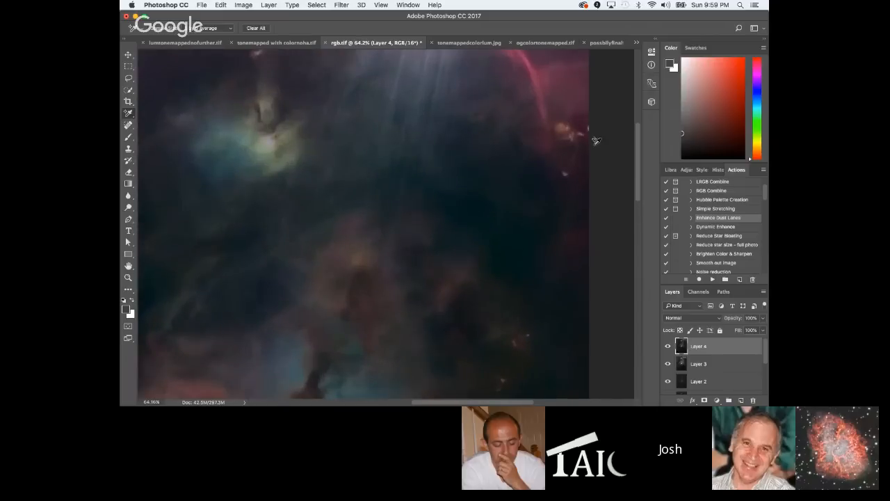
scroll(577, 165, "down", 4)
scroll(512, 200, "down", 3)
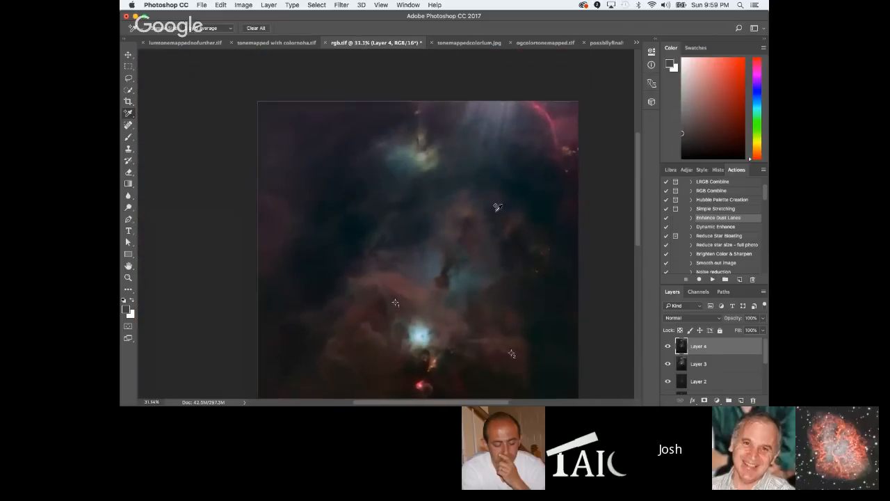
scroll(430, 265, "up", 2)
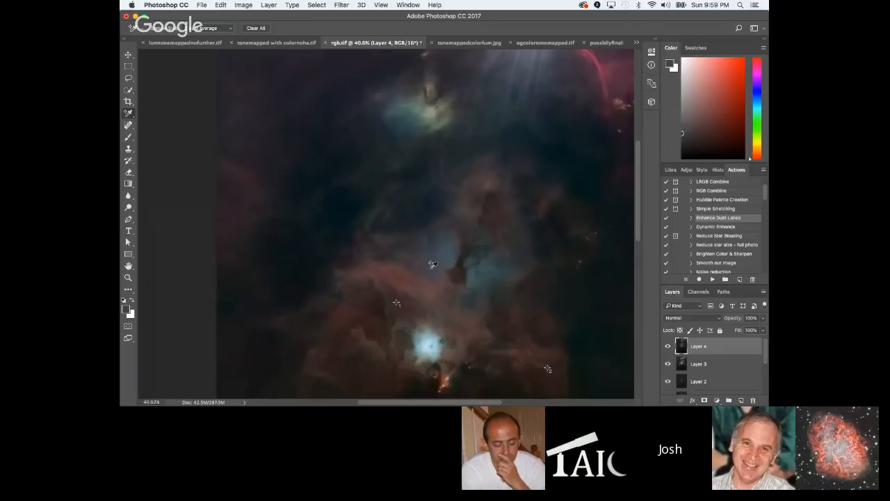
scroll(434, 271, "down", 3)
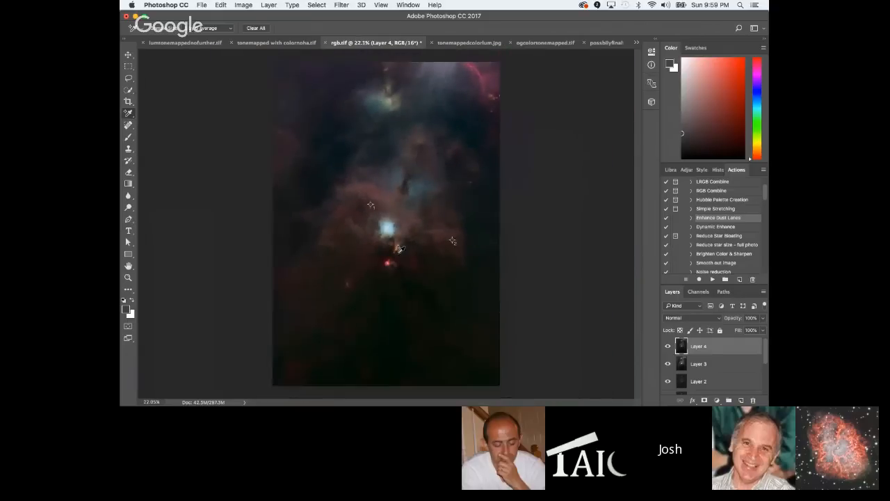
scroll(397, 247, "up", 1)
scroll(413, 215, "up", 2)
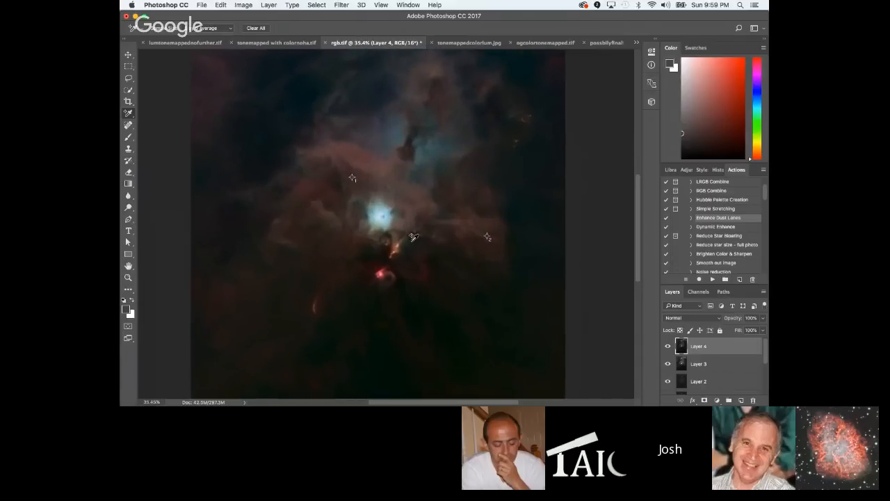
scroll(413, 238, "up", 2)
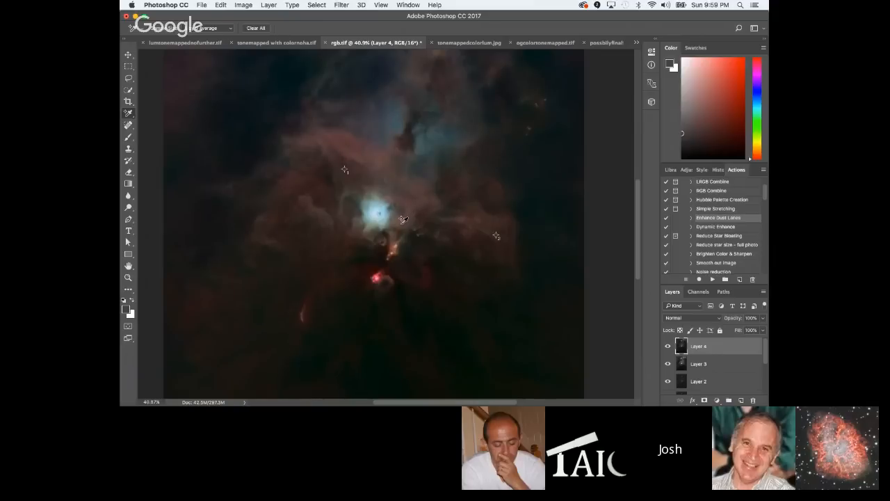
scroll(393, 217, "up", 1)
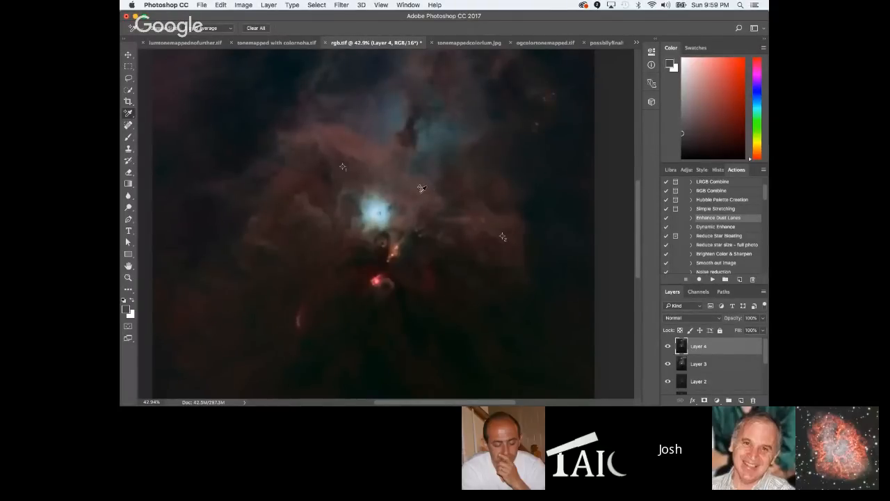
Examine the nebula's bright core and the surrounding dust clouds in rgb.tif at several magnifications.
scroll(422, 187, "up", 2)
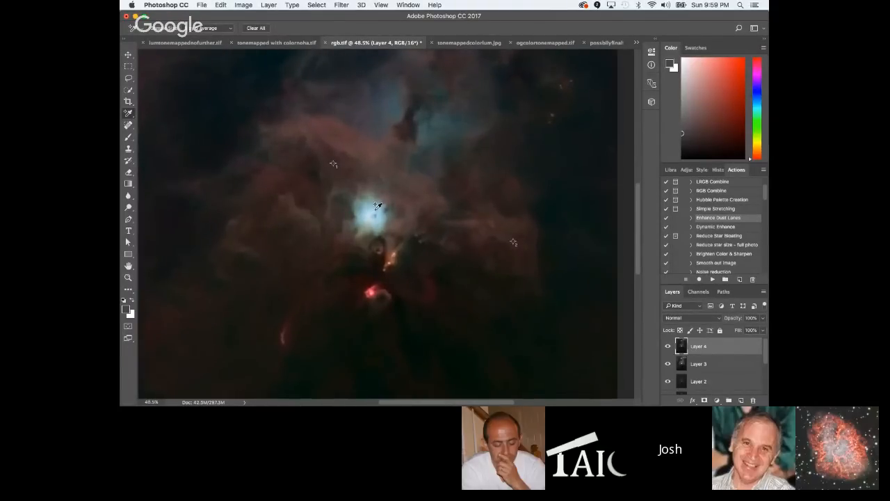
scroll(386, 203, "down", 2)
scroll(396, 201, "down", 2)
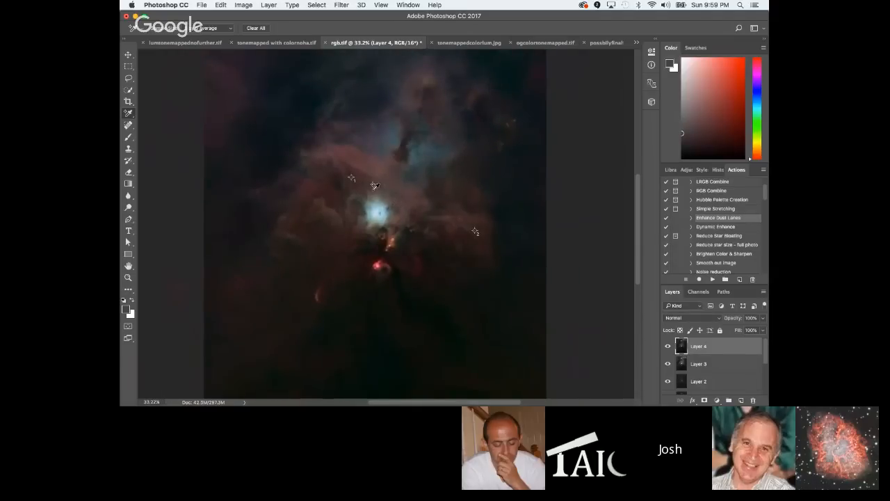
scroll(375, 185, "down", 3)
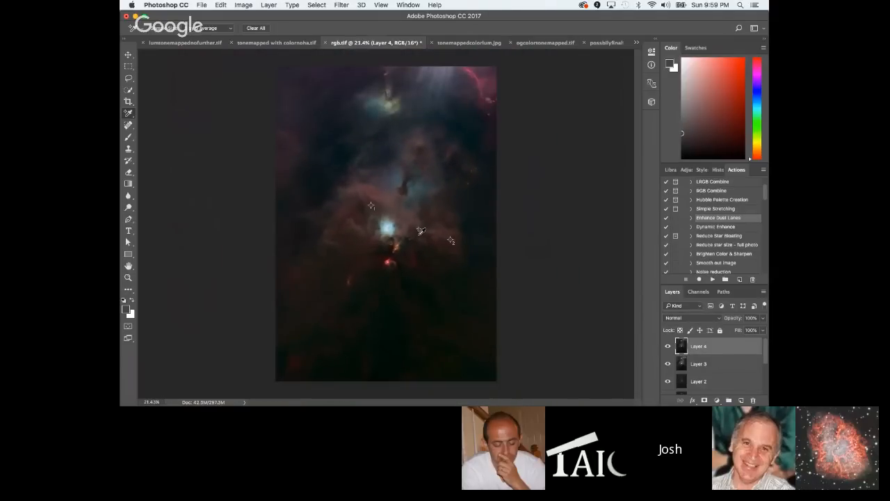
scroll(510, 234, "up", 3)
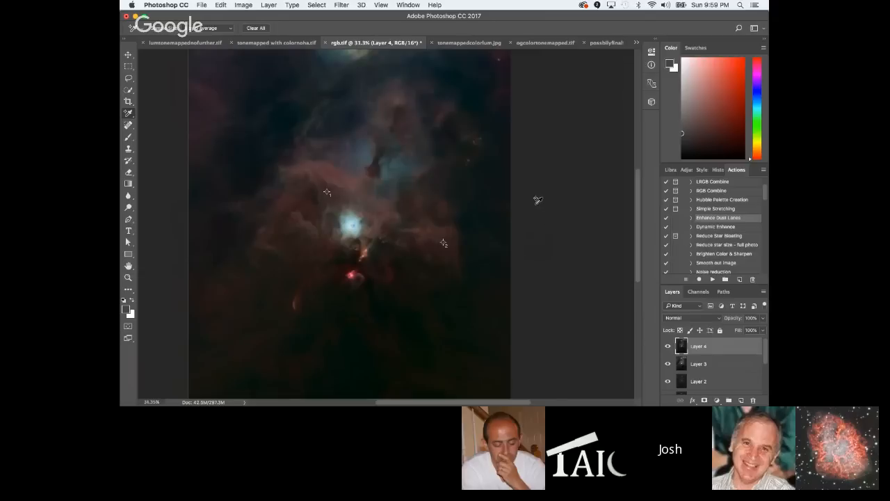
scroll(537, 201, "up", 2)
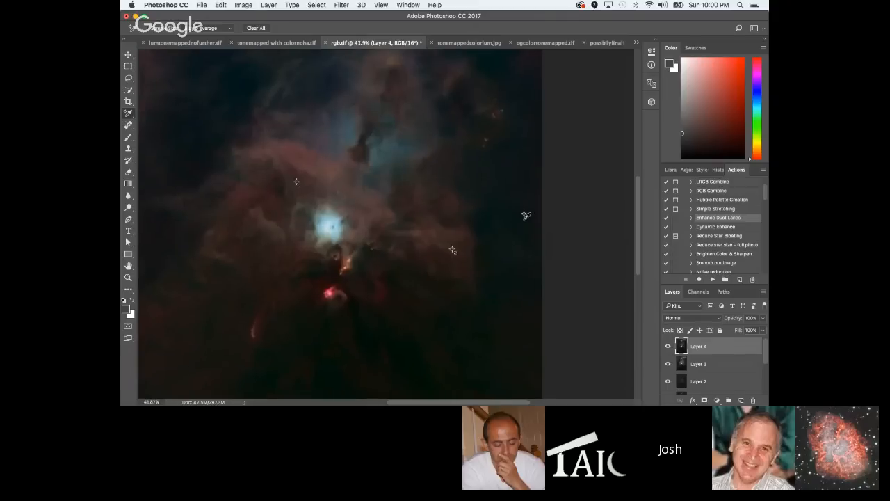
scroll(527, 215, "down", 2)
scroll(524, 216, "up", 1)
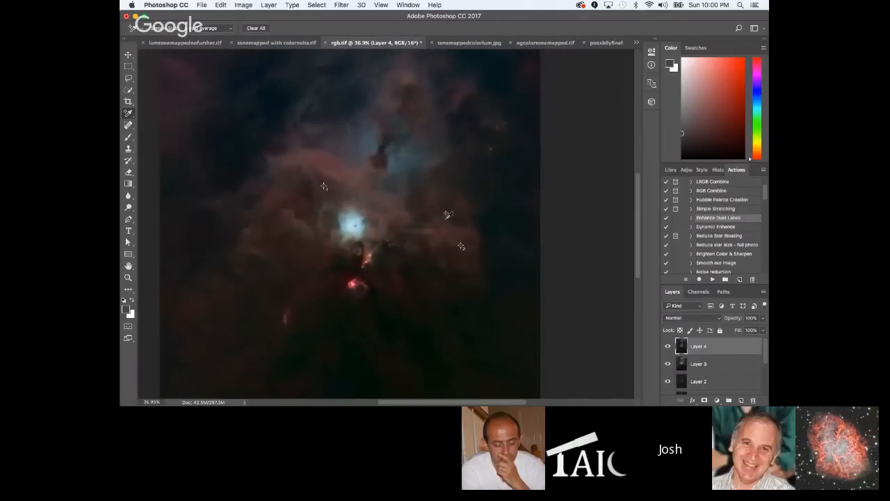
scroll(515, 216, "up", 1)
scroll(514, 216, "up", 1)
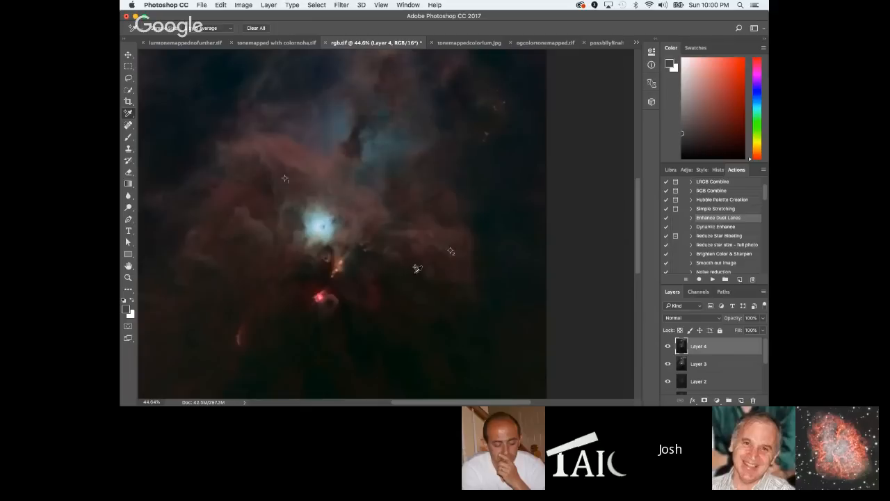
scroll(505, 212, "down", 5)
scroll(507, 206, "up", 3)
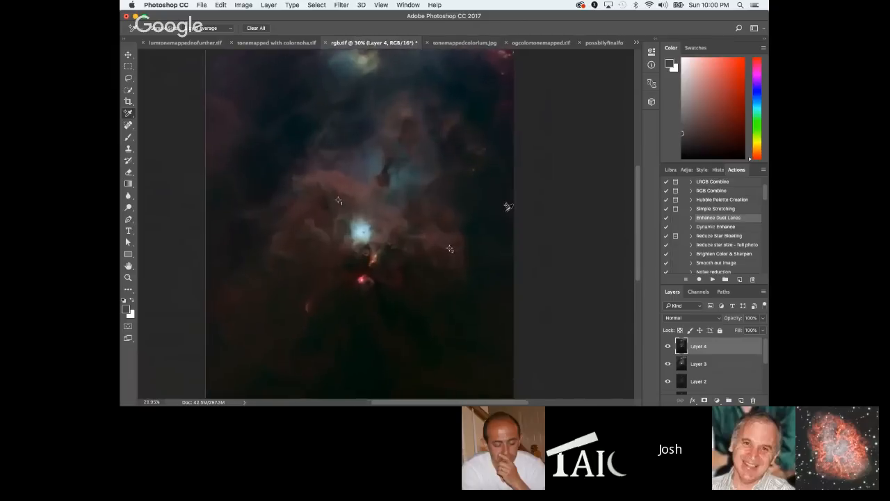
scroll(507, 206, "up", 3)
scroll(487, 204, "down", 4)
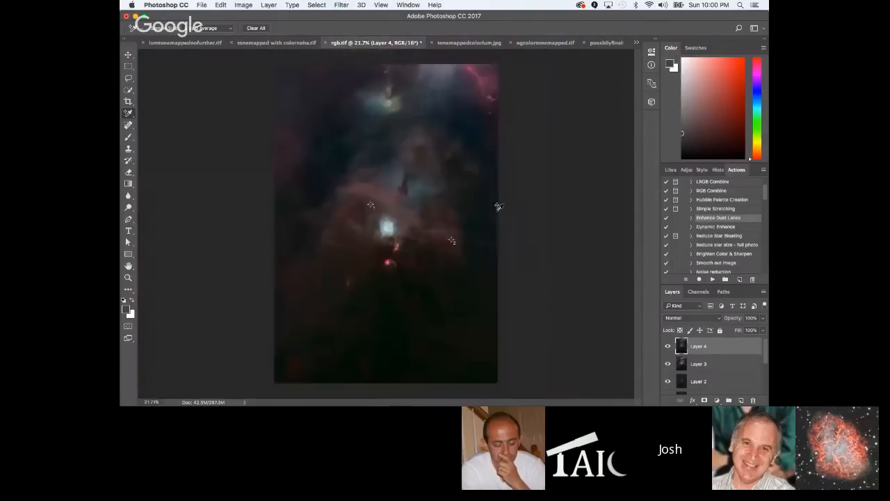
scroll(499, 206, "up", 4)
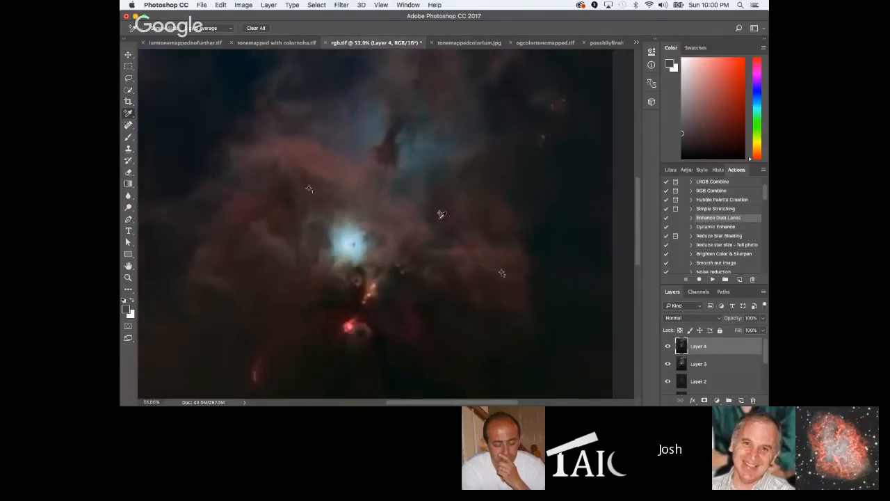
scroll(440, 214, "down", 2)
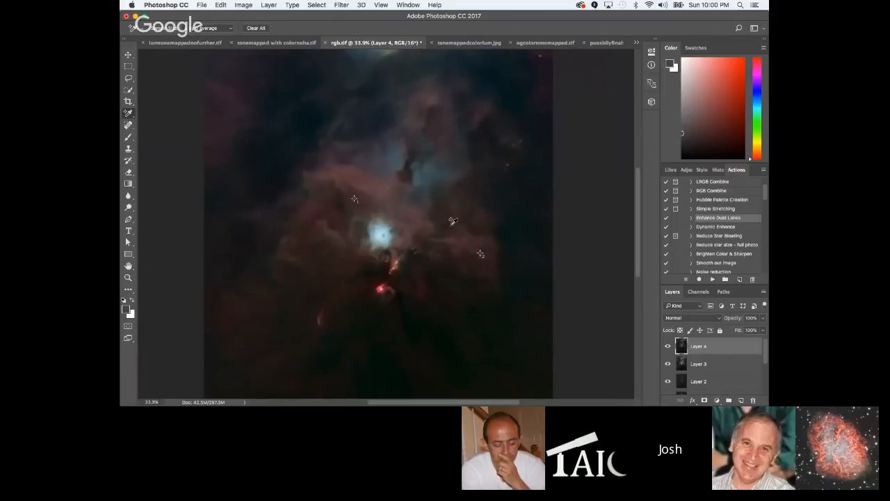
scroll(457, 219, "down", 2)
scroll(457, 219, "up", 1)
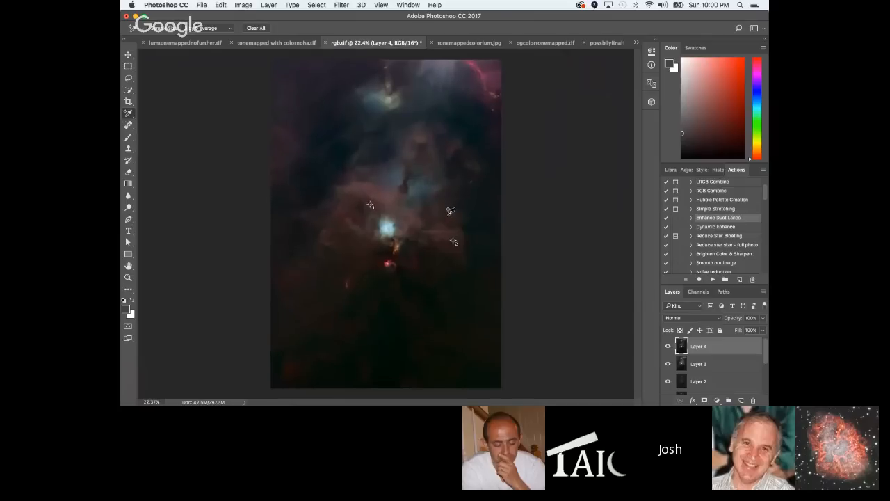
scroll(450, 210, "up", 1)
scroll(387, 215, "up", 1)
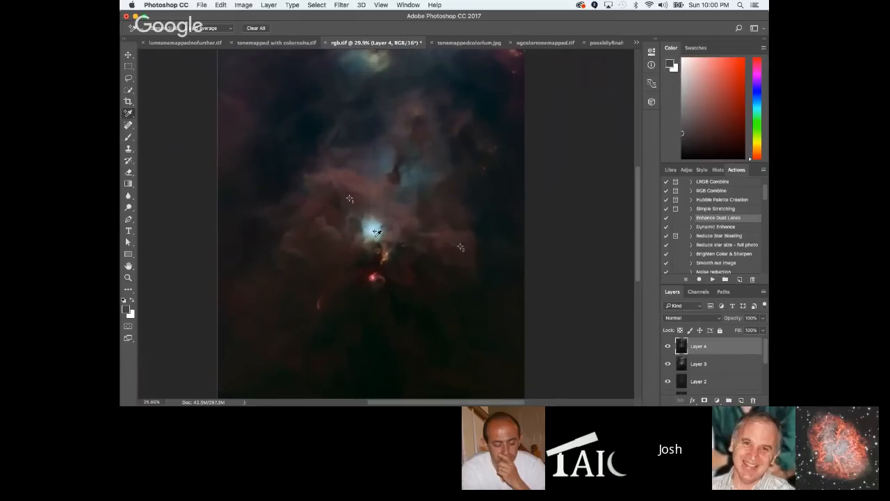
scroll(429, 215, "up", 1)
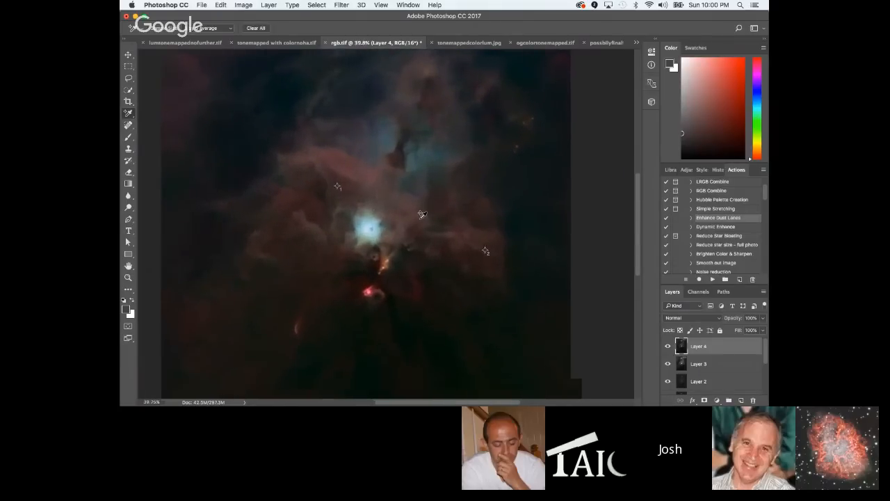
scroll(344, 205, "up", 1)
scroll(343, 205, "up", 1)
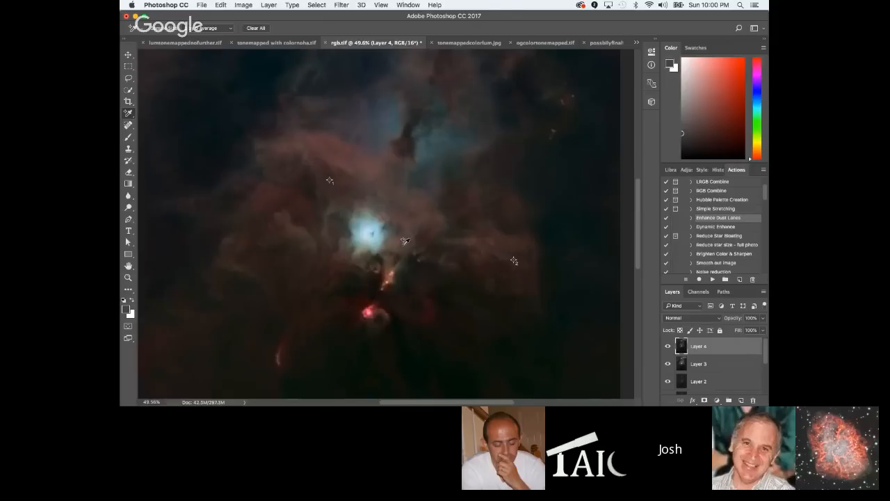
scroll(470, 247, "down", 1)
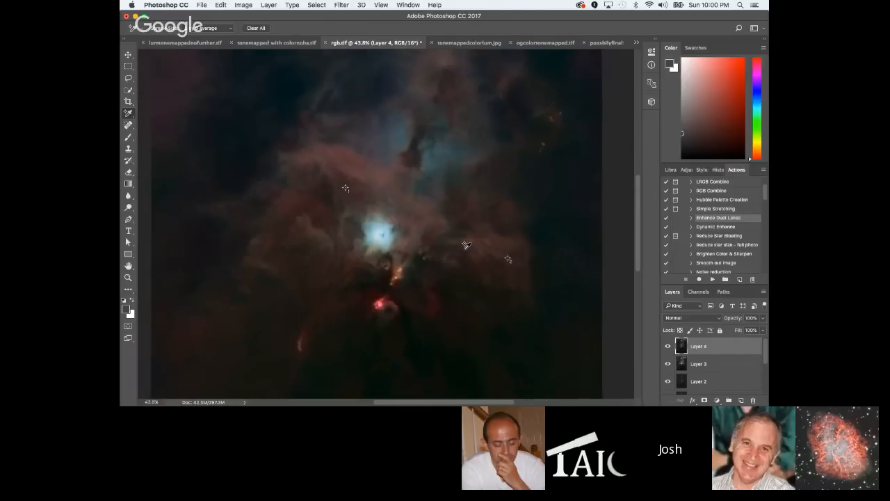
scroll(470, 247, "down", 1)
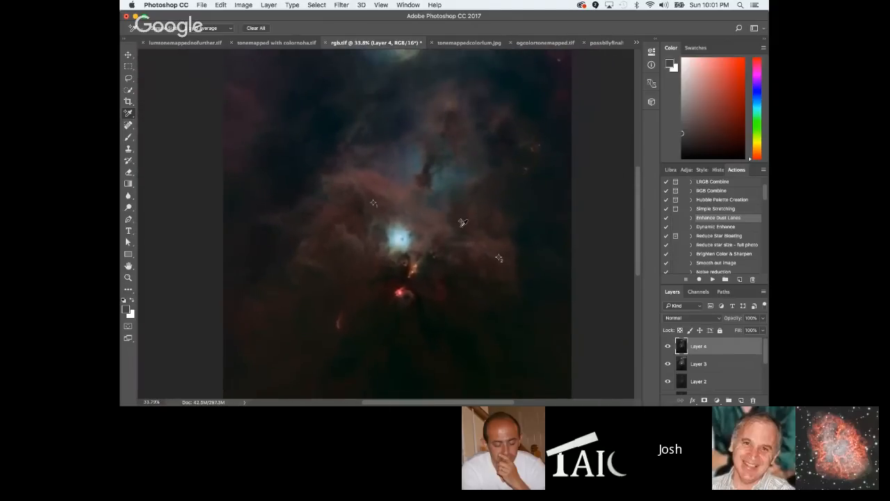
scroll(426, 230, "up", 3)
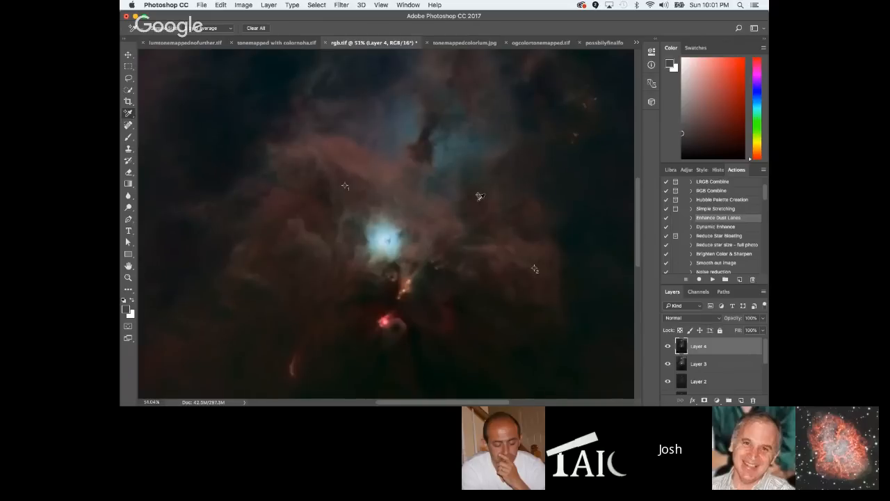
scroll(481, 197, "down", 3)
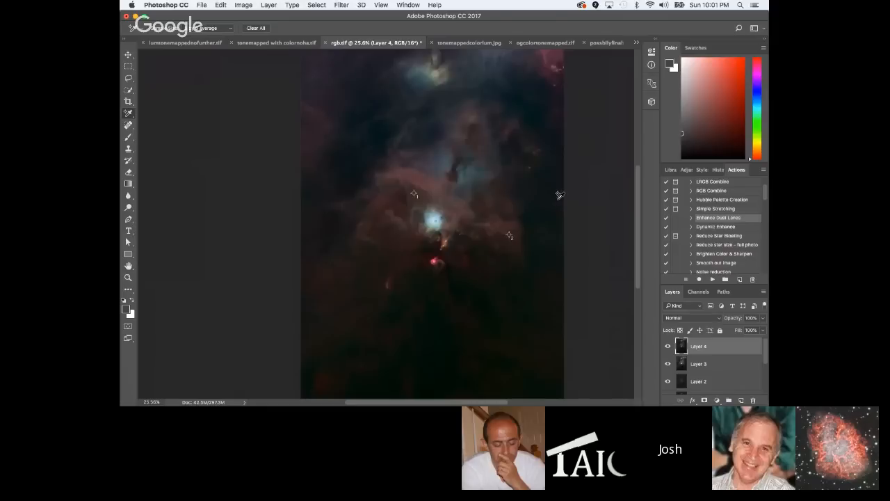
scroll(560, 195, "up", 1)
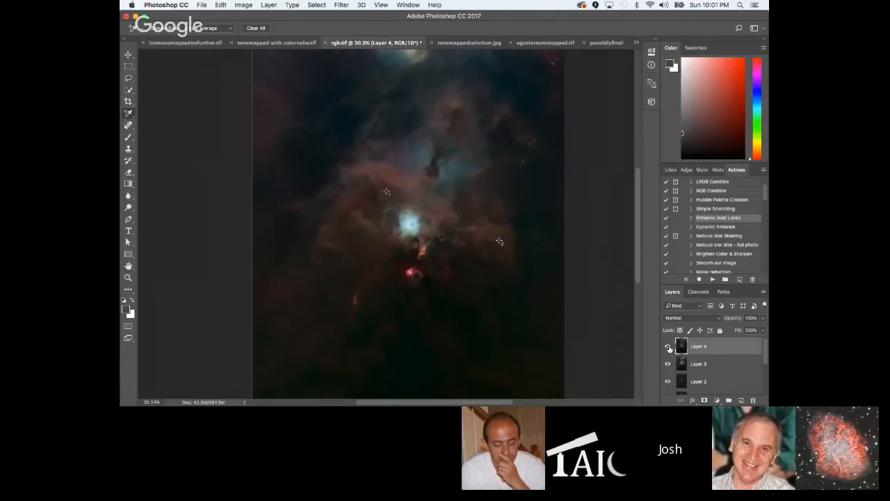
Hide Layer 4 and Layer 3 and paste a merged copy of the whole visible image as a new layer above Layer 2.
left_click(668, 346)
left_click(668, 364)
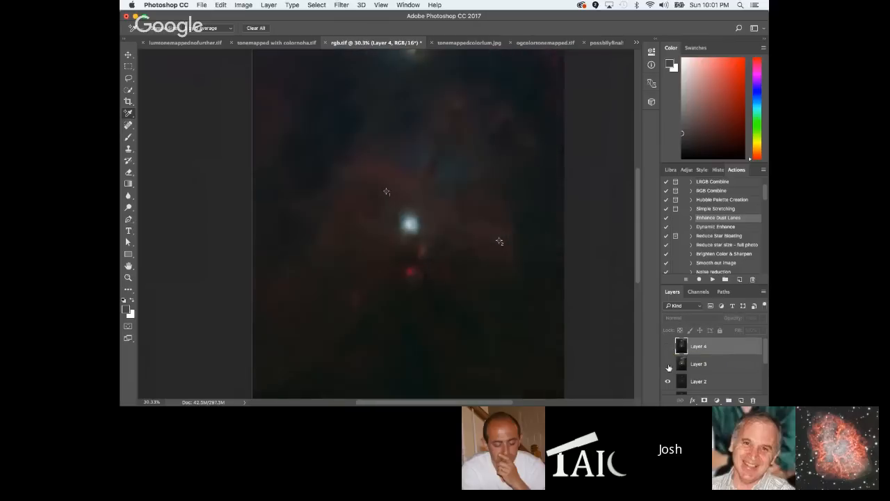
left_click(700, 382)
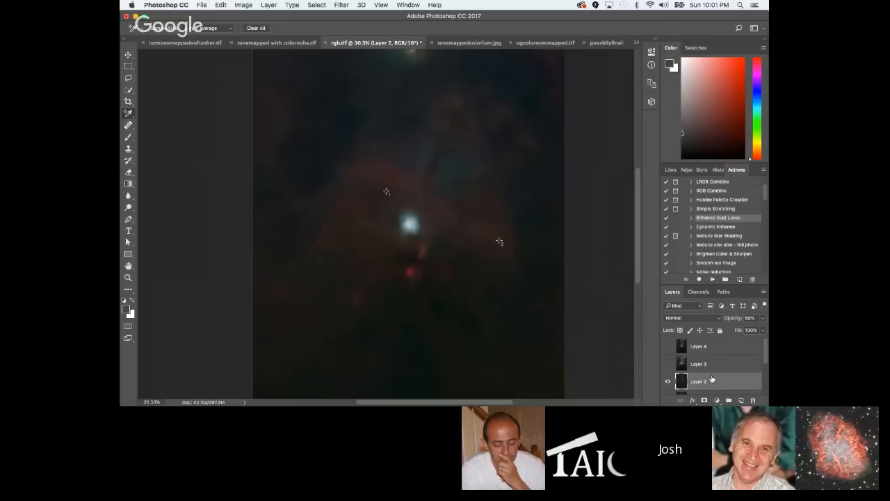
left_click(324, 4)
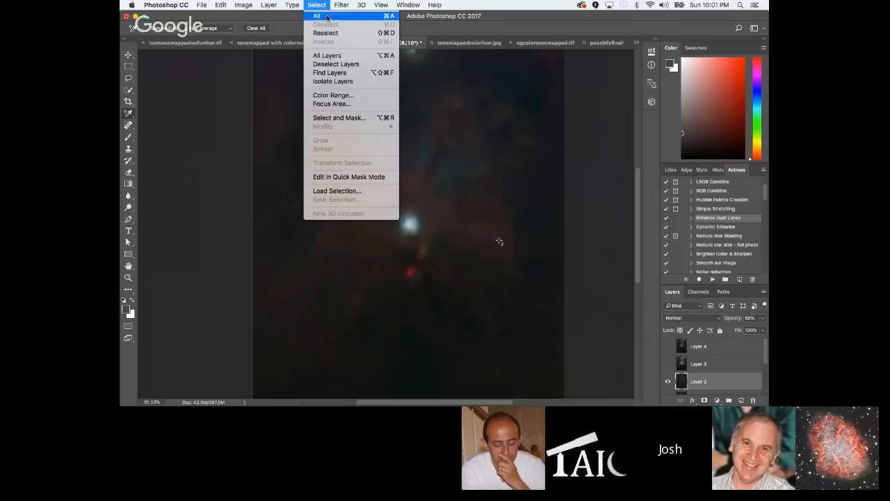
left_click(326, 15)
left_click(222, 4)
mouse_move(234, 77)
left_click(349, 78)
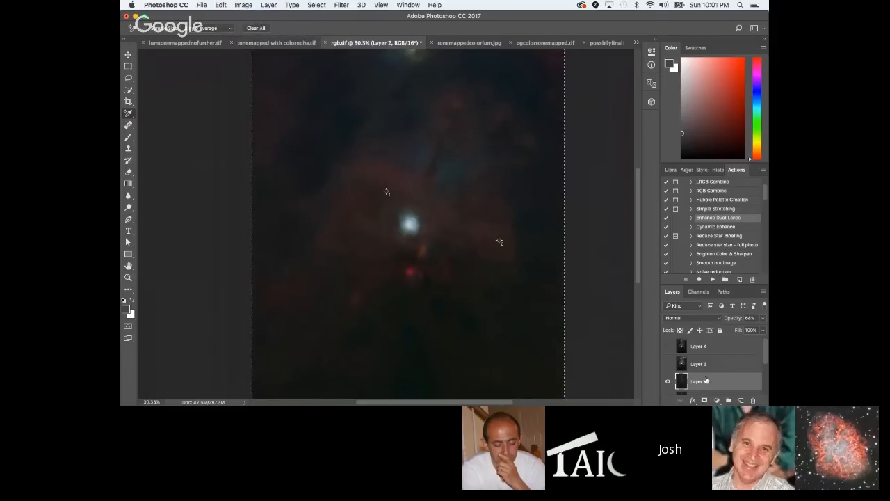
key("super+v")
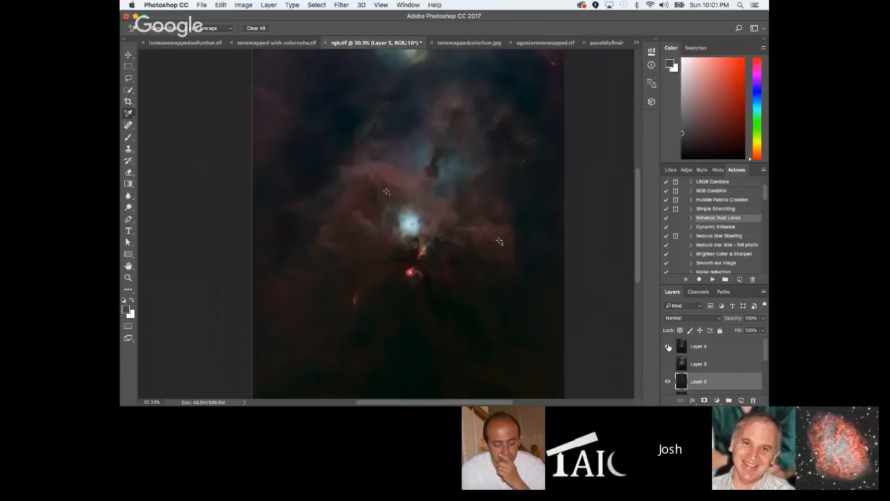
Show Layer 3 with Layer 4 hidden and place a third color sampler on the cloud just above the bright core.
left_click(668, 346)
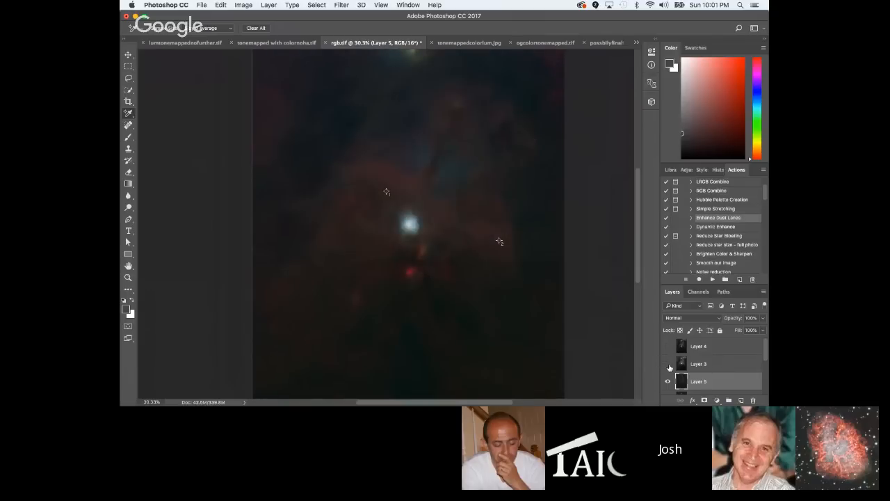
left_click(667, 364)
left_click(668, 364)
scroll(402, 188, "up", 2)
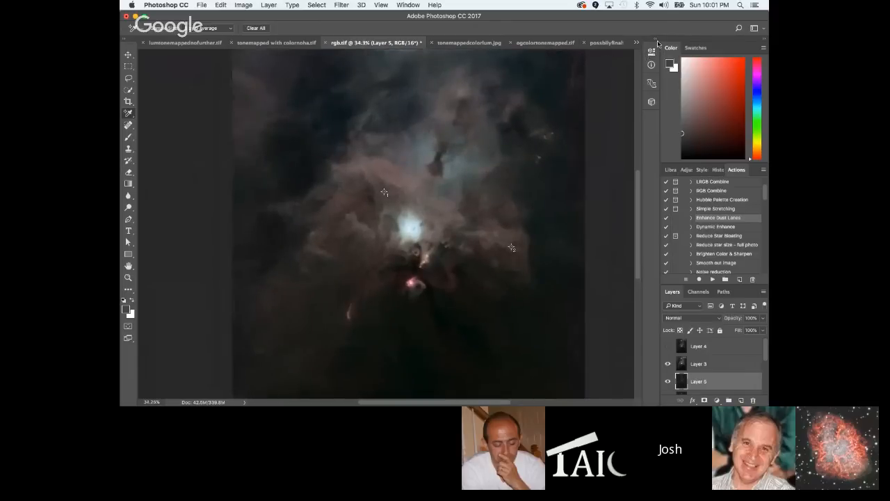
left_click(409, 192)
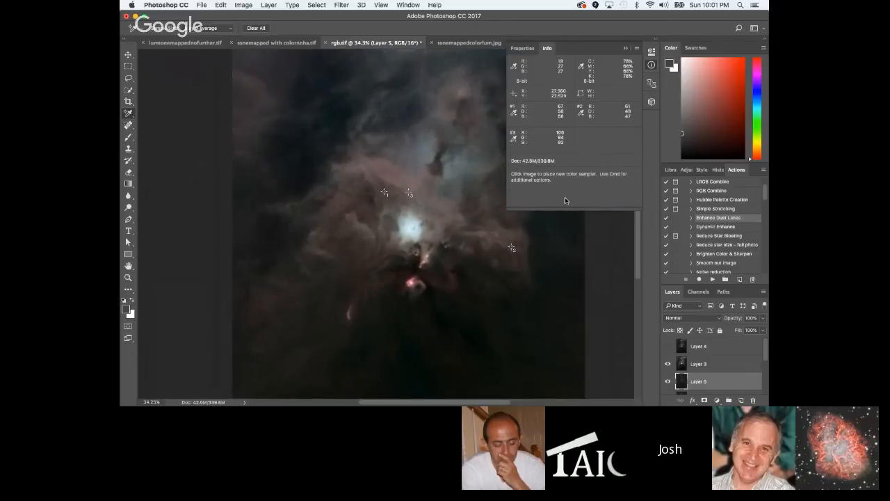
Compare the sampler readings with Layer 3 hidden and shown, and set Layer 3's blend mode to Normal.
left_click(668, 363)
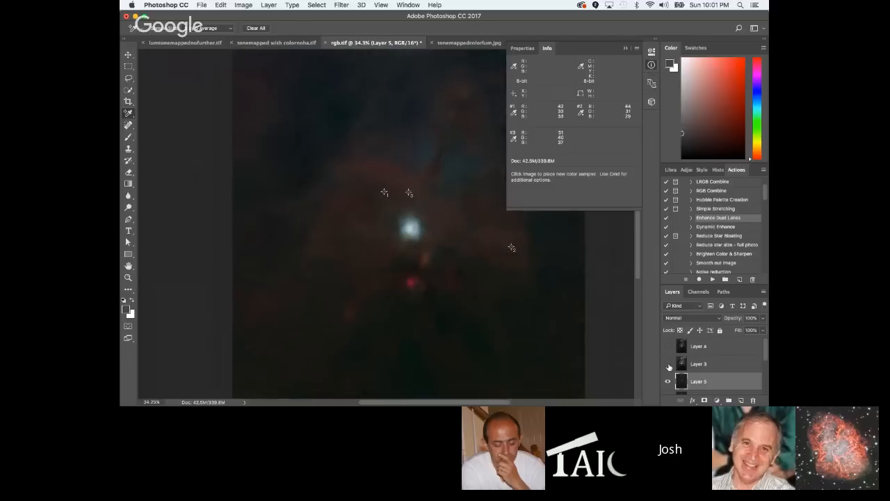
left_click(668, 364)
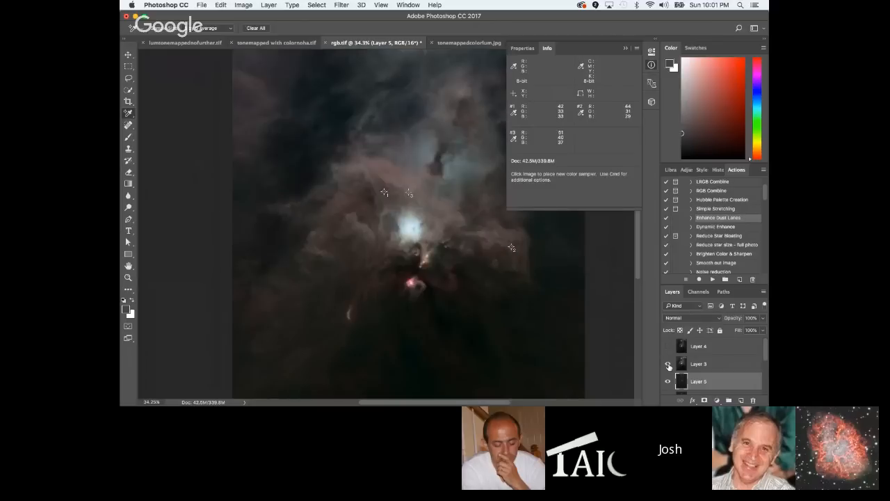
left_click(699, 362)
left_click(695, 319)
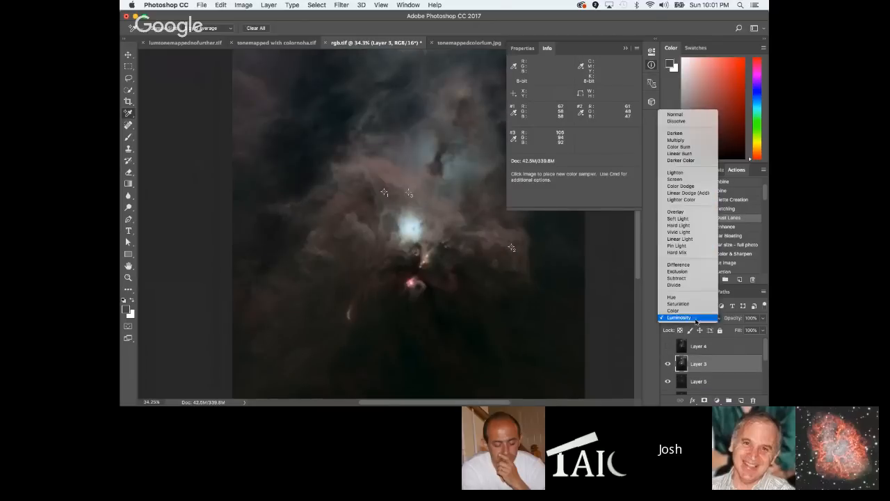
left_click(676, 114)
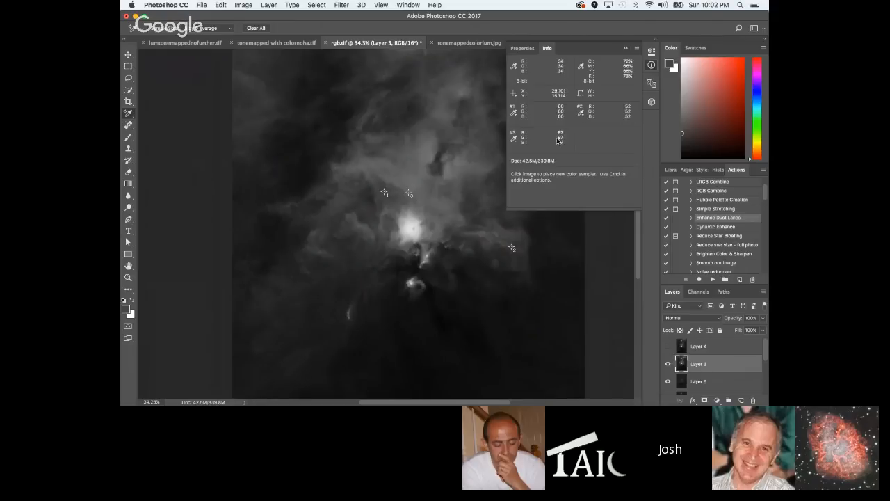
With Layer 3 hidden, brighten Layer 5 using Levels with a midtone value of 1.22, and show Layer 3 again.
left_click(667, 364)
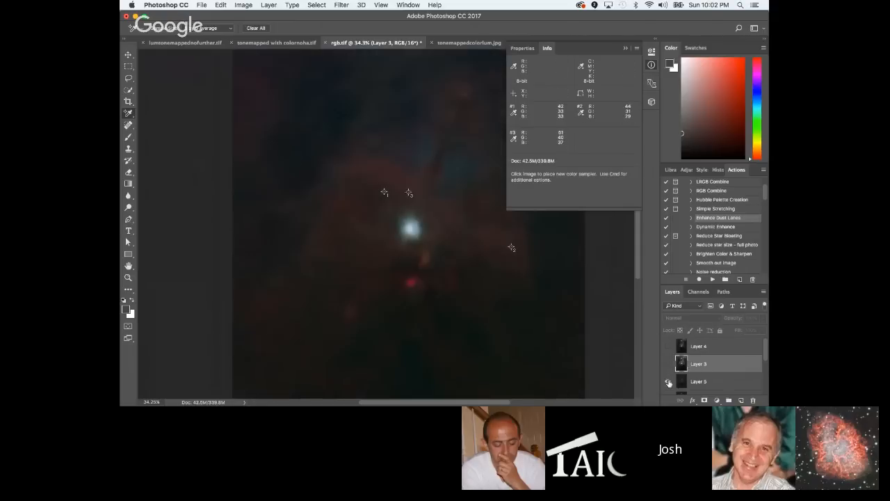
left_click(701, 382)
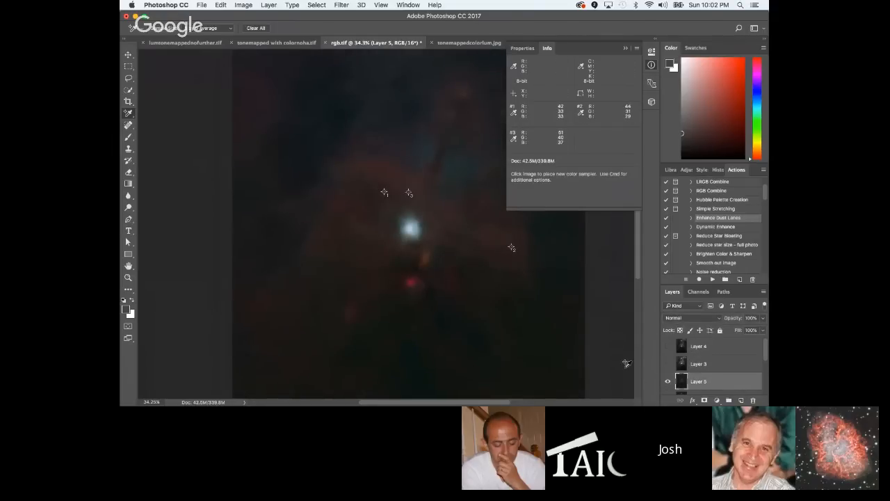
key("super+l")
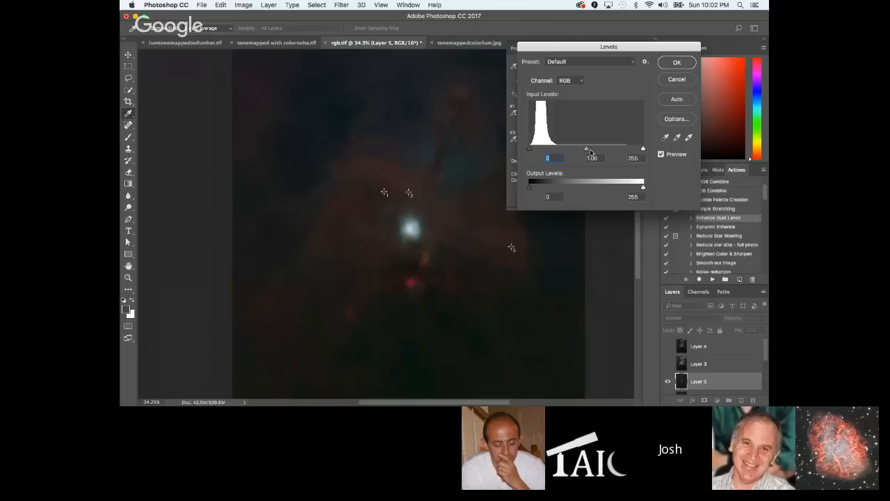
left_click_drag(585, 44, 278, 78)
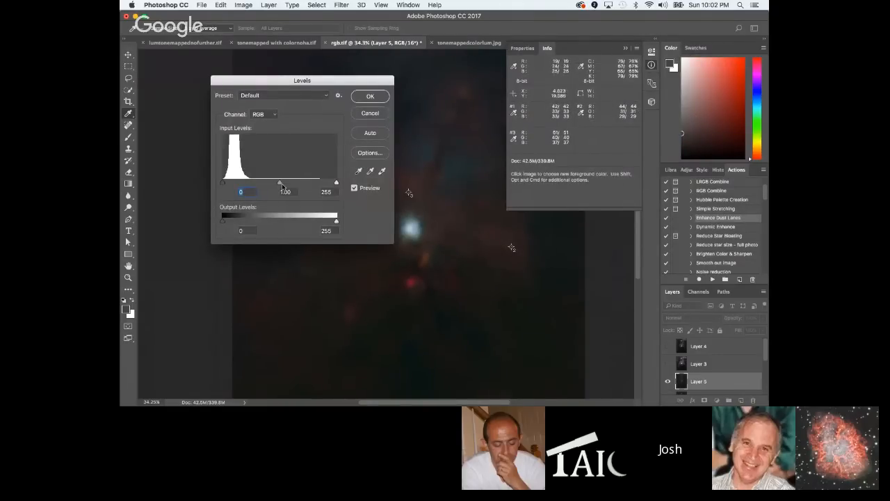
left_click_drag(280, 184, 261, 186)
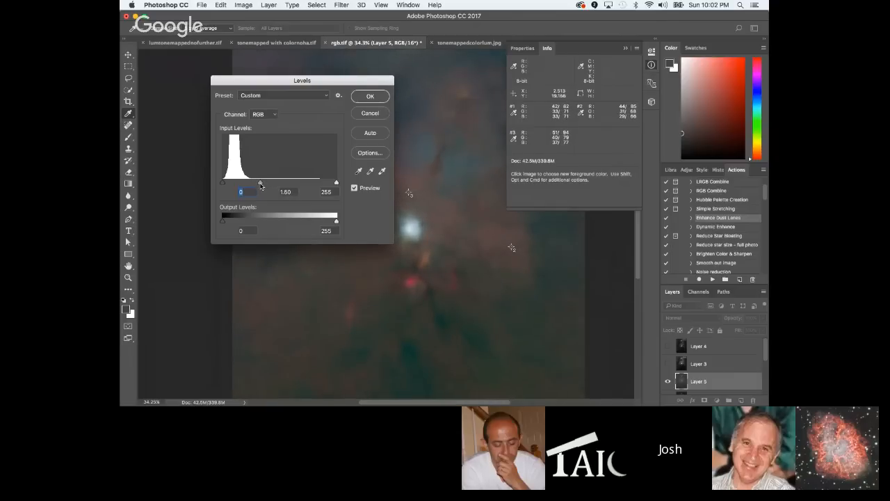
left_click_drag(261, 186, 271, 186)
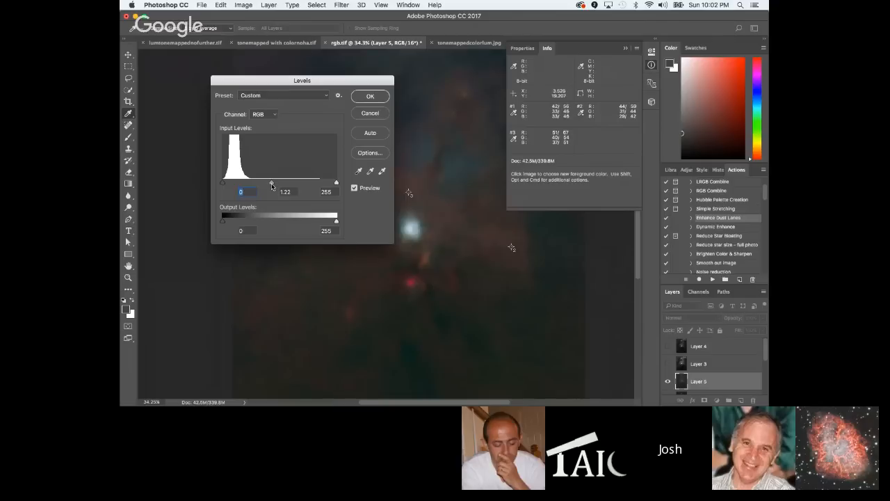
key("Tab")
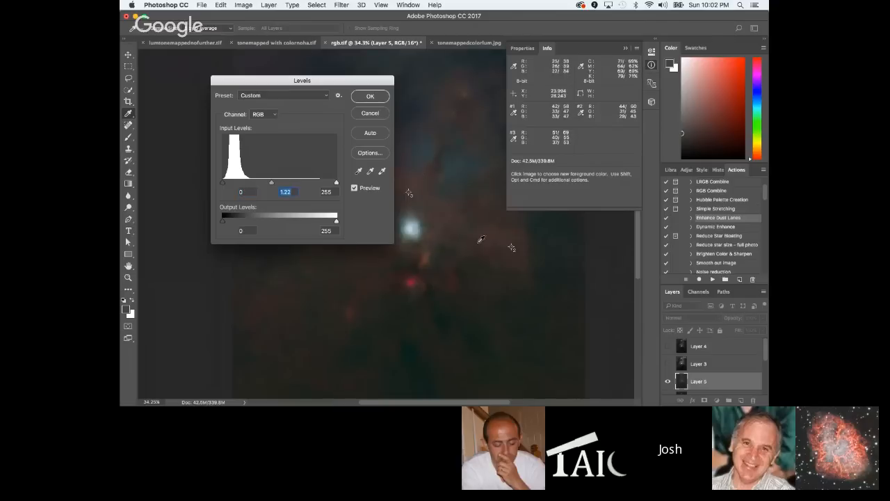
left_click(370, 97)
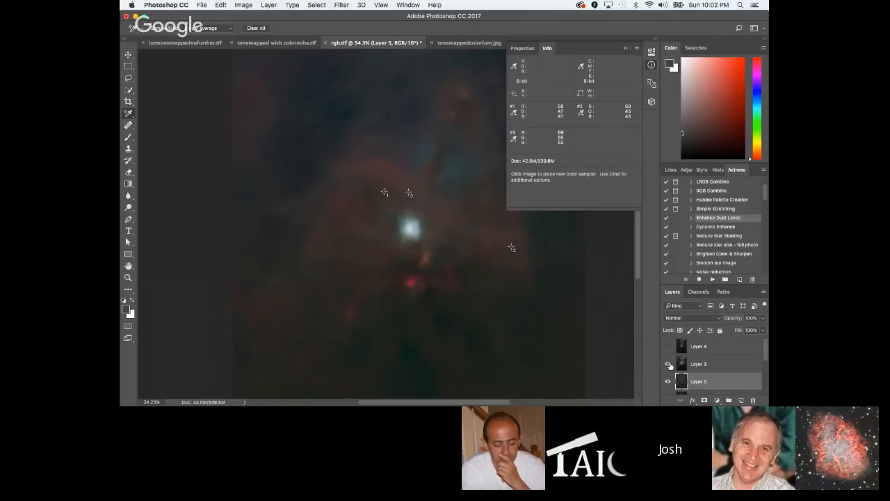
left_click(668, 363)
left_click(692, 318)
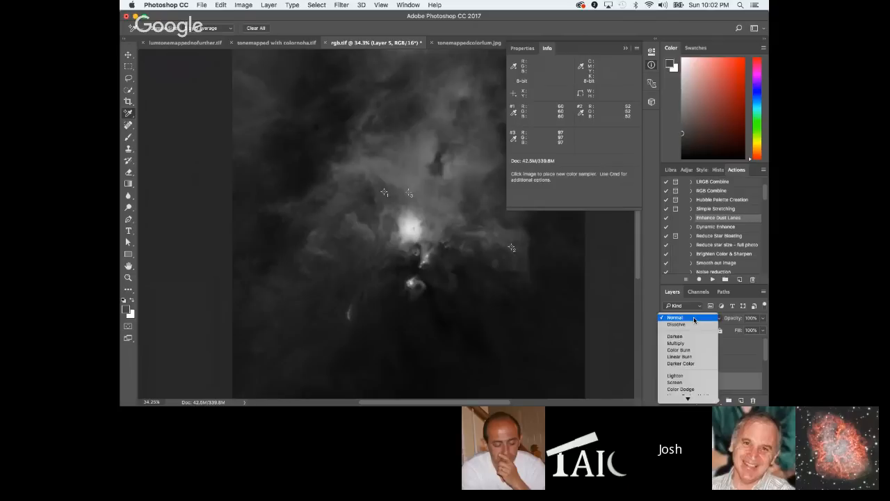
left_click(681, 398)
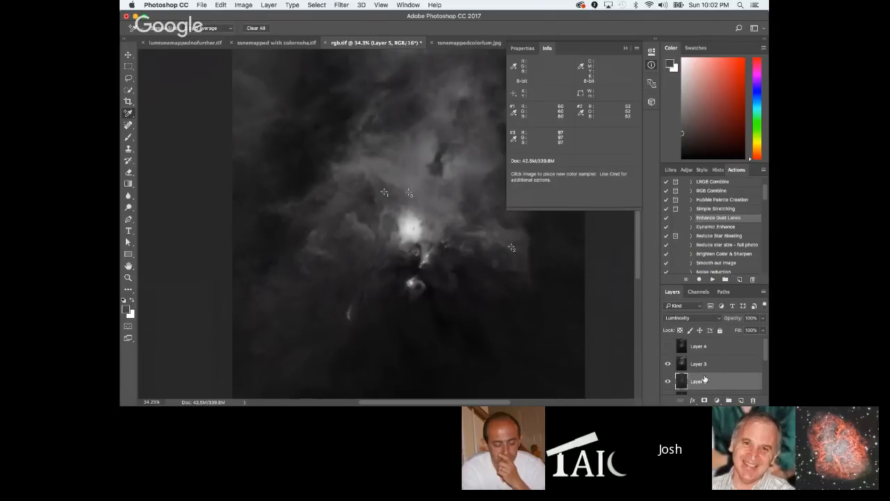
left_click(708, 319)
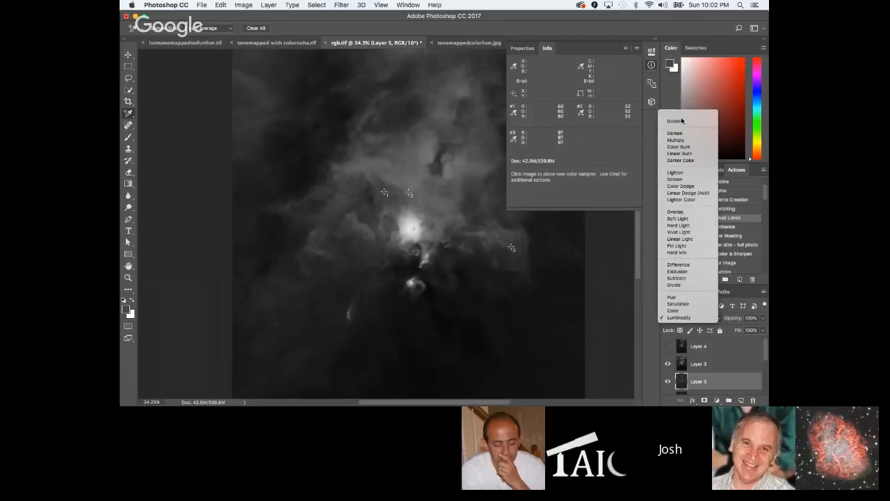
left_click(689, 113)
Set Layer 3's blend mode to Luminosity.
left_click(706, 363)
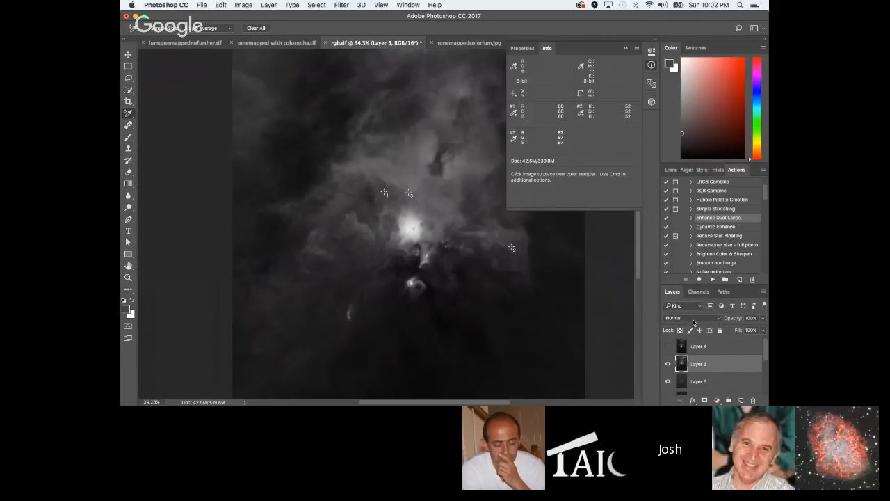
left_click(693, 320)
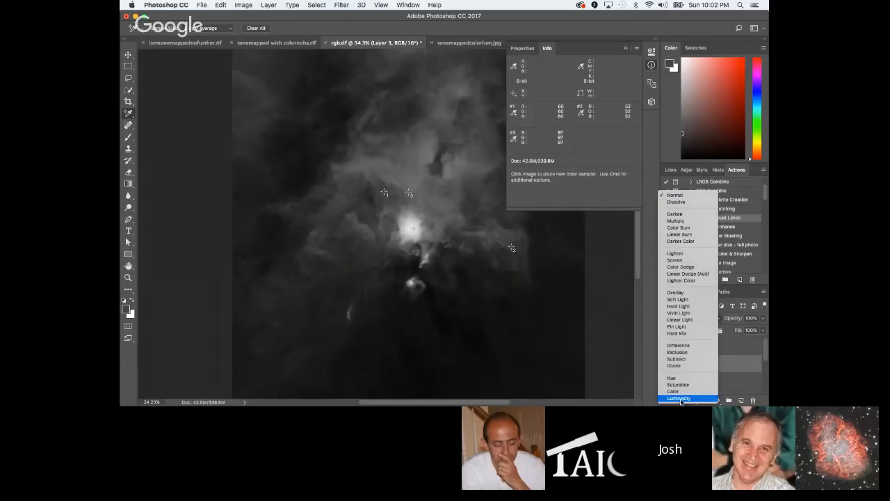
left_click(681, 398)
Compare the nebula with Layer 4 shown and hidden, and examine its color and detail at several magnifications with Layer 4 hidden.
scroll(468, 233, "up", 1)
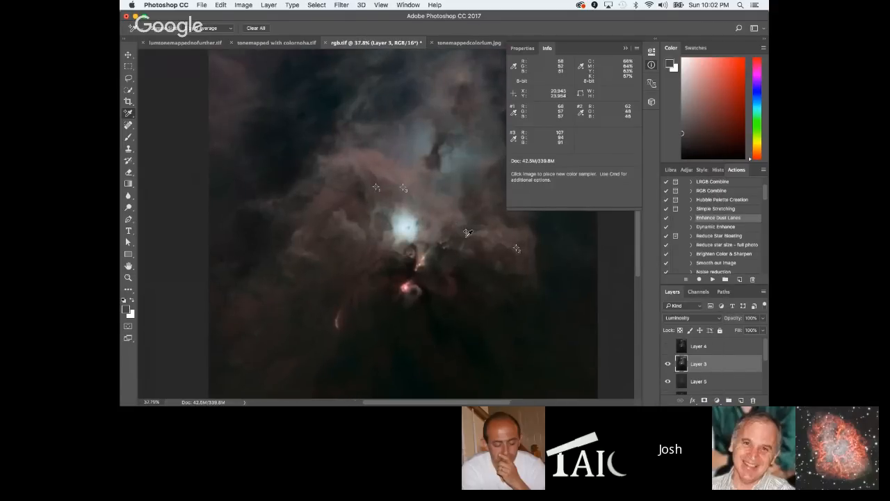
scroll(468, 233, "down", 1)
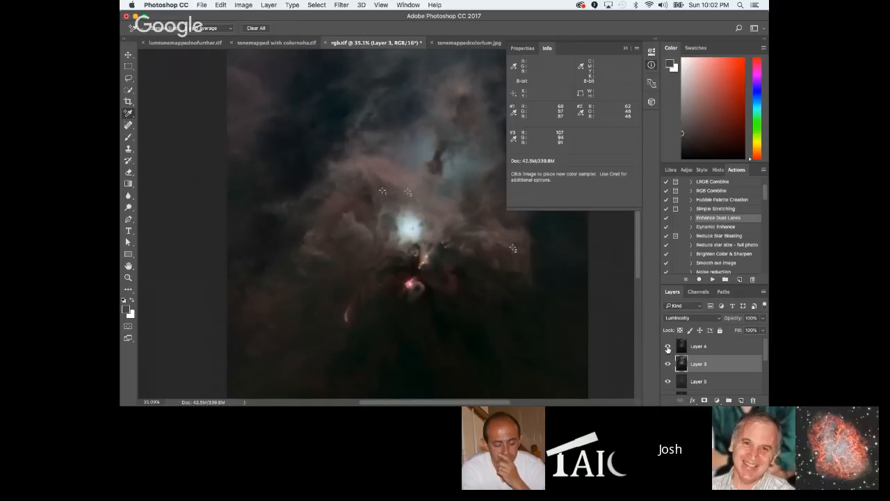
left_click(668, 348)
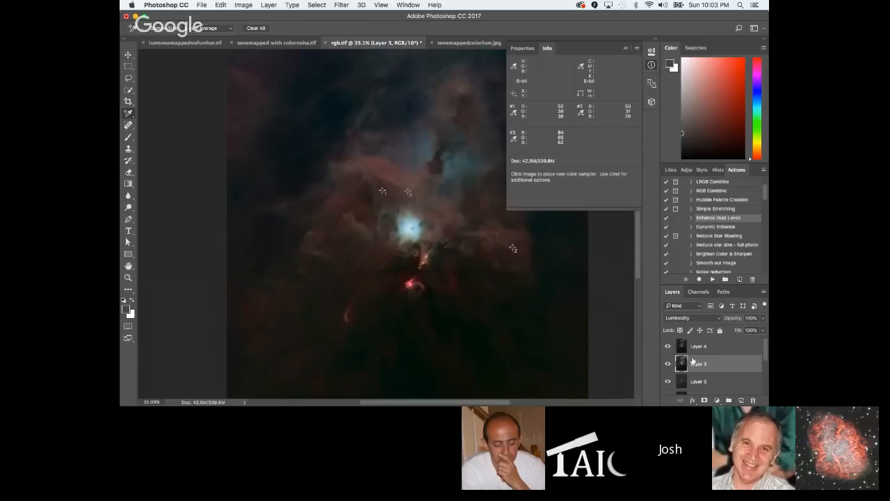
left_click(668, 346)
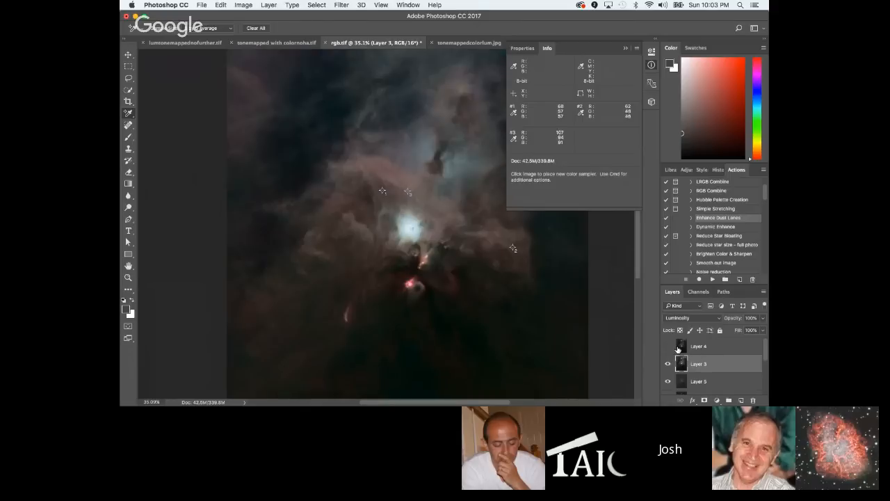
key("super+minus")
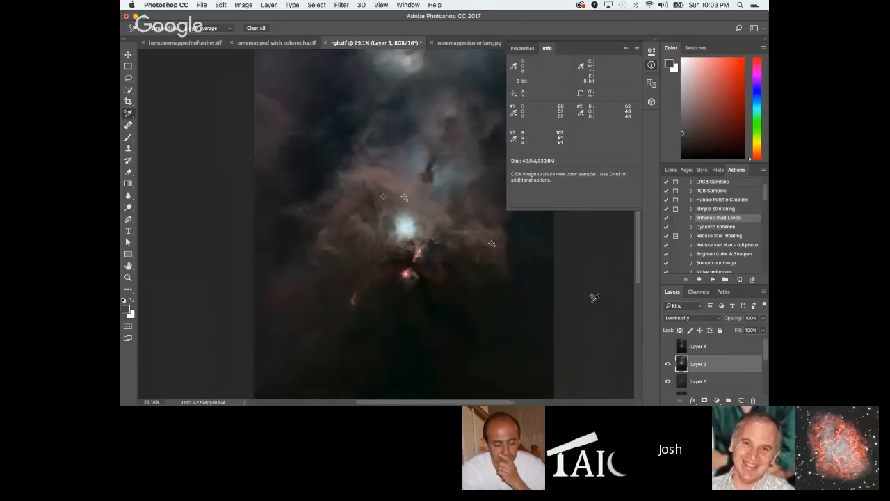
key("super+minus")
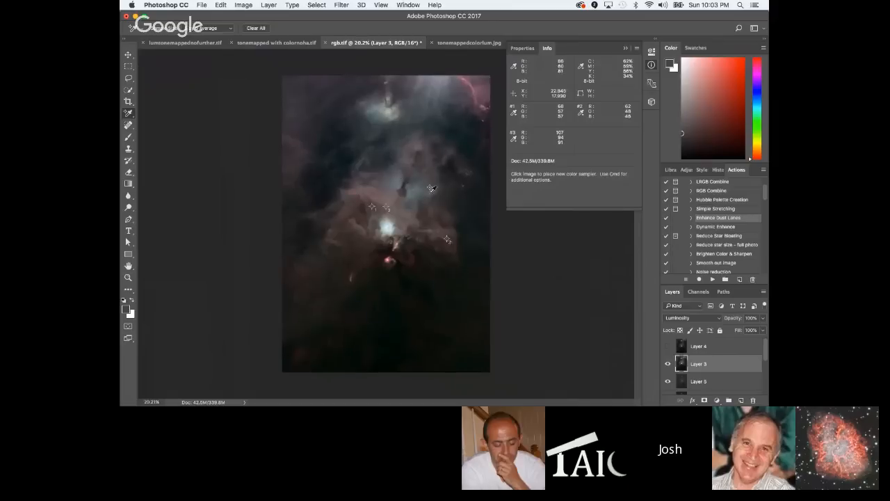
scroll(402, 170, "up", 3)
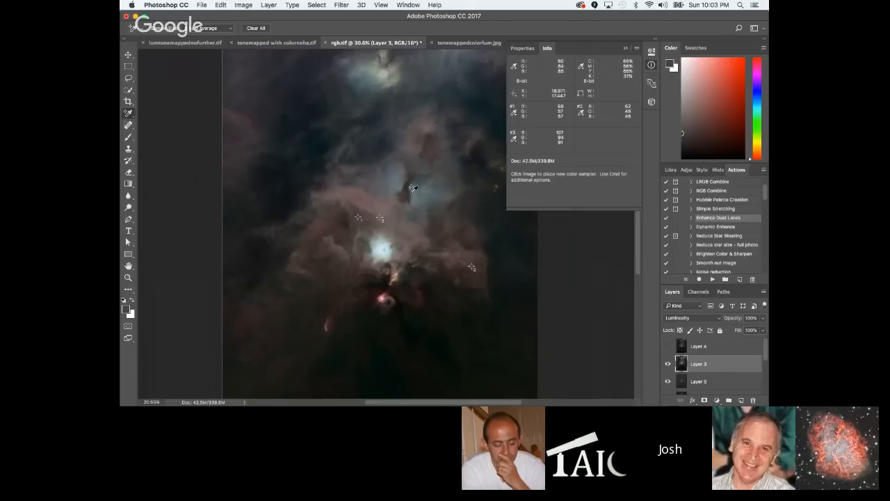
scroll(414, 188, "down", 1)
scroll(410, 178, "down", 2)
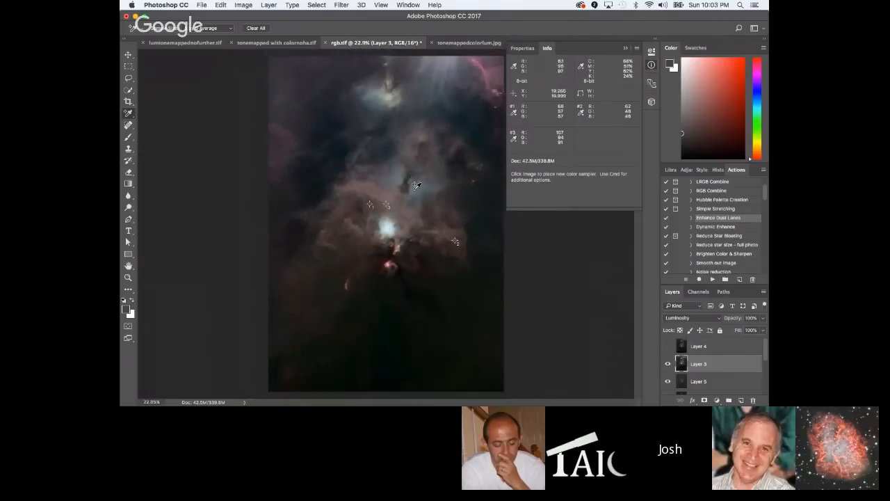
scroll(403, 160, "up", 1)
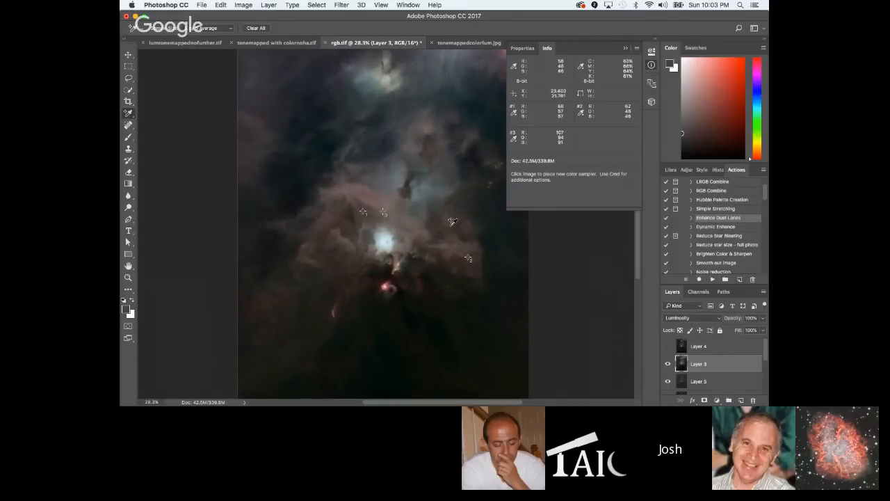
scroll(454, 222, "up", 4)
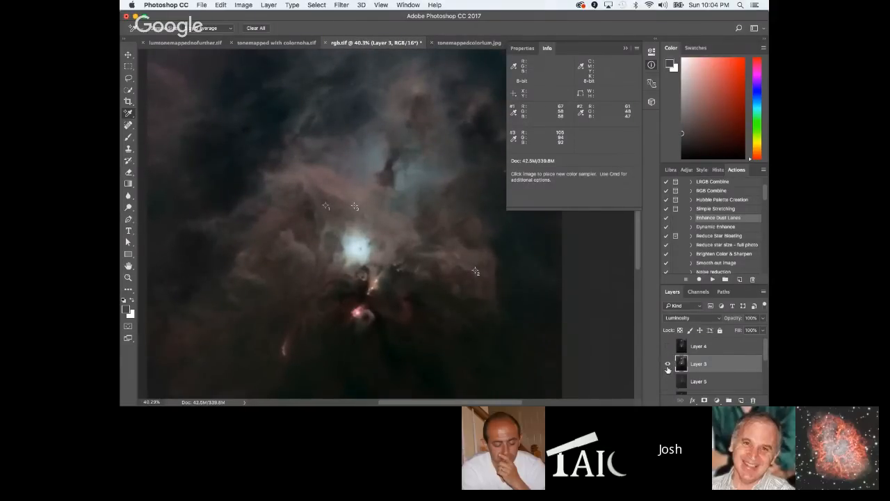
Compare the nebula with Layer 3 and Layer 5 each hidden and shown, leaving both layers visible.
left_click(668, 363)
left_click(668, 381)
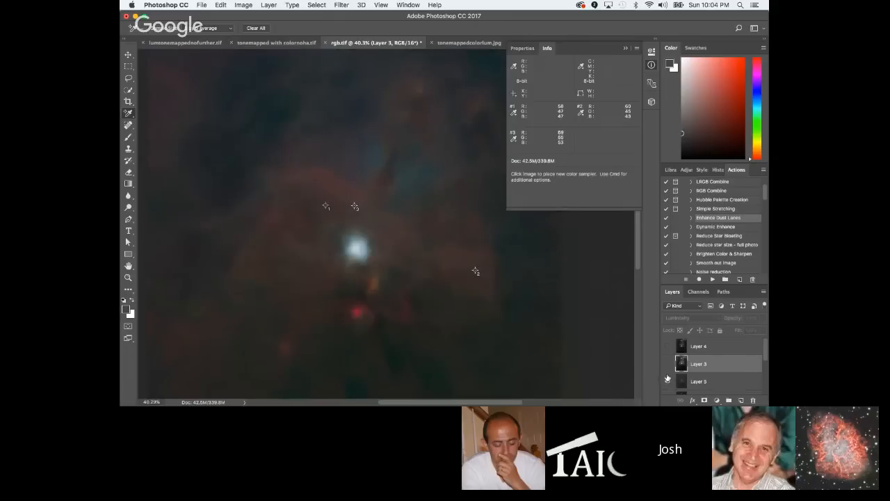
left_click(700, 382)
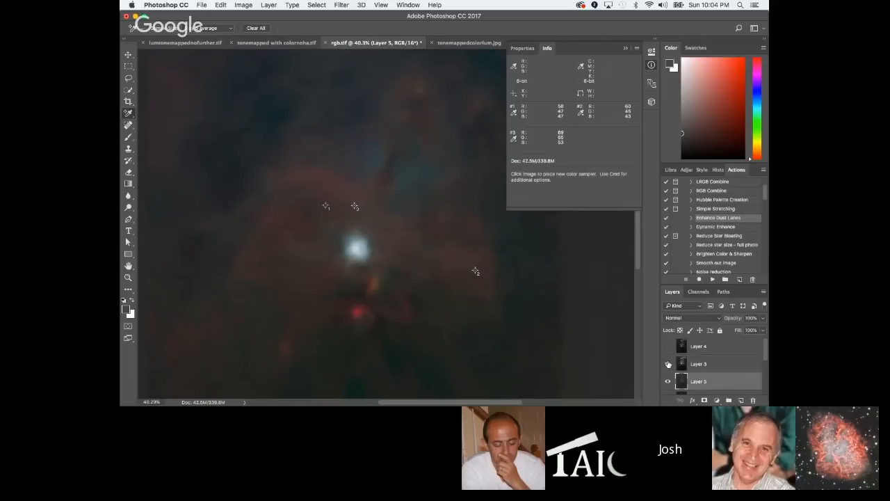
left_click(668, 382)
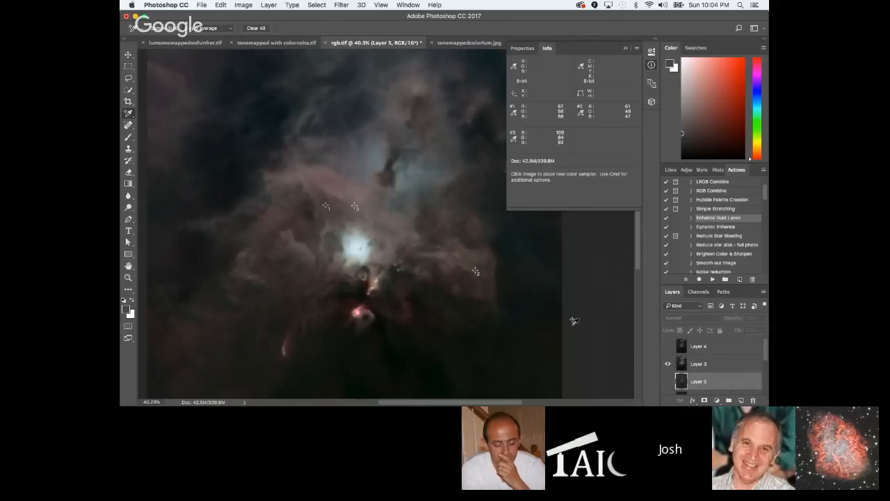
scroll(532, 286, "up", 1)
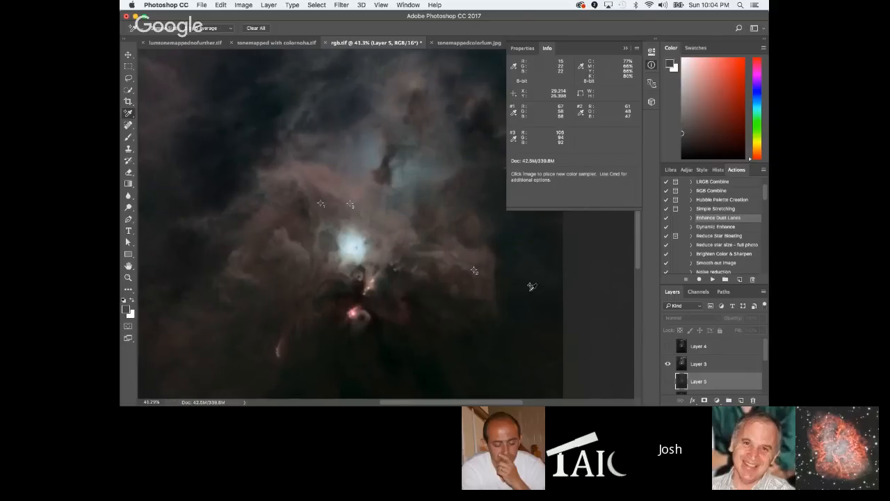
scroll(532, 286, "down", 1)
left_click(667, 364)
scroll(565, 322, "down", 1)
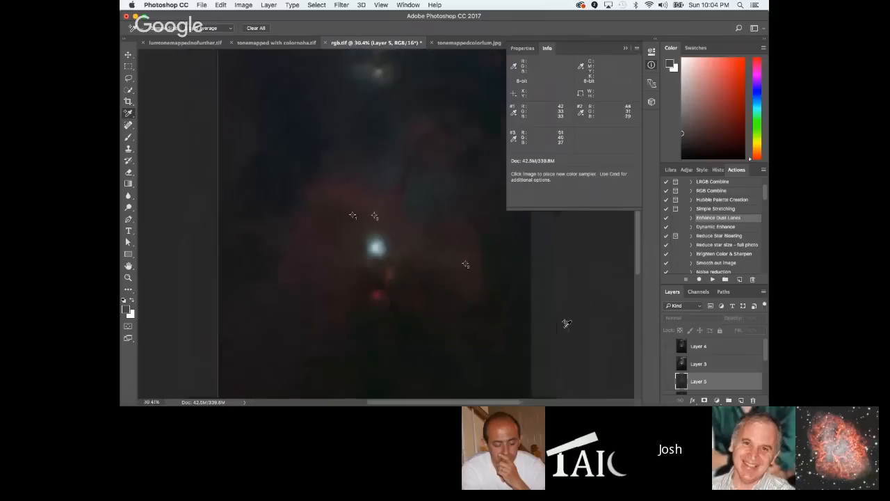
left_click(667, 382)
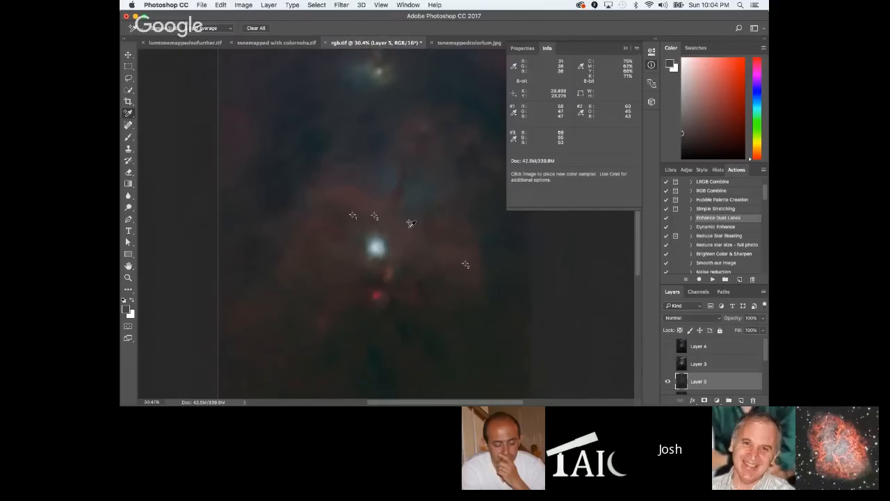
left_click(669, 364)
Make Layer 3 active and examine the combined nebula's color and detail at several magnifications.
left_click(699, 364)
scroll(411, 223, "up", 3)
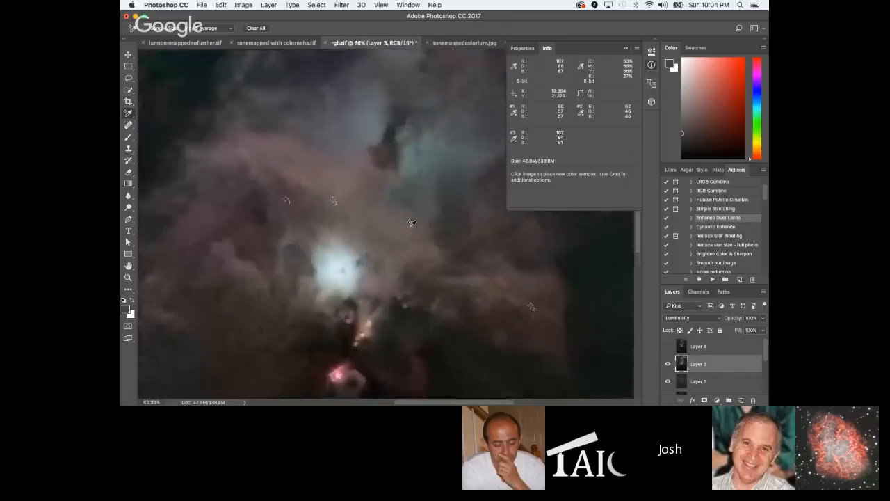
scroll(412, 223, "down", 1)
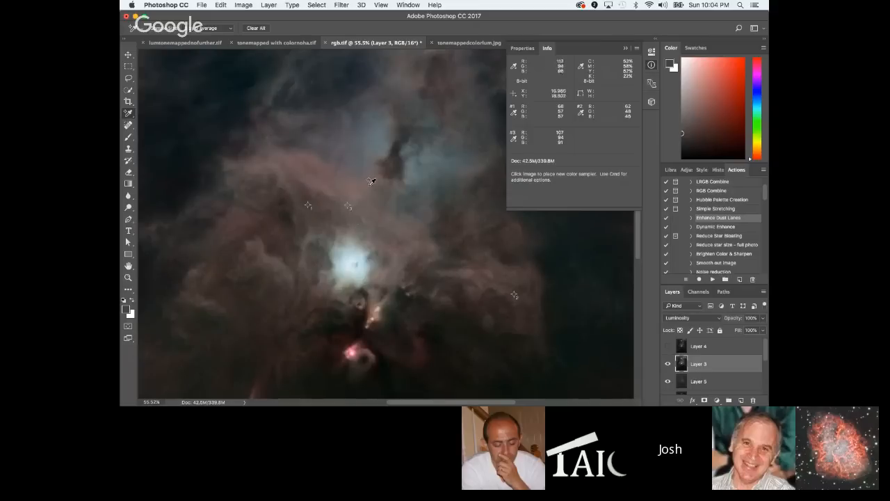
scroll(386, 181, "down", 1)
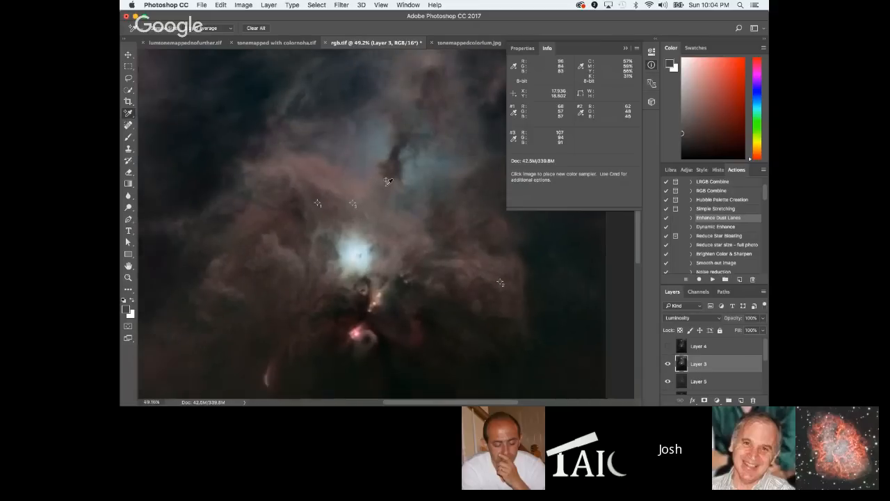
scroll(446, 195, "down", 1)
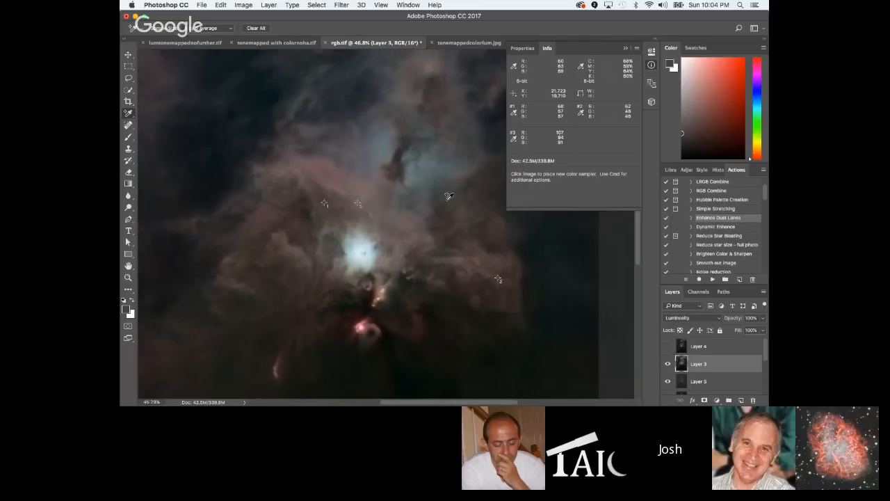
scroll(448, 197, "down", 1)
left_click(243, 5)
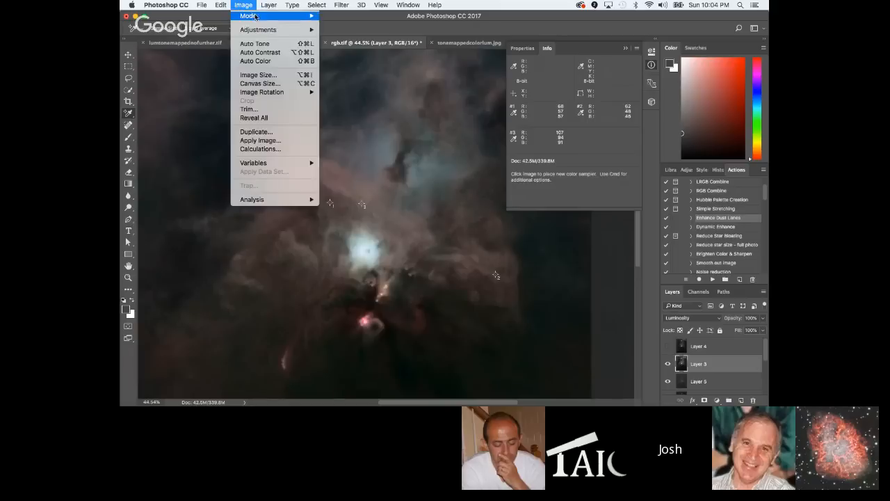
mouse_move(268, 30)
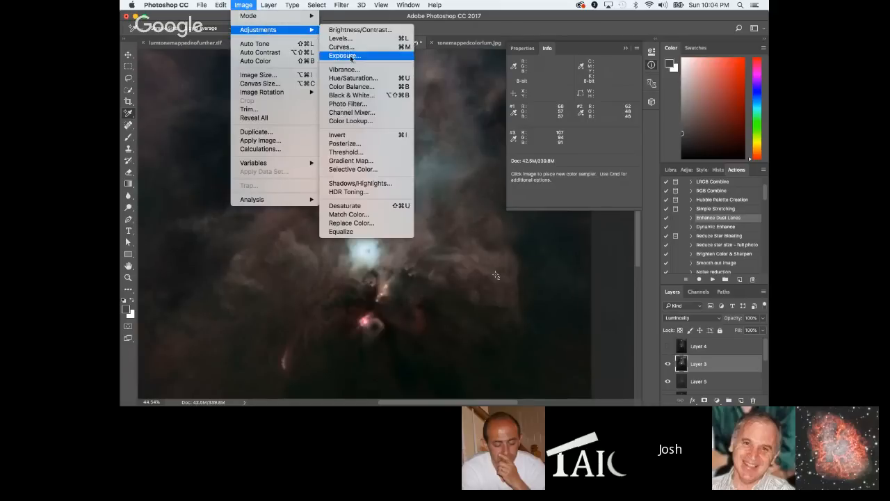
left_click(349, 215)
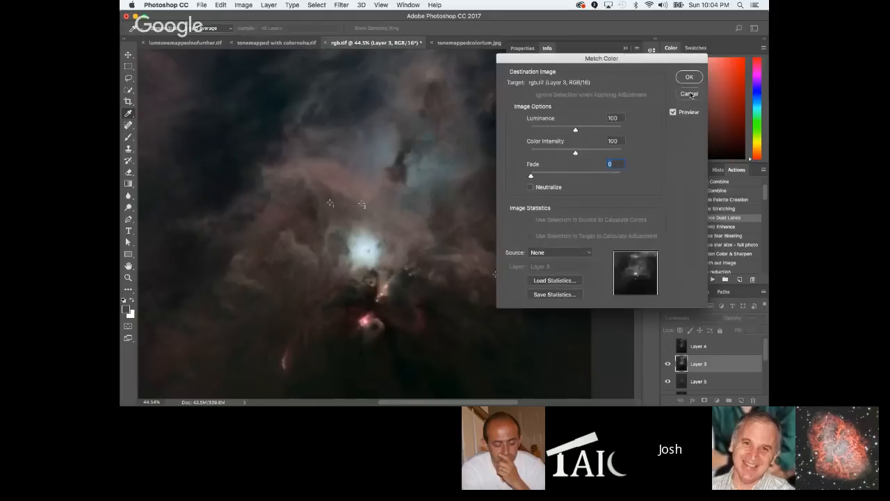
left_click(689, 94)
Copy the merged image of all visible layers and paste it as a new layer above Layer 3.
left_click(317, 4)
left_click(322, 15)
left_click(221, 5)
mouse_move(261, 82)
left_click(352, 78)
key("super+v")
Boost the pasted merged layer's saturation using Match Color with a color intensity of 200.
left_click(243, 4)
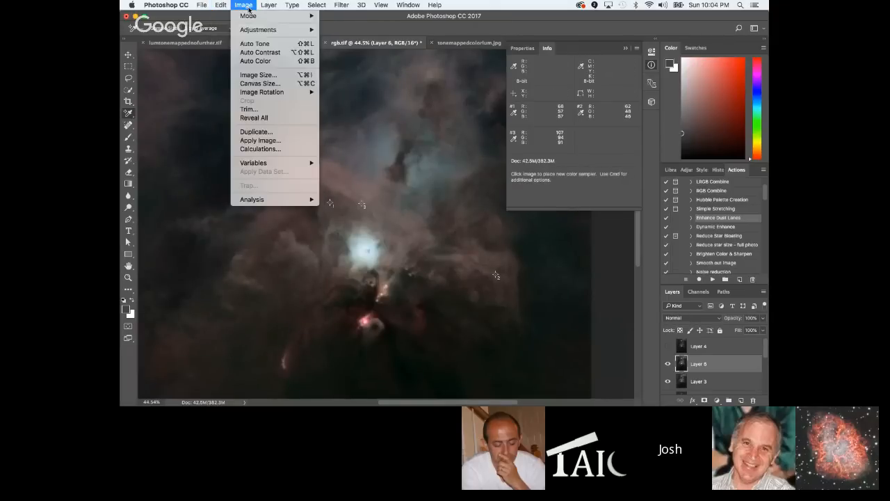
mouse_move(278, 30)
left_click(366, 215)
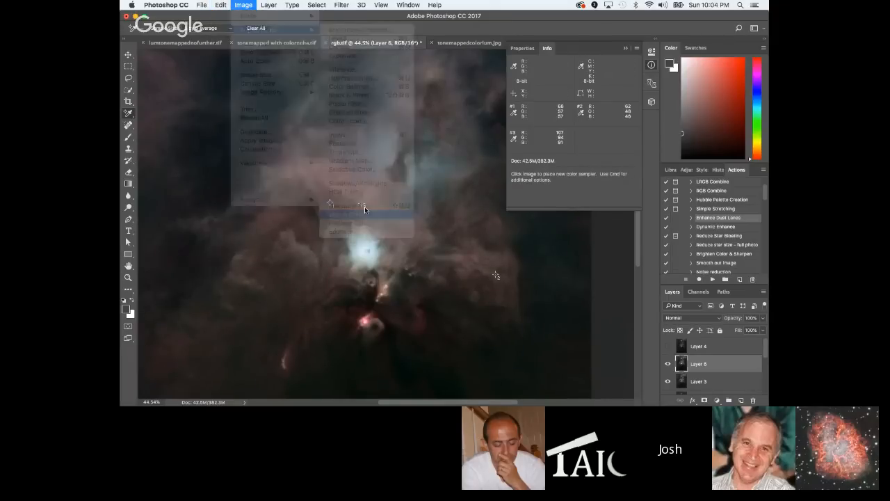
left_click_drag(574, 154, 603, 153)
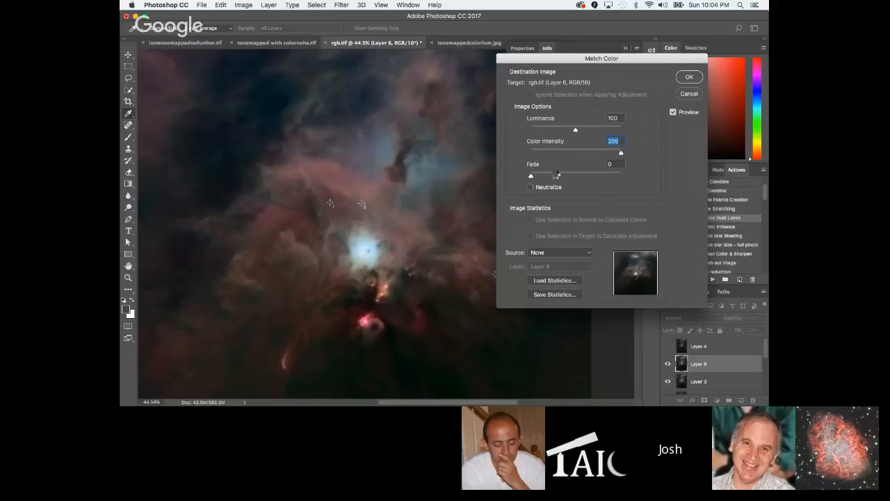
Examine the nebula's boosted color at several magnifications and compare it with Layer 4 shown and hidden, leaving Layer 4 visible.
scroll(462, 198, "down", 5)
scroll(438, 200, "up", 7)
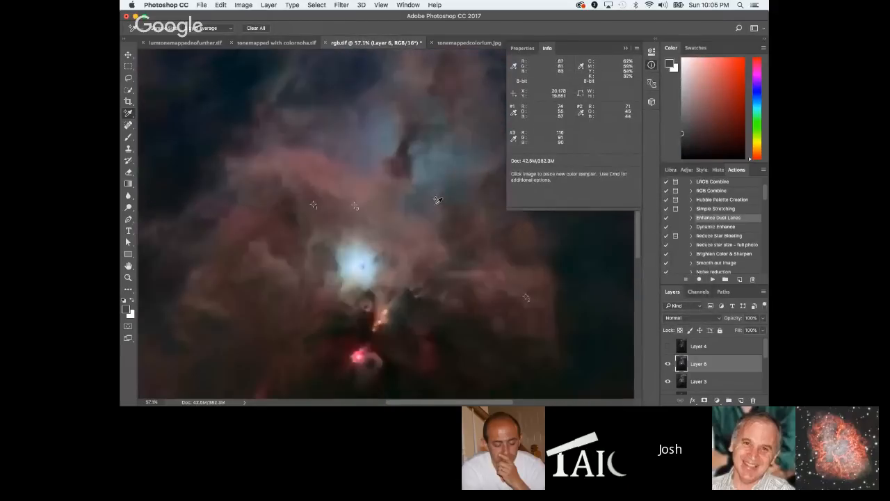
scroll(438, 201, "up", 2)
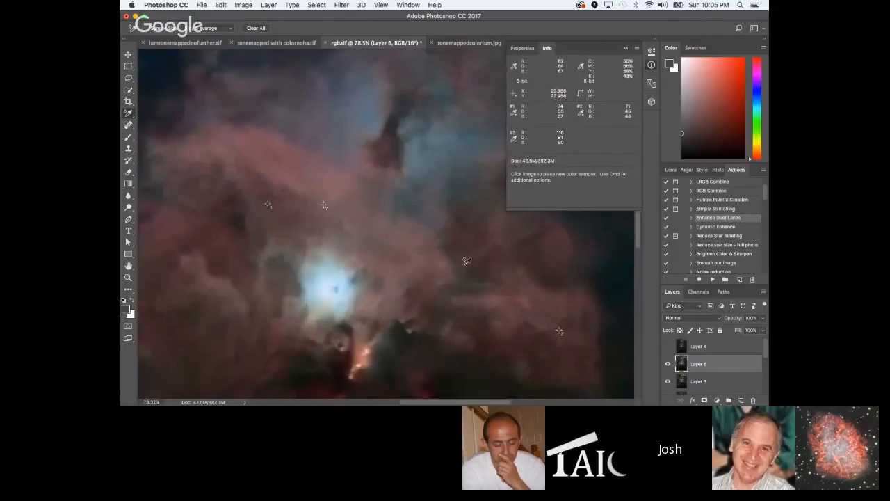
scroll(466, 260, "down", 2)
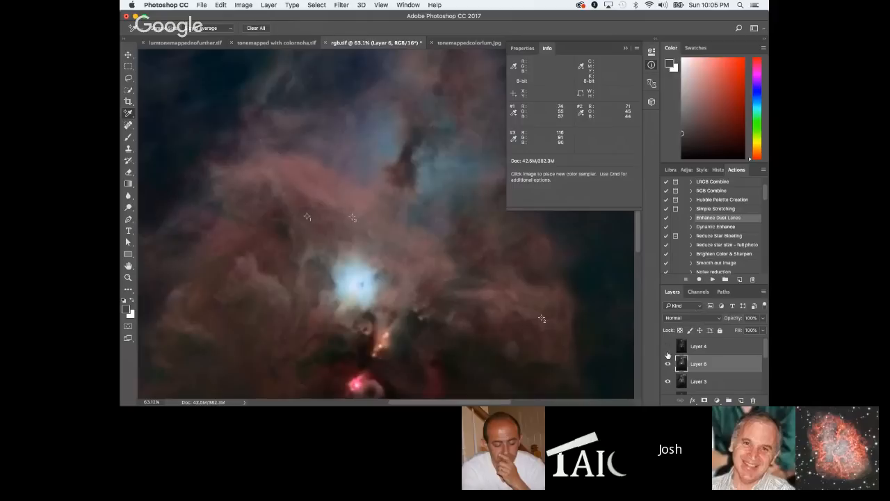
left_click(668, 347)
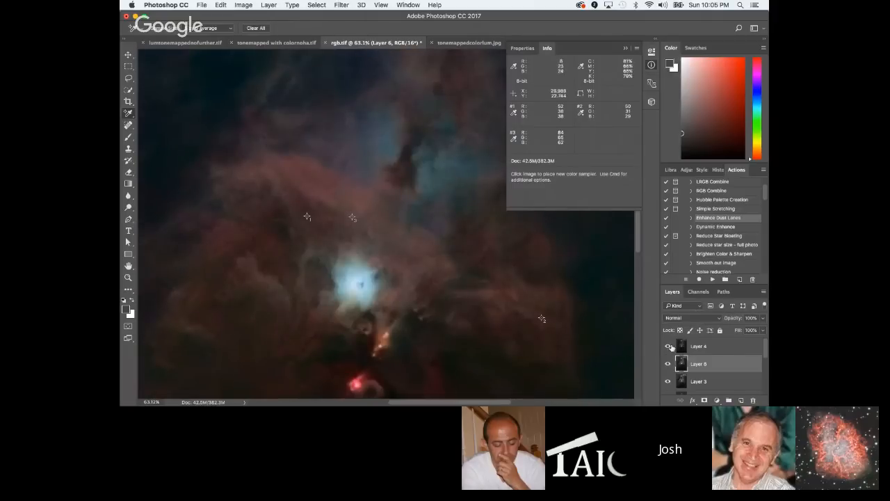
left_click(667, 347)
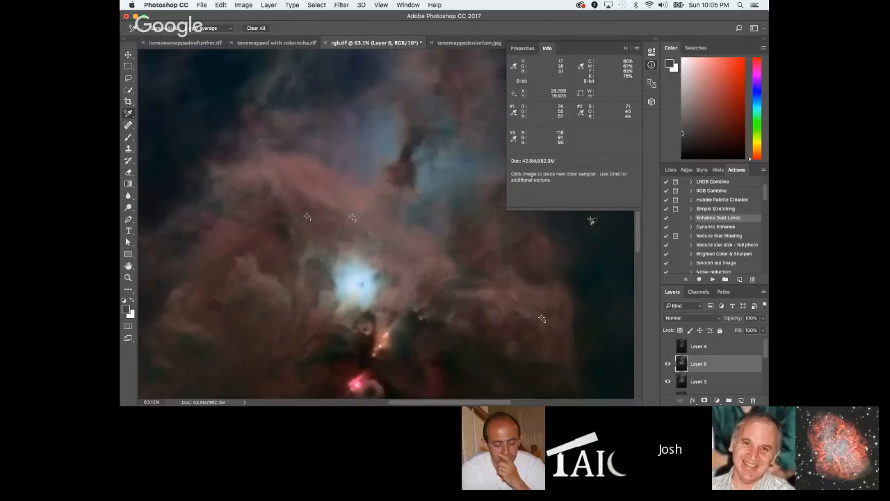
scroll(444, 201, "down", 3)
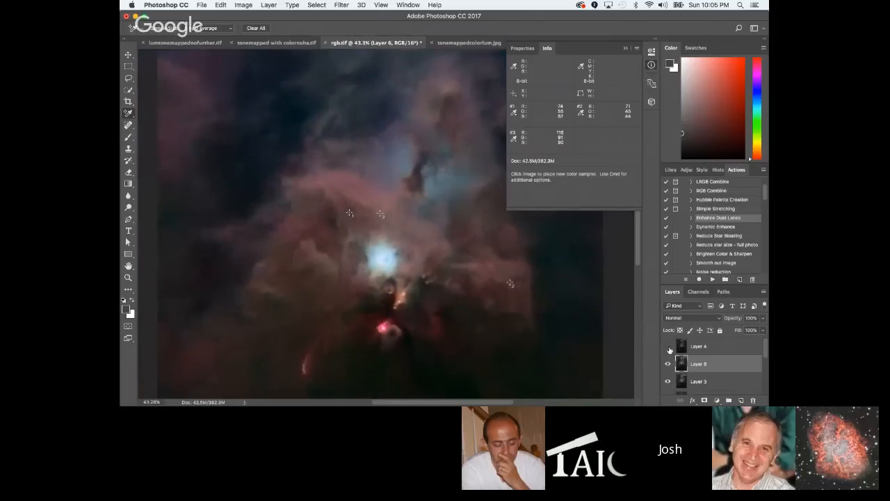
left_click(669, 347)
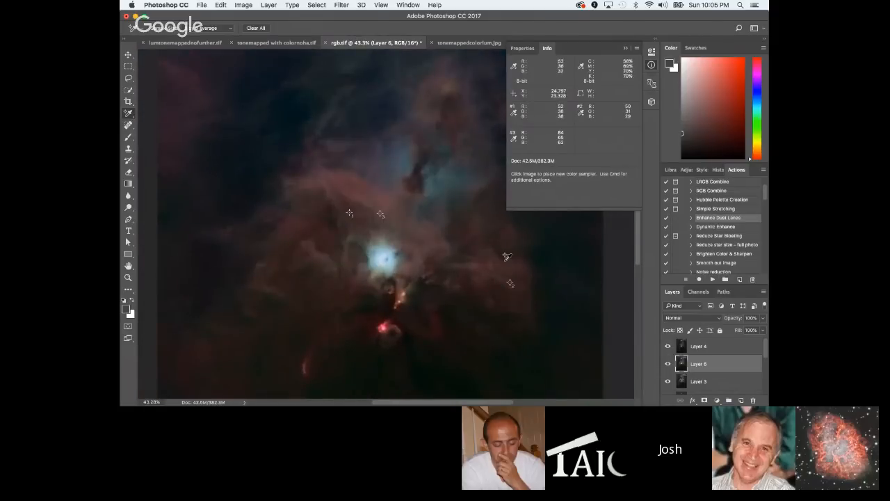
key("super+l")
left_click_drag(280, 183, 272, 185)
left_click(373, 114)
left_click(743, 352)
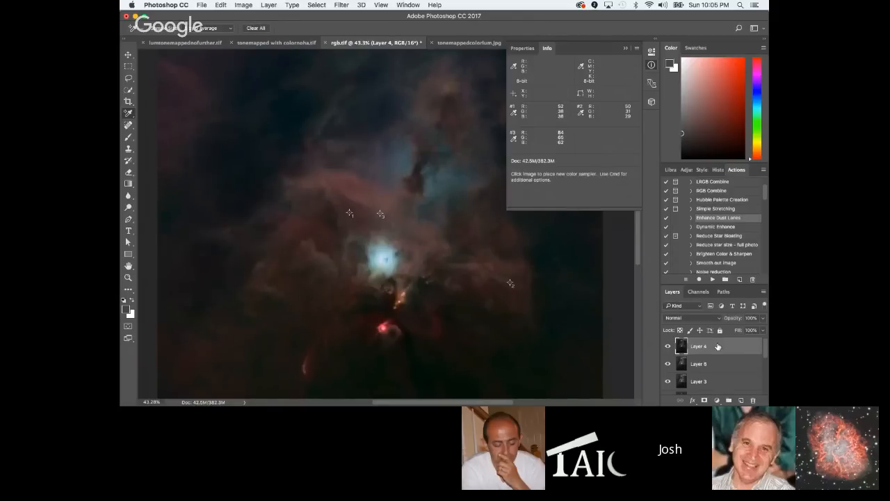
key("super+l")
left_click_drag(280, 183, 269, 185)
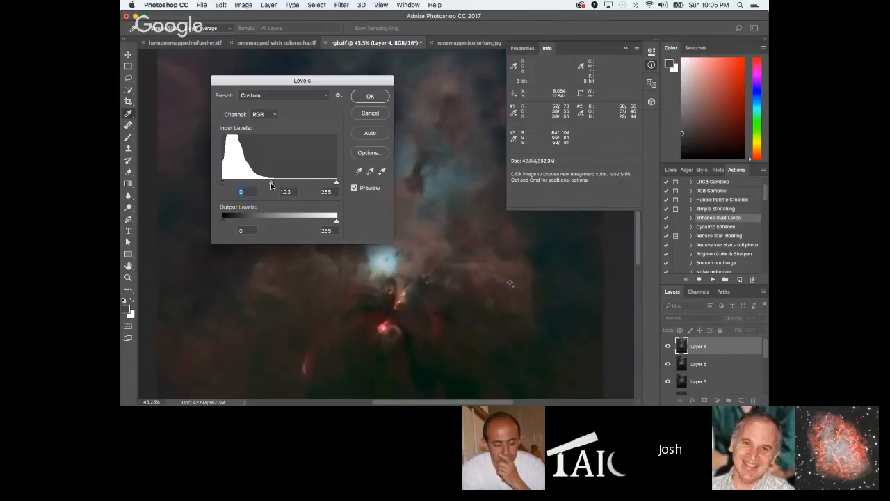
left_click_drag(271, 184, 276, 183)
left_click(376, 116)
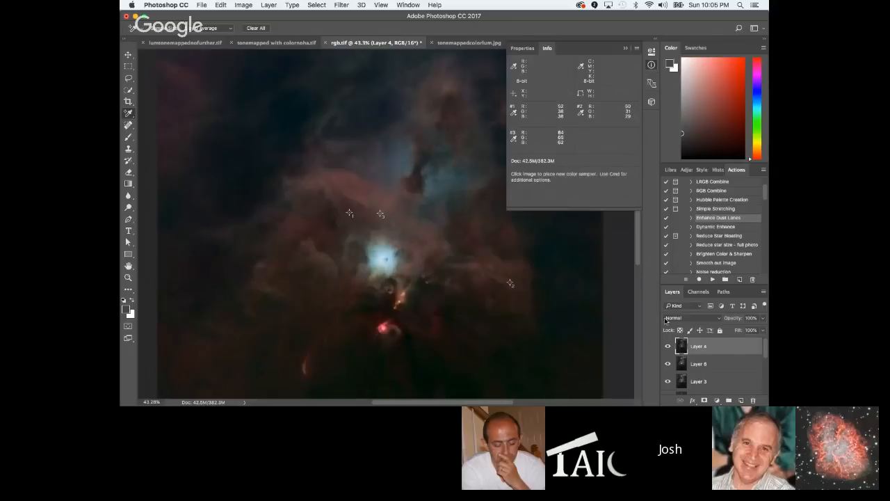
Make Layer 6 active and examine the nebula with Layer 4 visible at several magnifications.
left_click(715, 365)
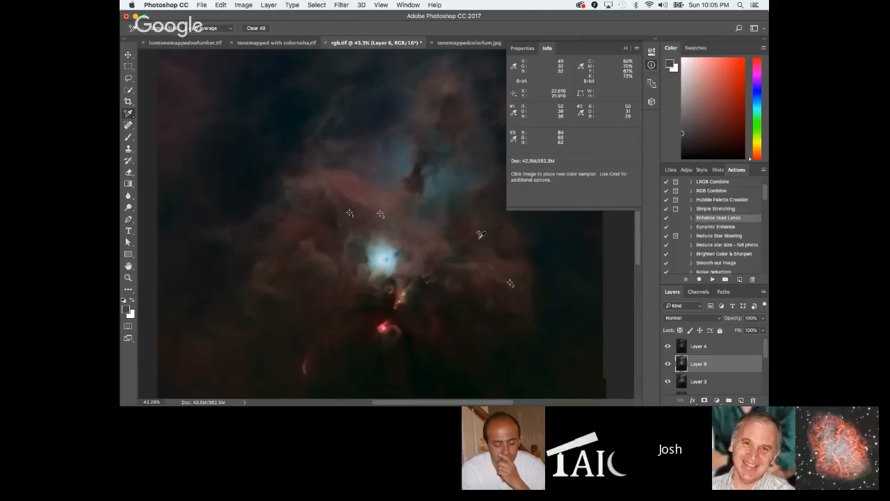
scroll(470, 240, "up", 2)
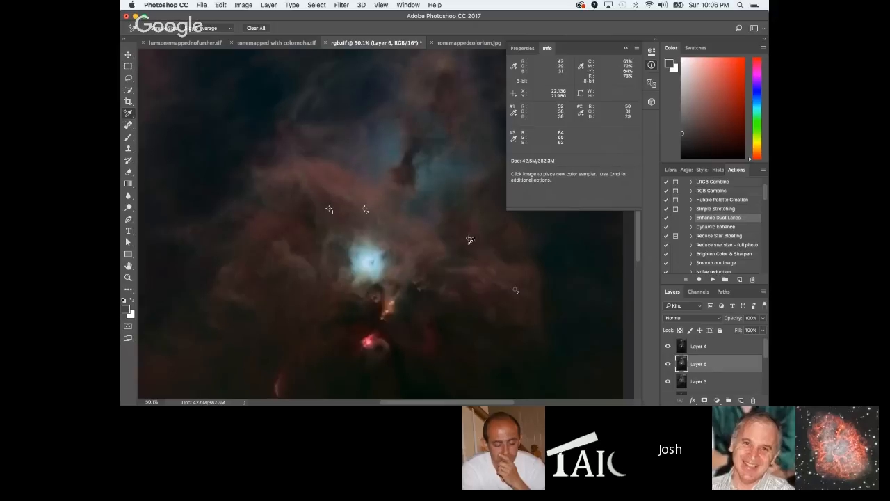
scroll(469, 243, "down", 3)
scroll(475, 242, "down", 2)
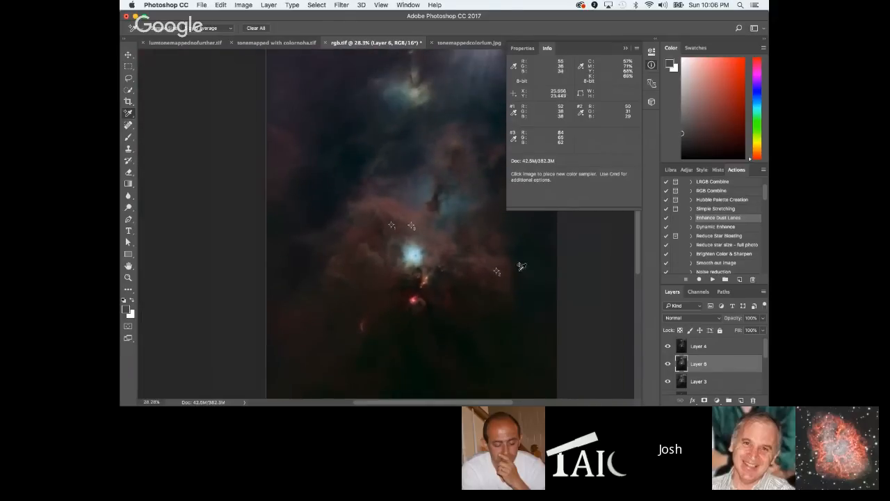
scroll(525, 263, "up", 3)
scroll(478, 251, "up", 3)
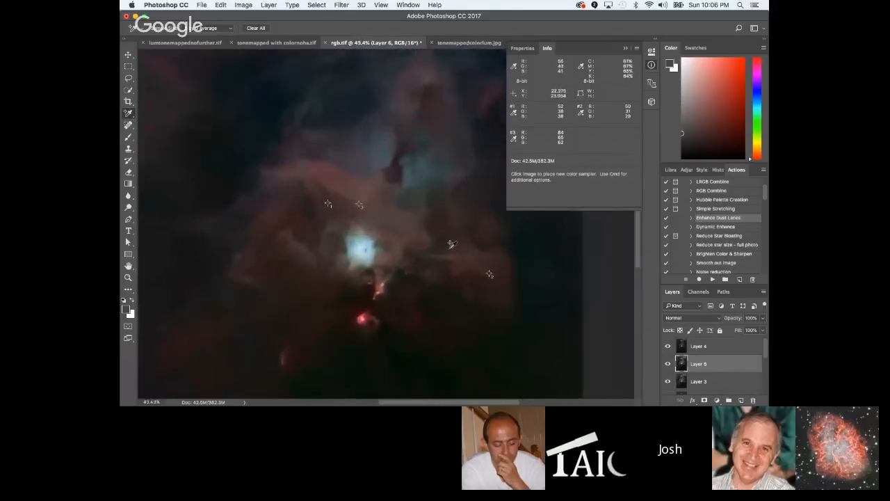
scroll(477, 250, "down", 2)
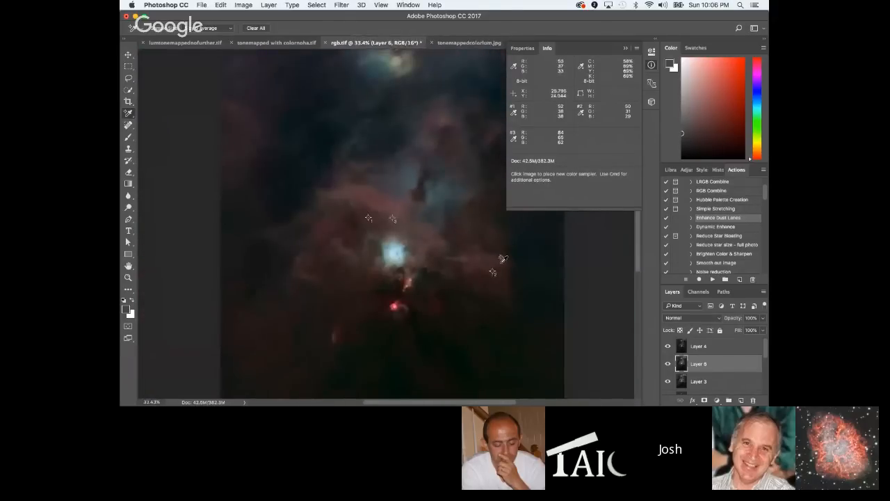
scroll(509, 261, "down", 2)
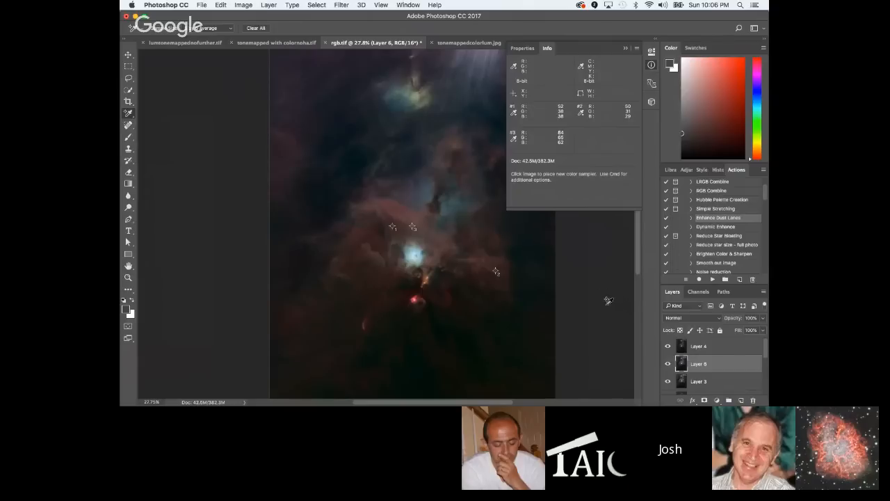
Make Layer 4 active, choose the Lasso tool, and examine the area around the nebula's bright core at several magnifications.
left_click(708, 347)
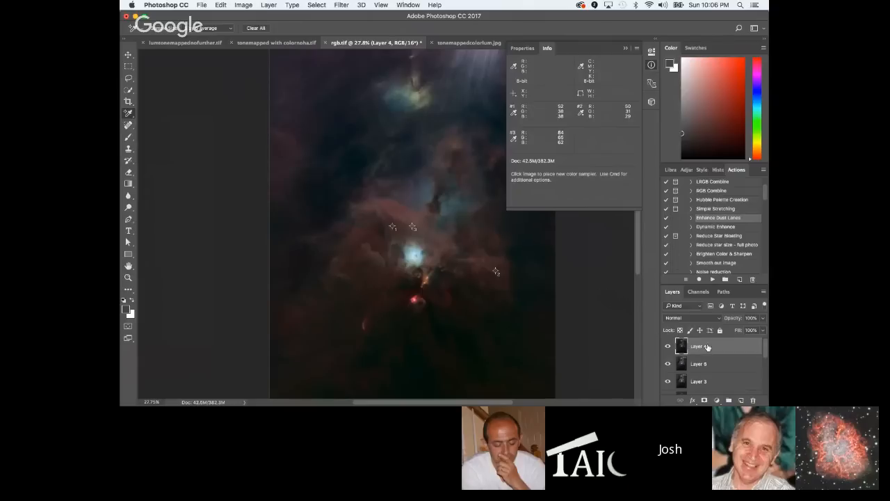
left_click(128, 78)
scroll(469, 204, "up", 2)
scroll(468, 204, "up", 2)
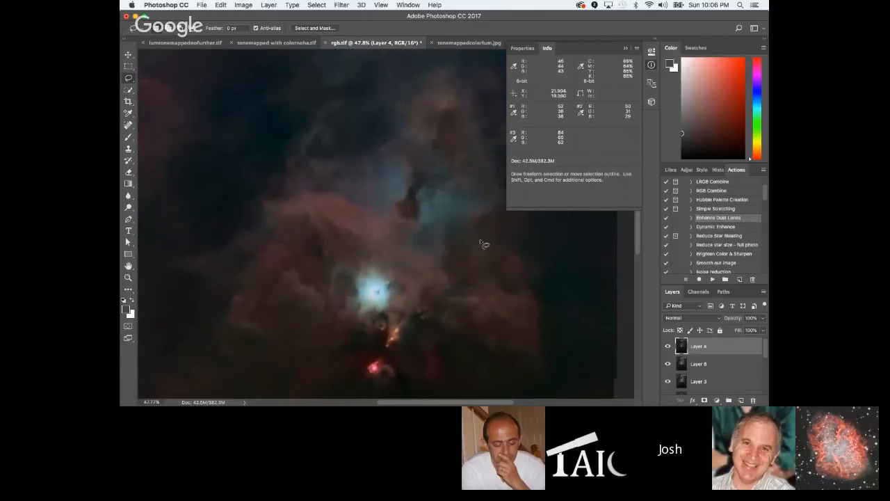
scroll(480, 239, "down", 2)
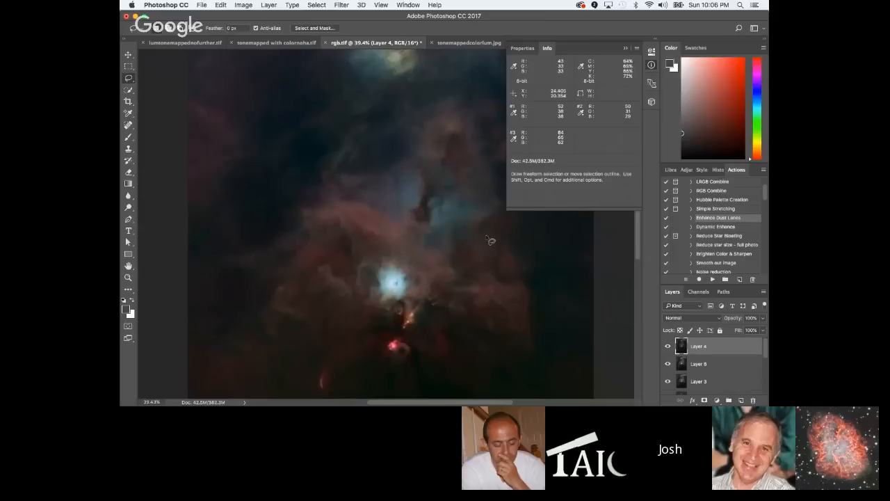
scroll(490, 235, "down", 1)
scroll(491, 234, "down", 1)
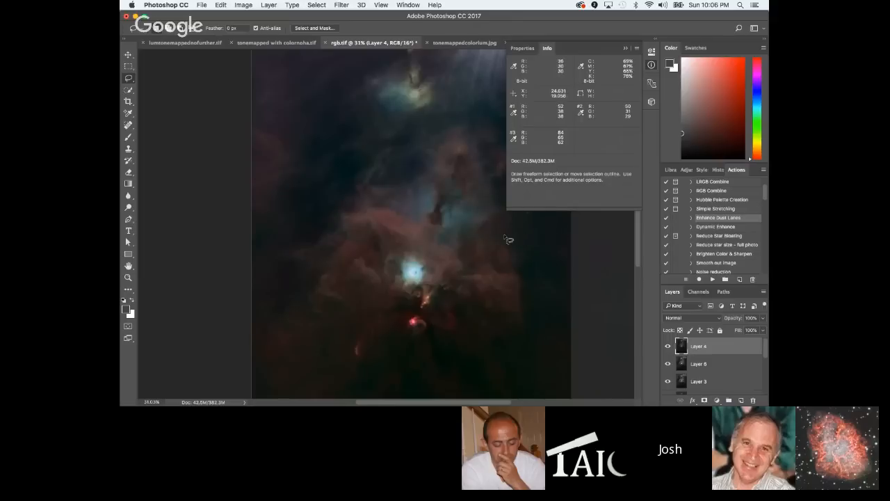
scroll(527, 239, "up", 2)
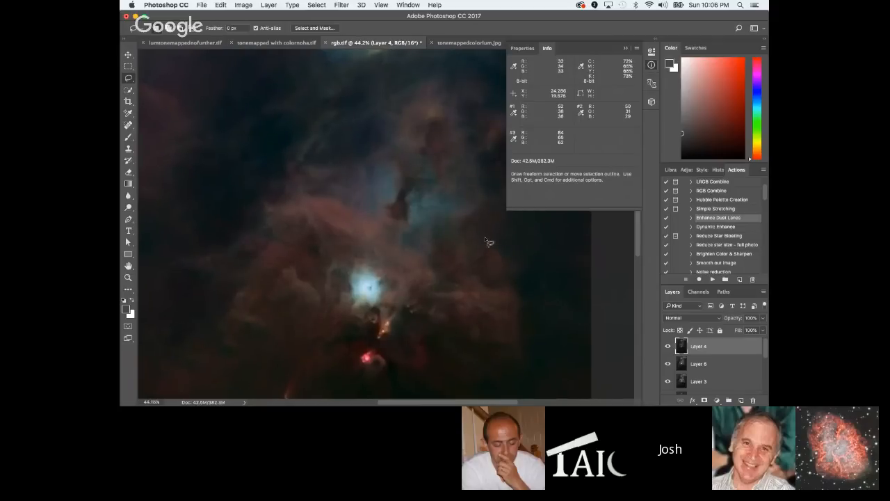
scroll(490, 242, "down", 2)
scroll(492, 239, "up", 2)
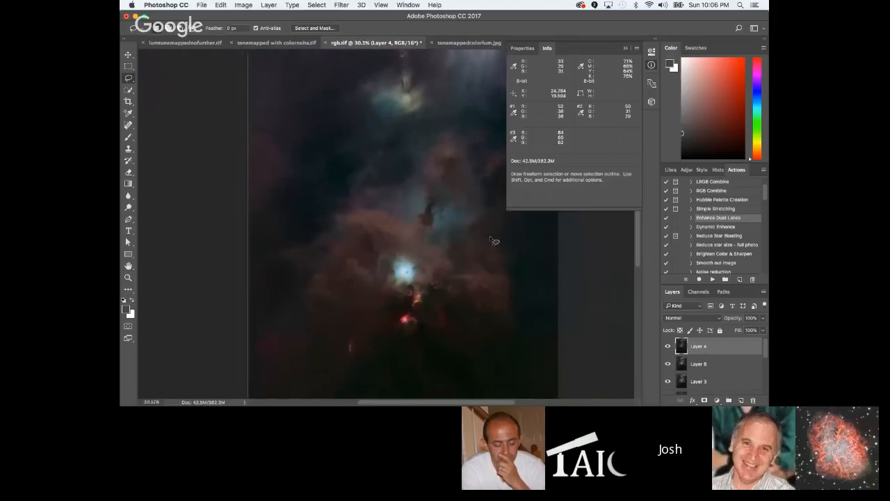
scroll(489, 236, "up", 2)
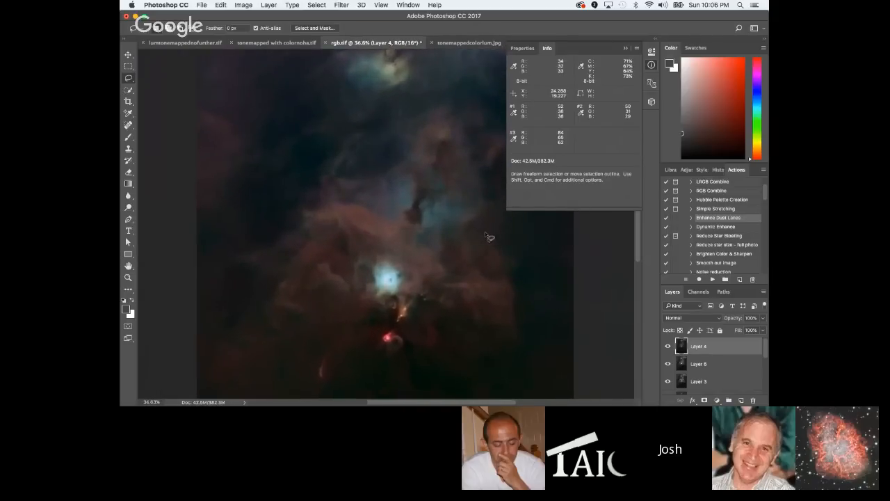
scroll(489, 236, "up", 1)
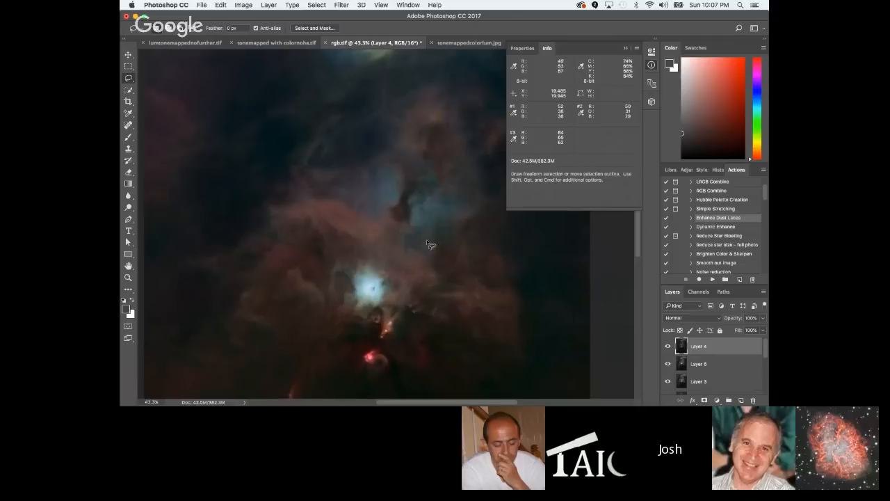
scroll(449, 247, "down", 2)
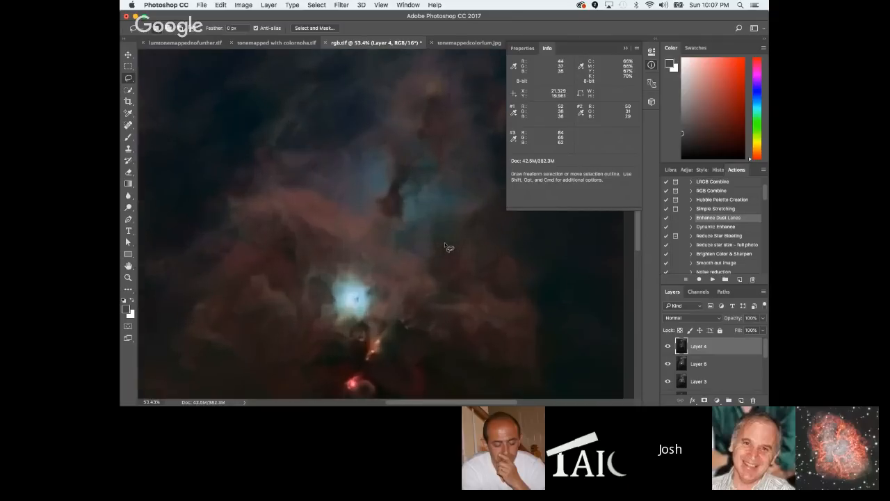
Examine the nebula with Layer 4 active at several magnifications and collapse the Info readout to uncover the remaining documents.
scroll(452, 244, "down", 2)
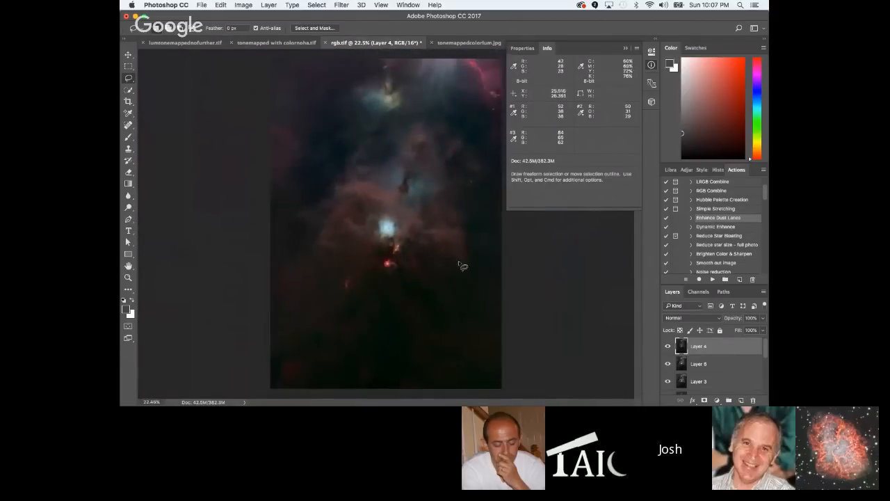
scroll(449, 262, "up", 1)
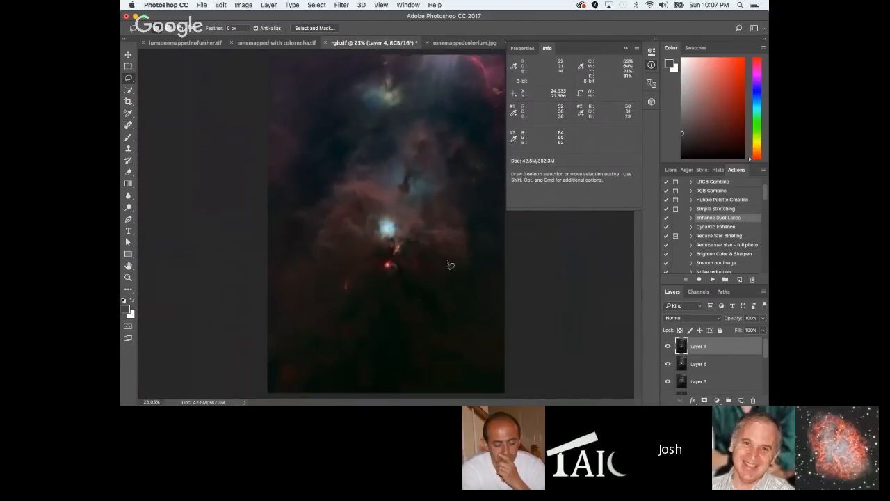
scroll(454, 262, "up", 3)
scroll(456, 262, "down", 2)
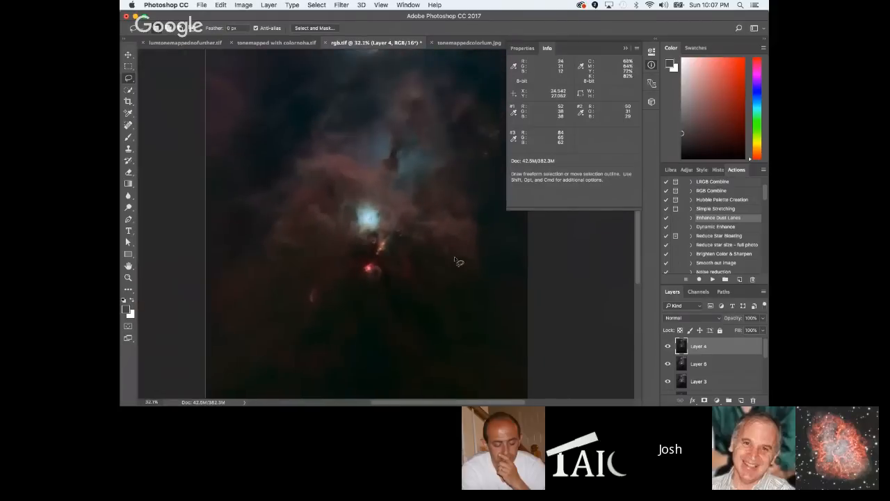
scroll(456, 262, "down", 2)
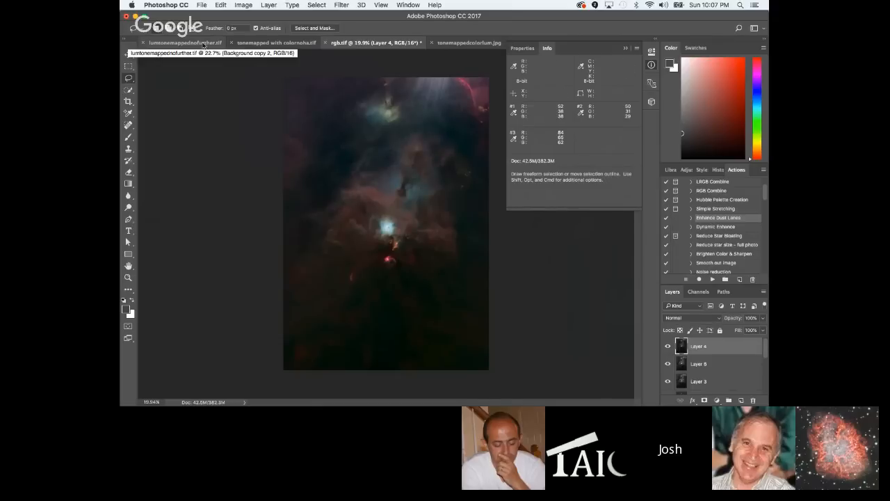
left_click(625, 50)
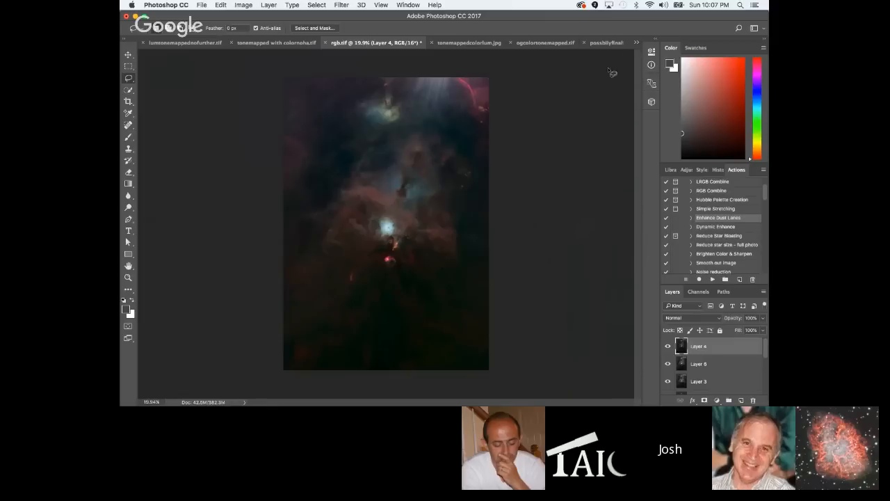
Switch to hatonemappedonown.tif and examine the grayscale nebula around its two bright cores at several magnifications.
left_click(637, 43)
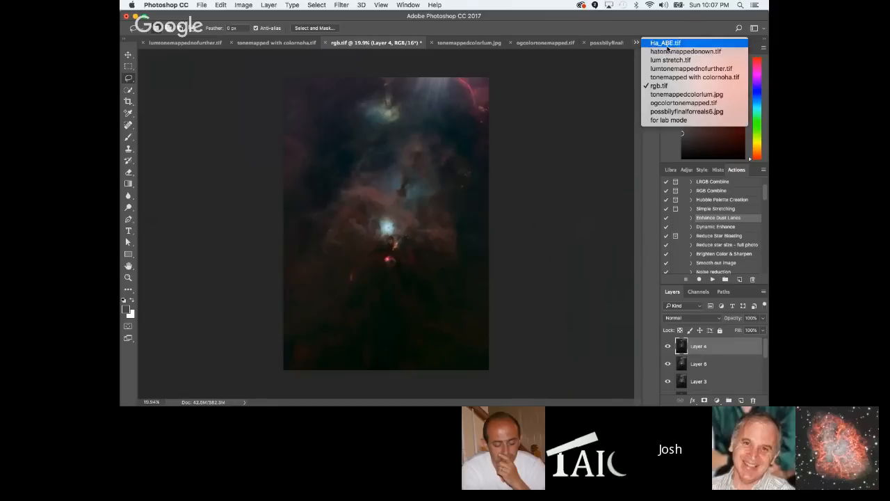
left_click(683, 53)
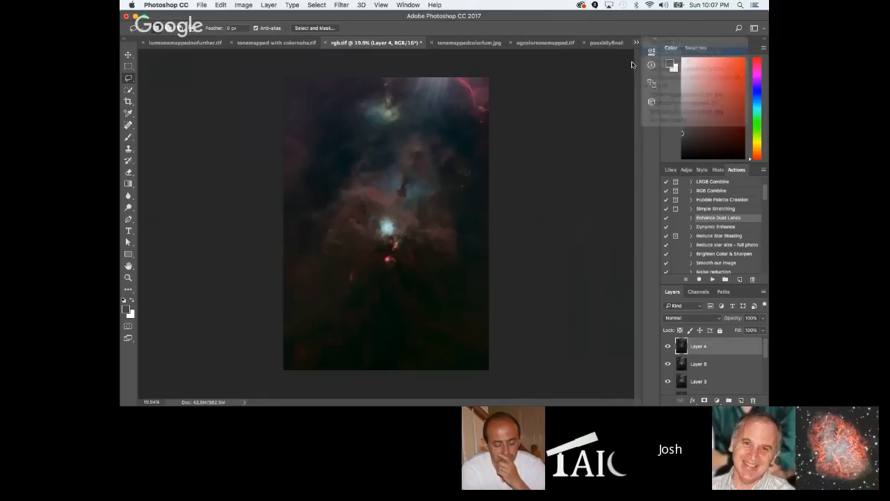
scroll(443, 207, "down", 4)
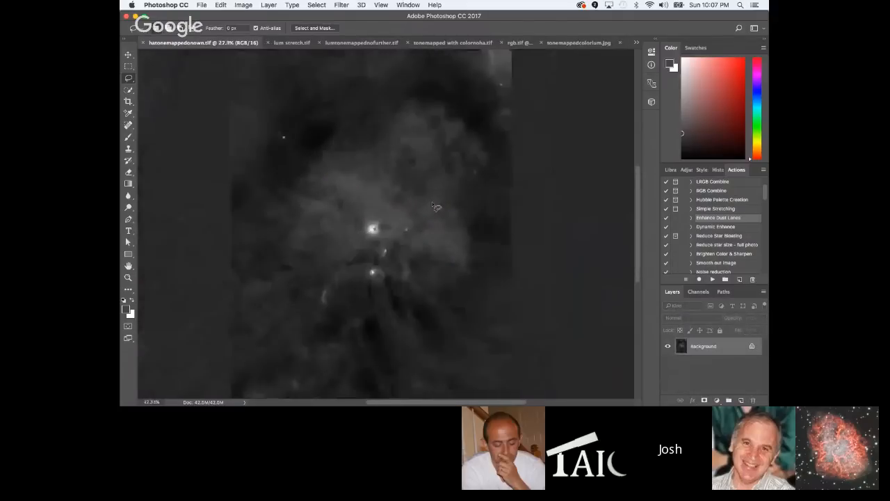
scroll(397, 260, "down", 2)
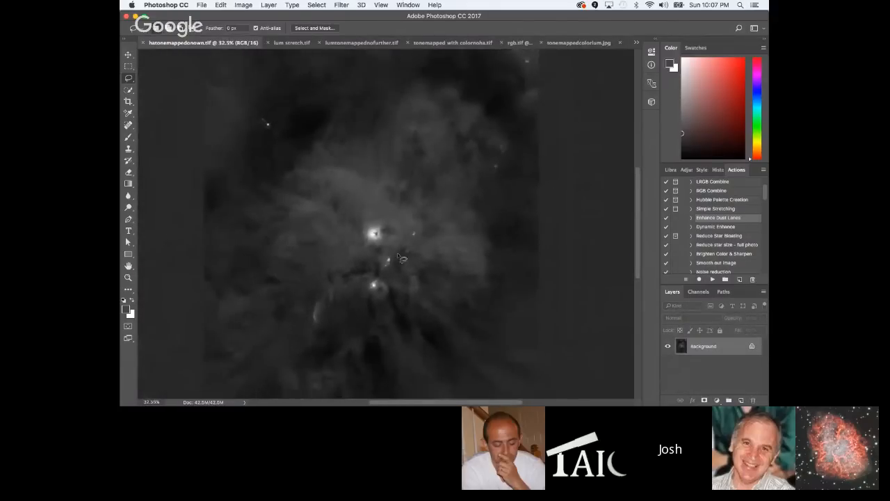
scroll(393, 265, "up", 3)
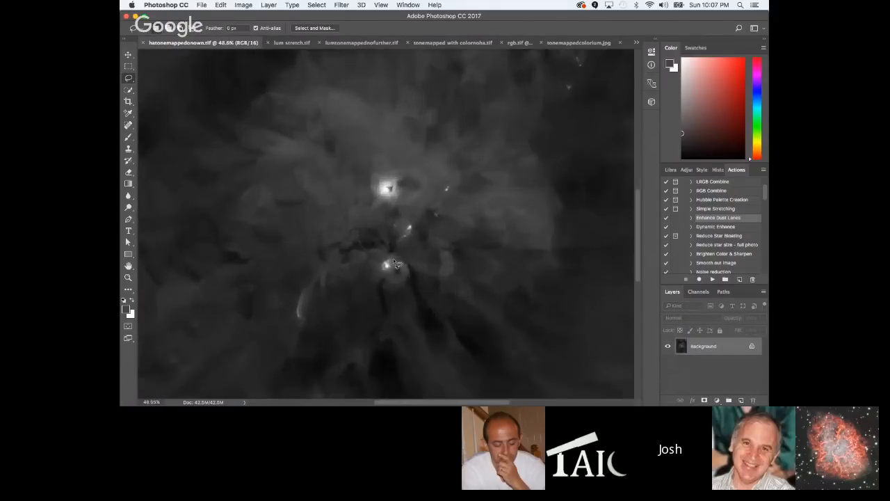
scroll(437, 279, "up", 2)
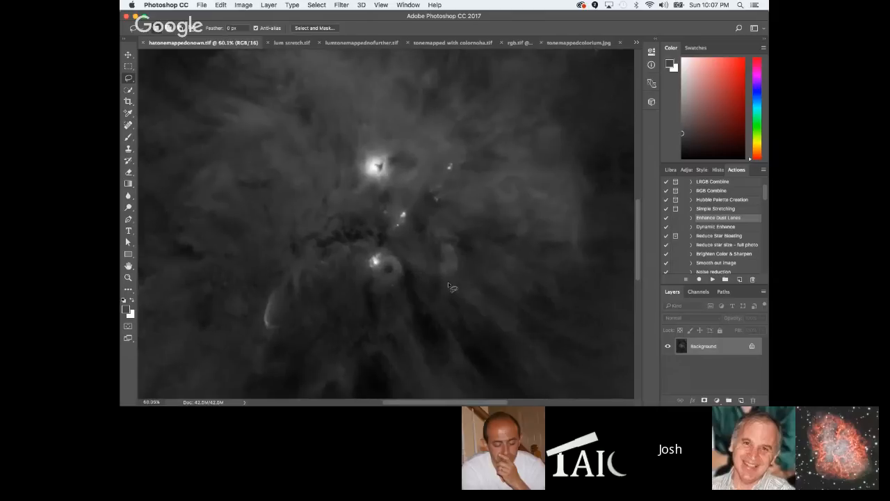
scroll(515, 269, "down", 4)
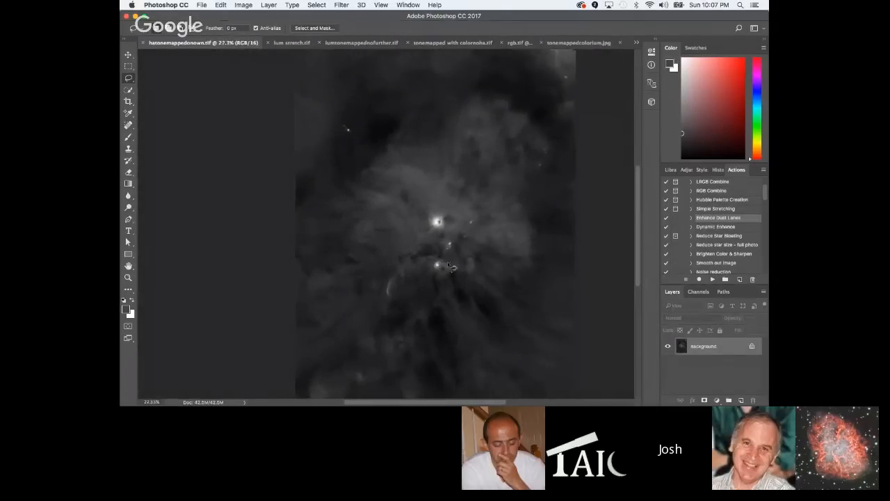
scroll(473, 257, "up", 1)
scroll(473, 261, "down", 4)
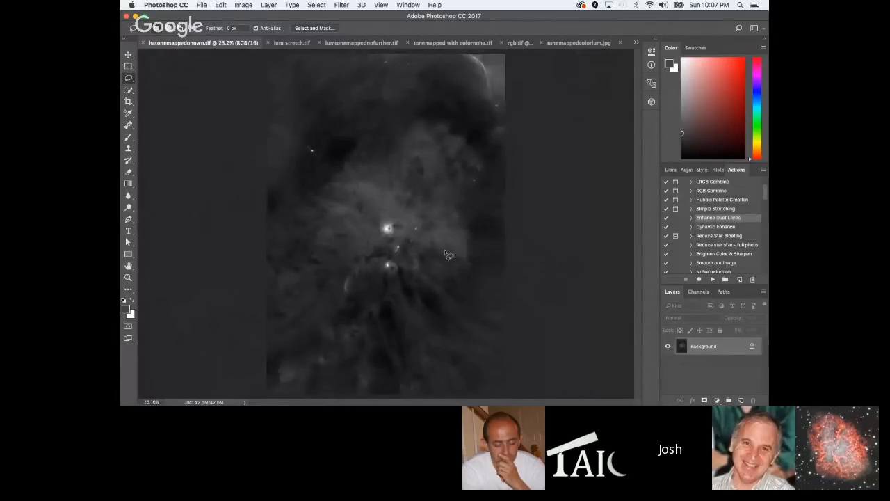
scroll(435, 243, "up", 1)
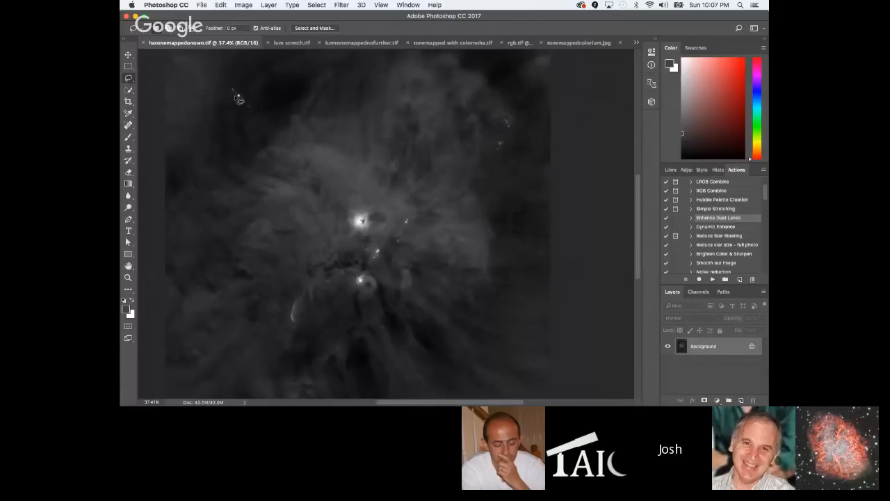
Examine the small bright stars, the thin curved arc and the brightest core of the hydrogen-alpha image up close.
scroll(502, 123, "up", 5)
scroll(411, 209, "down", 5)
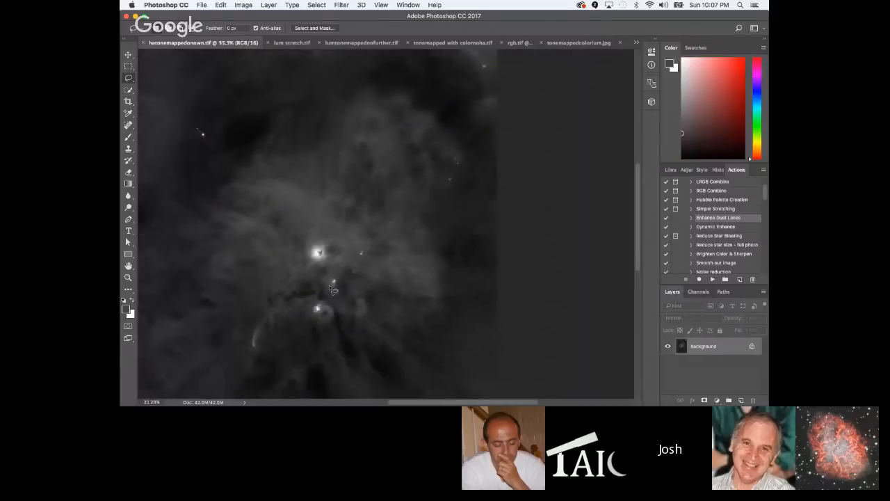
scroll(257, 345, "up", 4)
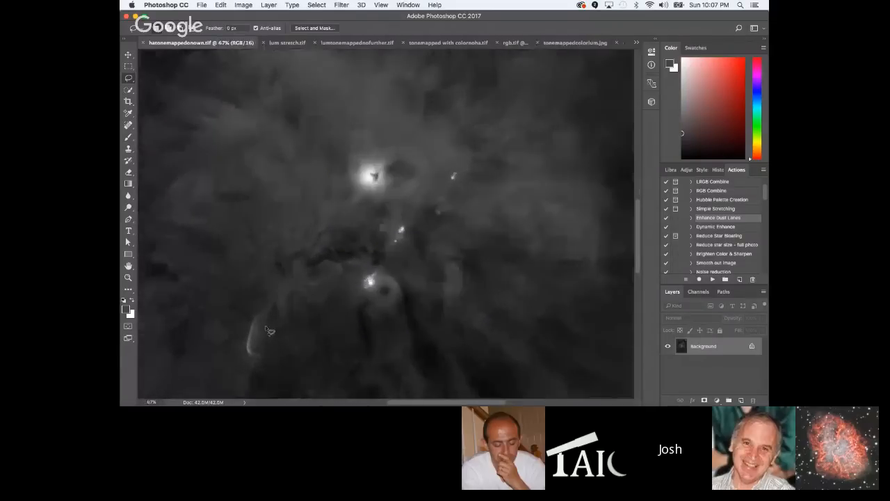
scroll(446, 257, "down", 5)
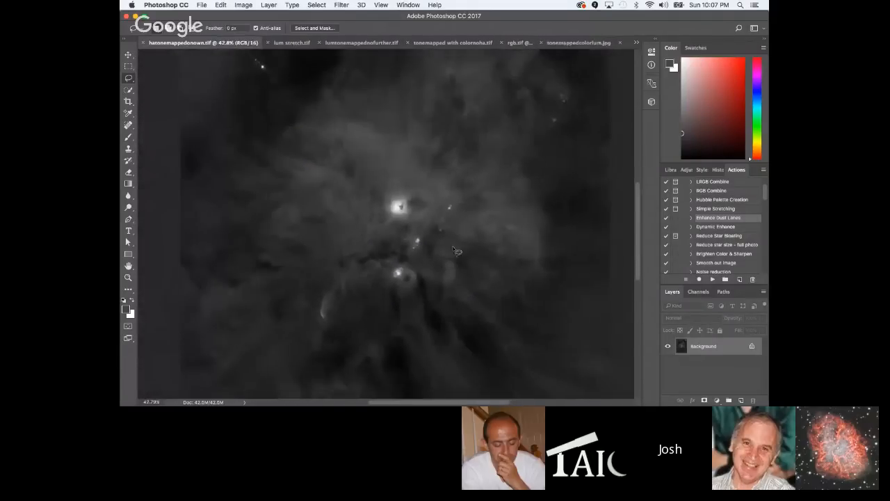
scroll(446, 236, "up", 3)
scroll(445, 236, "up", 4)
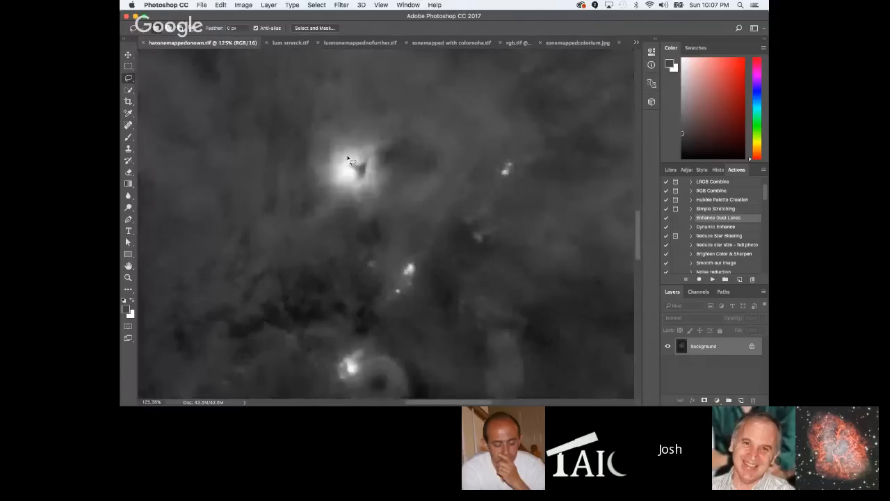
scroll(452, 217, "down", 5)
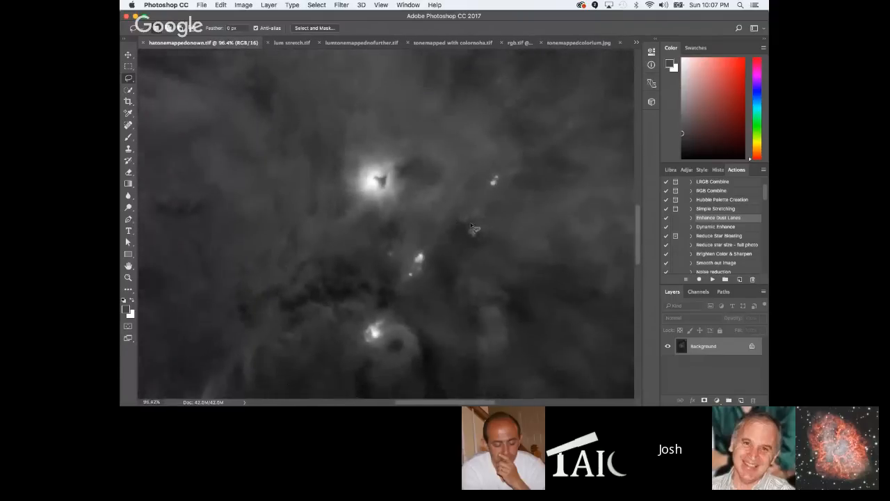
scroll(518, 87, "up", 4)
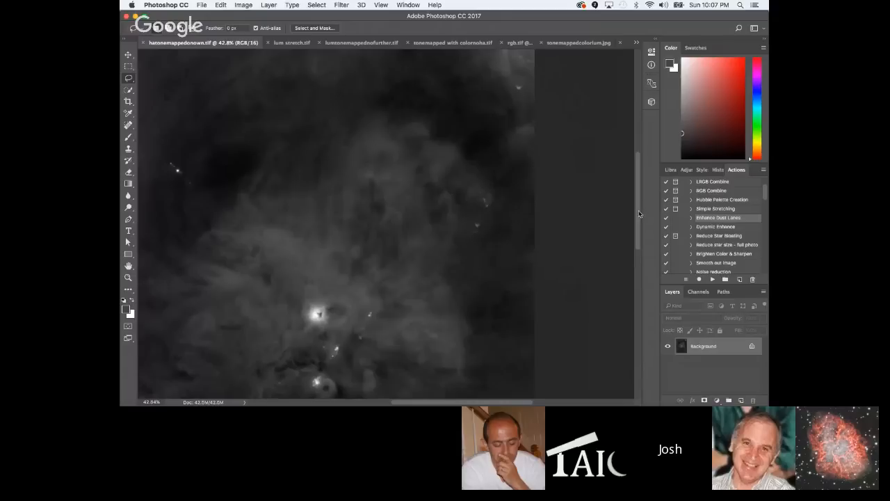
Examine the bright arc in the hydrogen-alpha image's upper-right corner, and review the nebula as a whole.
left_click_drag(639, 210, 637, 161)
scroll(522, 254, "up", 1)
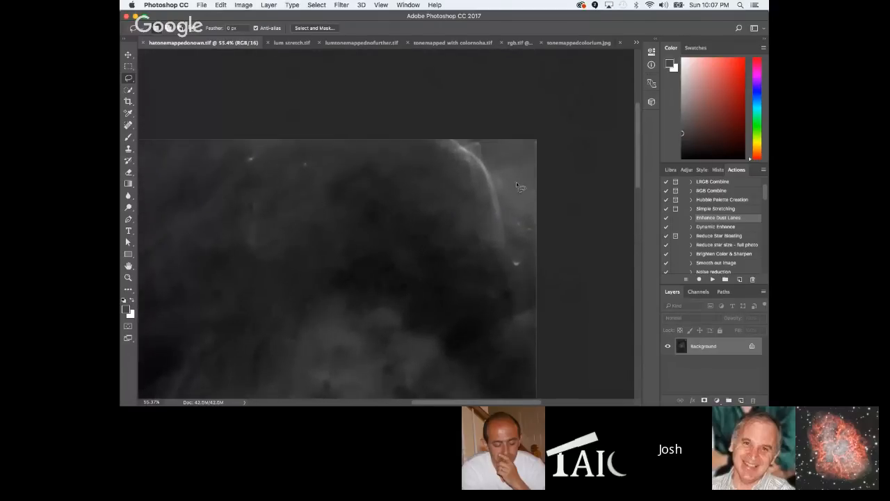
scroll(390, 229, "down", 3)
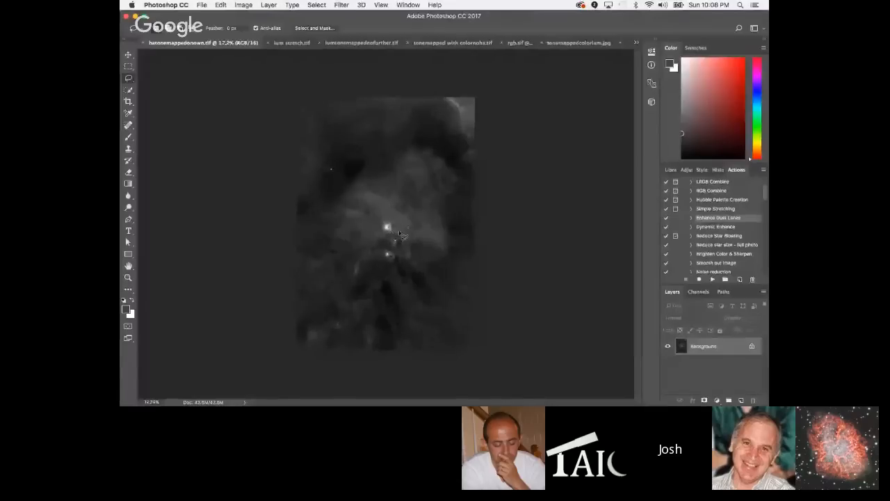
scroll(400, 235, "up", 1)
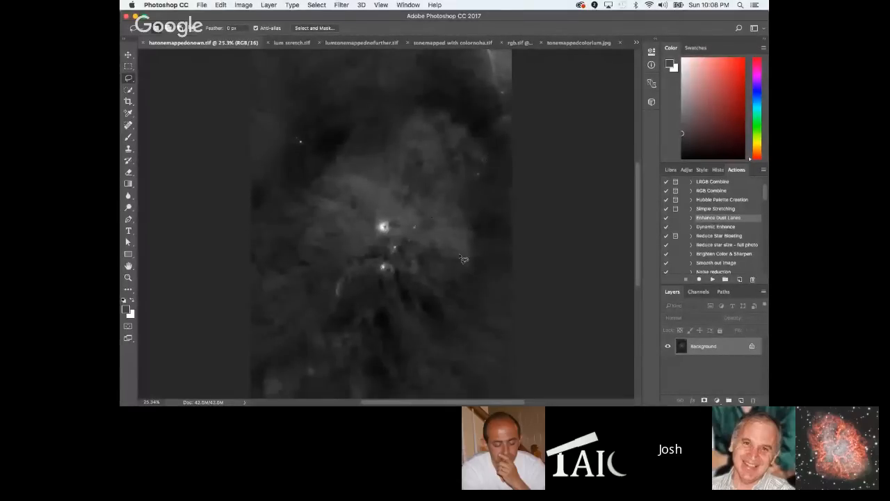
scroll(420, 241, "up", 1)
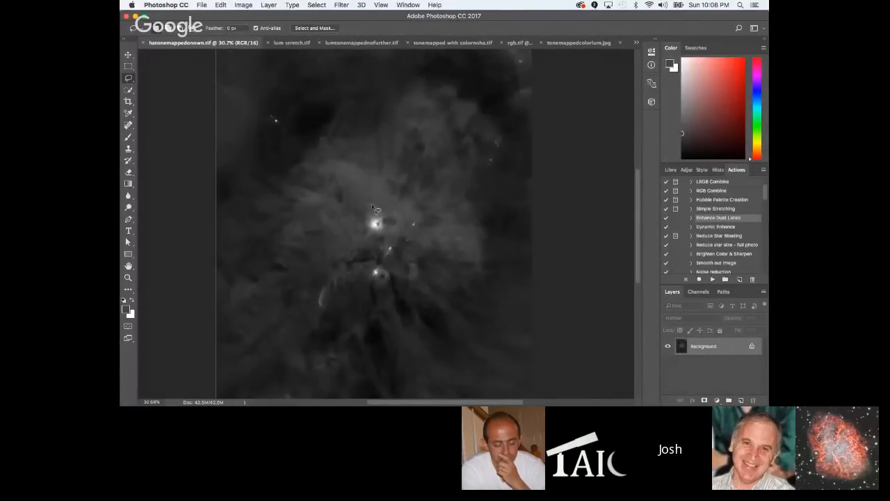
scroll(446, 298, "up", 1)
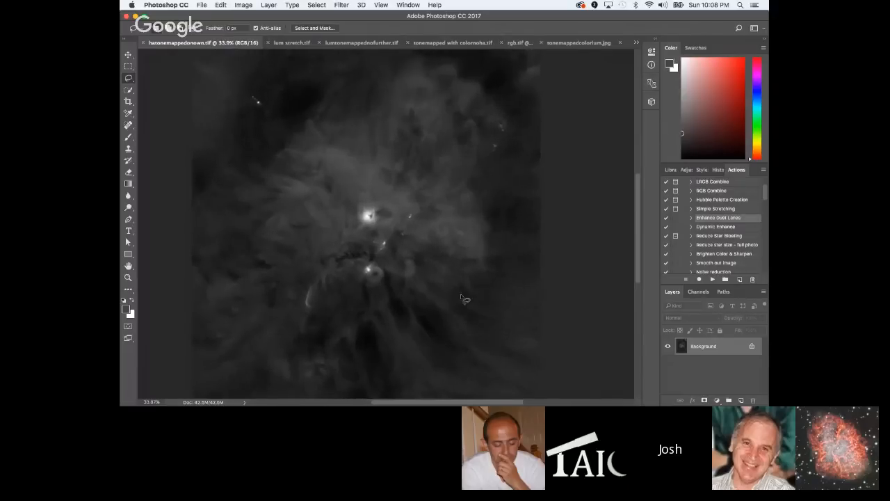
Examine the dark streaks below the bright cores of the hydrogen-alpha image at several magnifications.
scroll(459, 289, "down", 2)
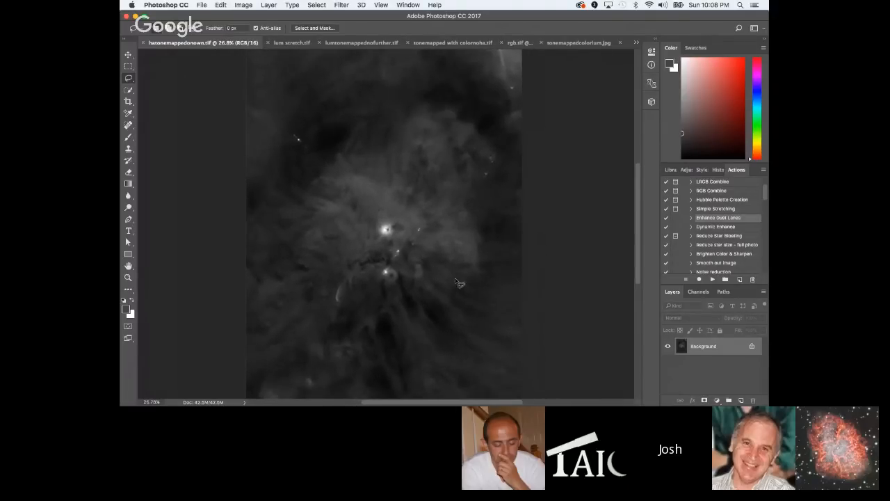
scroll(448, 306, "down", 2)
scroll(440, 323, "up", 4)
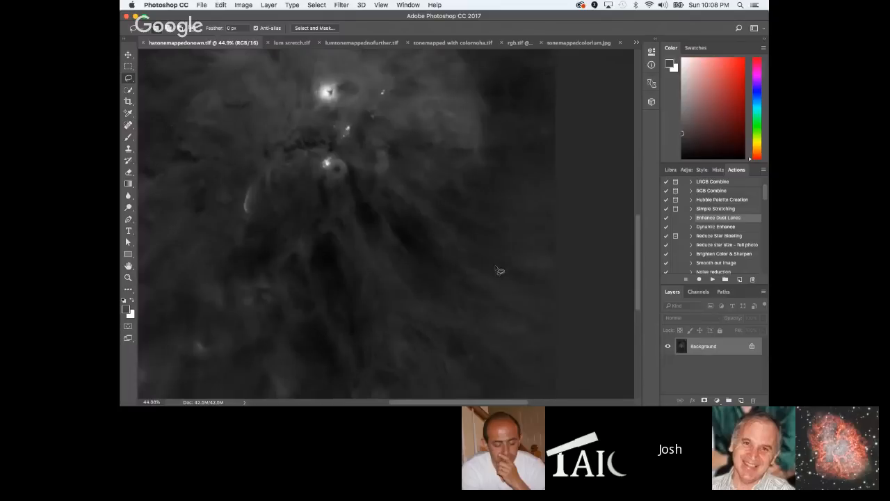
scroll(437, 306, "down", 2)
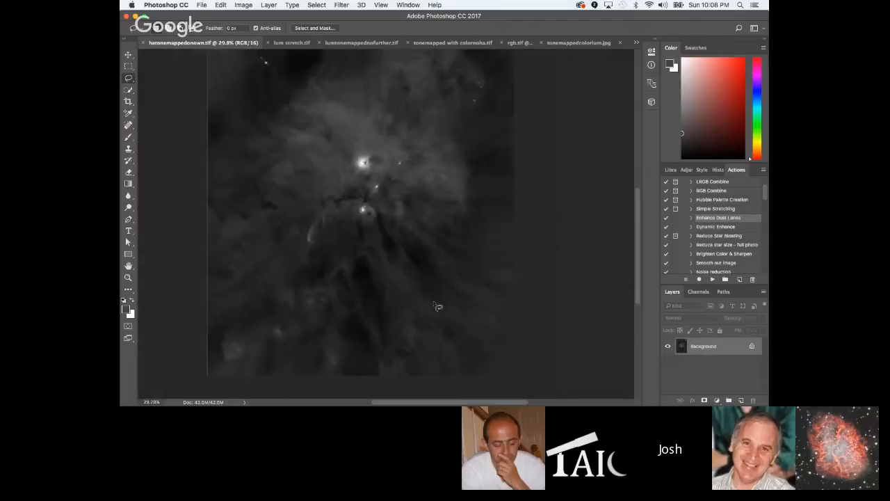
scroll(427, 313, "up", 2)
scroll(410, 306, "down", 2)
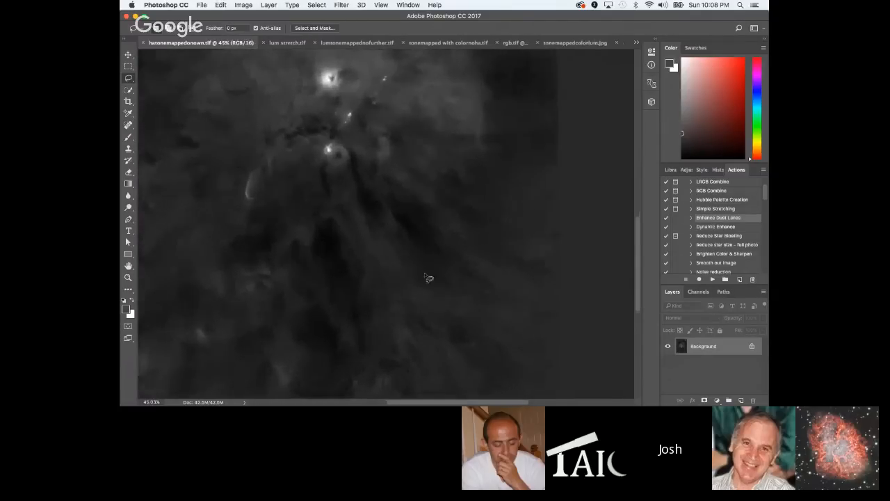
scroll(455, 290, "down", 4)
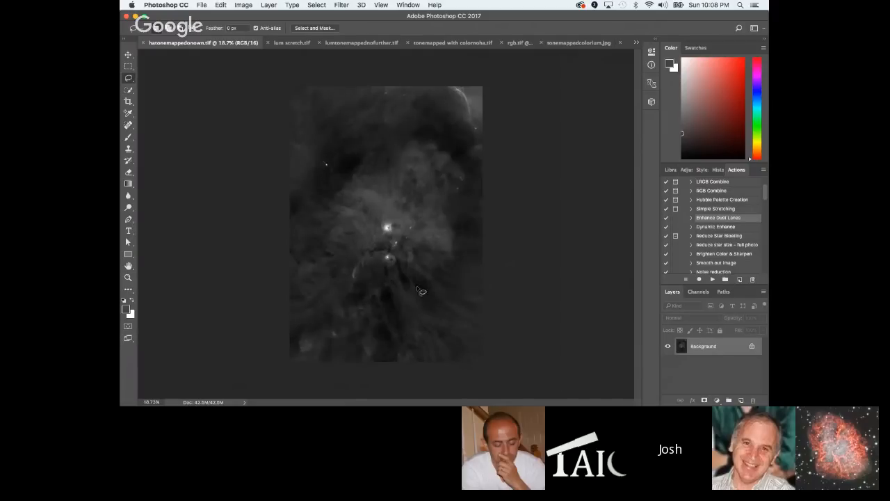
Examine the area around the bright core in lumtonemappednofurther.tif and clear the document's active selection.
left_click(369, 43)
scroll(394, 271, "up", 3)
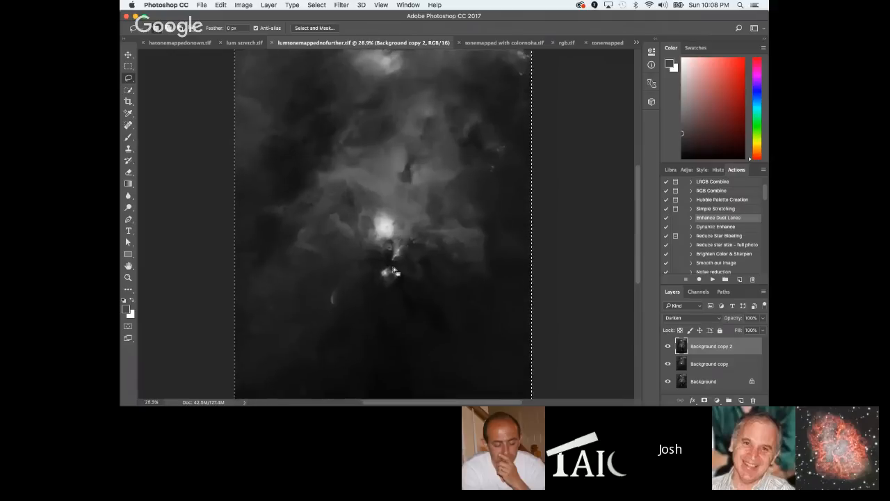
scroll(398, 272, "up", 1)
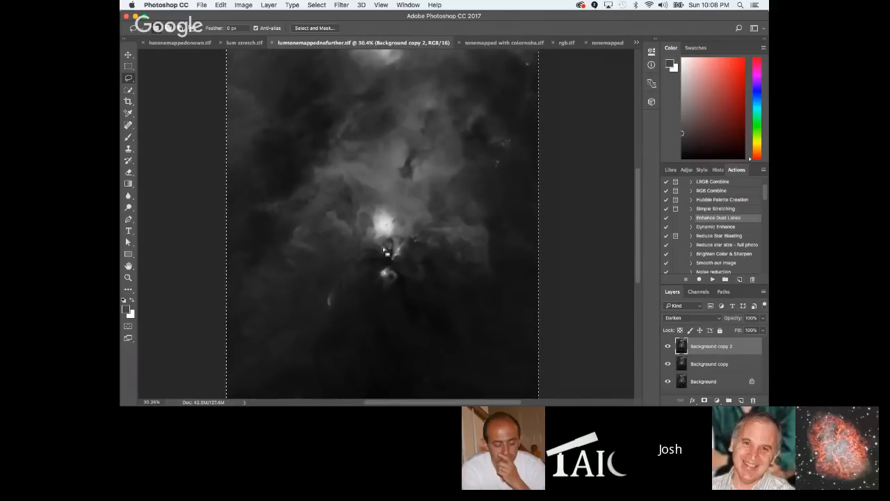
scroll(442, 257, "down", 2)
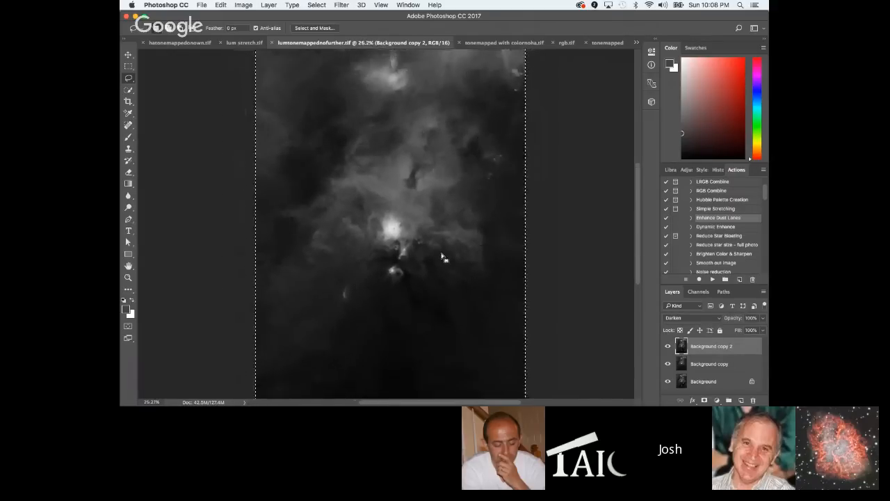
scroll(442, 257, "down", 2)
scroll(428, 267, "up", 2)
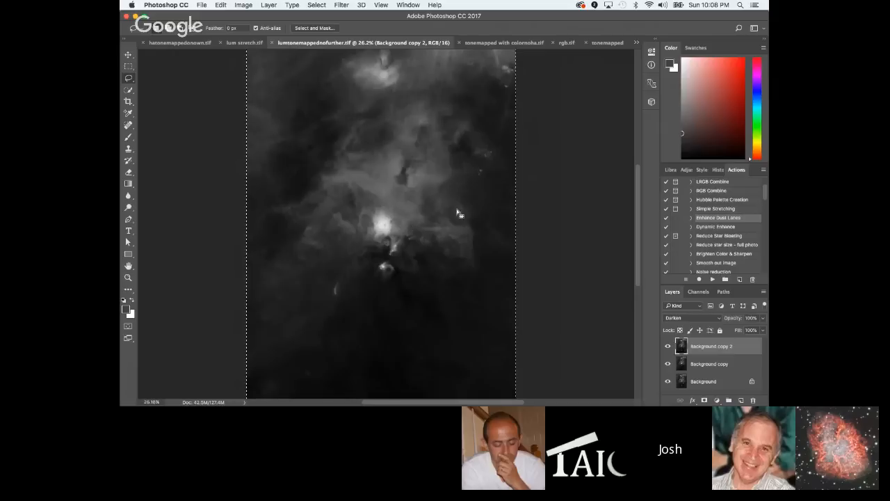
left_click(431, 241)
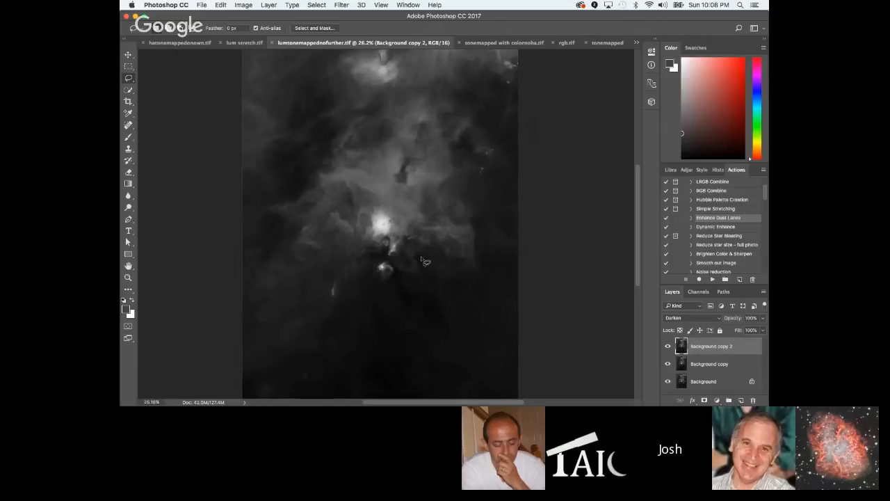
Compare lumtonemappednofurther.tif with hatonemappedonown.tif, examining the hydrogen-alpha image's bright cores and dark streaks at several magnifications.
scroll(427, 262, "up", 3)
scroll(426, 262, "down", 3)
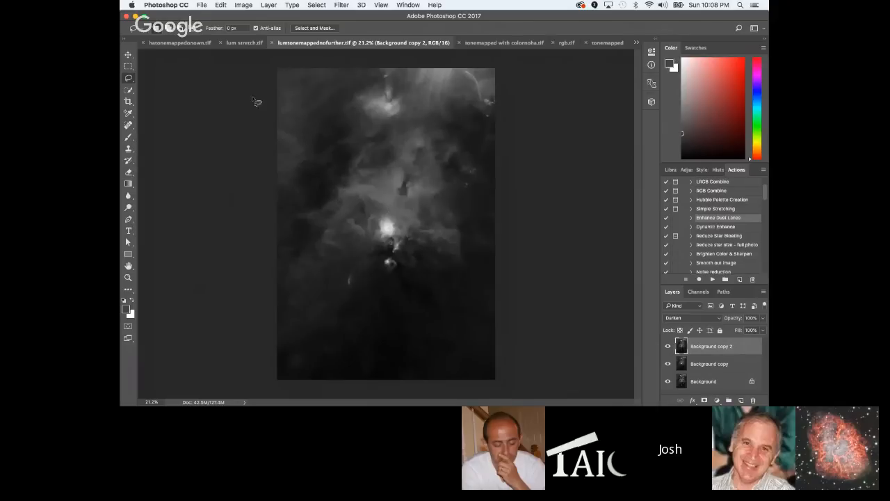
left_click(178, 42)
scroll(427, 263, "up", 2)
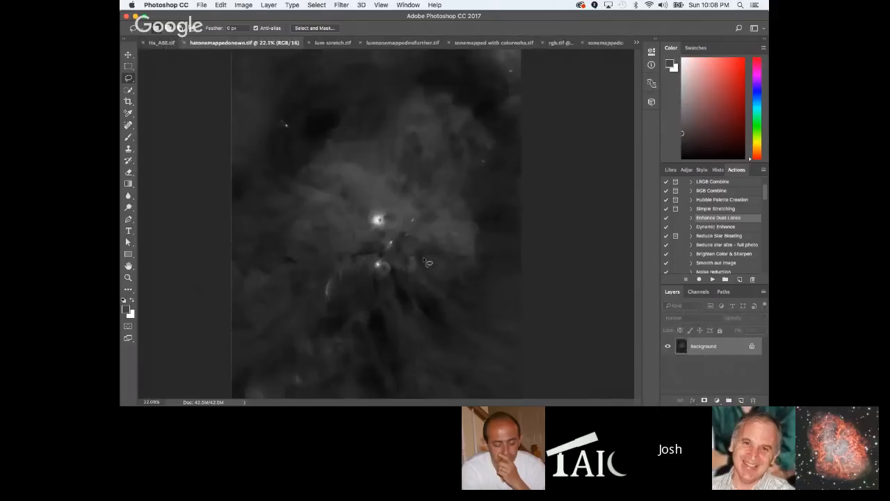
scroll(423, 260, "up", 3)
scroll(423, 250, "down", 5)
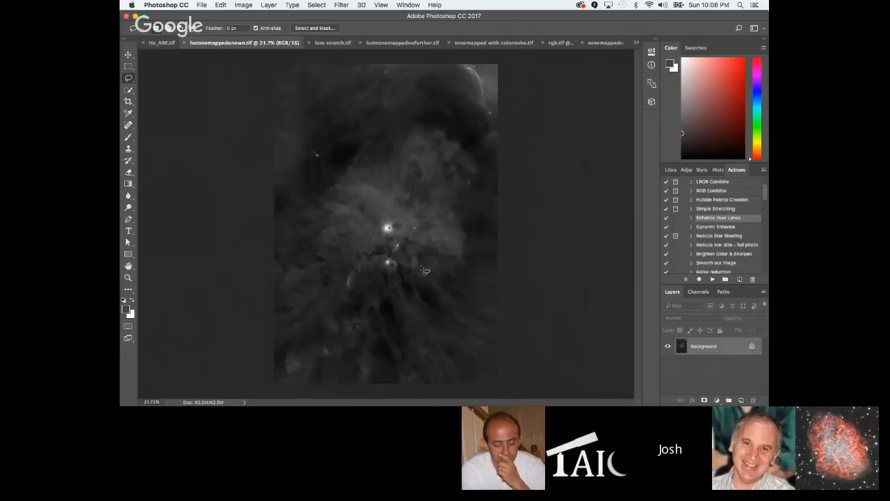
scroll(419, 263, "up", 1)
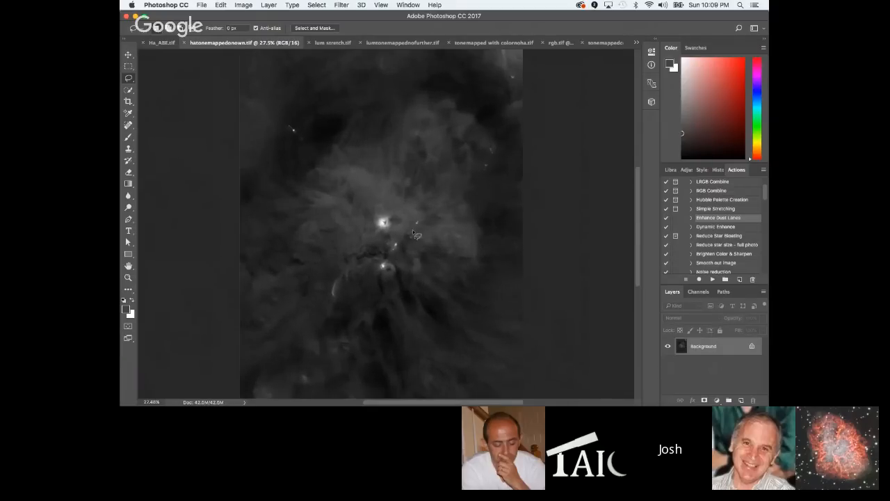
scroll(446, 247, "up", 2)
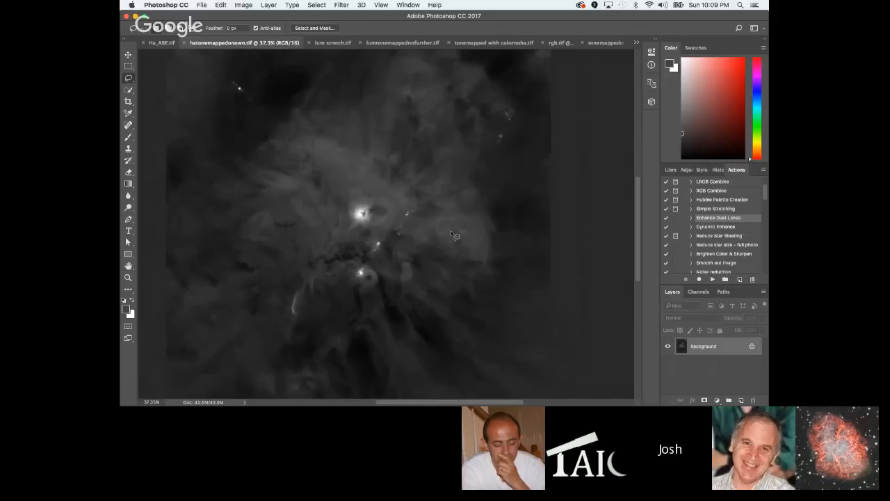
scroll(454, 246, "down", 2)
scroll(455, 247, "down", 1)
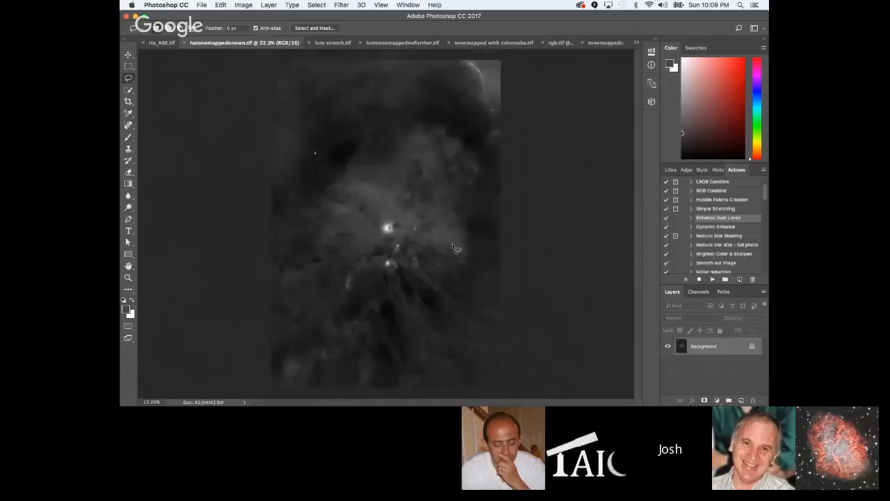
scroll(456, 249, "up", 2)
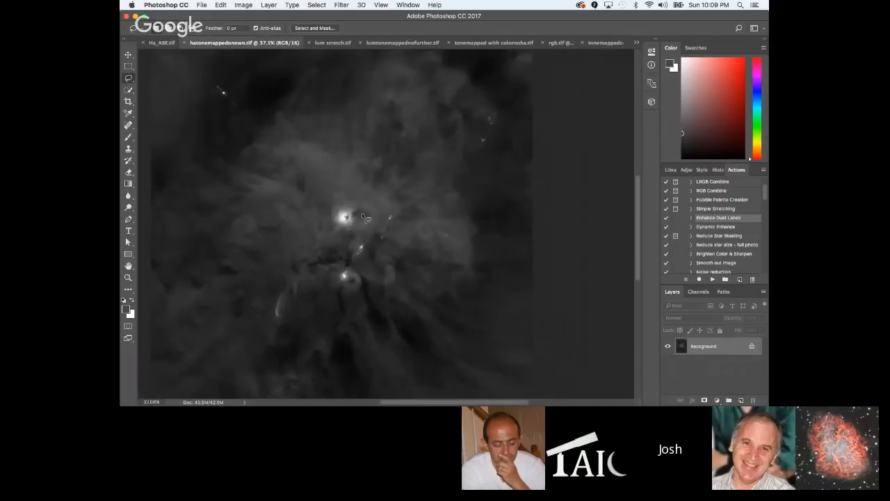
scroll(349, 123, "down", 1)
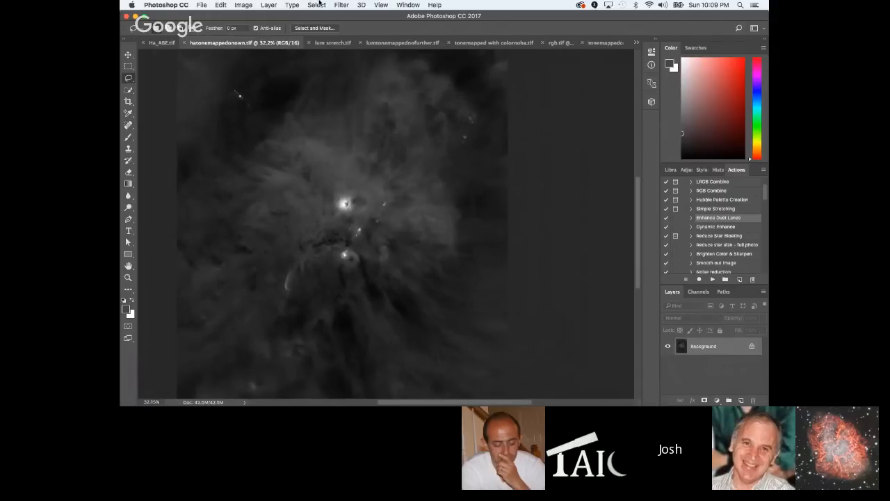
Select the entire hydrogen-alpha image, copy it and check its color mode options.
left_click(316, 4)
left_click(325, 16)
left_click(221, 5)
left_click(258, 70)
left_click(243, 5)
mouse_move(253, 16)
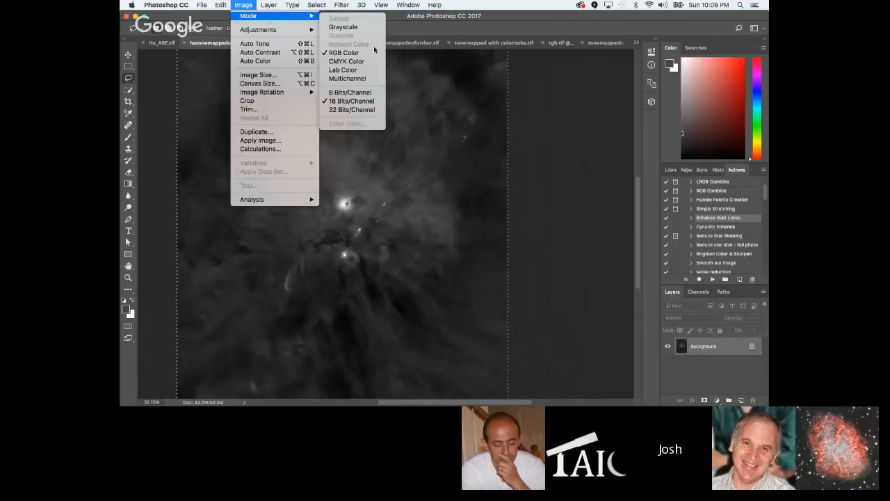
left_click(452, 160)
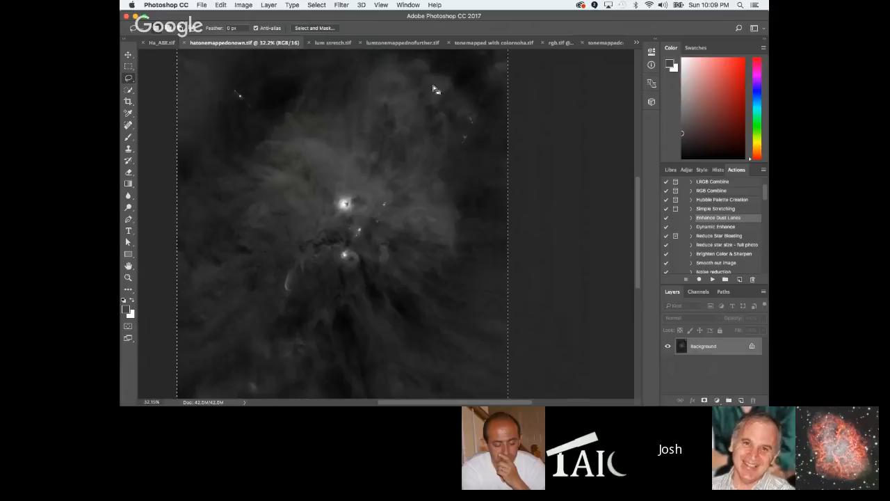
In rgb.tif, select the whole canvas, copy the merged result of all layers and paste it as a new top layer.
left_click(557, 43)
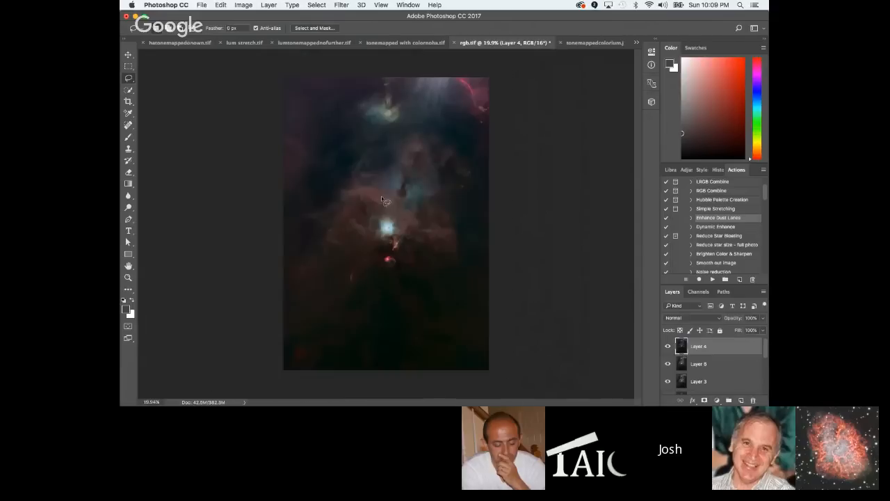
scroll(381, 196, "up", 5)
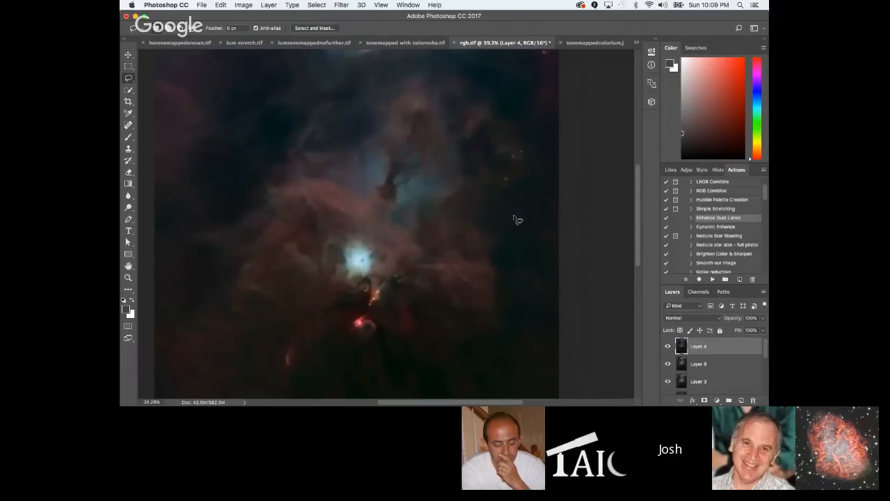
scroll(518, 220, "down", 3)
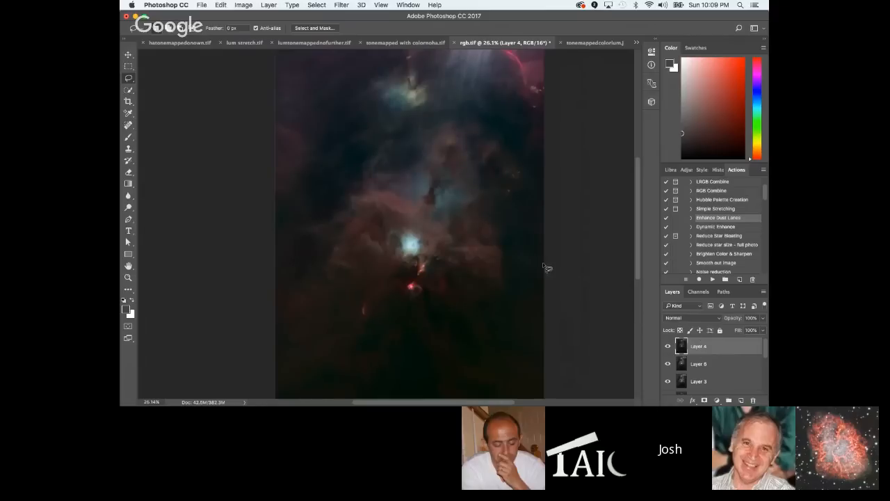
left_click(317, 5)
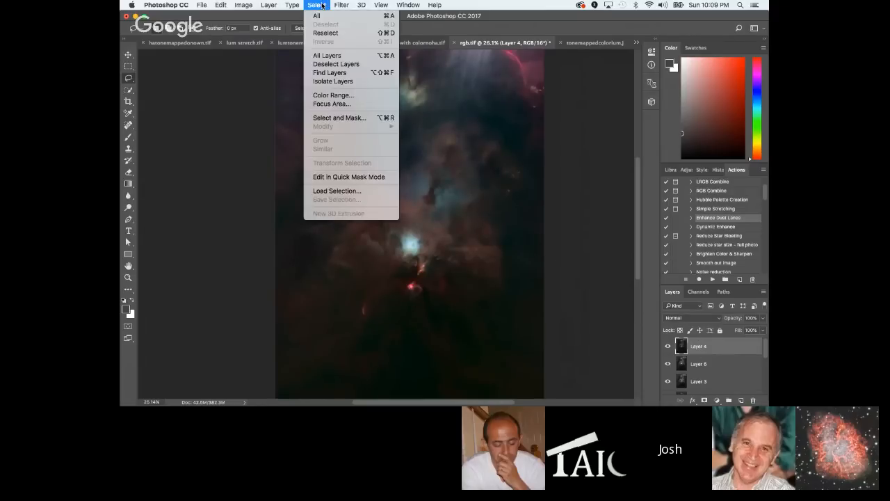
left_click(327, 18)
left_click(220, 5)
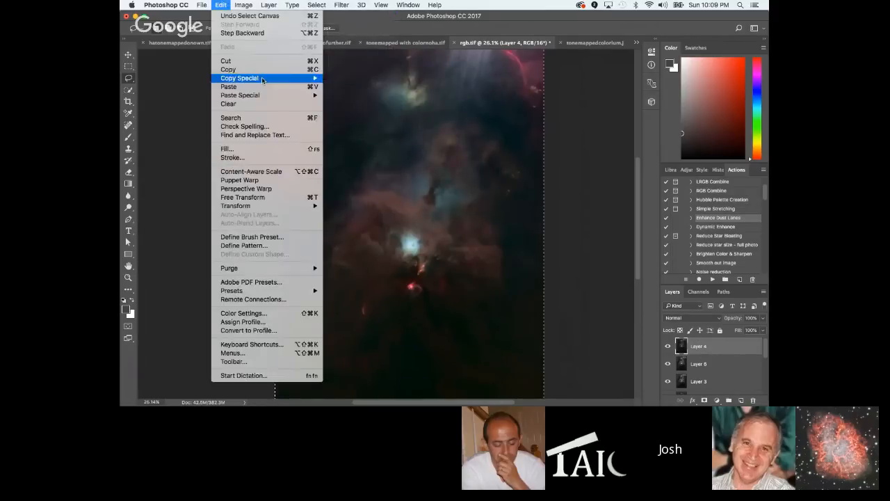
mouse_move(262, 78)
left_click(367, 78)
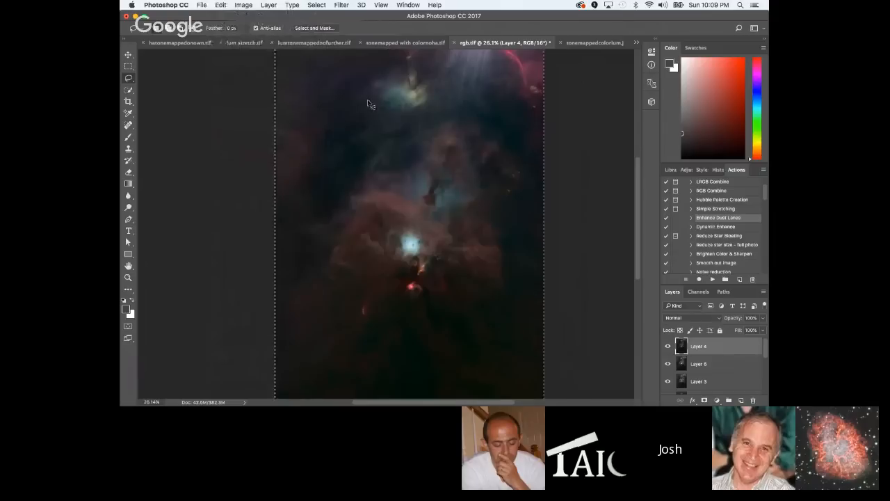
key("super+v")
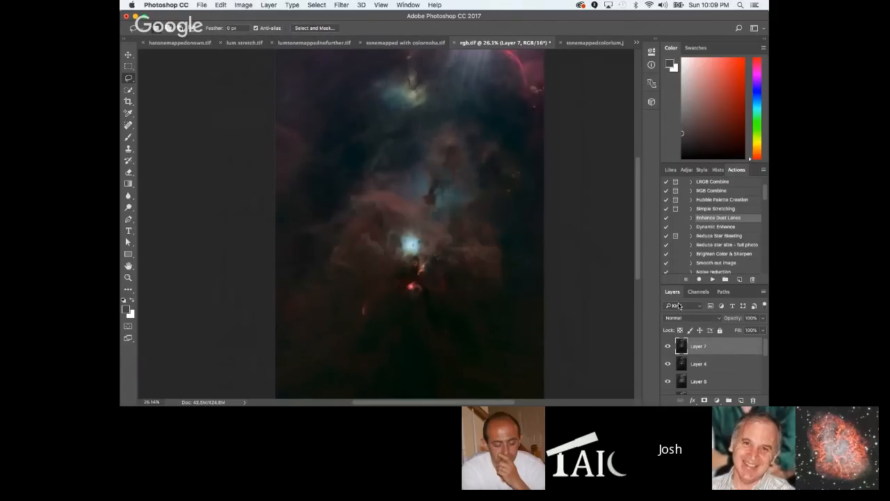
Add a Hue/Saturation adjustment layer clipped to the merged layer, with Normal mode and 100% opacity, and toggle its visibility off and on.
left_click(242, 5)
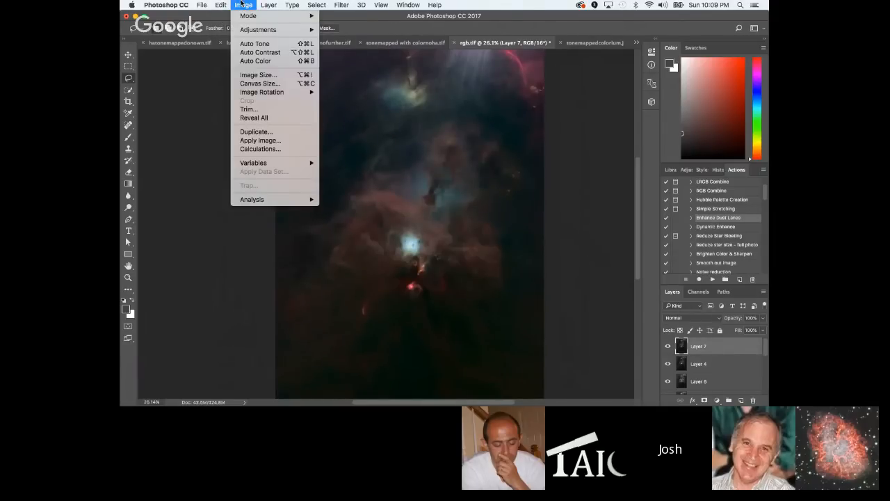
mouse_move(269, 4)
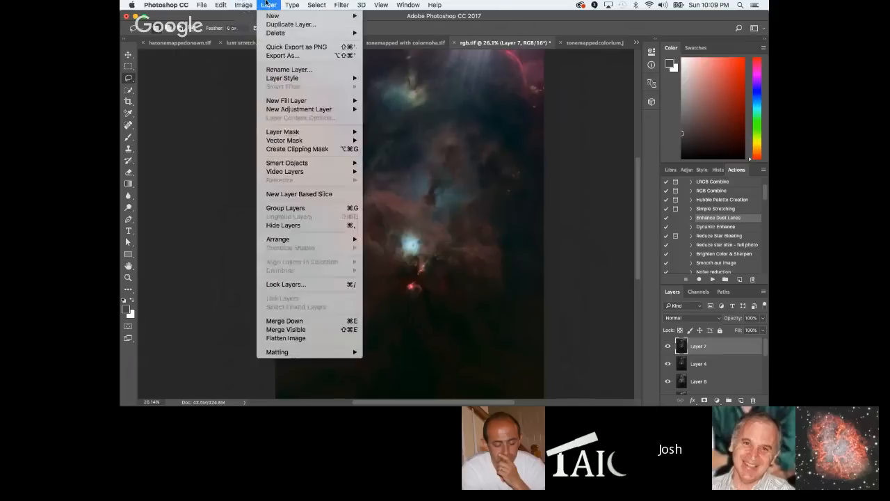
mouse_move(313, 111)
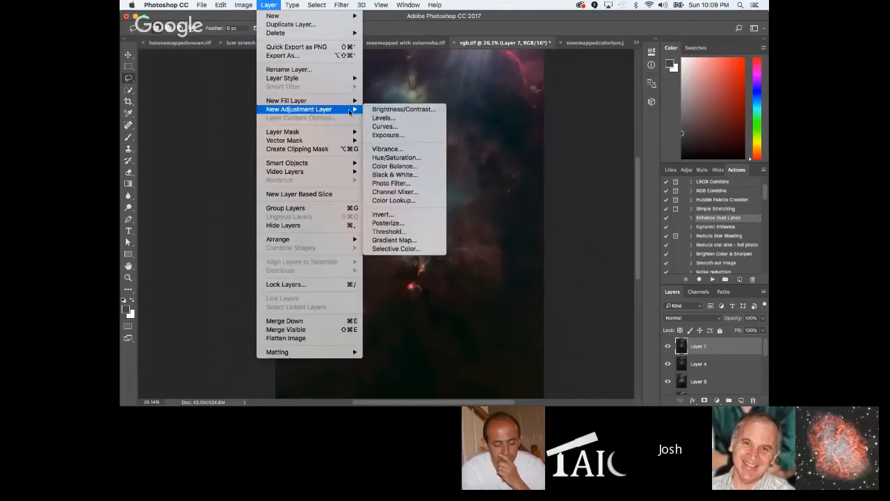
left_click(397, 159)
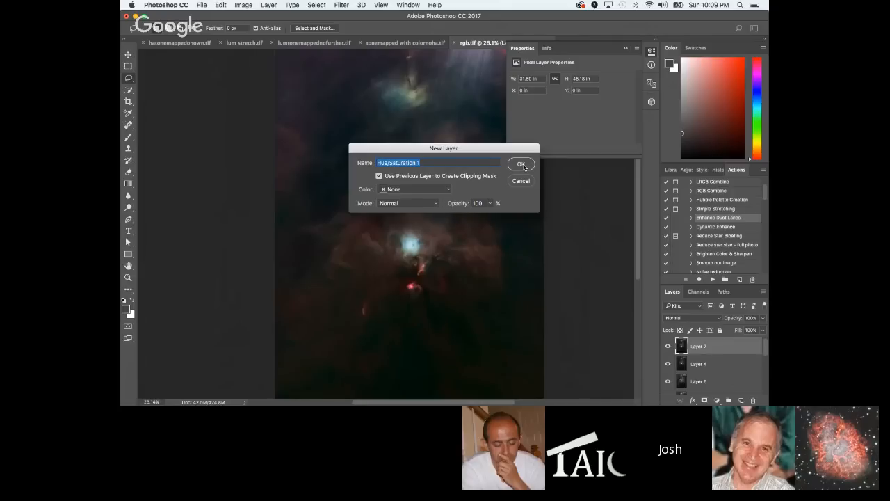
left_click(523, 166)
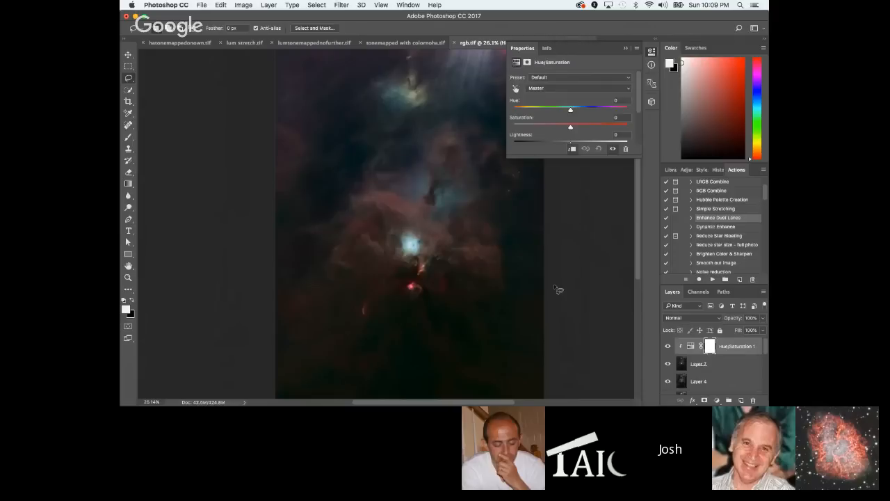
left_click(668, 347)
left_click(668, 347)
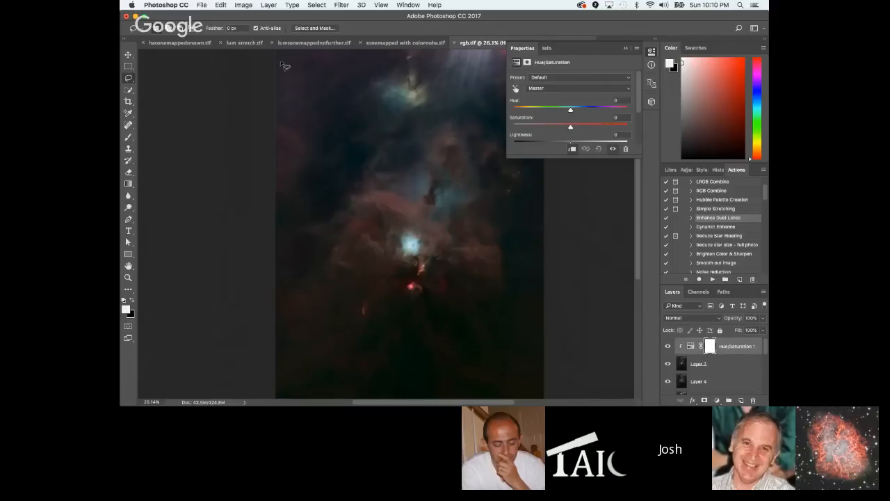
Copy the fully selected hatonemappedonown.tif image again and collapse the document properties.
left_click(184, 43)
left_click(317, 5)
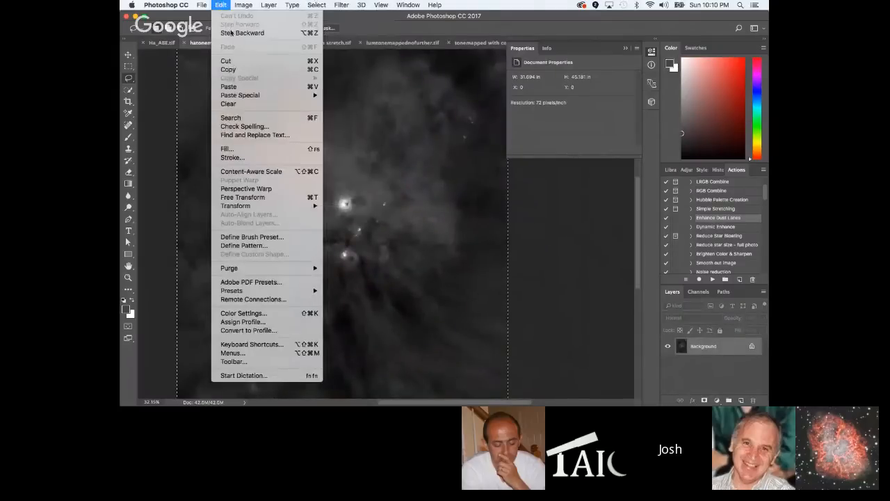
left_click(233, 68)
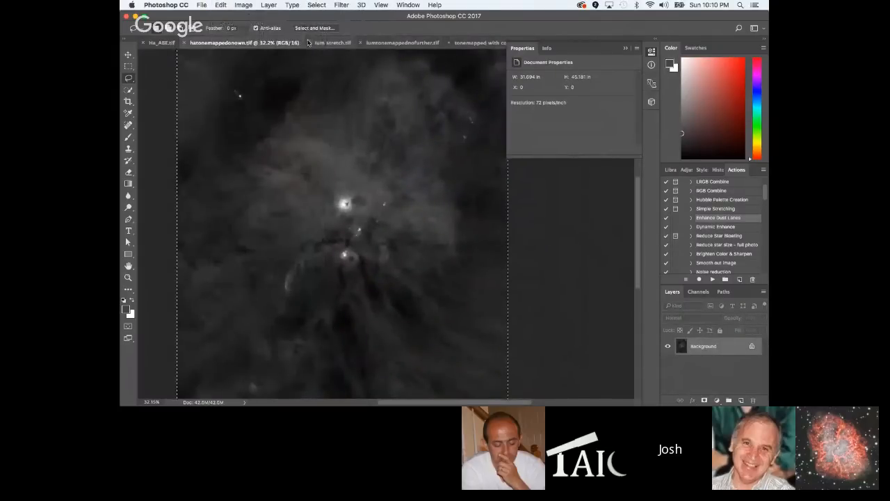
left_click(625, 51)
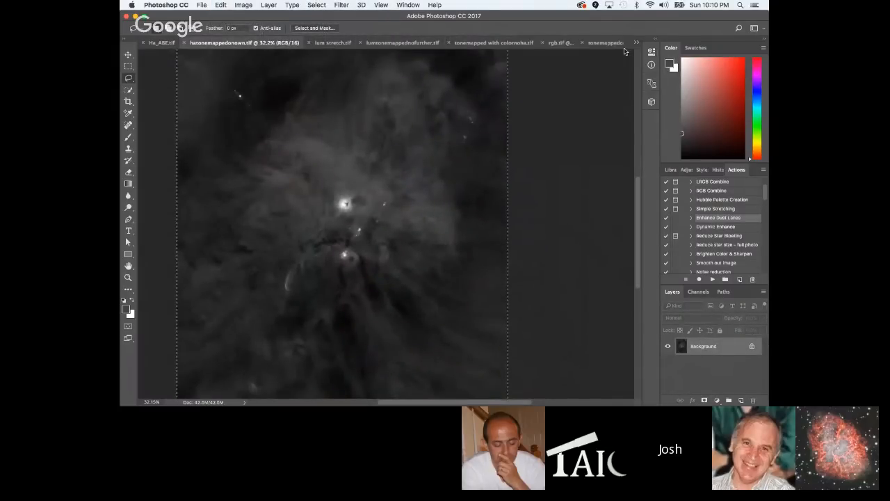
Paste the hydrogen-alpha image into the Hue/Saturation layer's mask in rgb.tif and inspect the mask at several magnifications.
left_click(562, 43)
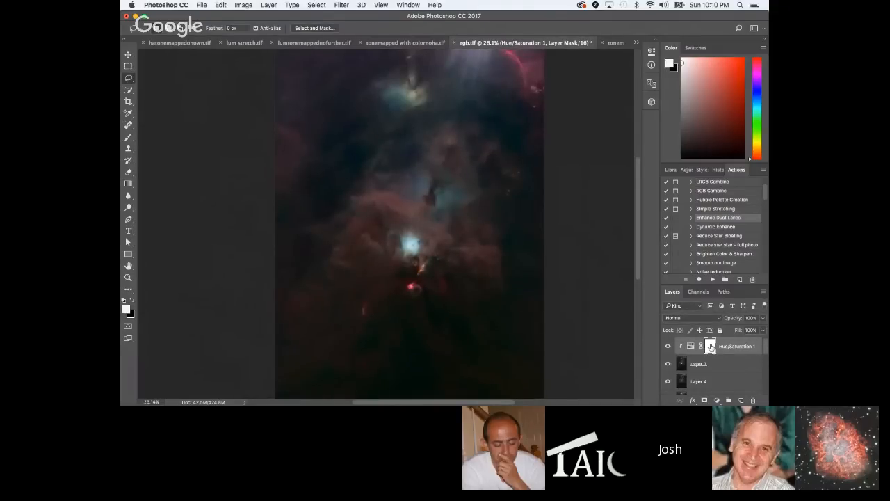
left_click(710, 346, "alt")
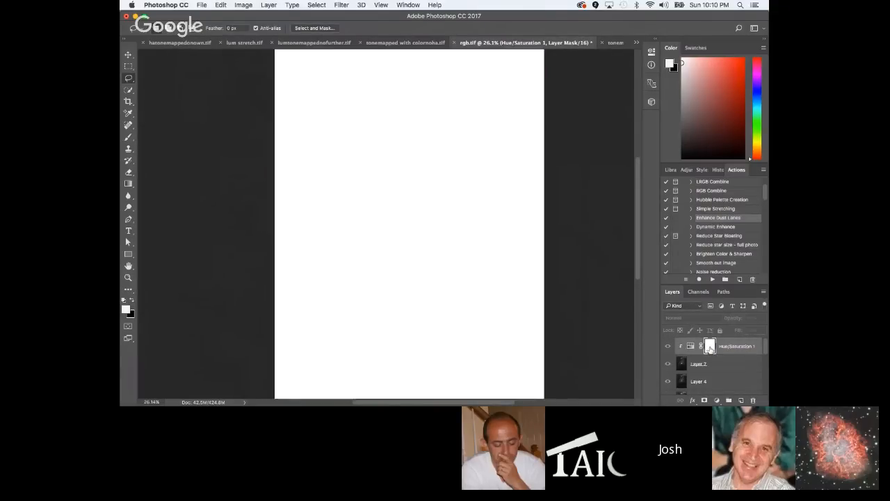
key("super+v")
scroll(474, 264, "up", 3)
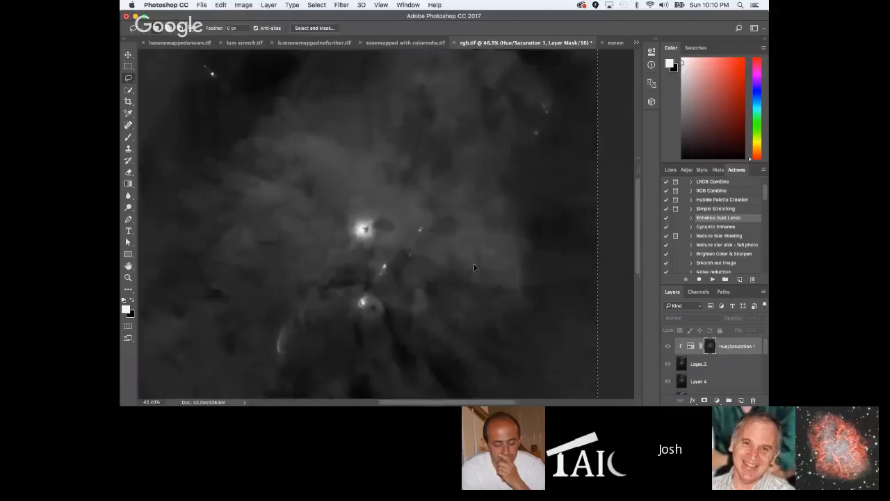
scroll(474, 264, "down", 4)
scroll(529, 278, "up", 5)
scroll(578, 301, "down", 2)
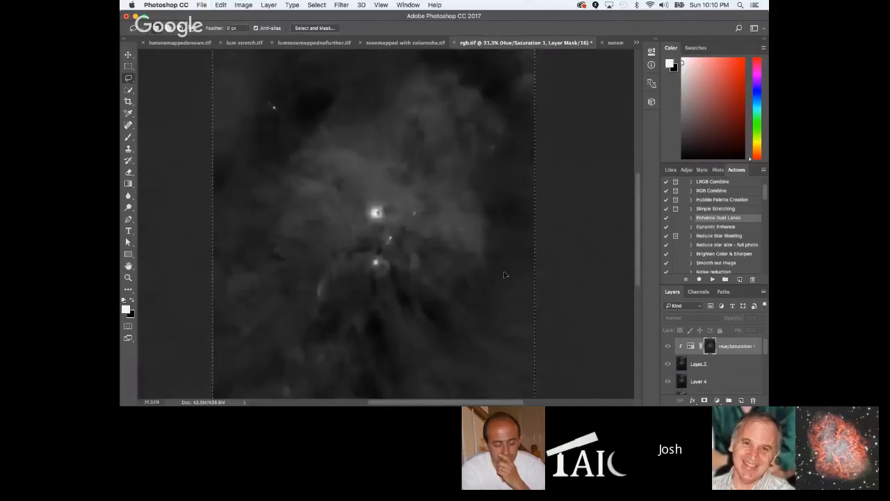
Turn on Colorize in the Hue/Saturation adjustment and set its saturation to 86, with hue at 0.
left_click(691, 346)
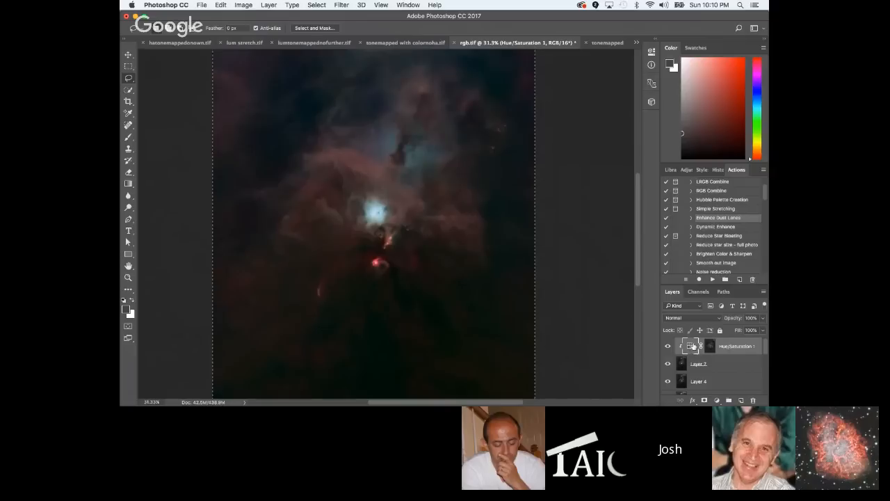
double_click(696, 343)
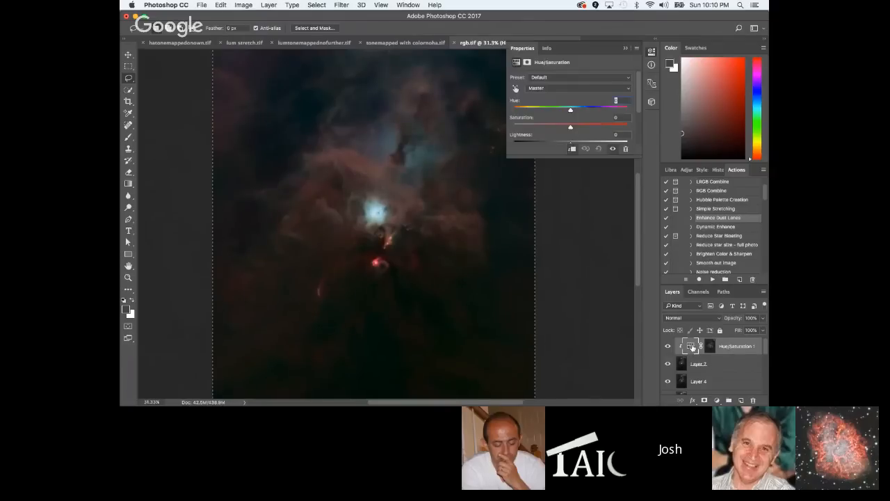
scroll(568, 113, "down", 2)
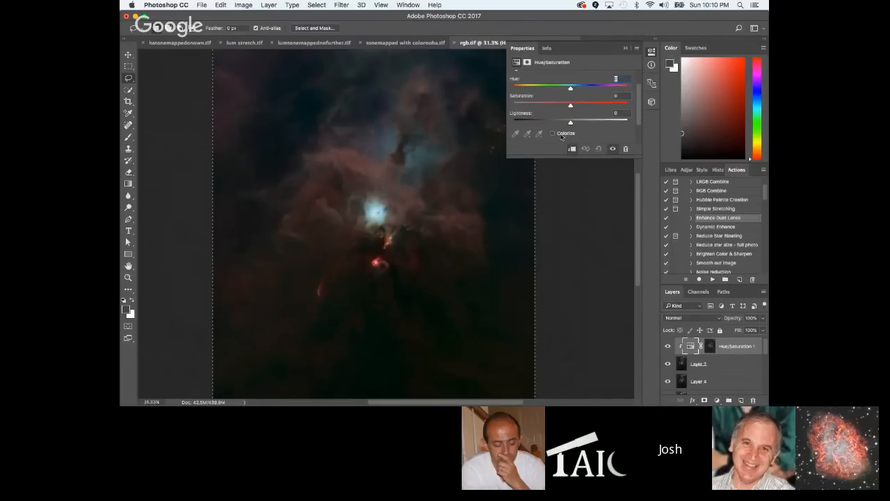
left_click(553, 133)
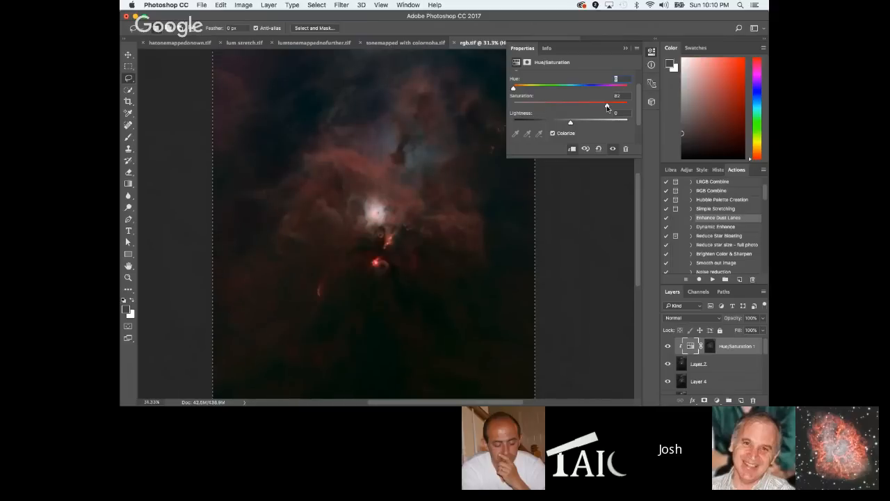
left_click_drag(608, 107, 613, 108)
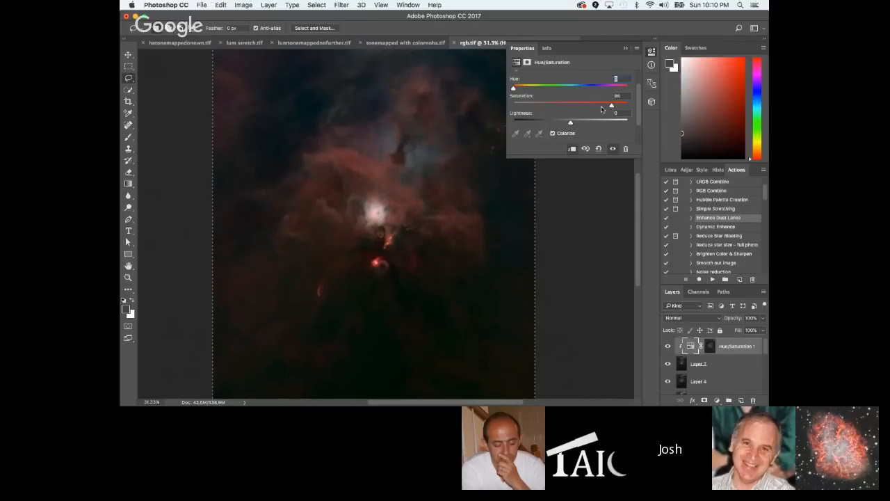
Try several lightness and saturation levels in the Hue/Saturation adjustment, settling on lightness +18 and saturation 80.
scroll(413, 213, "down", 3)
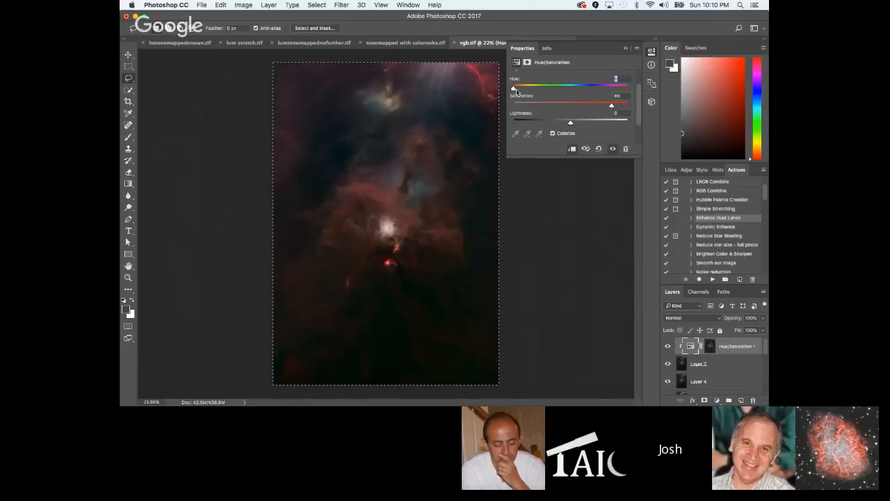
mouse_move(571, 124)
left_mouse_down()
mouse_move(614, 124)
mouse_move(554, 123)
mouse_move(583, 122)
left_mouse_up()
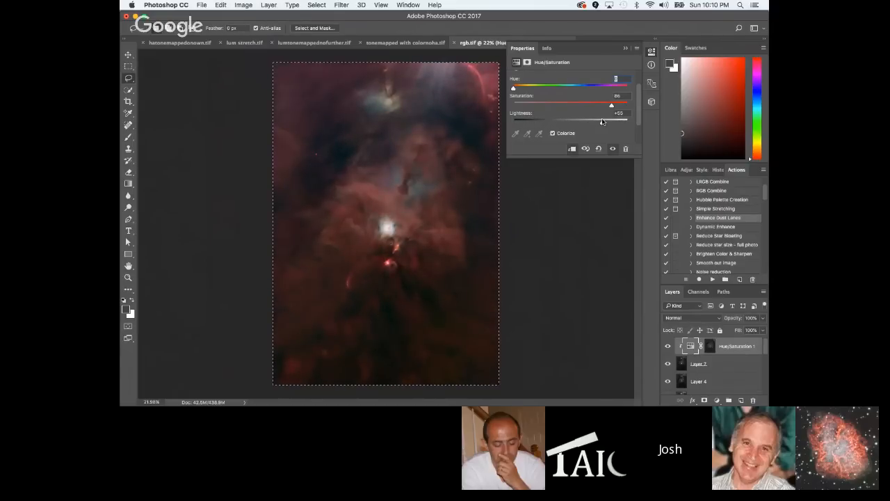
left_click_drag(603, 121, 592, 126)
left_click_drag(575, 123, 603, 126)
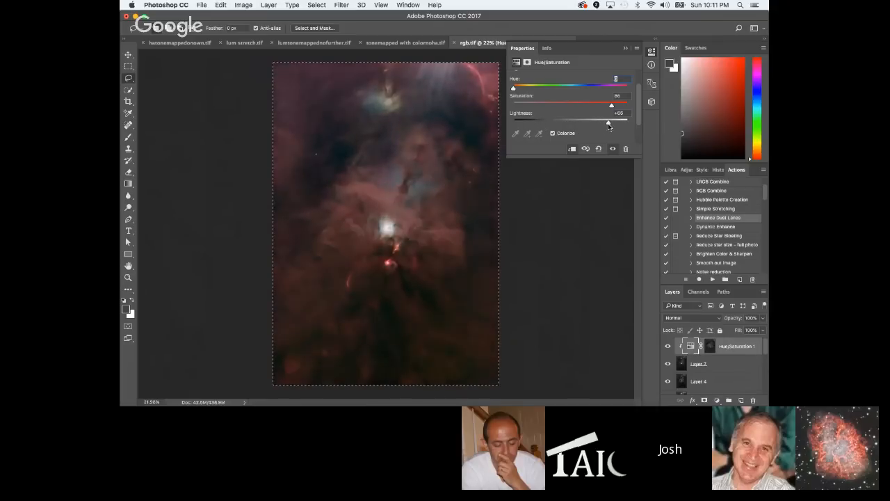
left_click_drag(615, 126, 613, 106)
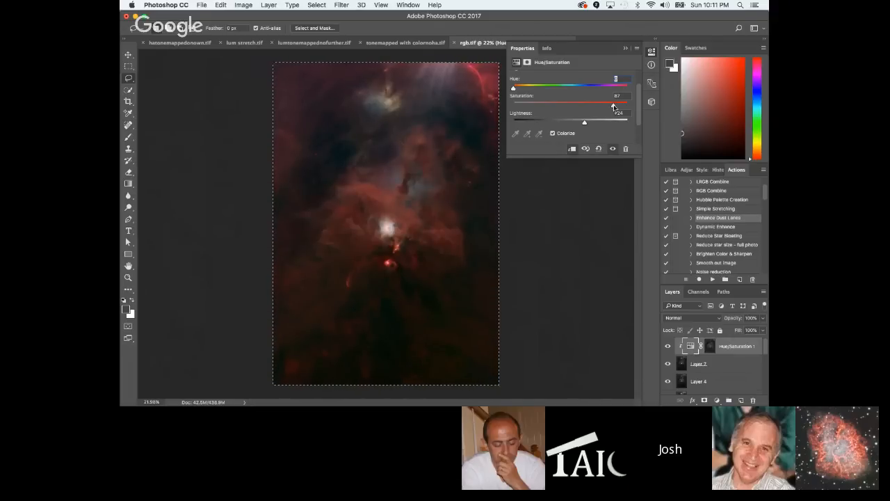
mouse_move(613, 106)
left_mouse_down()
mouse_move(591, 106)
mouse_move(584, 125)
mouse_move(573, 125)
mouse_move(604, 106)
left_mouse_up()
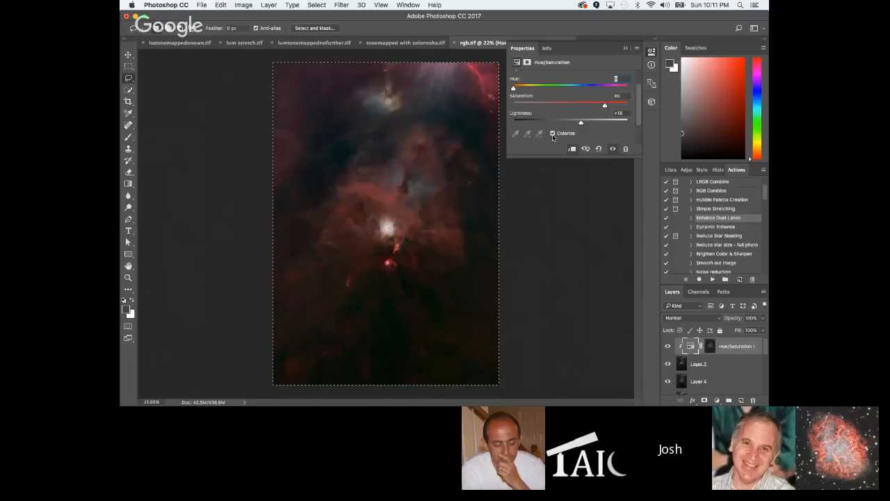
Try Screen blending on the Hue/Saturation layer with lightness up to +100, then restore Normal blending with lightness +5.
left_click(695, 321)
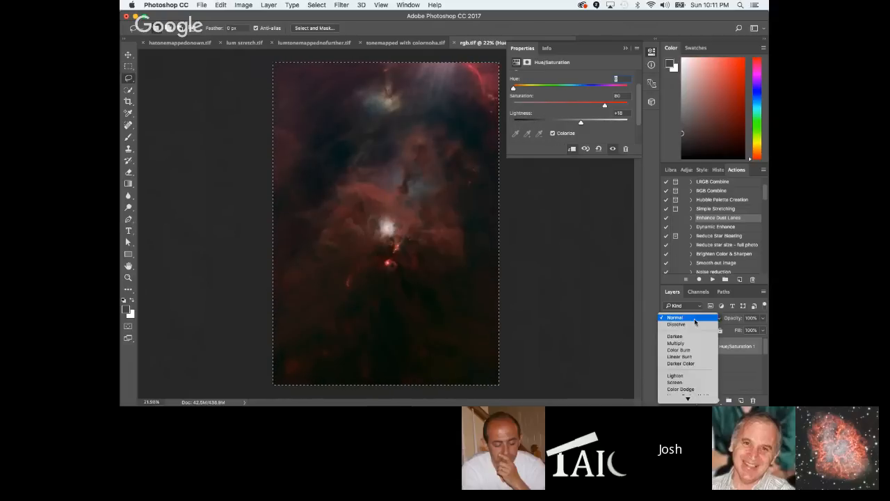
left_click(679, 308)
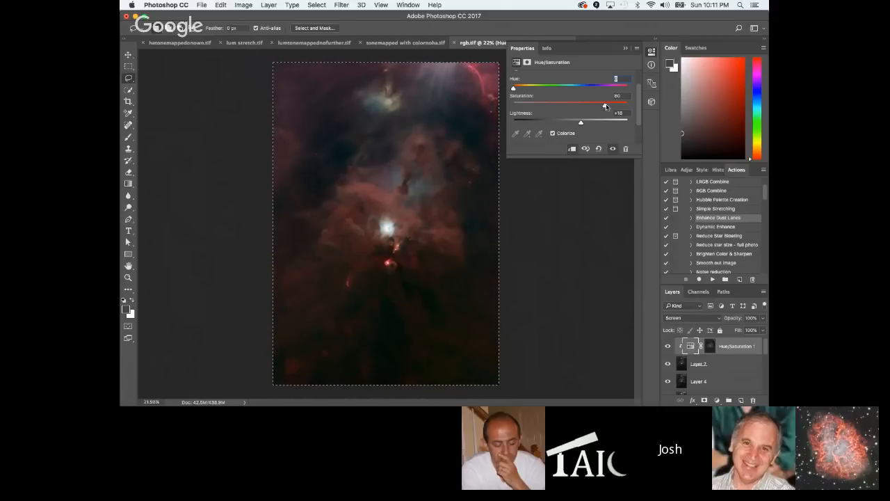
left_click_drag(582, 123, 631, 125)
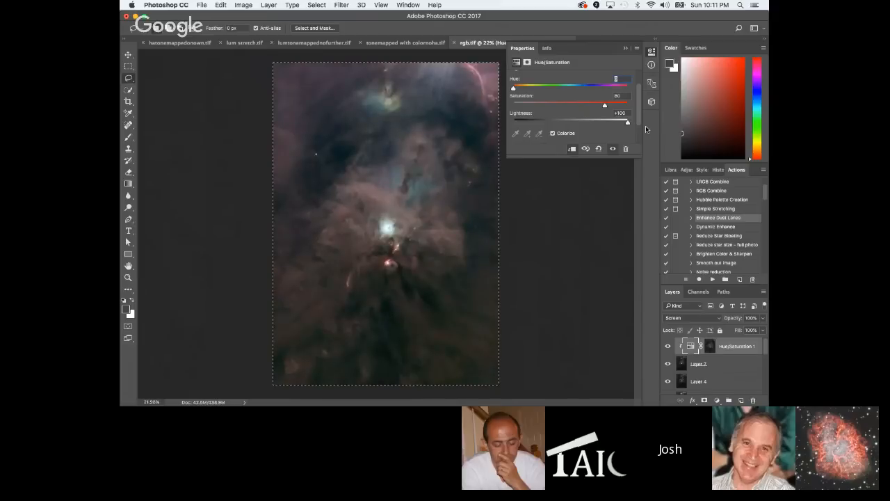
left_click_drag(616, 128, 573, 126)
left_click(685, 318)
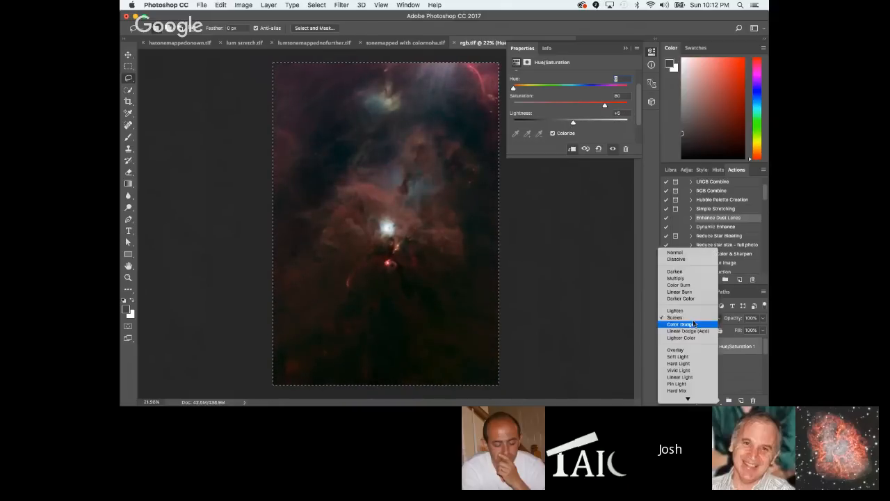
left_click(685, 252)
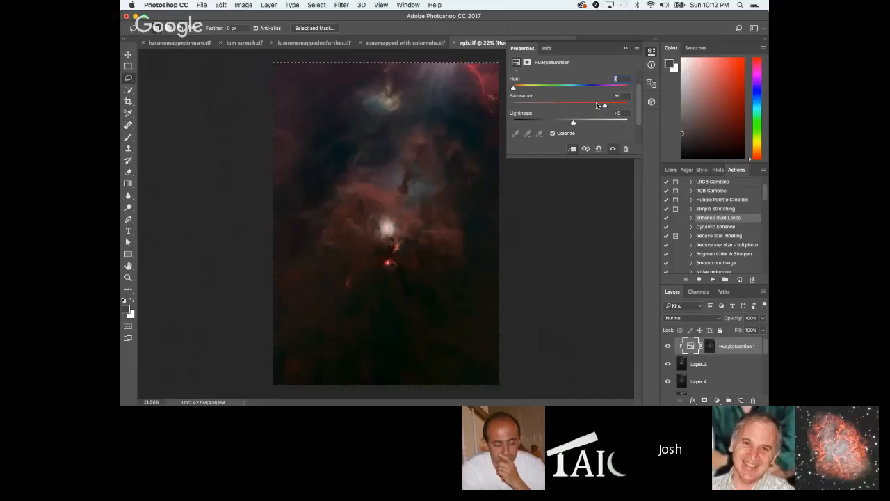
Raise the Hue/Saturation saturation to 100, test a green hue, and return the hue to 0.
left_click_drag(603, 104, 640, 107)
left_click_drag(514, 89, 549, 91)
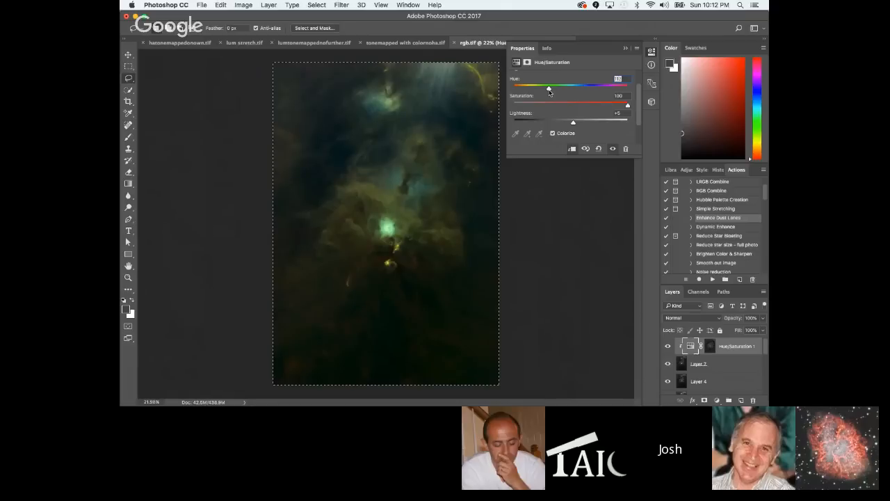
left_click_drag(551, 91, 498, 89)
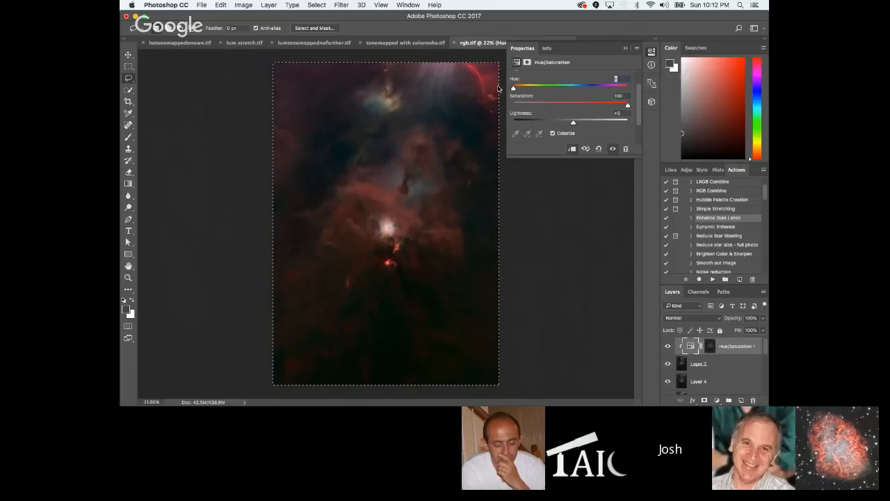
Set the Hue/Saturation adjustment to hue 333, saturation 89 and lightness +54, keeping the layer's opacity at 100%.
left_click_drag(512, 88, 615, 89)
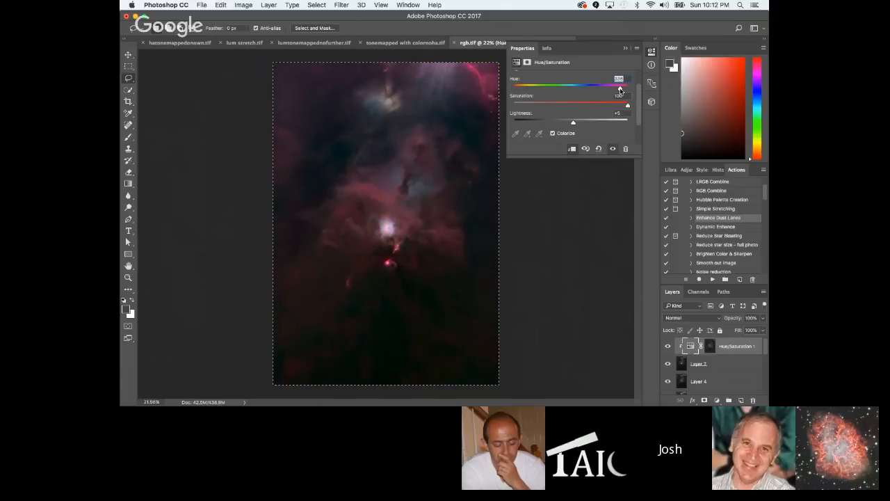
left_click_drag(620, 90, 619, 90)
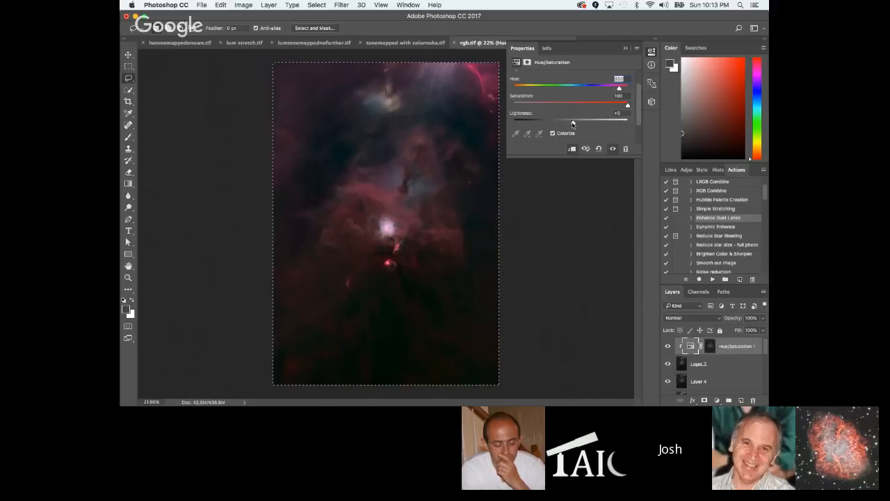
left_click_drag(573, 122, 603, 125)
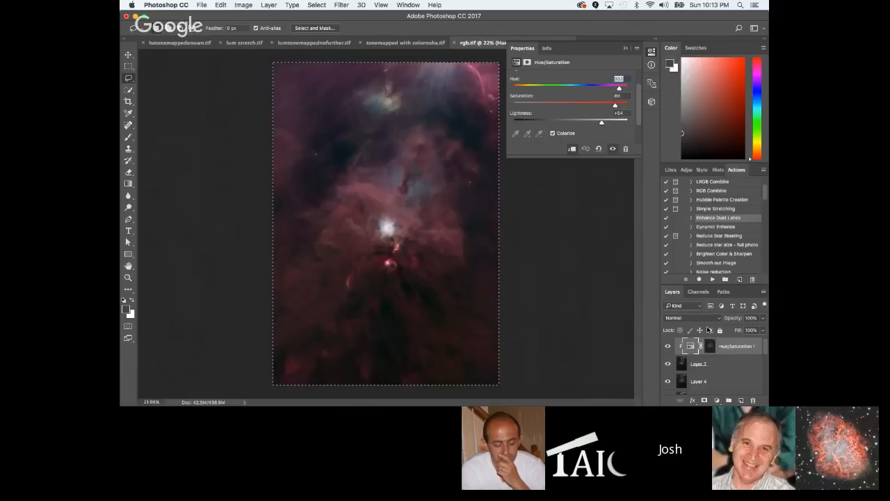
left_click(764, 320)
mouse_move(764, 330)
left_mouse_down()
mouse_move(727, 331)
mouse_move(763, 330)
left_mouse_up()
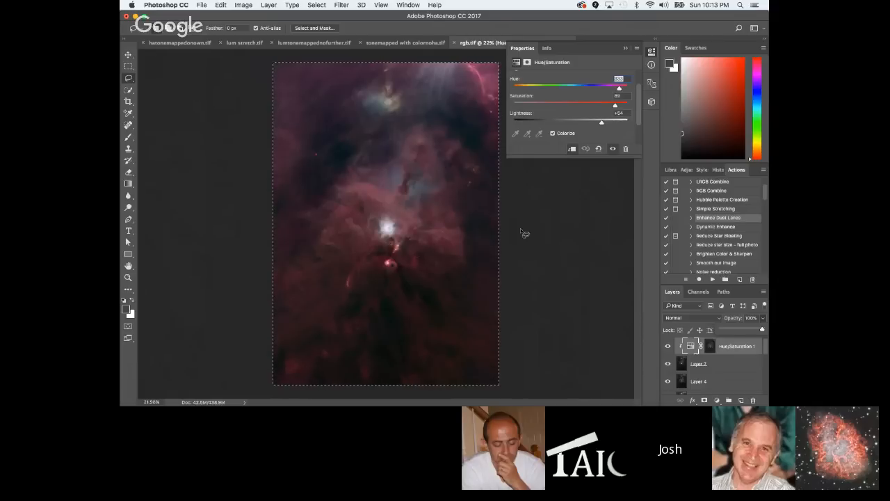
Place the Hue/Saturation adjustment layer in a new layer group and keep the group expanded.
left_click(737, 349)
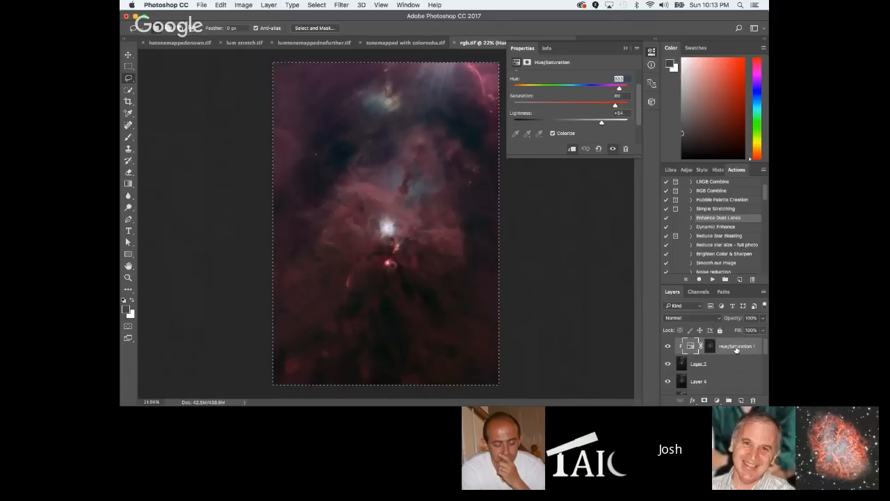
left_click(728, 402)
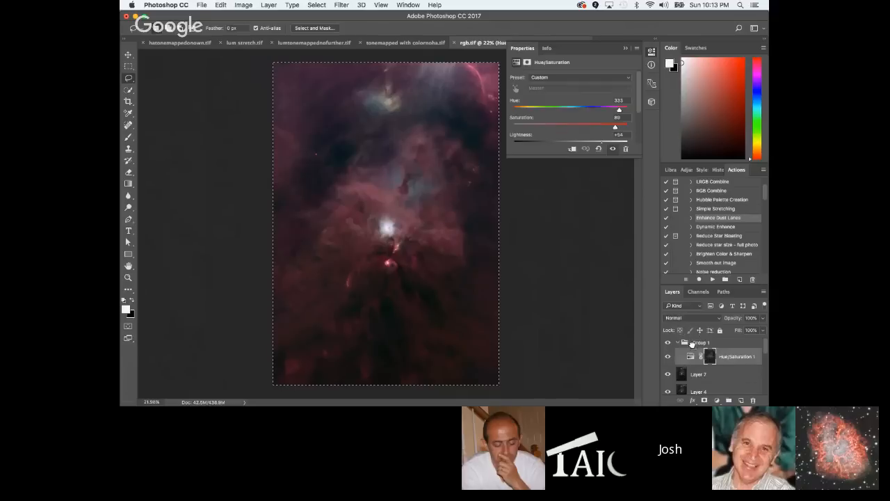
left_click(679, 343)
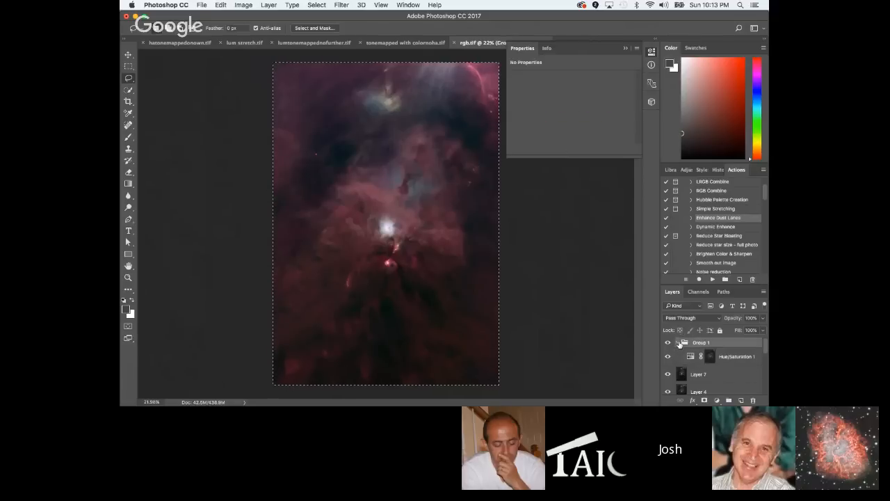
left_click(678, 344)
left_click(679, 343)
Hide Group 1 and Layers 7, 4, 6, 3 and 5, leaving the color image from Layer 2 down visible.
left_click(669, 342)
left_click(668, 343)
left_click(669, 343)
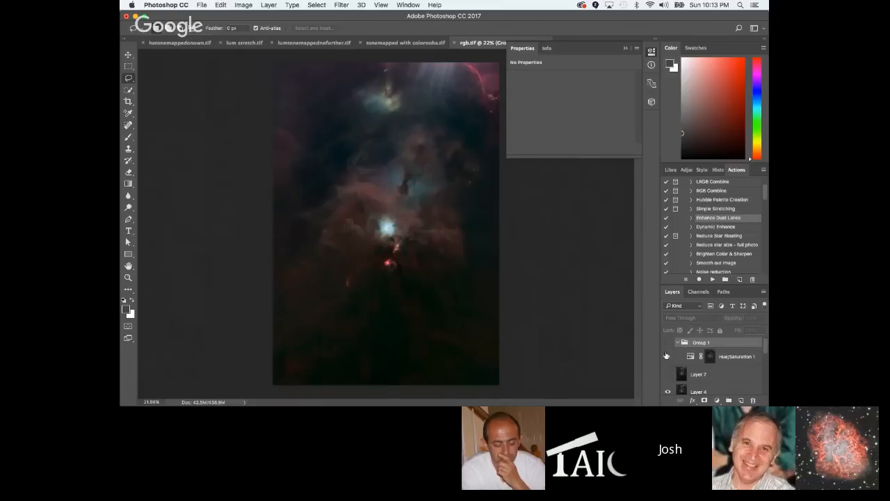
left_click(668, 357)
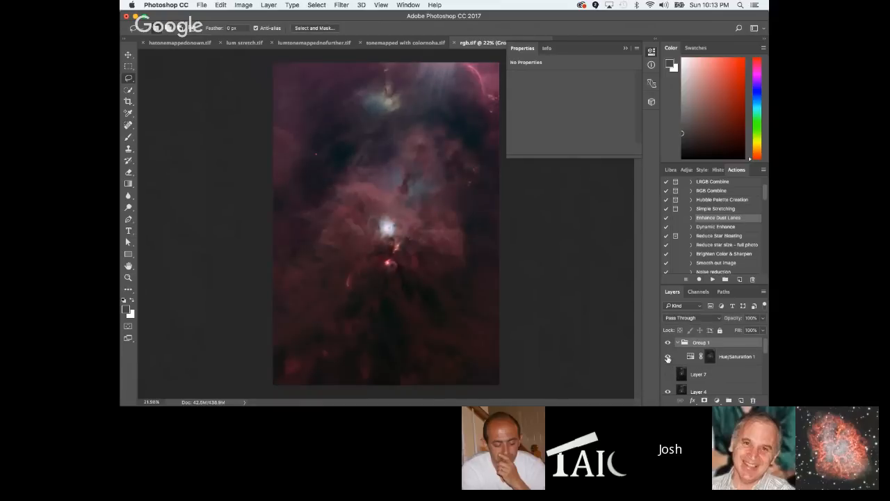
left_click(667, 358)
scroll(669, 361, "down", 1)
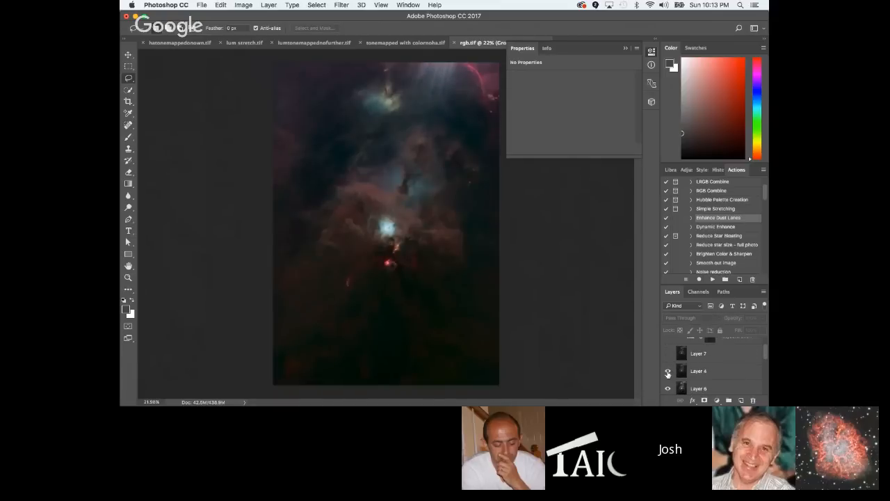
left_click(668, 373)
scroll(678, 363, "down", 2)
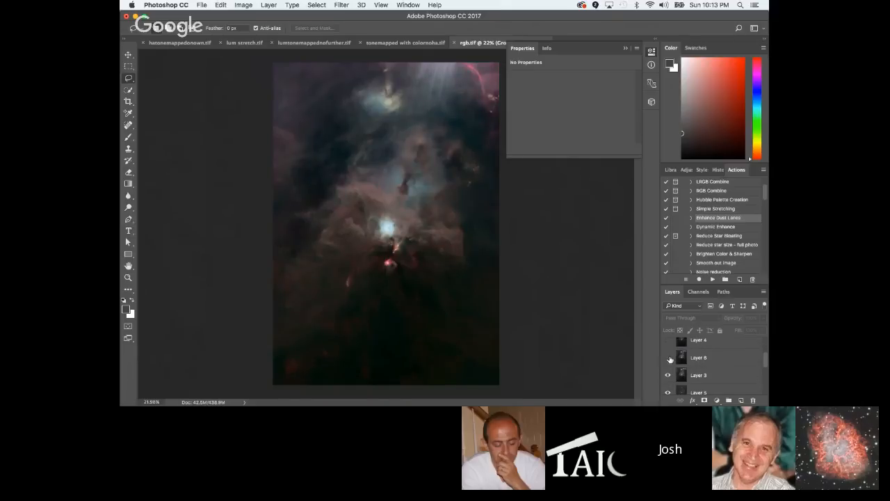
left_click(668, 375)
scroll(704, 370, "down", 1)
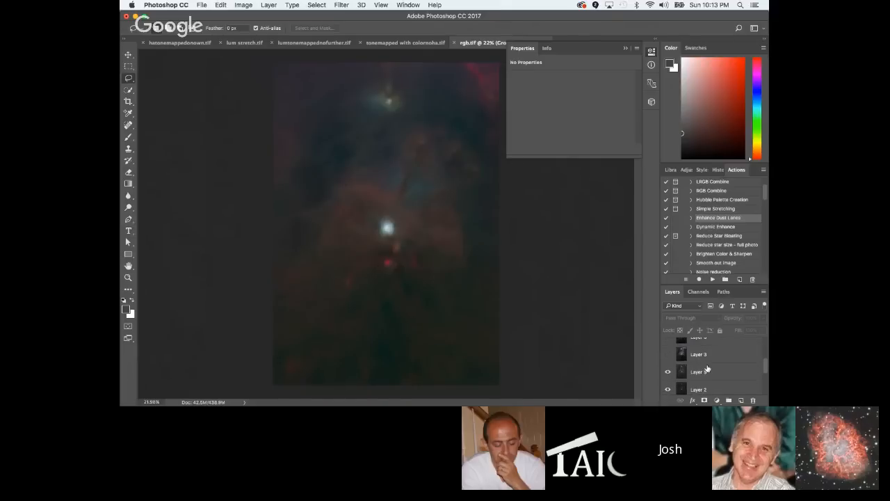
left_click(668, 372)
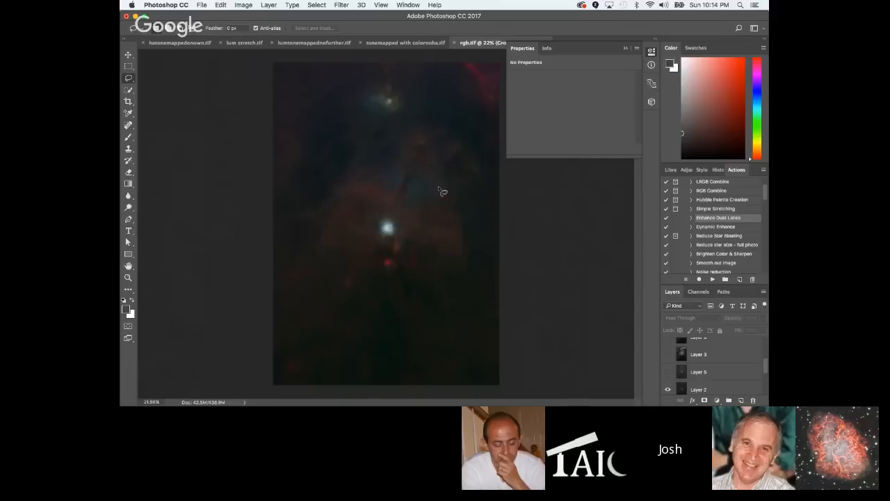
Select the entire canvas and make a merged copy of the visible color image.
left_click(306, 5)
left_click(320, 15)
left_click(220, 5)
mouse_move(279, 77)
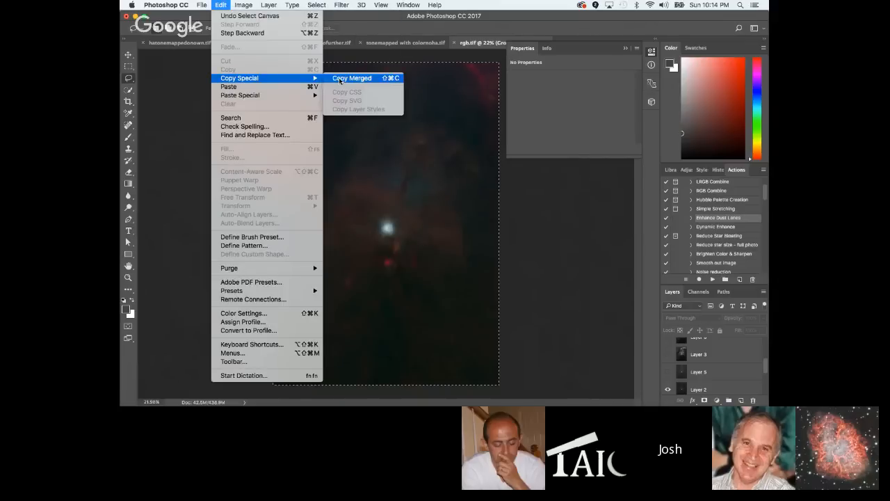
left_click(378, 80)
Show Layers 5, 3, 6, 4 and 7 and Group 1 with its Hue/Saturation layer again.
left_click(669, 373)
left_click(668, 355)
left_click(669, 341)
scroll(684, 366, "up", 3)
left_click(668, 350)
scroll(669, 362, "up", 3)
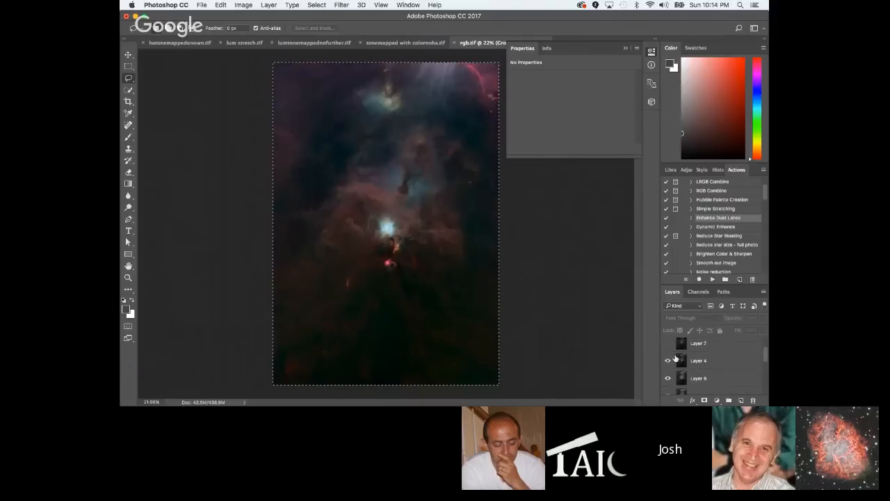
left_click(668, 357)
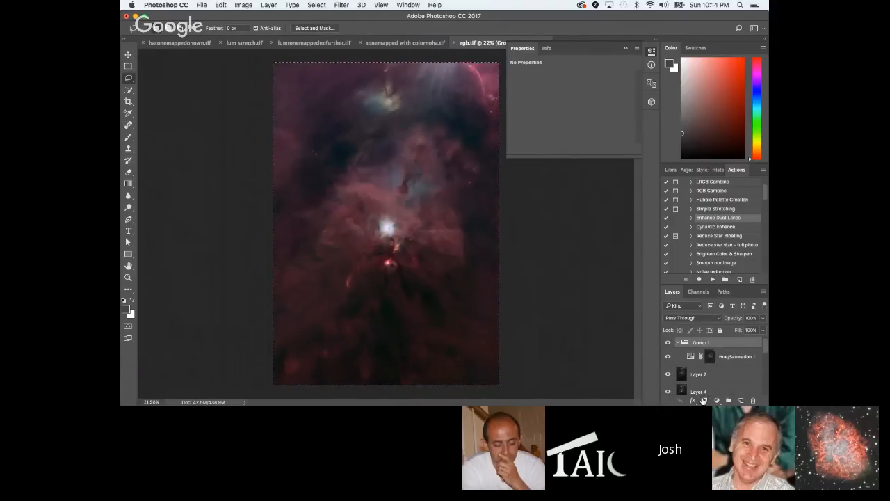
Add a layer mask to Group 1 and paste the merged color image copy into it.
left_click(705, 401)
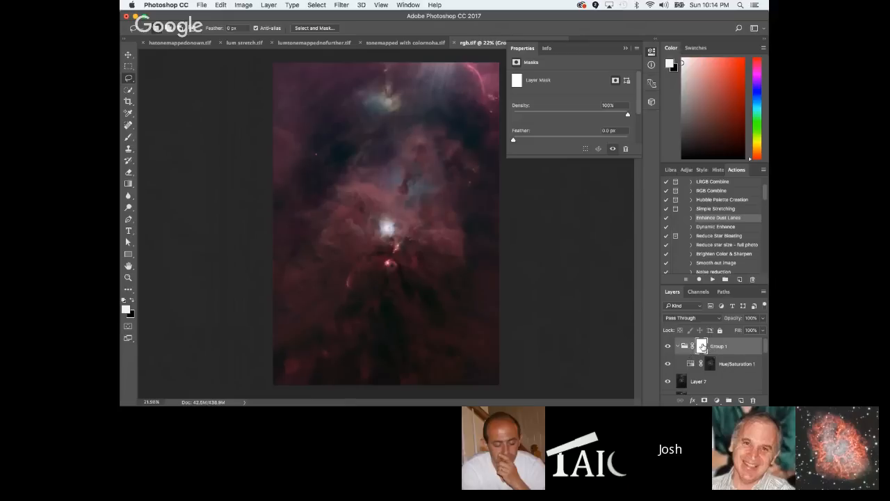
left_click(702, 346, "alt")
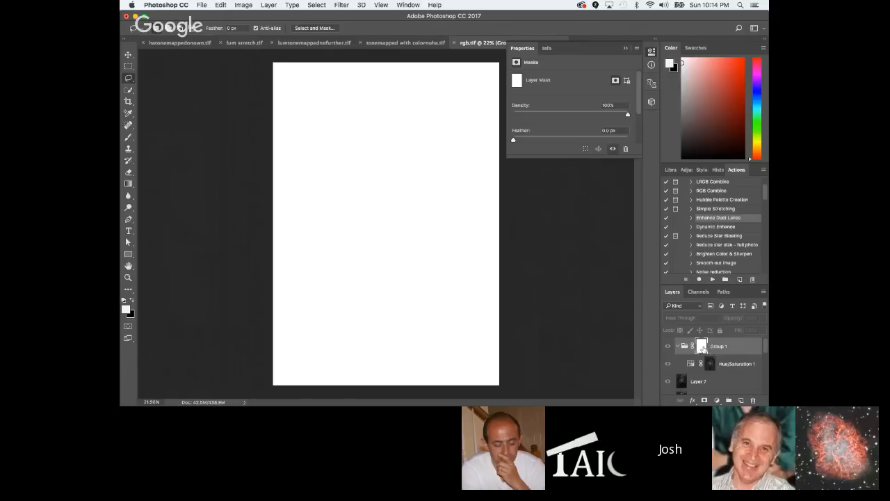
key("ctrl+v")
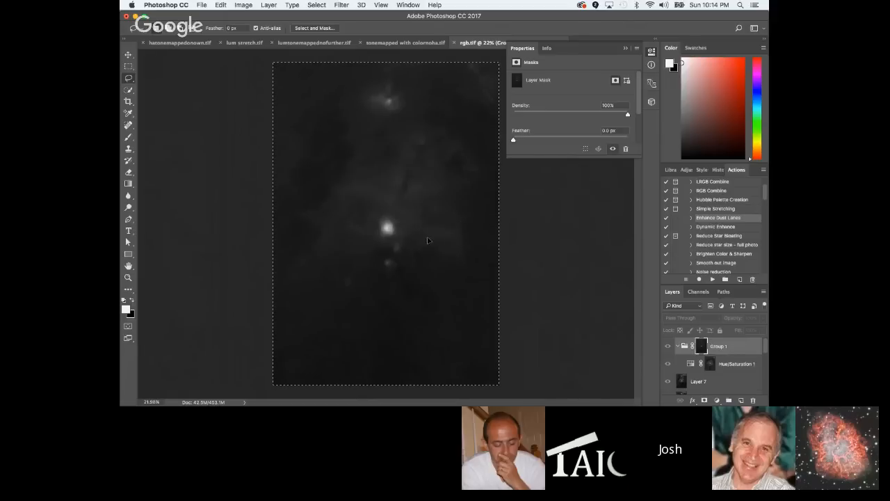
Invert the pasted image in the Group 1 layer mask.
left_click(240, 5)
left_click(508, 217)
left_click(243, 5)
mouse_move(309, 30)
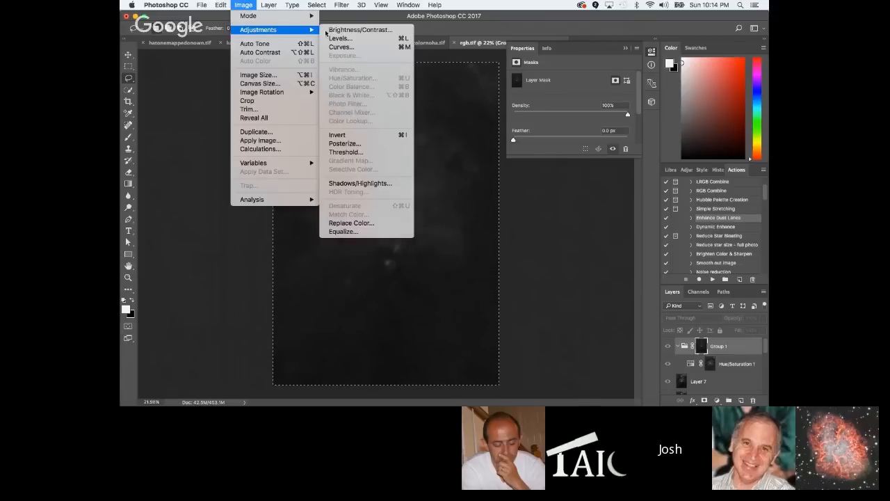
left_click(351, 134)
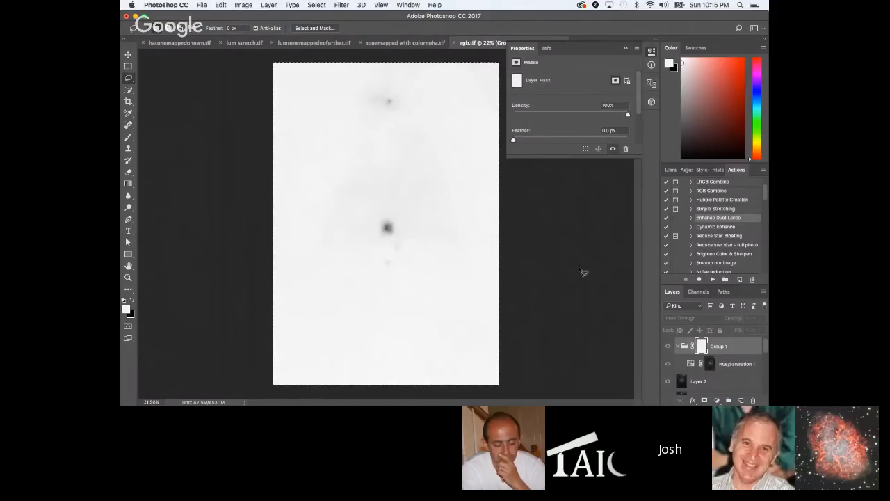
Darken the Group 1 mask with two successive Curves adjustments, the first mapping input 157 to output 73.
key("super+m")
left_click_drag(531, 251, 548, 274)
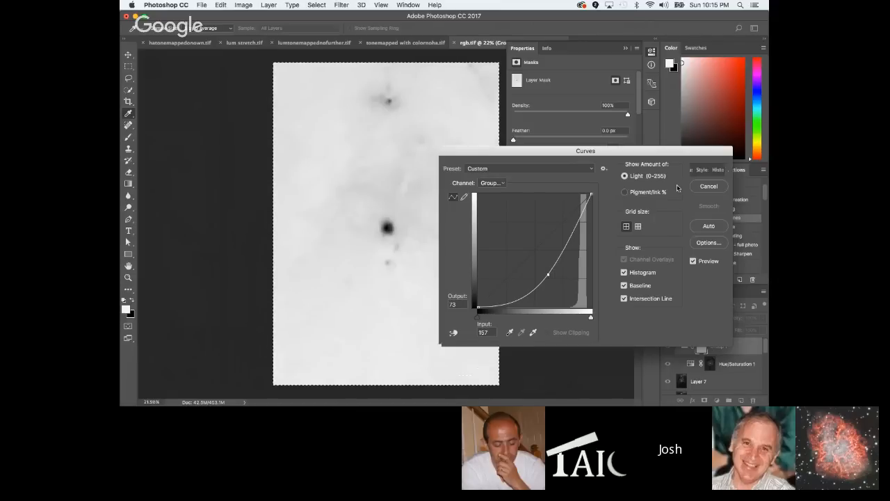
left_click(720, 171)
key("super+m")
left_click_drag(534, 260, 546, 273)
left_click(707, 172)
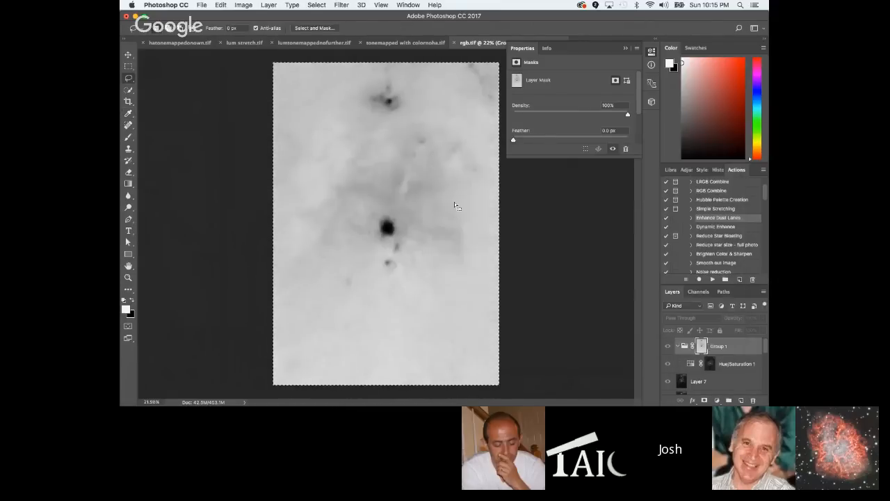
Darken the Group 1 mask with further successive Curves adjustments, the last mapping input 148 to output 86.
key("super+m")
left_click_drag(527, 260, 543, 276)
left_click(706, 172)
key("super+m")
left_click(709, 170)
key("super+m")
left_click_drag(532, 257, 544, 268)
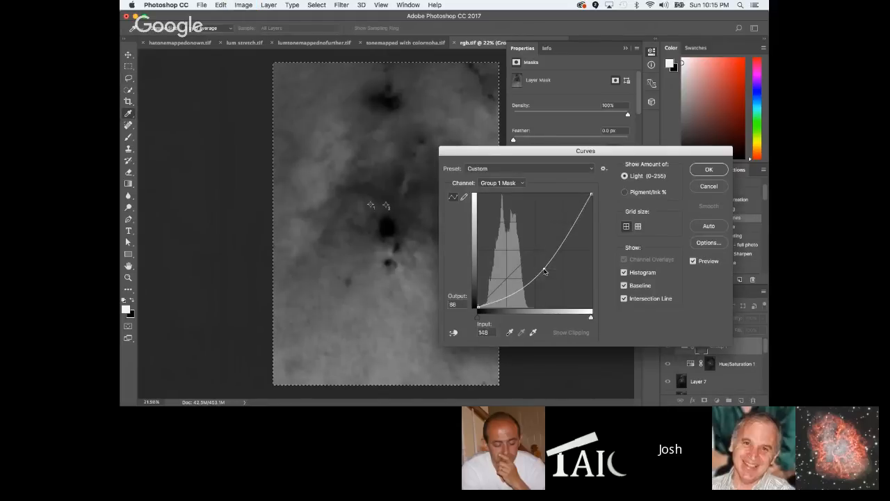
left_click(709, 170)
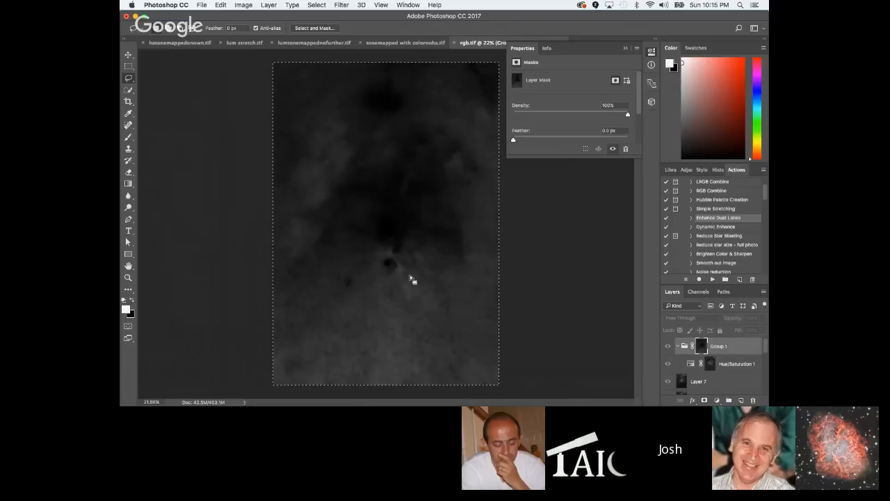
Set the Group 1 mask's Levels white input to 76, and darken the mask with a Curves adjustment mapping 145 to 83.
key("super+l")
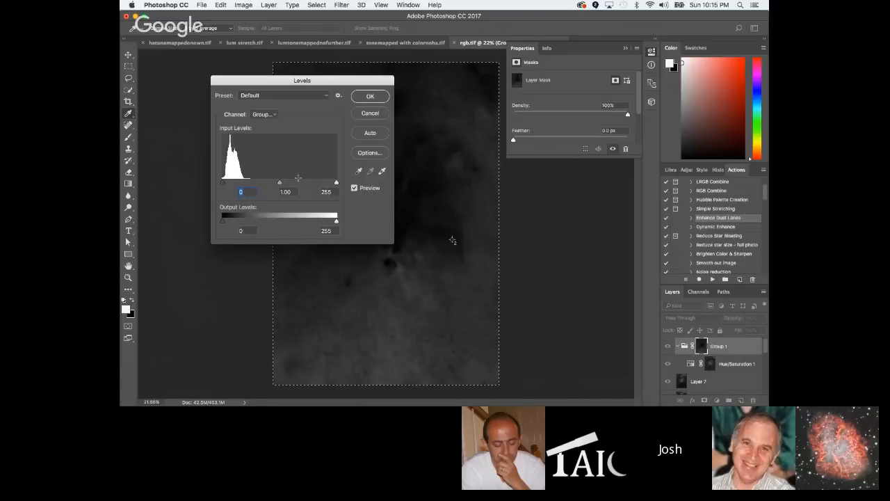
left_click_drag(295, 183, 251, 182)
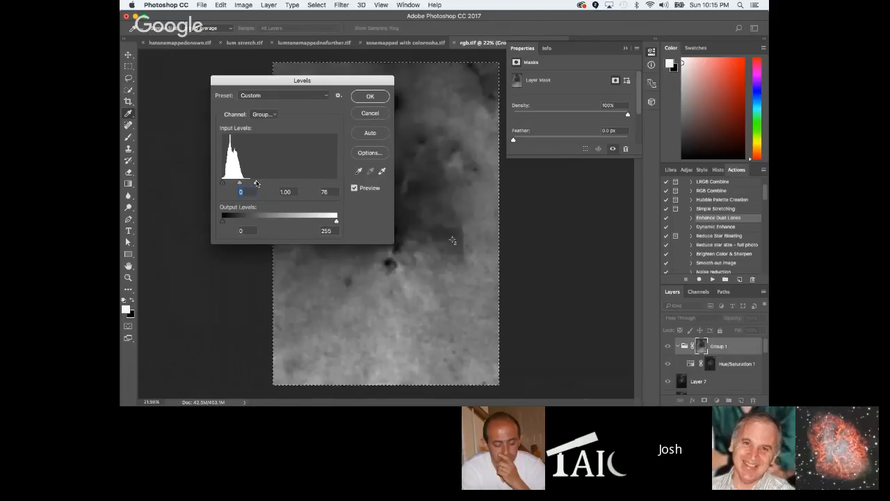
left_click(369, 98)
key("super+m")
left_click_drag(532, 254, 542, 270)
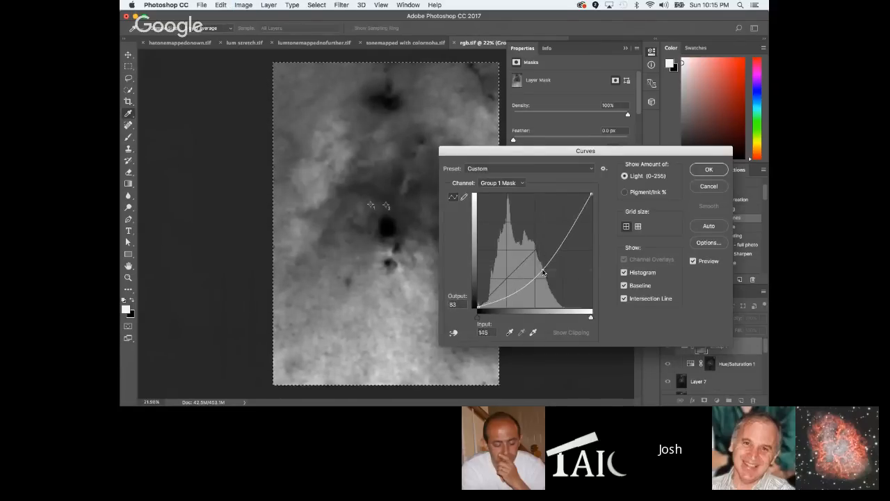
left_click(711, 171)
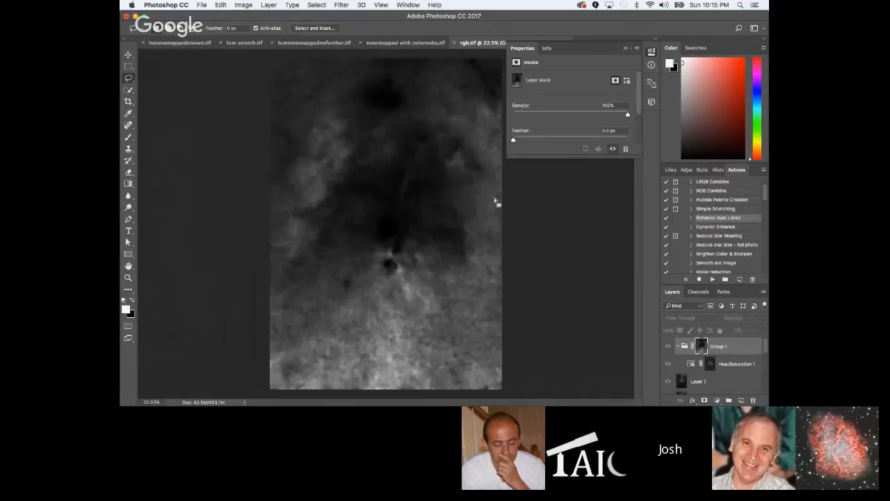
Soften the Group 1 mask with a Gaussian Blur of 56 pixels radius.
scroll(493, 197, "up", 2)
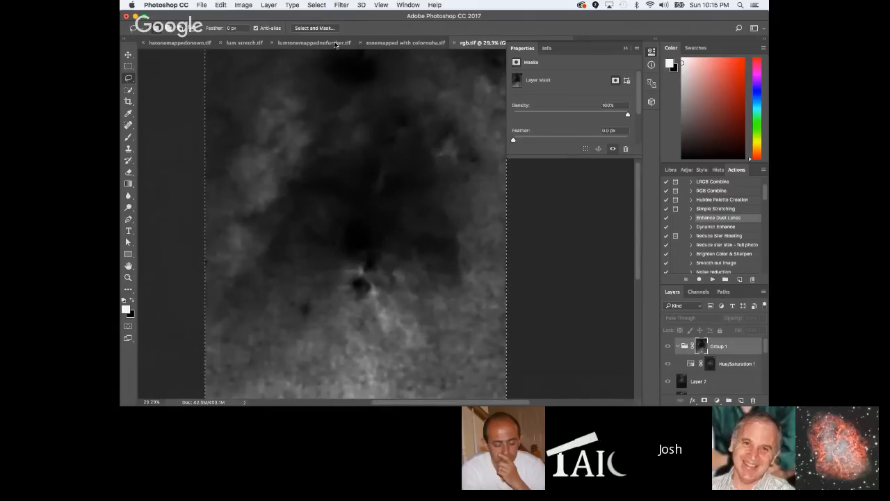
left_click(342, 5)
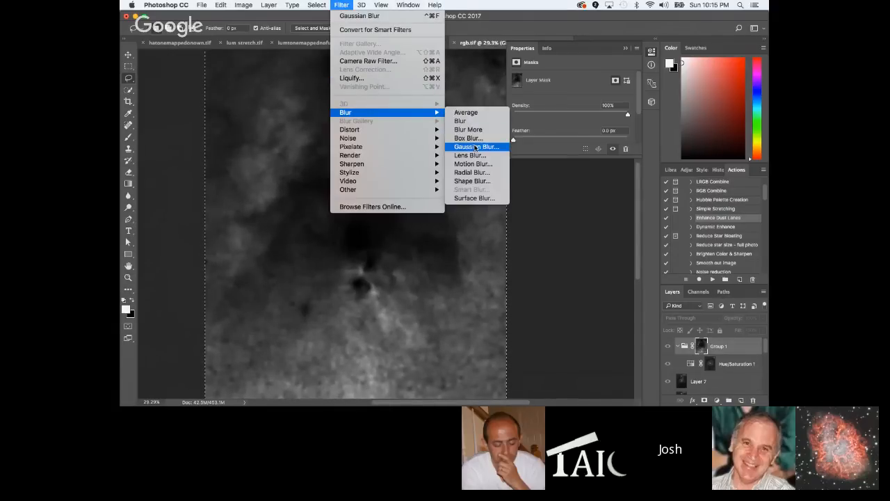
left_click(478, 145)
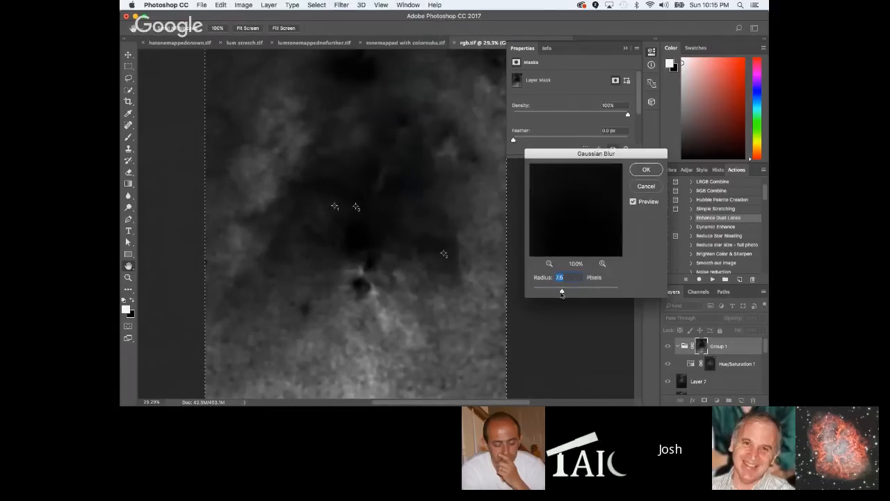
left_click_drag(562, 291, 581, 291)
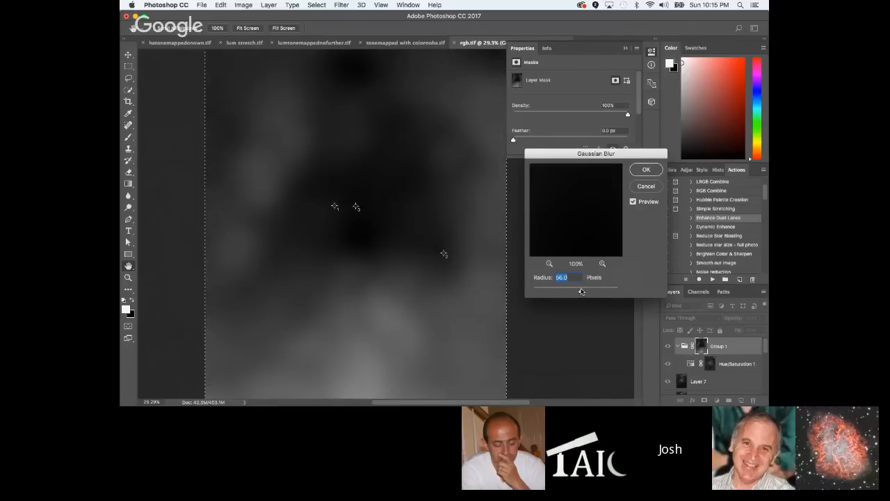
left_click(646, 169)
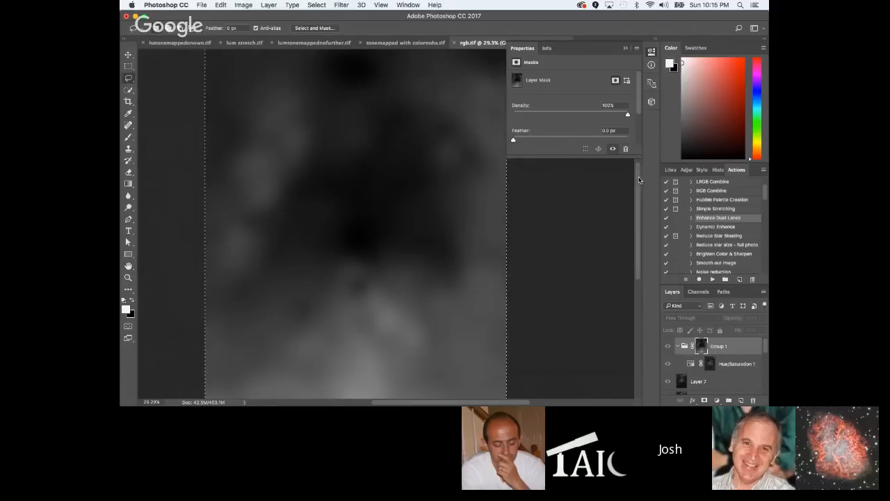
Leave the mask view by selecting Layer 7 and examine the blended color image at different magnifications.
left_click(729, 386)
scroll(508, 274, "down", 2)
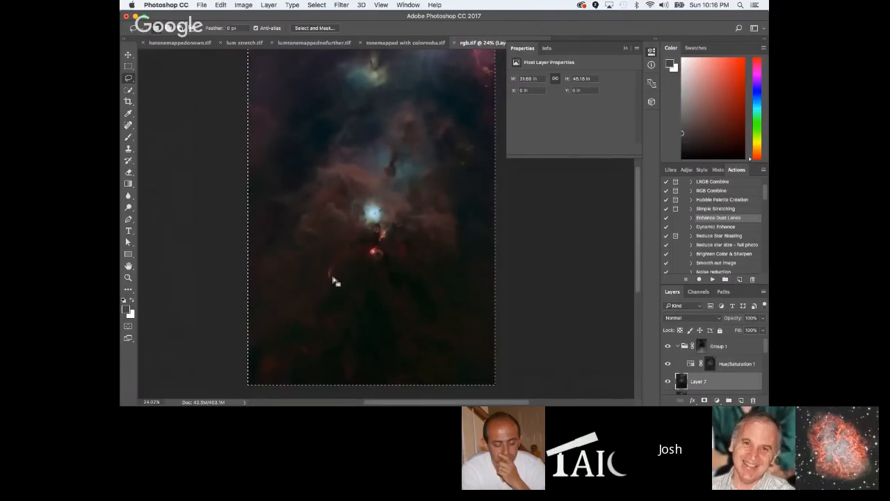
scroll(466, 258, "up", 1)
scroll(467, 258, "down", 5)
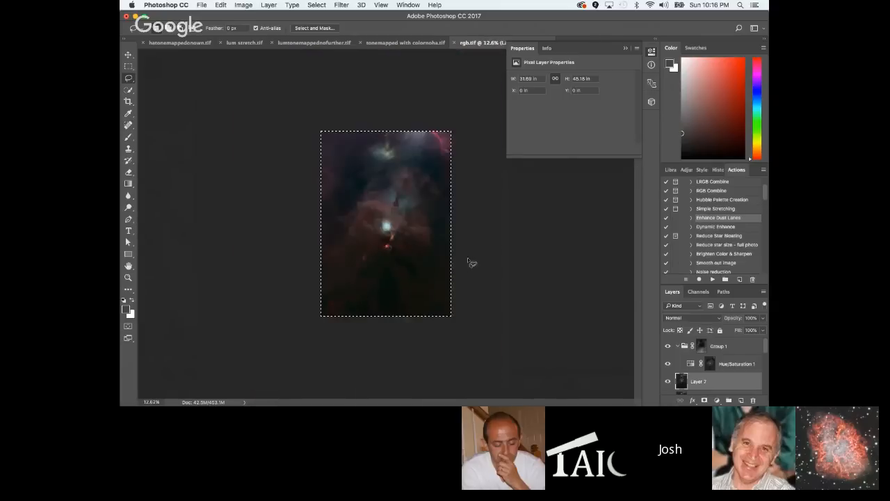
scroll(468, 259, "up", 3)
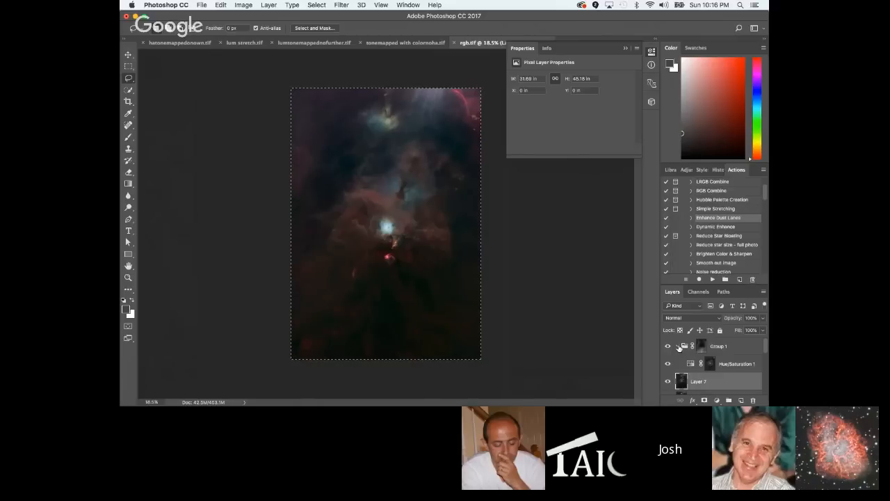
left_click(679, 346)
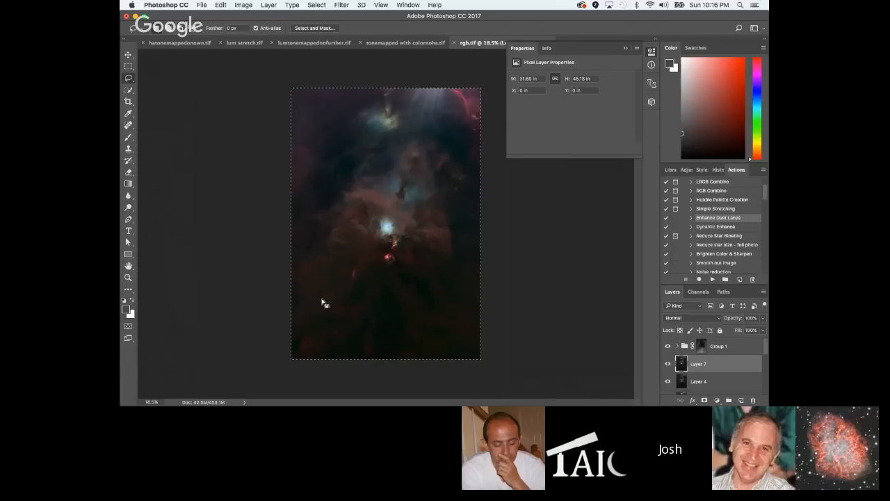
left_click(677, 348)
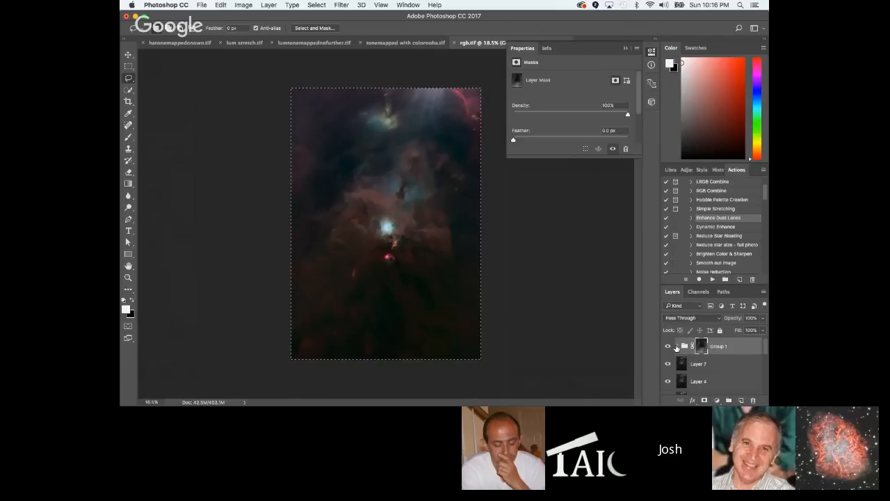
Raise the Hue/Saturation 1 layer in Group 1 to saturation 99 and lightness +68, keeping hue 340.
left_click(685, 346)
left_click(691, 365)
scroll(590, 122, "down", 2)
mouse_move(619, 98)
left_mouse_down()
mouse_move(538, 95)
mouse_move(619, 98)
left_mouse_up()
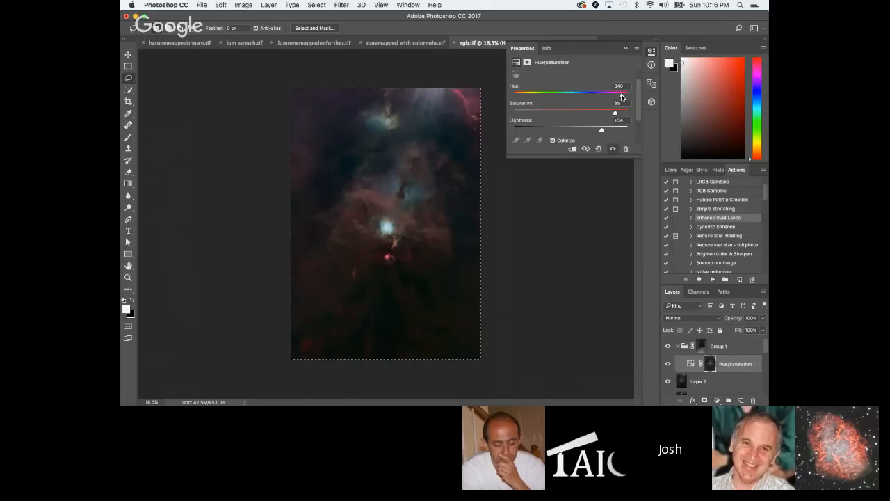
left_click_drag(618, 114, 611, 131)
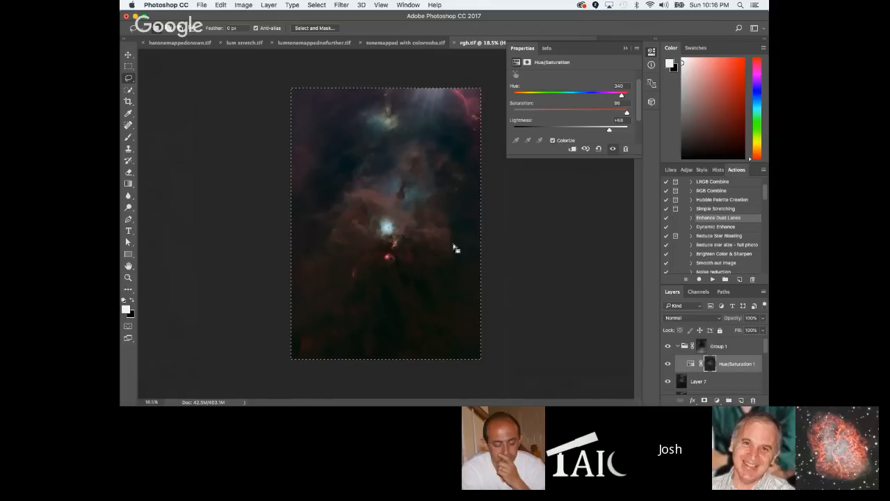
Set the Hue/Saturation 1 layer to hue 334, saturation 100 and lightness +43.
left_click(679, 346)
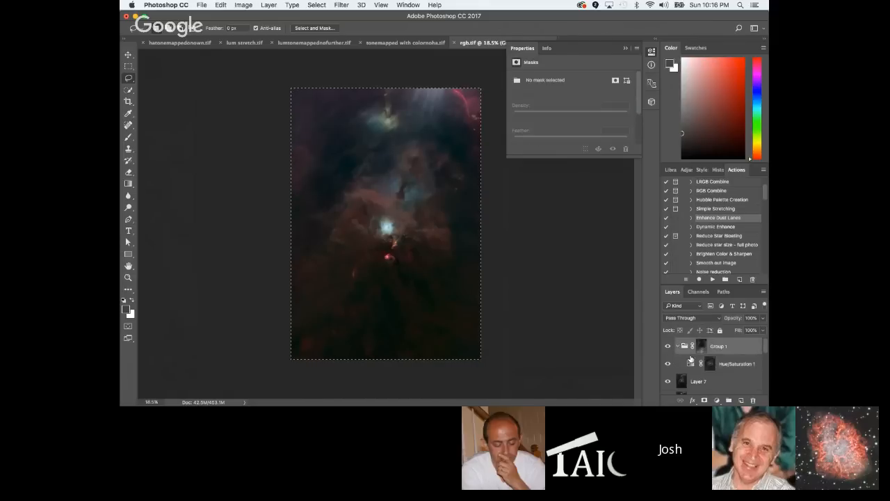
left_click(725, 364)
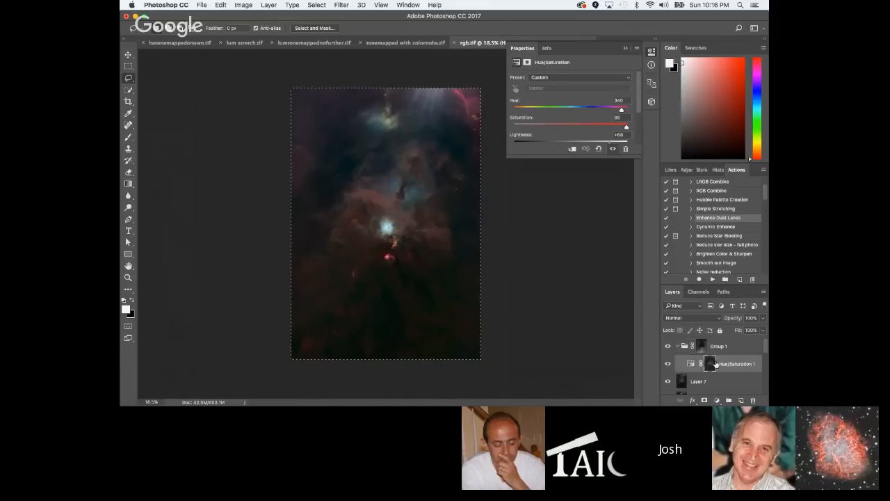
left_click(764, 318)
left_click_drag(764, 331, 741, 332)
scroll(615, 134, "down", 2)
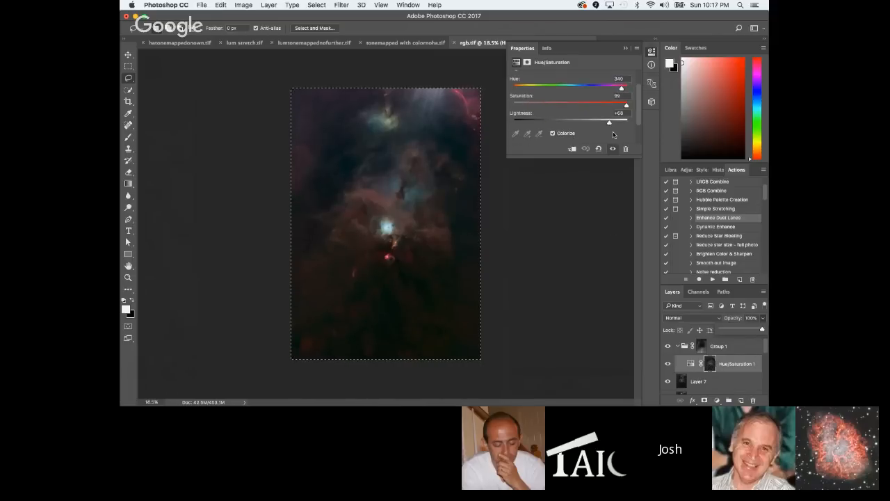
mouse_move(611, 126)
left_mouse_down()
mouse_move(571, 125)
mouse_move(596, 125)
left_mouse_up()
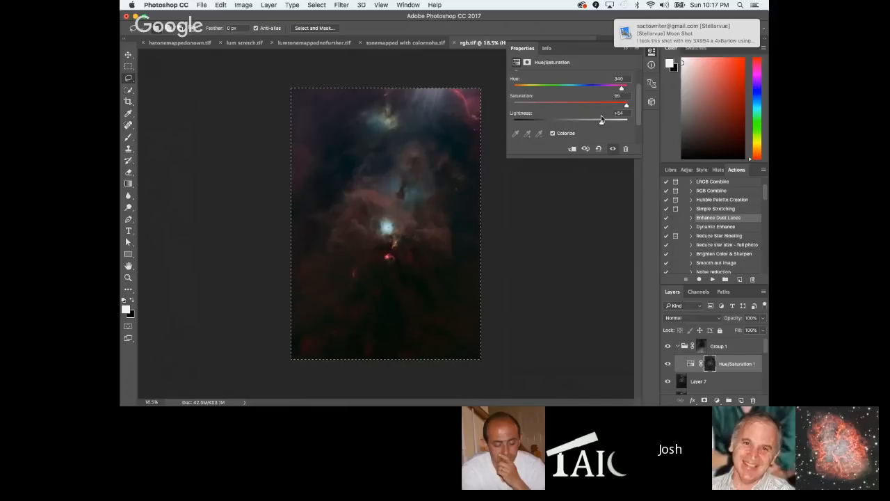
left_click_drag(602, 123, 630, 106)
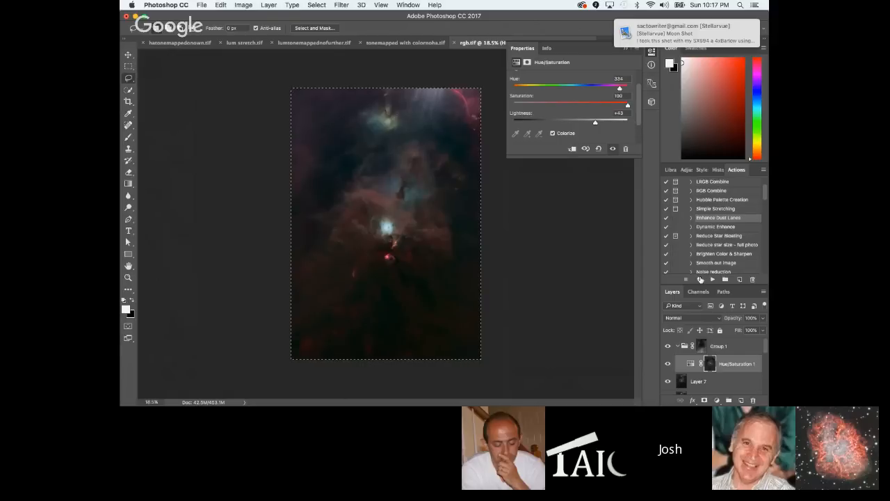
Brighten the Group 1 mask with Levels, setting the midtone input to 1.29.
left_click(703, 349)
left_click(703, 349, "super")
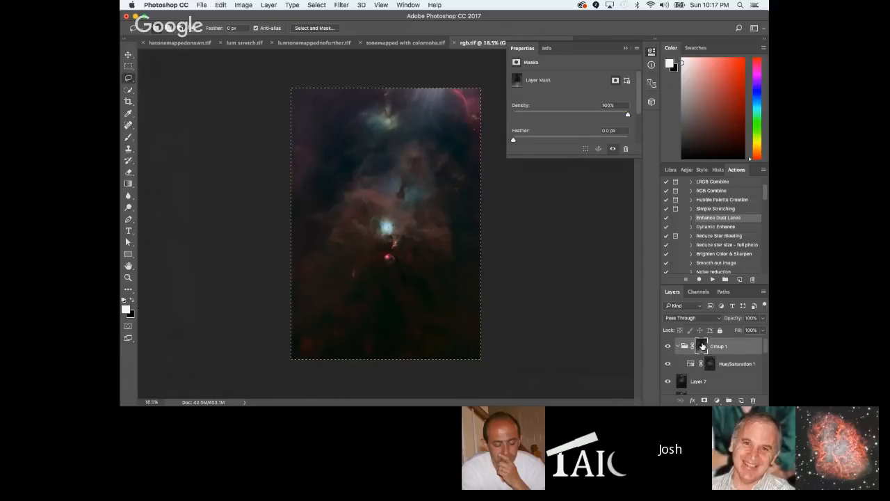
key("super+l")
mouse_move(276, 182)
left_mouse_down()
mouse_move(314, 184)
mouse_move(262, 182)
mouse_move(295, 182)
mouse_move(275, 182)
left_mouse_up()
left_click_drag(305, 82, 219, 60)
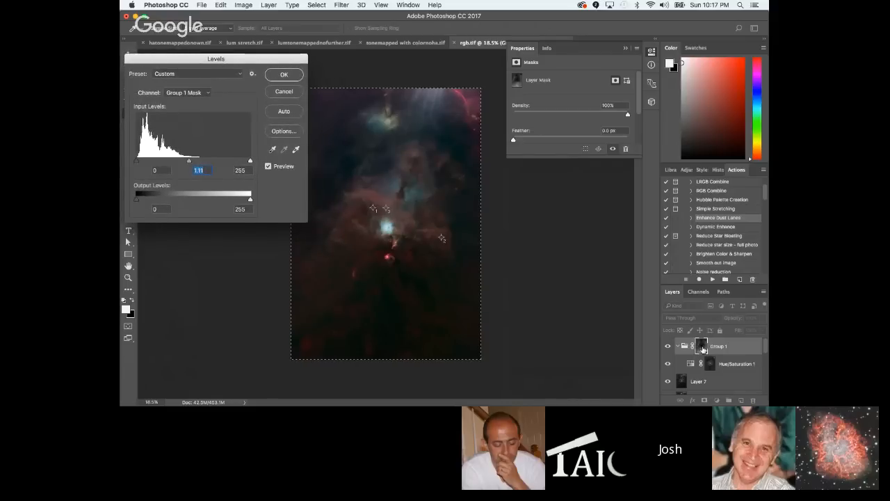
mouse_move(185, 161)
left_mouse_down()
mouse_move(224, 161)
mouse_move(176, 161)
left_mouse_up()
mouse_move(173, 162)
left_mouse_down()
mouse_move(218, 163)
mouse_move(172, 162)
left_mouse_up()
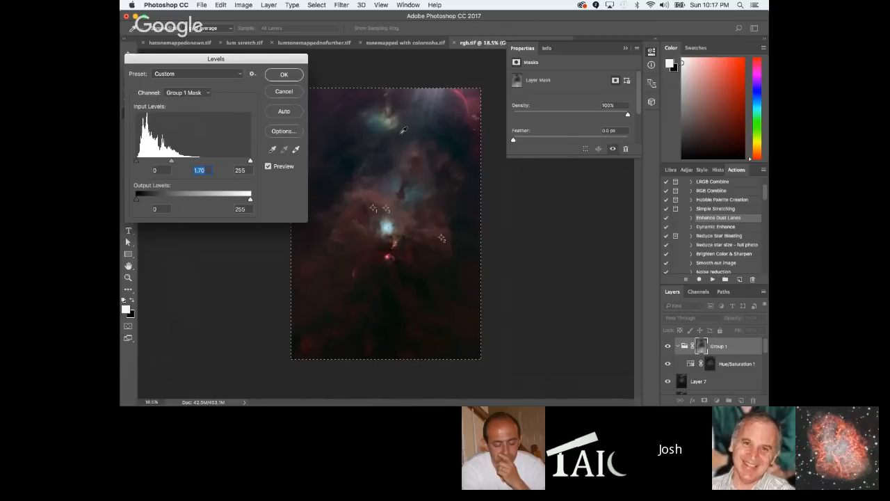
left_click_drag(178, 162, 183, 162)
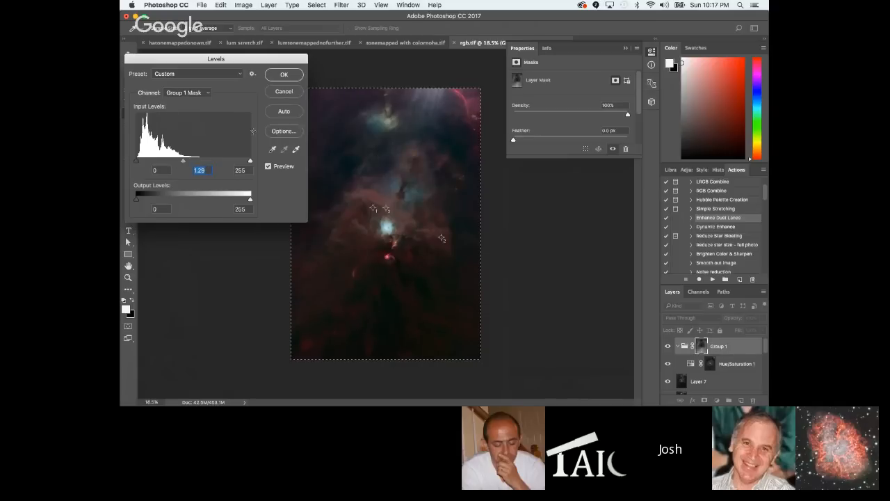
left_click(284, 74)
Inspect the blended image with Group 1 collapsed and compare it with the "tonemapped with colornoha.tif" document.
scroll(452, 236, "up", 3)
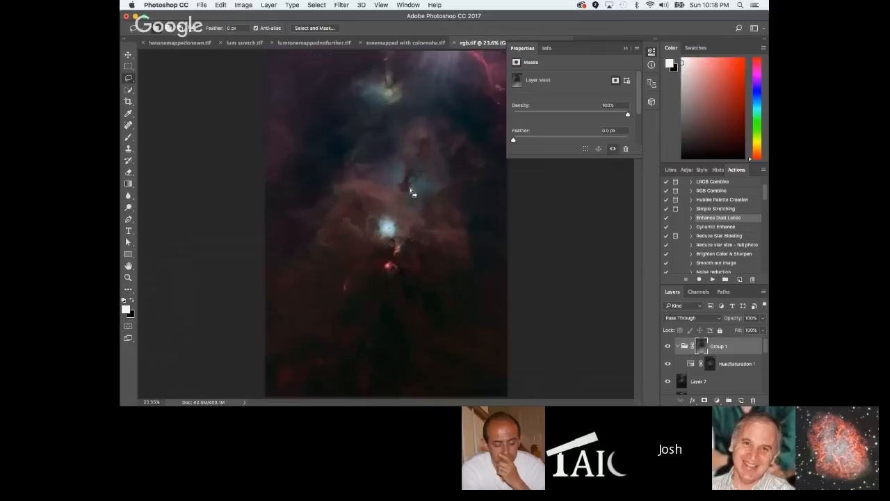
scroll(504, 202, "up", 3)
scroll(506, 202, "down", 5)
scroll(448, 332, "up", 2)
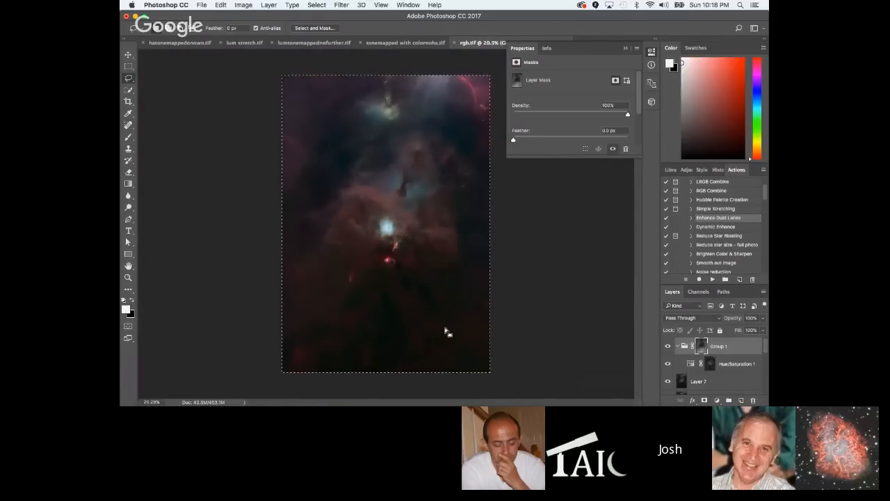
left_click(677, 345)
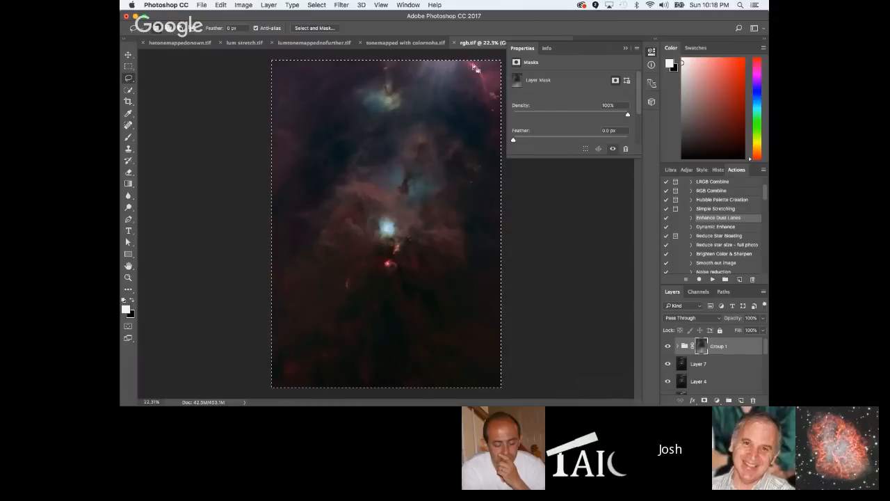
left_click(405, 43)
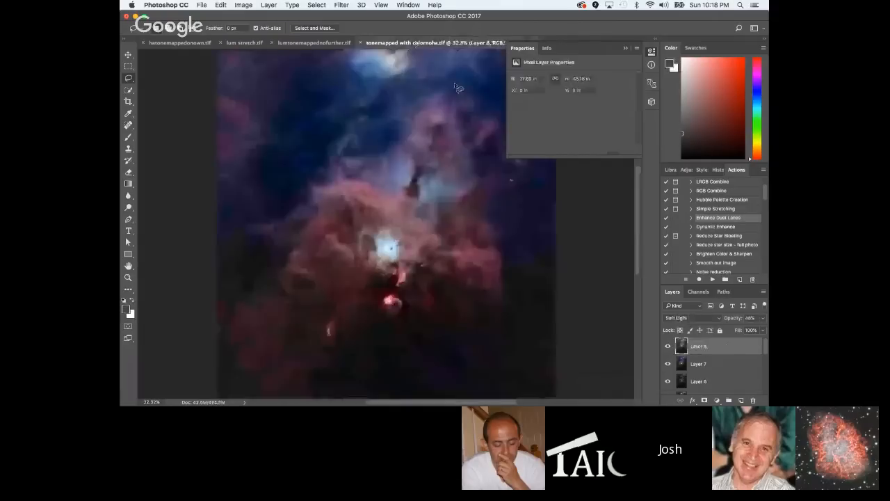
Select and copy the entire hydrogen-alpha image in hatonemappedonown.tif, and collapse the properties to reach the other open documents.
left_click(181, 42)
scroll(425, 273, "up", 1)
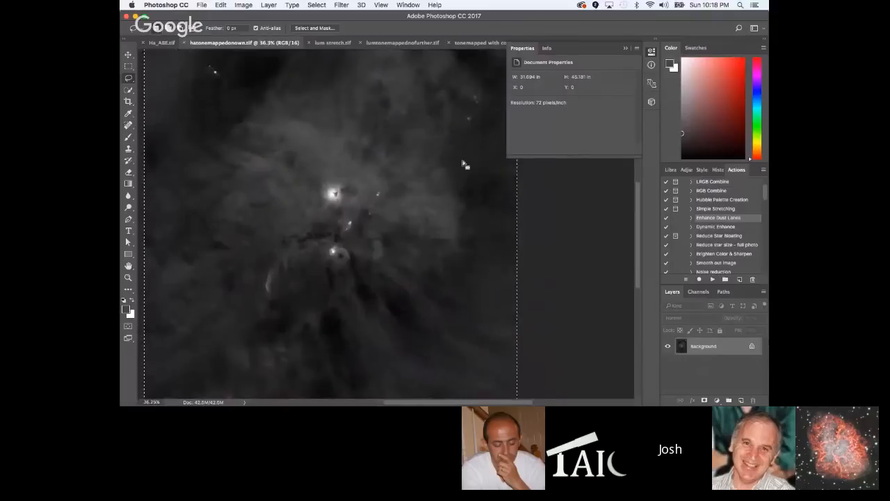
left_click(310, 4)
left_click(317, 15)
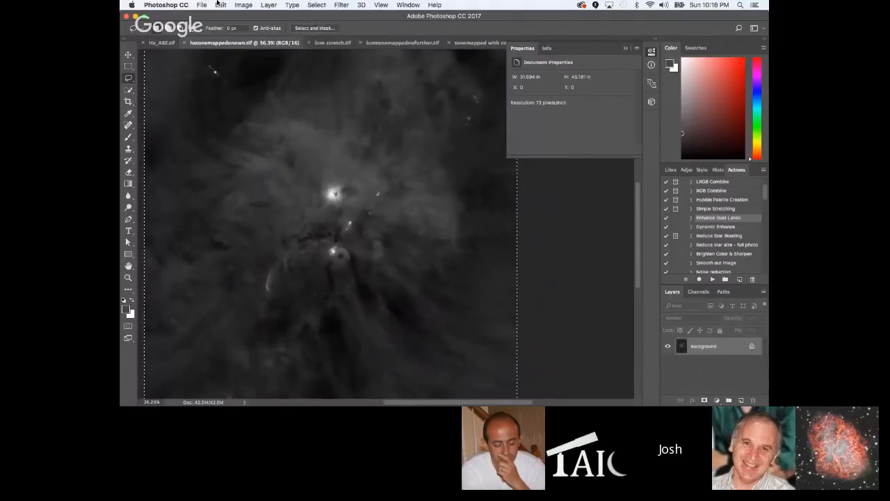
left_click(220, 4)
left_click(287, 70)
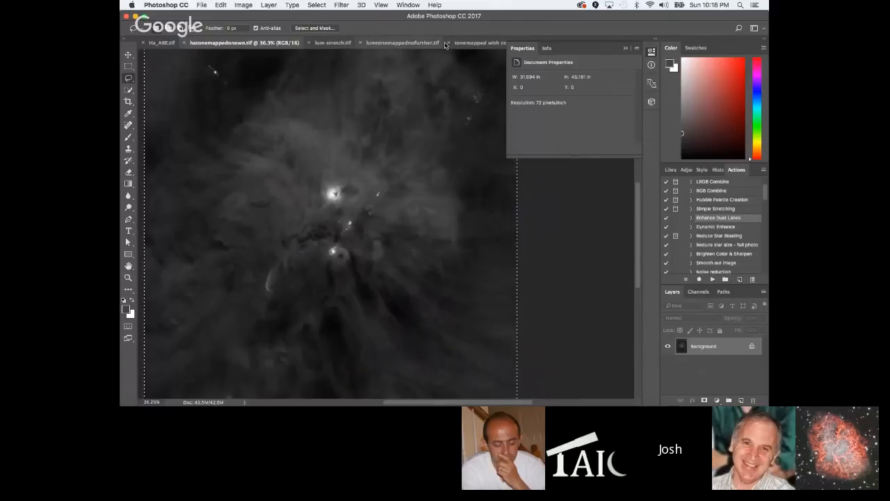
left_click(625, 48)
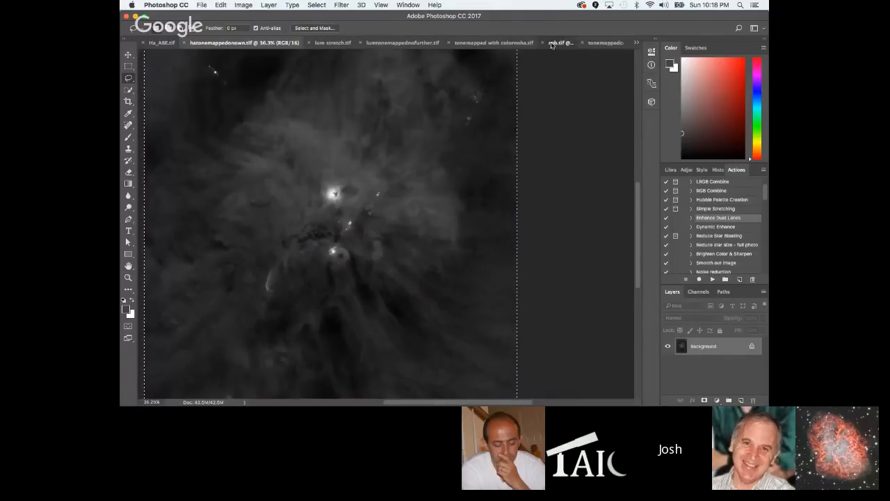
Paste the copied hydrogen-alpha image into rgb.tif as a layer above Group 1 and set its blend mode to Luminosity.
left_click(551, 45)
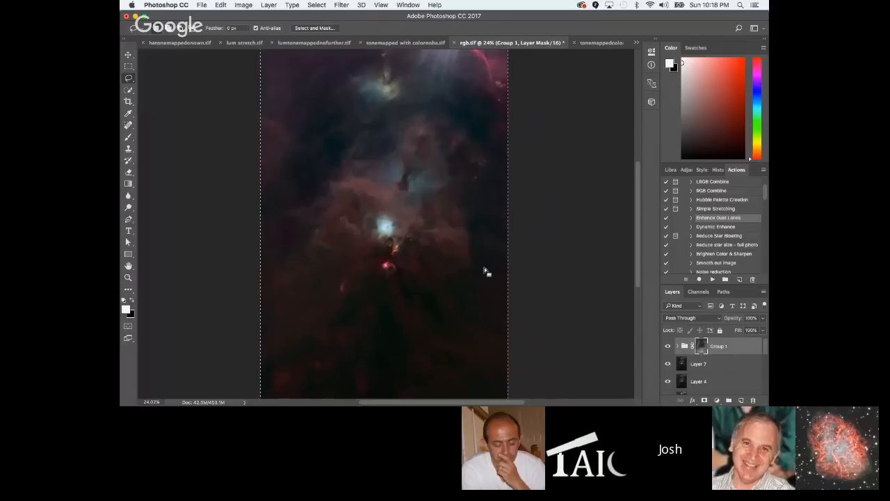
key("super+v")
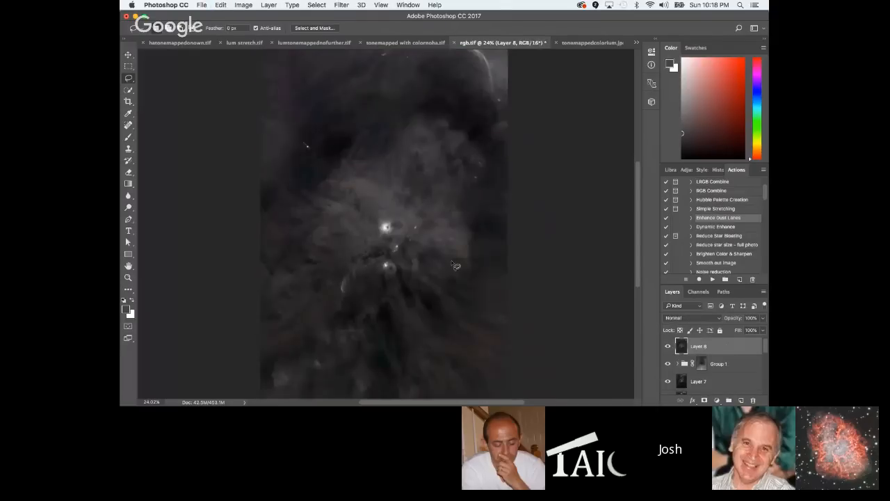
left_click(718, 318)
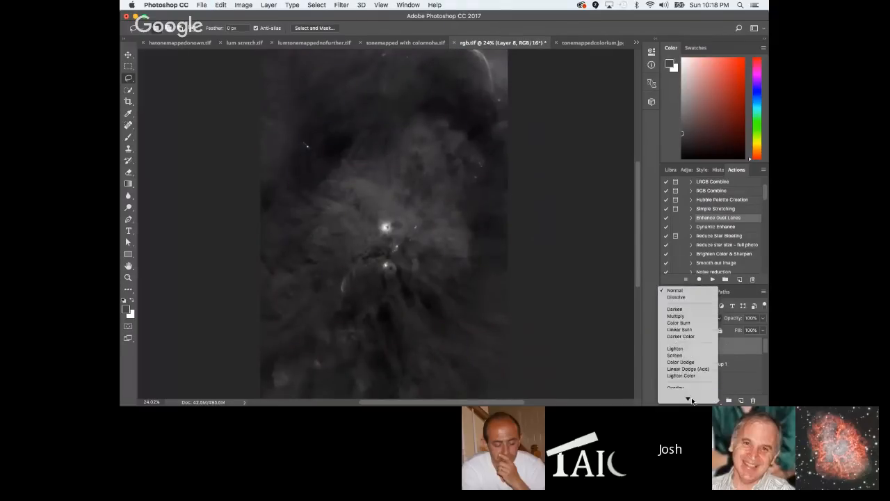
left_click(678, 390)
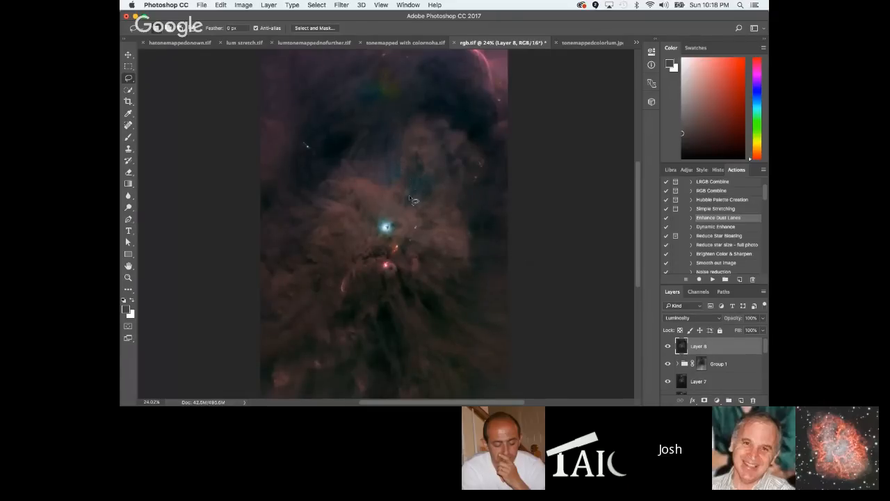
Compare the nebula with the Luminosity layer hidden and shown, checking the core and the whole image.
left_click(668, 346)
left_click(668, 346)
left_click(668, 346)
left_click(667, 346)
scroll(483, 272, "up", 1)
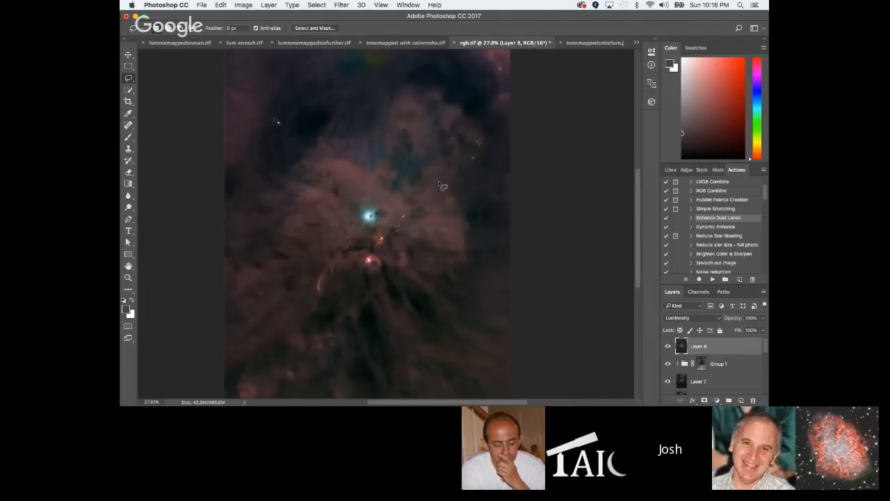
scroll(441, 186, "up", 1)
scroll(440, 185, "down", 2)
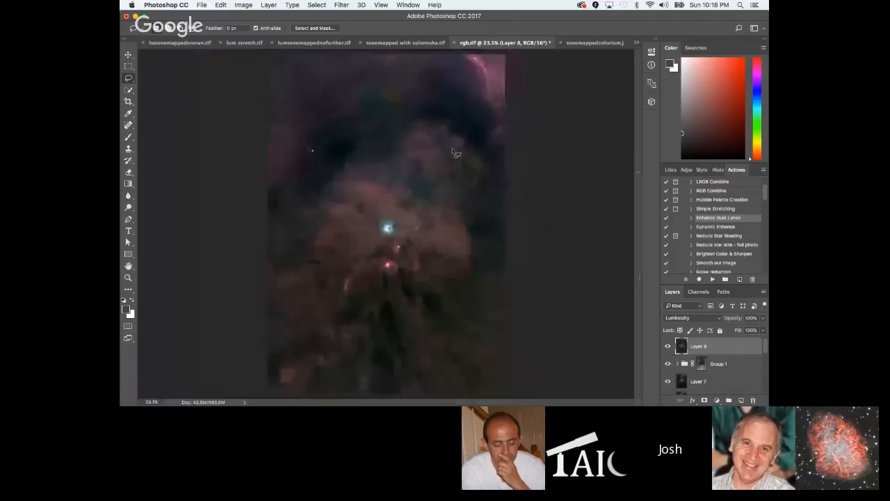
left_click(669, 346)
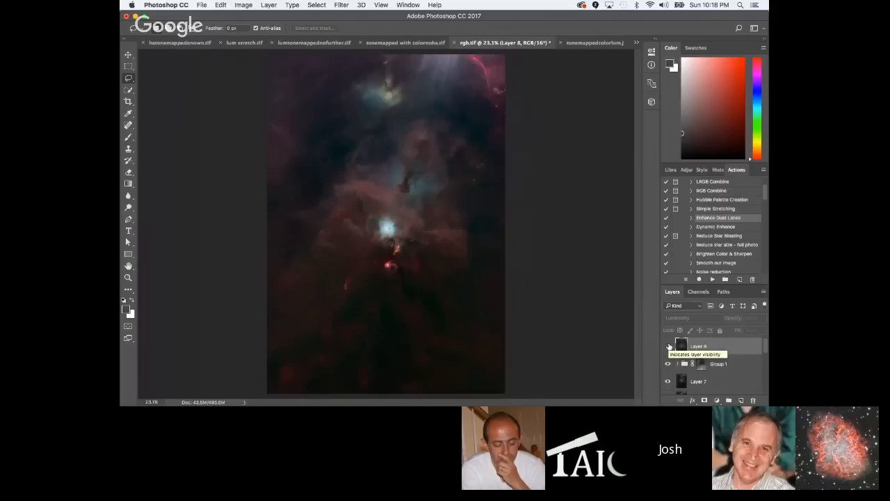
left_click(669, 347)
left_click(669, 346)
left_click(669, 346)
left_click(669, 347)
left_click(669, 346)
left_click(669, 347)
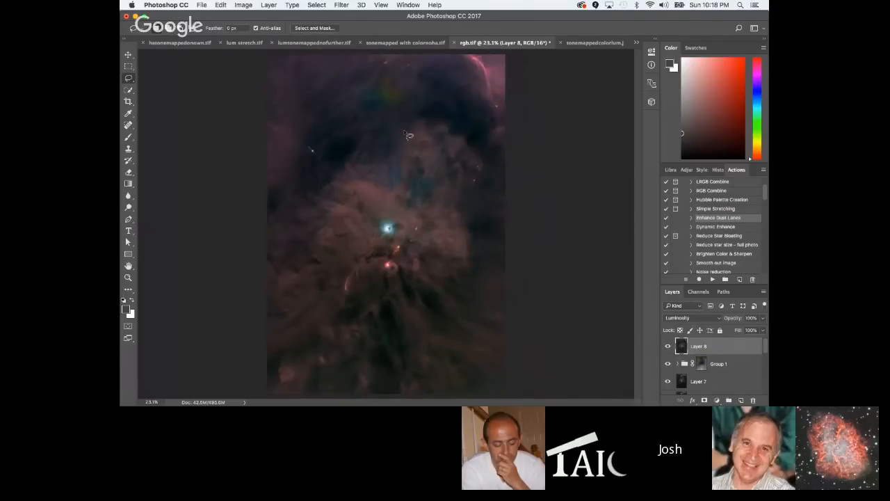
Try to copy the Group 1 mask into a new layer mask on Layer 8, and delete the resulting mask.
left_click(703, 367, "alt")
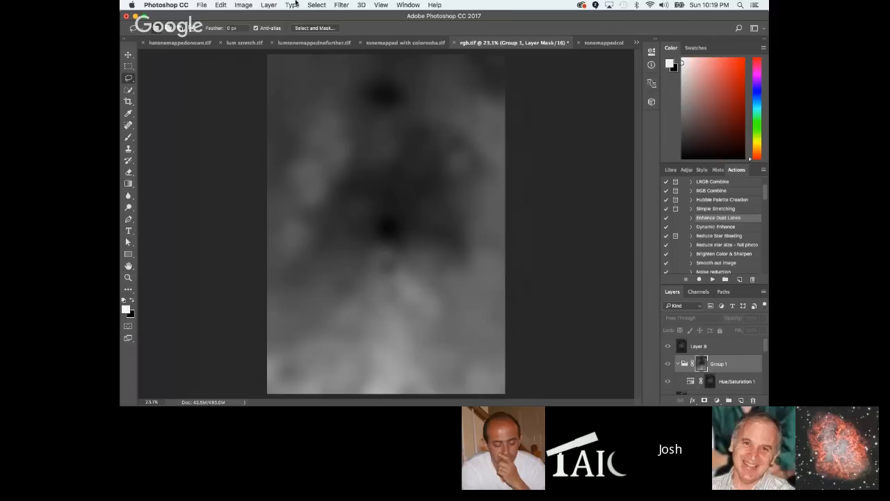
left_click(317, 4)
left_click(317, 15)
left_click(220, 5)
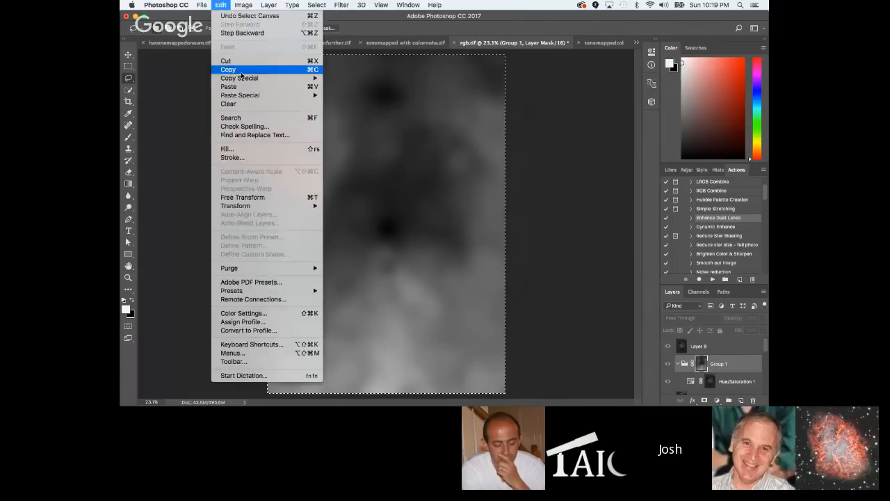
mouse_move(284, 78)
left_click(360, 79)
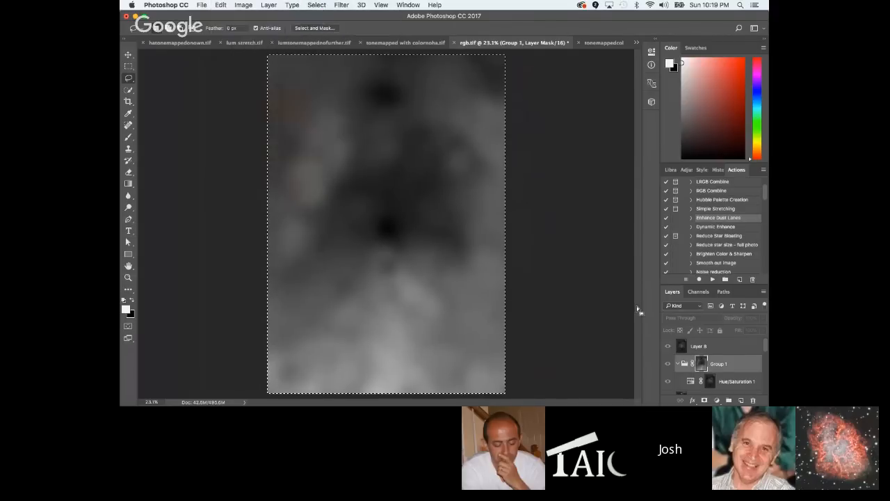
left_click(699, 346)
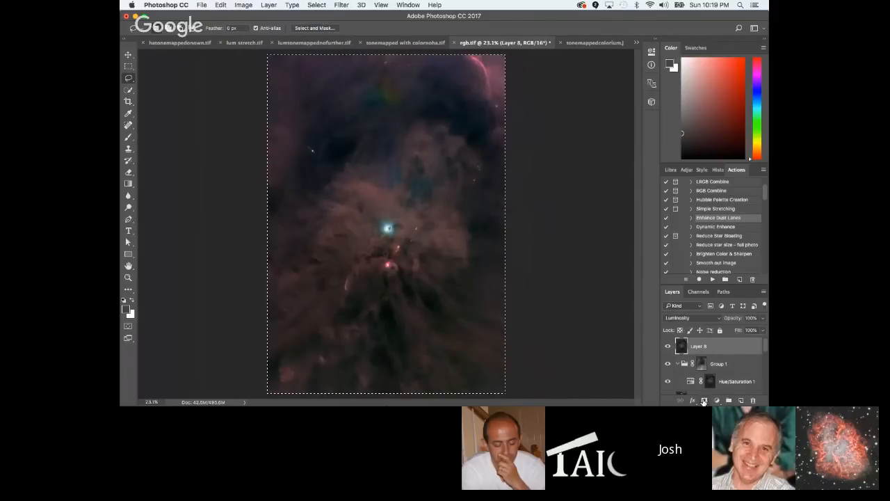
left_click(704, 401)
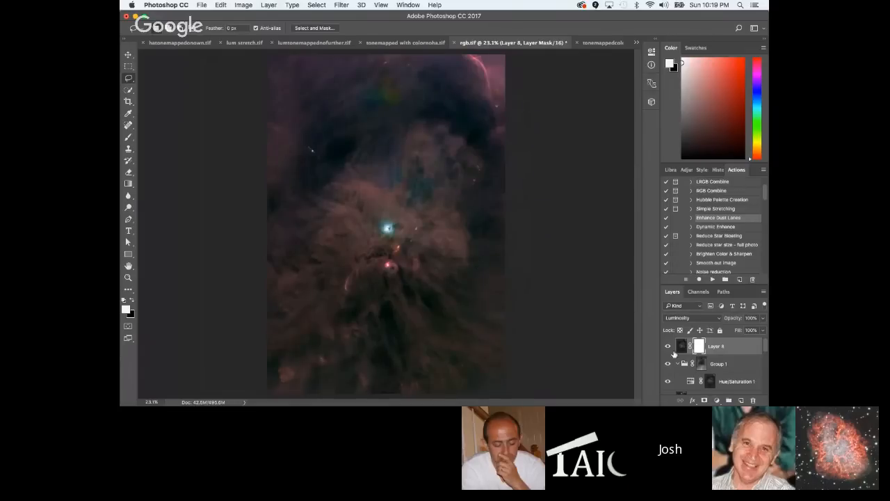
left_click(700, 346, "alt")
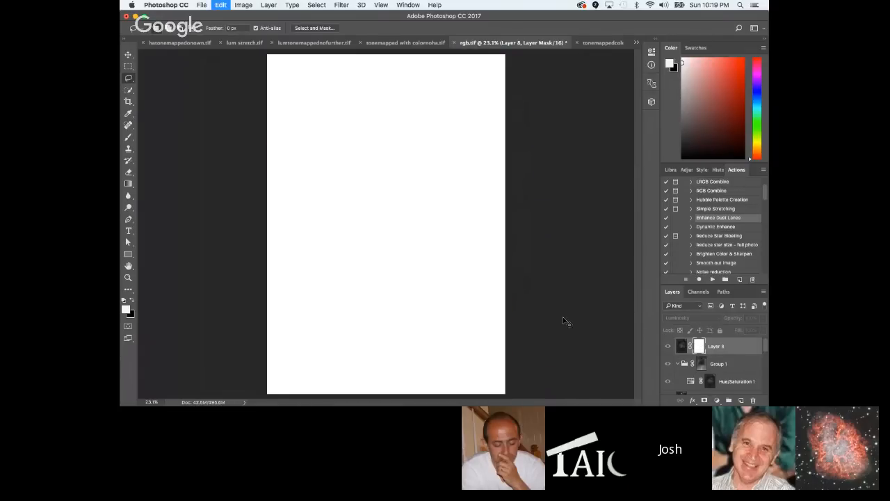
key("super+v")
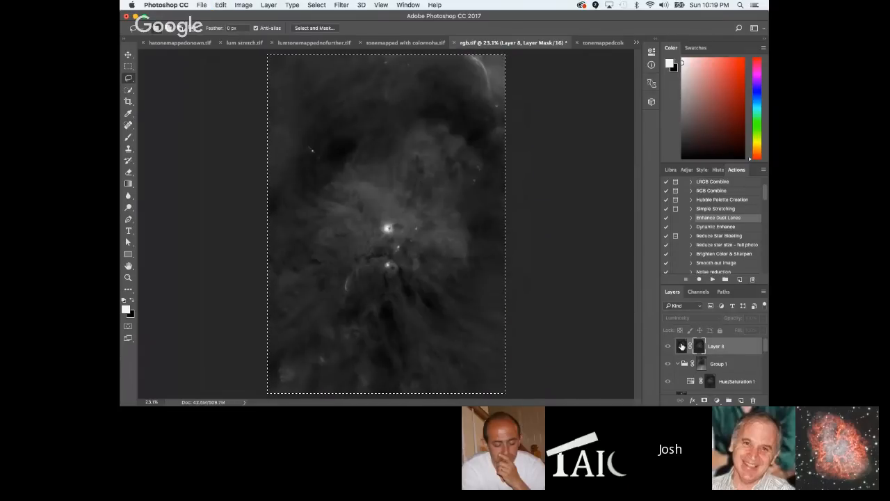
right_click(701, 348)
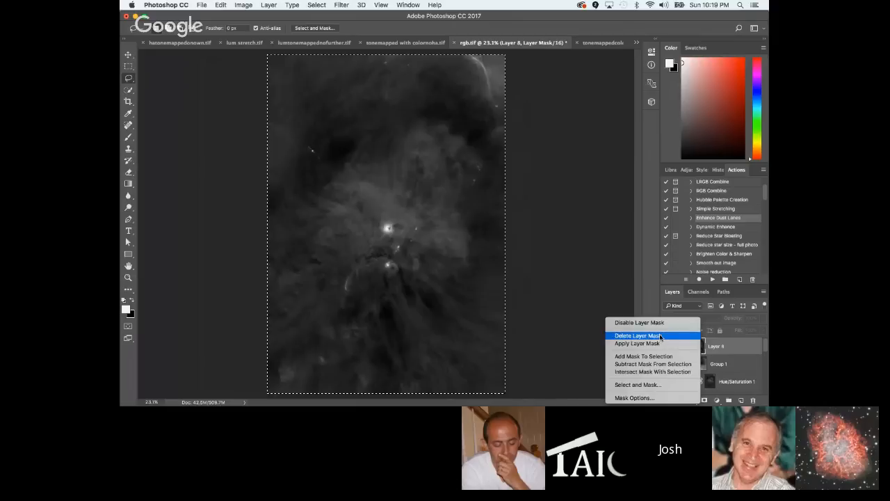
left_click(695, 338)
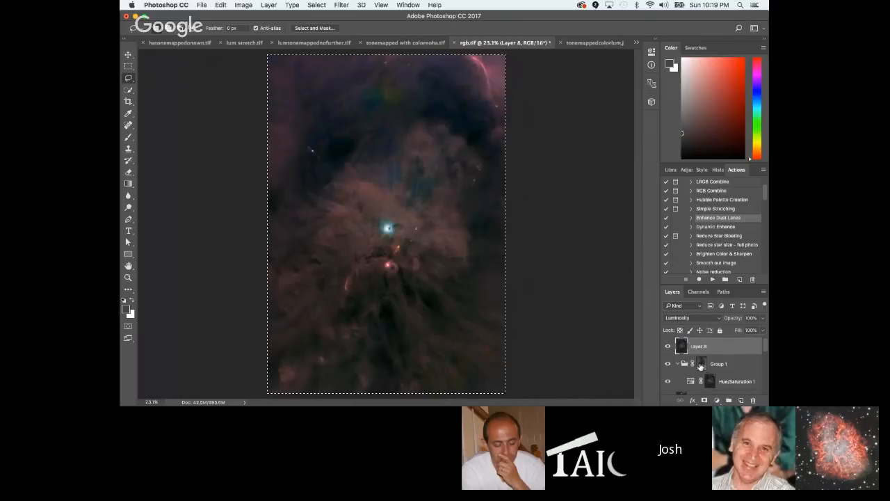
Display the Group 1 mask on its own, select its entire canvas and copy it.
left_click(701, 364, "alt")
left_click(316, 5)
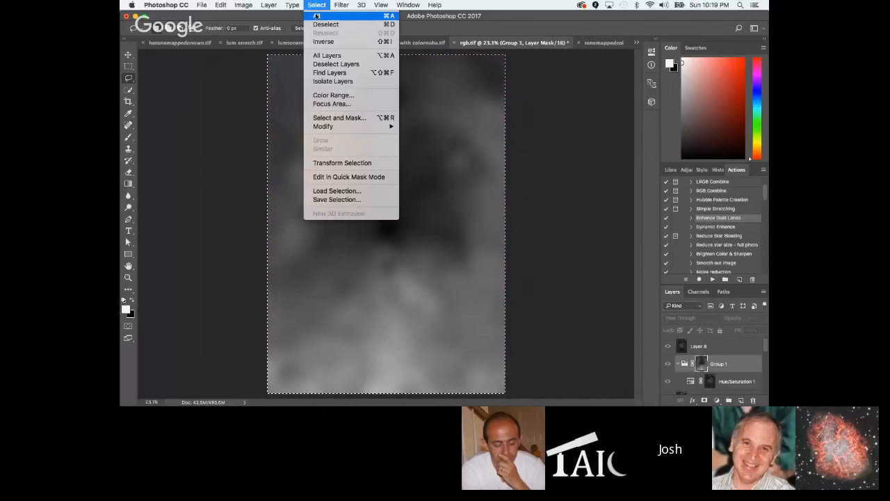
left_click(316, 5)
left_click(218, 5)
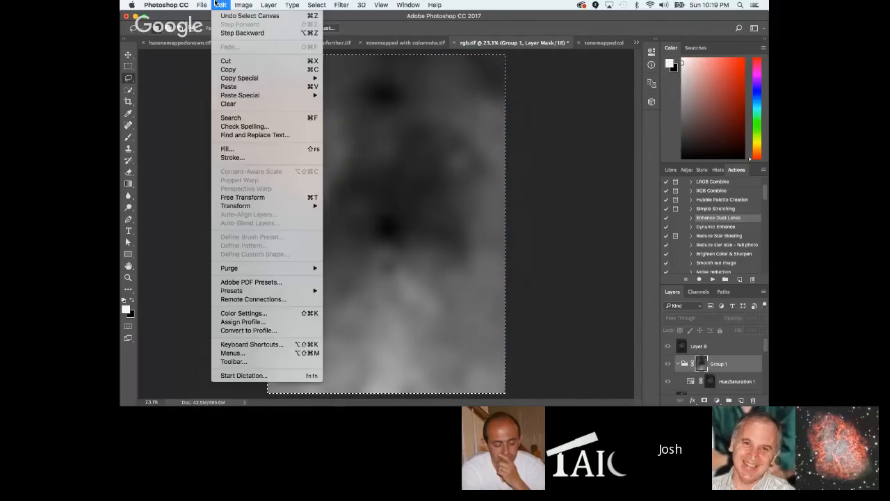
left_click(240, 70)
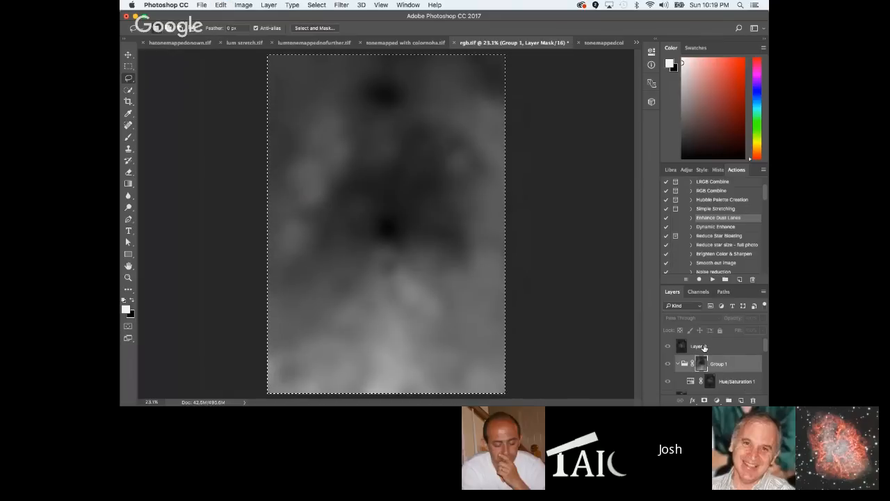
Add a layer mask to Layer 8, paste the copied group mask into it and return to the image view.
left_click(705, 347)
left_click(705, 400)
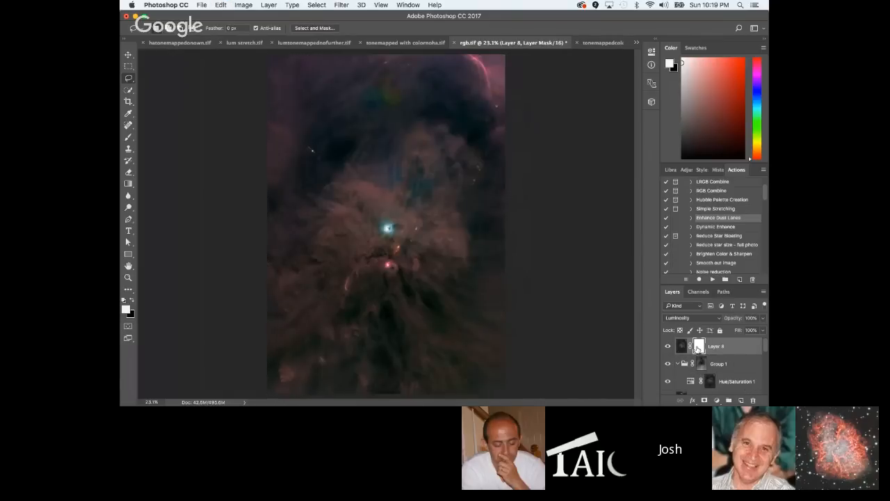
left_click(698, 347, "alt")
key("super+v")
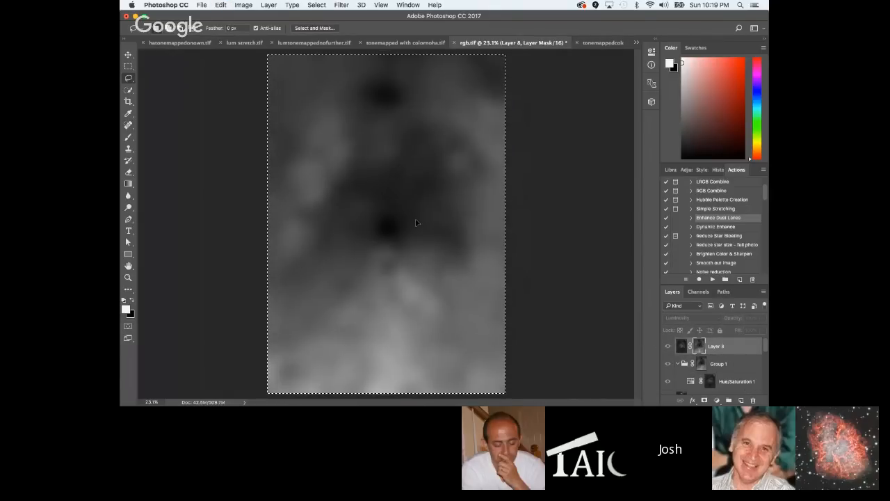
left_click(681, 345)
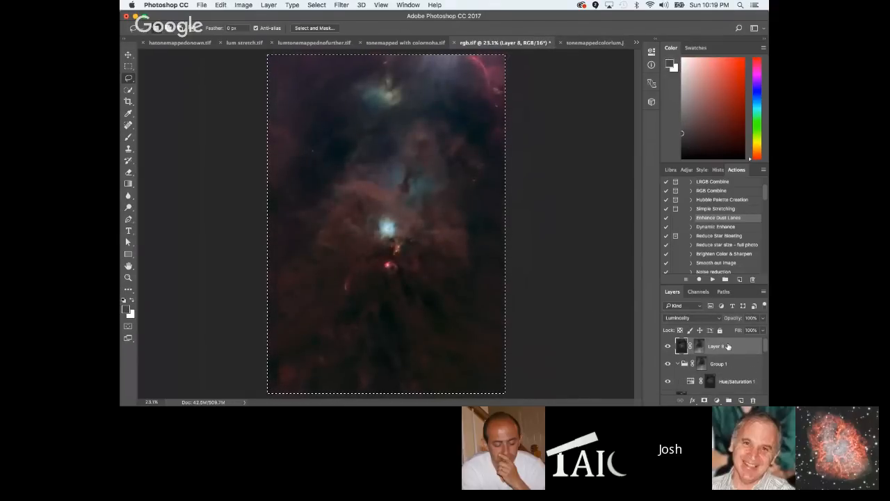
Collapse Group 1 and compare the nebula with the masked Layer 8 hidden and shown.
left_click(679, 364)
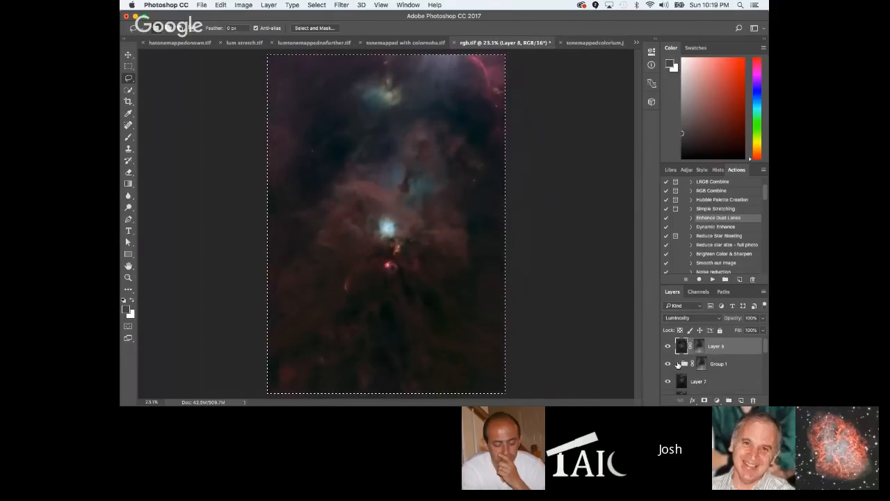
left_click(667, 349)
left_click(667, 348)
left_click(667, 348)
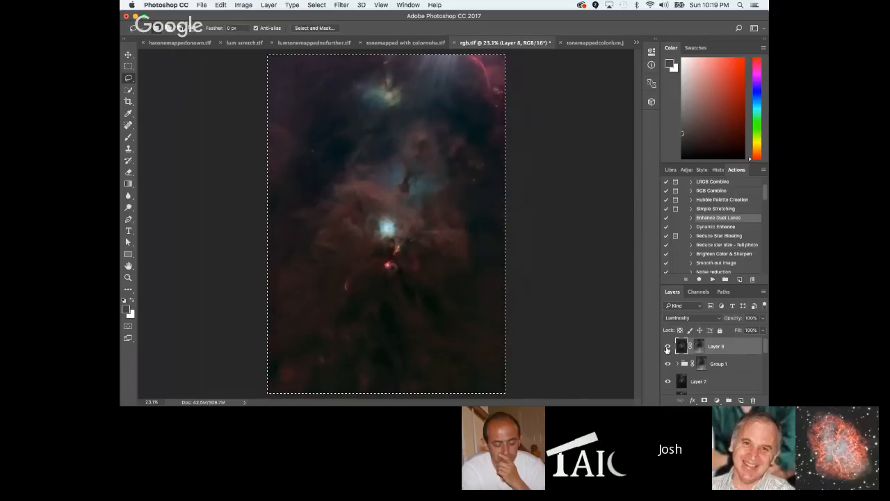
left_click(667, 348)
scroll(397, 270, "up", 3)
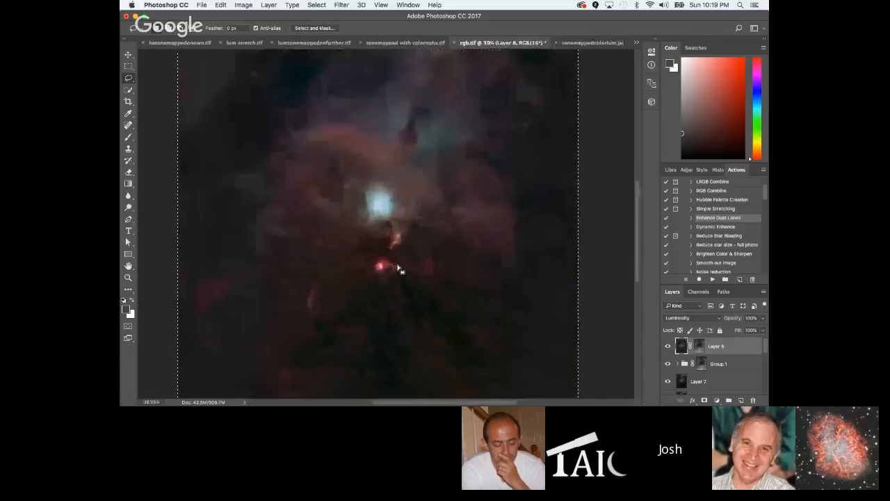
scroll(445, 292, "down", 2)
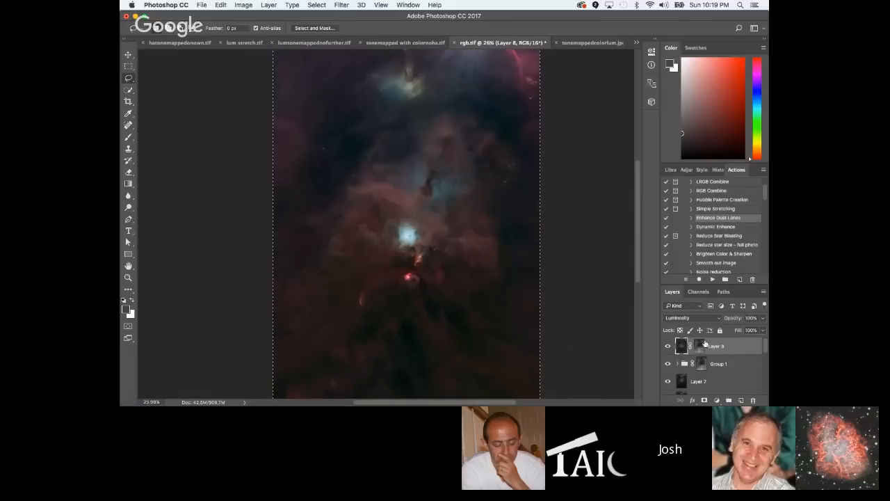
Adjust the Layer 8 mask with Levels, setting its midtone input level to 1.20.
left_click(699, 347)
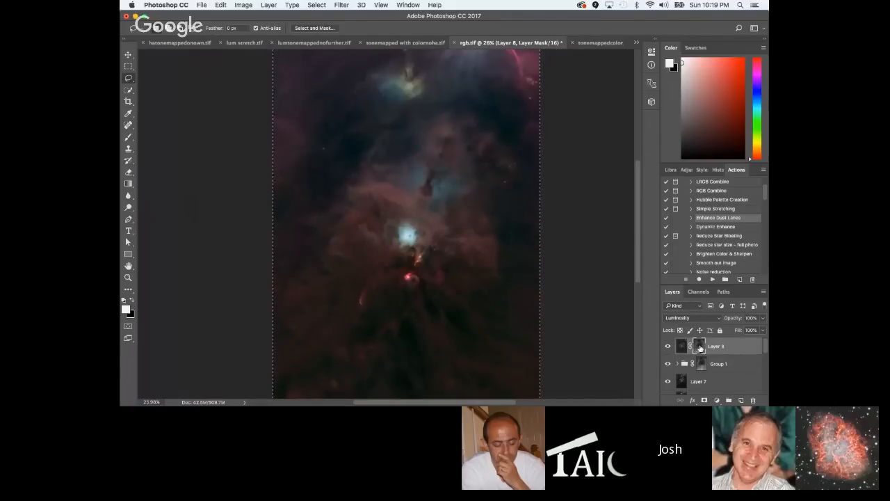
key("super+l")
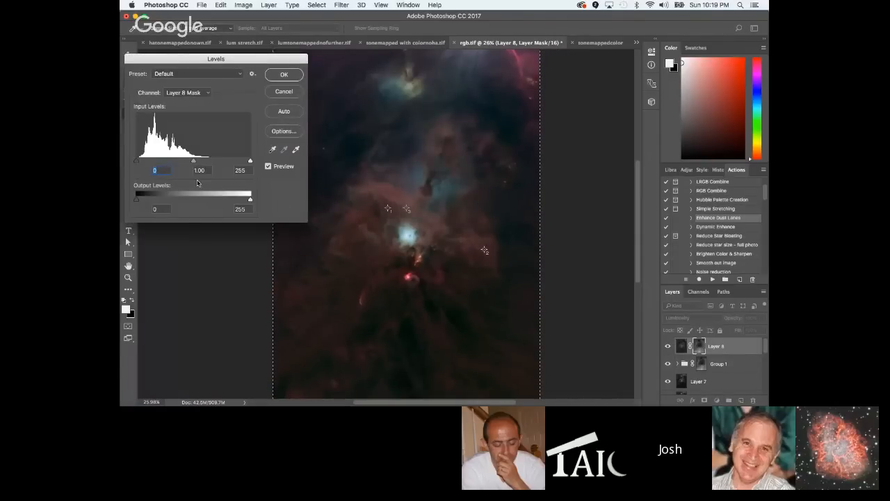
left_click_drag(190, 164, 134, 161)
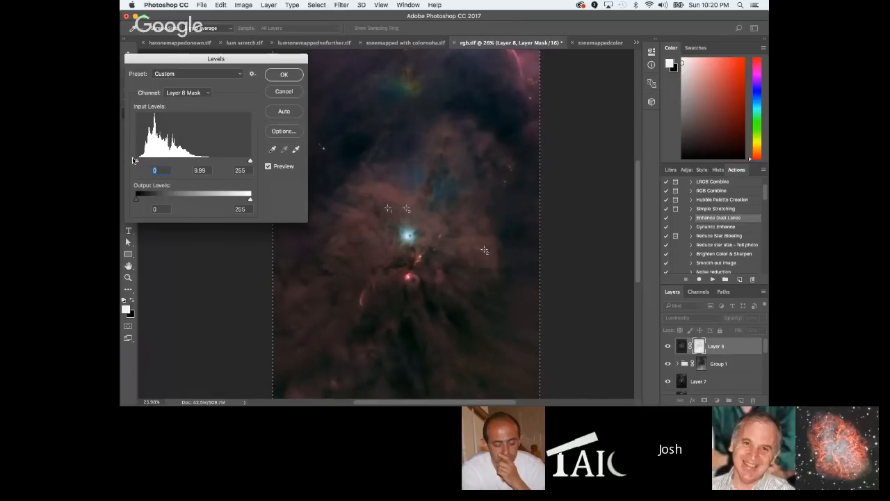
key("Tab")
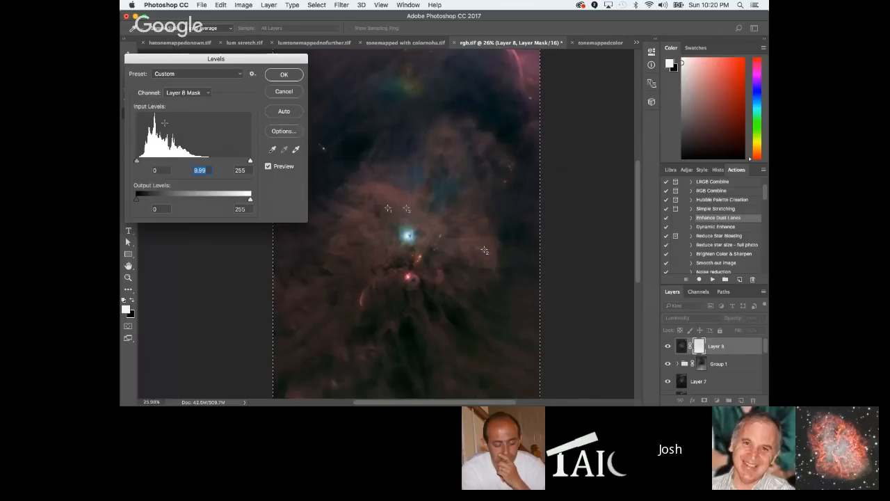
left_click_drag(137, 161, 181, 164)
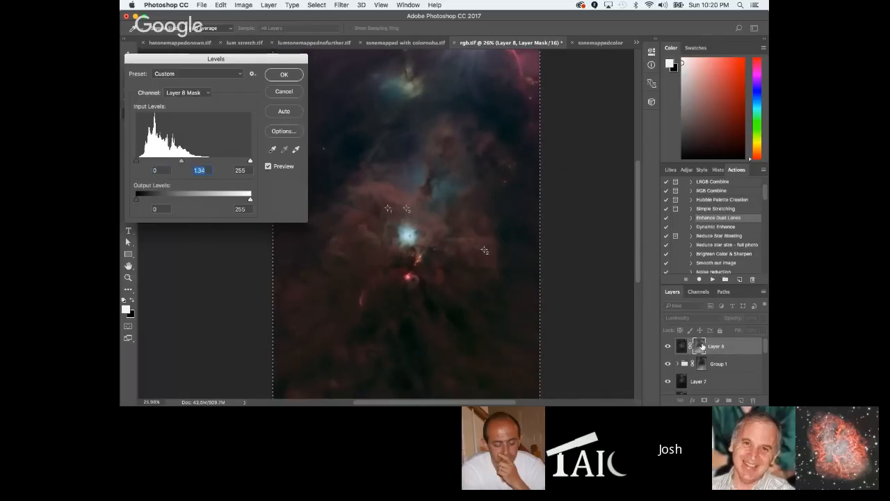
scroll(508, 295, "down", 1)
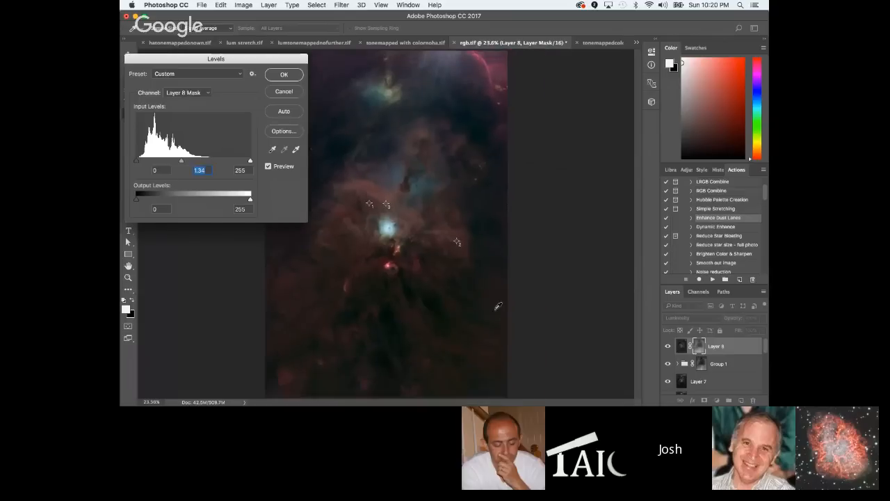
scroll(437, 343, "up", 2)
scroll(441, 340, "up", 1)
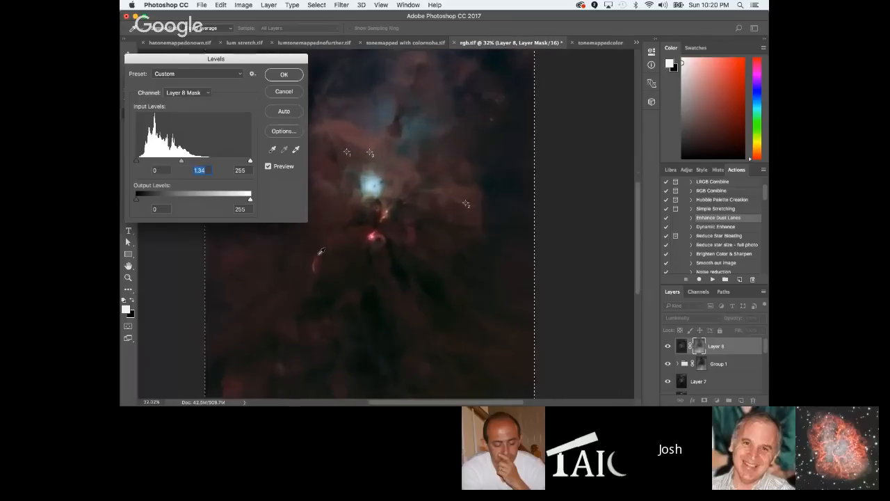
left_click_drag(181, 163, 187, 162)
scroll(434, 295, "up", 1)
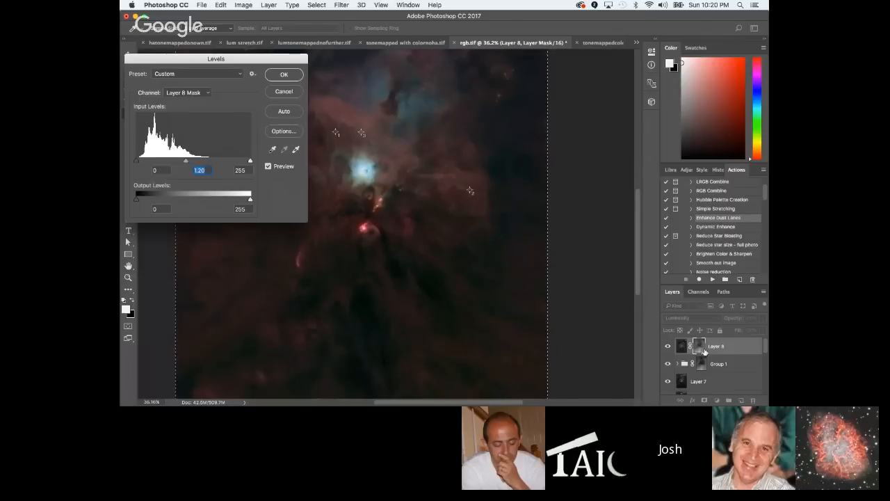
left_click(283, 76)
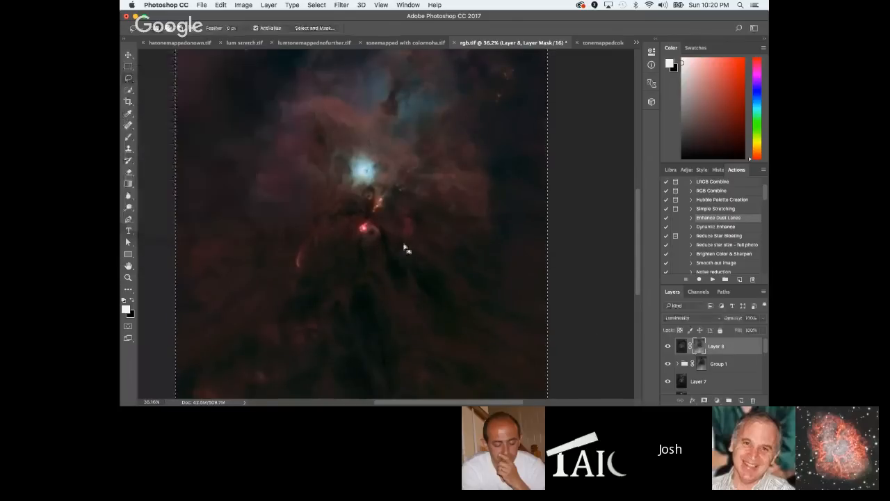
Compare the nebula with Layer 8 hidden and shown, both close up and across the whole image.
left_click(668, 347)
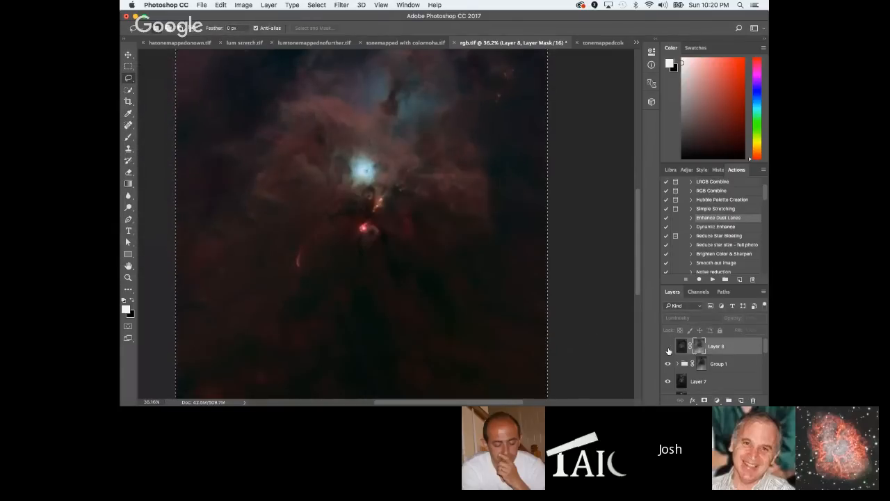
left_click(668, 347)
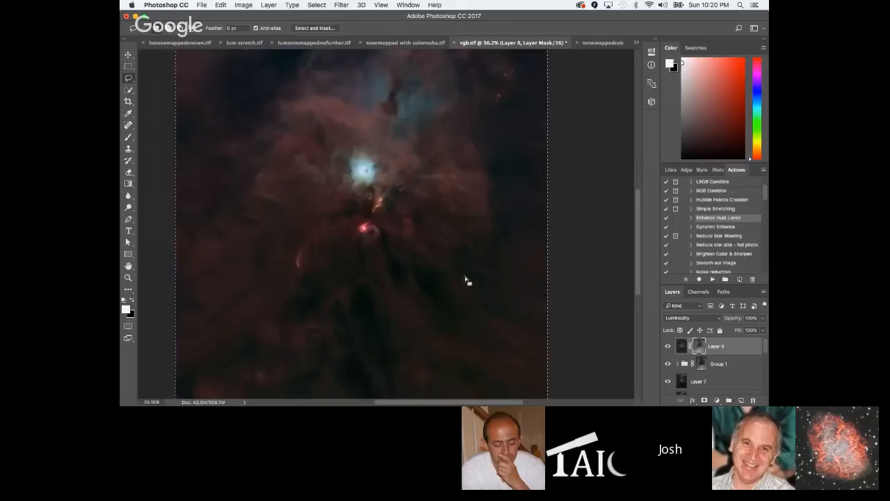
key("super+0")
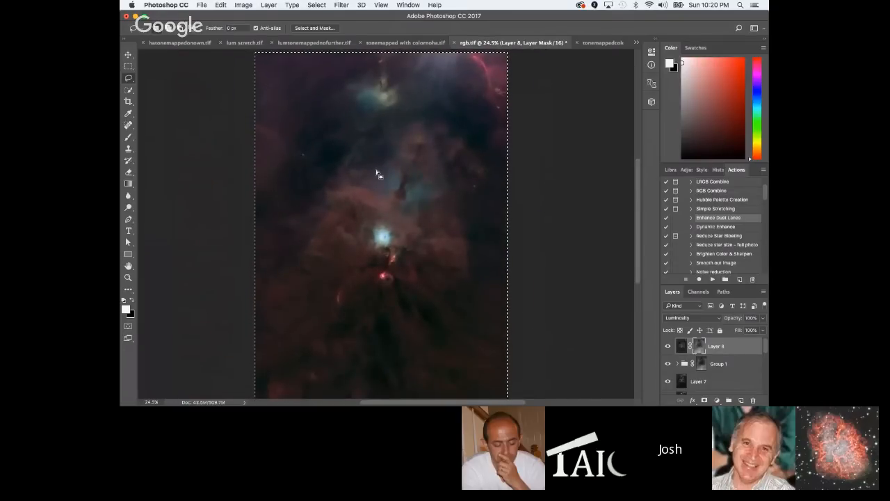
left_click(668, 347)
left_click(668, 347)
left_click(668, 348)
left_click(668, 348)
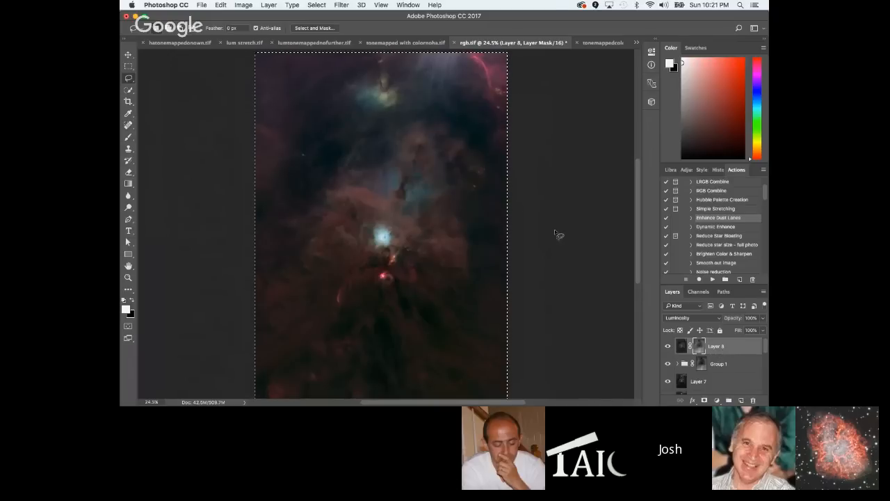
Duplicate rgb.tif with all its layers as a new document named "for lab mode 2".
left_click(243, 5)
mouse_move(271, 30)
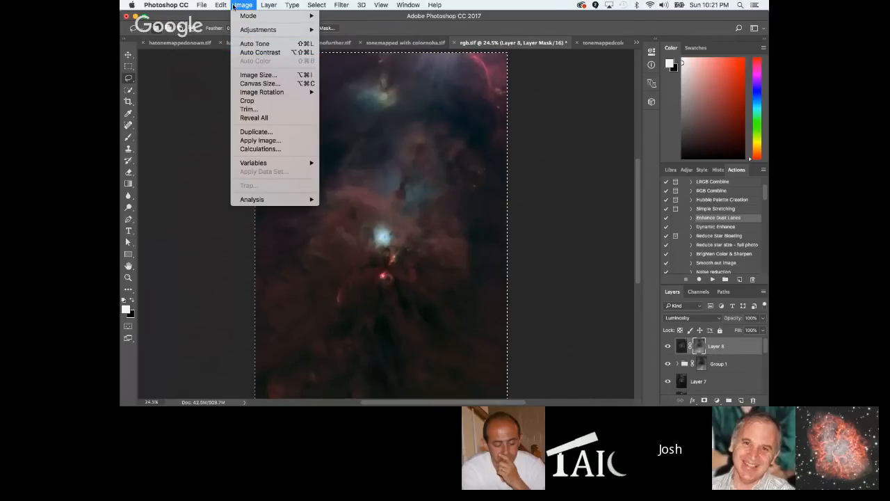
left_click(265, 132)
type("for lab mode 2")
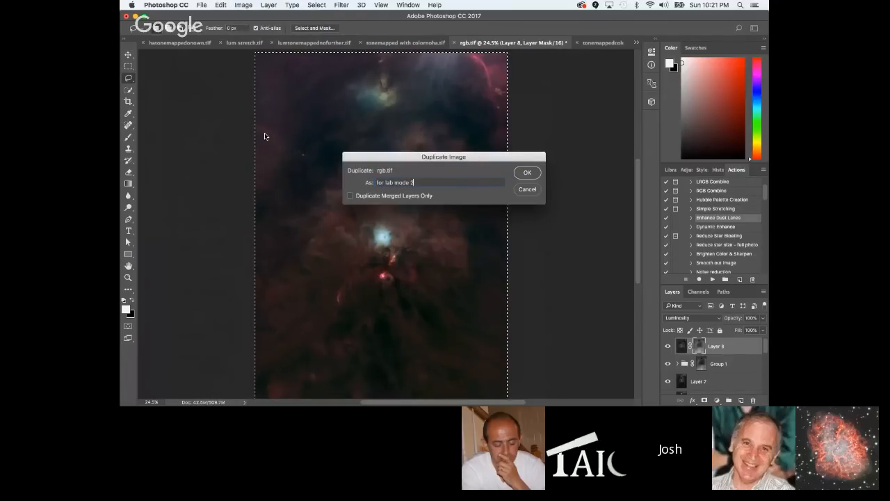
key("Return")
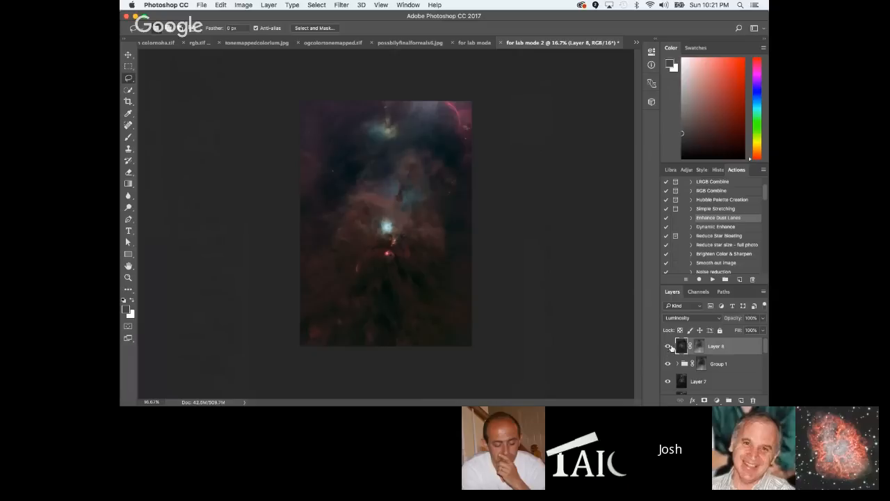
Hide Layer 8 in the duplicate and convert the document to Lab Color without flattening, accepting the discarded adjustment layer.
left_click(669, 346)
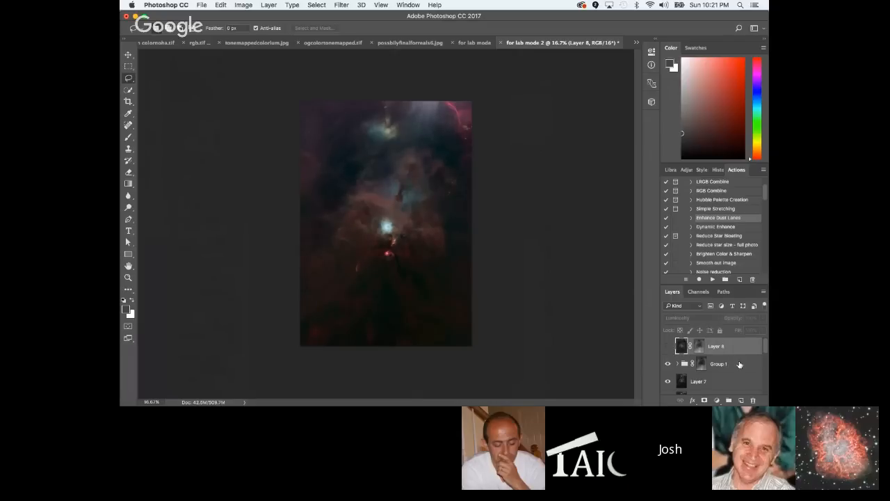
left_click(704, 361)
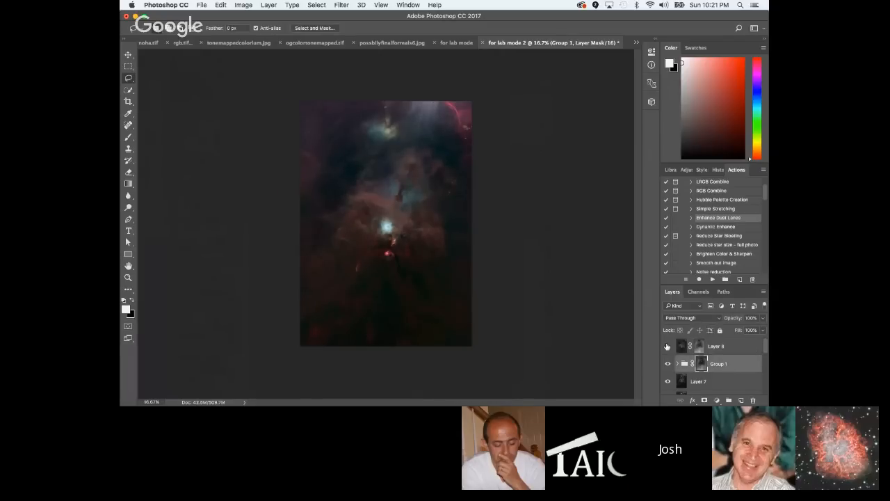
left_click(245, 5)
mouse_move(278, 15)
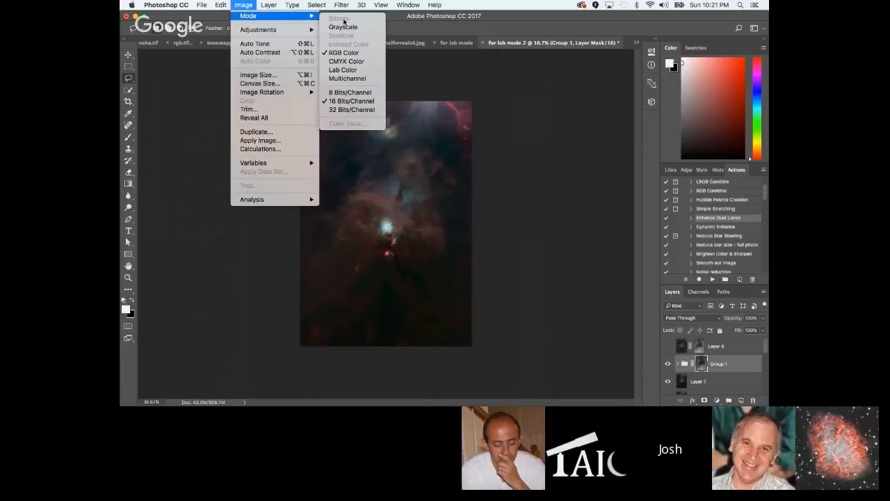
left_click(344, 70)
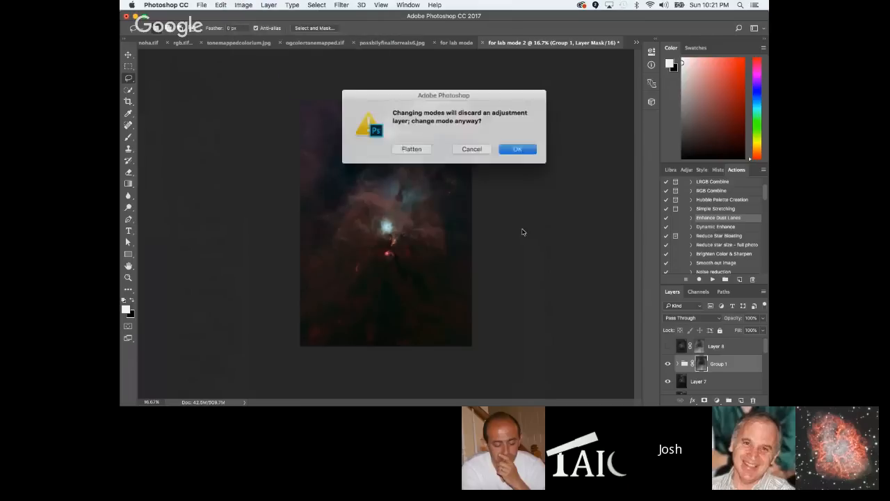
left_click(518, 149)
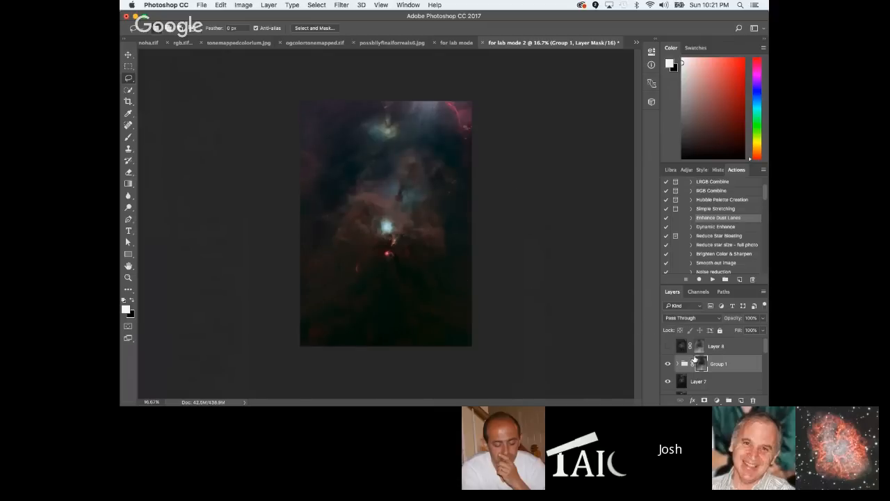
Check the Lightness channel of the Lab copy and delete the hidden Layer 8 from it.
left_click(700, 293)
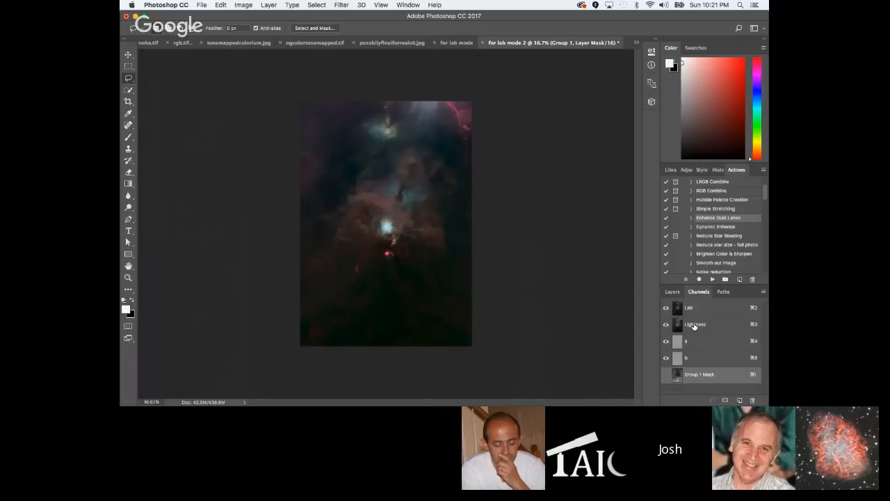
left_click(695, 325)
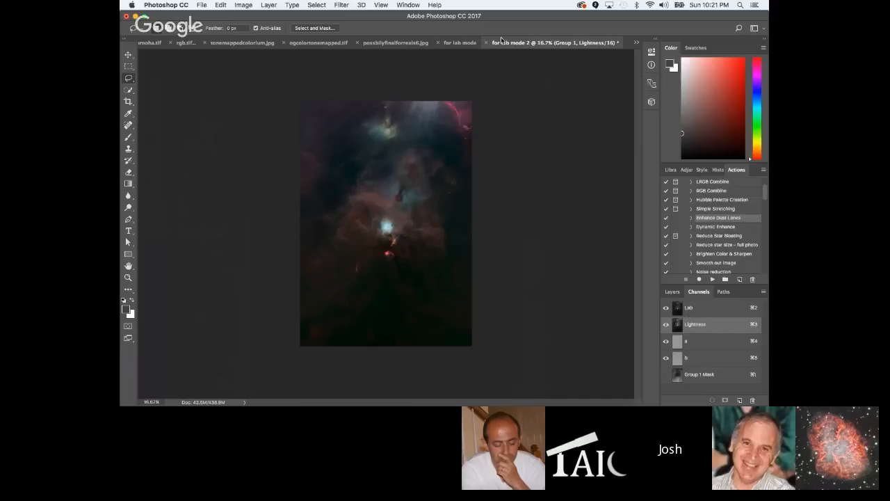
left_click(672, 291)
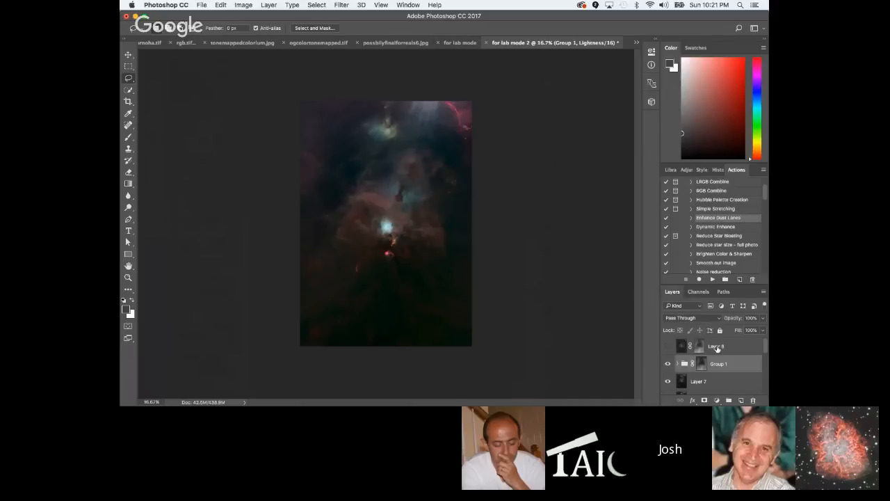
right_click(714, 344)
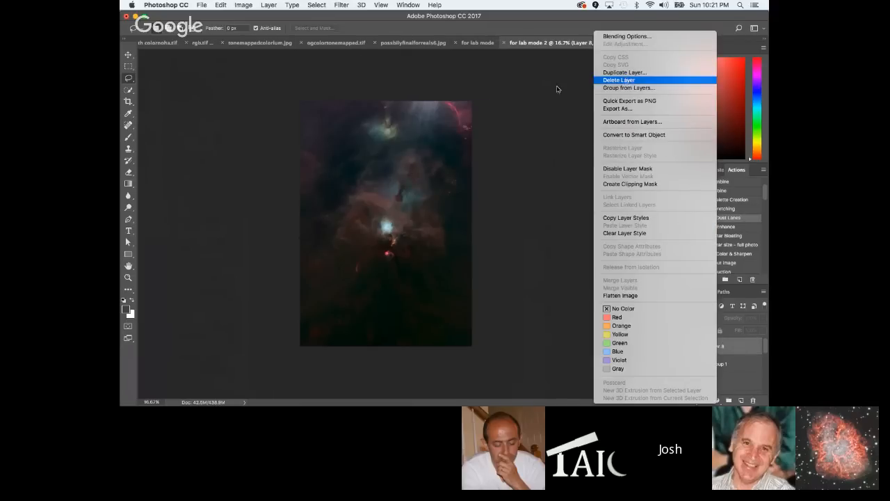
left_click(627, 81)
left_click(513, 146)
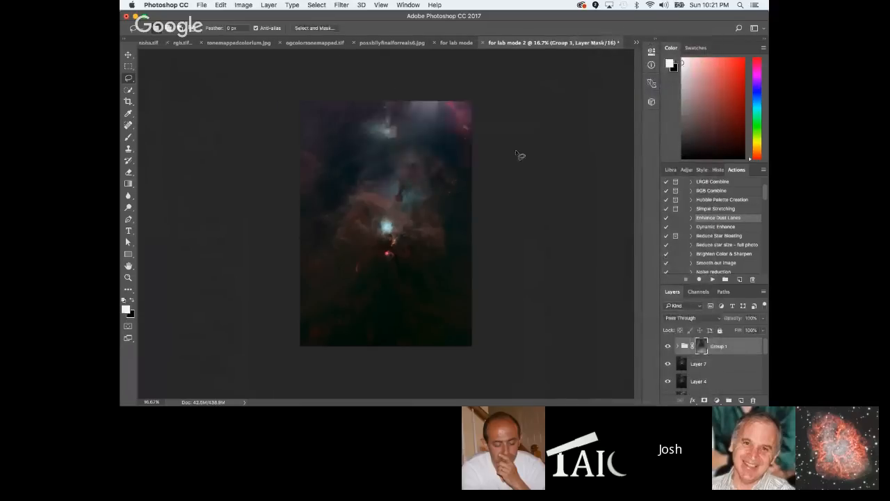
Select the entire canvas on the Lightness channel, preview the Group 1 mask overlay, and return to the layer list with that mask targeted.
left_click(699, 291)
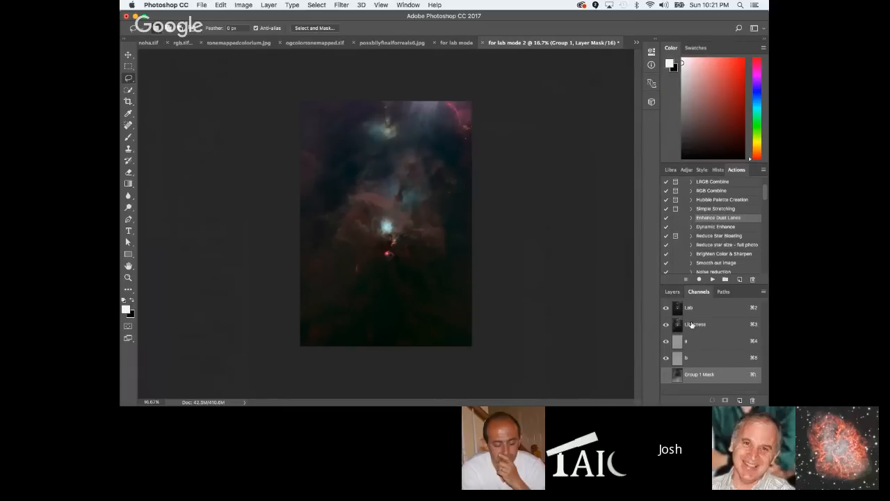
left_click(692, 324)
key("super+a")
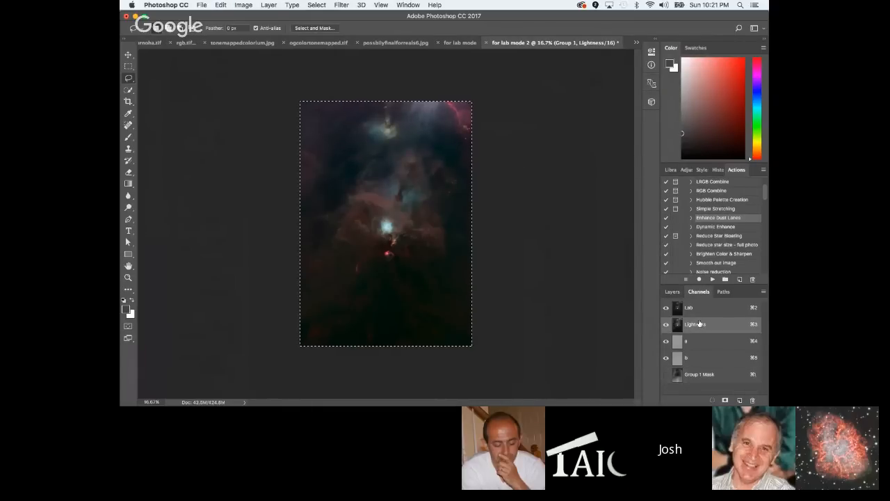
left_click(665, 374)
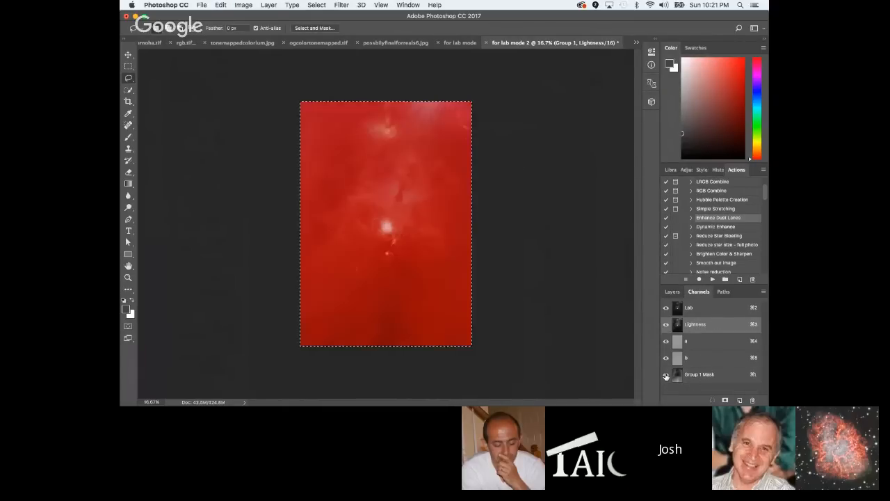
left_click(665, 374)
left_click(697, 376)
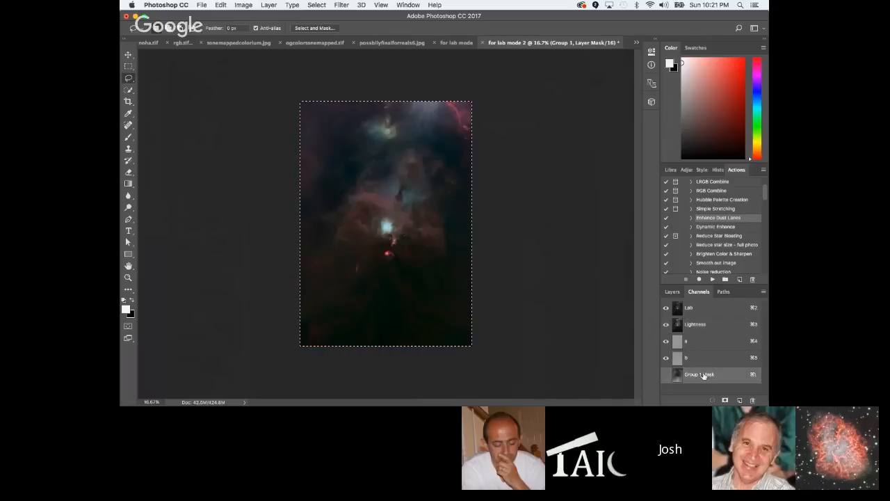
left_click(672, 292)
scroll(706, 359, "down", 1)
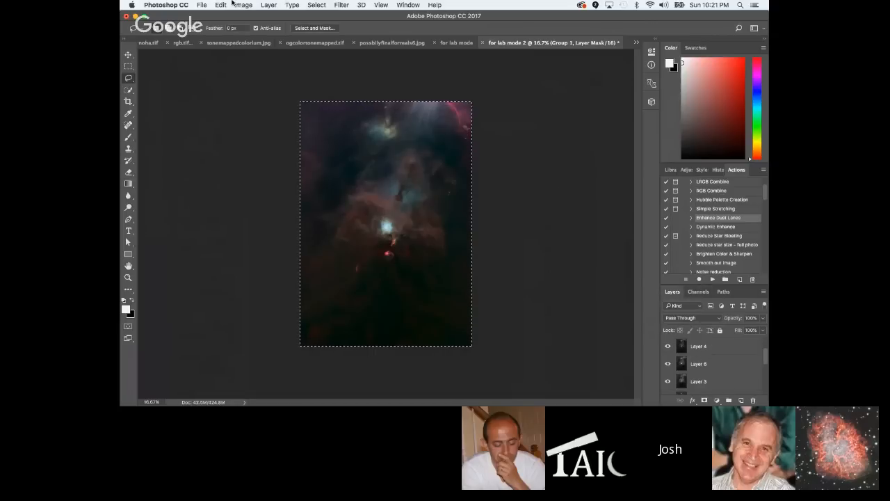
left_click(243, 5)
mouse_move(255, 16)
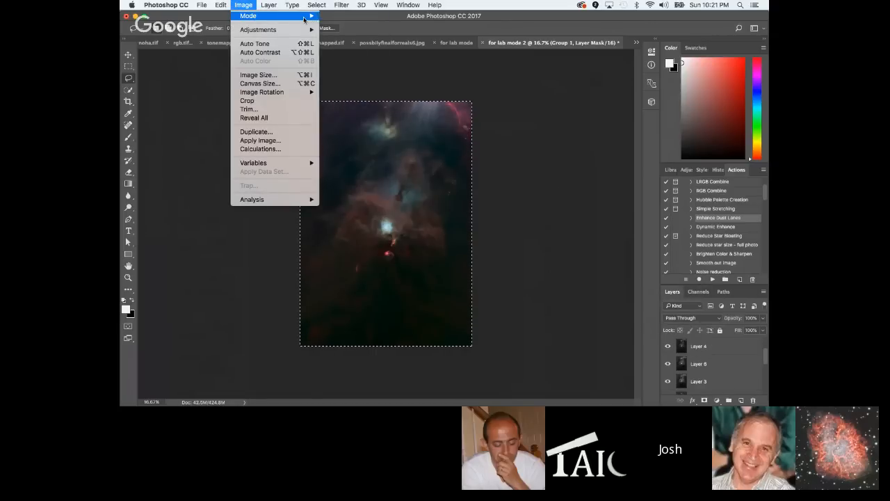
left_click(554, 202)
scroll(717, 358, "up", 1)
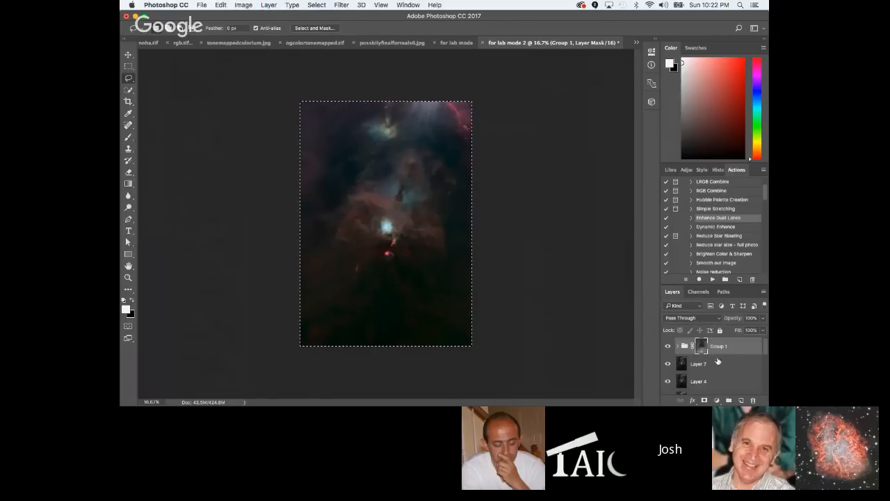
right_click(727, 347)
left_click(740, 352)
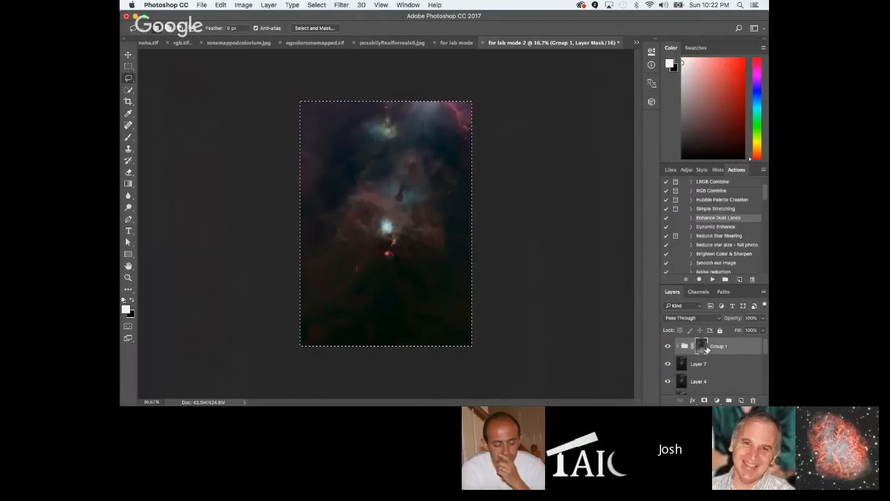
Copy the merged contents of the whole canvas and paste them as a new layer above Group 1.
left_click(316, 5)
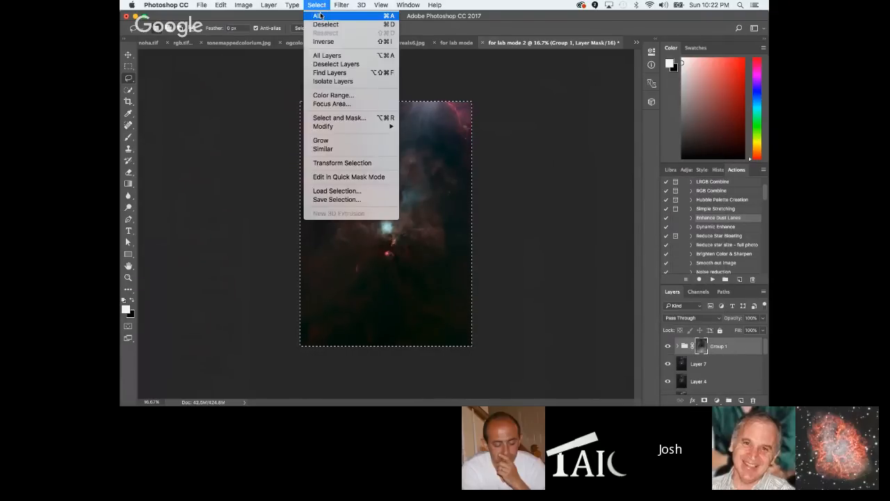
left_click(221, 5)
mouse_move(251, 77)
left_click(351, 78)
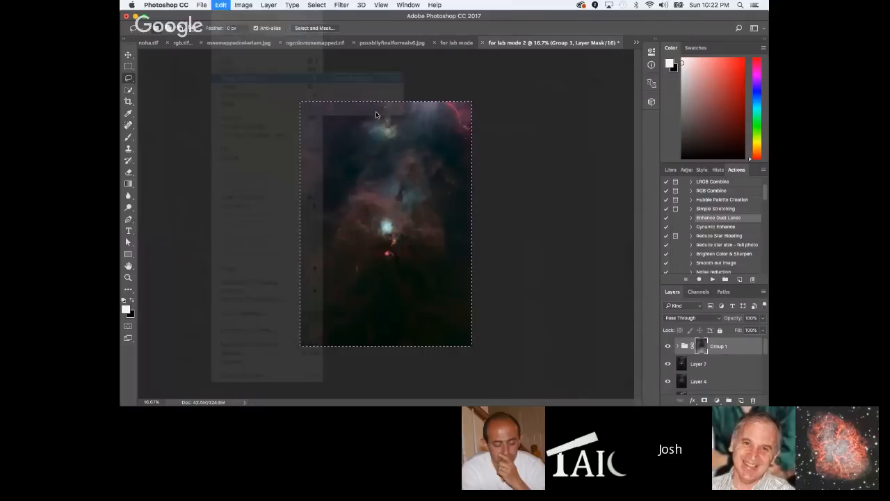
key("super+v")
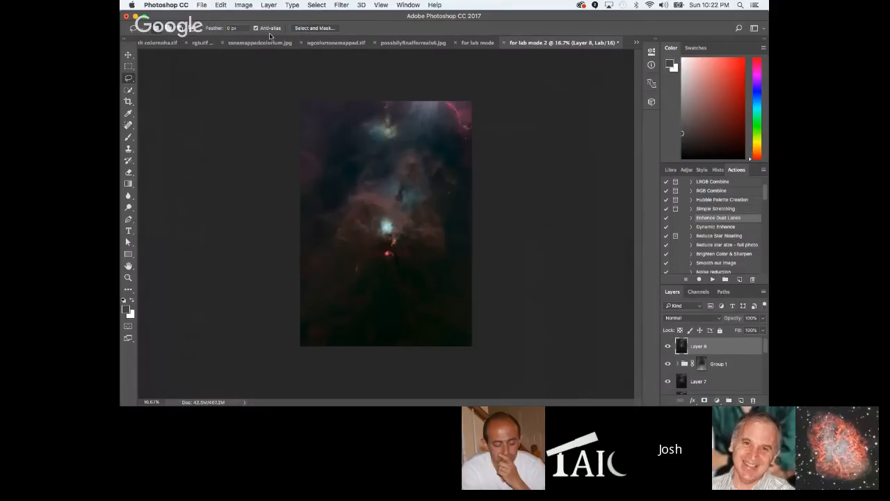
Switch to hatonemappedonown.tif, select the entire canvas and copy it.
left_click(636, 44)
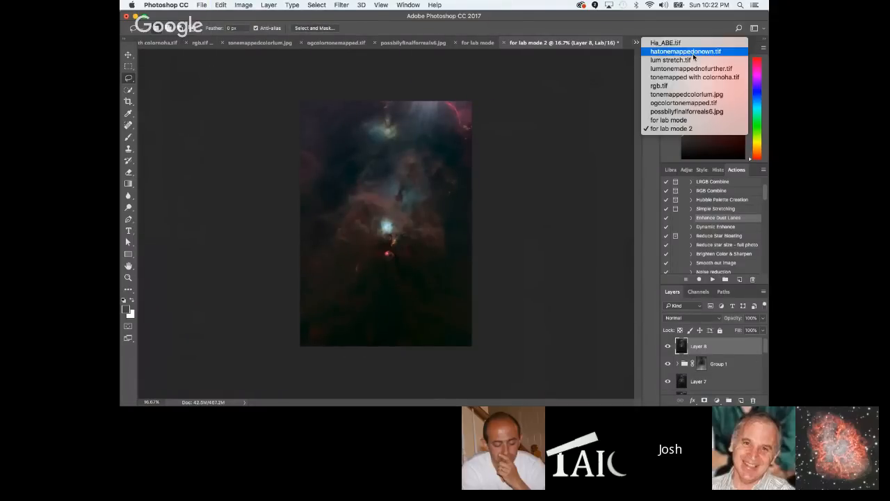
left_click(678, 52)
left_click(317, 5)
left_click(317, 5)
left_click(220, 5)
left_click(228, 70)
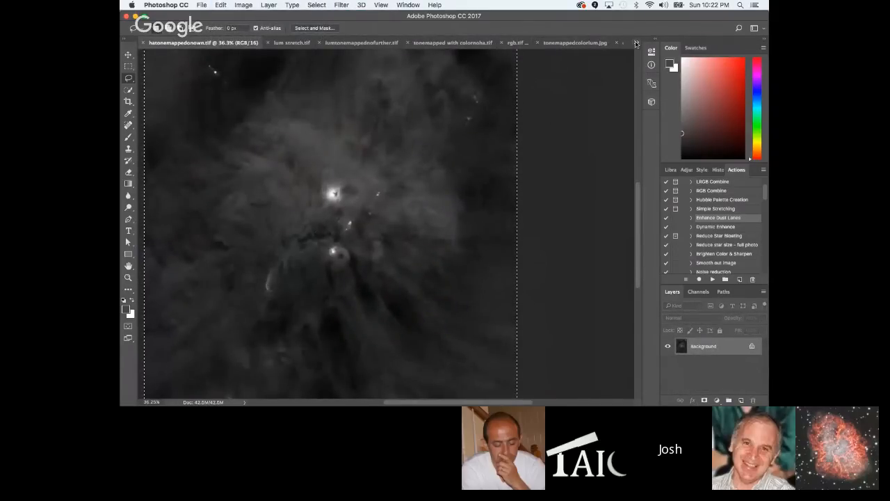
Return to "for lab mode 2" and paste the hydrogen-alpha image into the merged layer's Lightness channel, keeping all Lab channels visible.
left_click(637, 43)
left_click(681, 129)
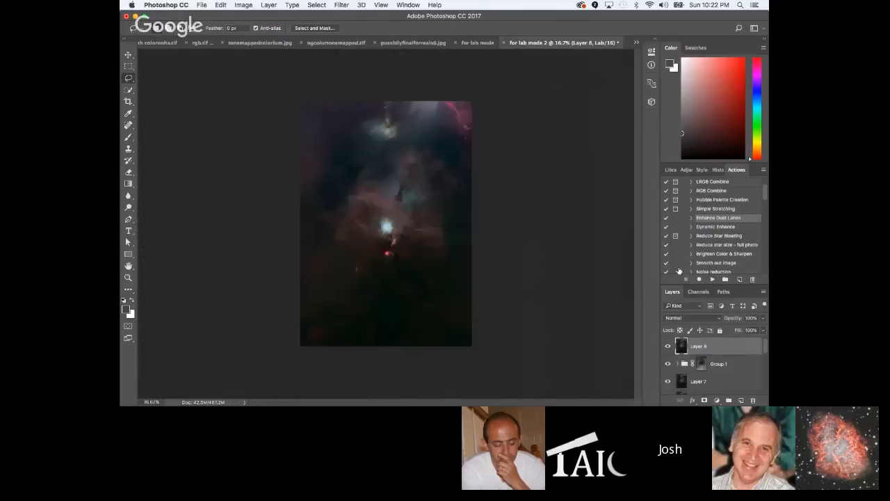
left_click(699, 293)
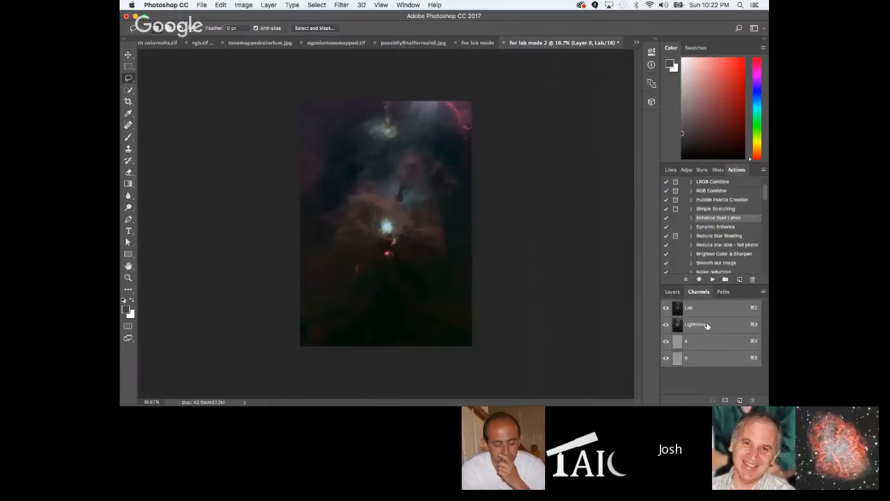
left_click(696, 325)
left_click(666, 307)
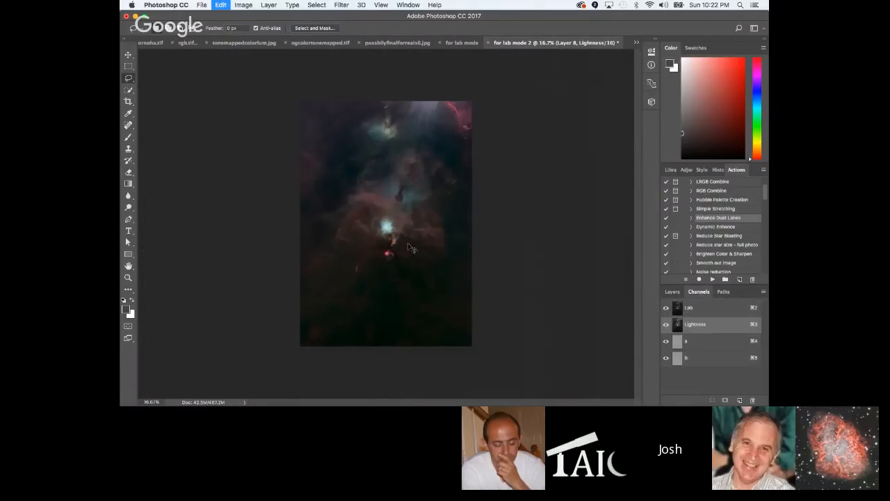
key("super+v")
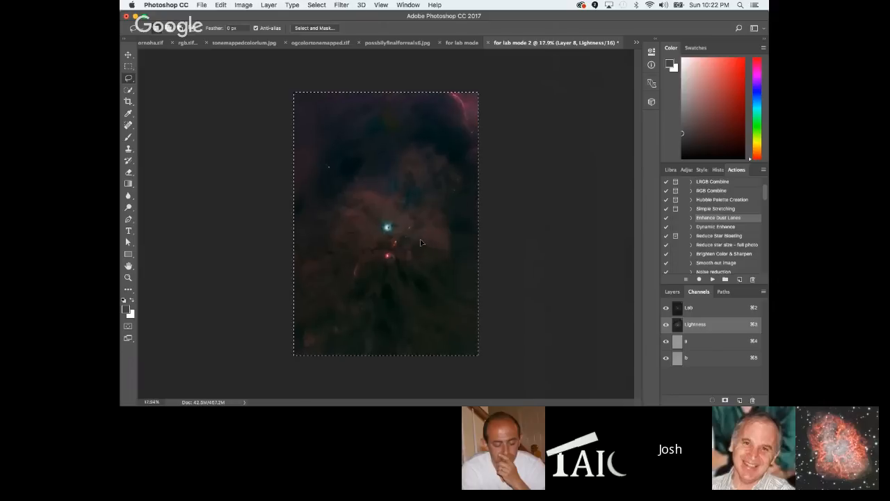
Inspect the Lightness paste up close, undoing and redoing it to compare the image before and after.
scroll(419, 243, "up", 3)
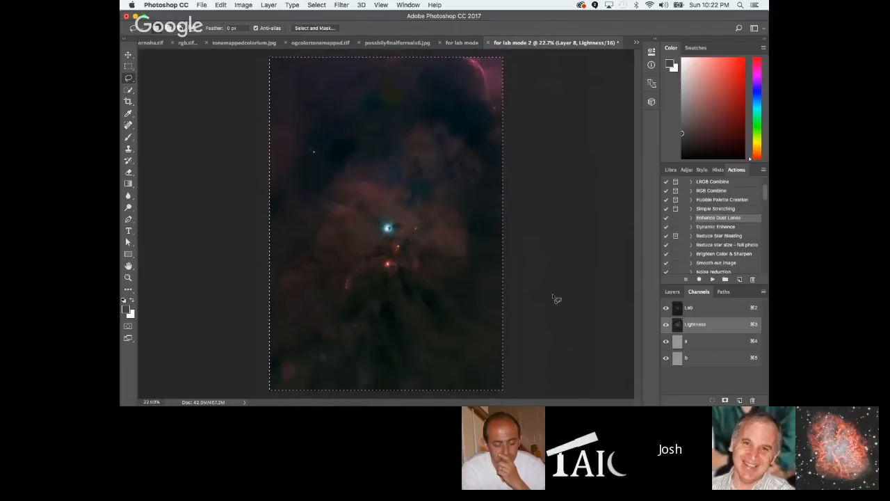
scroll(488, 277, "up", 2)
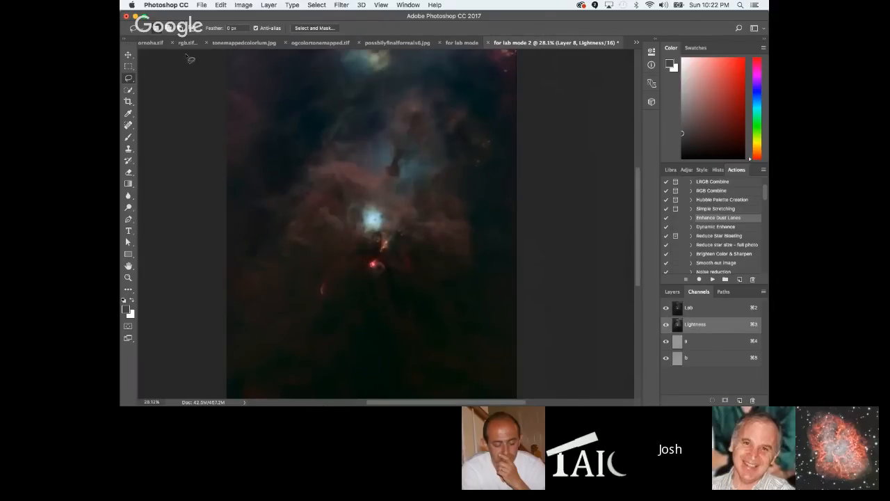
left_click(221, 5)
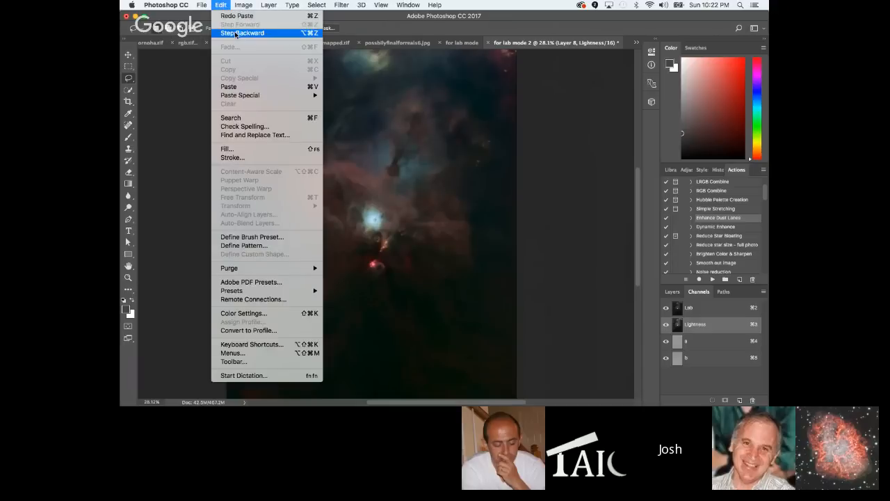
left_click(236, 16)
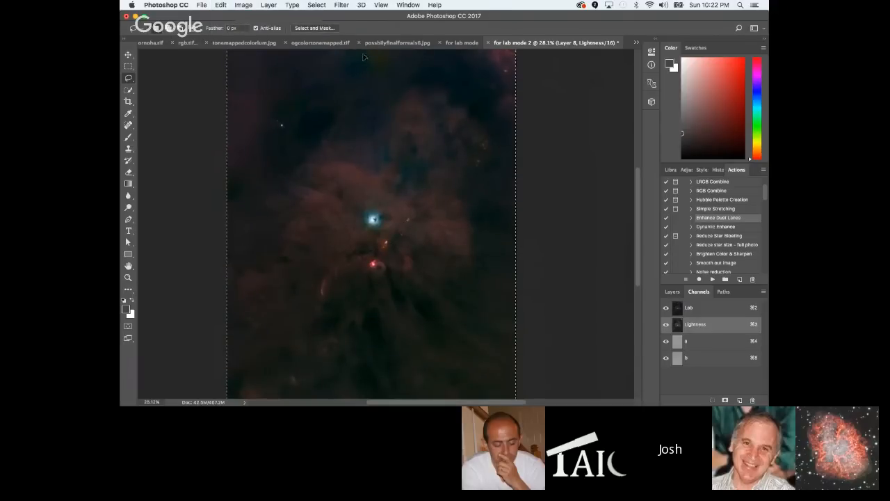
left_click(322, 5)
left_click(327, 15)
left_click(220, 5)
mouse_move(240, 78)
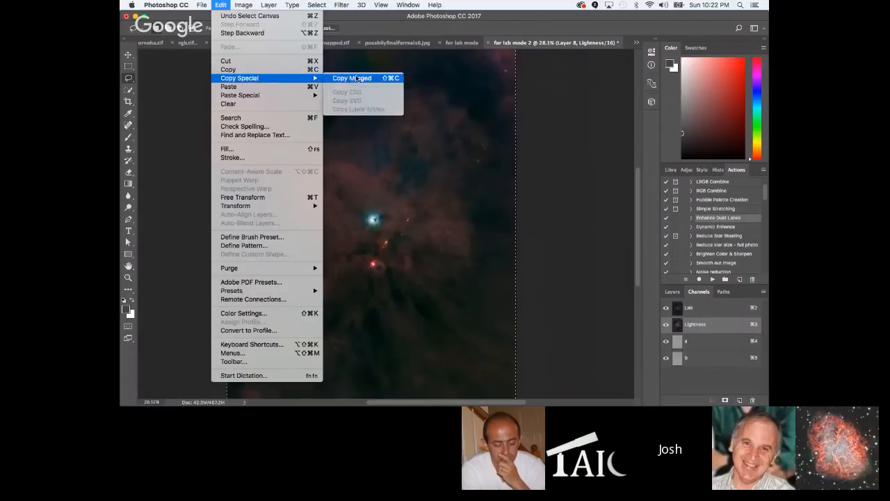
left_click(714, 314)
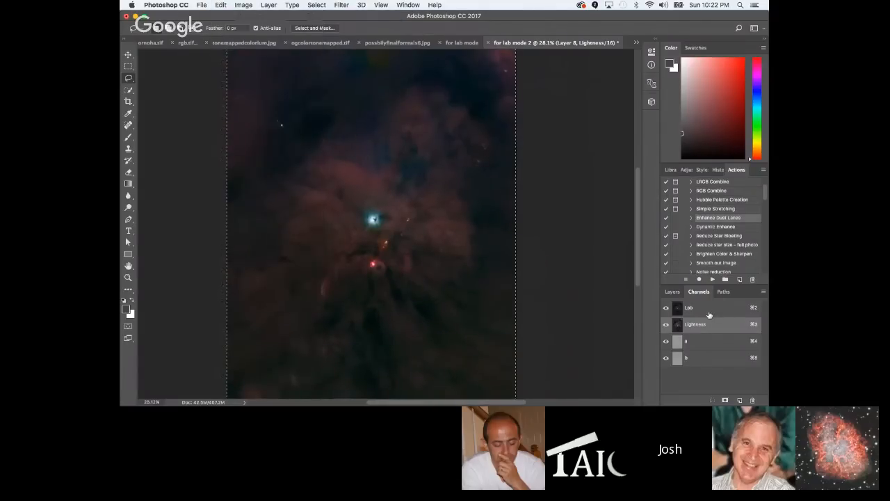
Target the composite Lab channel, select the entire canvas and copy the combined color image.
left_click(710, 312)
left_click(315, 4)
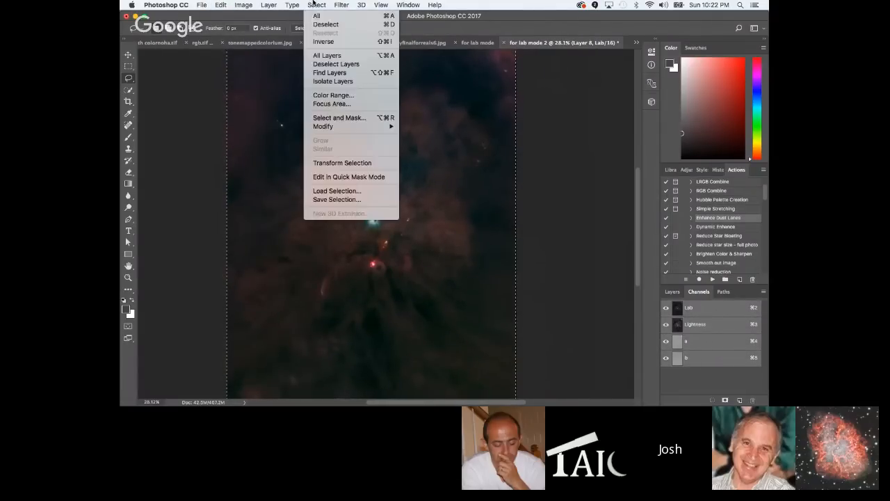
left_click(318, 16)
left_click(225, 5)
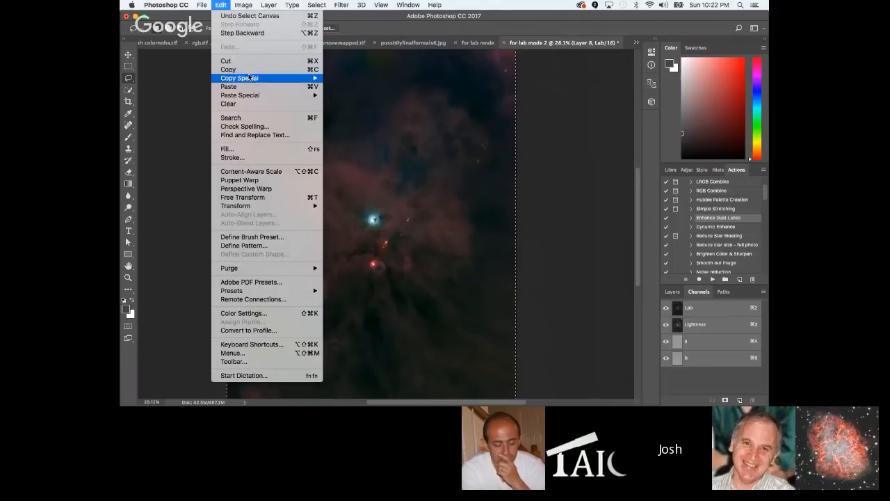
left_click(228, 69)
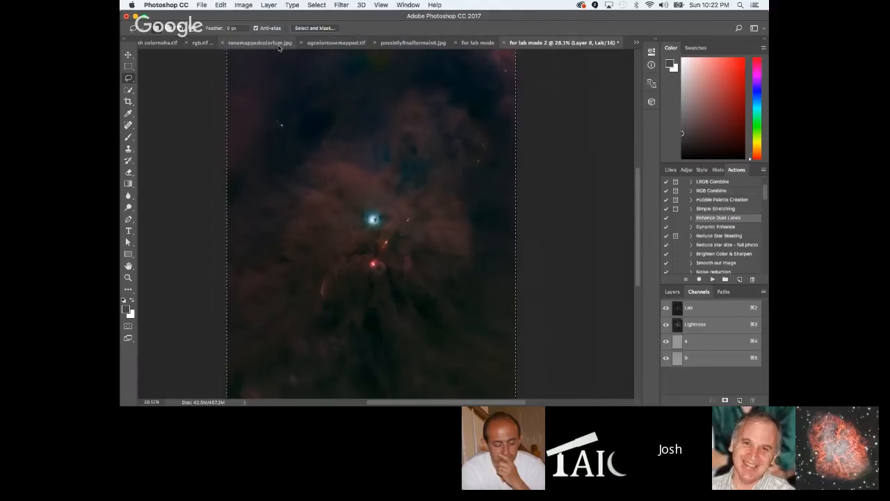
Paste the combined Lab image into rgb.tif as a new layer above Layer 8.
left_click(203, 45)
left_click(673, 292)
left_click(714, 345)
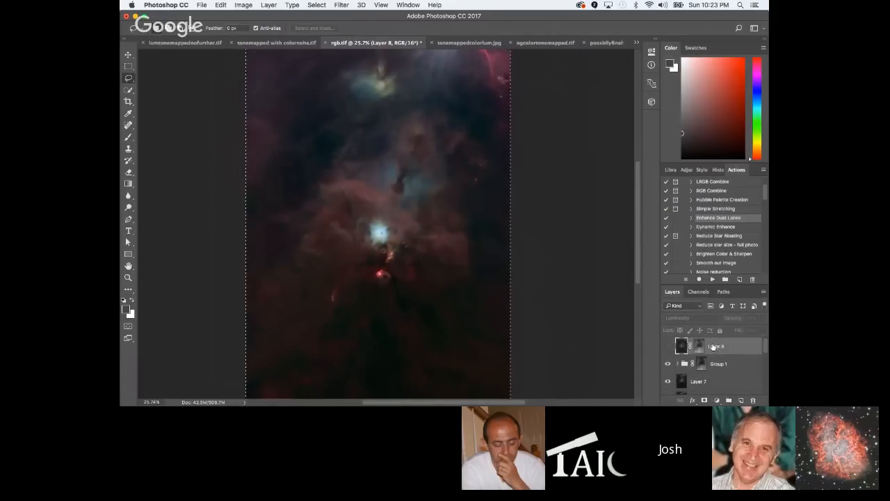
key("super+v")
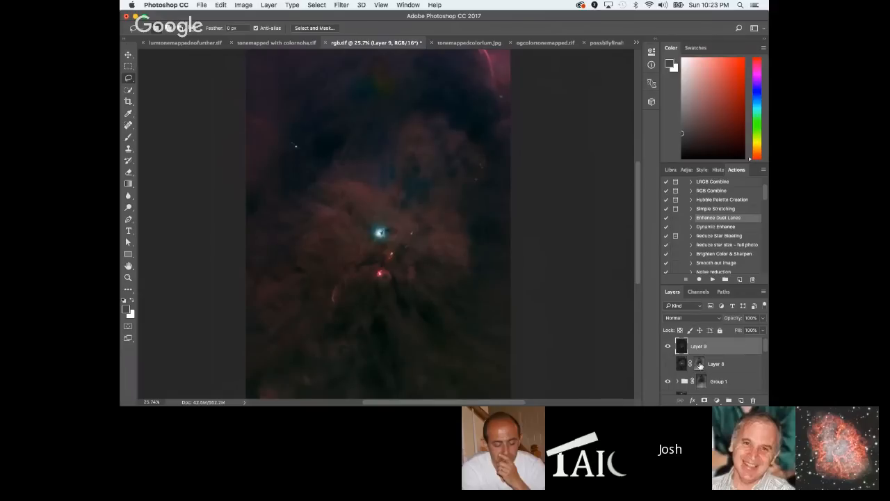
left_click(699, 364, "alt")
left_click(318, 5)
left_click(319, 15)
left_click(221, 5)
mouse_move(249, 80)
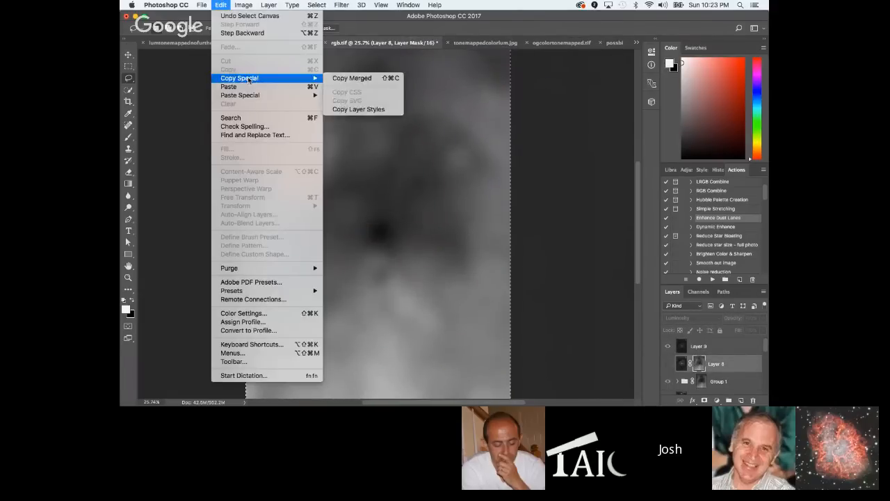
left_click(573, 200)
Make Layer 8 visible, display its layer mask on the canvas, and select and copy the entire mask.
left_click(668, 365)
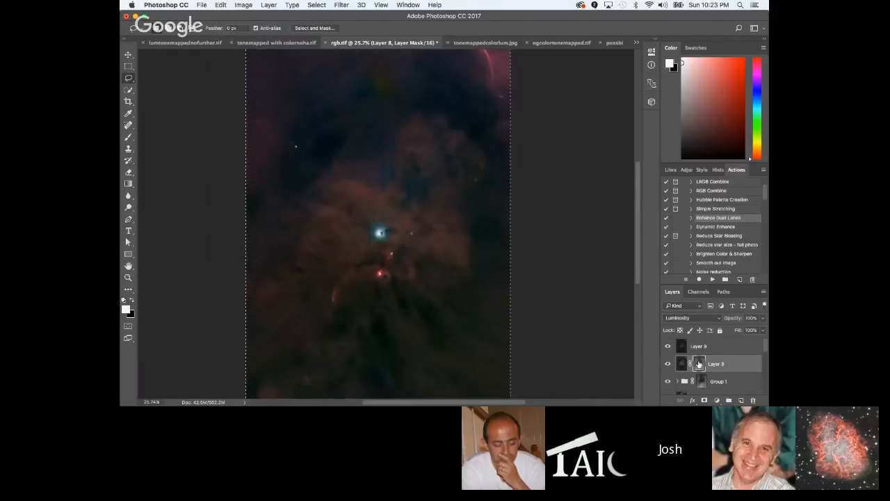
left_click(699, 363, "alt")
left_click(317, 5)
left_click(316, 5)
left_click(221, 5)
left_click(238, 73)
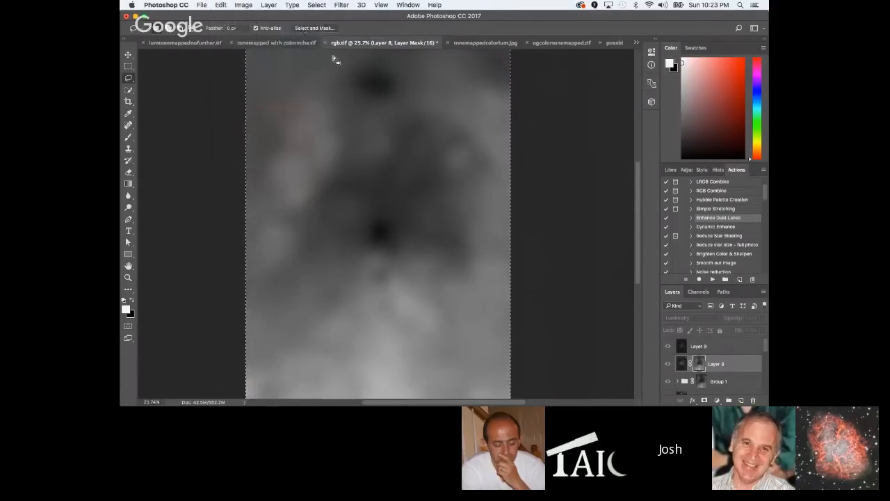
Hide Layer 8, add a layer mask to Layer 9, paste the copied mask into it and return to the layer image.
left_click(694, 346)
left_click(668, 363)
left_click(704, 400)
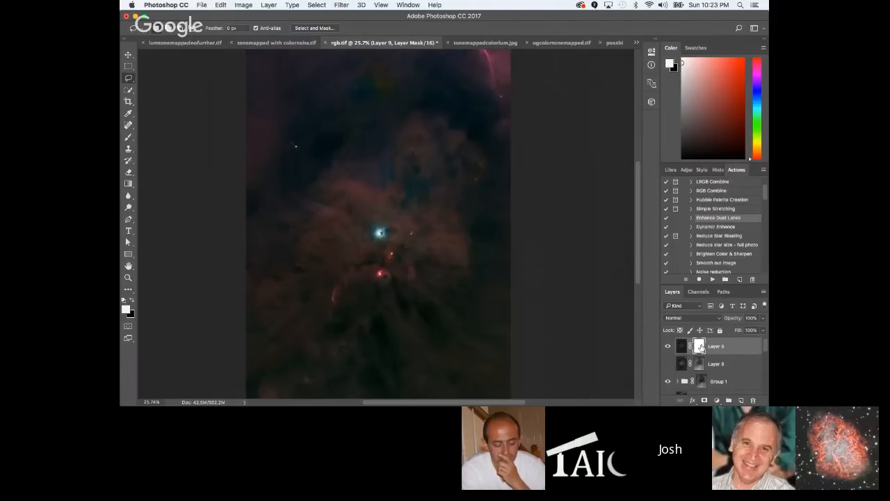
left_click(700, 346, "alt")
key("ctrl+v")
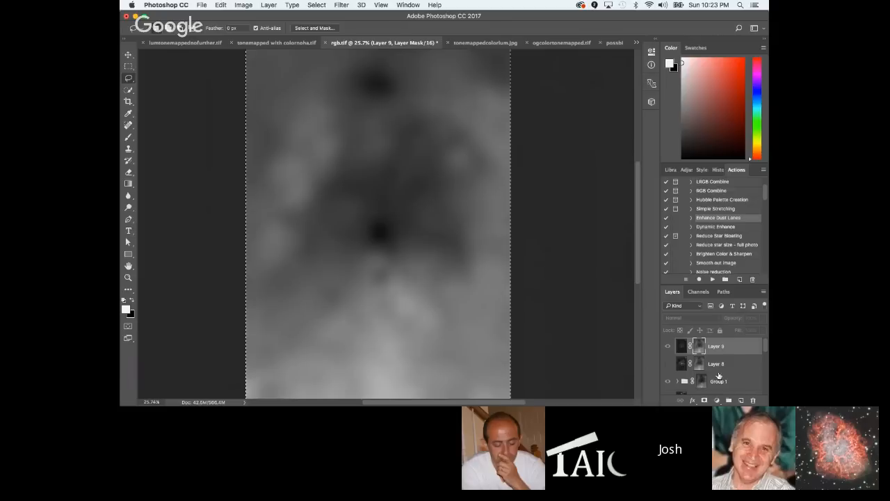
left_click(679, 344)
Show Layer 8 again and compare the nebula with Layer 9 switched off and on, both up close and as a whole.
scroll(451, 278, "down", 3)
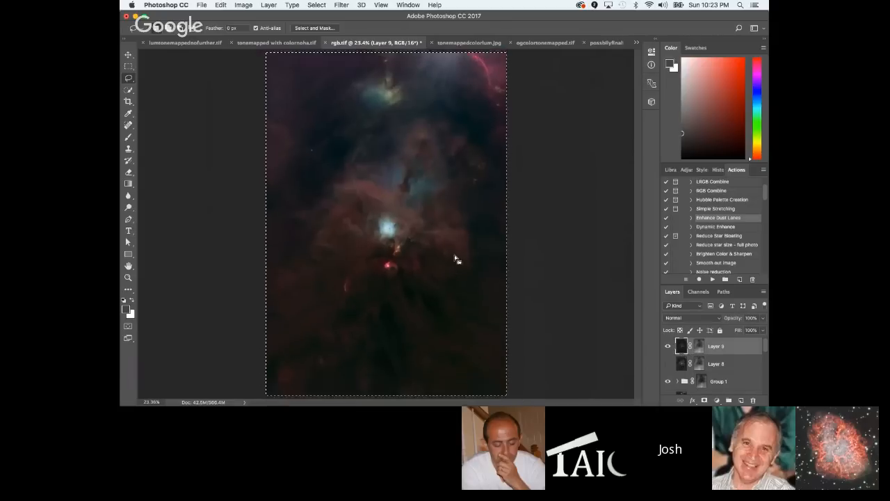
scroll(428, 226, "up", 3)
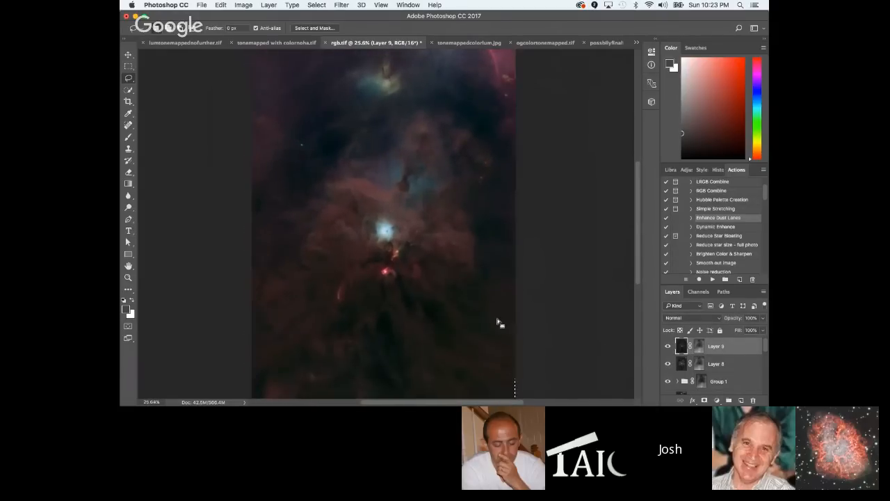
scroll(495, 330, "down", 2)
scroll(483, 342, "up", 3)
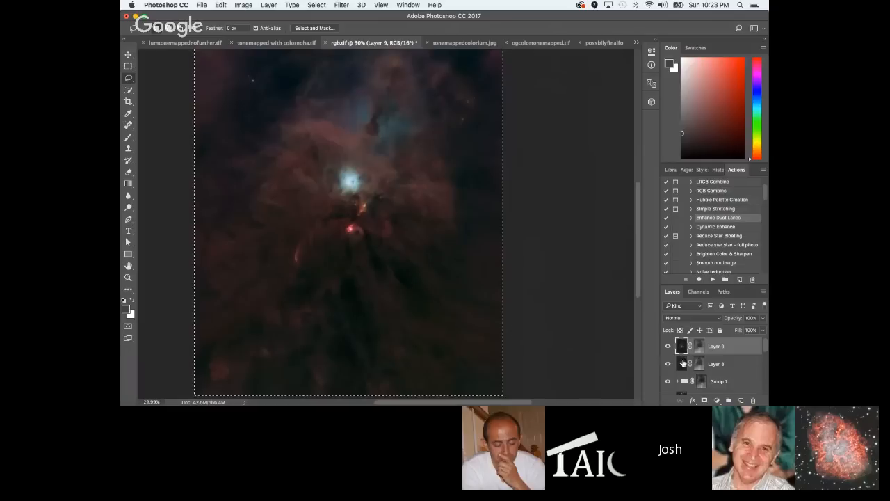
left_click(668, 348)
left_click(667, 348)
left_click(668, 348)
left_click(668, 348)
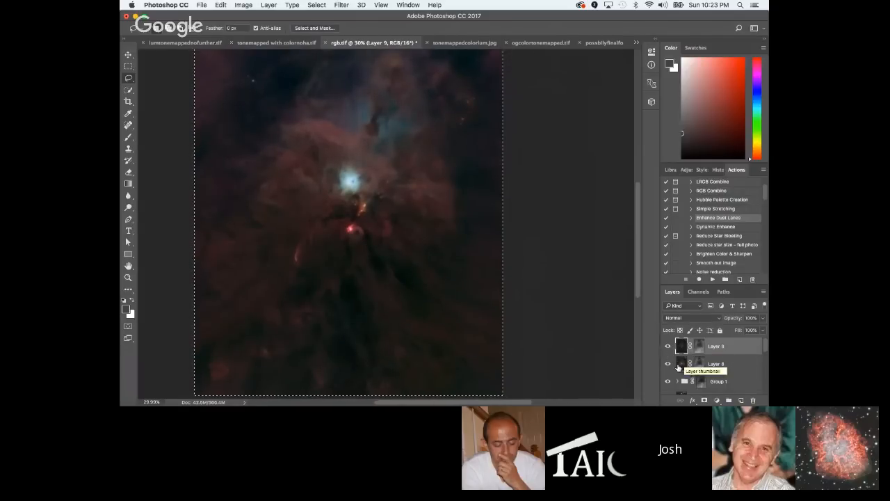
scroll(470, 265, "up", 1)
scroll(445, 265, "down", 3)
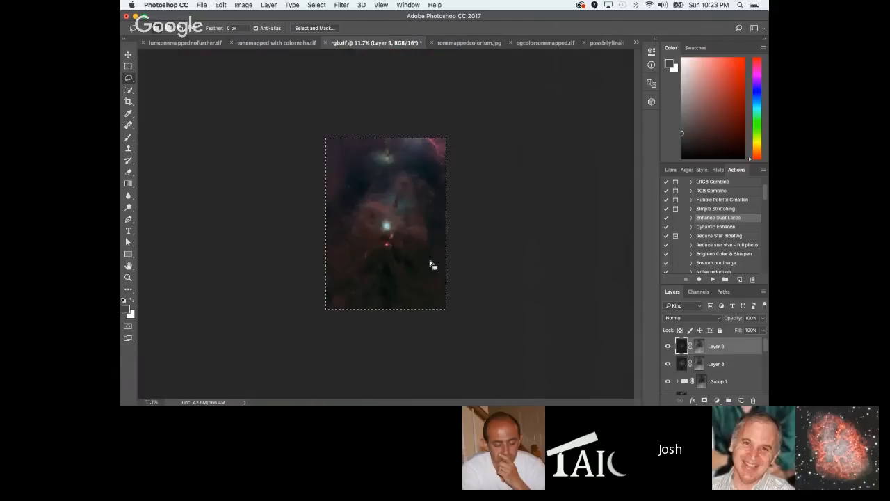
scroll(429, 261, "up", 2)
scroll(442, 282, "up", 1)
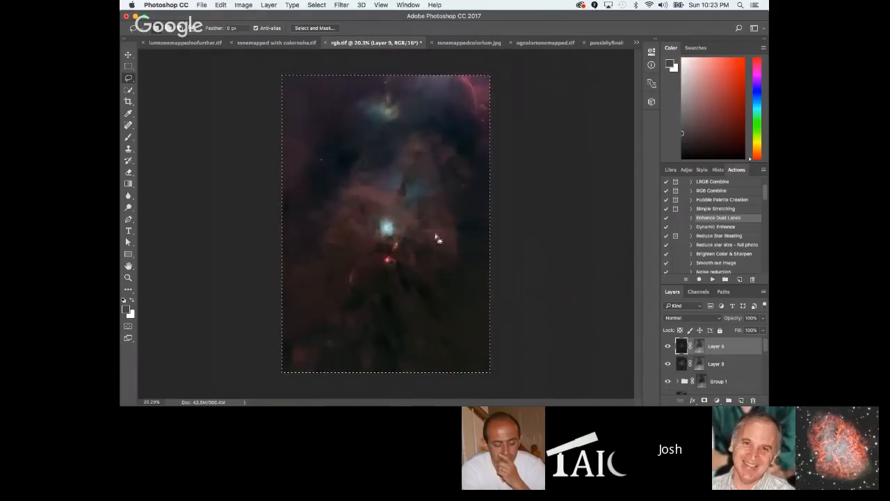
Inspect the blended nebula up close and as a whole with Layer 9 and Layer 8 both visible.
scroll(411, 199, "up", 2)
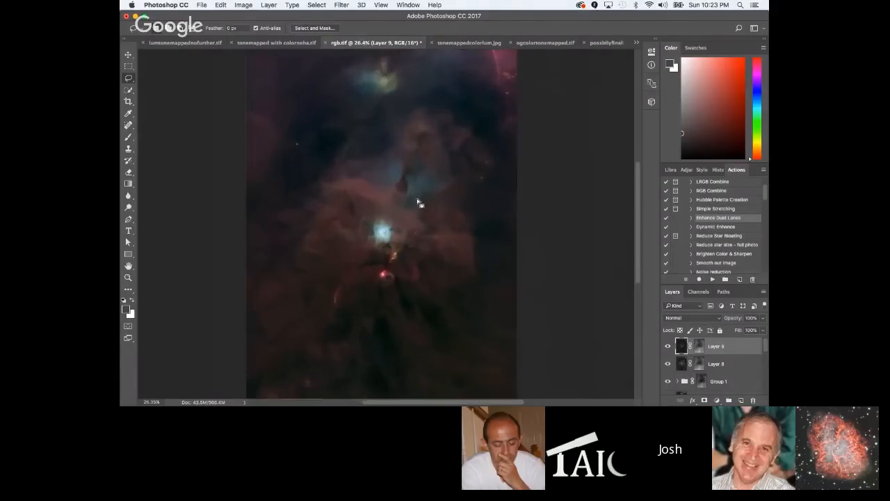
scroll(431, 240, "down", 3)
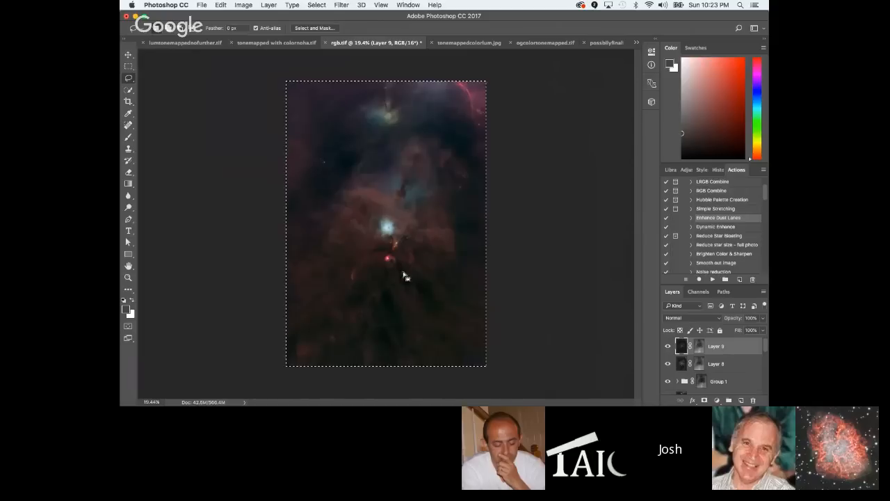
scroll(431, 264, "up", 2)
scroll(397, 247, "up", 1)
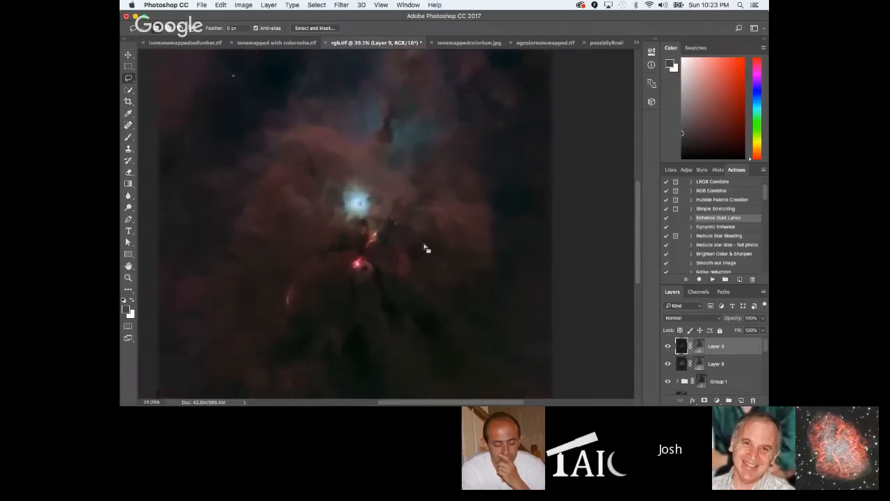
scroll(423, 248, "down", 3)
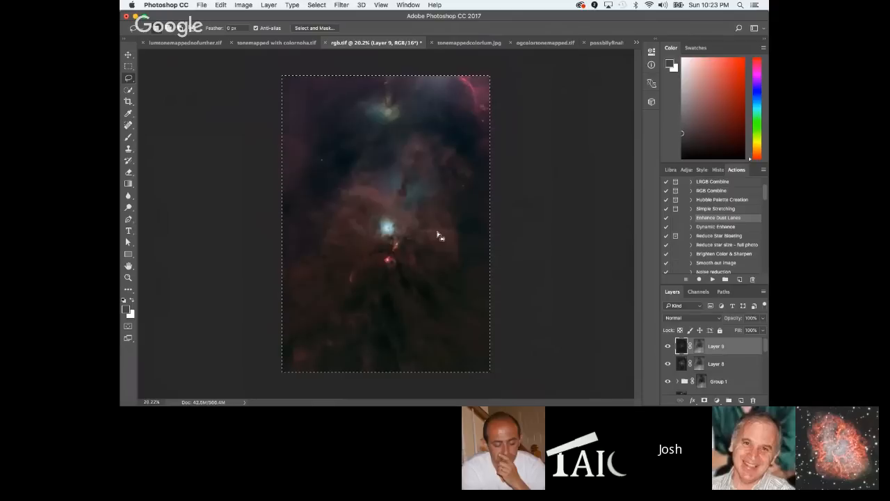
scroll(447, 247, "up", 2)
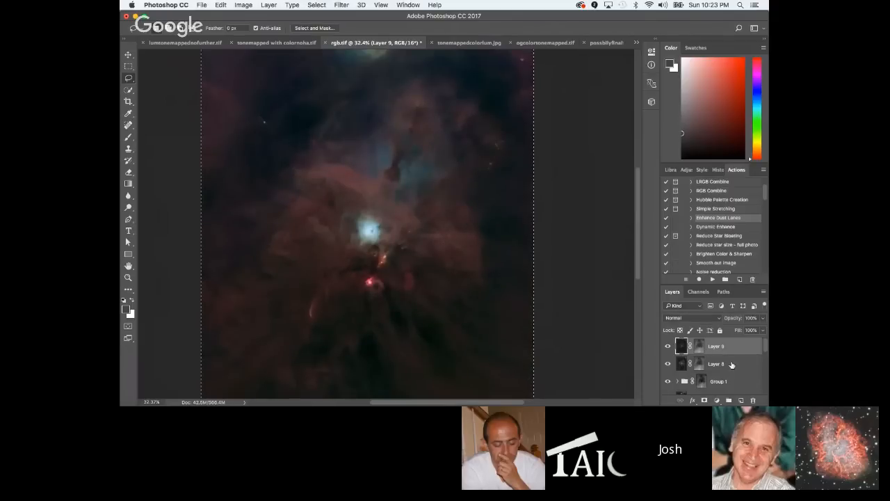
Group Layer 9, Layer 8 and Group 1 together, and compare the nebula with the new group hidden and shown.
scroll(736, 365, "down", 5)
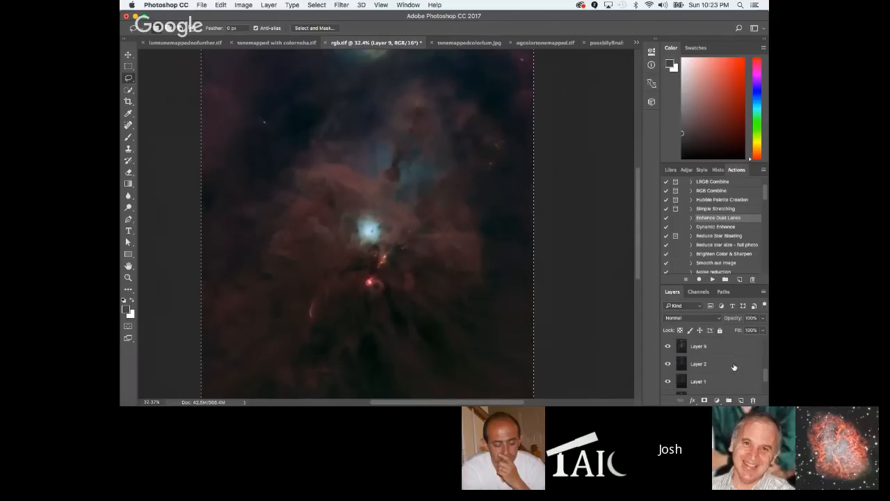
scroll(734, 368, "up", 2)
scroll(732, 366, "up", 2)
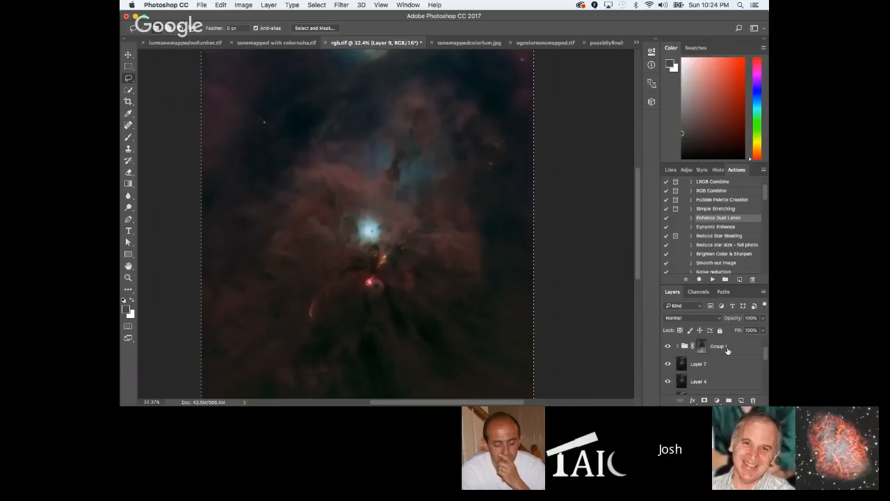
scroll(728, 363, "up", 3)
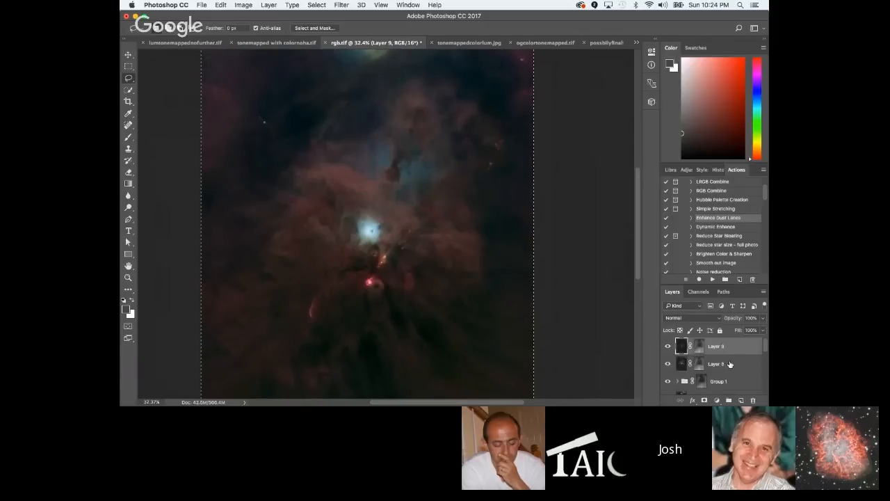
left_click(731, 381, "shift")
left_click(727, 400)
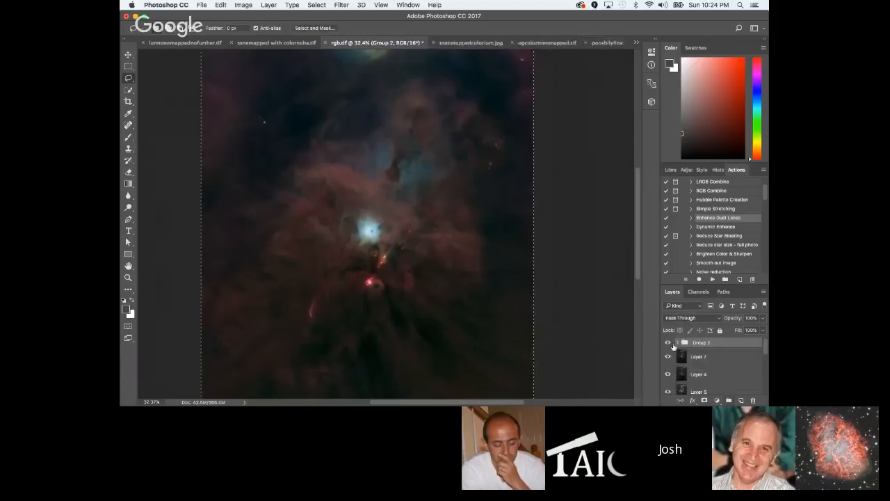
left_click(666, 343)
left_click(667, 343)
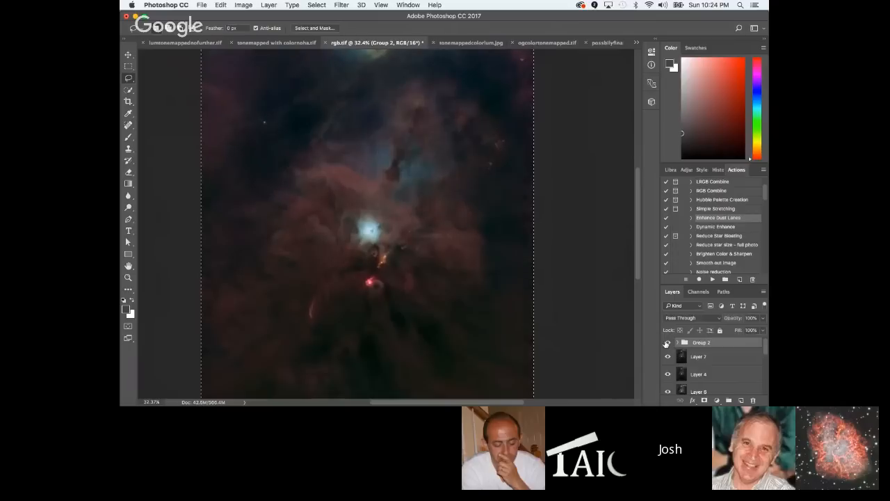
Put Group 2 and Layer 7 into a new group, and group that with the layers from Layer 4 down to Layer 5.
left_click(702, 357)
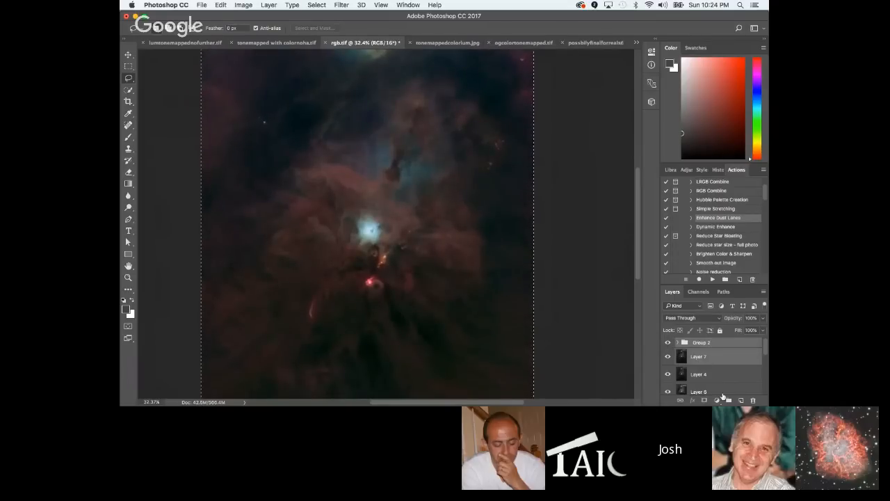
left_click(727, 402)
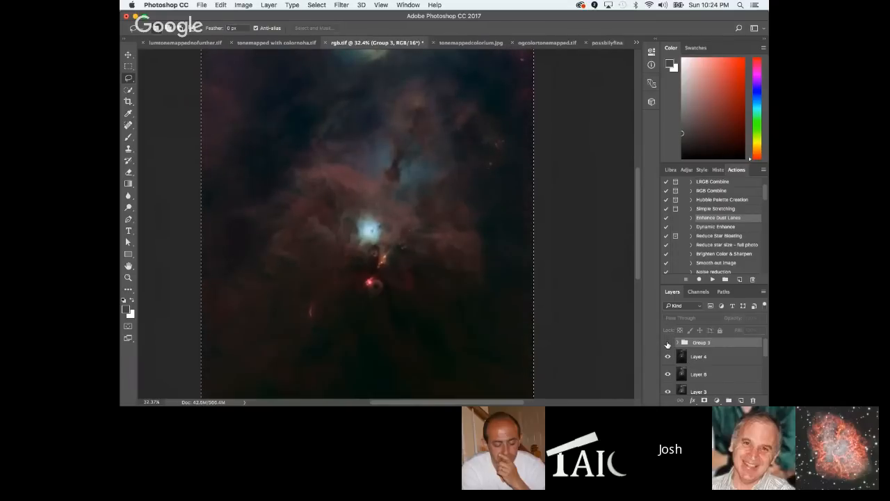
scroll(710, 375, "down", 1)
left_click(704, 382)
scroll(709, 377, "down", 2)
left_click(706, 370)
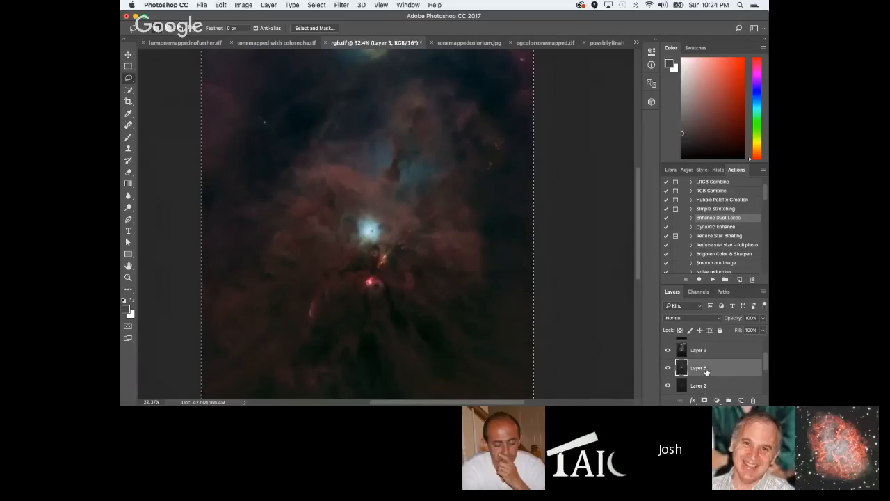
scroll(709, 370, "up", 3)
left_click(709, 343, "shift")
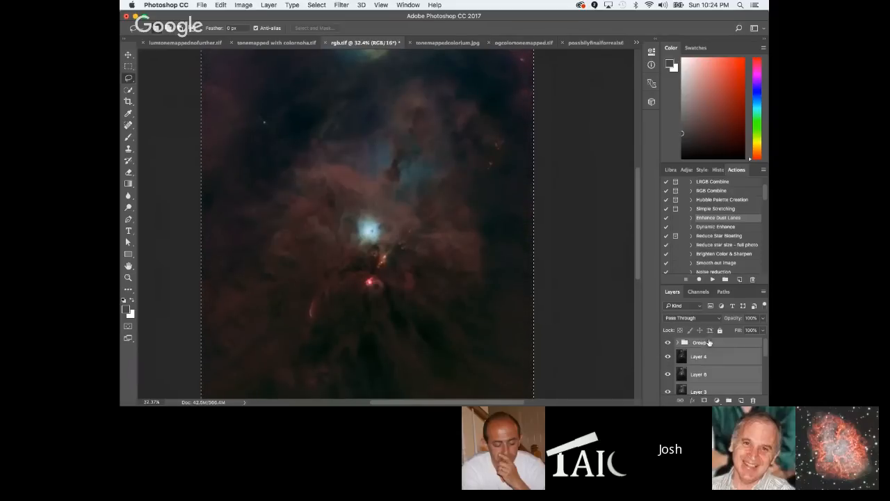
Compare the nebula with Group 4 hidden and shown, examining the result both up close and as a whole.
left_click(668, 342)
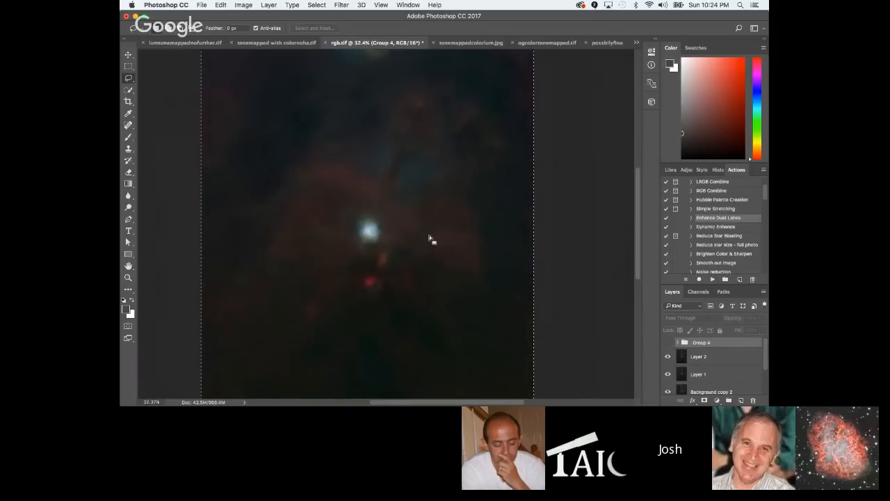
left_click(668, 342)
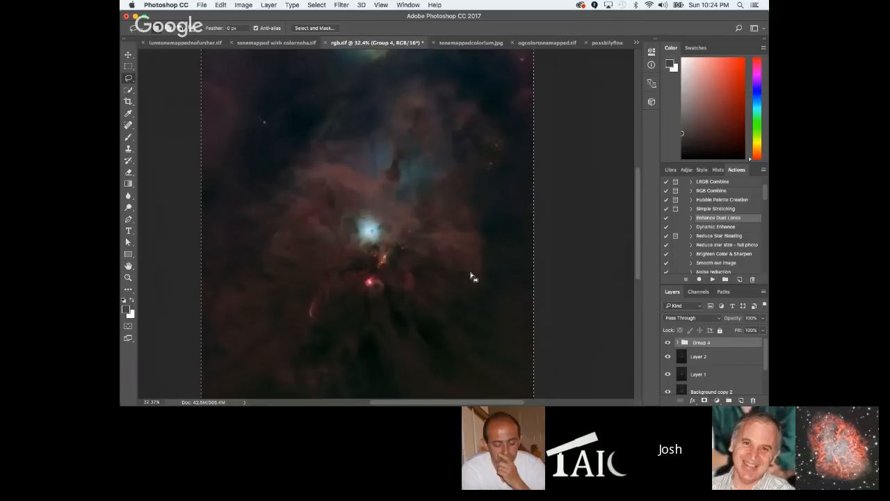
scroll(477, 278, "up", 1)
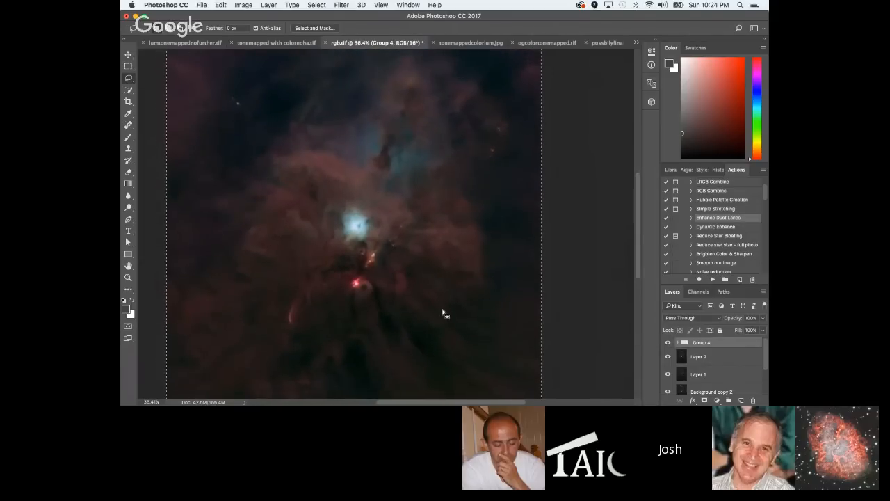
scroll(457, 302, "down", 2)
scroll(459, 365, "up", 1)
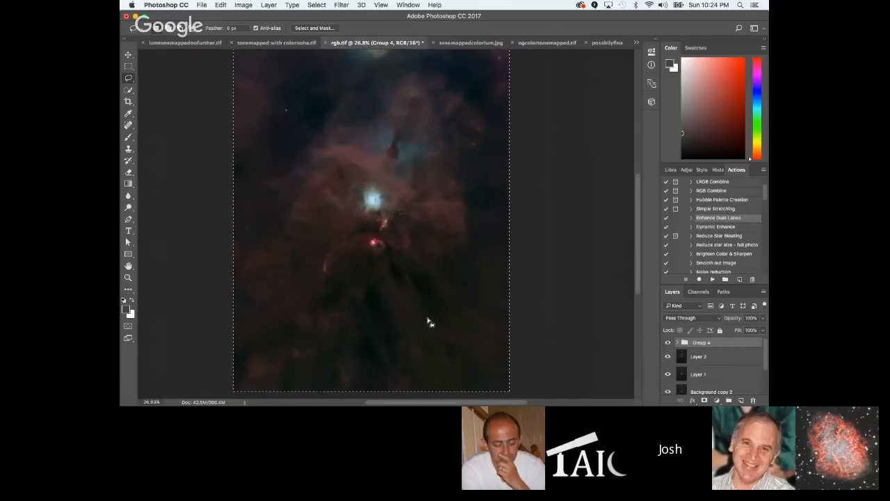
scroll(318, 199, "up", 1)
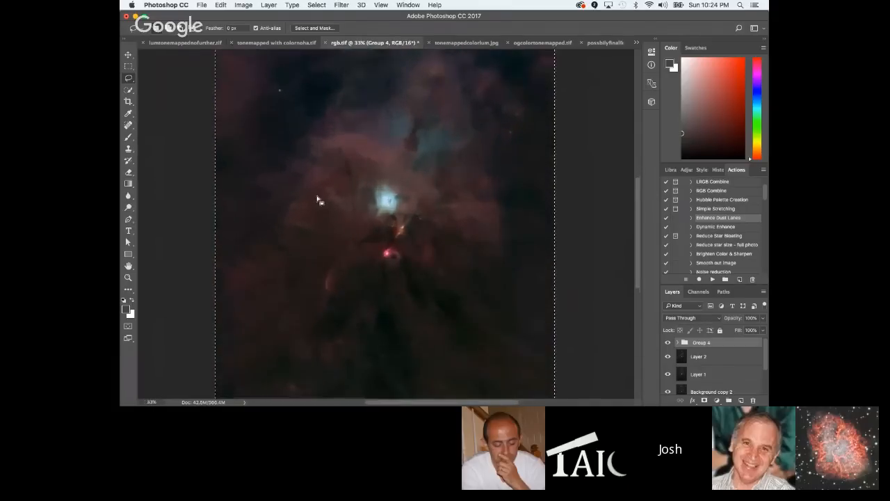
scroll(322, 199, "down", 2)
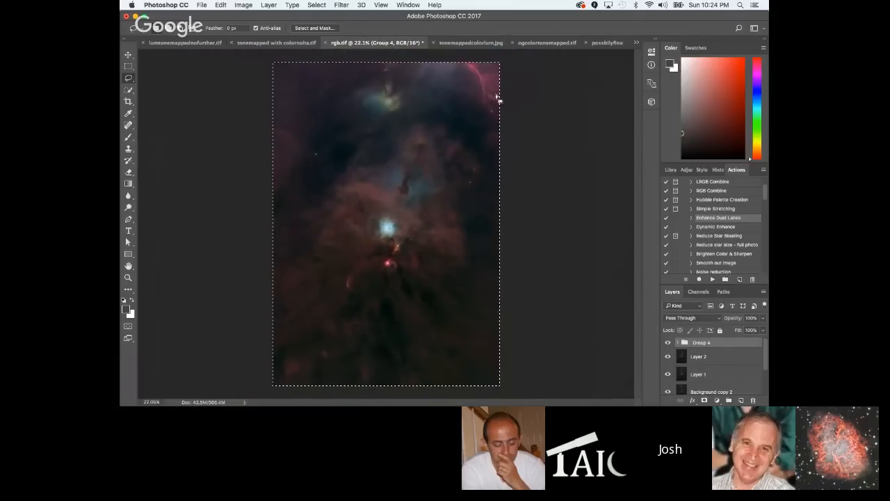
scroll(439, 164, "up", 1)
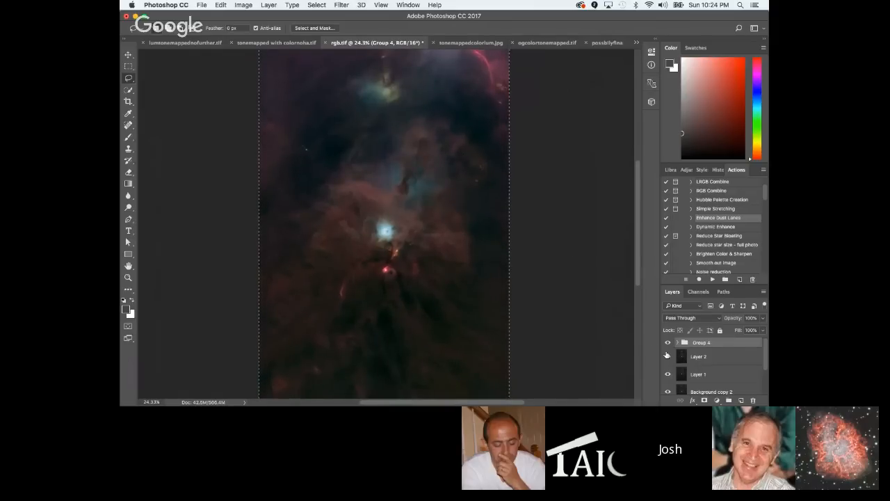
left_click(667, 342)
left_click(667, 343)
scroll(435, 258, "up", 1)
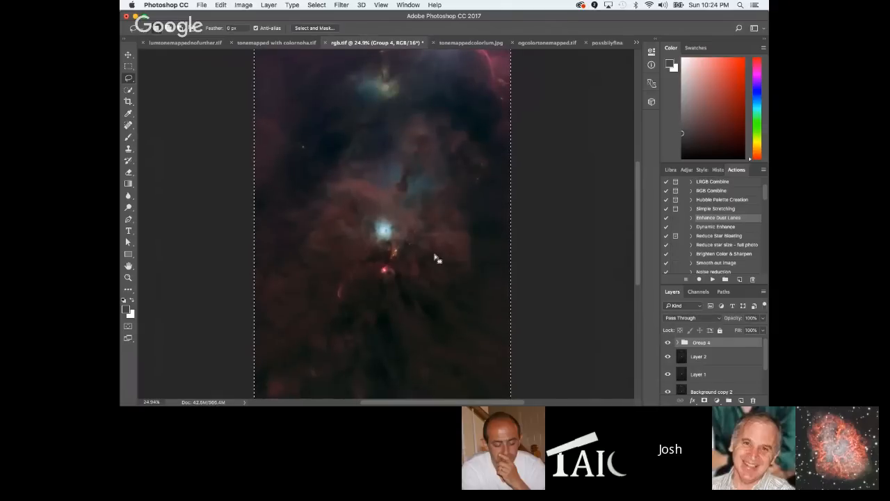
Examine the starless nebula in rgb.tif, from the bright core and surrounding dust lanes to the full frame.
scroll(435, 259, "up", 1)
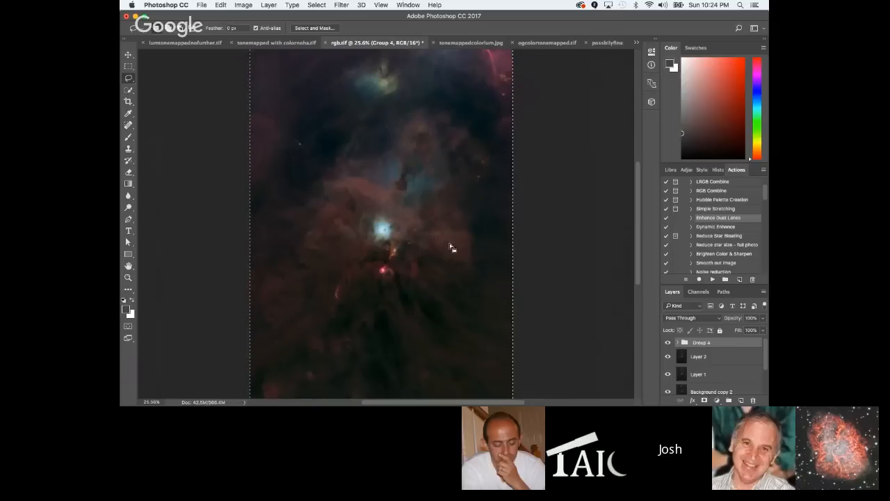
scroll(405, 229, "up", 1)
scroll(405, 229, "up", 1)
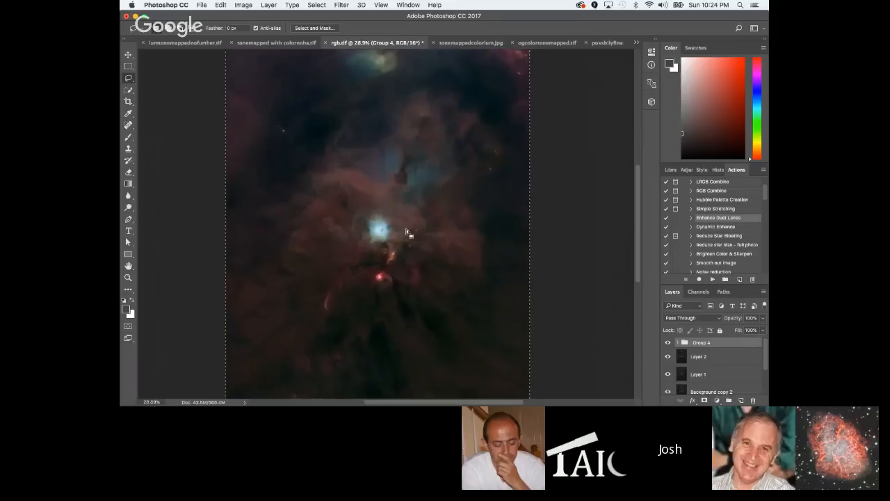
scroll(431, 240, "up", 3)
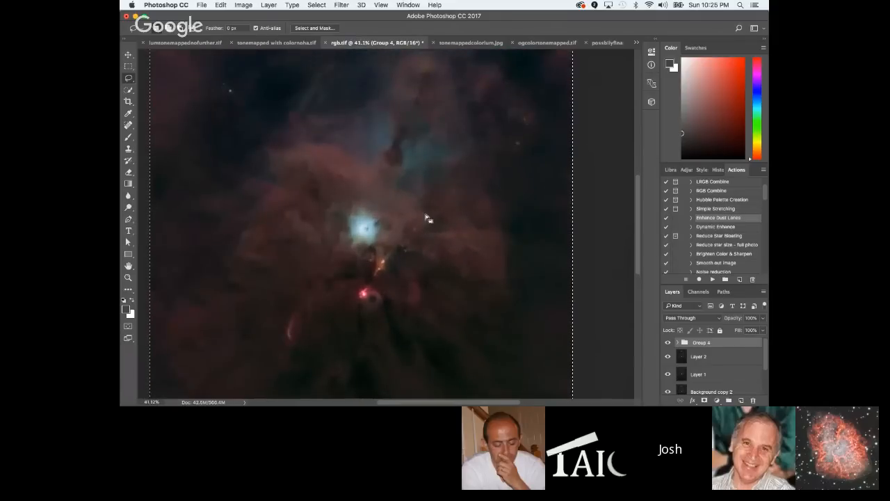
scroll(439, 251, "up", 1)
scroll(546, 241, "up", 2)
scroll(539, 241, "down", 4)
scroll(340, 217, "up", 5)
scroll(393, 226, "down", 5)
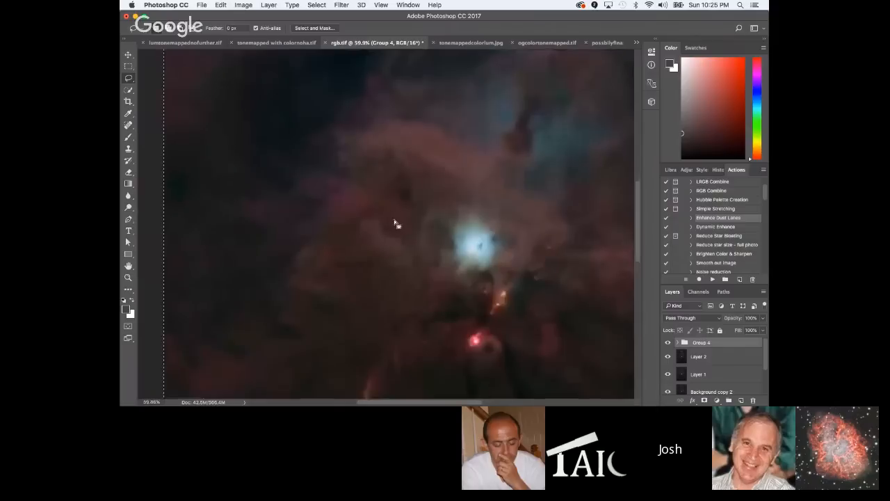
scroll(368, 342, "up", 4)
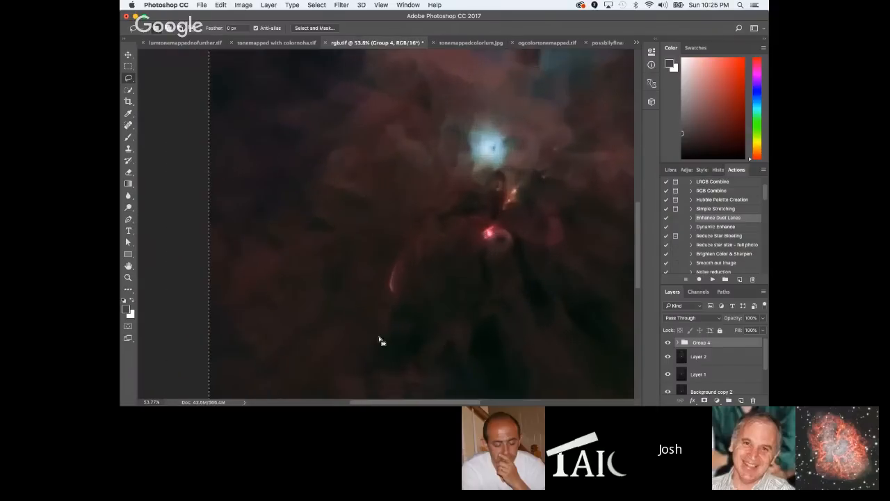
scroll(495, 292, "down", 3)
scroll(498, 251, "down", 2)
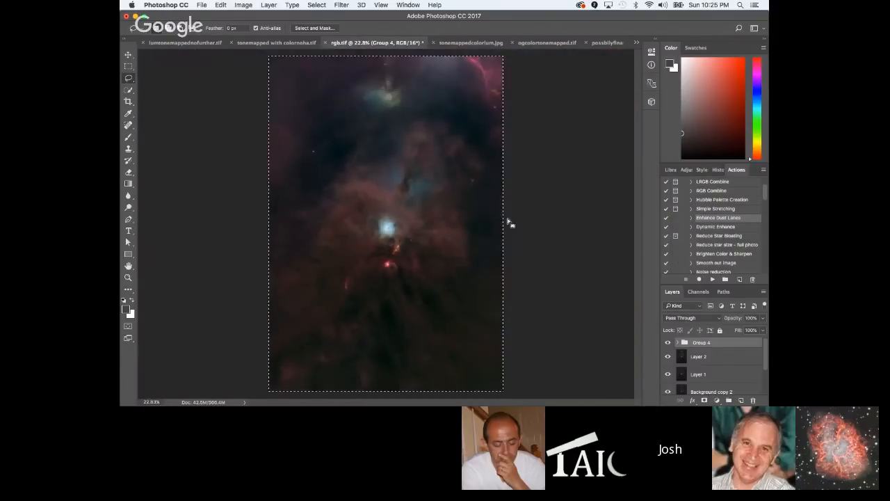
scroll(439, 91, "up", 5)
scroll(427, 149, "down", 5)
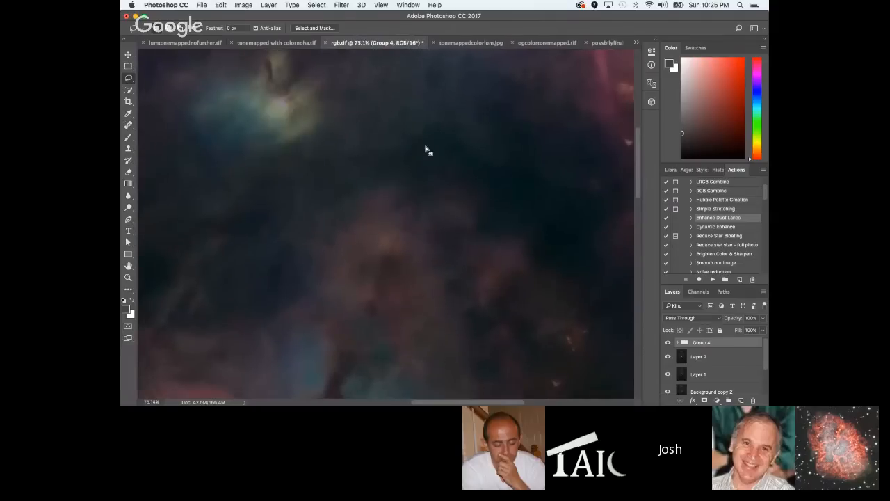
scroll(395, 256, "up", 3)
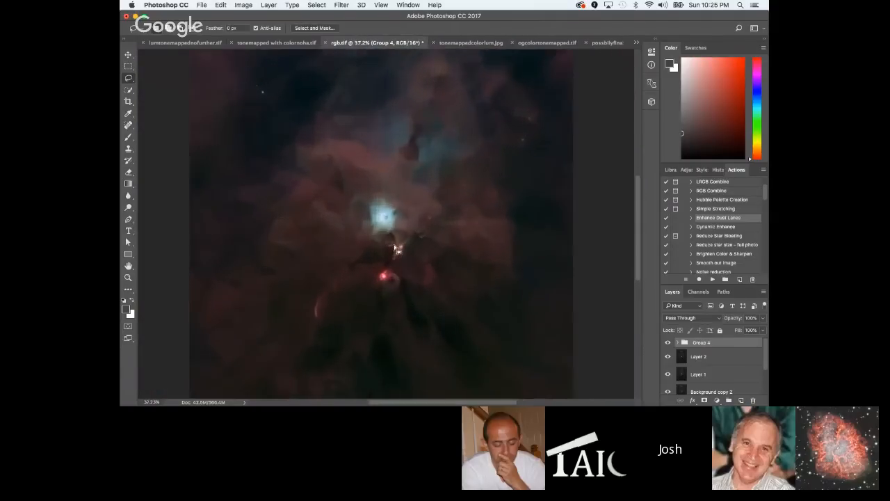
scroll(459, 266, "down", 3)
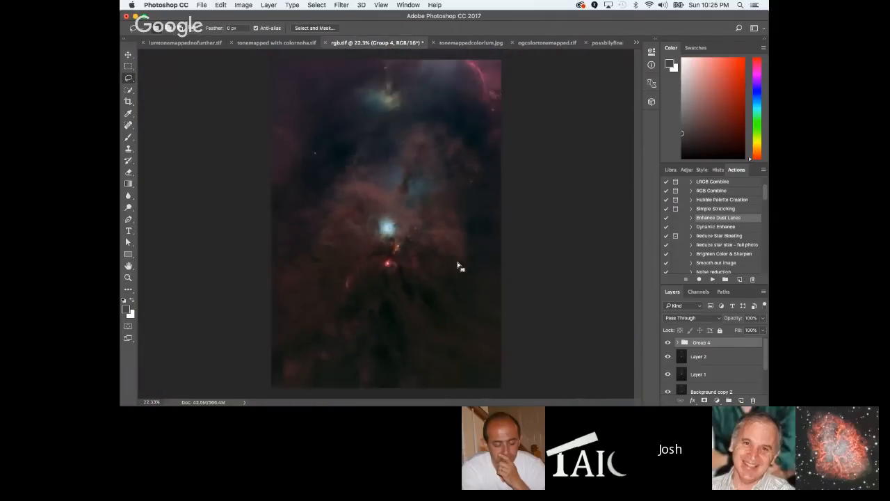
scroll(427, 265, "up", 1)
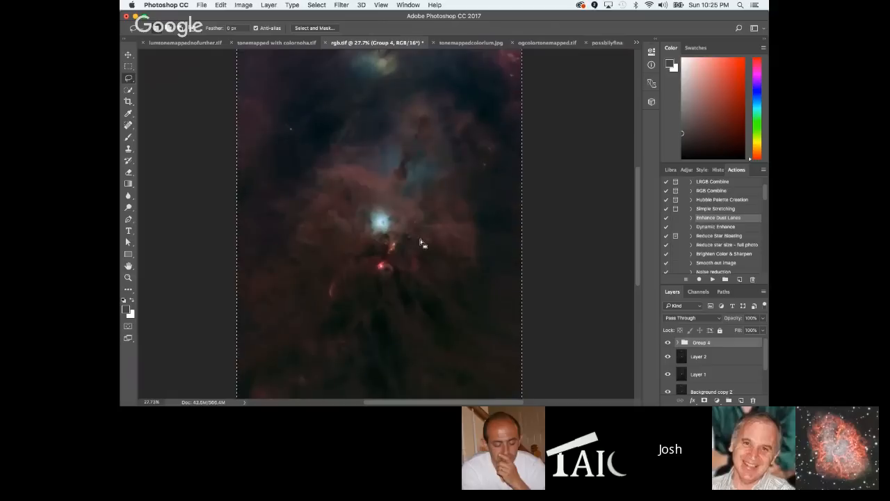
scroll(439, 221, "down", 1)
scroll(440, 228, "down", 1)
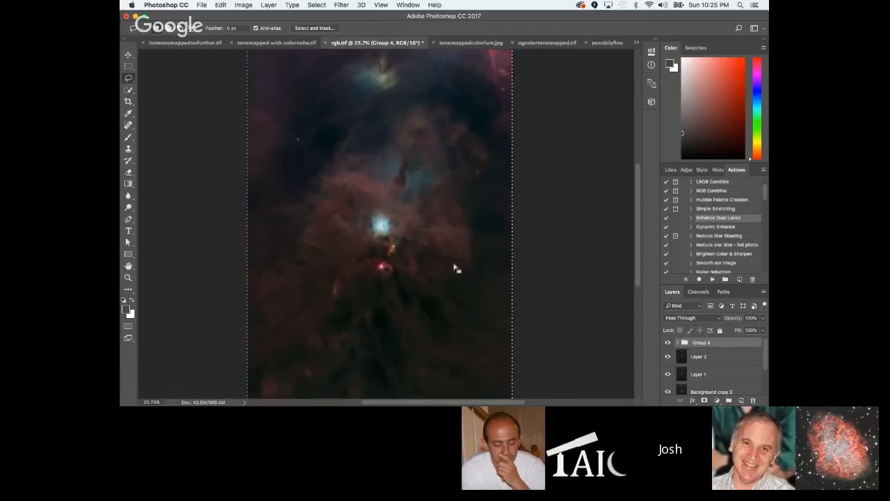
scroll(456, 270, "up", 2)
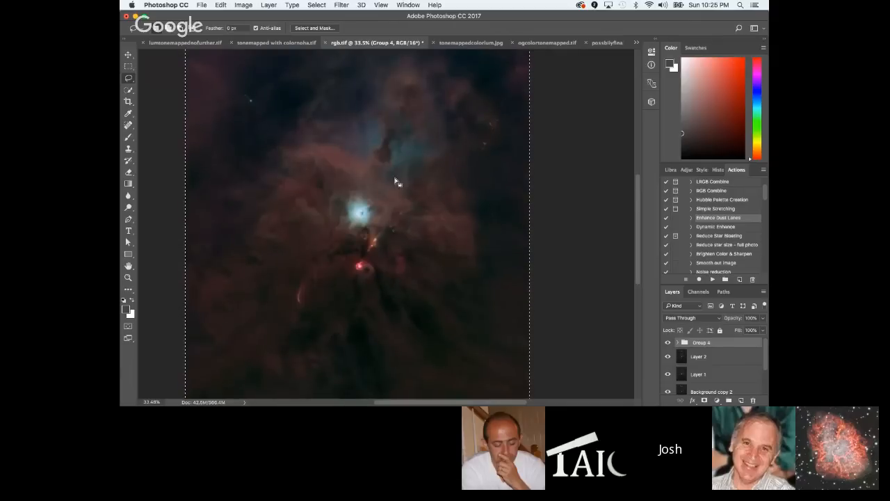
scroll(353, 224, "down", 1)
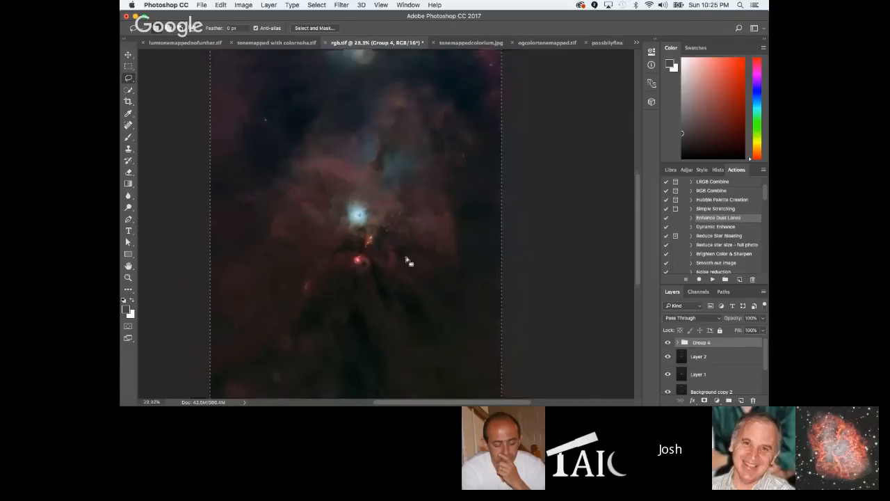
scroll(453, 258, "down", 1)
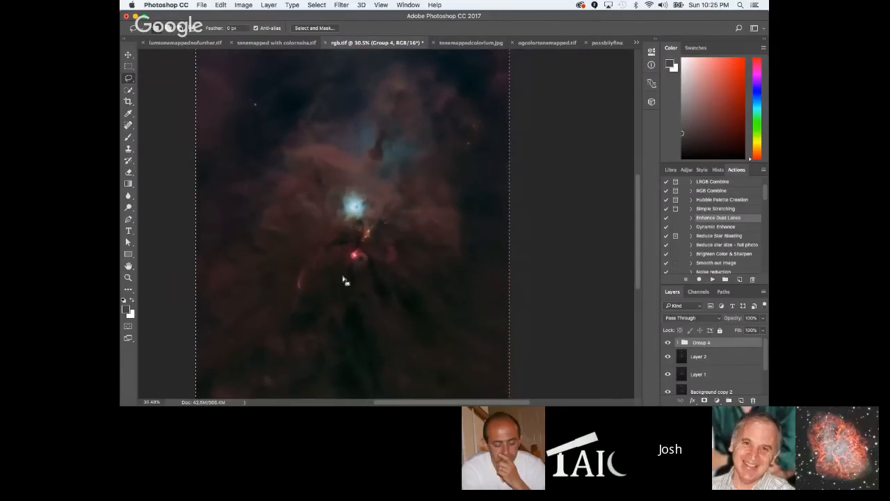
scroll(312, 260, "down", 3)
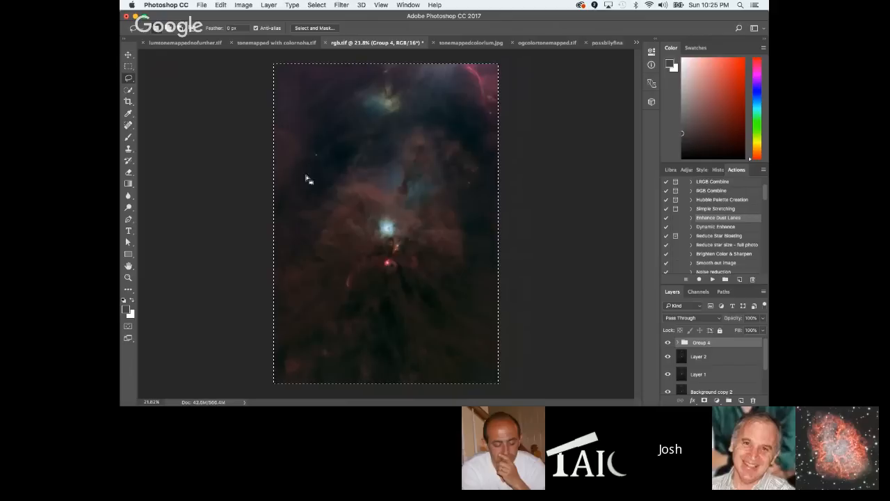
scroll(457, 214, "up", 1)
scroll(462, 208, "up", 1)
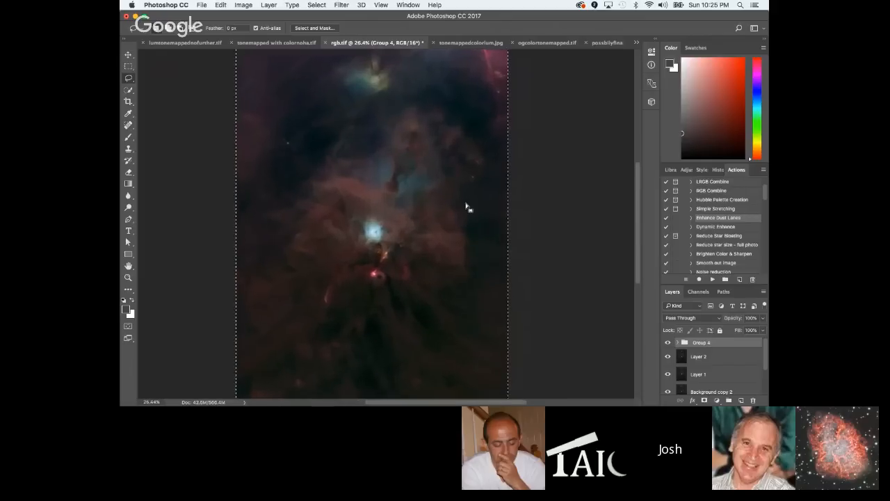
scroll(468, 206, "up", 1)
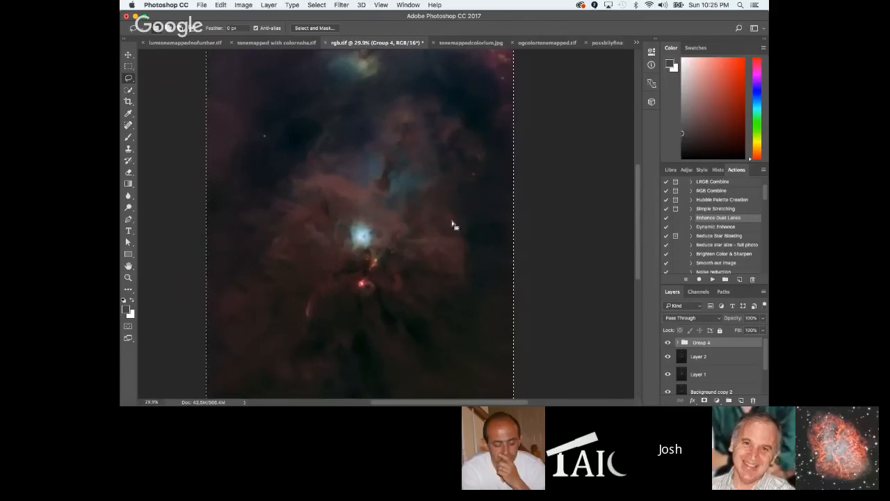
scroll(452, 225, "down", 1)
scroll(432, 241, "up", 1)
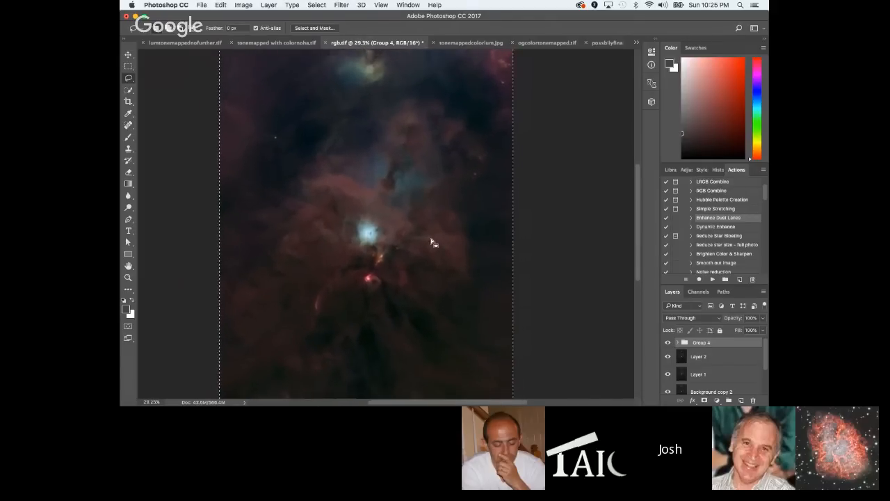
scroll(432, 241, "down", 3)
scroll(432, 241, "up", 3)
scroll(432, 242, "down", 2)
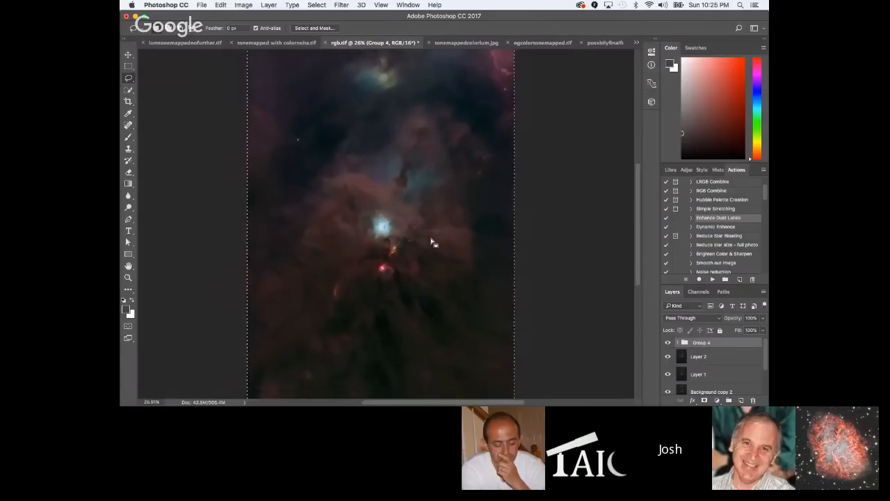
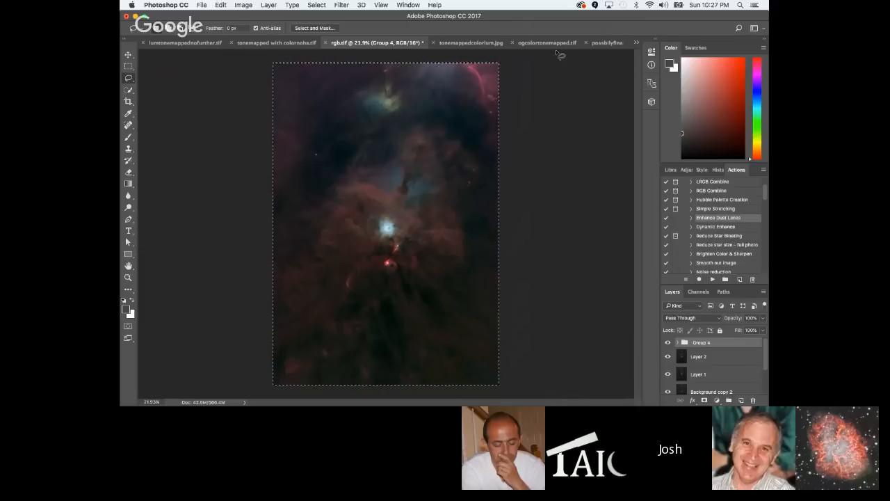
Combine Group 4 and all layers above the Background, down to Background copy, into one new group.
scroll(501, 134, "up", 2)
scroll(487, 139, "down", 1)
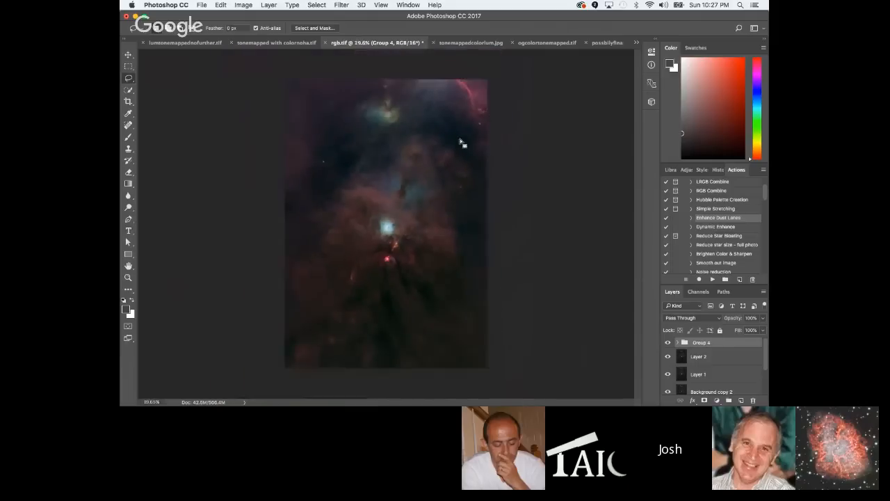
scroll(452, 160, "up", 3)
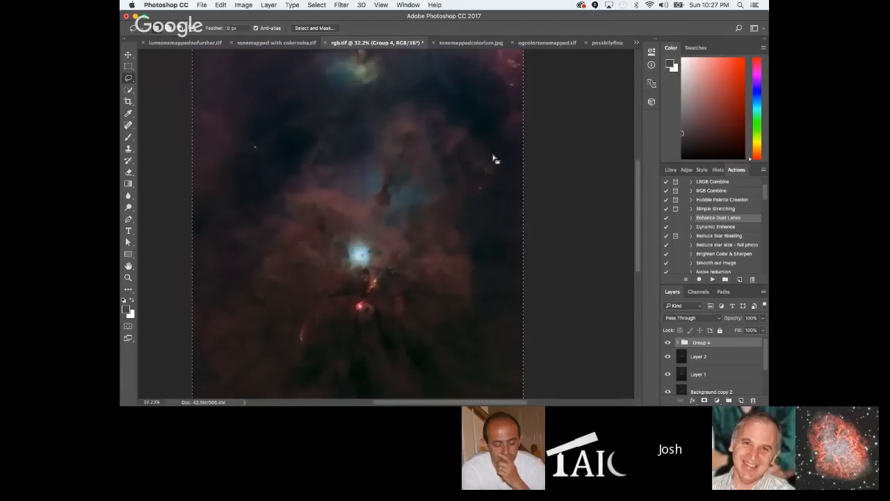
scroll(457, 155, "down", 5)
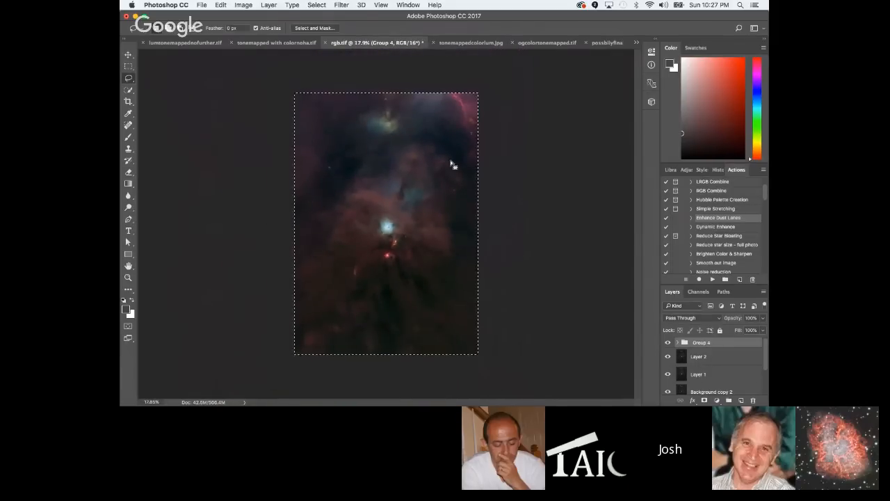
scroll(452, 165, "up", 1)
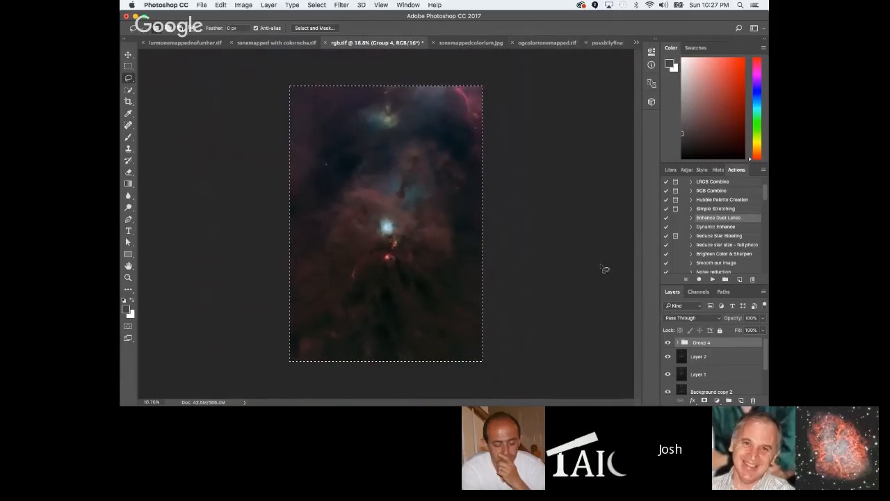
scroll(699, 355, "down", 3)
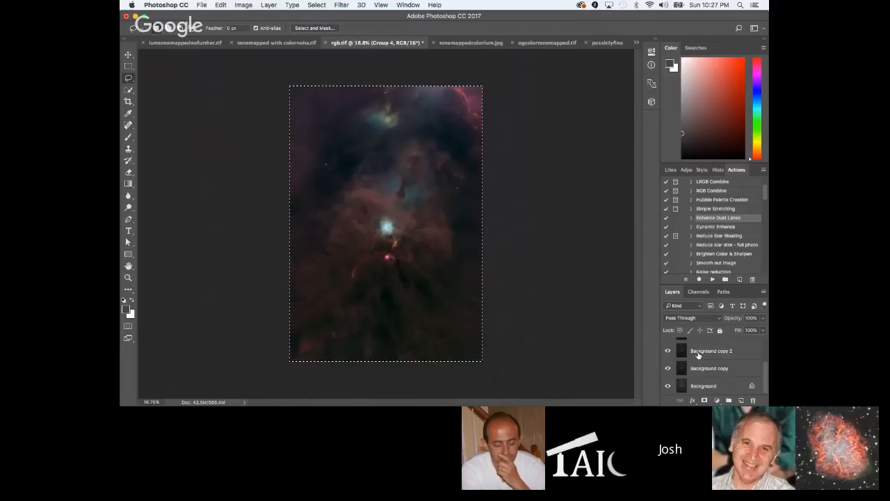
left_click(706, 370, "shift")
left_click_drag(706, 370, 728, 400)
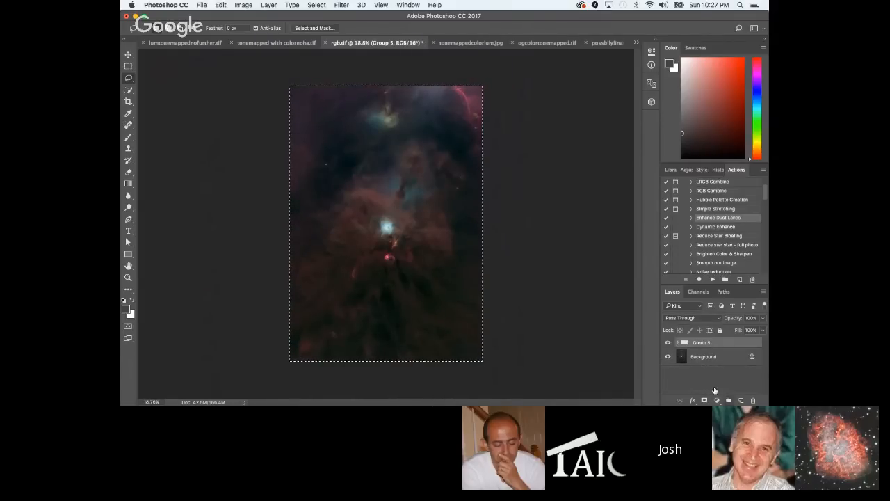
Compare the nebula with and without the new layer group by toggling its visibility, ending with the group shown.
left_click(668, 344)
left_click(666, 343)
left_click(666, 343)
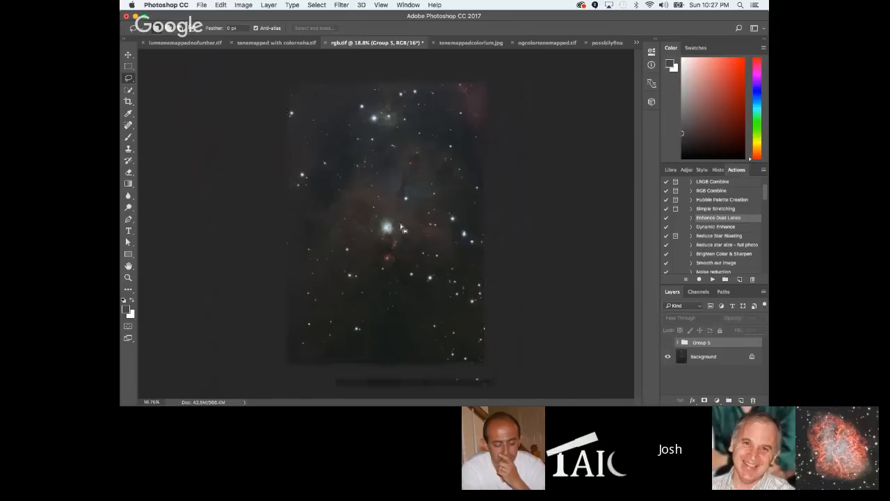
scroll(678, 343, "up", 5)
left_click(668, 344)
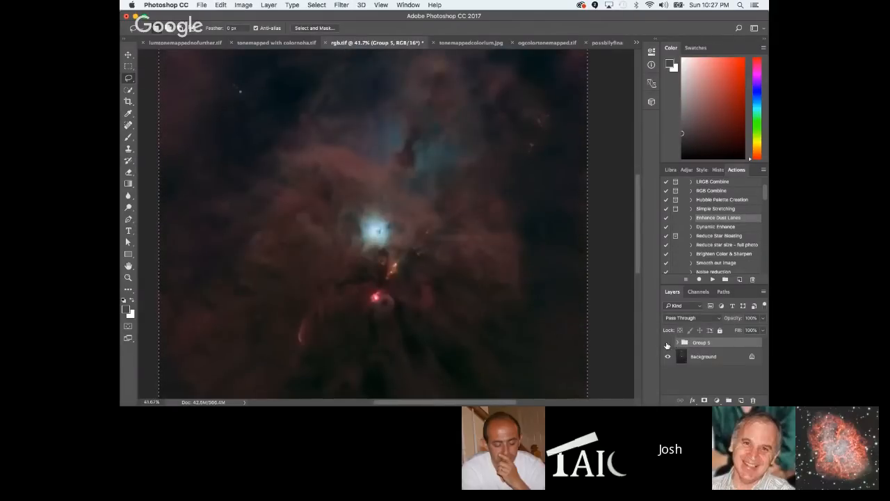
left_click(667, 344)
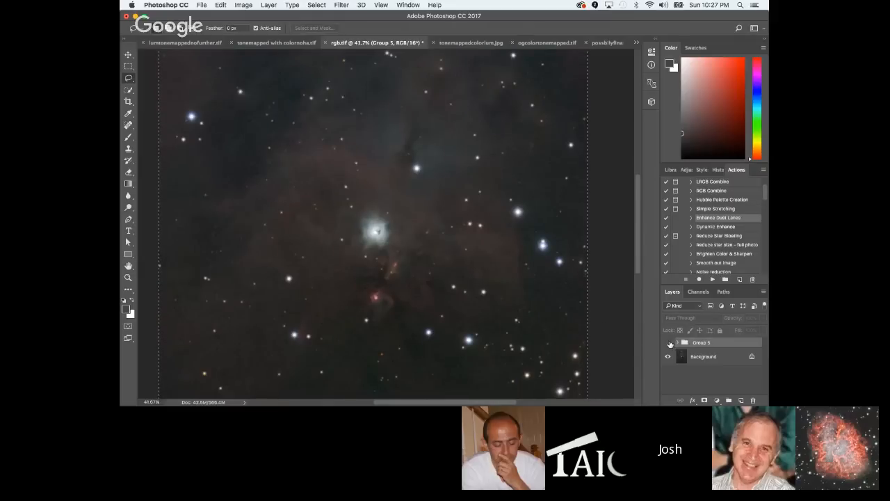
left_click(668, 343)
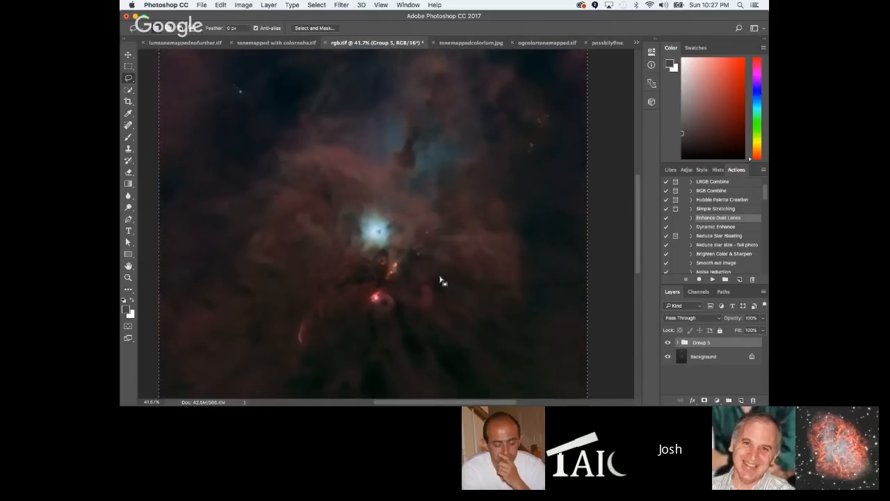
scroll(478, 249, "down", 3)
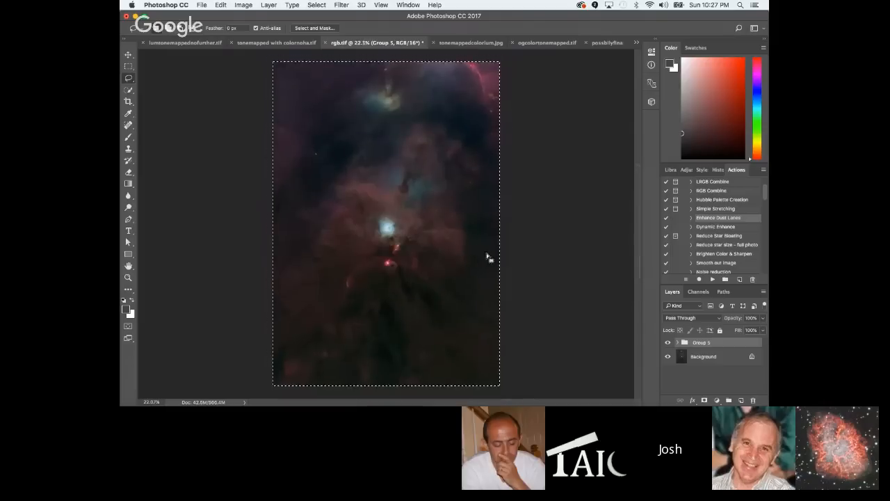
scroll(487, 258, "up", 2)
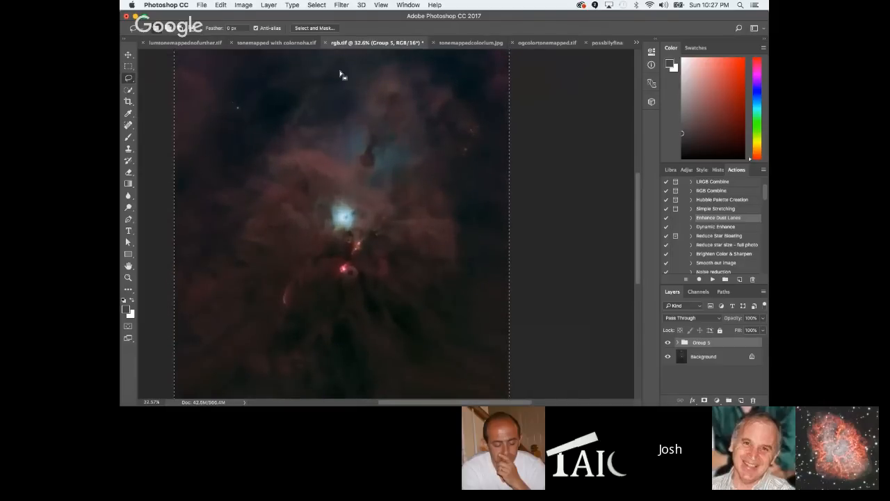
View and close the tonemapped with colornoha.tif document, and bring up possbilyfinalforreals6.jpg.
left_click(285, 43)
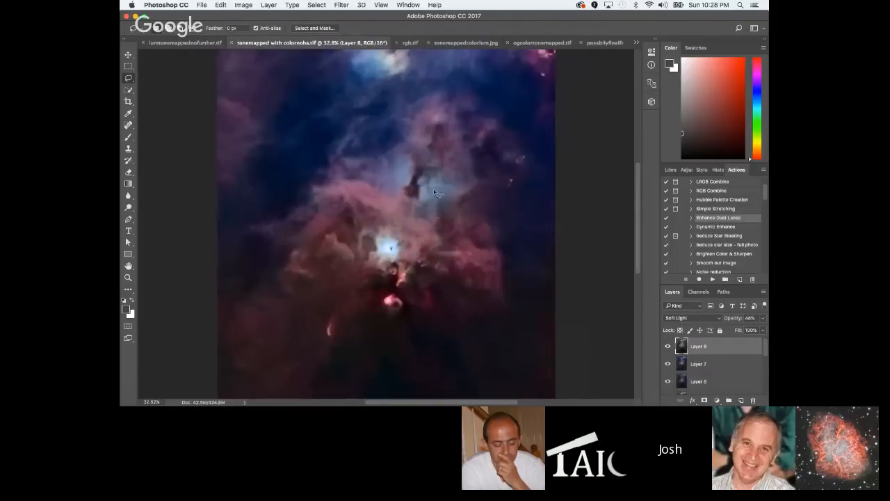
left_click(233, 44)
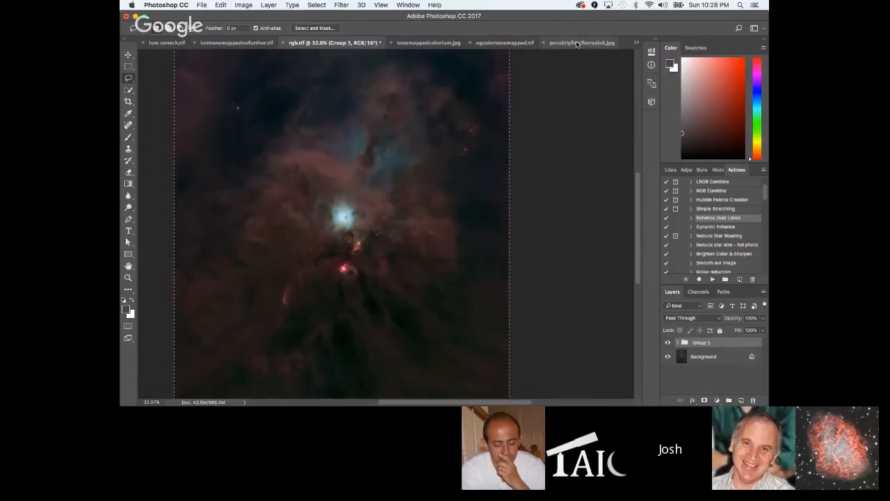
left_click(577, 43)
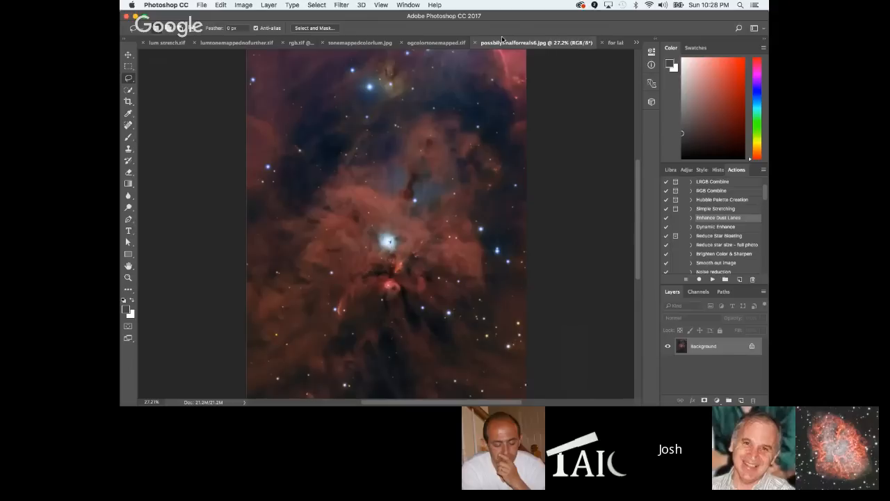
Close the tonemappedcolorlum.jpg, ogcolortonemapped.tif and first for lab mode documents, keeping rgb.tif in view.
left_click(298, 42)
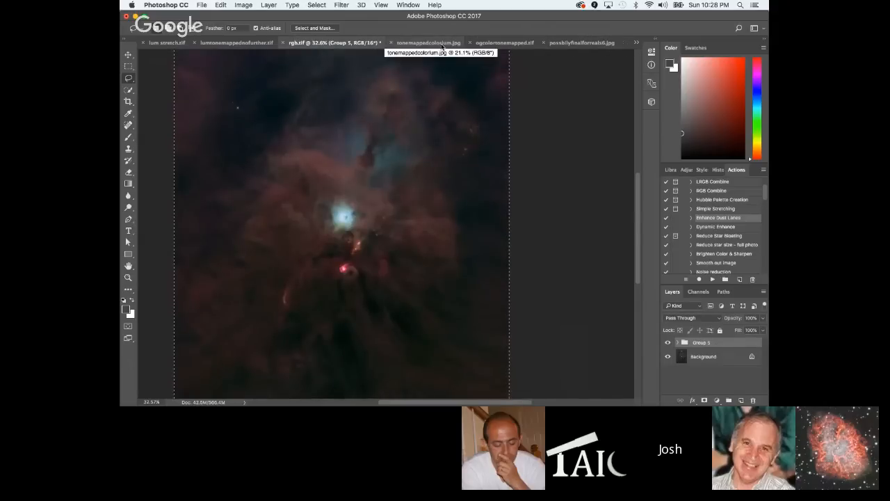
left_click(410, 45)
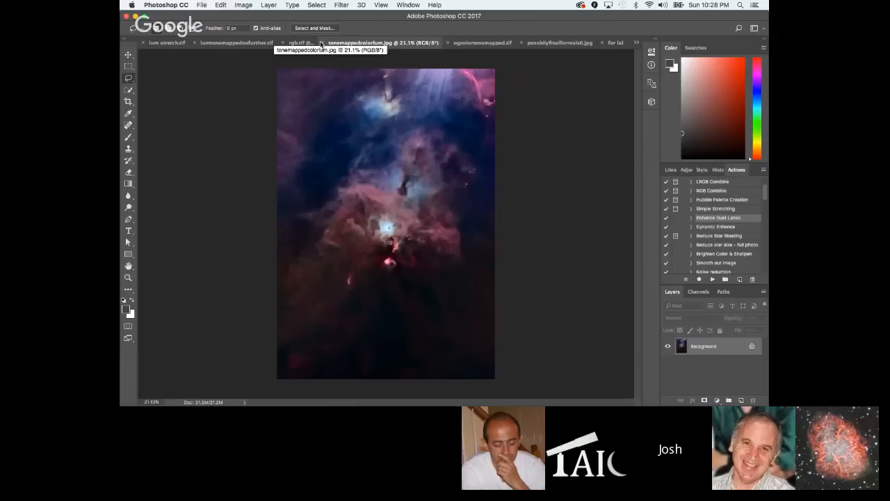
left_click(322, 44)
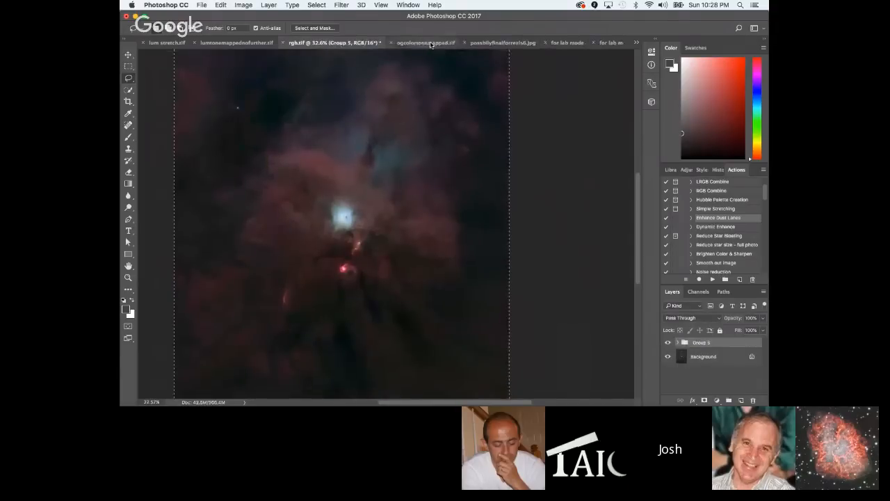
left_click(391, 43)
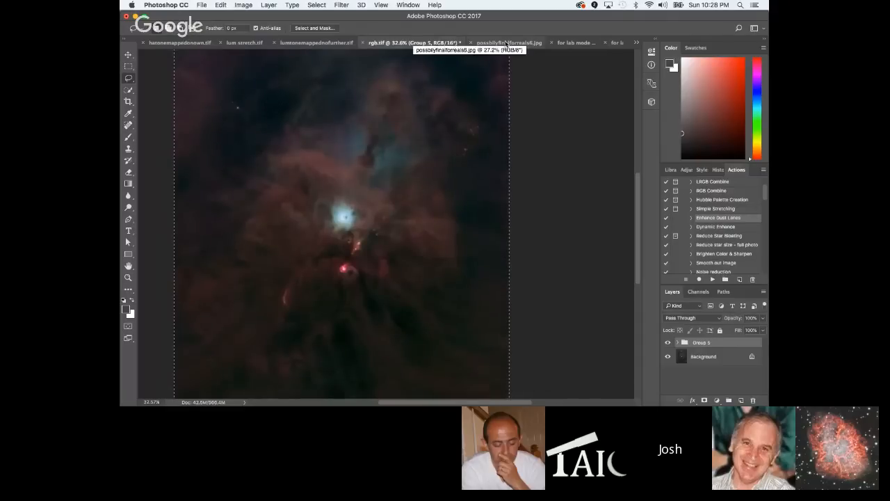
left_click(551, 43)
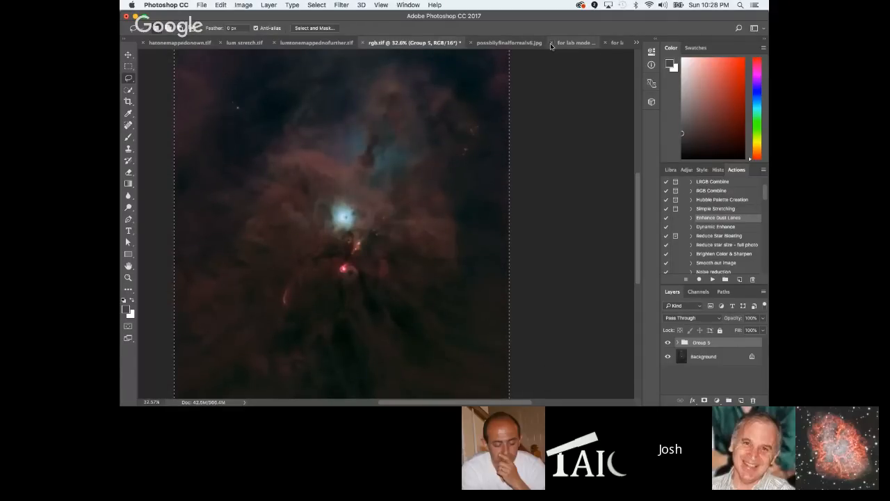
left_click(420, 146)
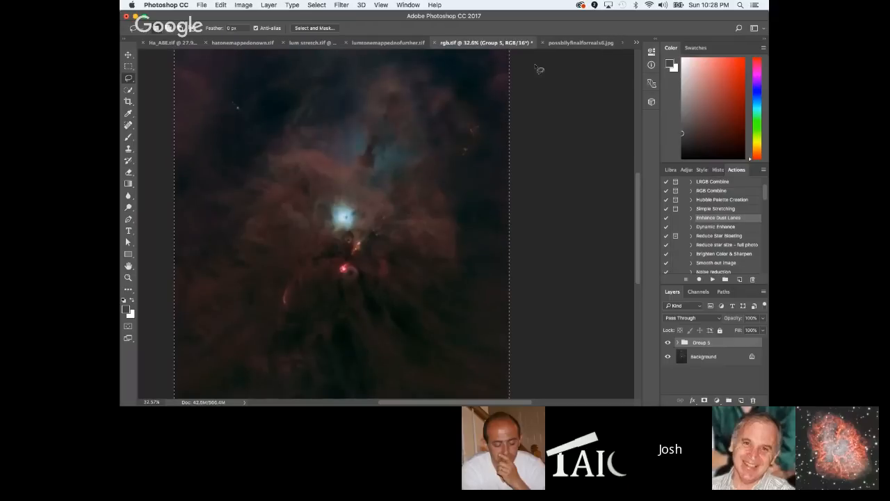
Bring up lum stretch.tif and duplicate its Background layer.
left_click(636, 42)
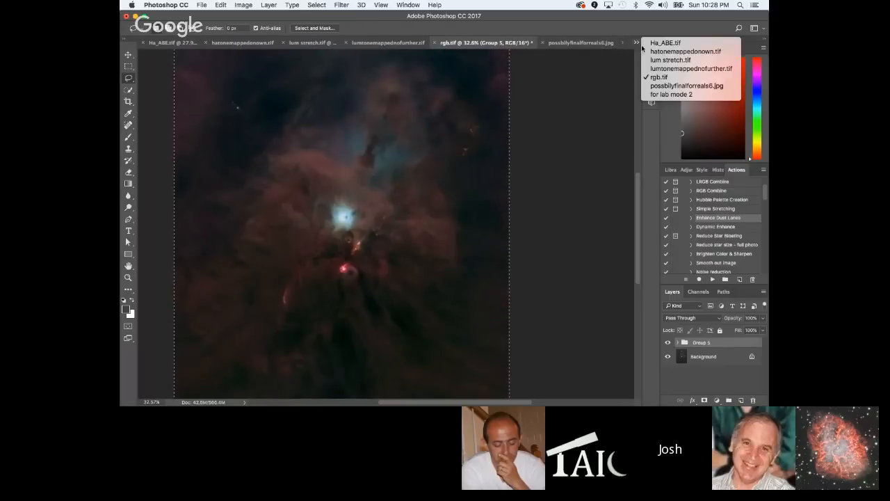
left_click(681, 61)
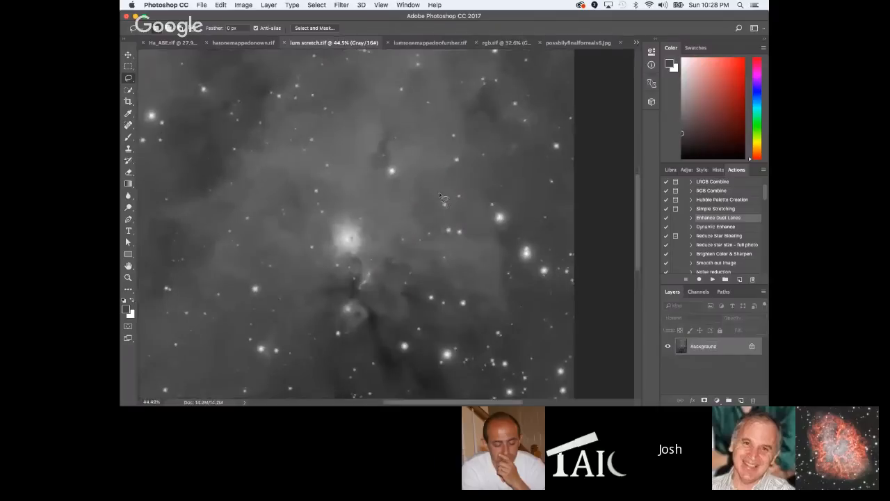
scroll(358, 209, "down", 8)
scroll(359, 210, "up", 8)
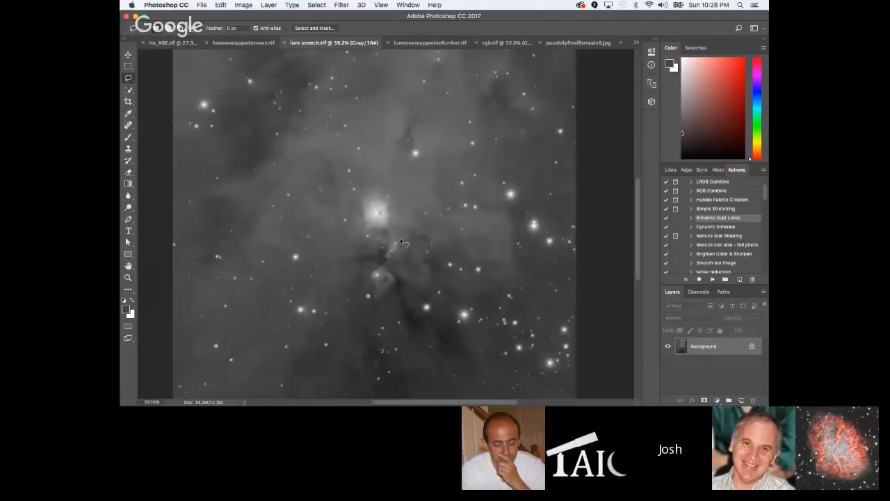
scroll(359, 209, "down", 3)
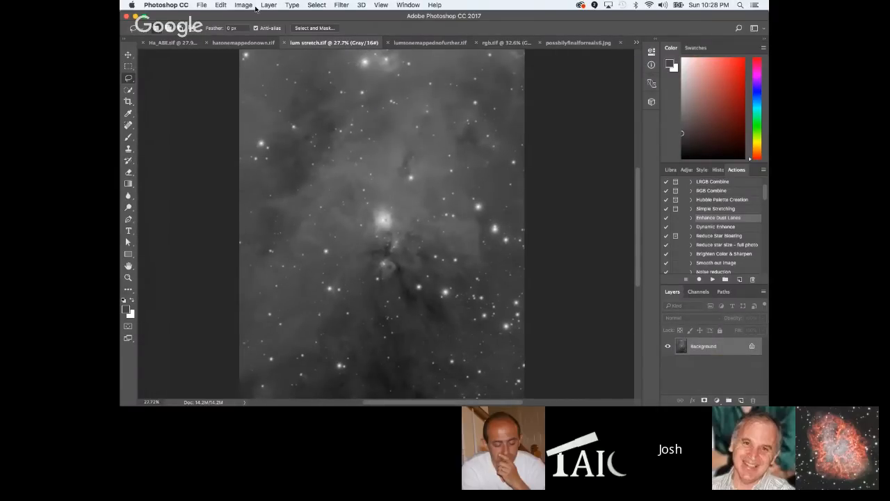
left_click_drag(704, 348, 742, 400)
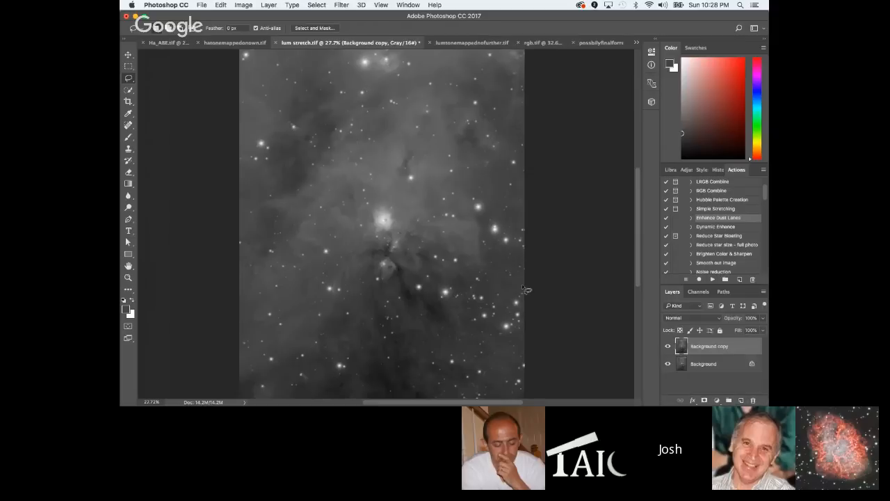
Apply Brightness/Contrast to the Background copy layer with contrast 100 and strongly reduced brightness.
left_click(243, 4)
mouse_move(278, 30)
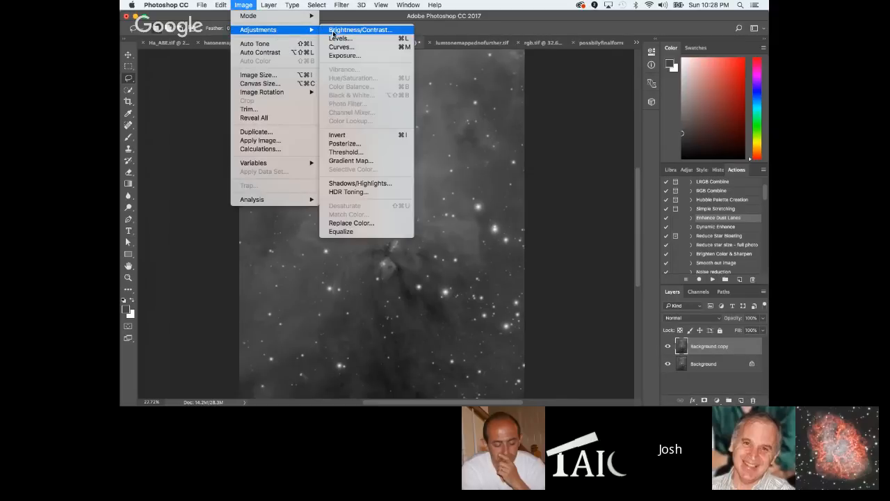
left_click(343, 31)
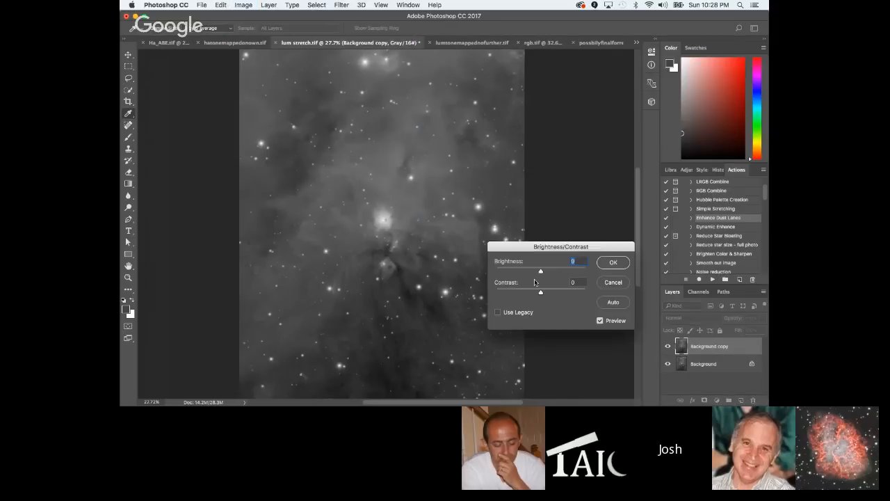
left_click_drag(542, 293, 586, 295)
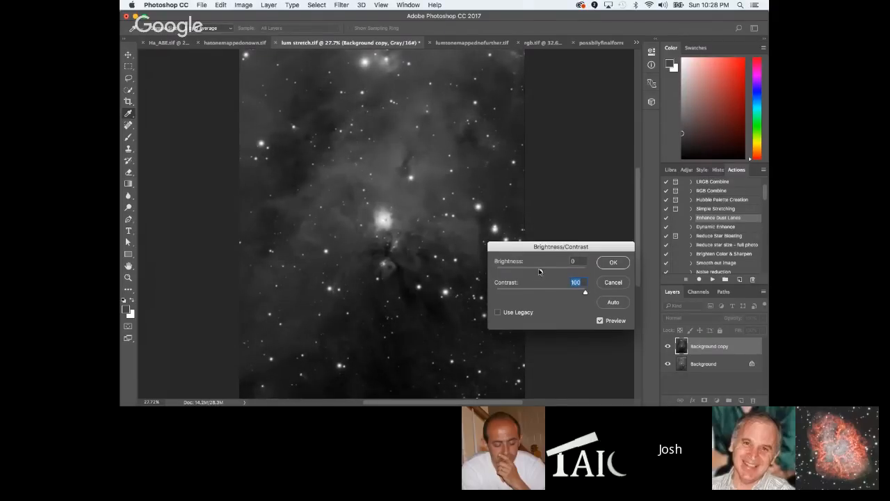
left_click_drag(541, 272, 514, 273)
left_click(611, 263)
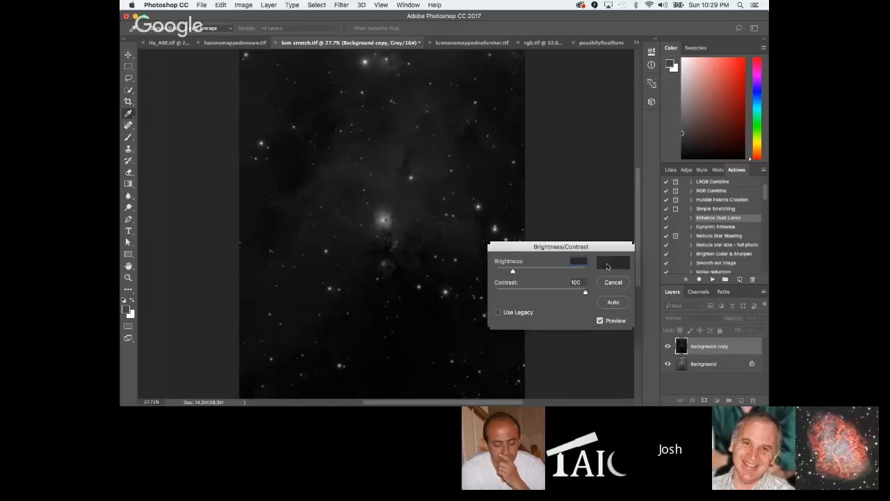
Brighten the Background copy's stars and nebula core with a Gray-channel Curves adjustment, mapping input 89 to output 83.
key("l")
scroll(471, 228, "up", 5)
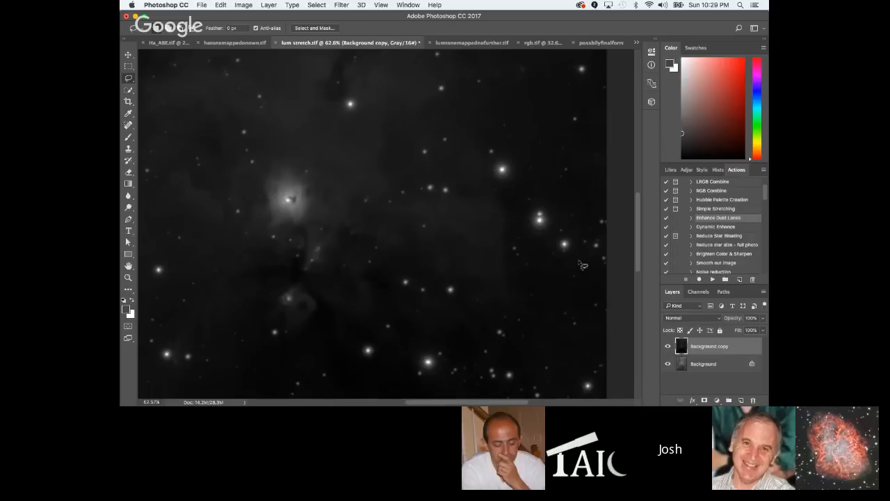
scroll(456, 245, "up", 2)
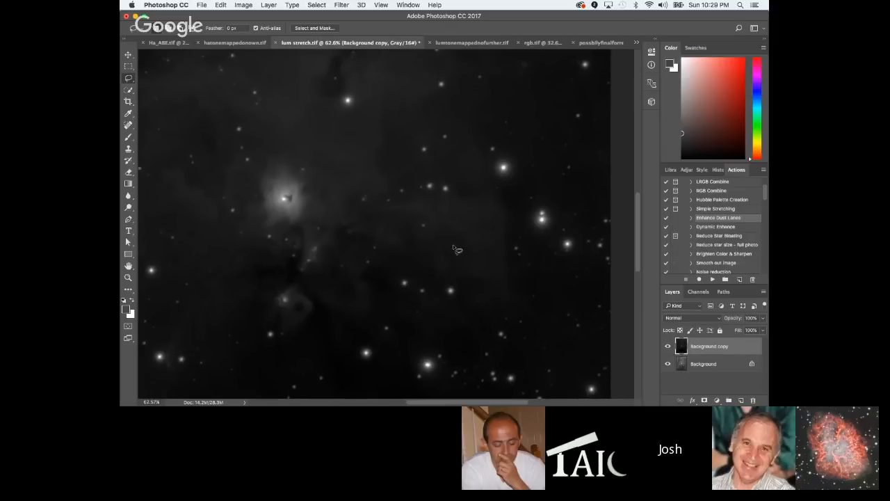
key("super+m")
left_click(413, 190, "super")
left_click_drag(576, 210, 578, 212)
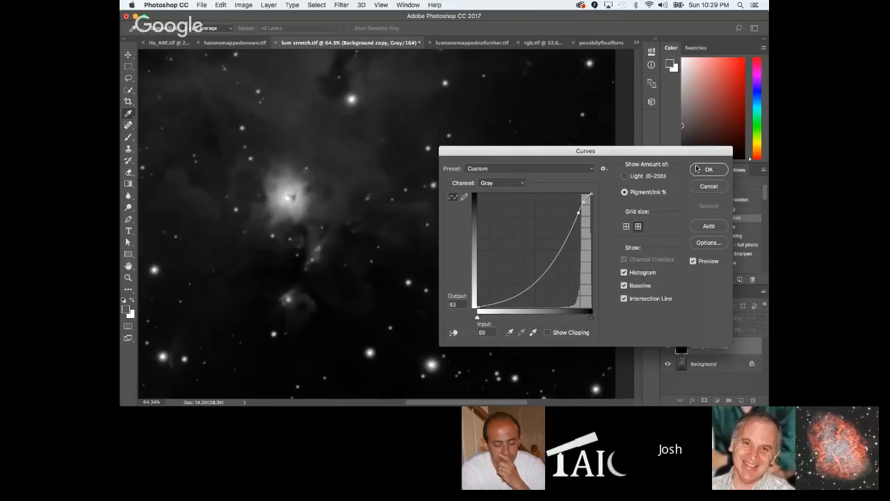
left_click(698, 169)
Convert lum stretch.tif from grayscale to RGB Color, keeping its two layers unmerged.
left_click(244, 5)
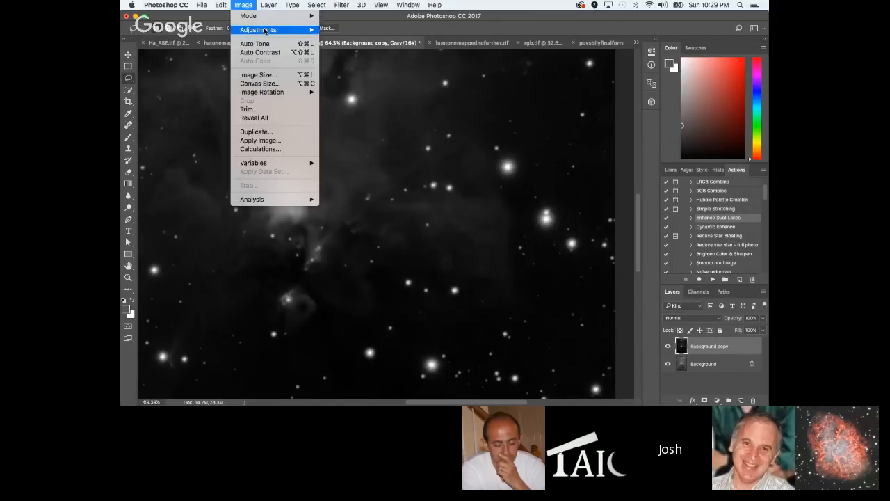
mouse_move(292, 16)
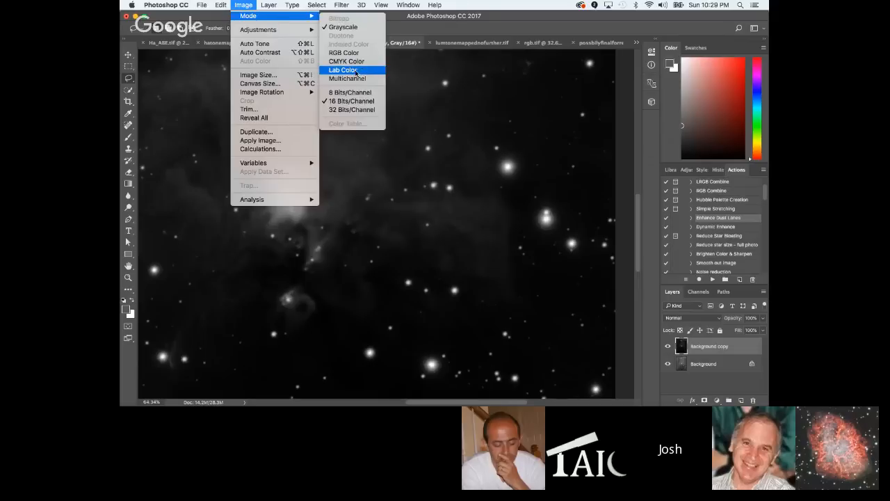
left_click(351, 57)
left_click(429, 149)
Apply Brightness/Contrast to the Background copy layer with brightness -65 and contrast 72.
scroll(499, 206, "down", 5)
scroll(371, 203, "up", 4)
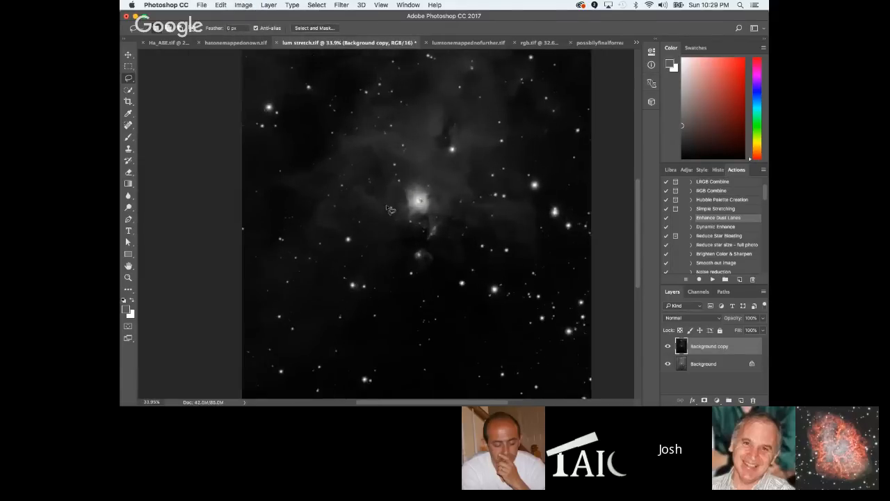
scroll(244, 85, "up", 2)
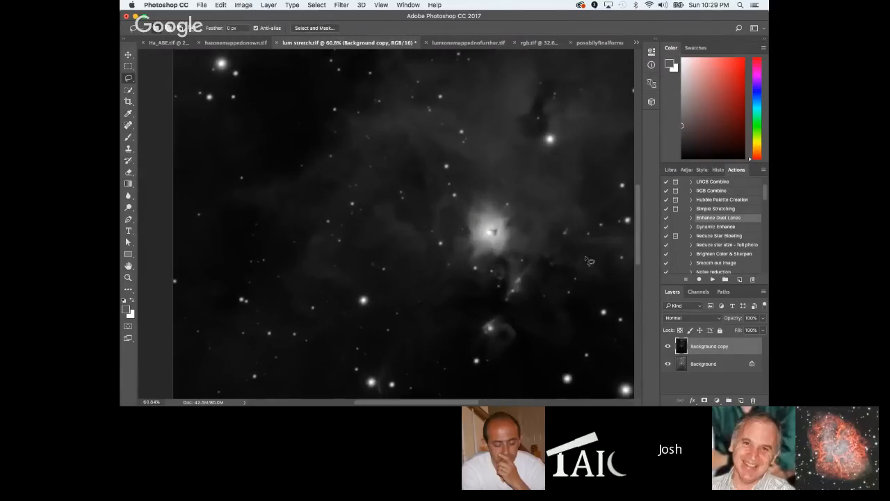
left_click(243, 5)
mouse_move(281, 30)
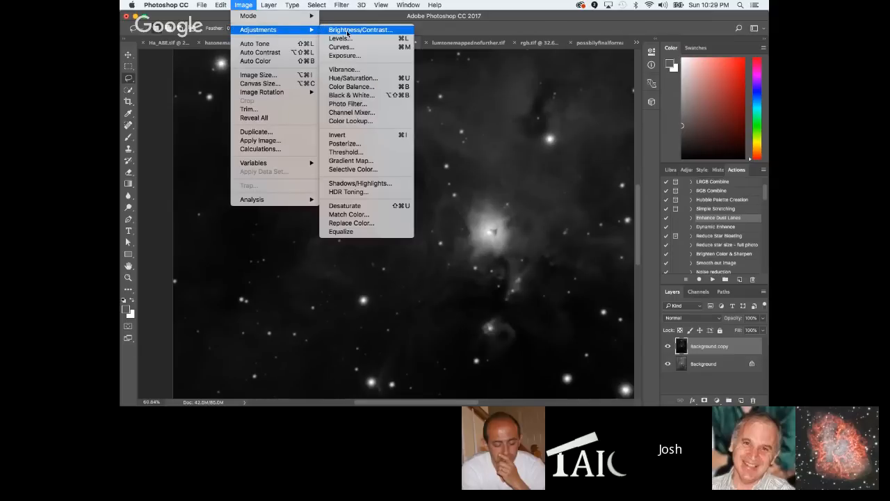
left_click(347, 30)
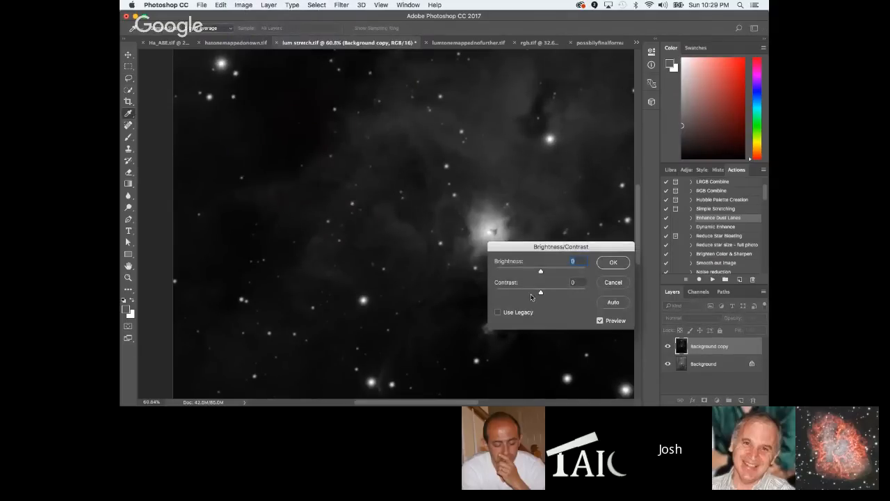
left_click_drag(542, 292, 521, 272)
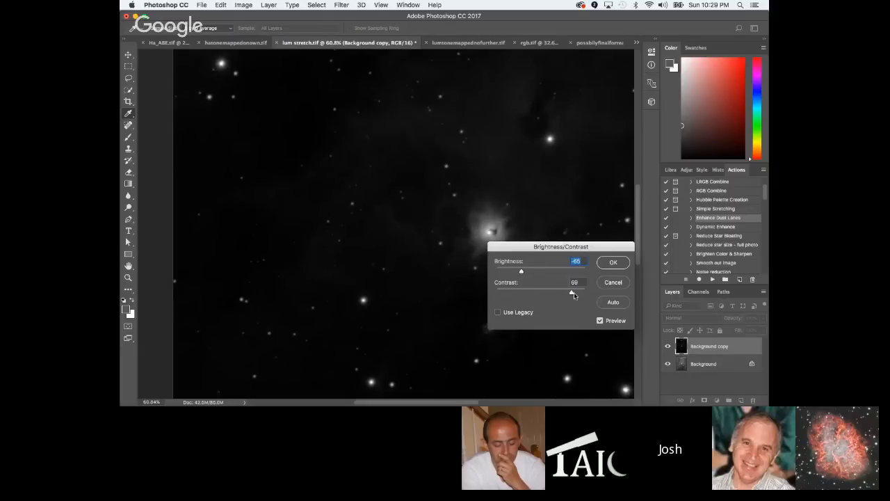
left_click_drag(572, 293, 573, 293)
left_click(616, 261)
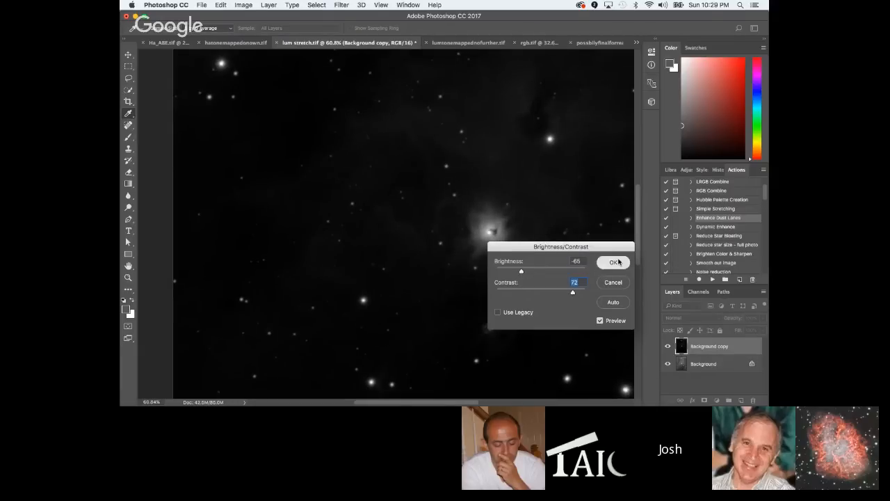
Examine the darkened star layer in lum stretch.tif, from the full frame to the nebula's bright core and surrounding stars.
key("l")
scroll(457, 198, "down", 6)
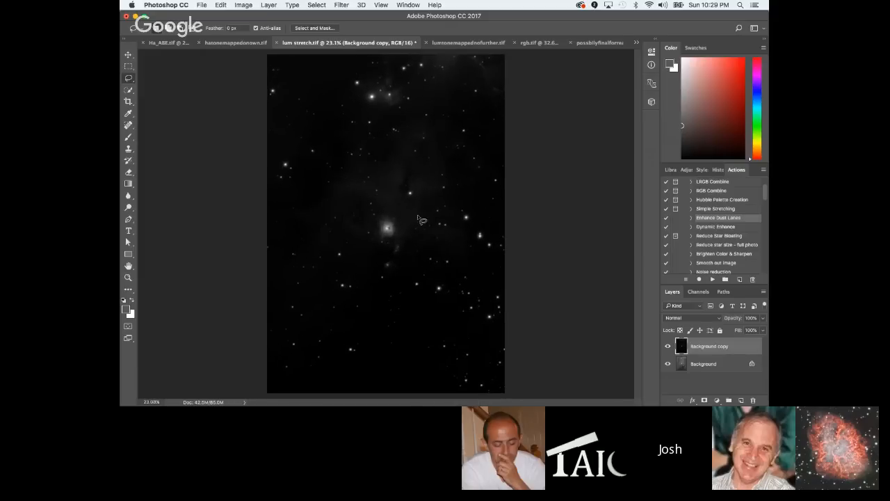
scroll(409, 240, "up", 3)
scroll(383, 230, "up", 1)
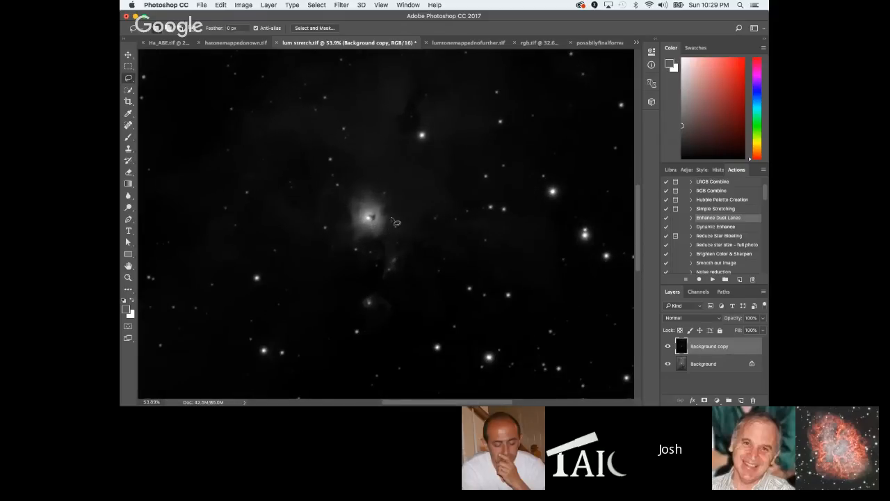
scroll(374, 223, "up", 2)
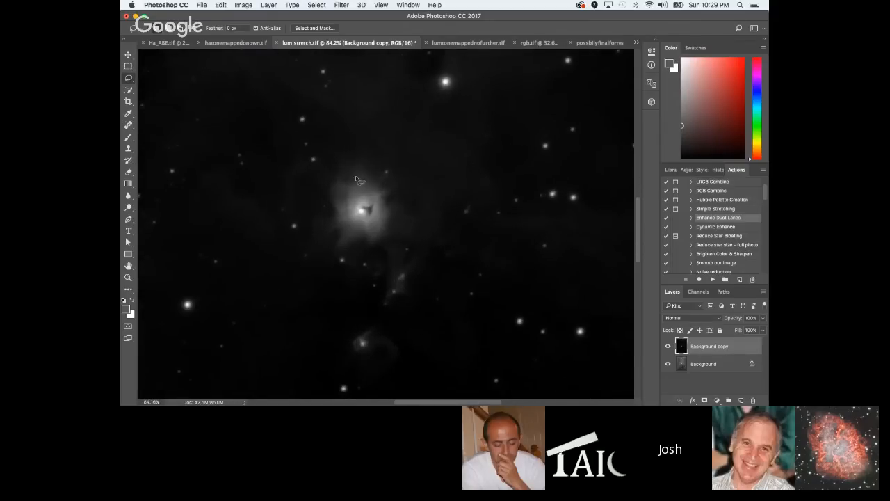
scroll(387, 240, "down", 2)
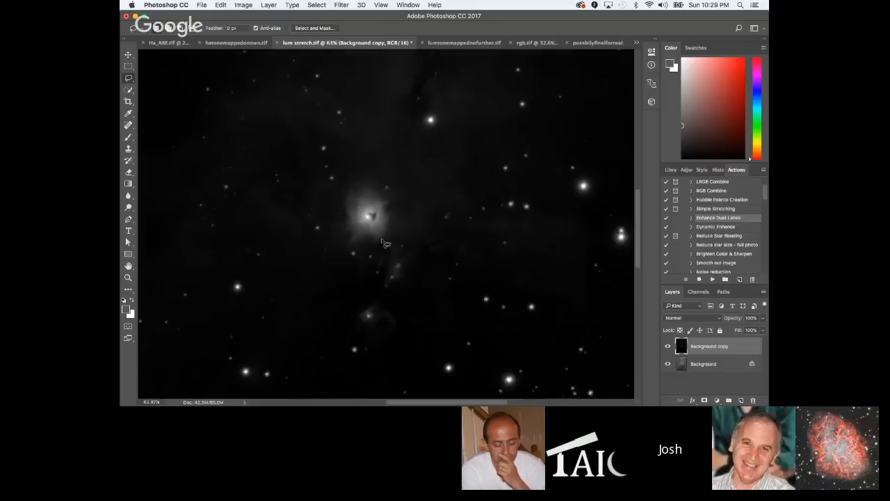
scroll(387, 241, "up", 1)
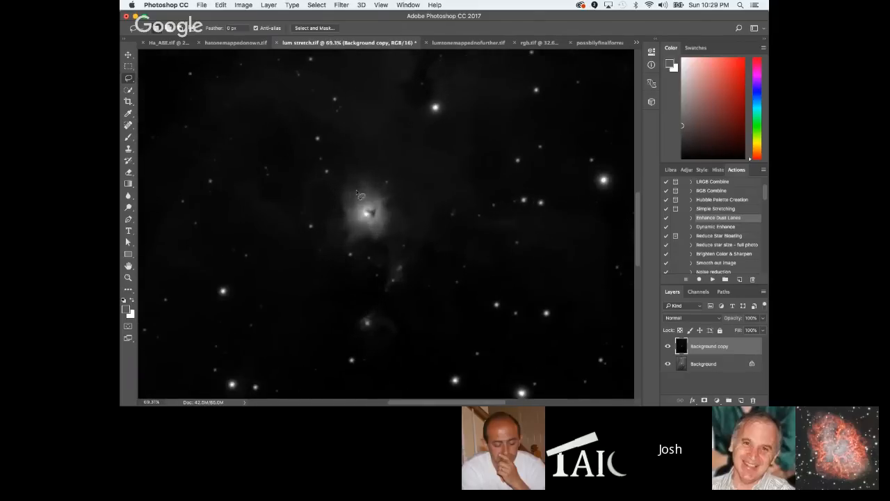
scroll(391, 222, "down", 6)
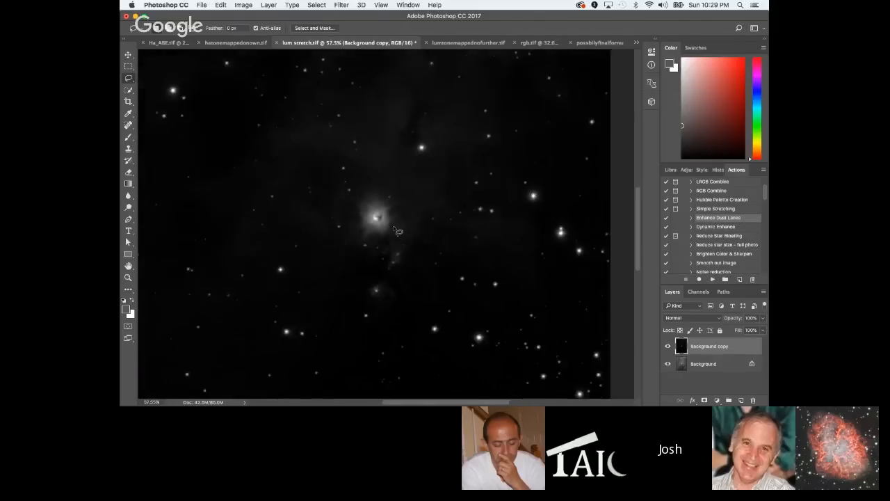
scroll(404, 240, "up", 2)
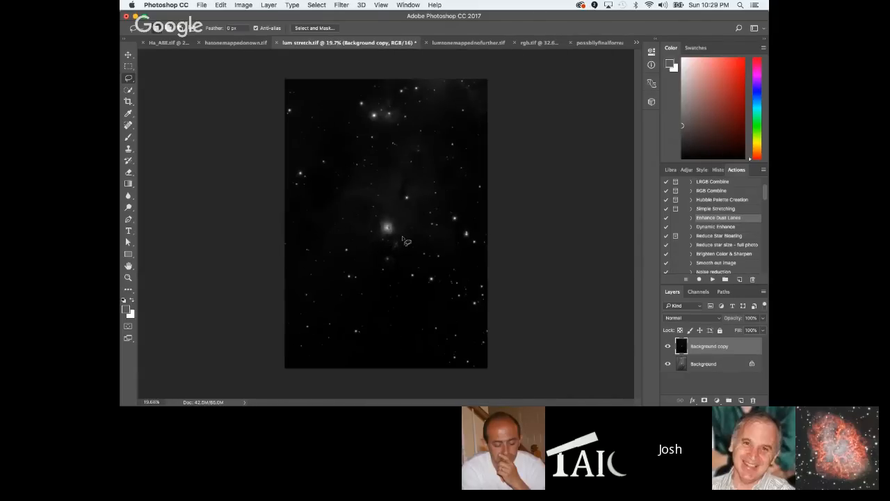
scroll(402, 229, "up", 3)
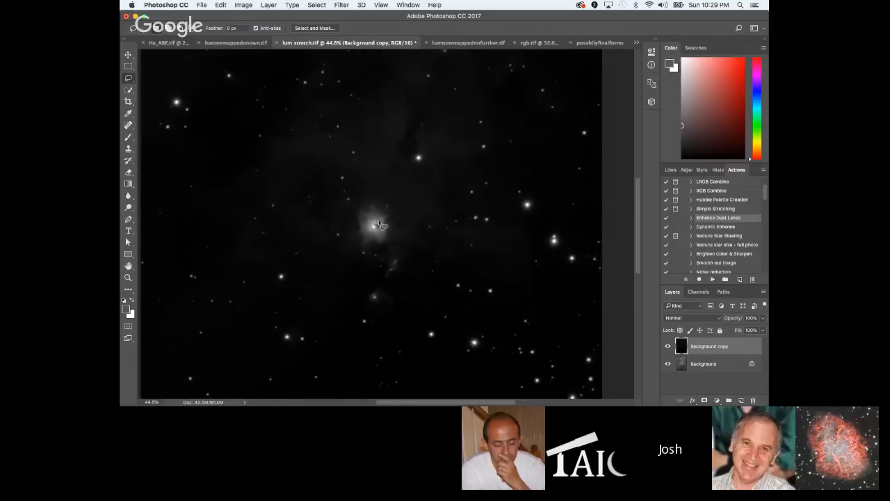
scroll(379, 229, "down", 1)
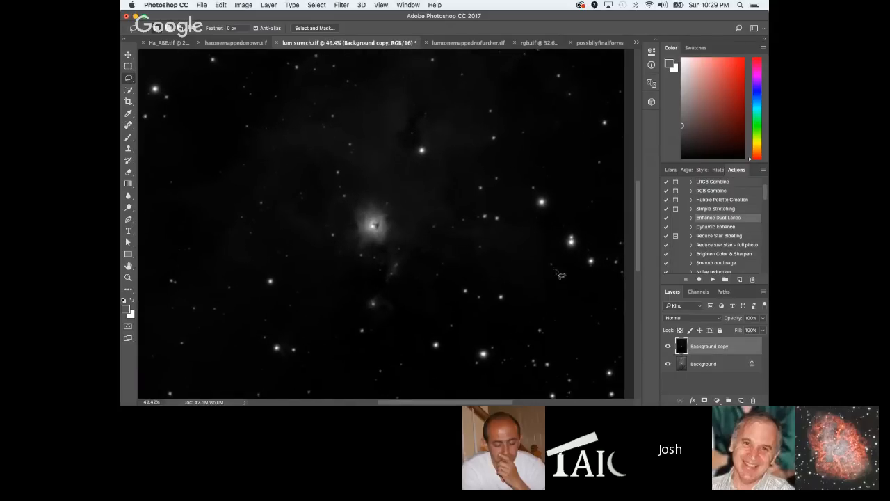
Copy the whole merged canvas of lum stretch.tif and paste it into rgb.tif as a layer above Group 5.
scroll(421, 276, "down", 3)
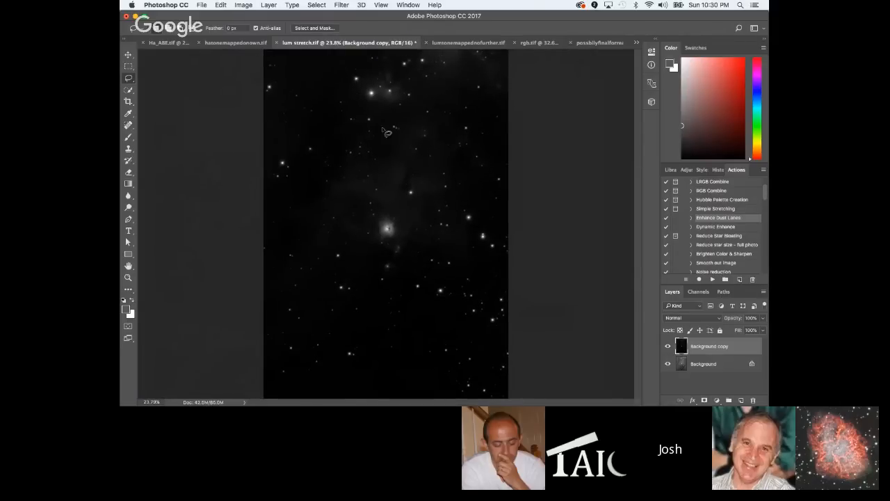
left_click(303, 5)
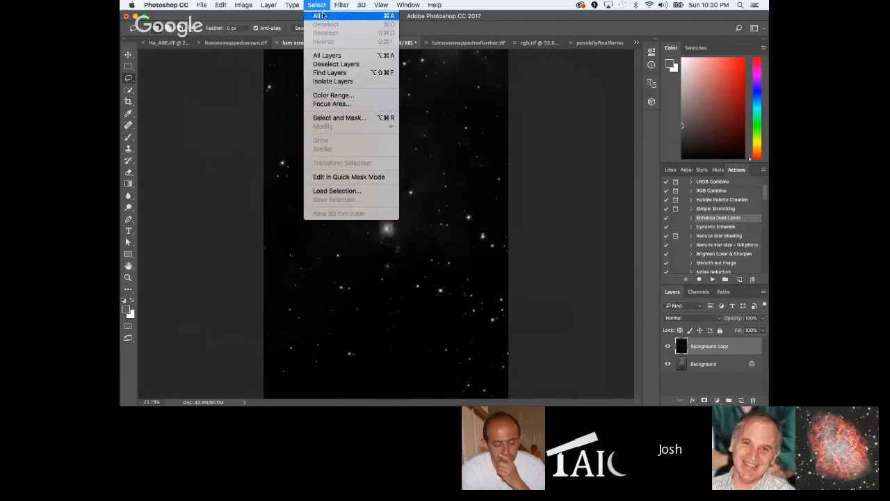
left_click(319, 17)
left_click(219, 5)
mouse_move(254, 78)
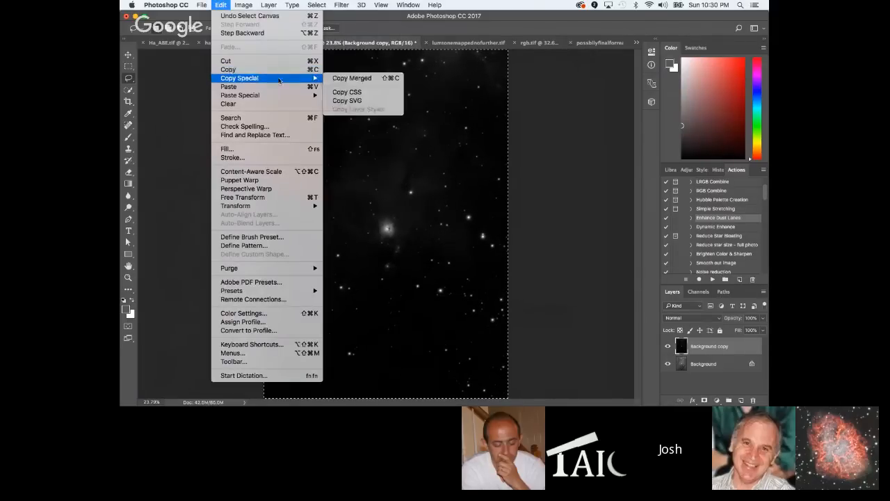
left_click(360, 82)
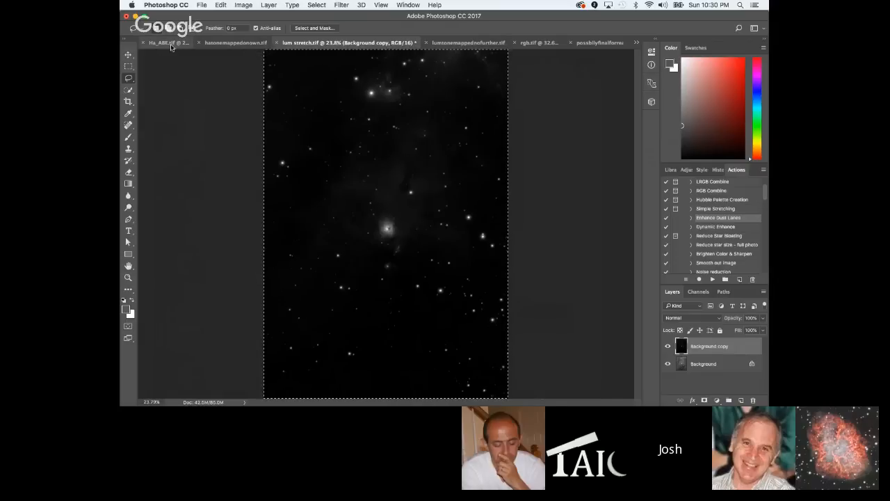
scroll(478, 153, "up", 5)
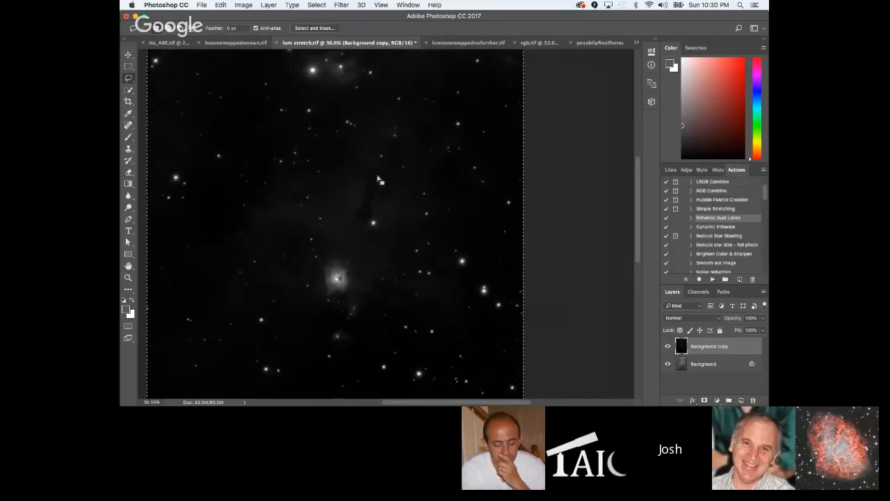
left_click(540, 42)
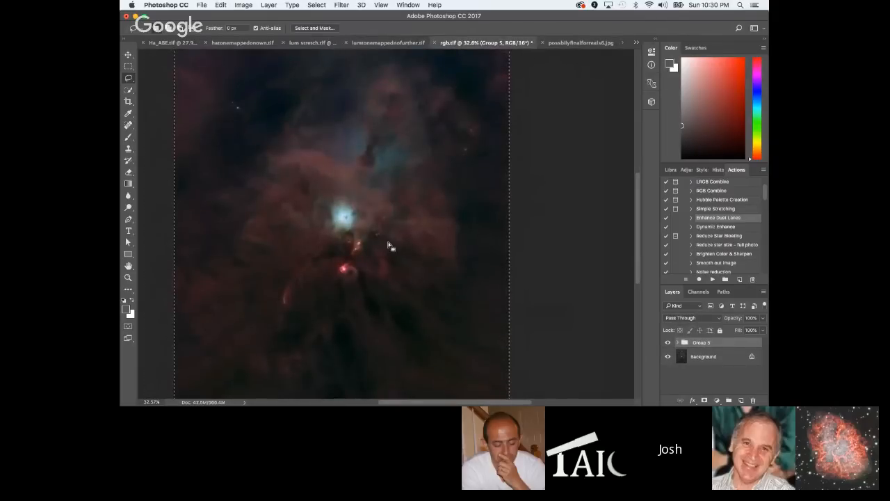
key("super+v")
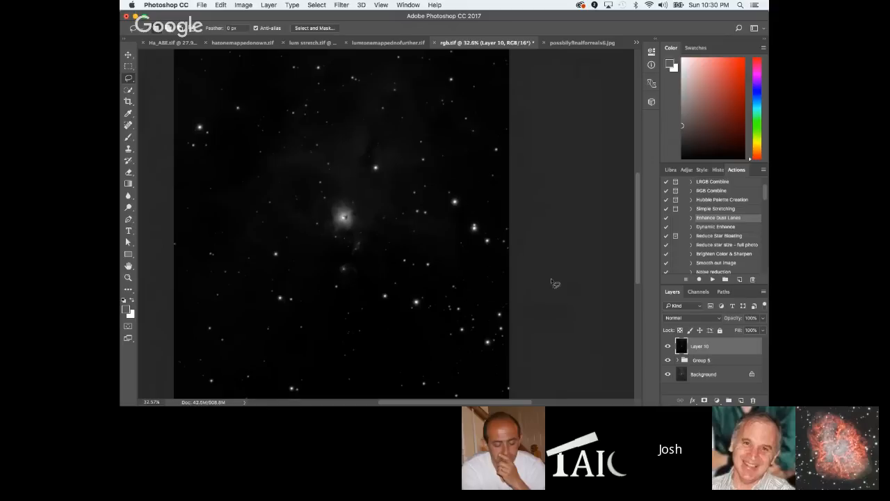
Hide Layer 10 and Group 5, and duplicate the Background layer in rgb.tif.
left_click(668, 347)
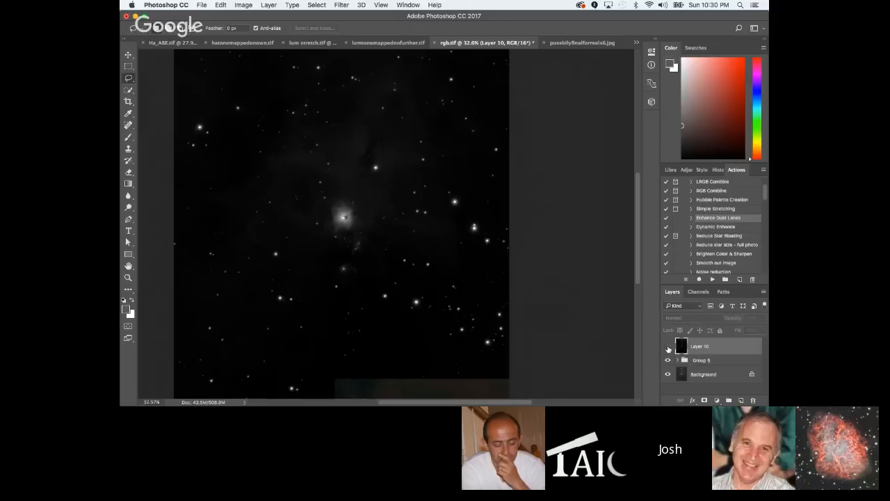
left_click(668, 347)
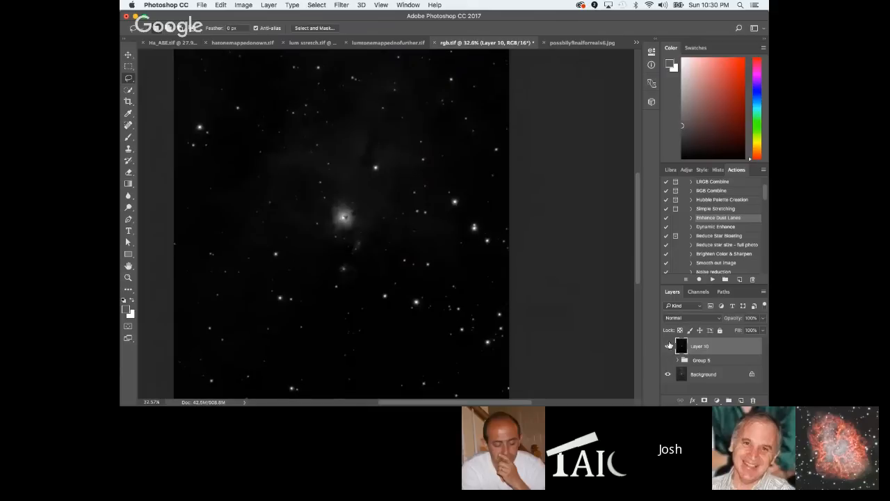
left_click(668, 347)
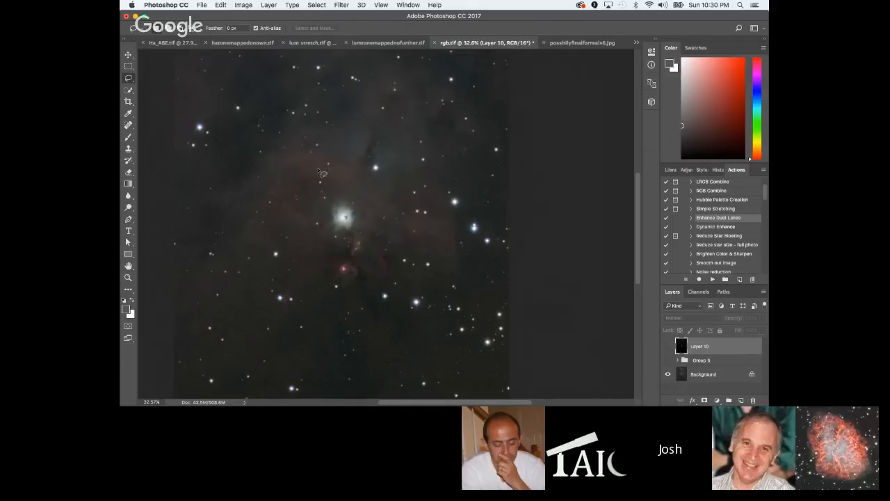
scroll(531, 297, "down", 1)
left_click_drag(714, 378, 740, 400)
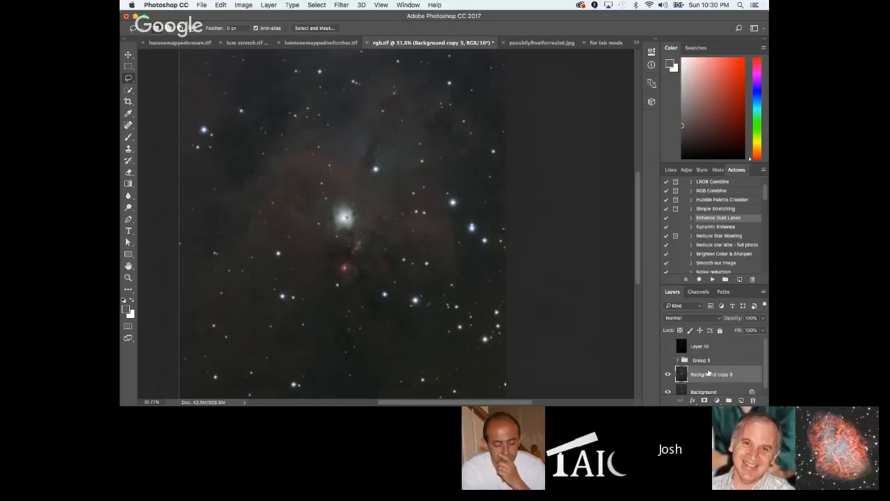
Apply Match Color to Background copy 3 with color intensity 179.
scroll(445, 282, "up", 5)
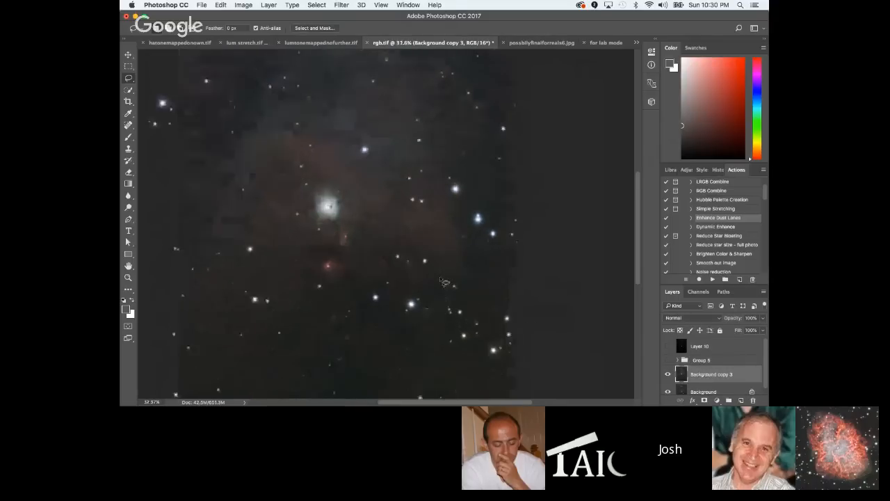
scroll(445, 281, "down", 3)
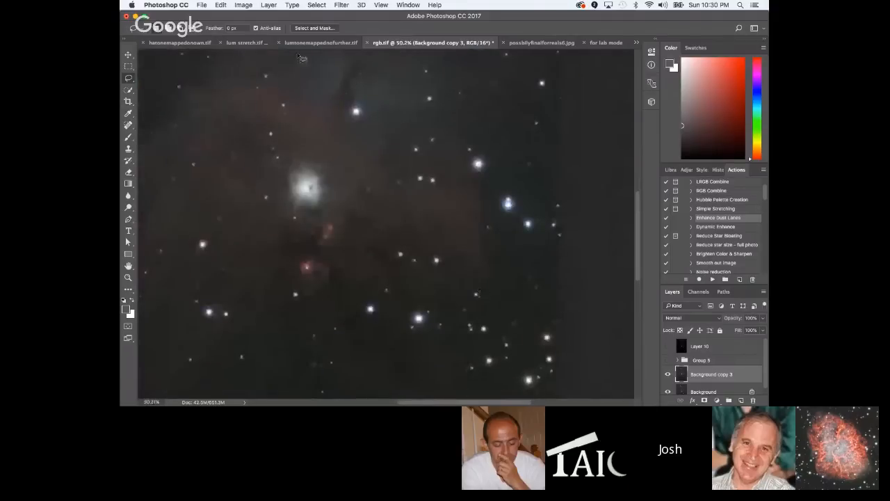
left_click(245, 5)
mouse_move(271, 30)
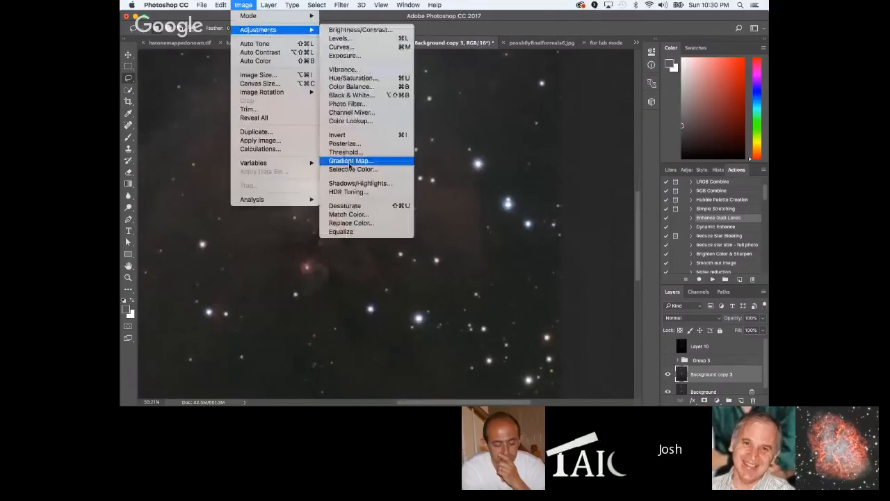
left_click(354, 215)
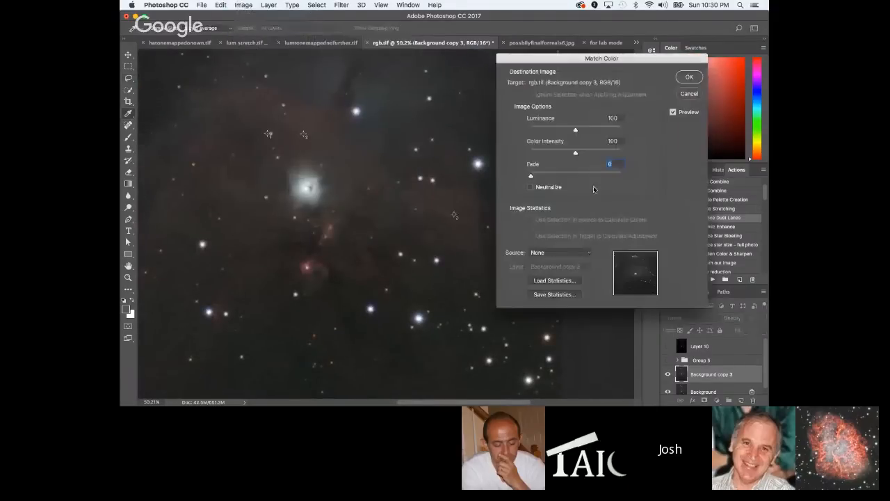
left_click_drag(577, 152, 596, 156)
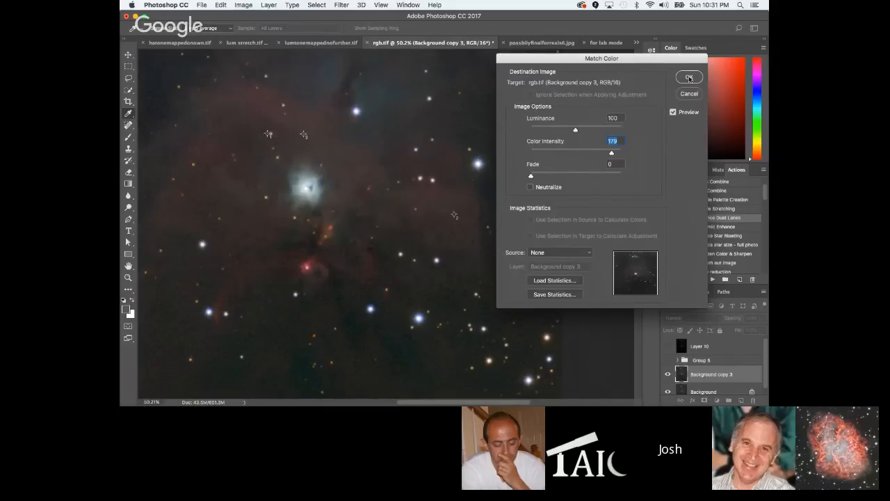
Soften Background copy 3 with a Gaussian Blur of 1.8 pixels radius.
scroll(468, 327, "up", 5)
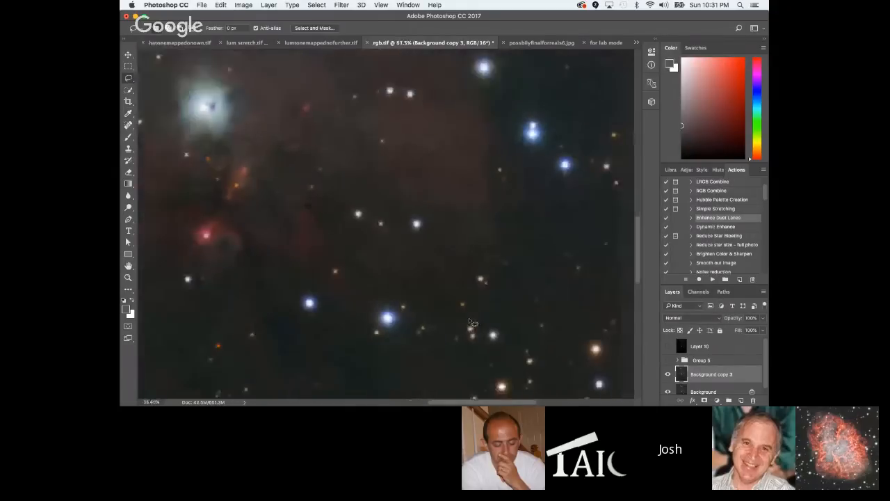
scroll(470, 326, "down", 7)
left_click(341, 4)
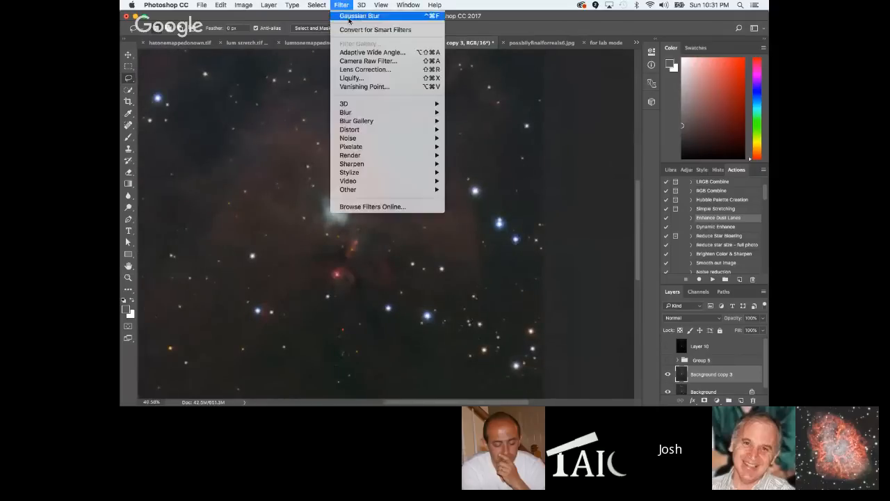
mouse_move(354, 111)
left_click(474, 147)
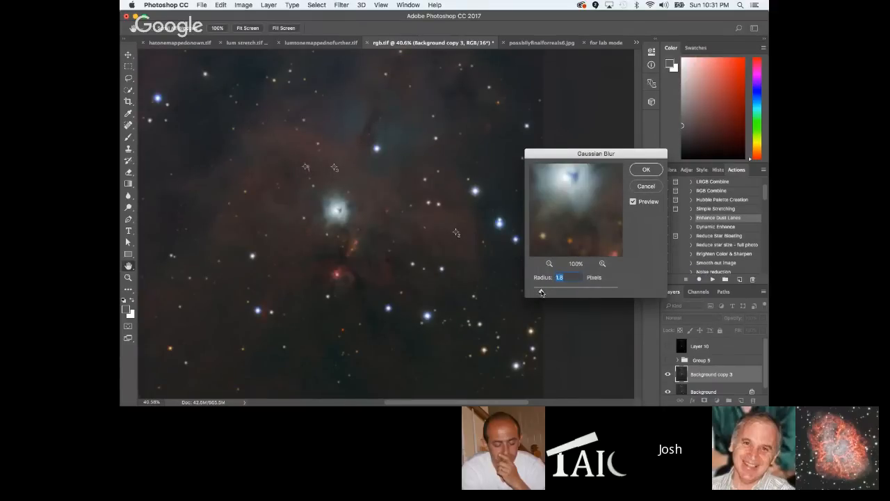
left_click(646, 170)
key("l")
Check the star colors across Background copy 3 and boost them with a second Match Color at color intensity 148.
scroll(498, 105, "up", 5)
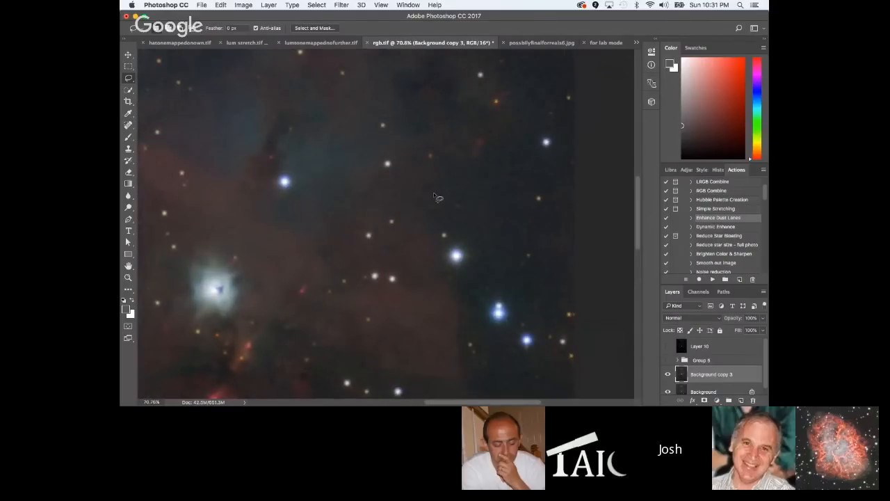
scroll(438, 196, "up", 1)
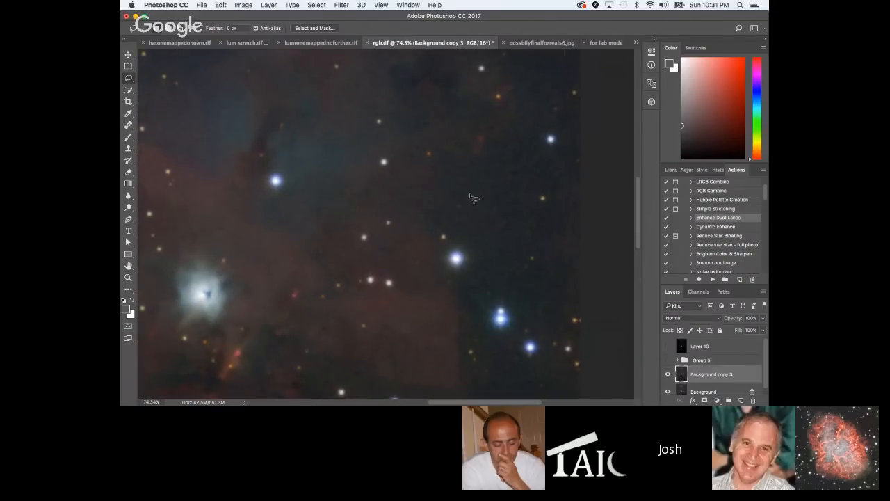
scroll(451, 191, "down", 5)
scroll(368, 149, "up", 3)
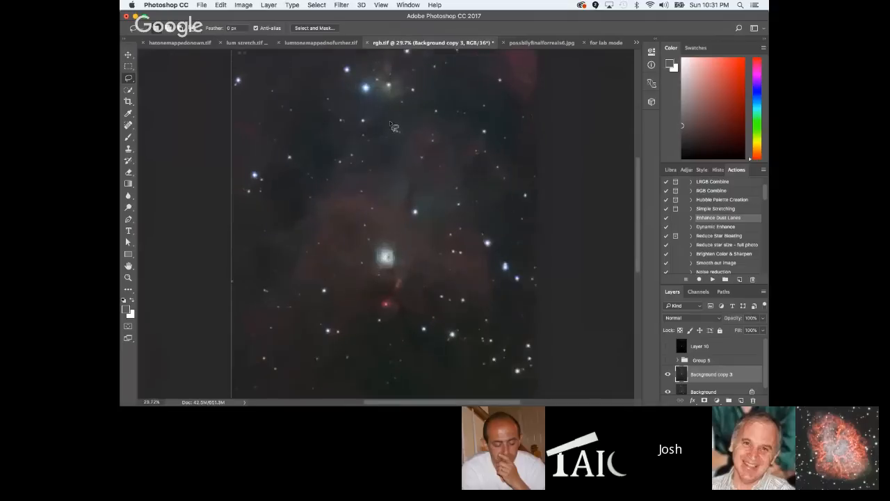
scroll(372, 144, "up", 4)
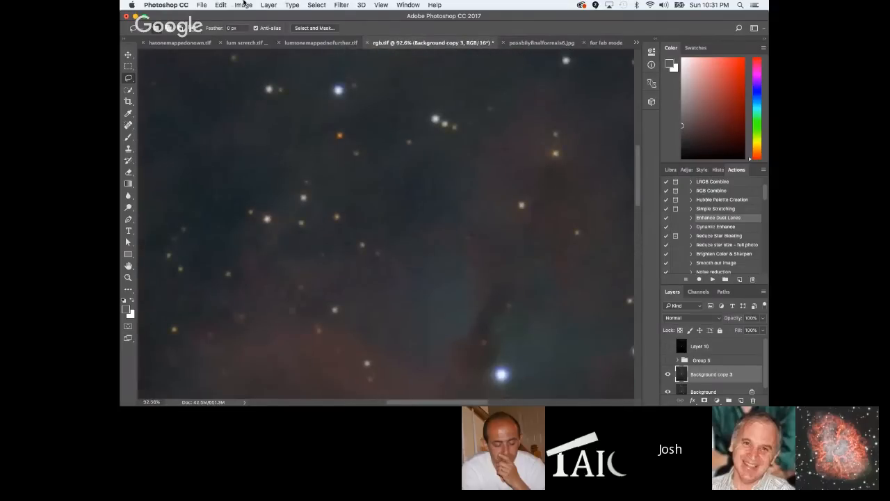
left_click(242, 5)
mouse_move(292, 29)
left_click(369, 214)
left_click_drag(575, 153, 587, 152)
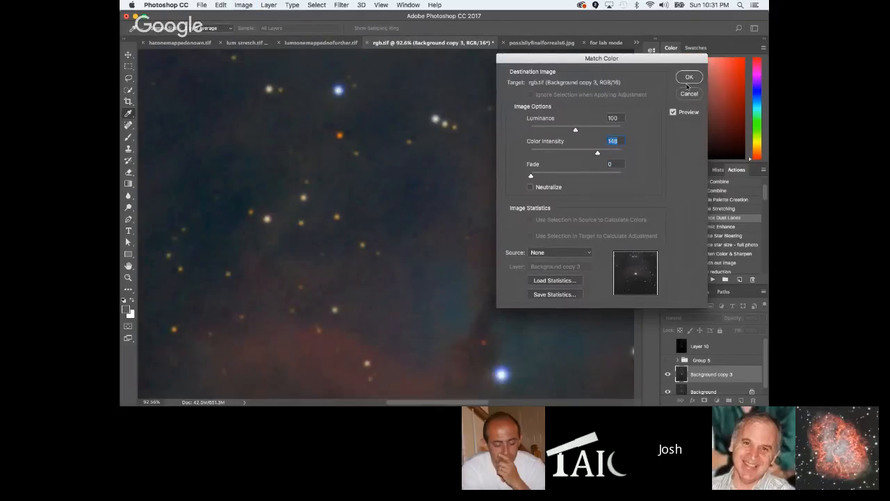
key("Return")
key("l")
Copy the whole color-boosted star image as merged, show Group 5 again, and paste the copy as a layer directly above it.
key("ctrl+0")
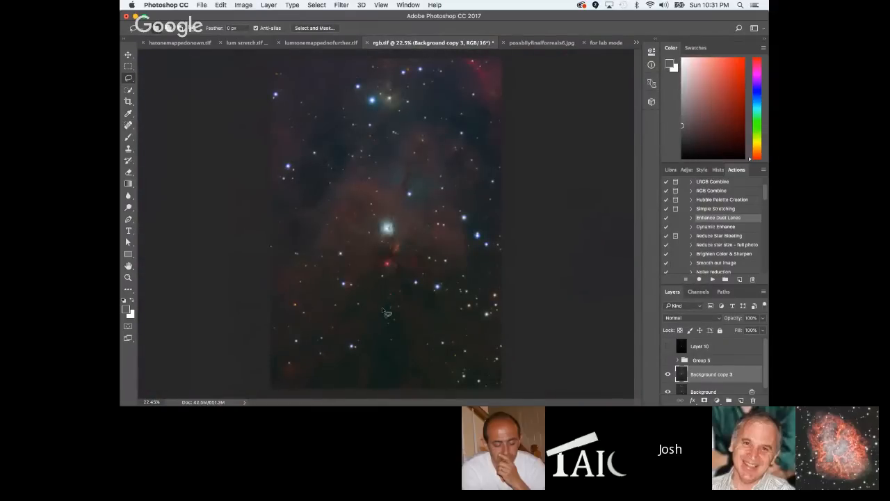
scroll(339, 302, "up", 3)
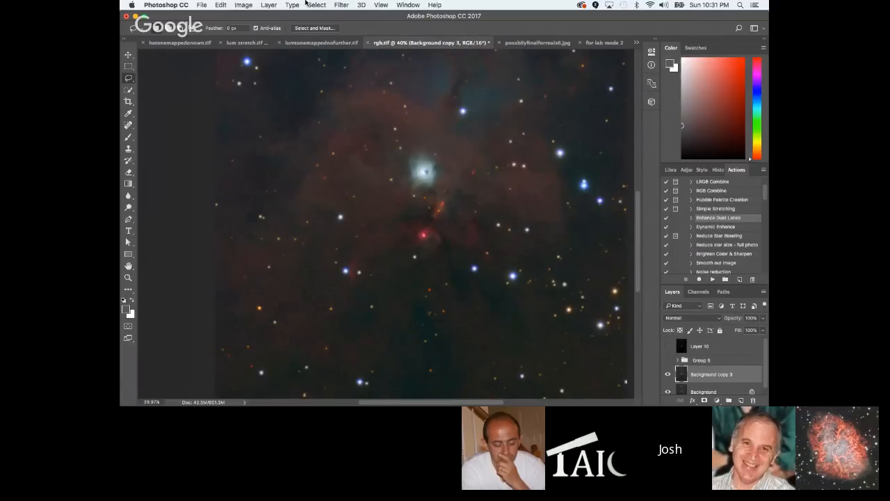
left_click(316, 5)
left_click(324, 16)
left_click(220, 5)
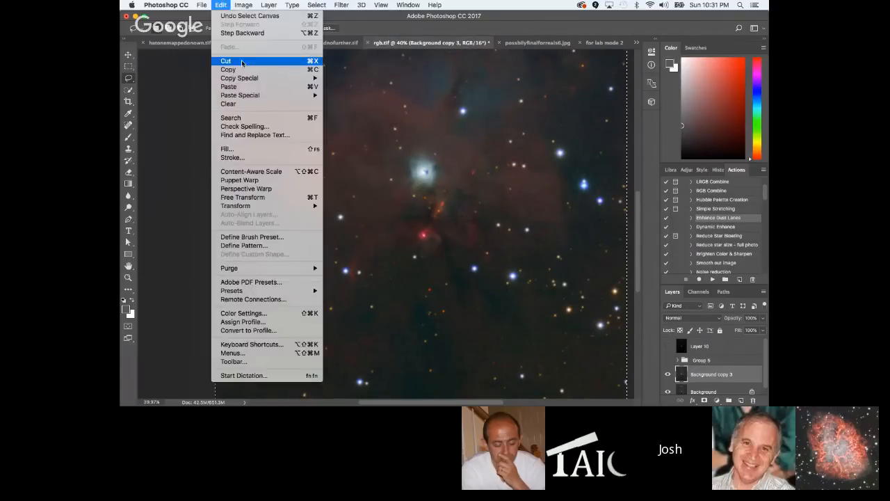
mouse_move(240, 78)
left_click(341, 78)
left_click(669, 360)
left_click(707, 361)
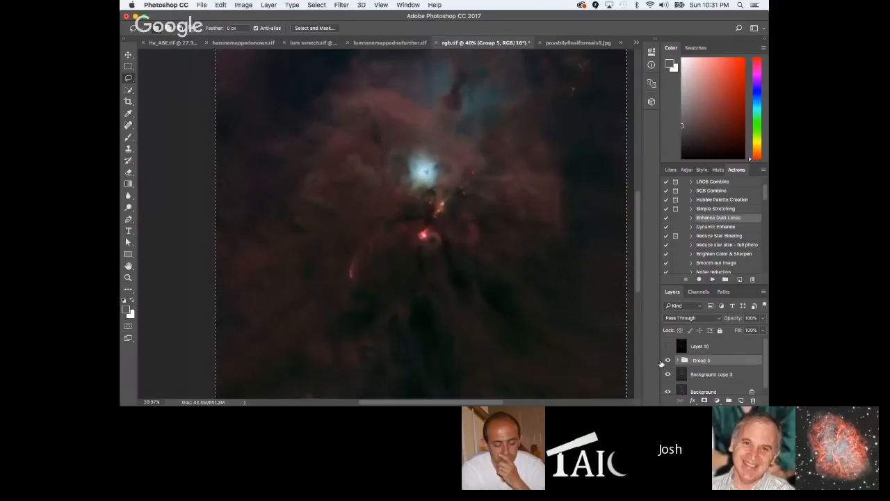
key("cmd+v")
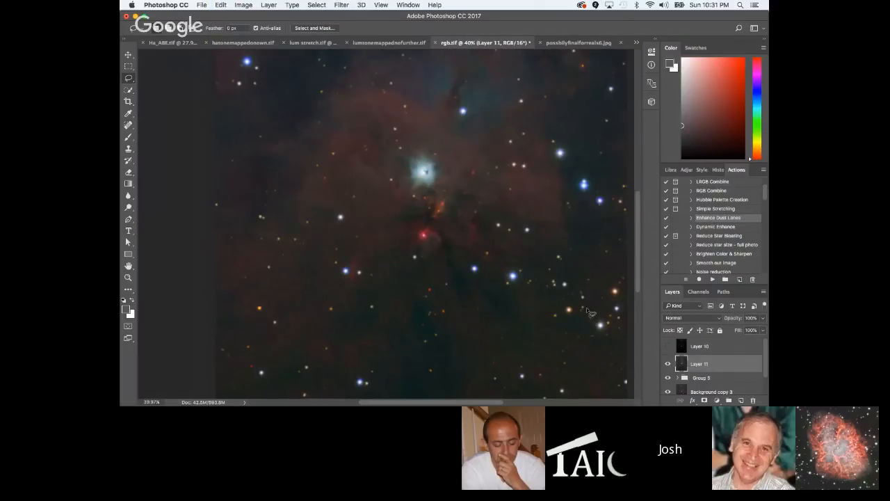
Show the grayscale star image on Layer 10, select that layer, and copy its full canvas as merged.
left_click(667, 345)
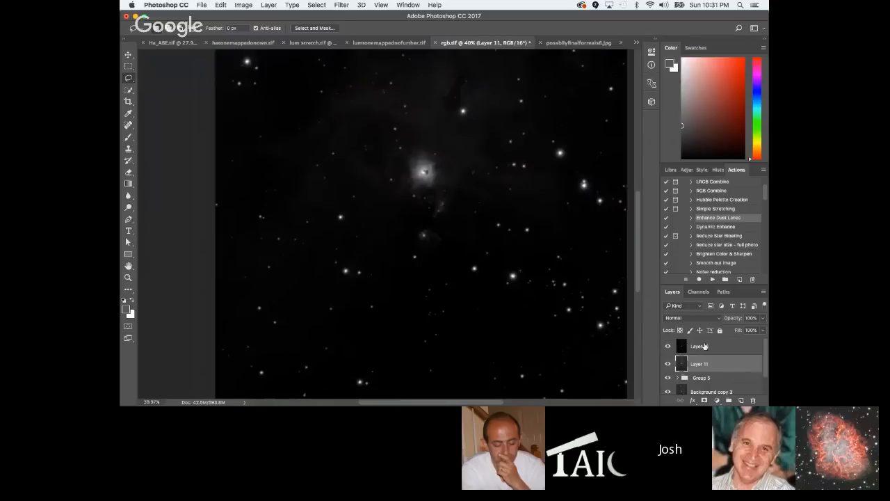
key("alt+bracketright")
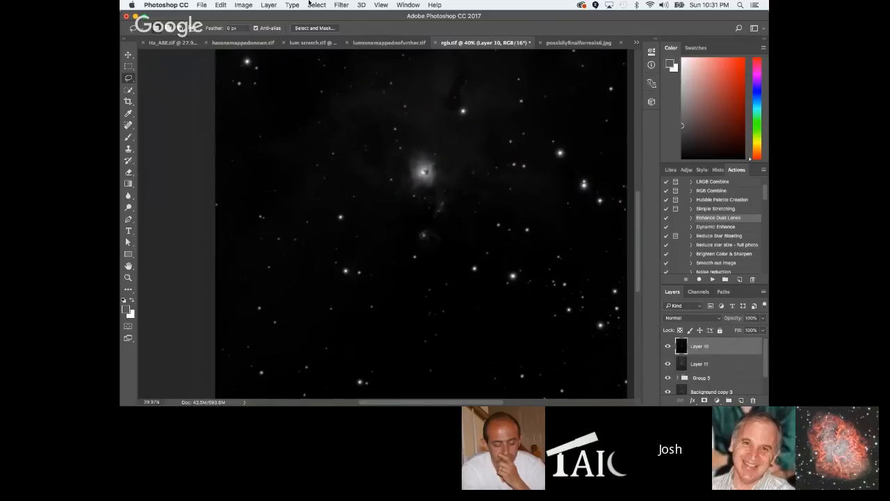
left_click(316, 5)
left_click(320, 15)
left_click(220, 5)
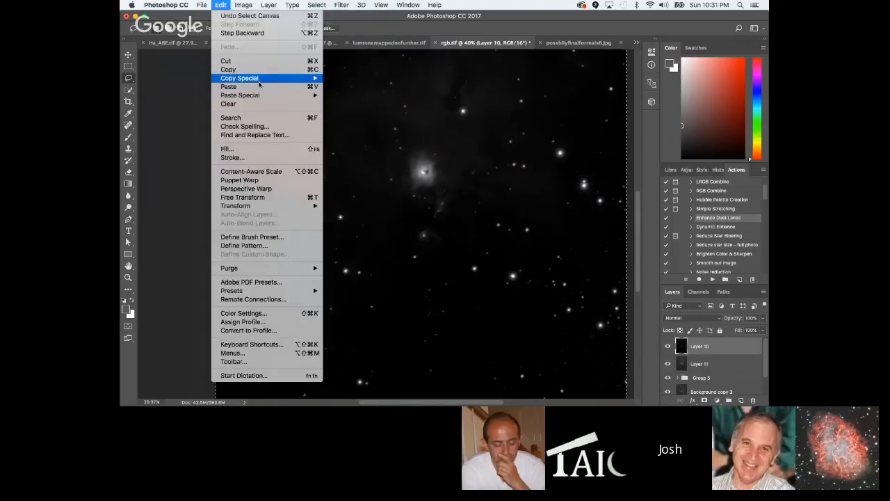
mouse_move(278, 77)
left_click(347, 79)
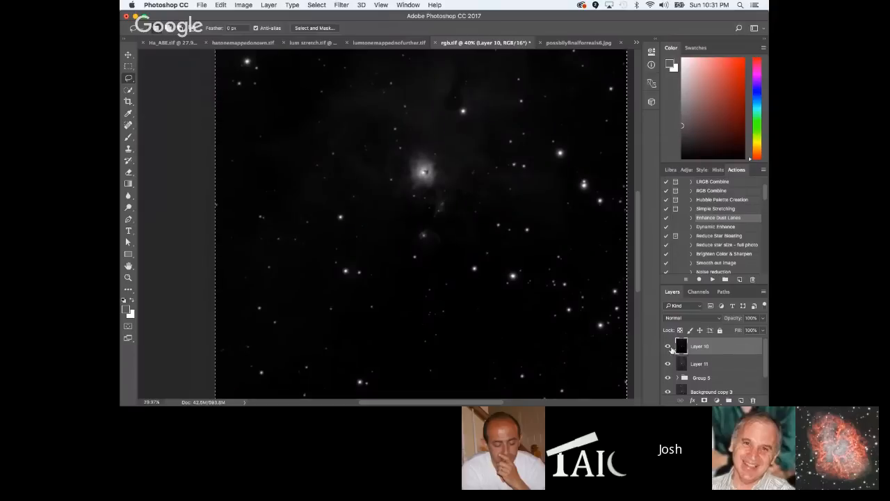
Hide Layer 10 and add a layer mask to Layer 11, displaying the mask itself on the canvas.
left_click(668, 347)
left_click(699, 367)
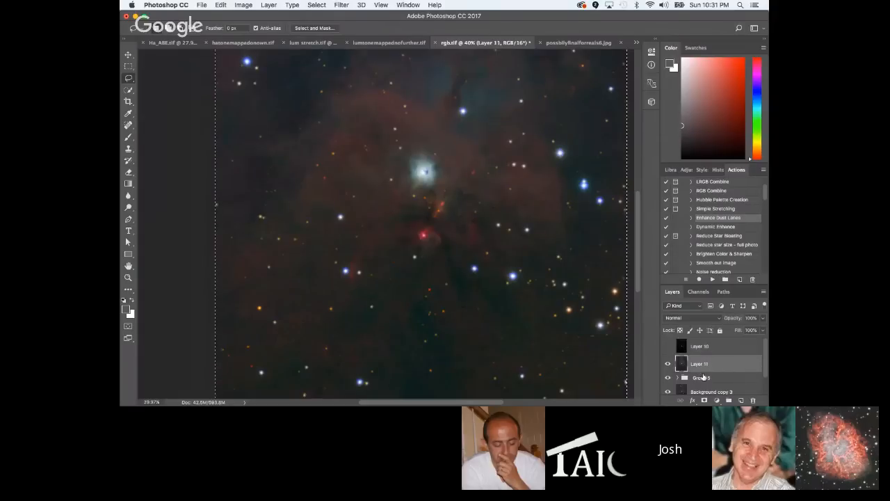
left_click(704, 401)
left_click(700, 364, "alt")
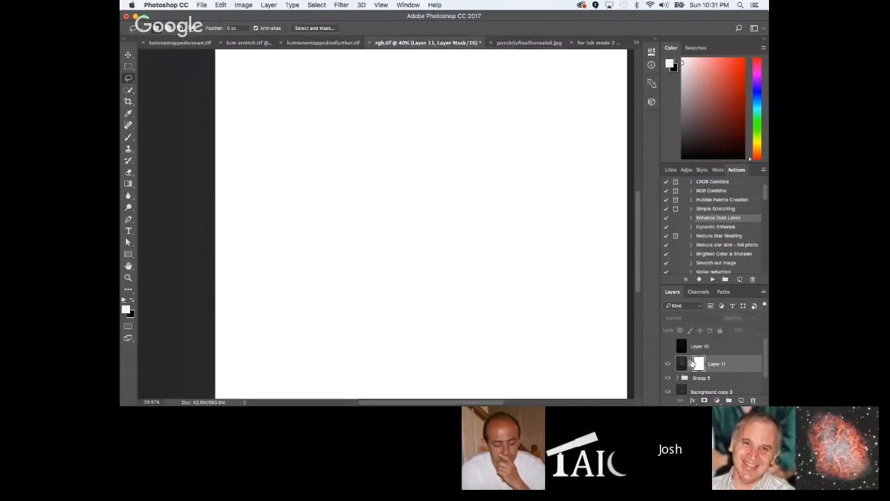
Paste the grayscale star image into Layer 11's mask and return to the layer's image with the whole canvas in view.
key("super+v")
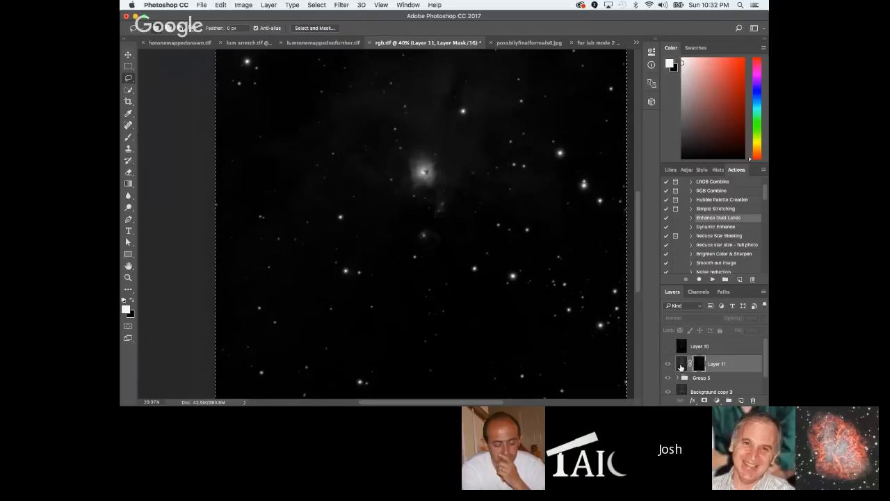
left_click(682, 364)
key("super+0")
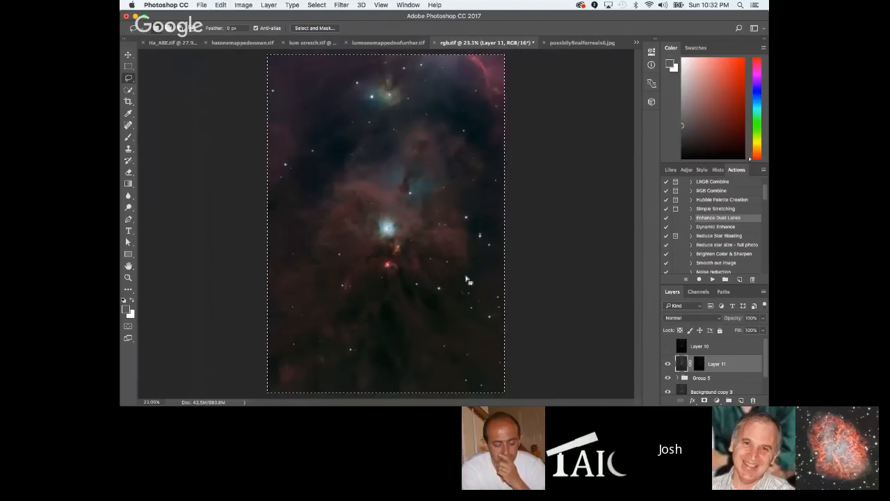
Examine the masked stars across the nebula, both close up and in the wider view.
scroll(470, 280, "up", 4)
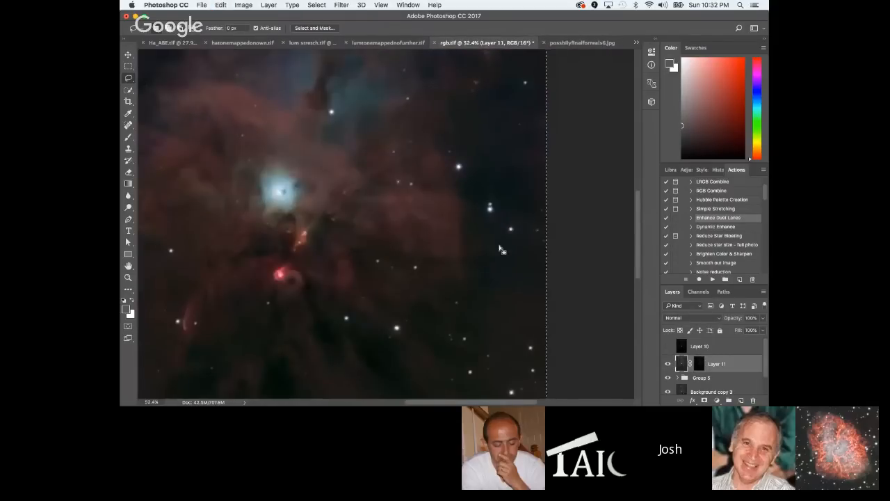
scroll(502, 246, "down", 1)
scroll(359, 262, "down", 3)
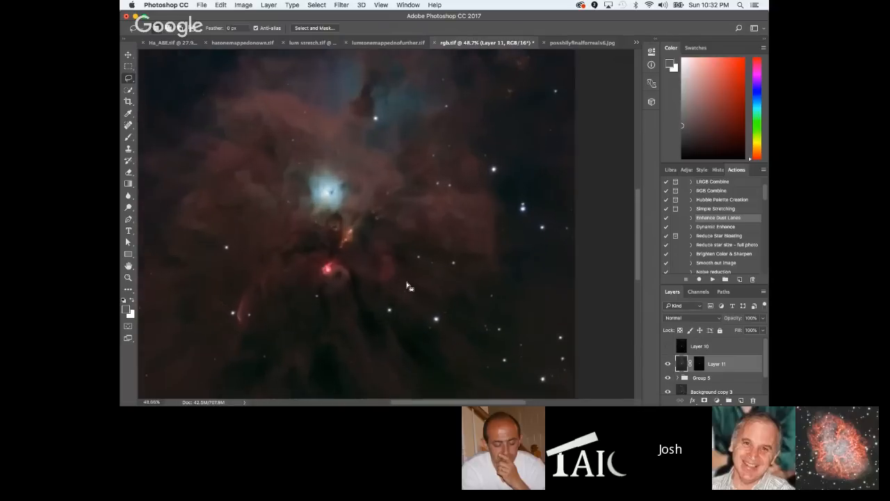
scroll(249, 272, "down", 1)
scroll(264, 278, "up", 3)
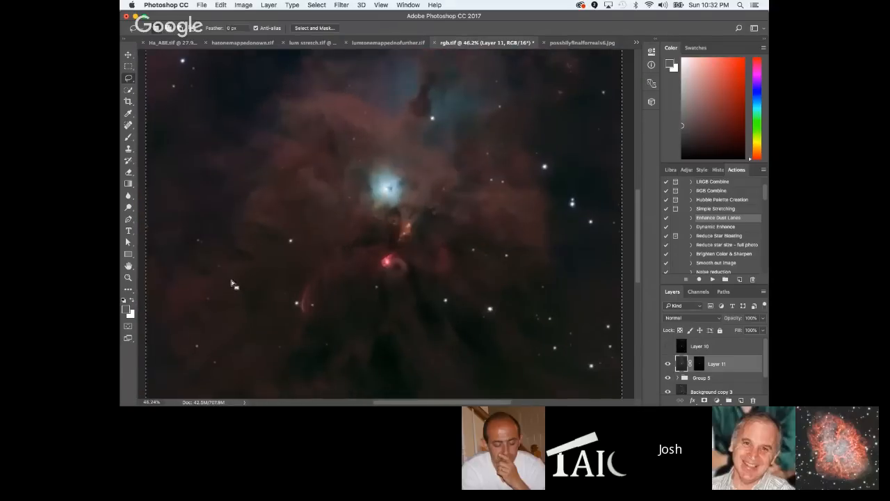
scroll(447, 288, "down", 1)
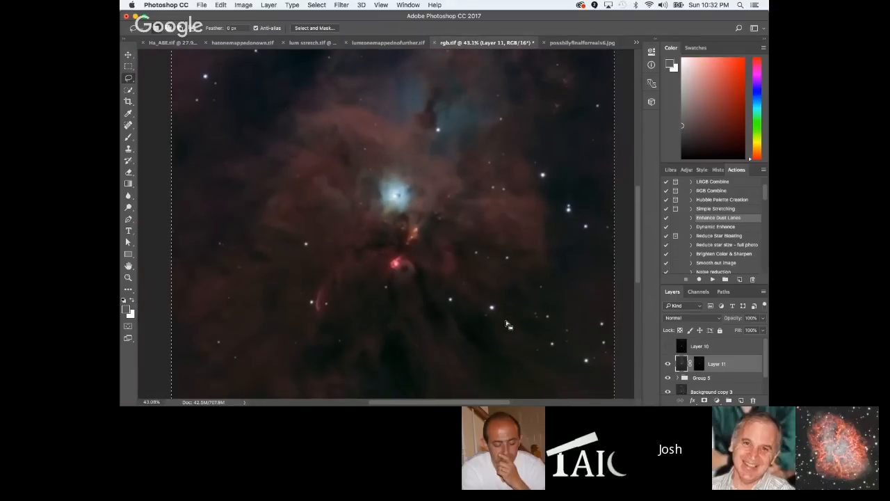
scroll(612, 254, "up", 5)
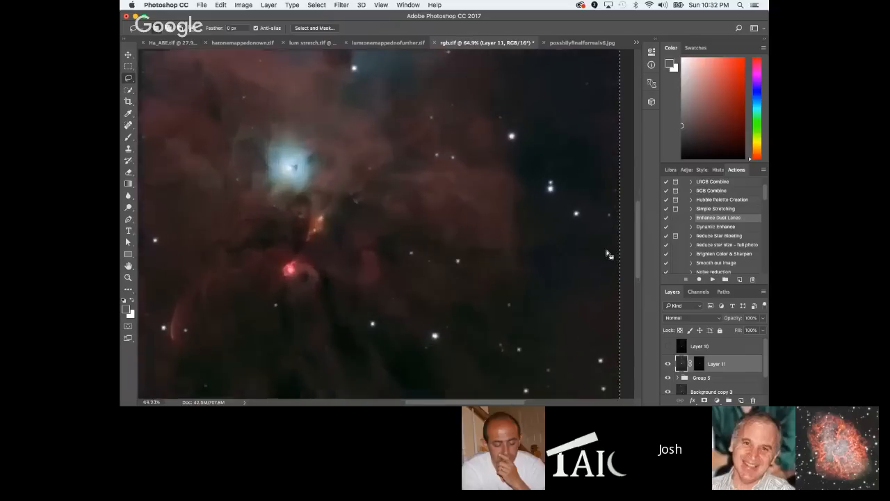
scroll(606, 289, "up", 3)
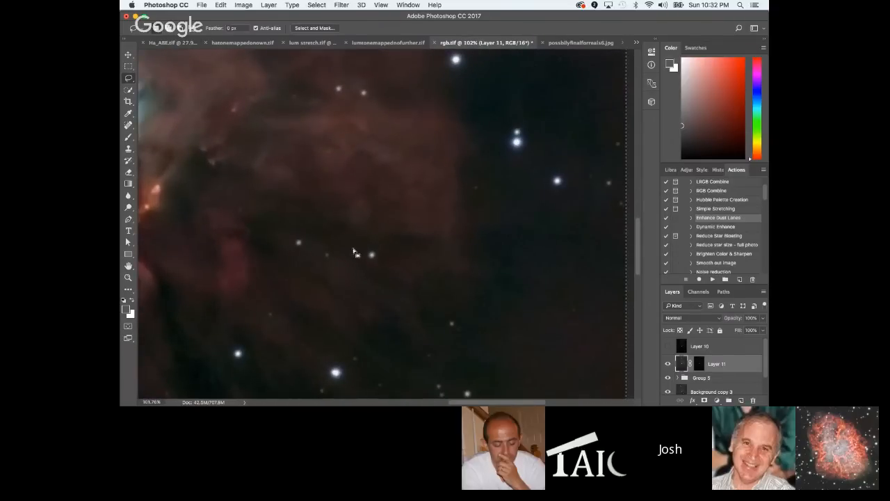
scroll(362, 256, "down", 12)
scroll(240, 272, "up", 10)
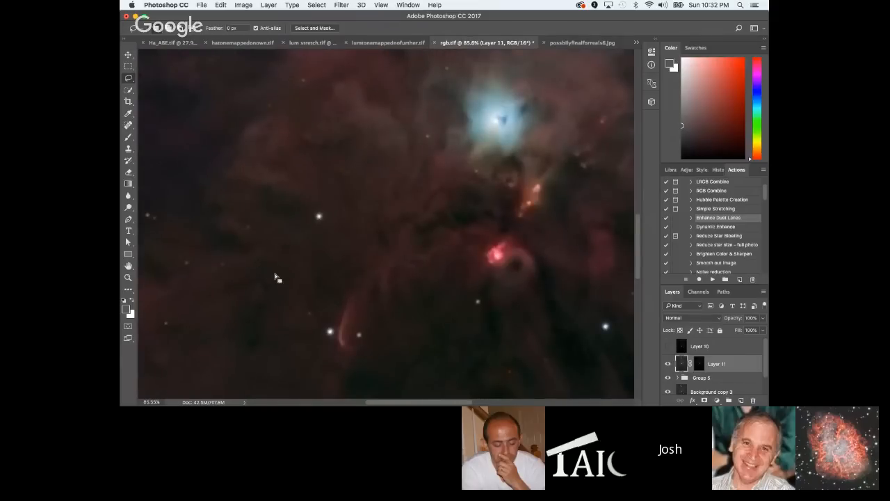
scroll(279, 275, "down", 4)
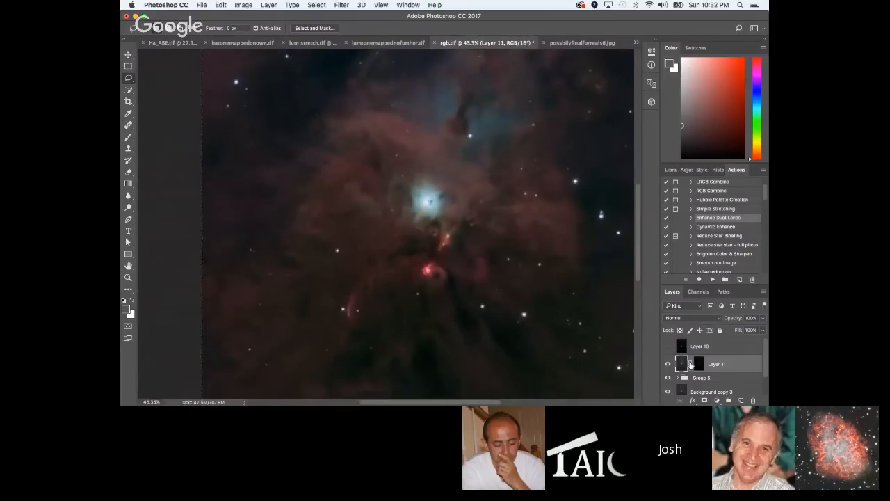
Try the Screen blend mode on Layer 11 and check how the stars look over the nebula.
left_click(688, 318)
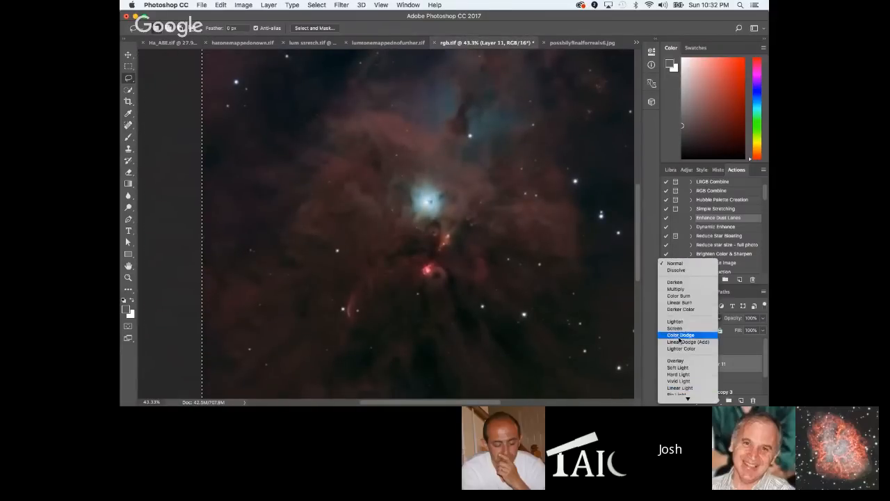
left_click(675, 328)
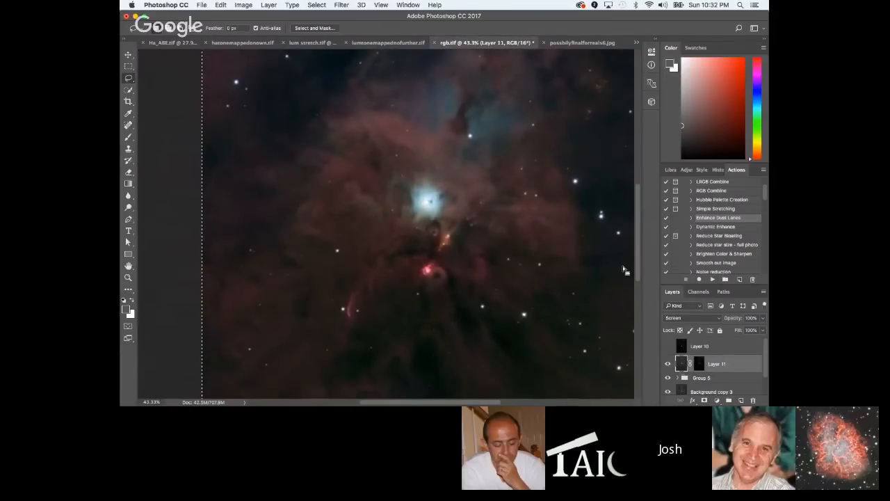
scroll(626, 269, "up", 3)
scroll(459, 318, "down", 1)
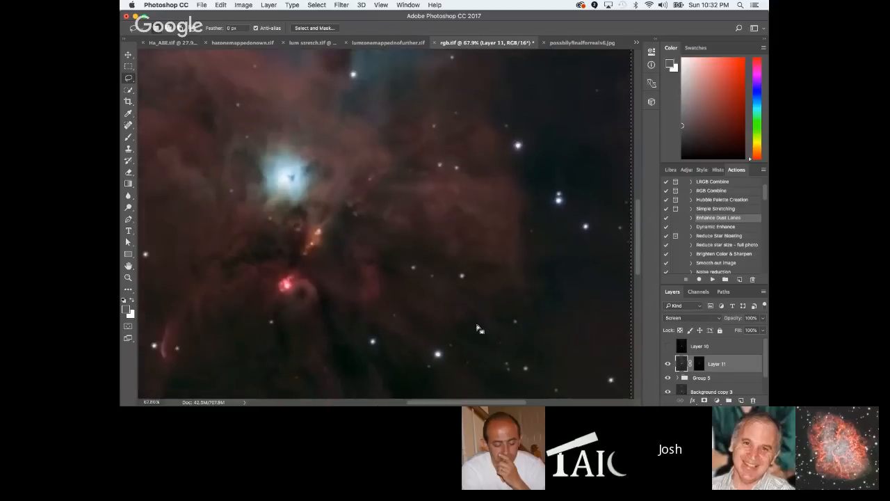
scroll(478, 328, "down", 2)
scroll(273, 330, "up", 1)
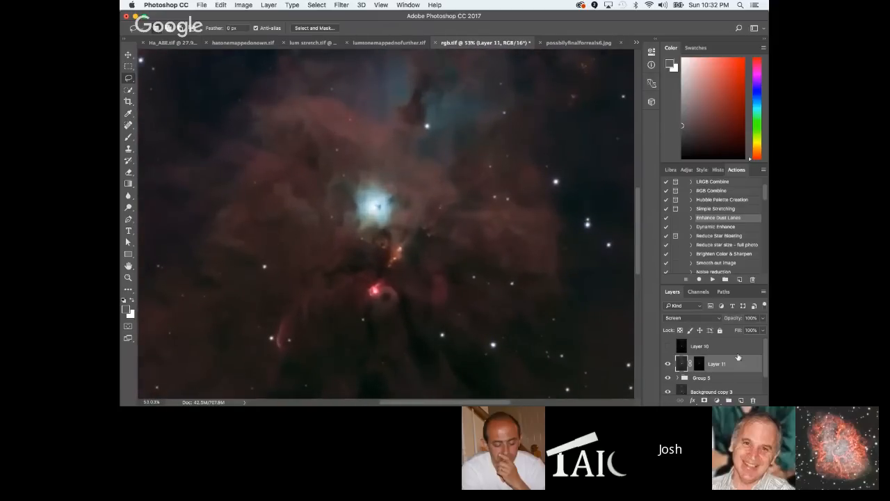
Try Color as Layer 11's blend mode and settle on Hue instead.
left_click(682, 319)
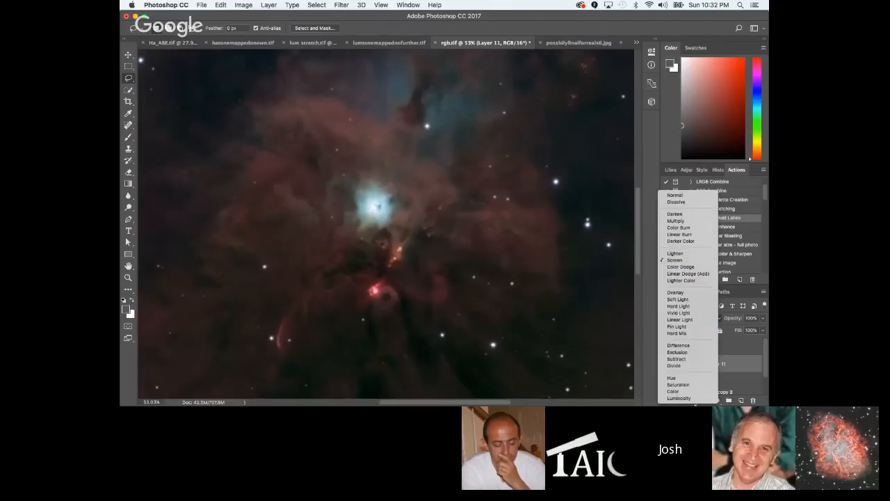
left_click(673, 391)
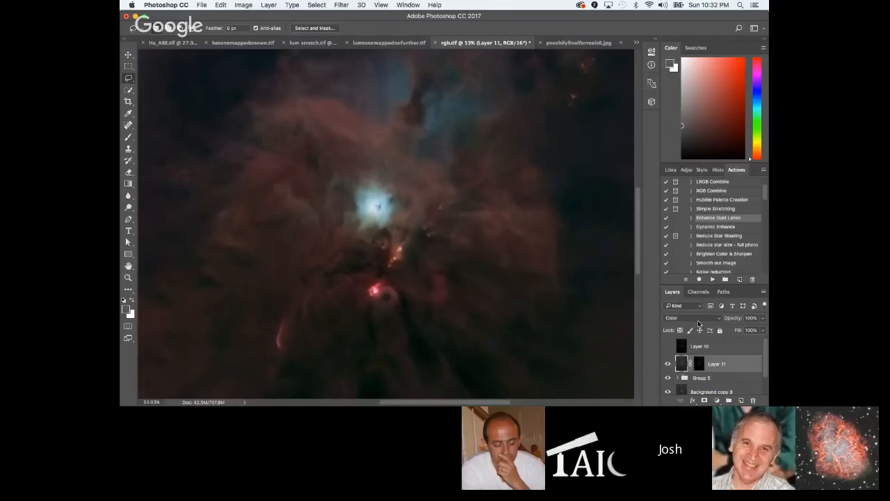
left_click(699, 318)
left_click(681, 304)
Show Layer 10, place it directly beneath Layer 11, and set its blend mode to Screen.
left_click(667, 348)
left_click(705, 347)
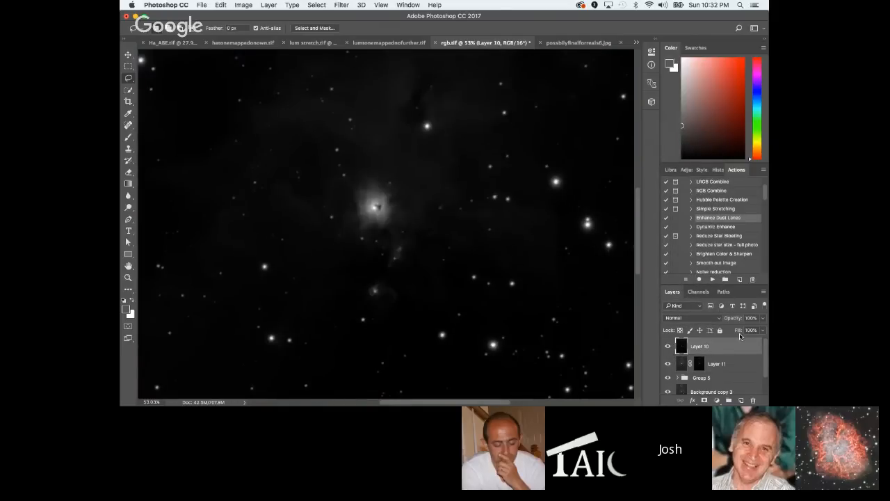
left_click_drag(701, 352, 699, 372)
left_click(697, 320)
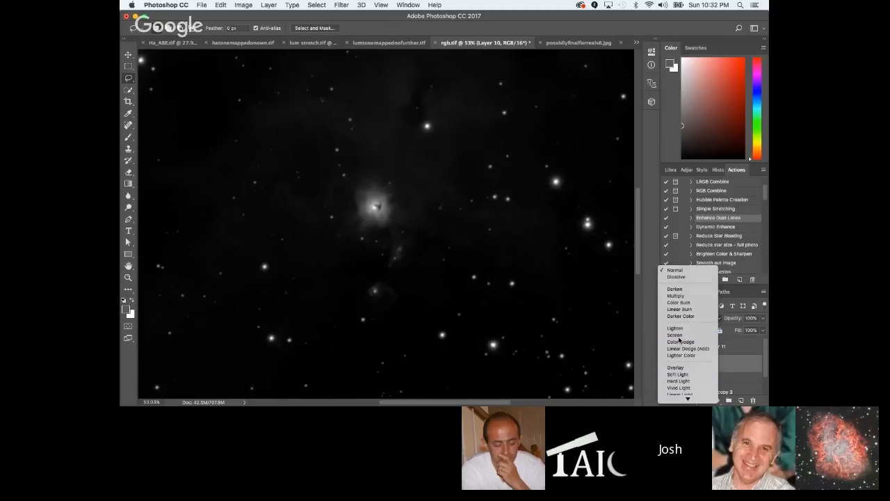
left_click(675, 335)
Check the brightness and color of the combined stars across the whole image and near the edge of the nebula.
scroll(493, 257, "down", 5)
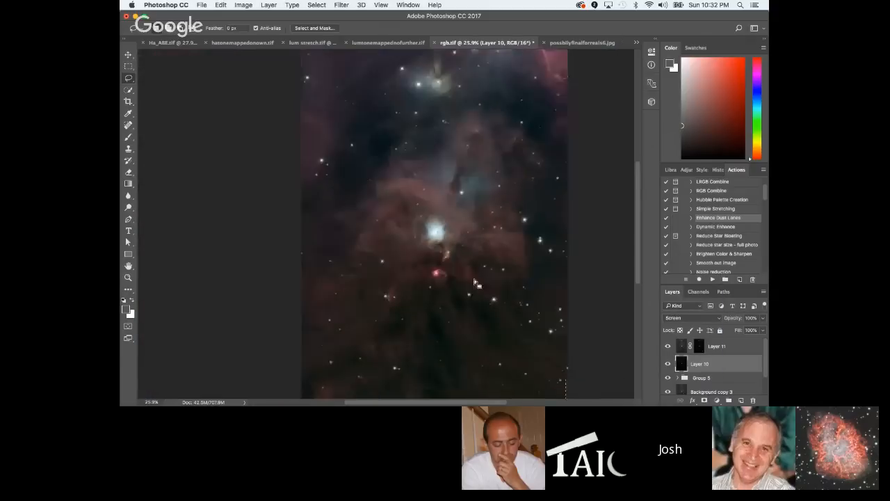
scroll(491, 278, "up", 3)
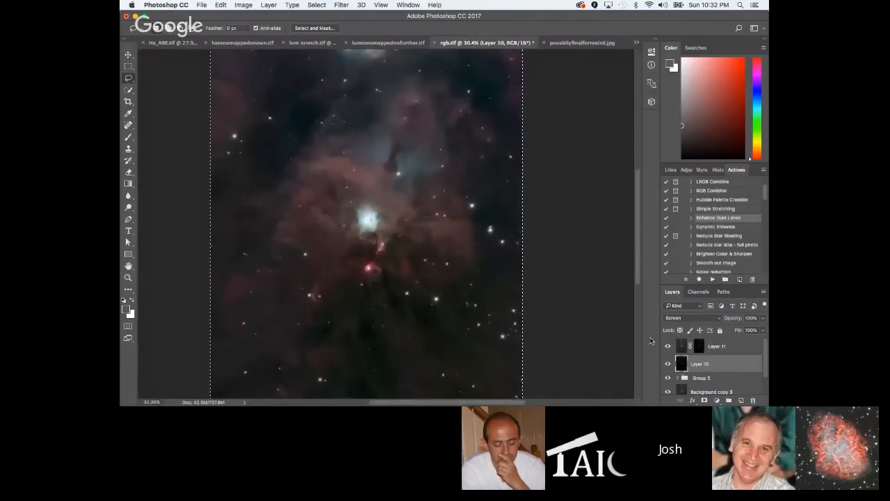
scroll(495, 298, "up", 1)
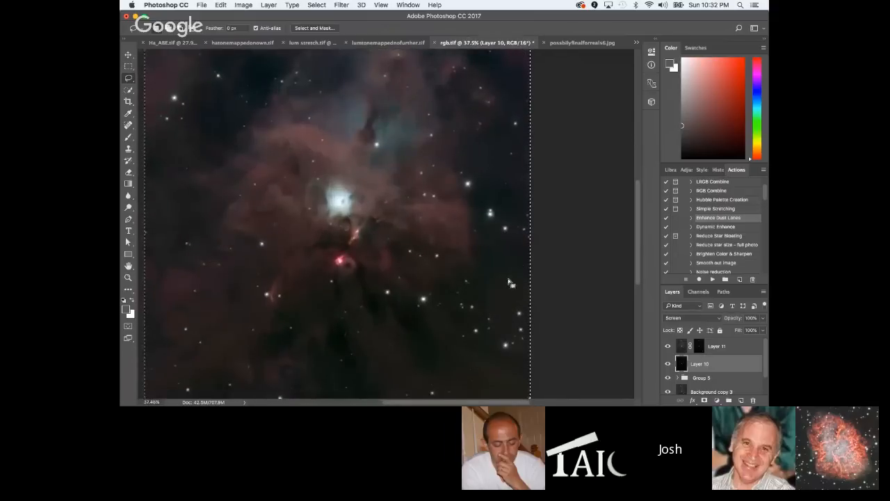
scroll(511, 284, "up", 4)
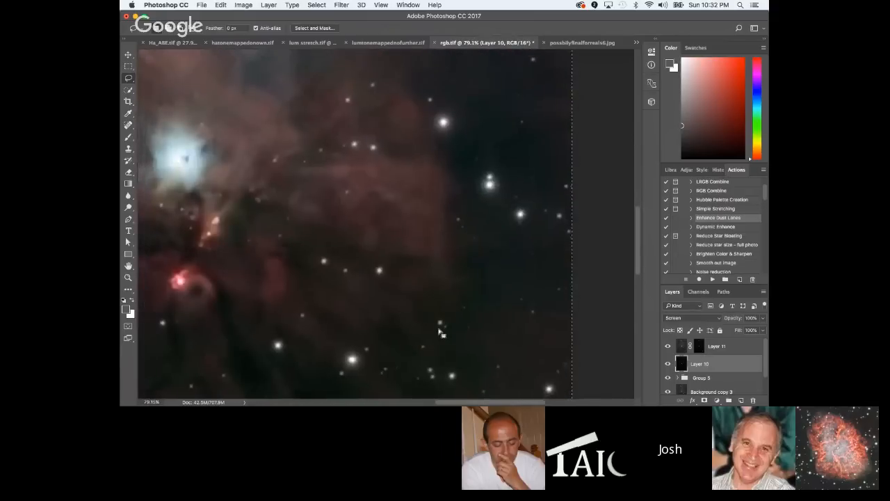
scroll(441, 332, "down", 5)
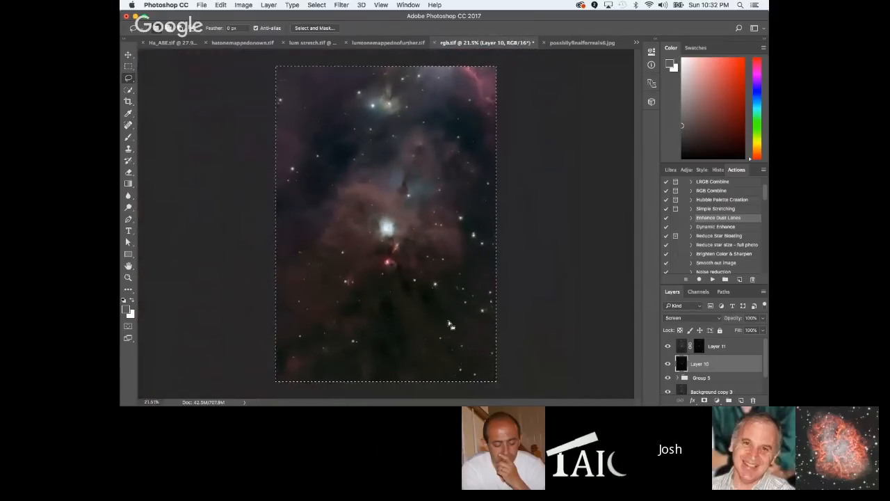
scroll(445, 330, "up", 1)
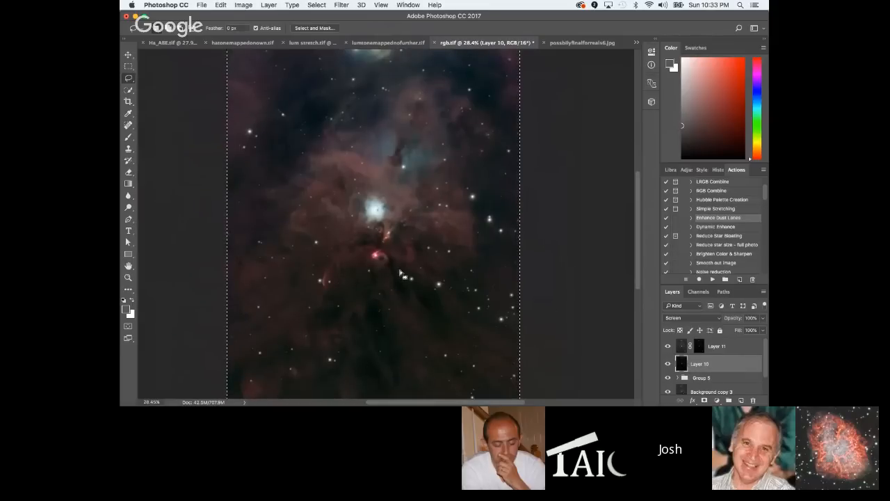
scroll(516, 294, "up", 1)
Hide Layer 11, compare the image with and without Layer 10, and apply a slight Levels adjustment to Layer 10.
left_click(669, 347)
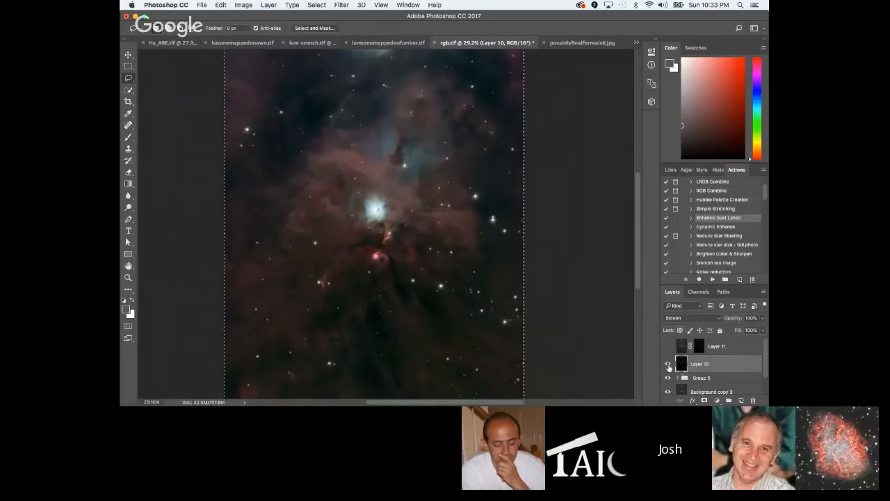
left_click(669, 365)
left_click(668, 365)
key("super+l")
left_click_drag(194, 162, 196, 163)
left_click(204, 163)
left_click(285, 75)
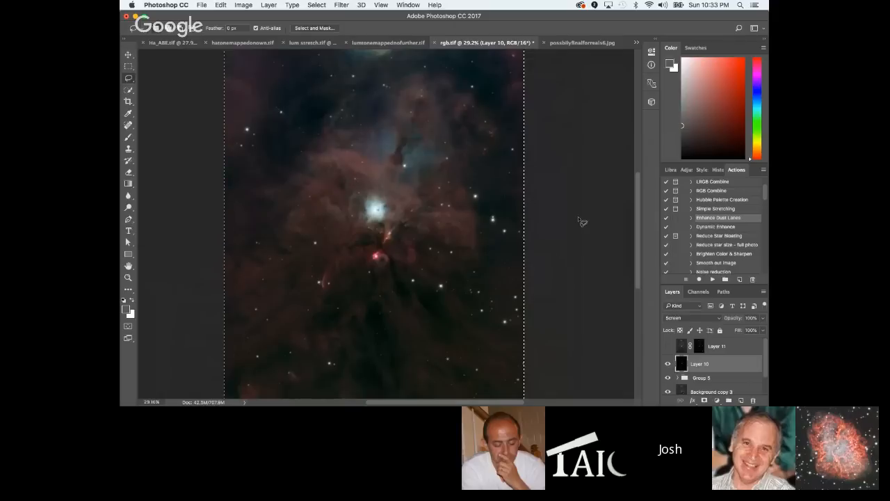
Copy the full canvas as merged and paste it as a new layer above Layer 10.
left_click(317, 5)
left_click(324, 15)
left_click(221, 5)
mouse_move(278, 78)
left_click(362, 79)
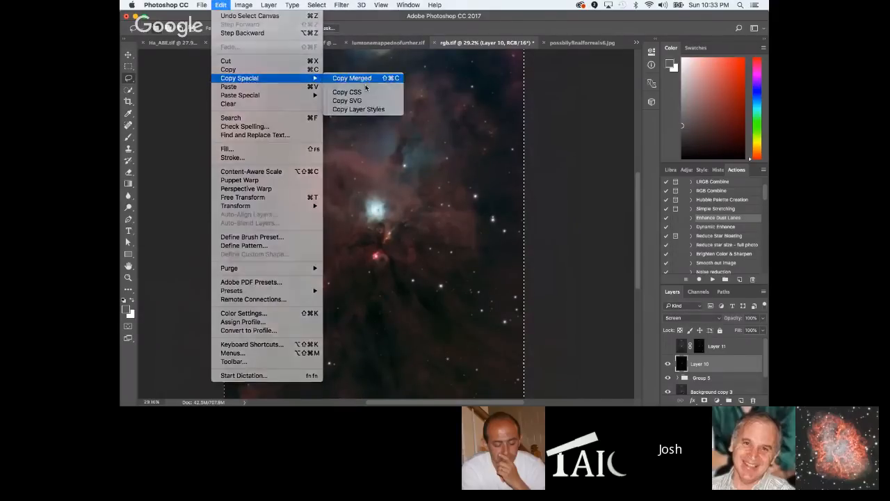
key("cmd+v")
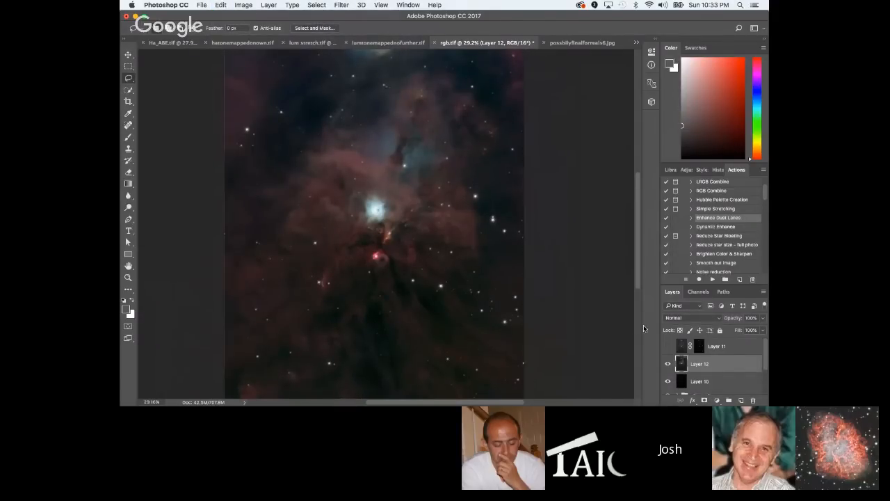
Hide Layer 10, select the merged Layer 12, and check its stars up close.
left_click(682, 346)
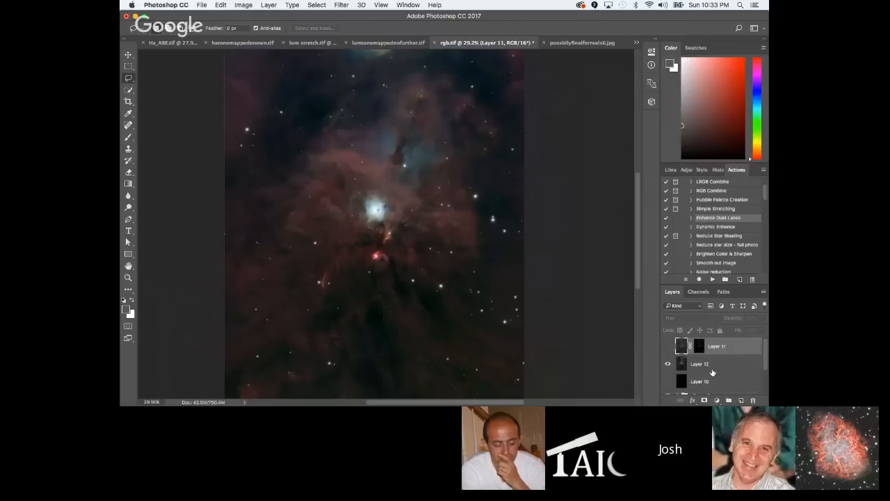
left_click(707, 366)
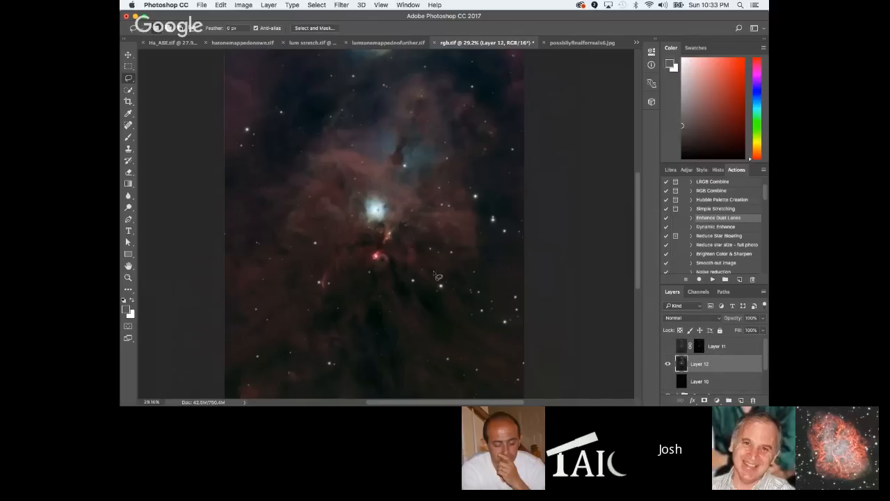
scroll(439, 227, "up", 1)
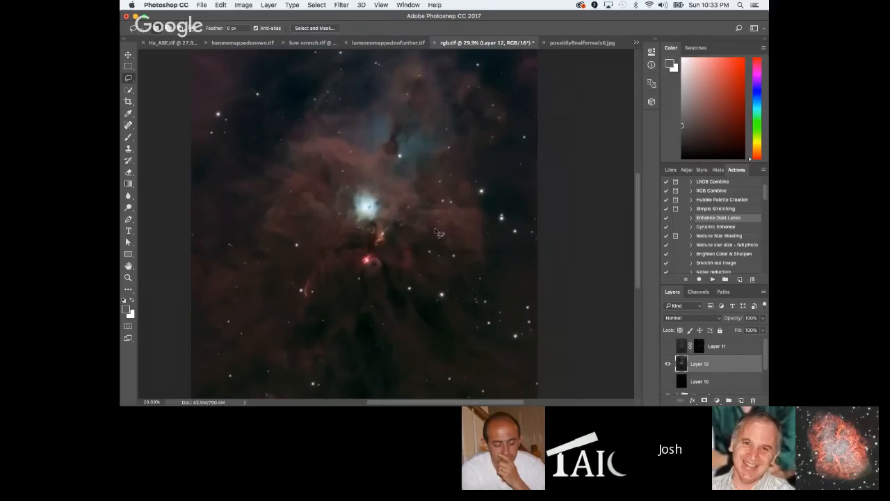
scroll(413, 229, "up", 3)
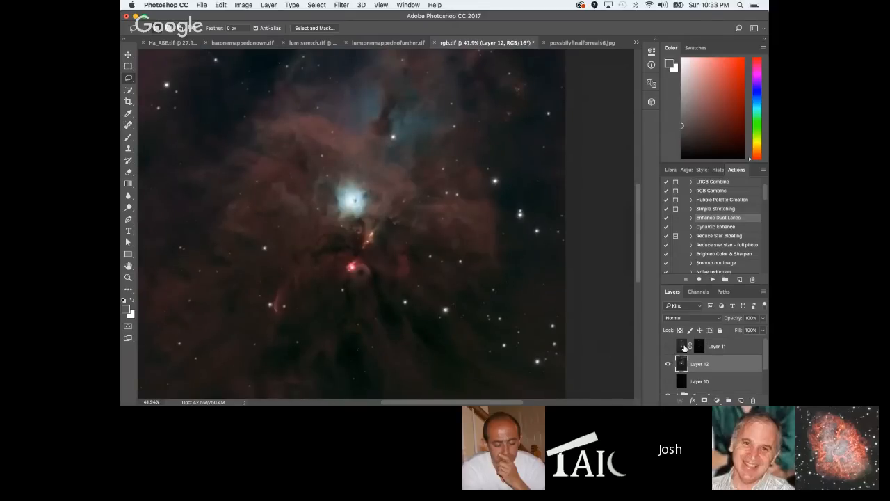
Show Layer 11 again, select its mask, and set the layer's blend mode to Normal.
left_click(683, 347)
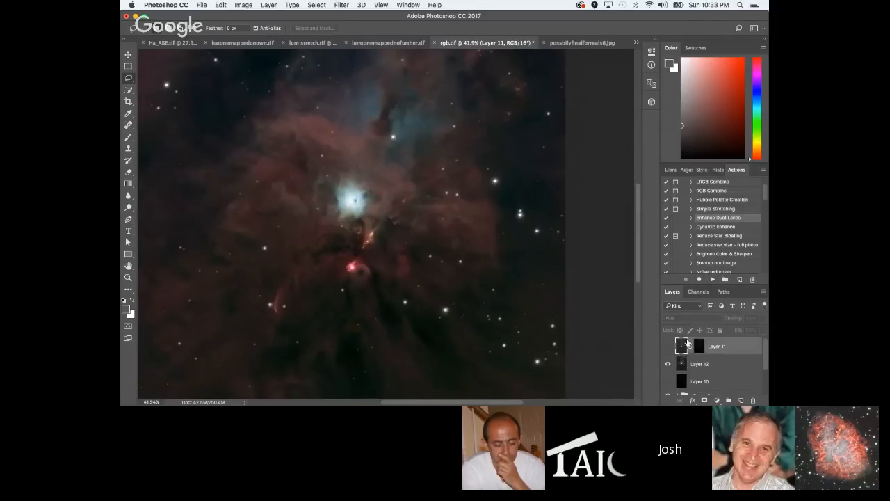
left_click(669, 347)
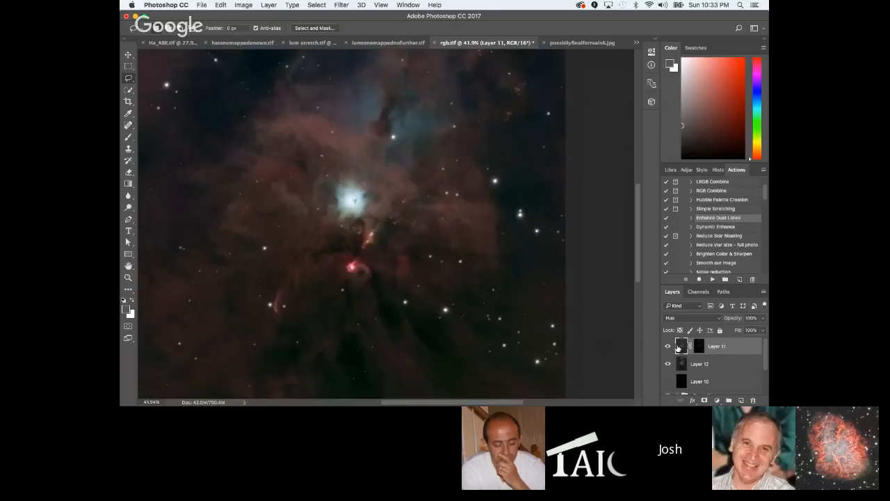
left_click(697, 347)
left_click(692, 318)
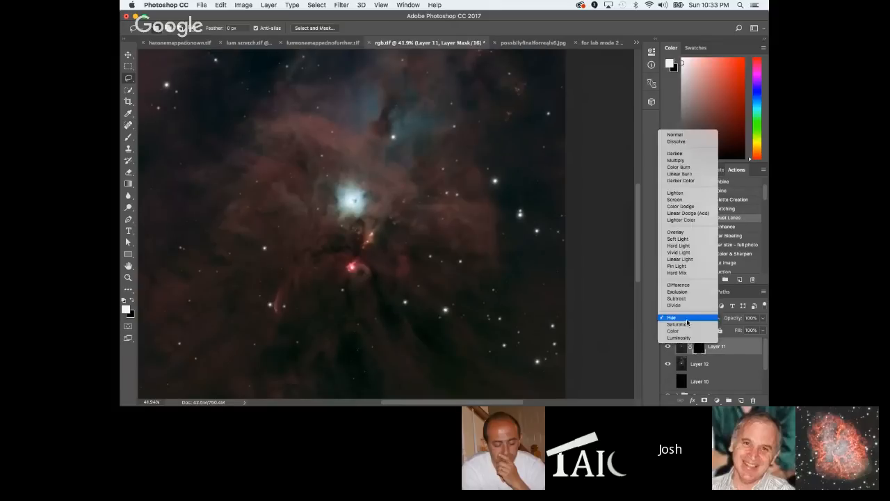
left_click(686, 135)
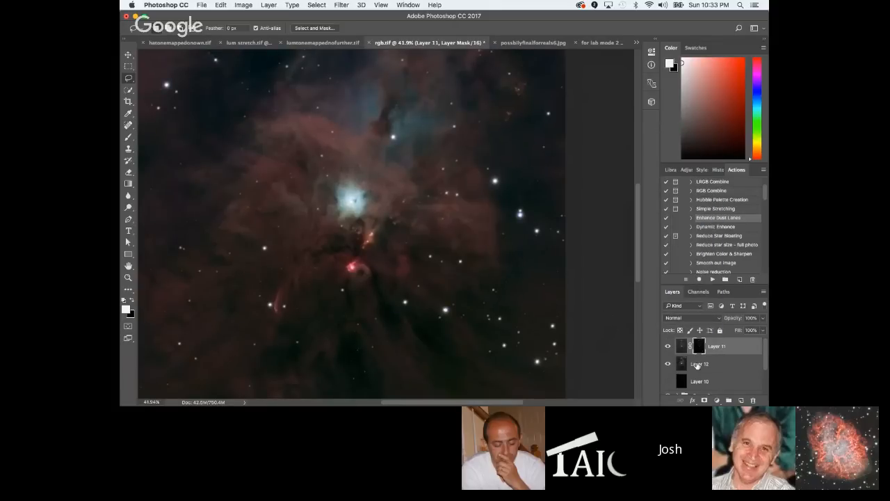
Set the blend mode of the merged Layer 12 to Luminosity.
left_click(697, 366)
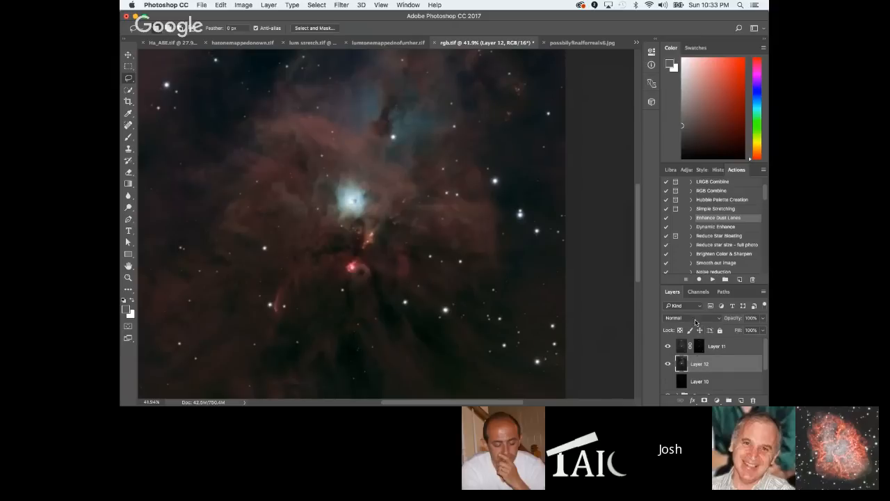
left_click(696, 321)
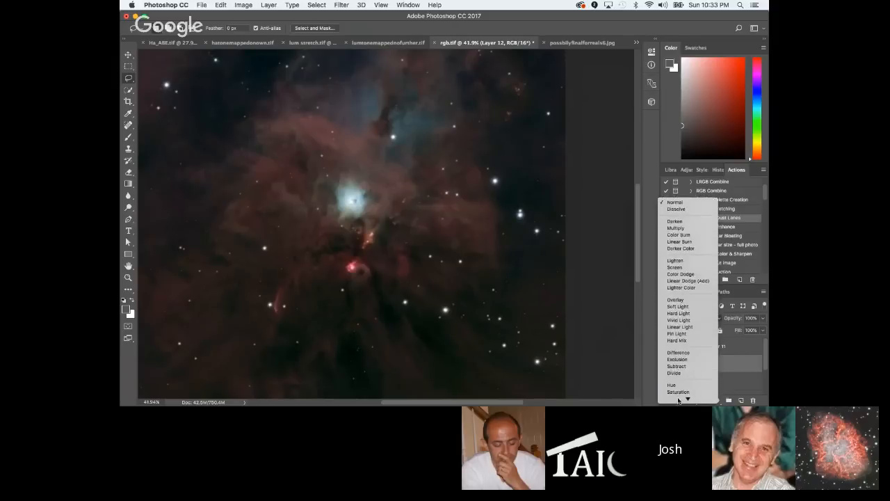
left_click(679, 393)
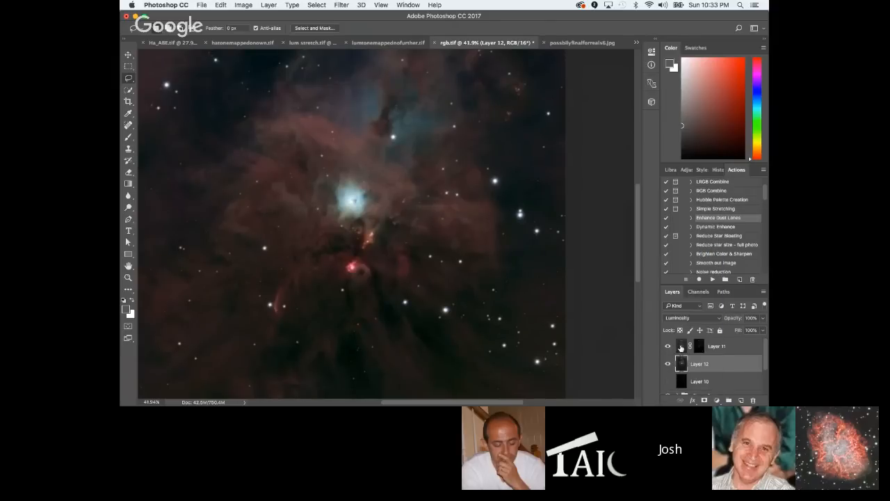
Set Layer 11 to Color blending and check the star colors up close and across the nebula.
left_click(681, 347)
left_click(692, 320)
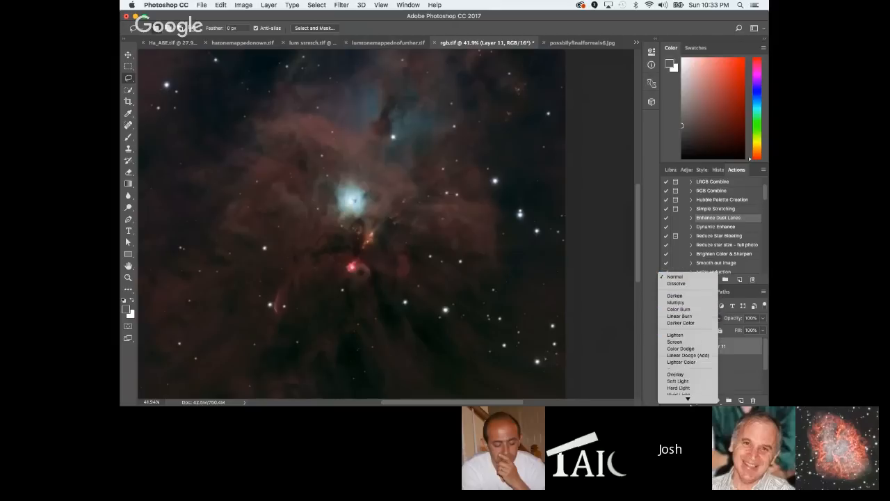
left_click(678, 391)
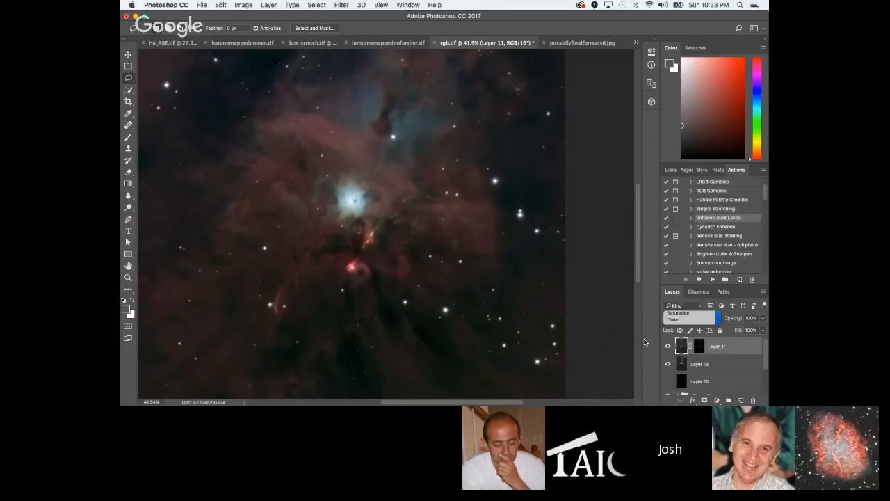
scroll(552, 279, "down", 1)
scroll(552, 280, "down", 2)
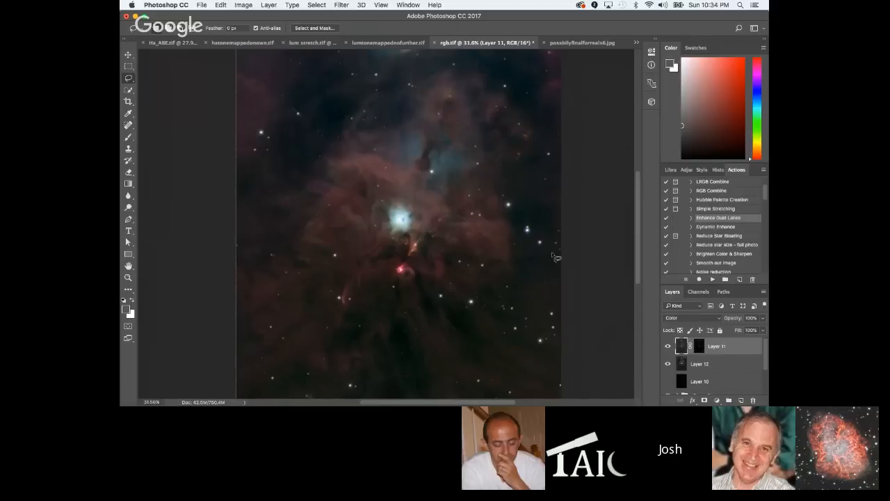
scroll(553, 275, "up", 3)
scroll(543, 290, "down", 1)
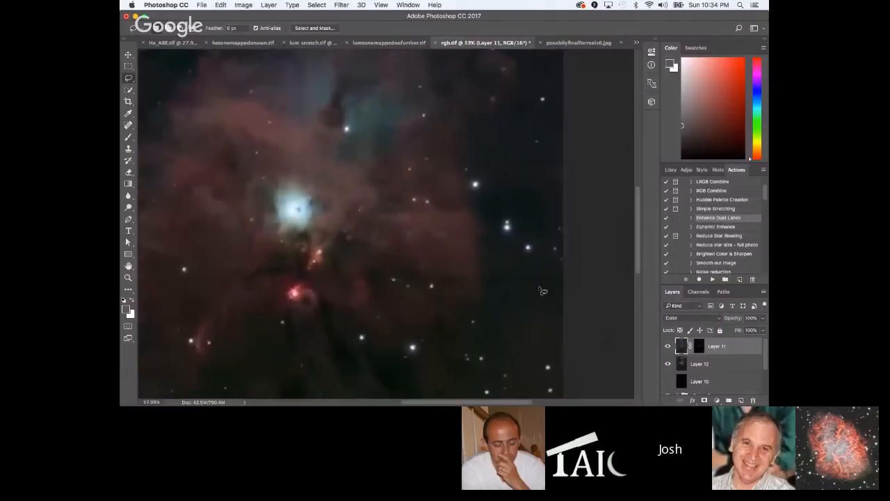
scroll(504, 289, "down", 3)
scroll(300, 259, "up", 3)
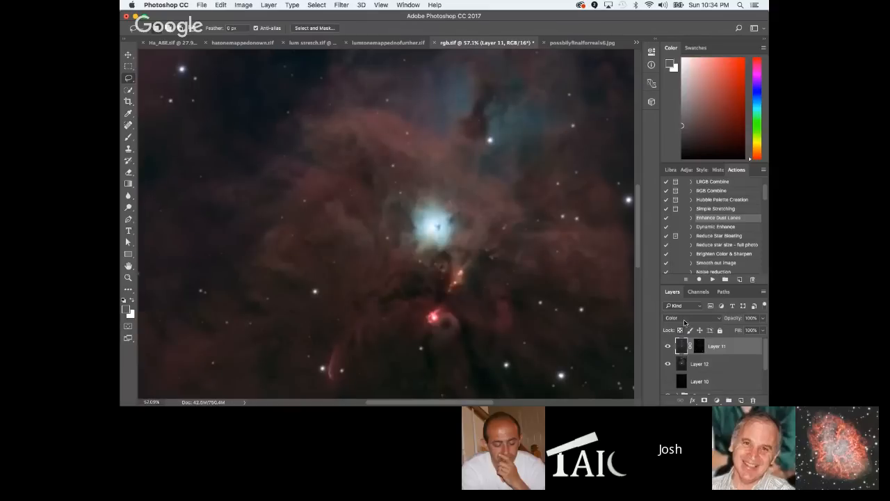
Try Normal blending on Layer 11, check the stars, and switch the layer to Screen.
left_click(685, 321)
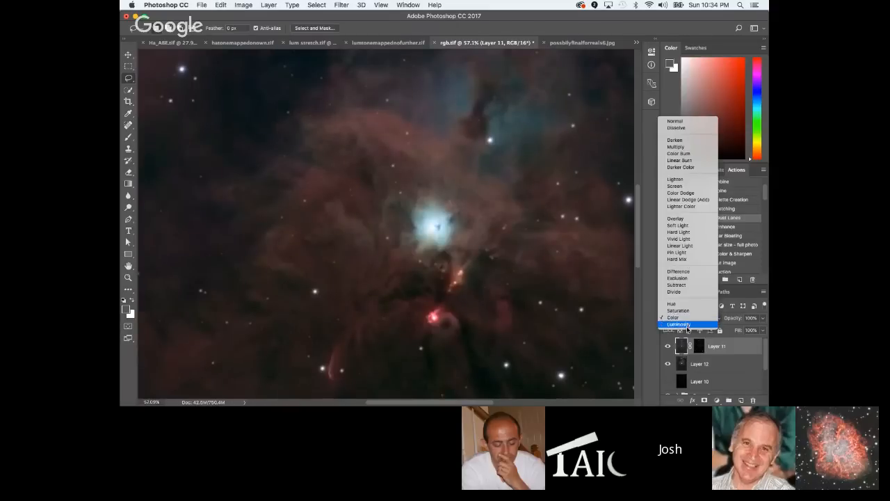
left_click(679, 120)
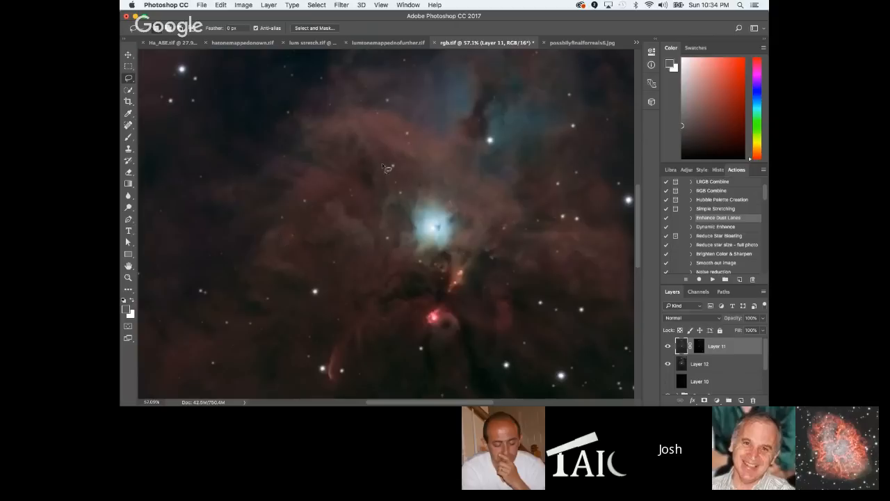
scroll(385, 170, "down", 3)
left_click(684, 321)
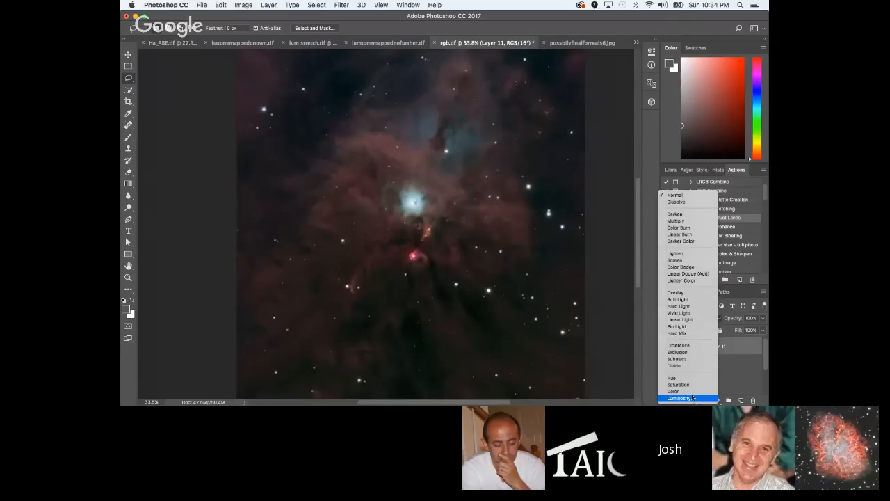
left_click(696, 260)
Duplicate the screened Layer 11 twice with its mask and check the brightness of the stars.
key("super+j")
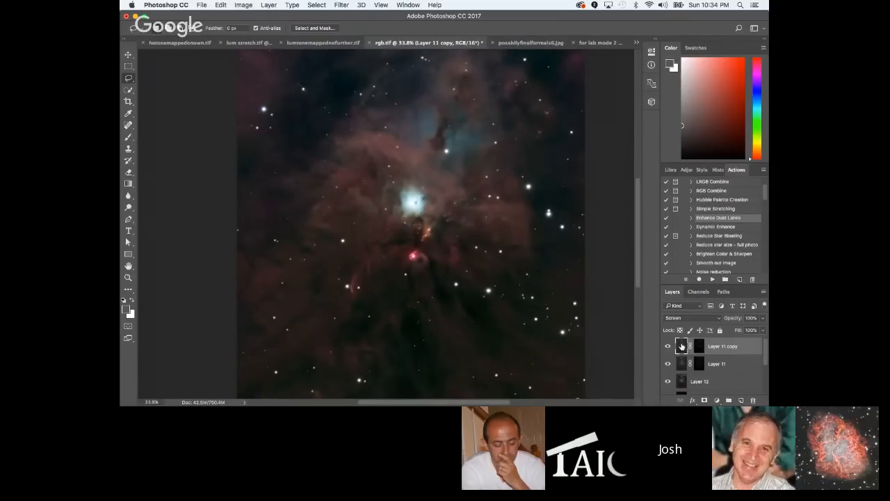
left_click_drag(681, 346, 741, 400)
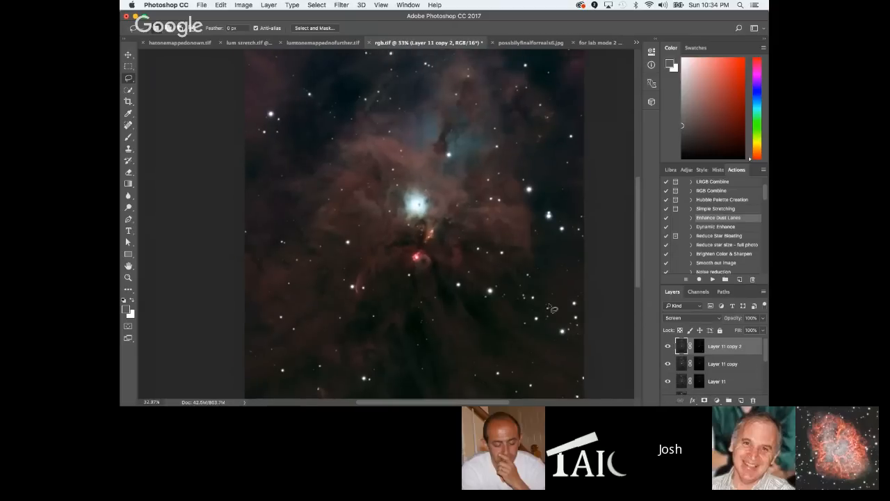
scroll(462, 286, "down", 3)
scroll(382, 226, "up", 3)
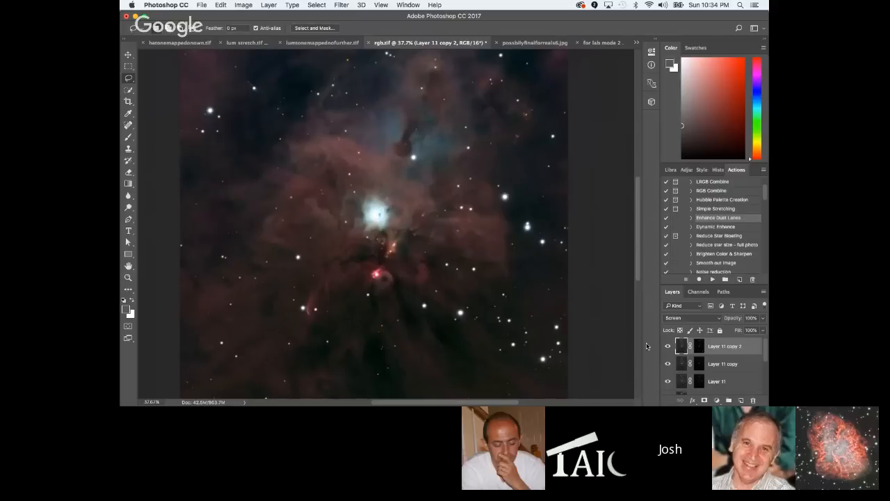
scroll(729, 367, "down", 1)
scroll(731, 372, "up", 1)
scroll(732, 375, "down", 1)
Group Layer 11 with its two copies and expand the new group.
left_click(728, 365, "shift")
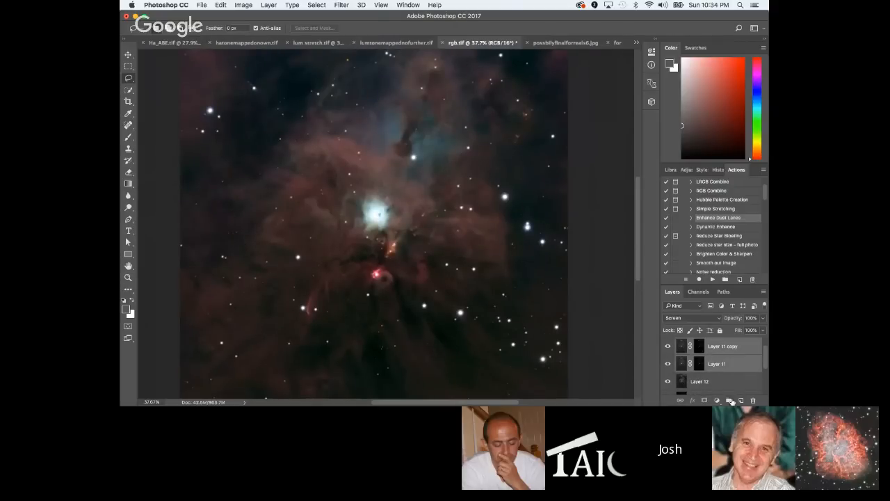
left_click(729, 401)
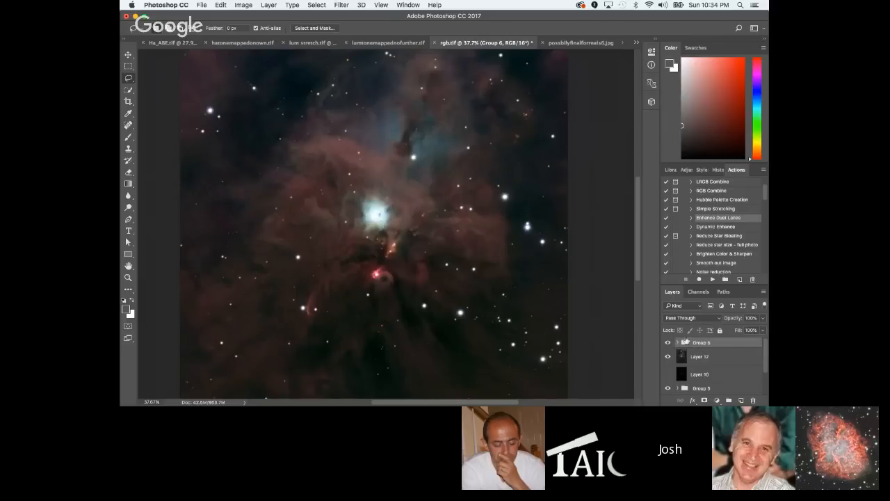
left_click(678, 343)
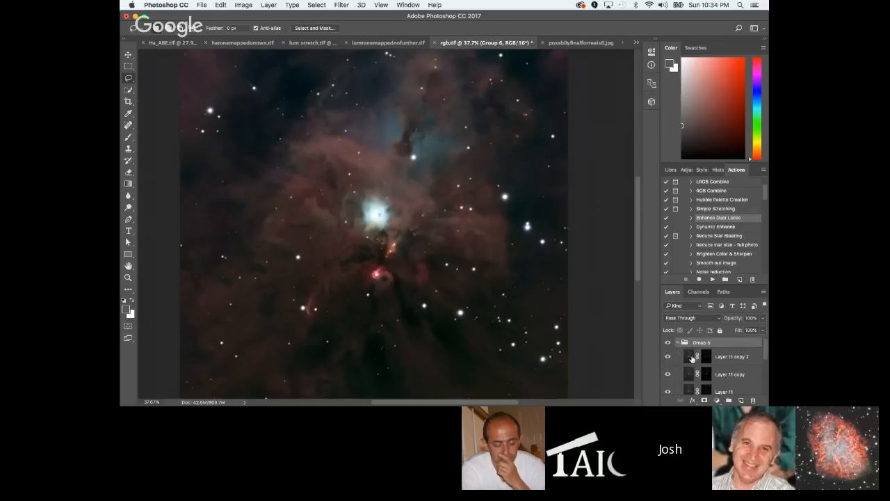
Set Layer 11 copy 2, Layer 11 copy and Layer 11 in the group to Normal blending.
left_click(691, 357)
left_click(680, 318)
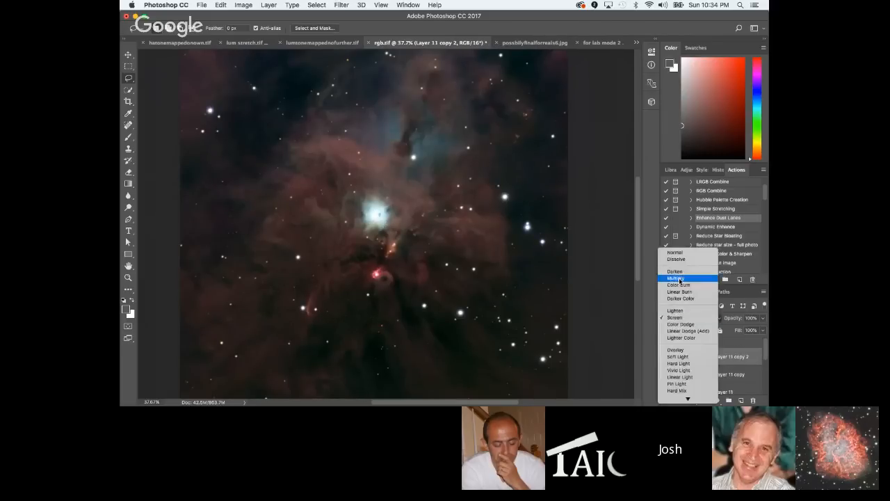
left_click(676, 253)
left_click(688, 374)
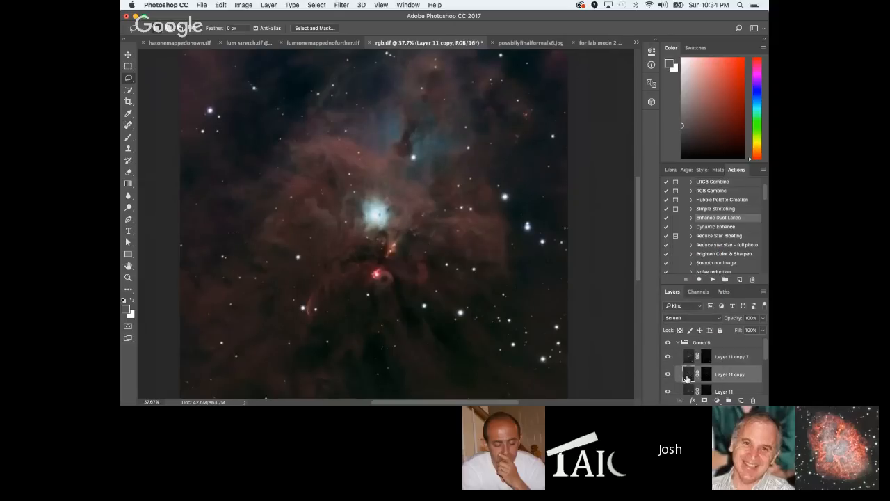
left_click(702, 319)
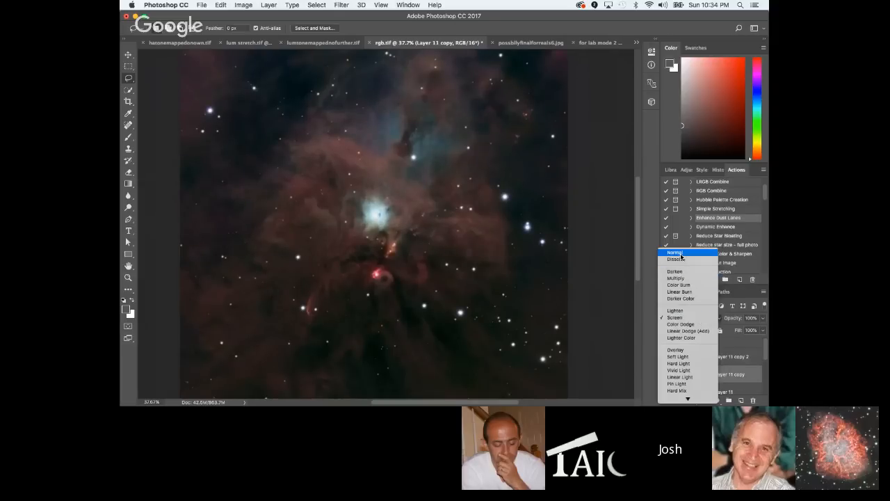
left_click(691, 390)
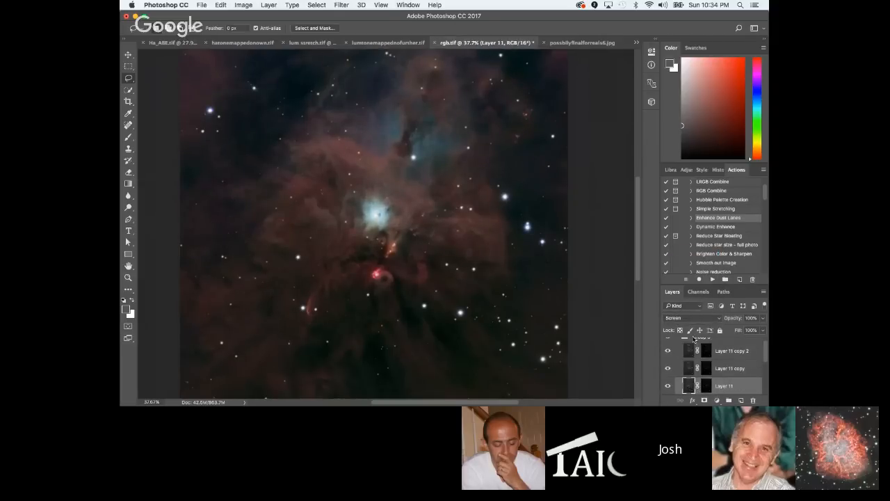
left_click(693, 318)
left_click(688, 257)
scroll(378, 332, "up", 1)
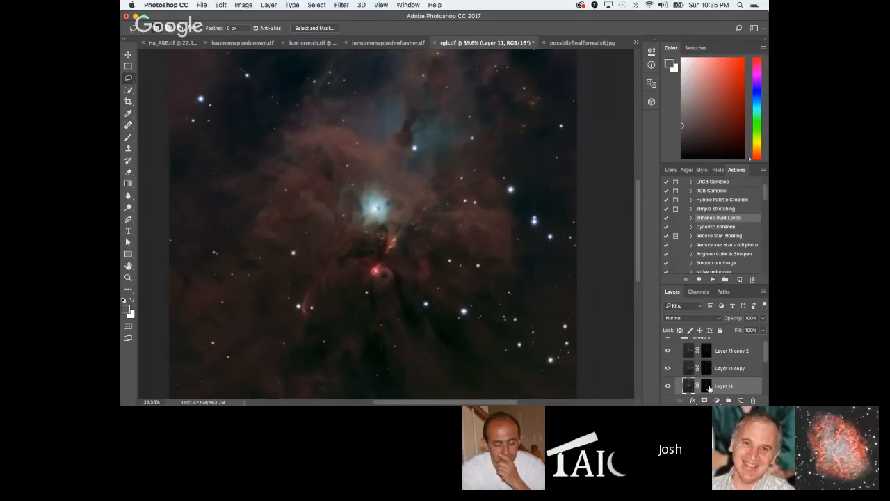
Display Layer 11's mask on its own and shrink its stars with a small-radius Minimum filter preserving Roundness.
left_click(706, 386, "alt")
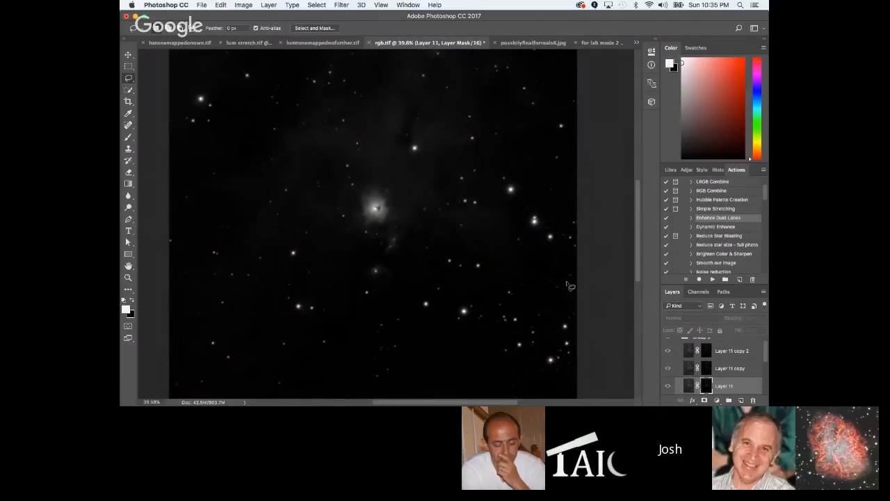
left_click(330, 3)
mouse_move(342, 5)
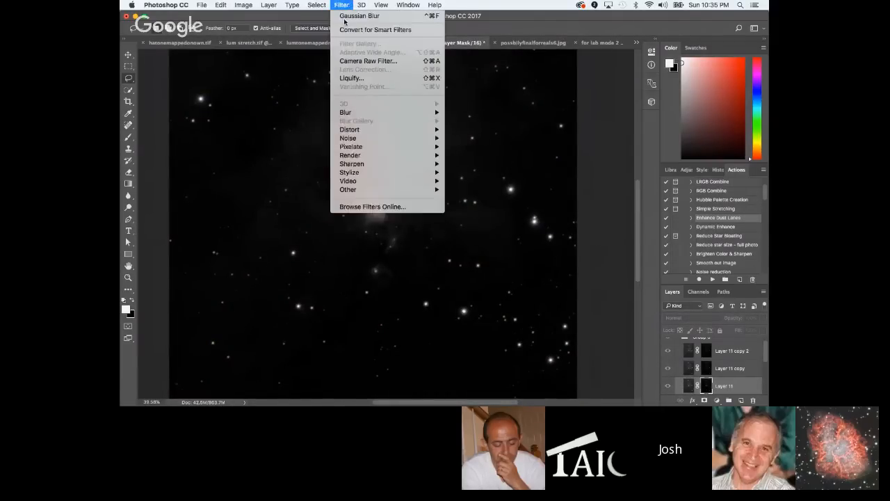
mouse_move(373, 164)
mouse_move(396, 190)
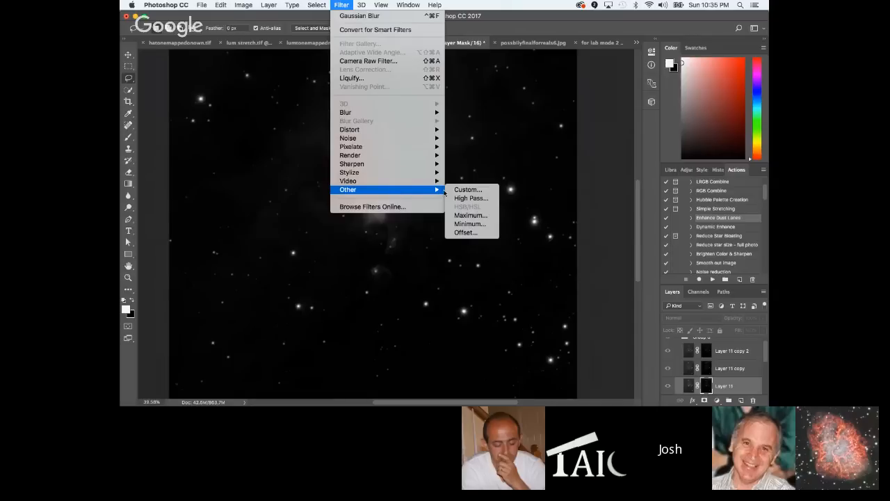
left_click(471, 224)
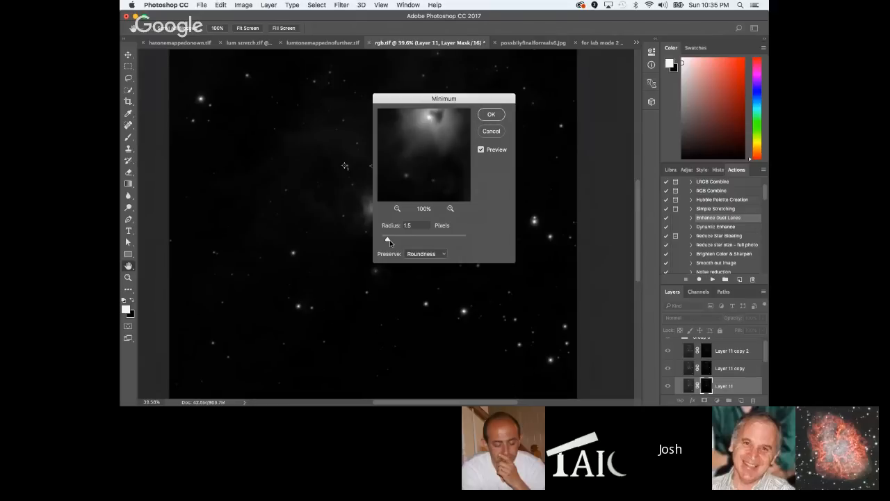
left_click_drag(389, 241, 393, 241)
left_click(489, 115)
Delete Layer 11 copy and Layer 11 copy 2 from the group, and check the remaining stars up close.
left_click(726, 368)
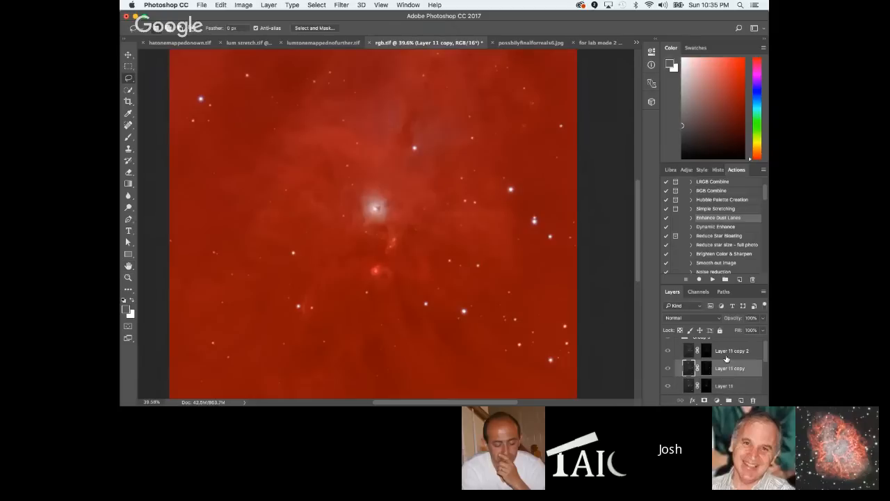
left_click(726, 354, "shift")
right_click(725, 355)
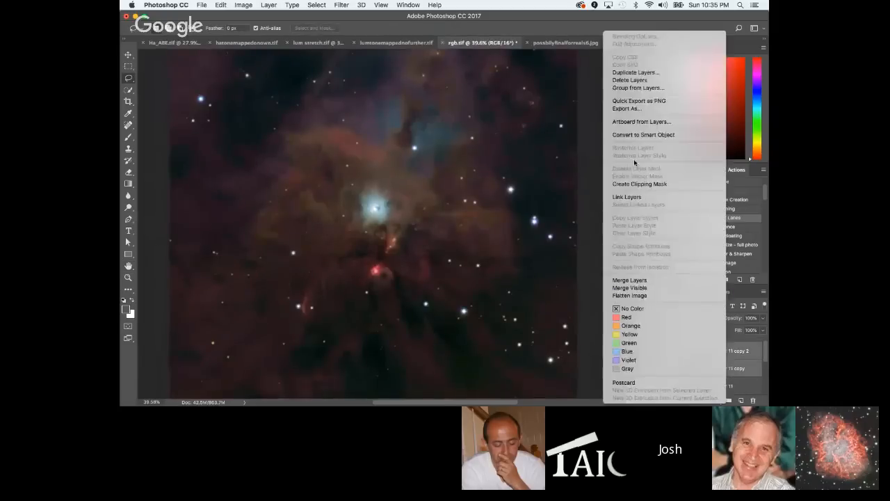
left_click(642, 83)
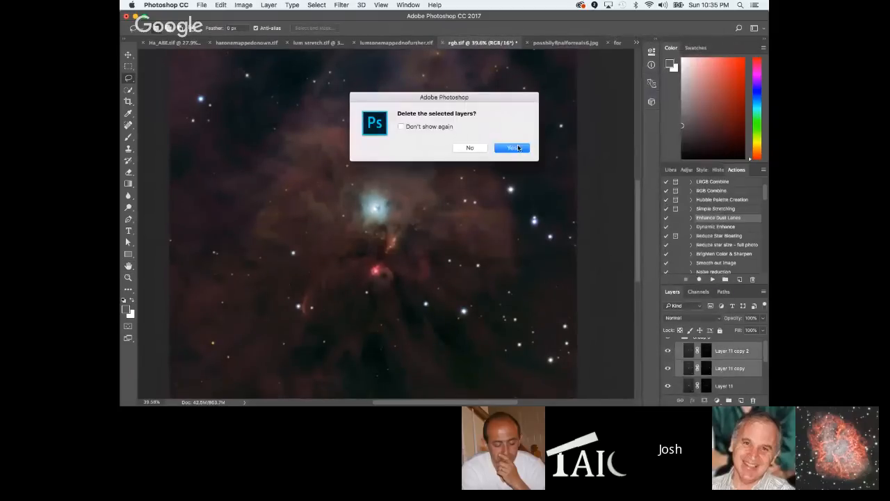
left_click(513, 147)
scroll(511, 297, "up", 2)
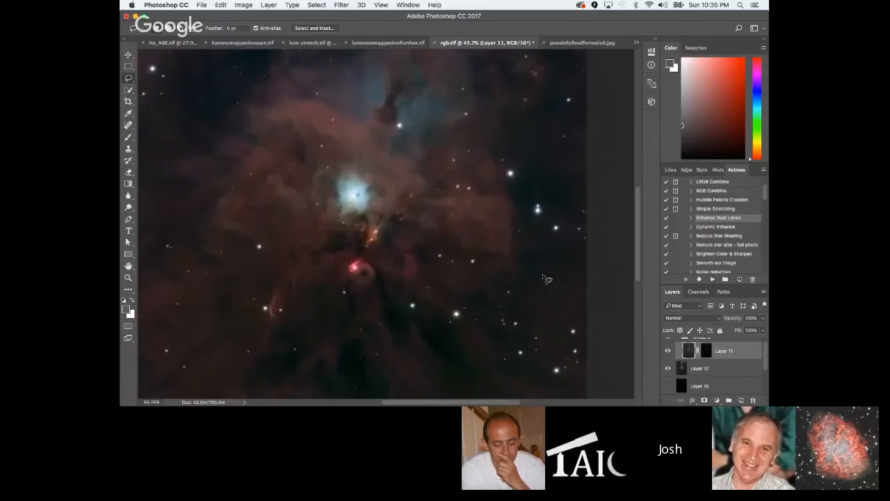
scroll(553, 282, "up", 1)
scroll(713, 360, "up", 1)
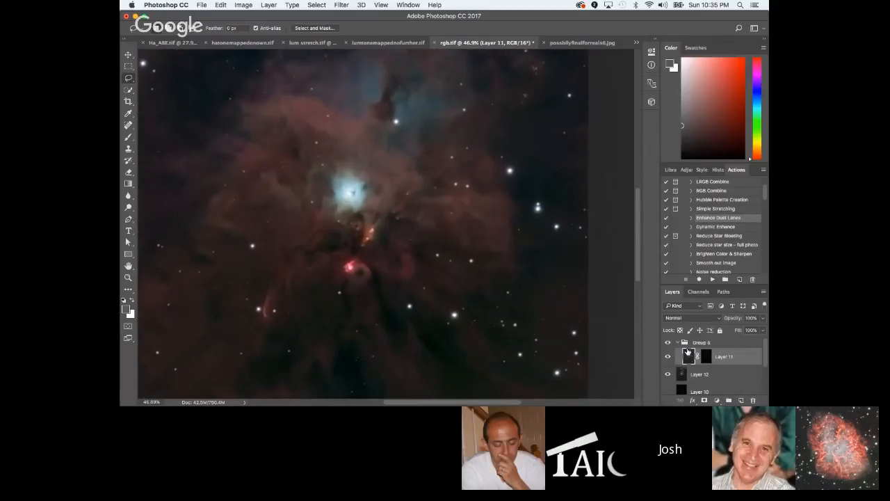
Select Group 6, check the blended stars across the nebula, and collapse the group.
left_click(675, 343)
scroll(413, 243, "down", 4)
scroll(451, 269, "up", 2)
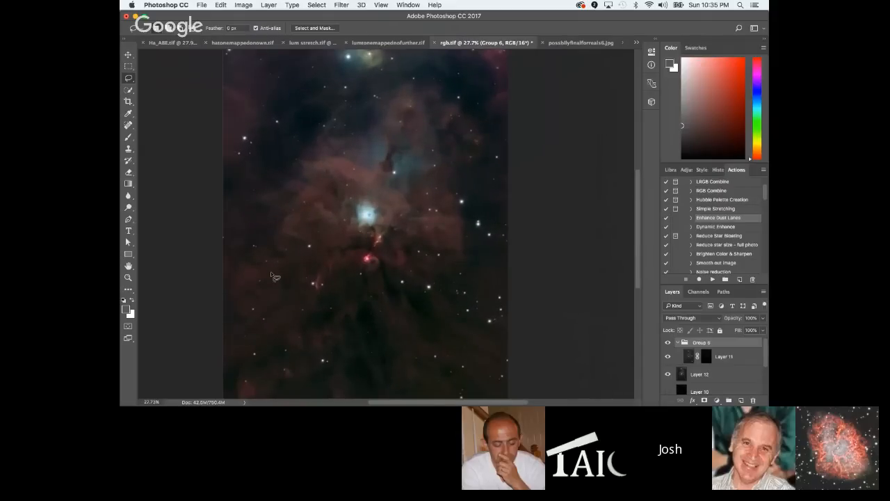
scroll(285, 275, "up", 1)
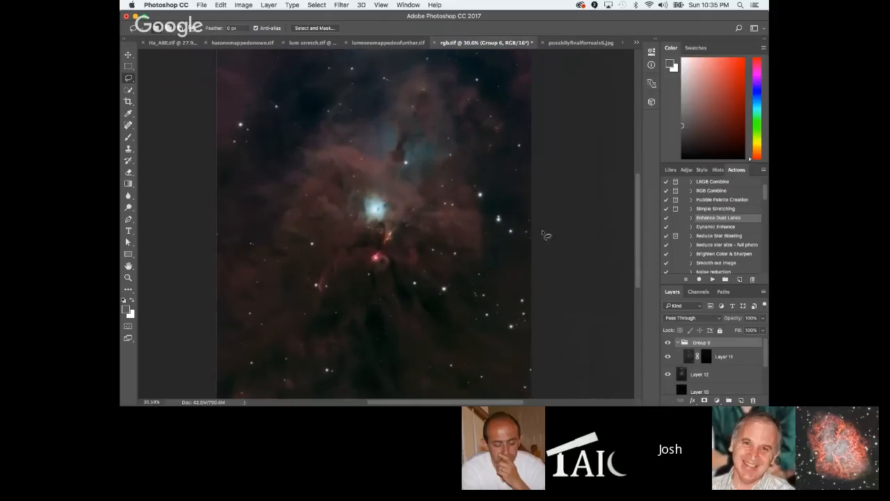
left_click(679, 343)
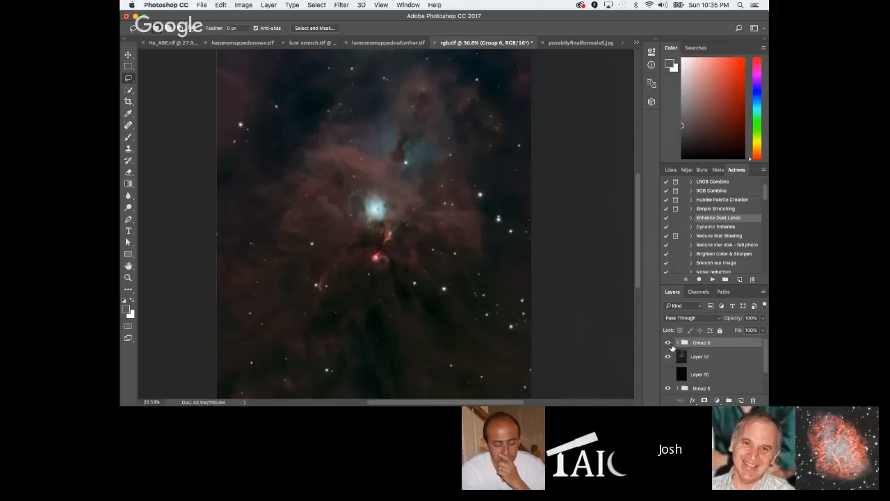
Hide Group 6, Layer 12 and Group 5 to compare the blend with the underlying color image.
left_click(668, 343)
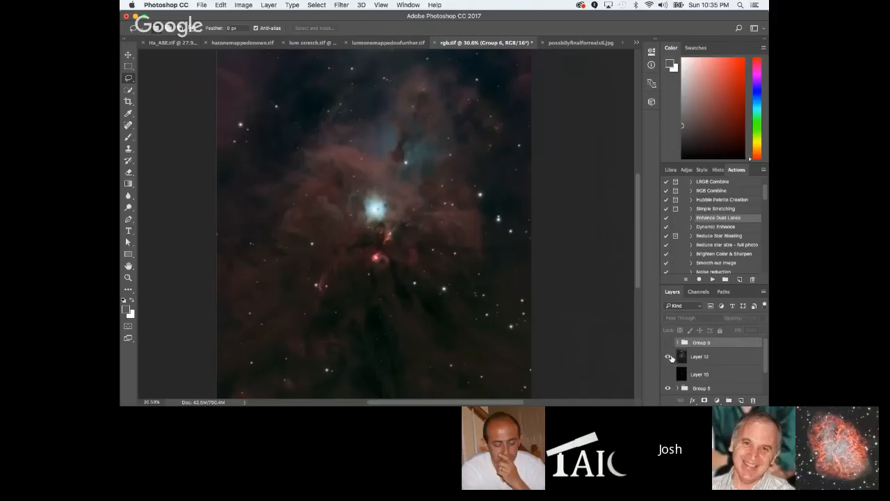
left_click(667, 343)
left_click(668, 342)
left_click(669, 356)
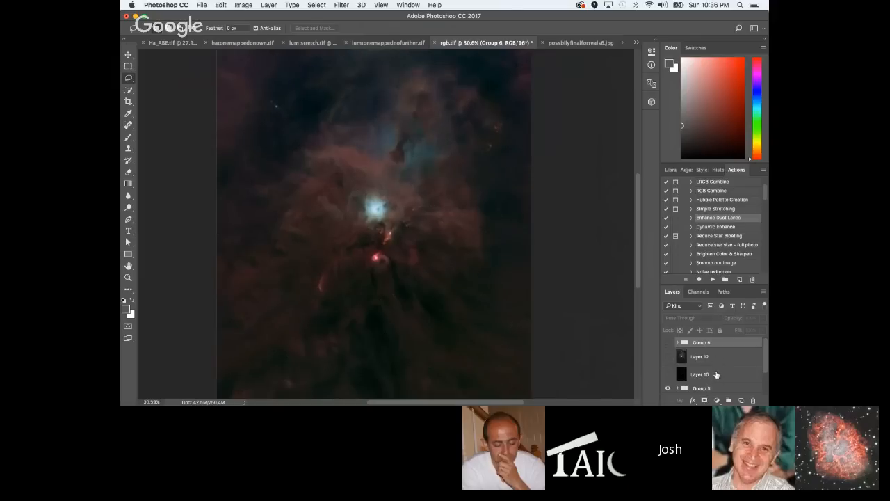
scroll(720, 372, "down", 2)
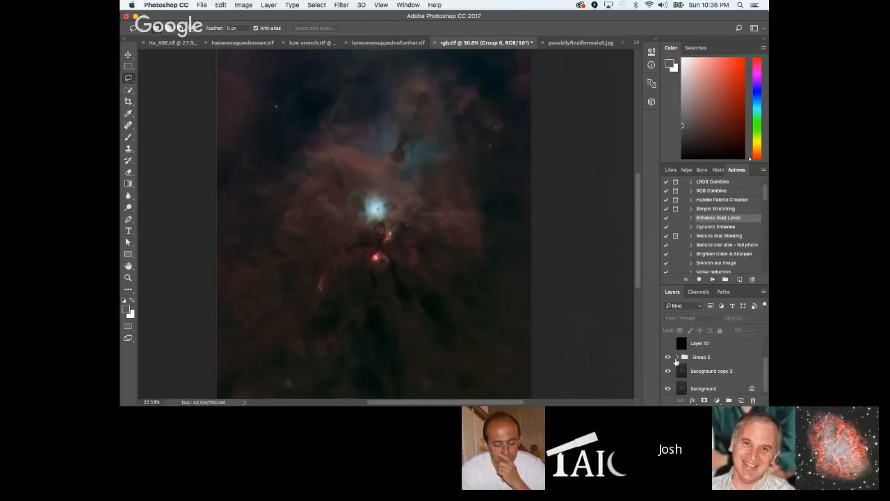
left_click(669, 358)
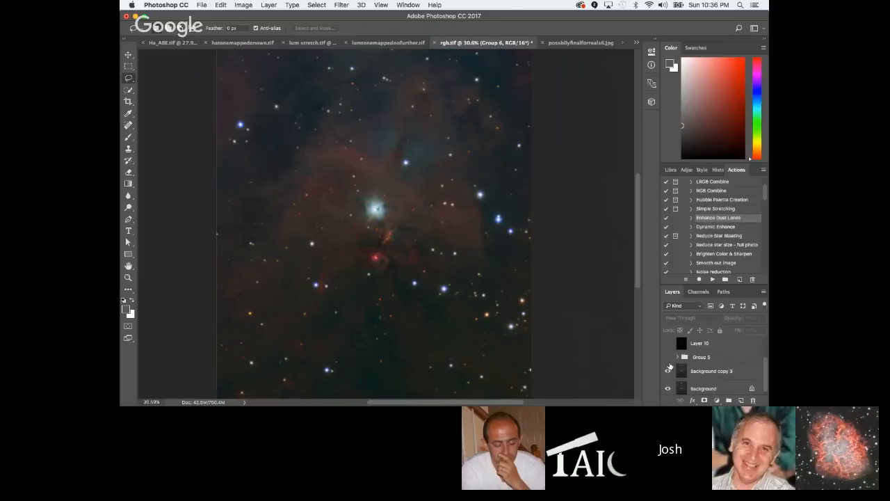
scroll(530, 258, "down", 5)
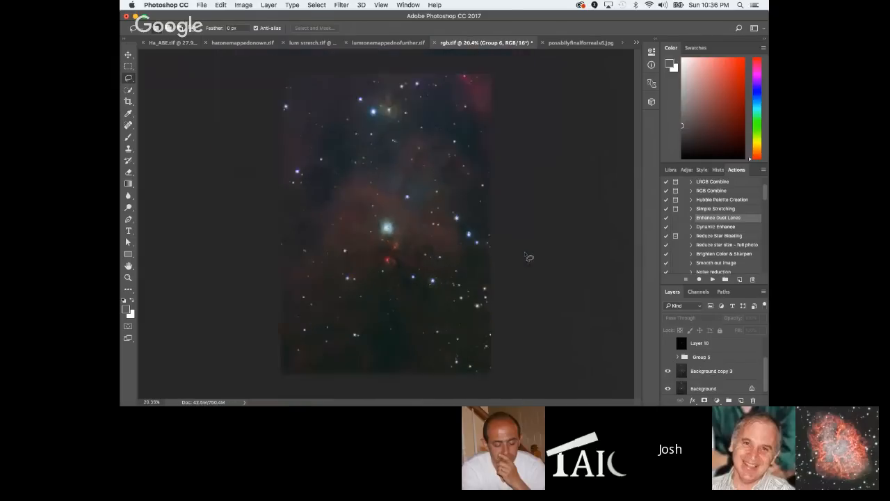
scroll(437, 250, "up", 4)
scroll(414, 236, "up", 1)
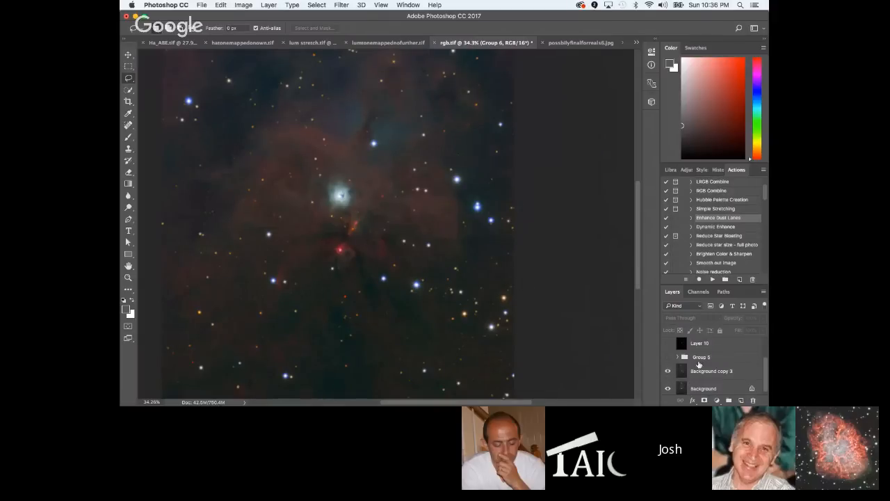
scroll(703, 357, "up", 2)
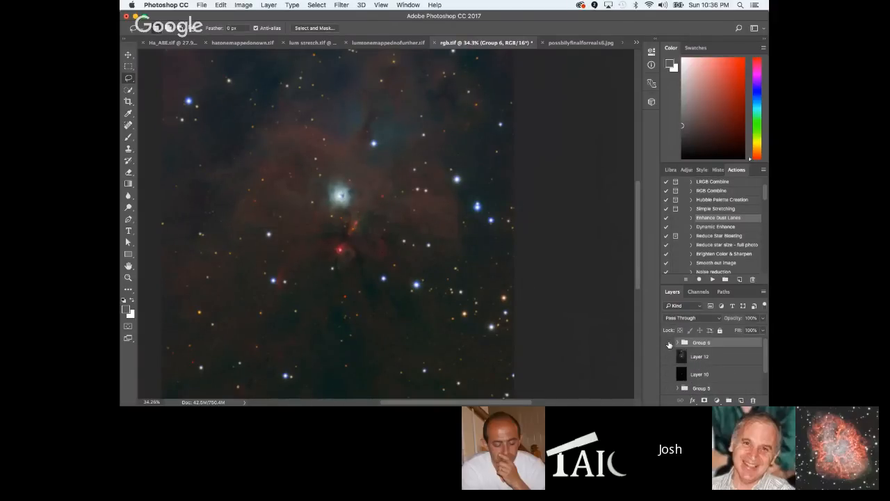
Put Group 6, Layer 12, Layer 10 and Group 5 together into one new group and hide it.
scroll(716, 365, "down", 1)
left_click(715, 367, "shift")
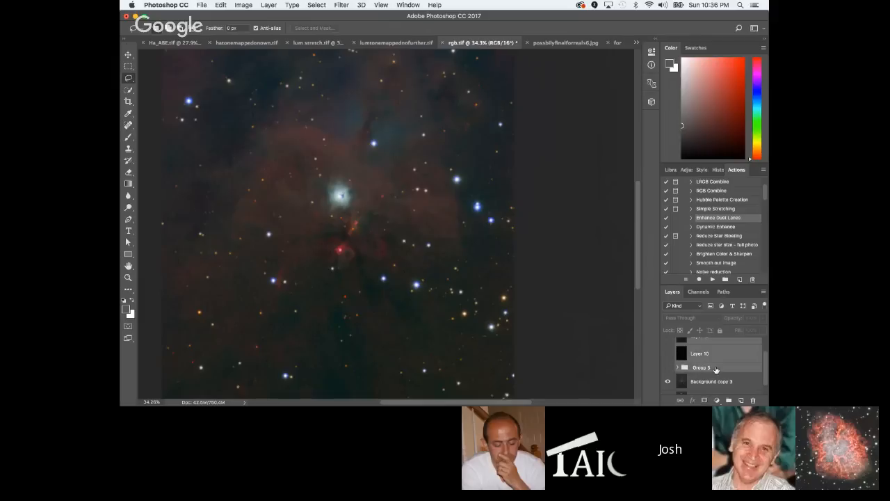
left_click(728, 401)
left_click(668, 343)
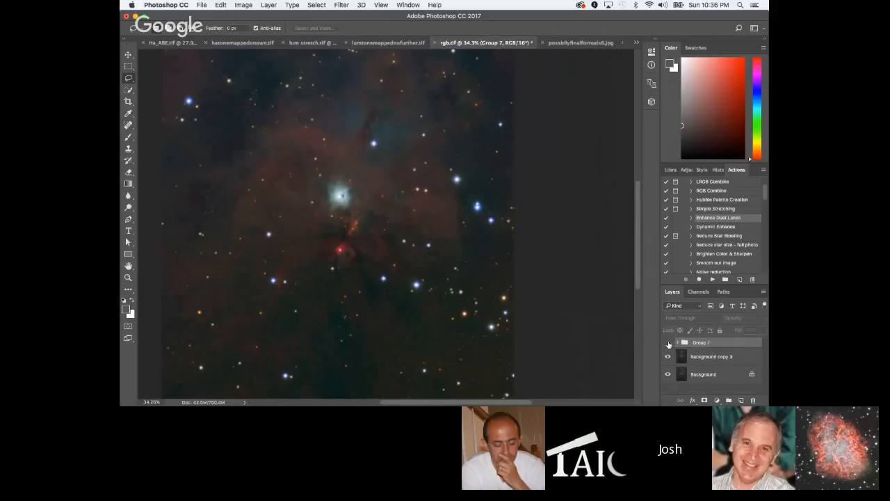
Select Background copy 3, copy the whole visible image merged, and paste it as a new layer above it.
left_click(711, 358)
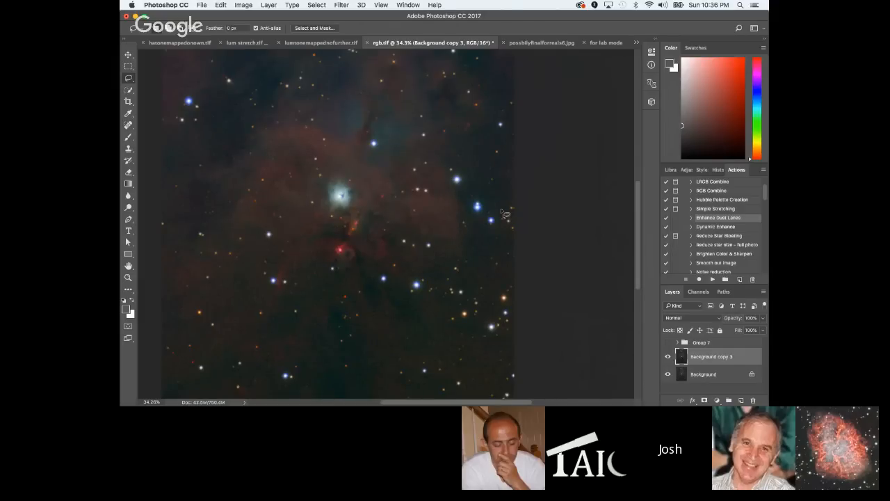
scroll(487, 209, "up", 2)
scroll(489, 226, "down", 4)
scroll(480, 218, "up", 2)
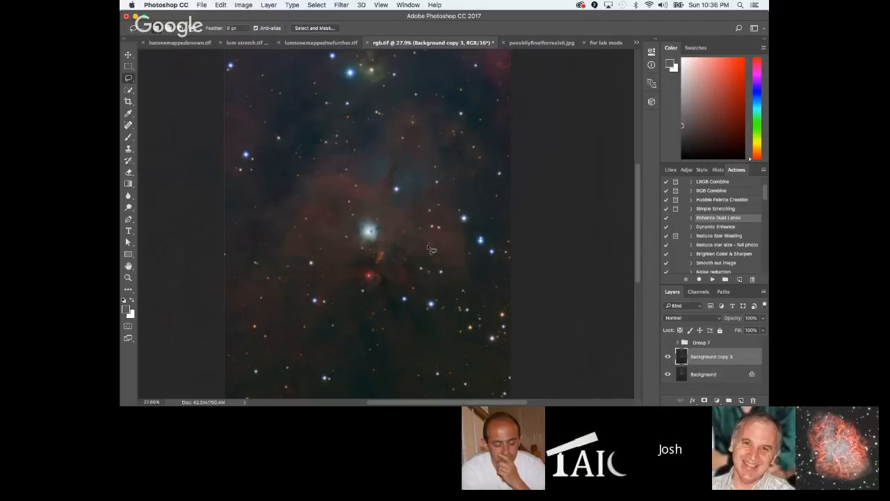
scroll(451, 252, "up", 2)
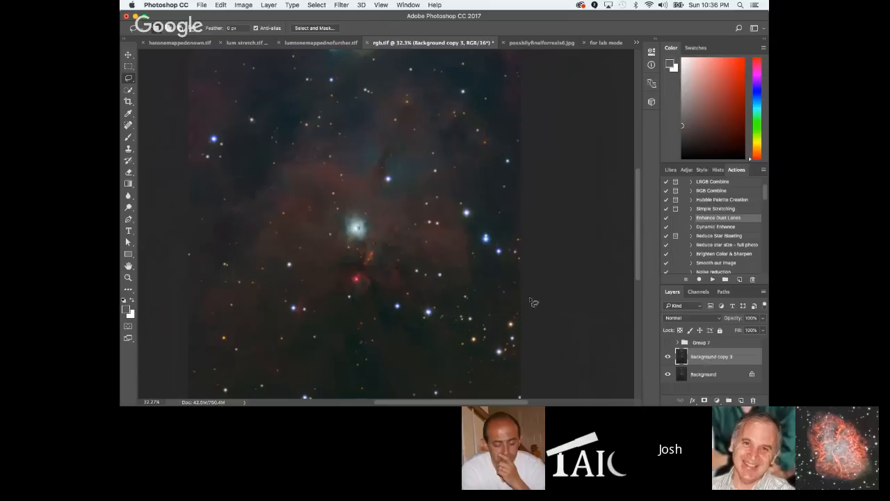
scroll(465, 277, "up", 1)
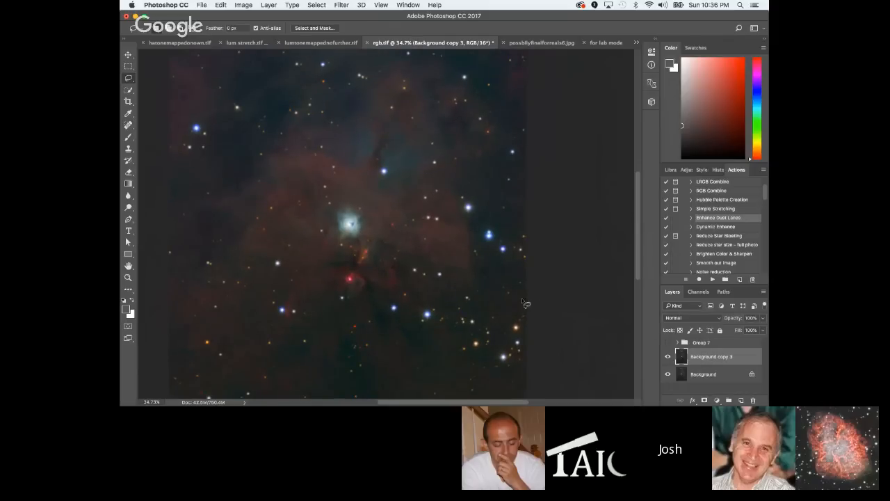
scroll(463, 289, "up", 1)
scroll(463, 284, "down", 3)
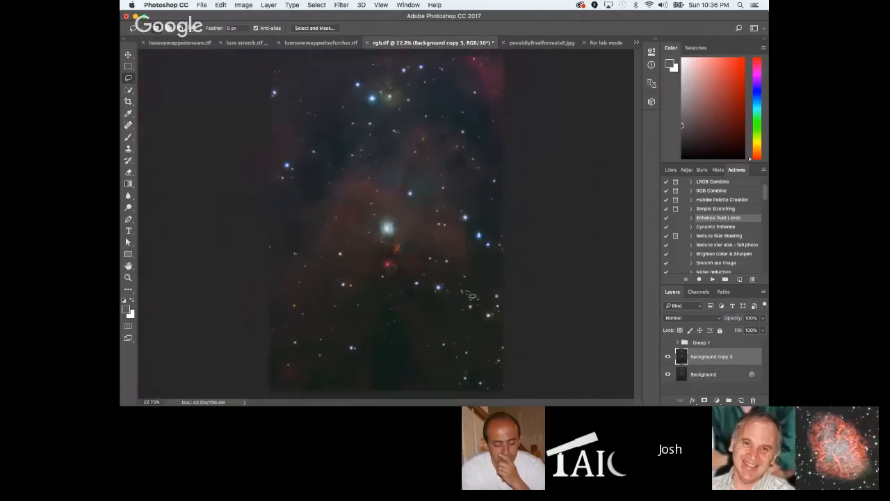
left_click(318, 5)
left_click(324, 15)
left_click(220, 5)
mouse_move(306, 78)
left_click(352, 77)
key("super+v")
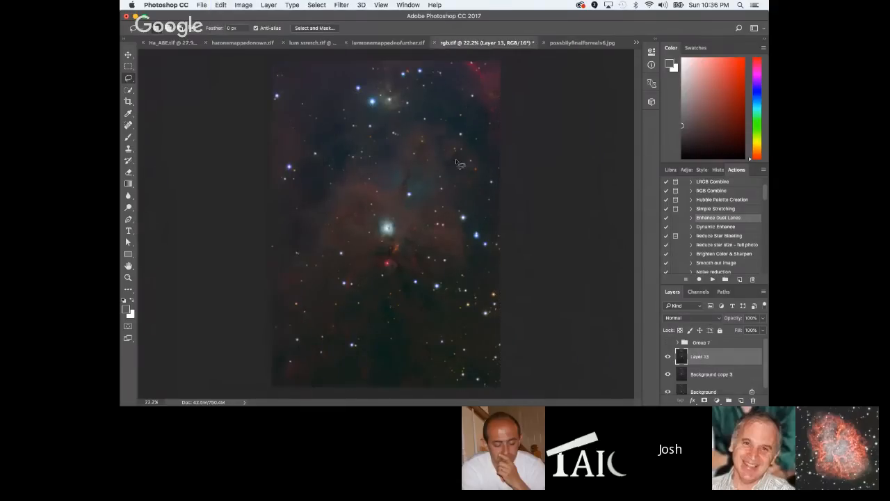
Raise Layer 13's Color Intensity to 159 with Match Color.
left_click(244, 5)
mouse_move(268, 30)
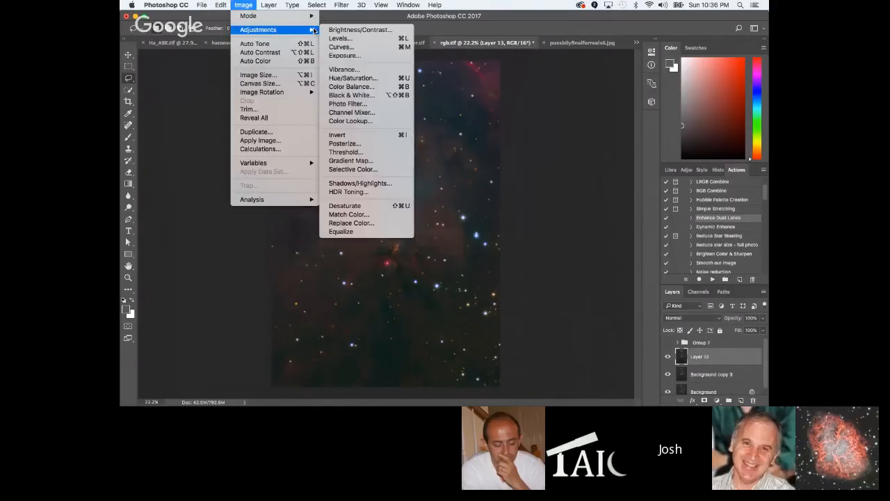
left_click(371, 214)
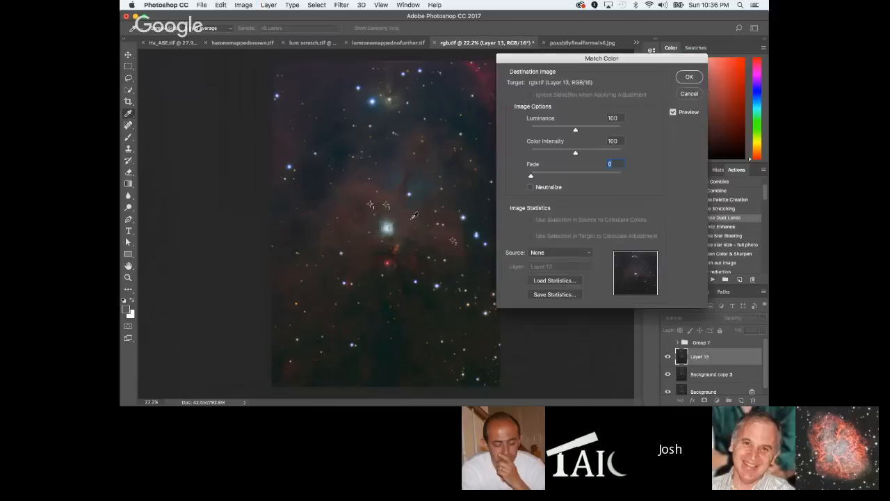
left_click_drag(575, 152, 603, 154)
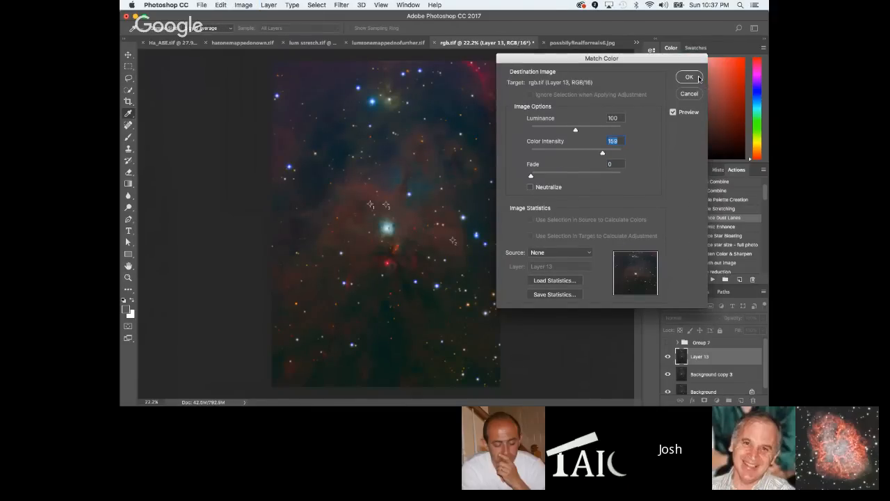
key("Return")
Blur Layer 13 with a Gaussian Blur of 4.9 pixels radius, comparing stronger radii in the preview, and check the result.
left_click(243, 5)
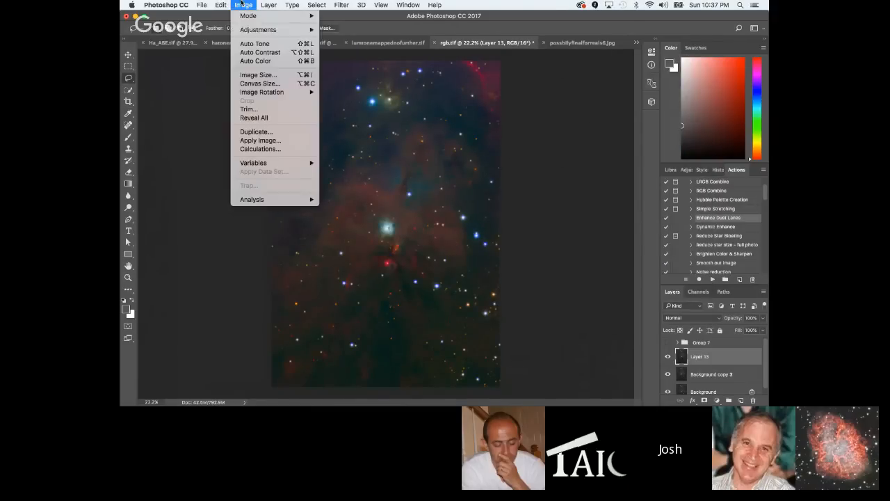
mouse_move(268, 30)
mouse_move(341, 5)
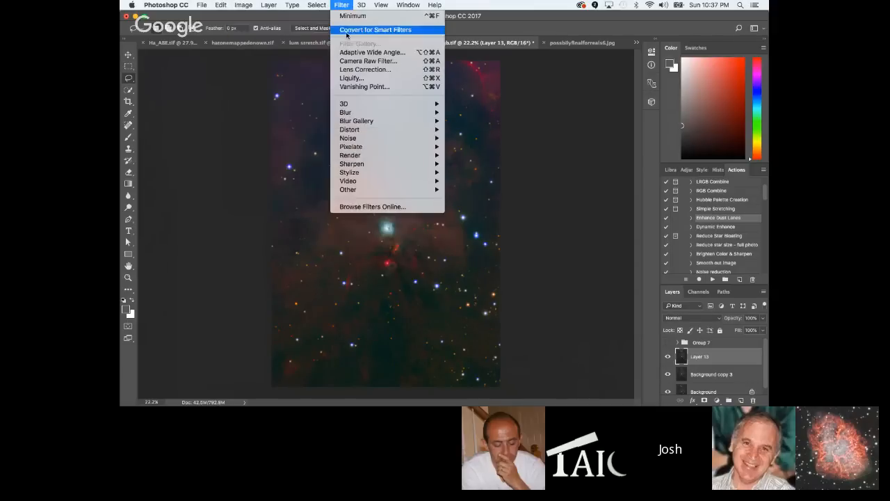
mouse_move(364, 139)
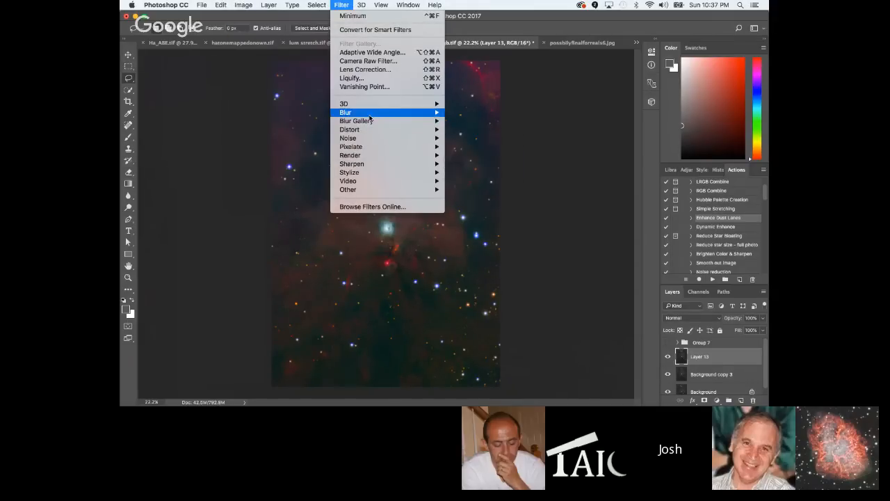
mouse_move(371, 116)
left_click(466, 147)
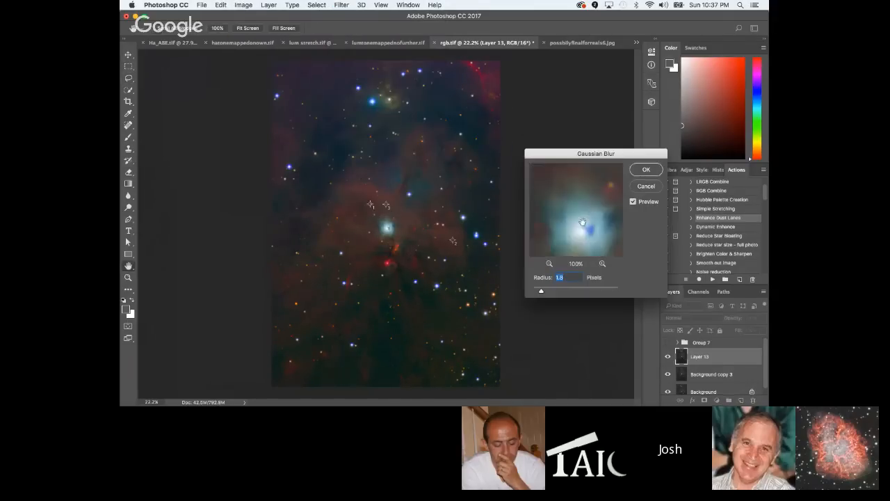
left_click_drag(541, 291, 551, 293)
scroll(366, 168, "up", 5)
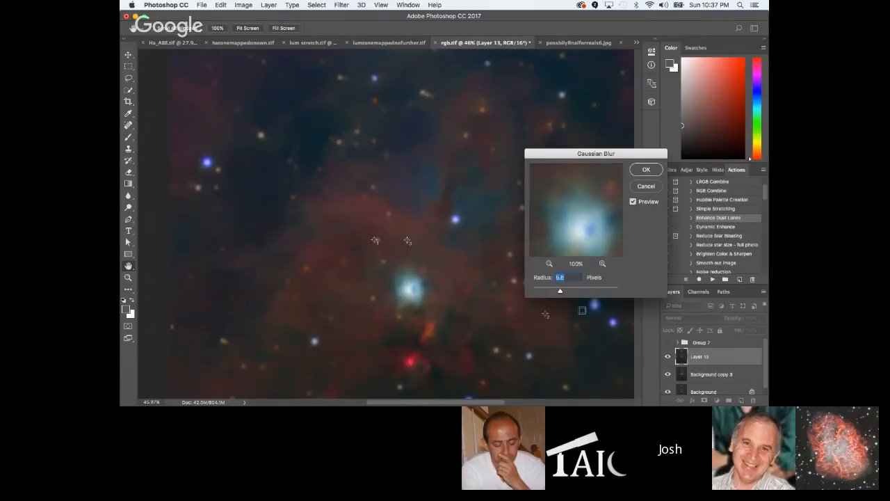
mouse_move(562, 293)
left_mouse_down()
mouse_move(582, 291)
mouse_move(573, 293)
left_mouse_up()
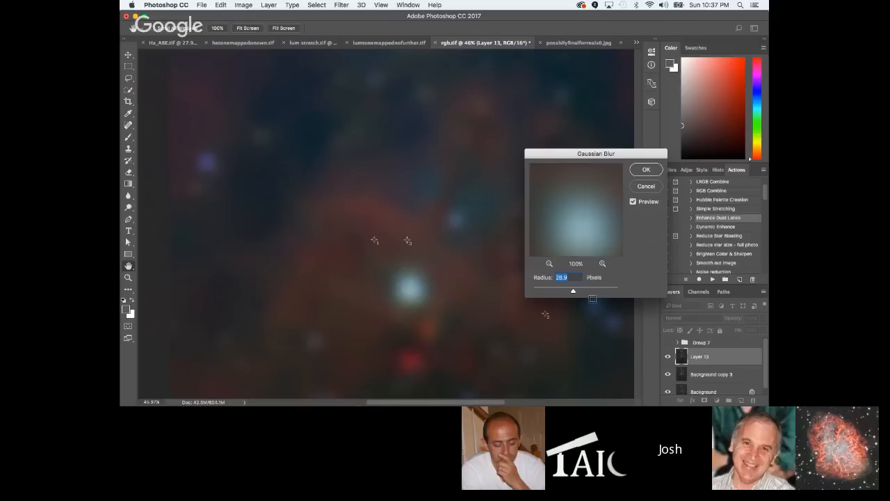
left_click_drag(574, 293, 551, 291)
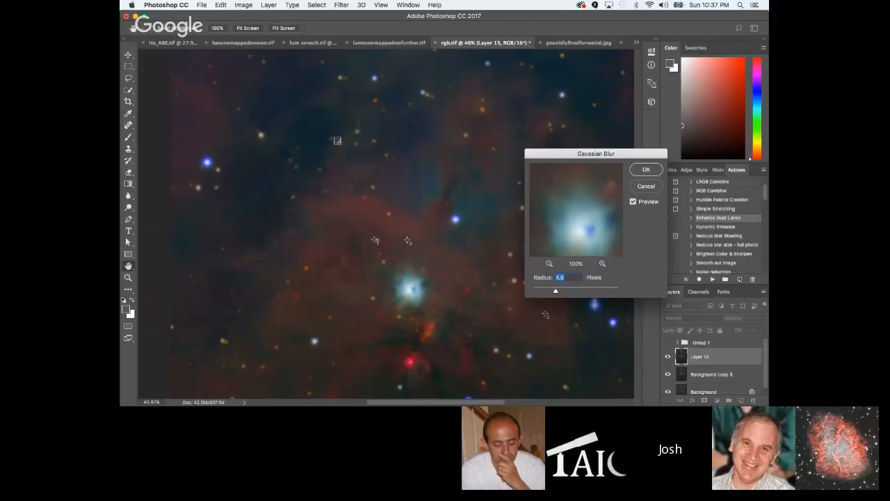
left_click(648, 174)
scroll(459, 269, "down", 10)
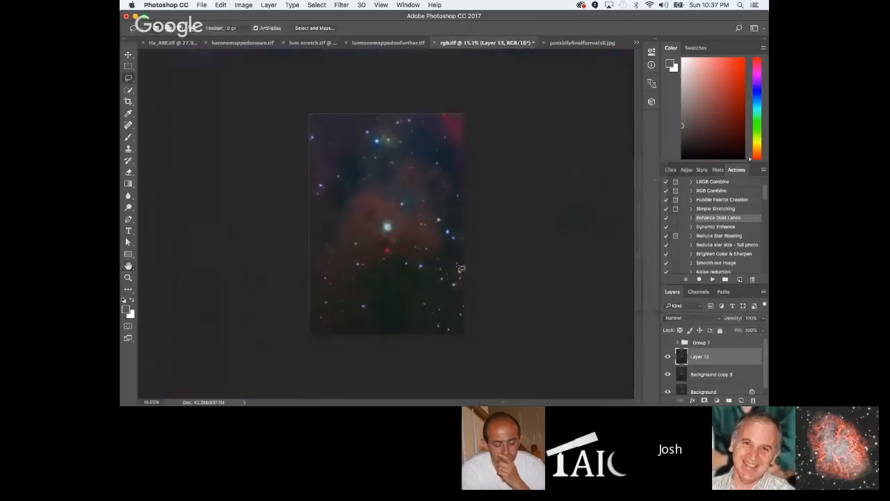
scroll(449, 269, "up", 10)
scroll(439, 337, "down", 3)
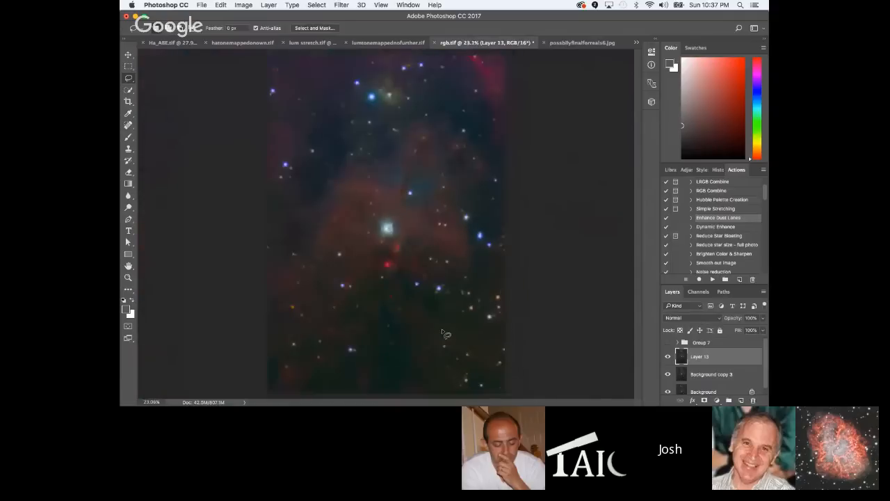
scroll(445, 328, "up", 3)
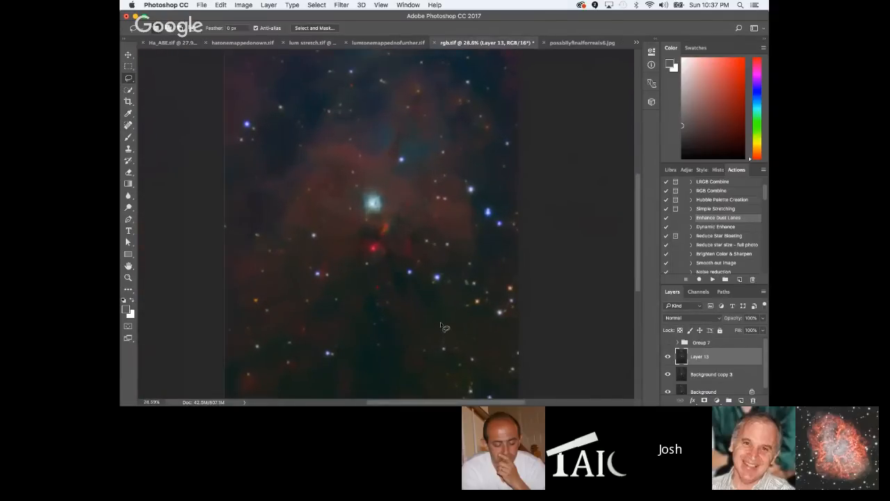
scroll(311, 63, "down", 2)
In lum stretch.tif, hide Background copy and duplicate the Background layer.
left_click(308, 43)
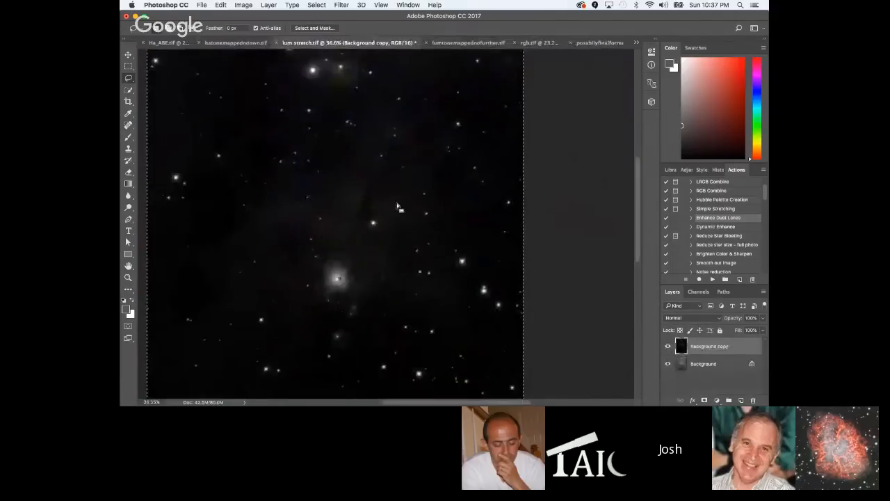
left_click(666, 346)
left_click_drag(703, 364, 740, 401)
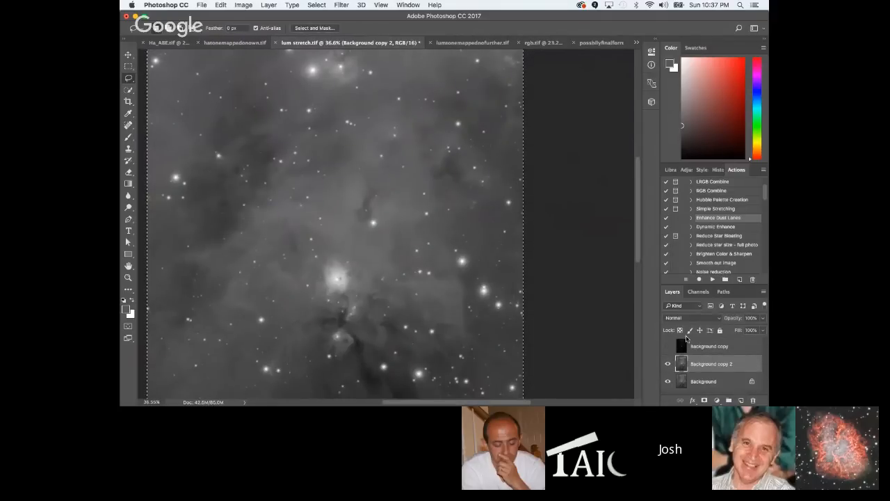
Darken Background copy 2 with Levels, setting the black input to 13 and the midtone to 0.68.
key("ctrl+l")
left_click_drag(138, 162, 141, 162)
left_click_drag(197, 163, 210, 162)
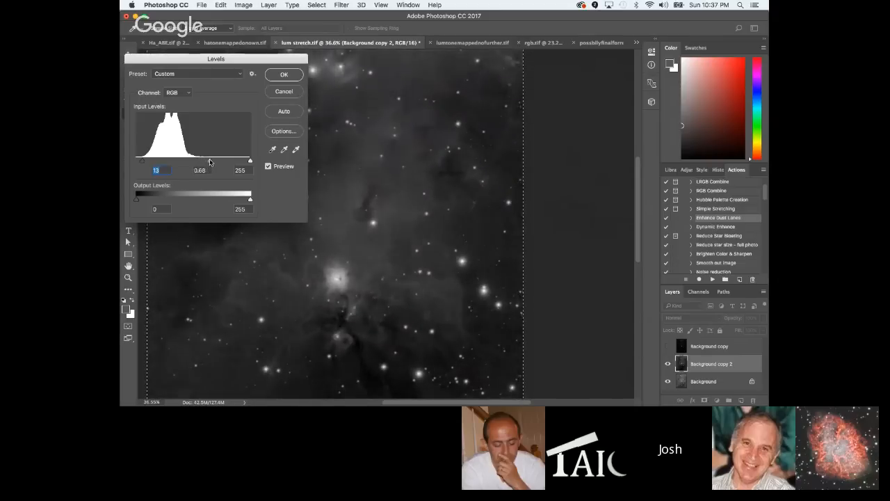
left_click(284, 75)
Select the whole darkened luminosity image and copy it merged.
left_click(317, 5)
left_click(317, 5)
left_click(220, 4)
mouse_move(306, 78)
left_click(350, 78)
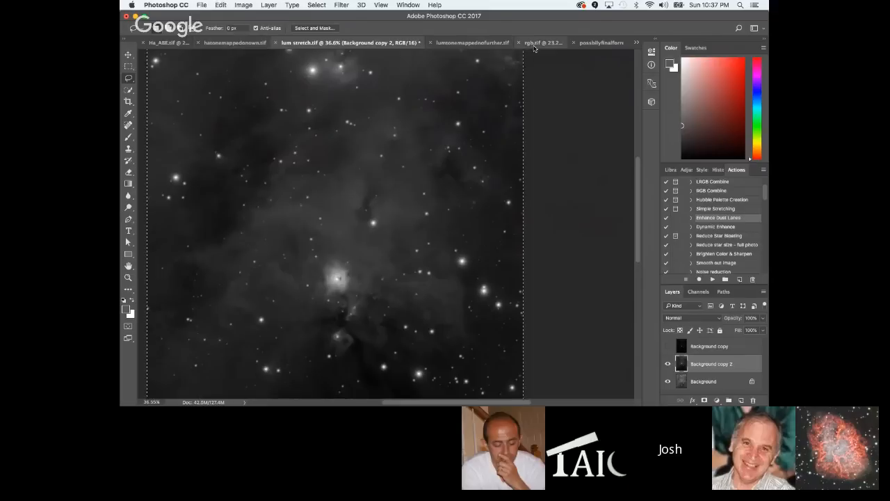
Paste the copied luminosity image into rgb.tif above Layer 13 and set its blend mode to Luminosity.
left_click(534, 46)
key("super+v")
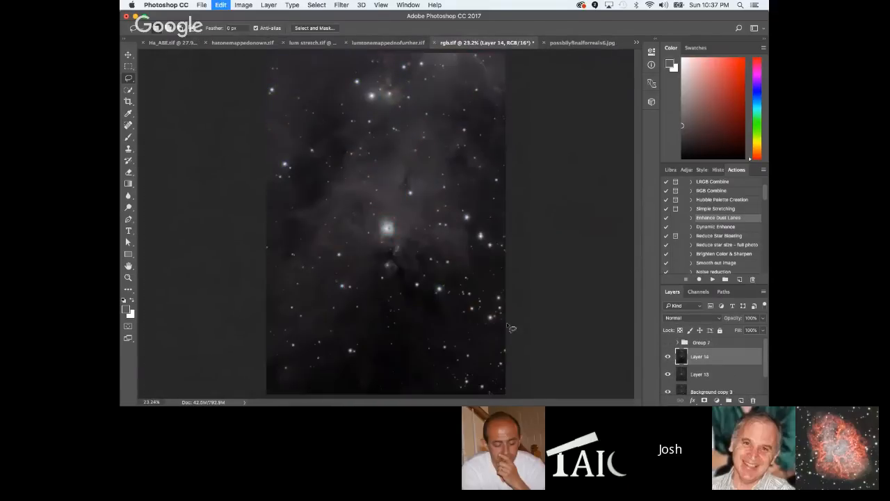
left_click(693, 322)
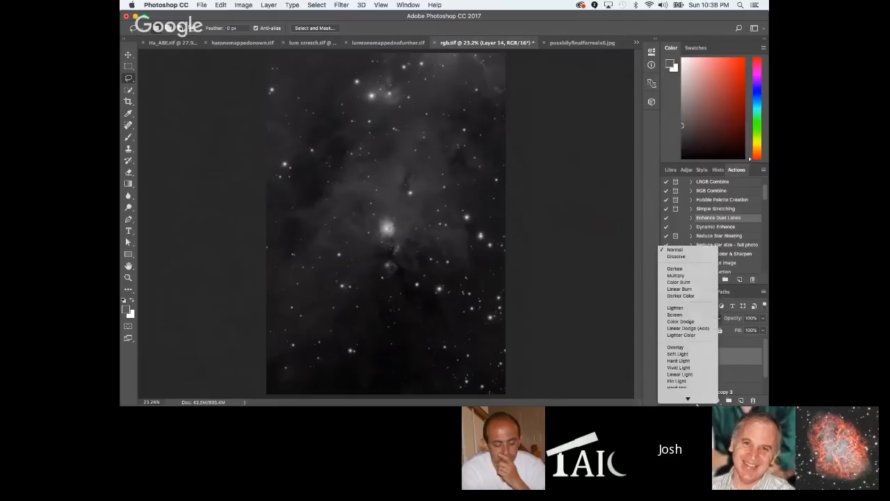
left_click(679, 399)
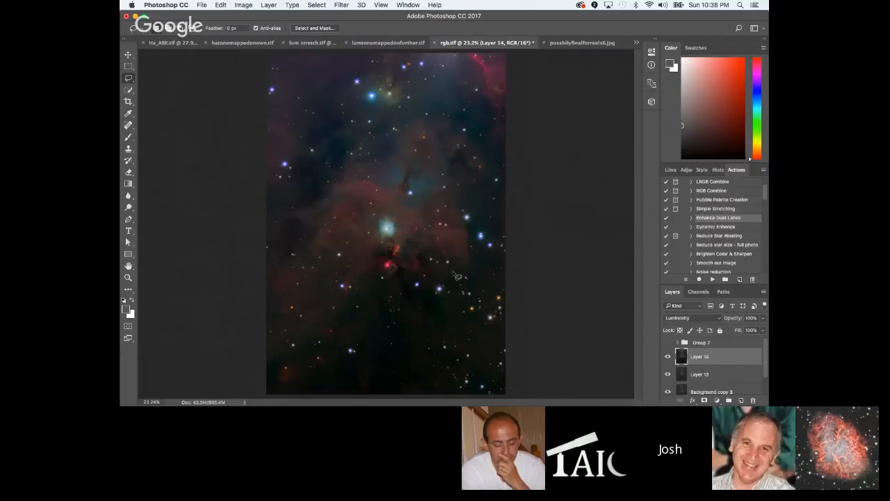
Examine the nebula core, dust and stars at several magnifications with the luminosity layer applied.
scroll(463, 289, "up", 5)
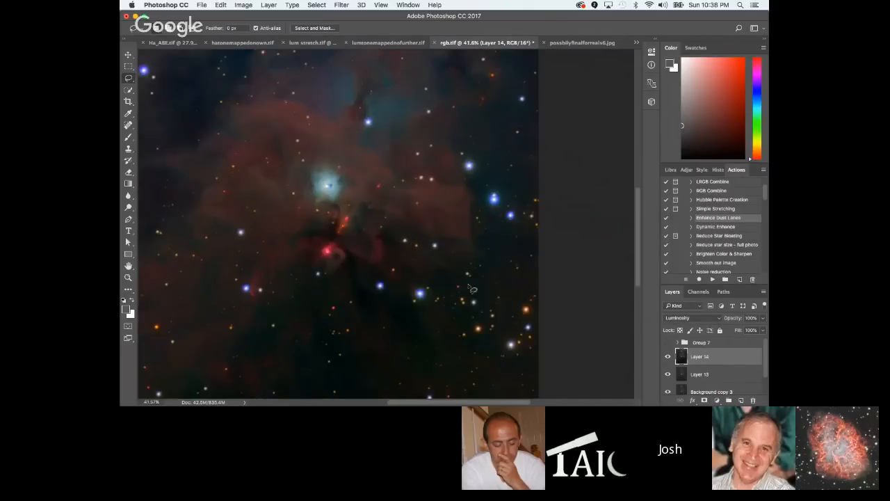
scroll(295, 210, "down", 5)
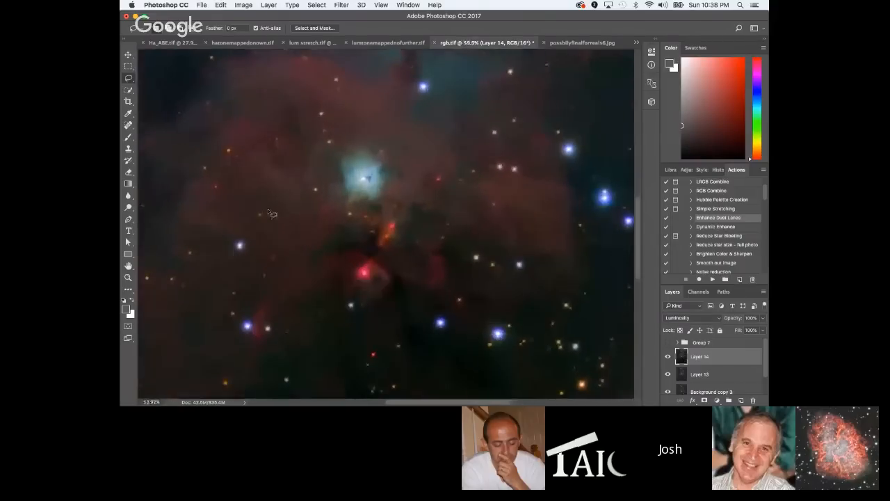
scroll(357, 213, "up", 2)
scroll(357, 213, "up", 1)
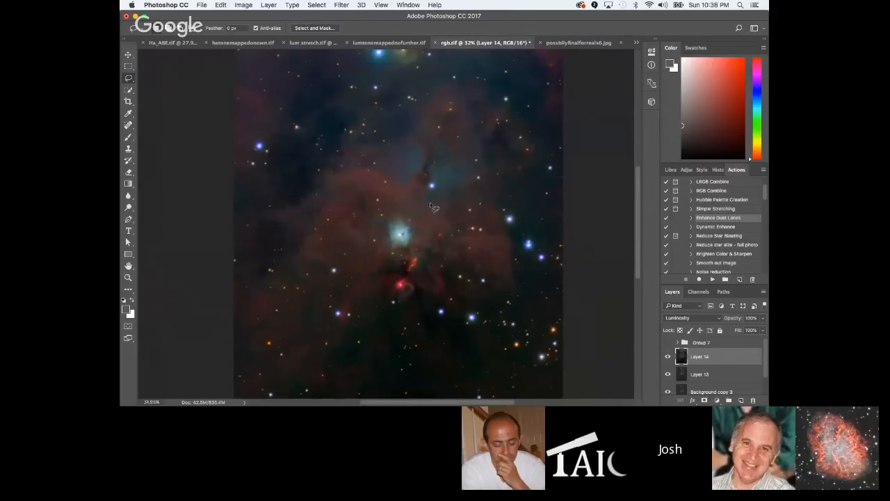
scroll(400, 217, "up", 3)
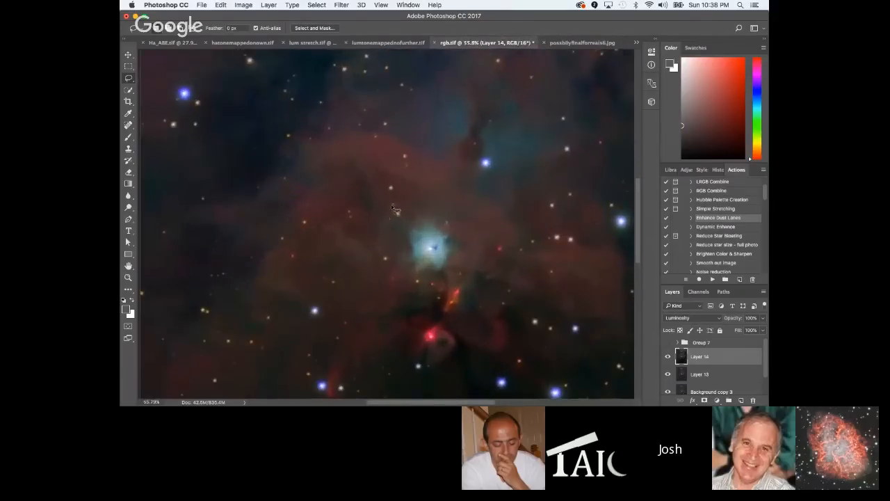
scroll(487, 237, "down", 2)
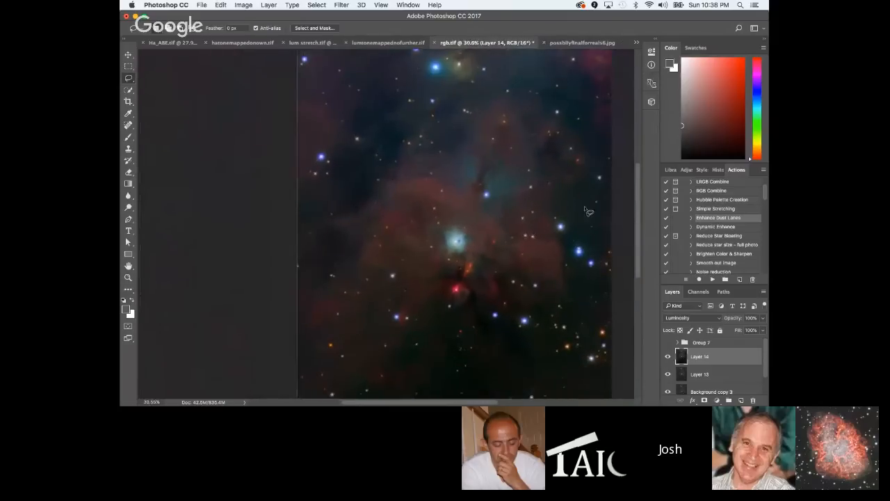
scroll(606, 205, "up", 1)
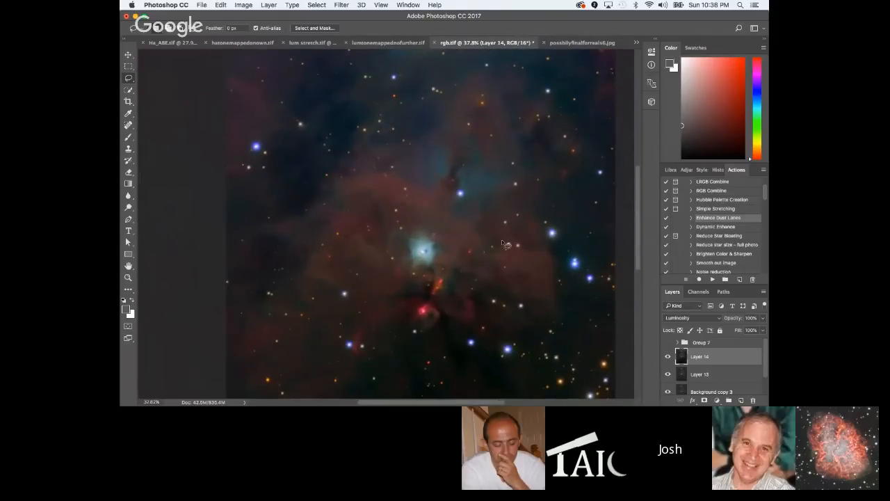
scroll(506, 245, "down", 3)
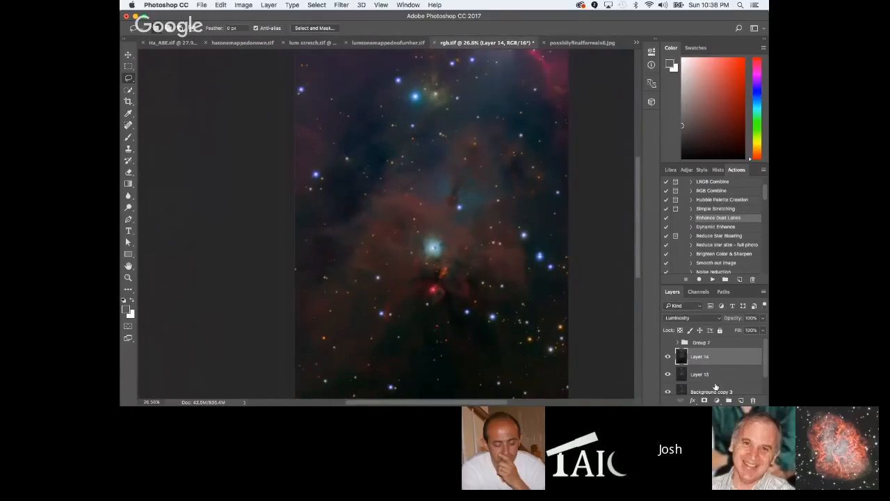
Set the opacity of Layer 13 to 50% and check the nebula's color up close.
left_click(710, 375)
left_click(762, 331)
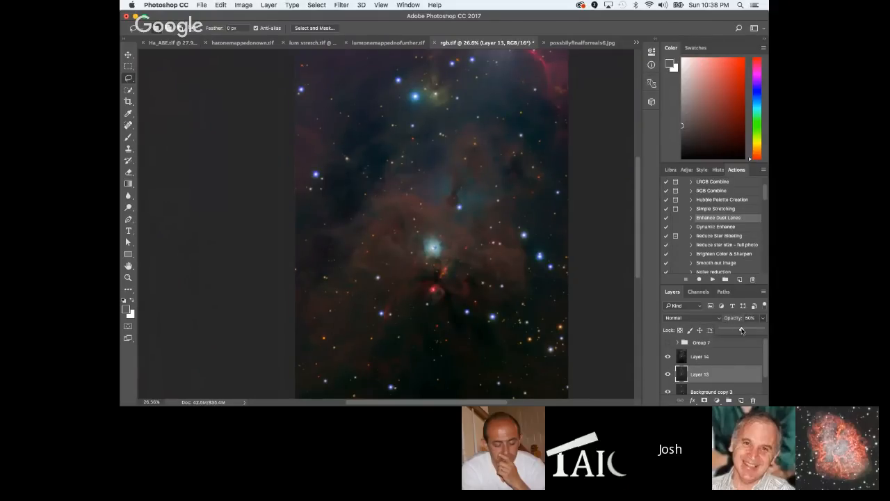
scroll(520, 299, "up", 1)
scroll(455, 272, "down", 2)
scroll(454, 272, "up", 2)
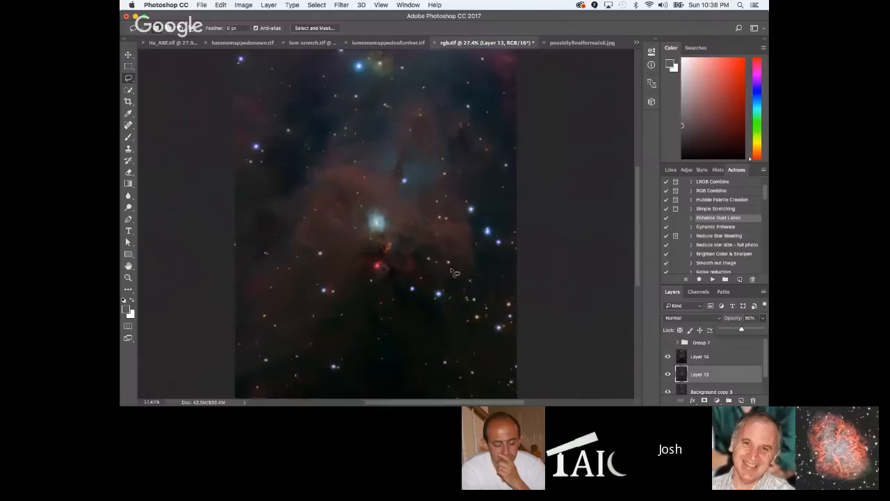
scroll(371, 227, "up", 2)
scroll(373, 228, "up", 5)
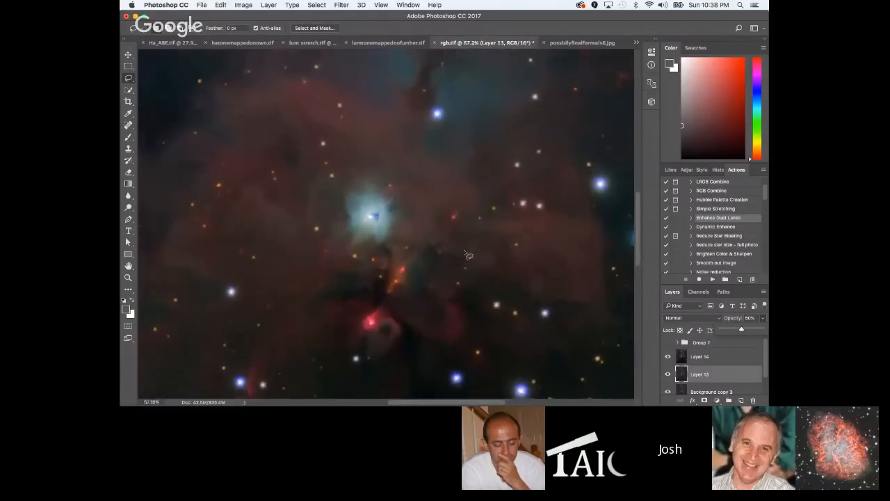
left_click(719, 374)
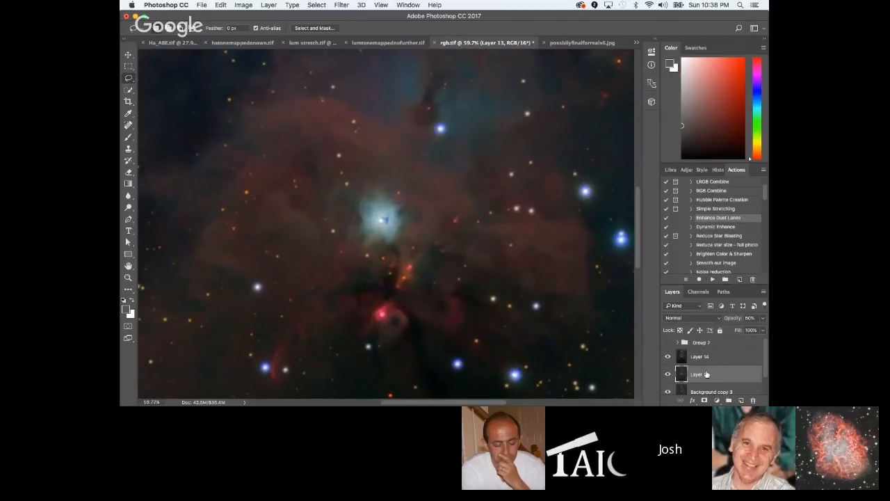
Inspect the whole image and its central nebula detail with Layer 13 at reduced opacity.
scroll(507, 327, "down", 5)
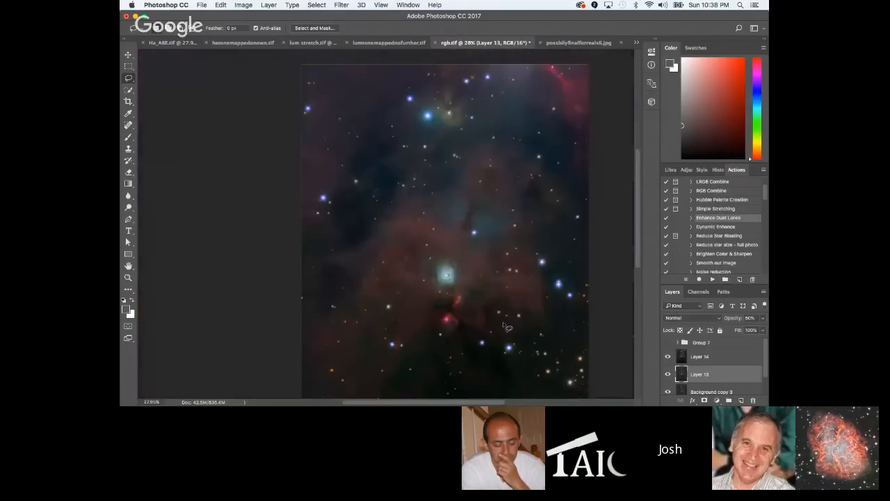
scroll(465, 319, "up", 2)
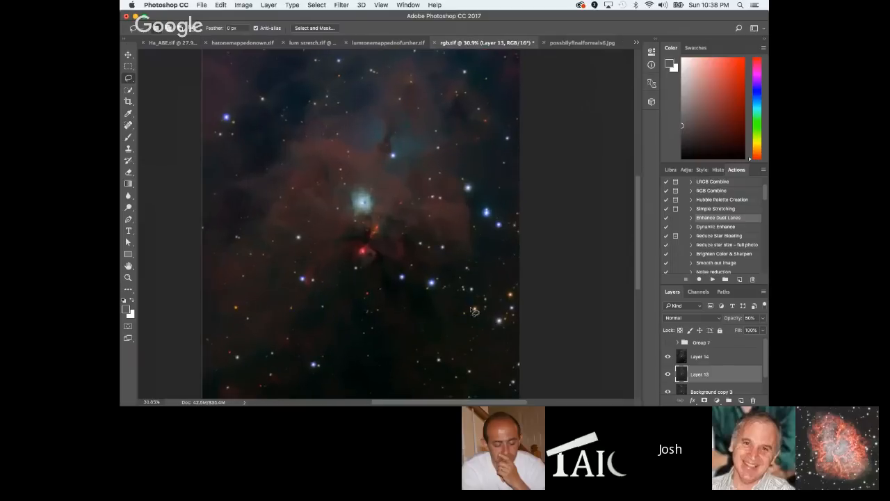
scroll(340, 246, "up", 3)
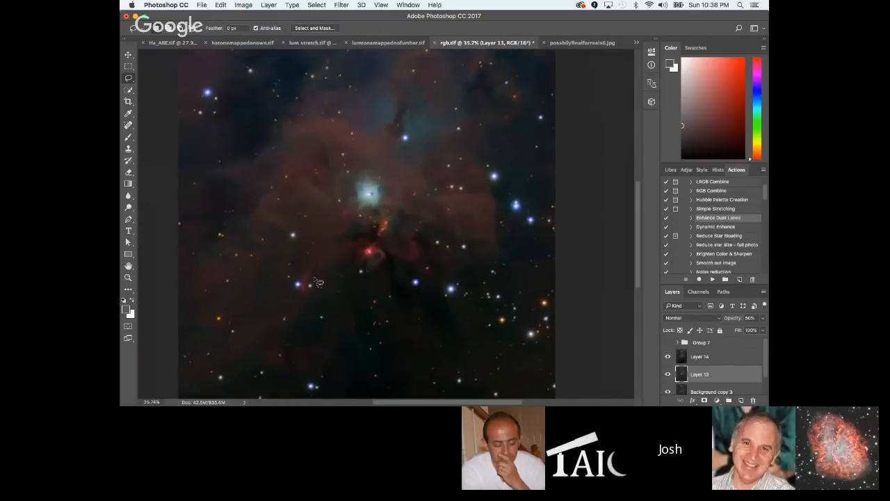
scroll(325, 280, "down", 3)
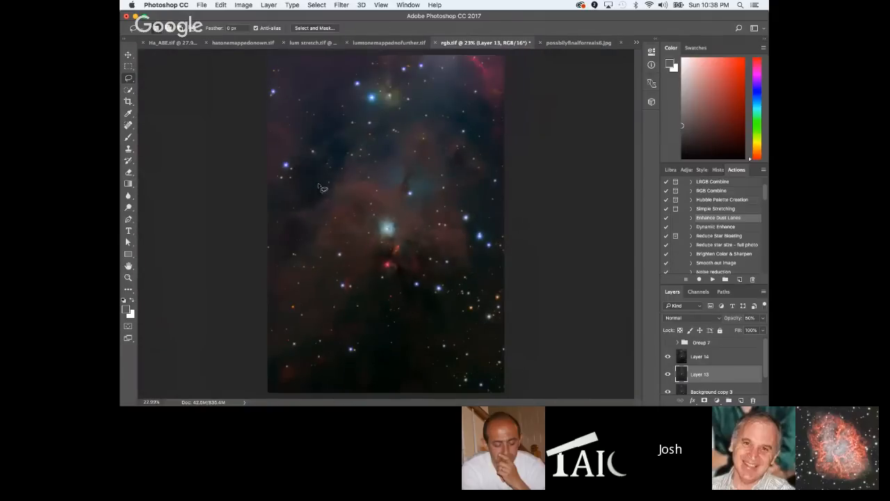
scroll(470, 193, "up", 2)
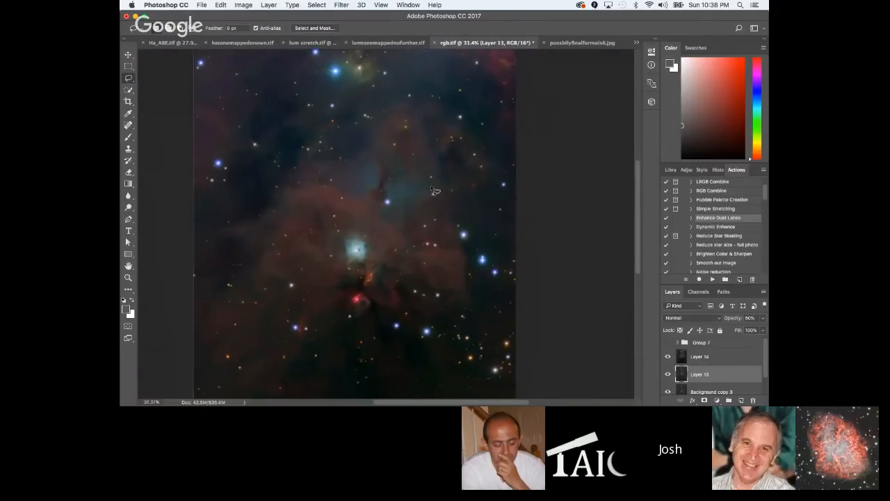
scroll(442, 191, "up", 1)
scroll(452, 192, "down", 3)
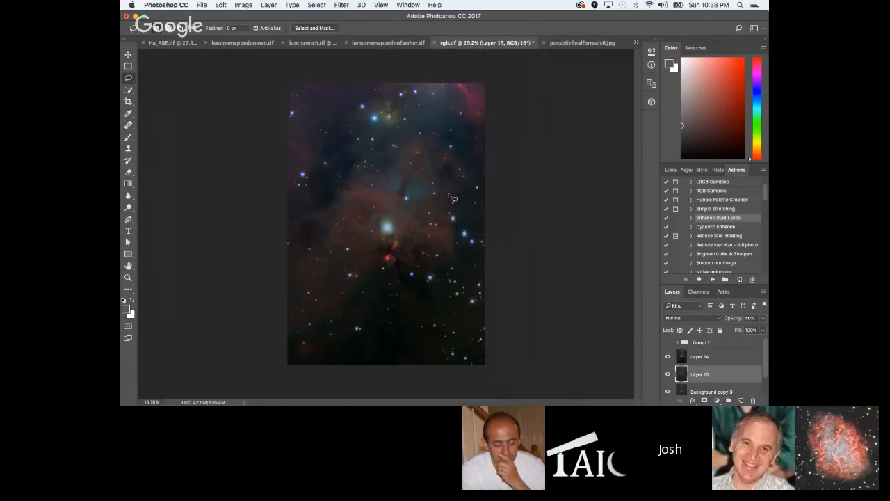
scroll(445, 315, "up", 2)
scroll(478, 342, "up", 1)
scroll(419, 304, "up", 5)
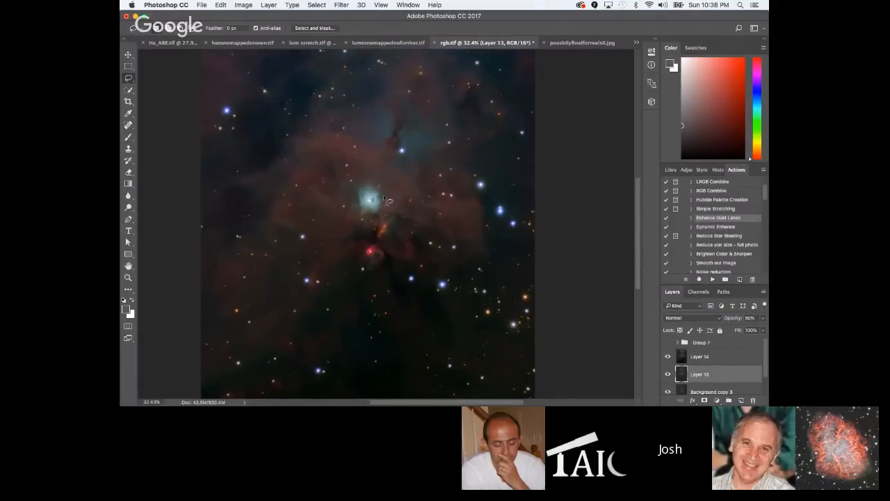
scroll(410, 151, "down", 4)
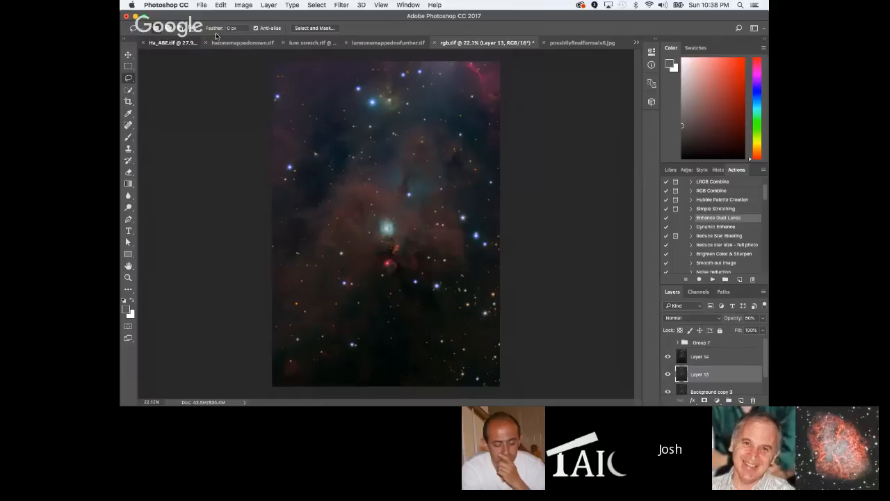
Copy the entire Ha_ABE.tif image and paste it into rgb.tif as a new layer.
left_click(175, 43)
left_click(317, 5)
left_click(321, 15)
left_click(220, 5)
left_click(265, 70)
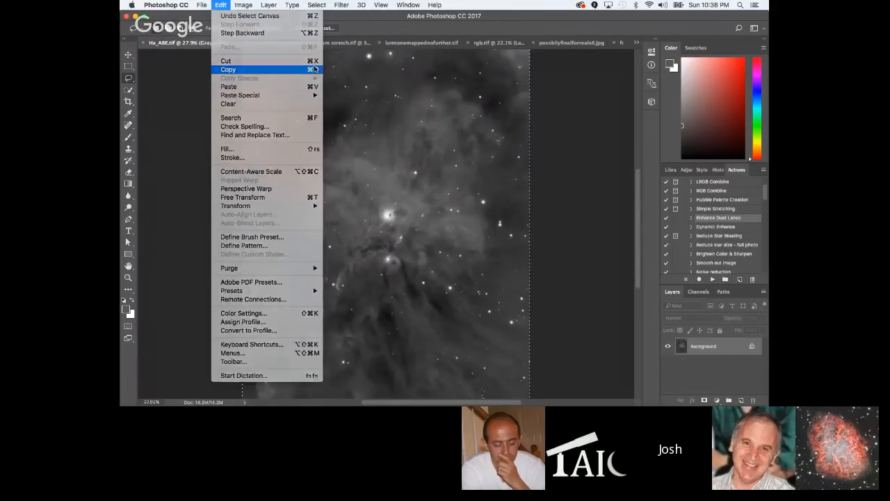
left_click(499, 44)
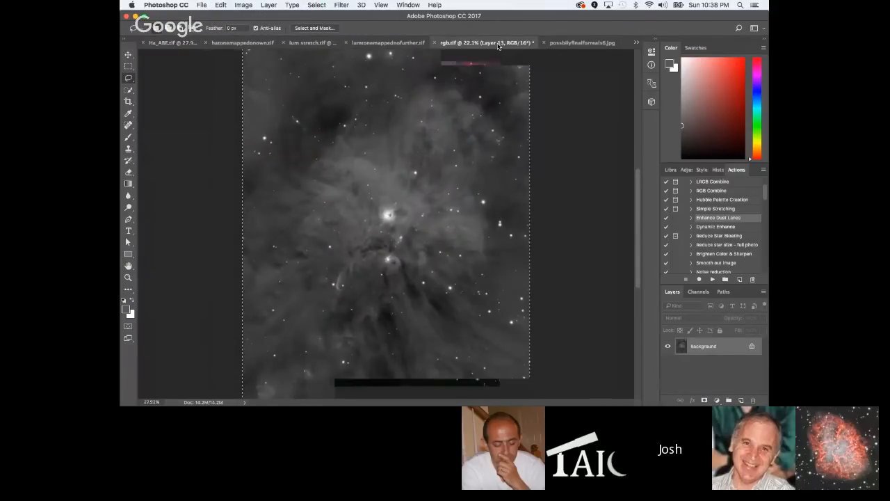
key("super+v")
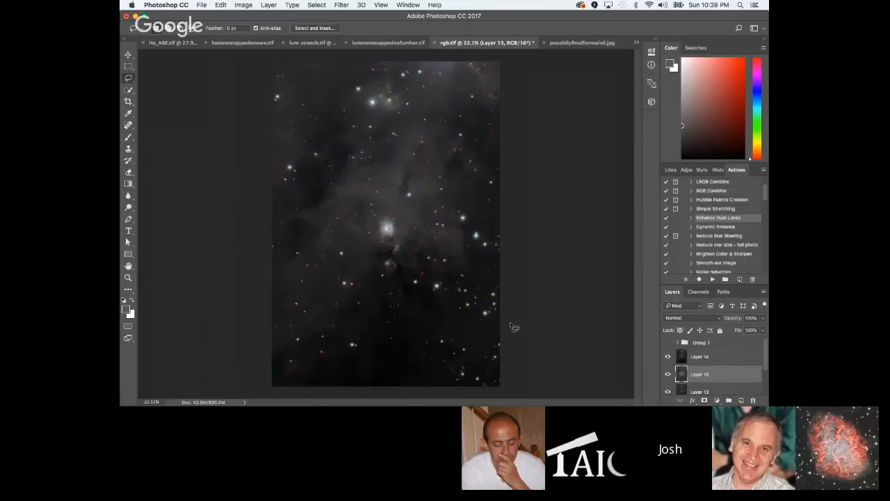
Move Layer 15 above Layer 14, hide both, and copy the entire visible color image merged.
mouse_move(705, 377)
left_mouse_down()
mouse_move(709, 352)
mouse_move(718, 385)
left_mouse_up()
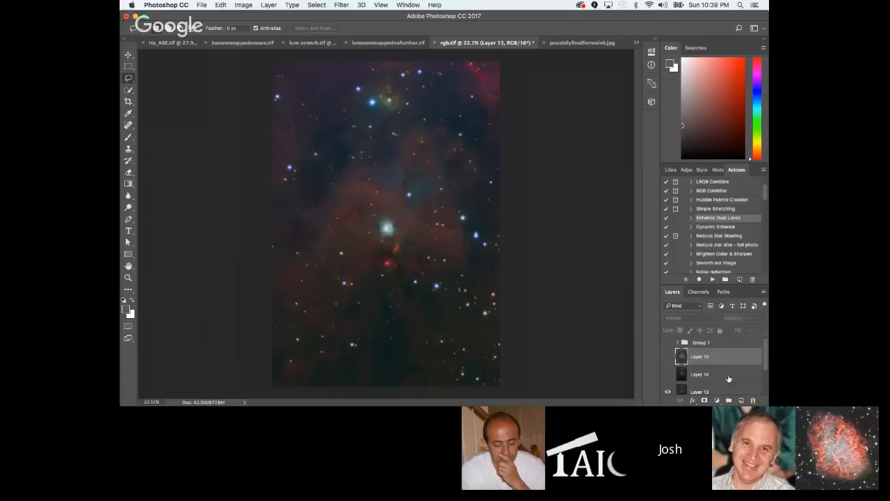
left_click(712, 377)
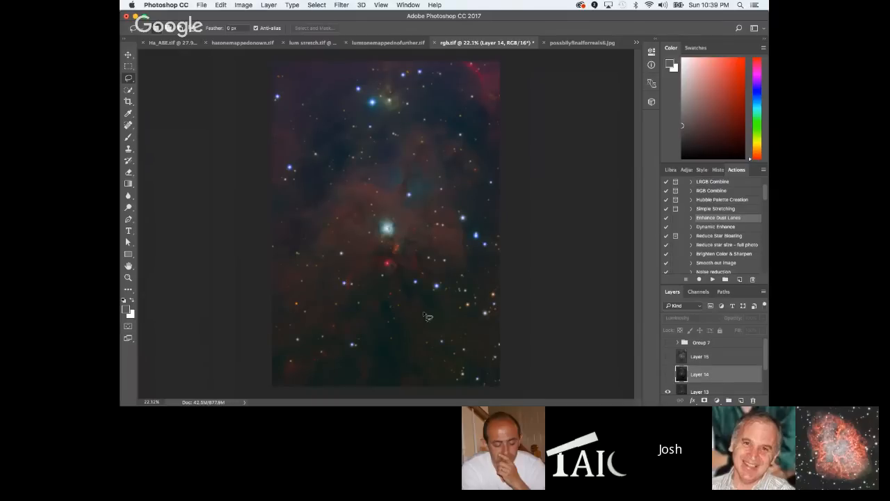
left_click(317, 5)
left_click(317, 17)
left_click(221, 4)
mouse_move(239, 78)
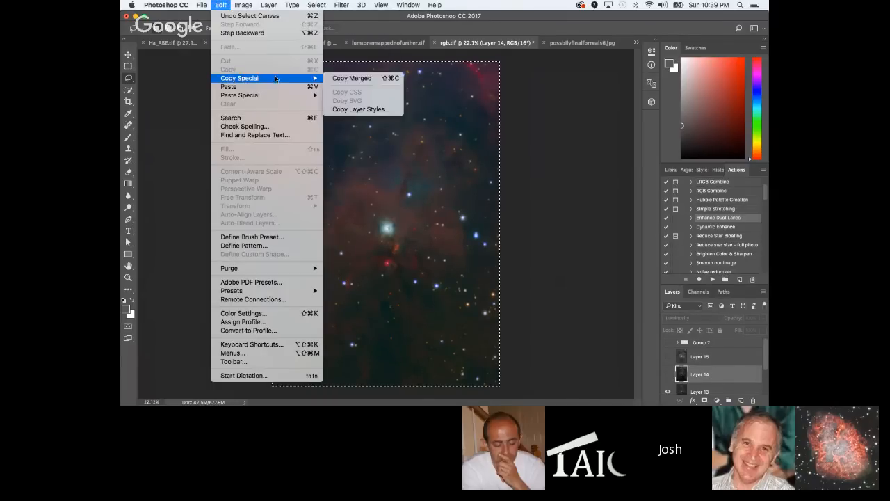
left_click(350, 77)
Show Layer 14 and Layer 15 again and set the blend mode of Layer 15 to Luminosity.
left_click(668, 373)
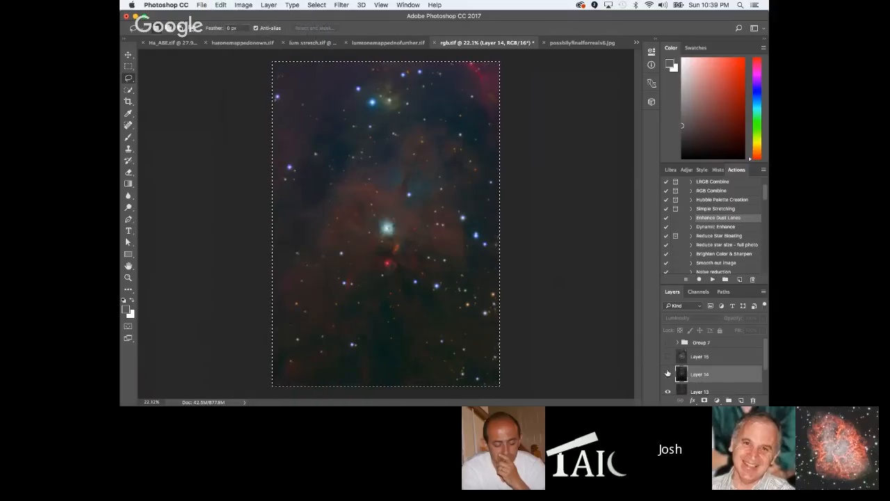
left_click(668, 357)
left_click(699, 357)
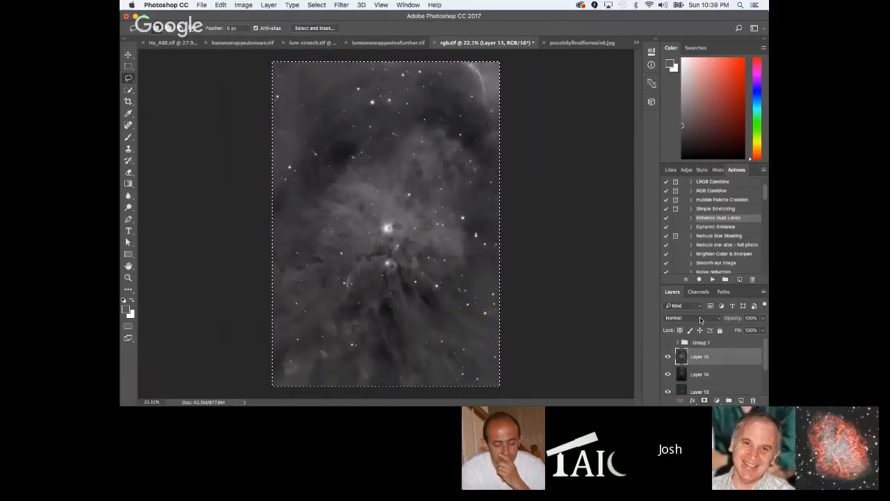
left_click(700, 316)
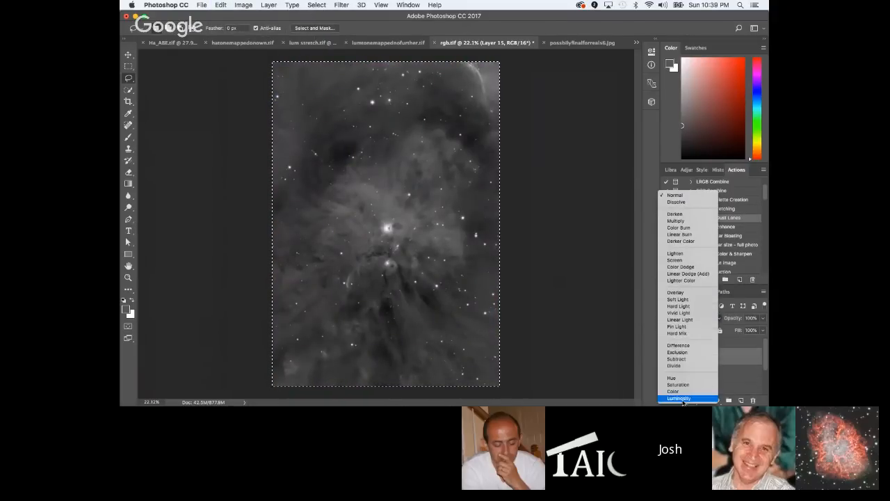
left_click(686, 394)
Add a layer mask to Layer 15 and paste the merged copy into the mask.
left_click(699, 358)
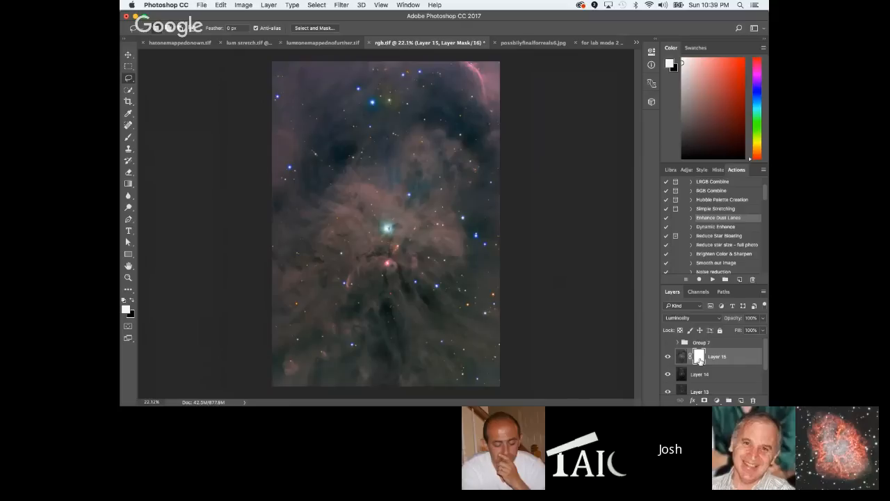
left_click(699, 358, "alt")
key("ctrl+v")
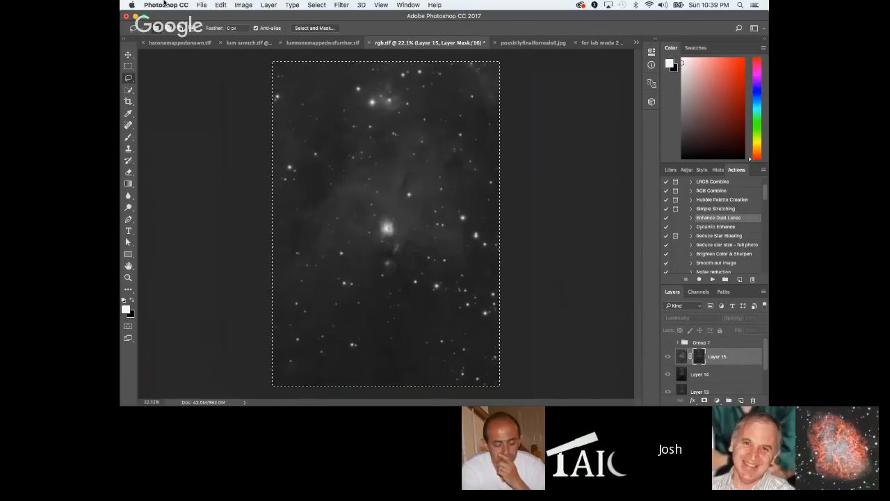
Invert the image in Layer 15's layer mask.
left_click(244, 5)
mouse_move(313, 30)
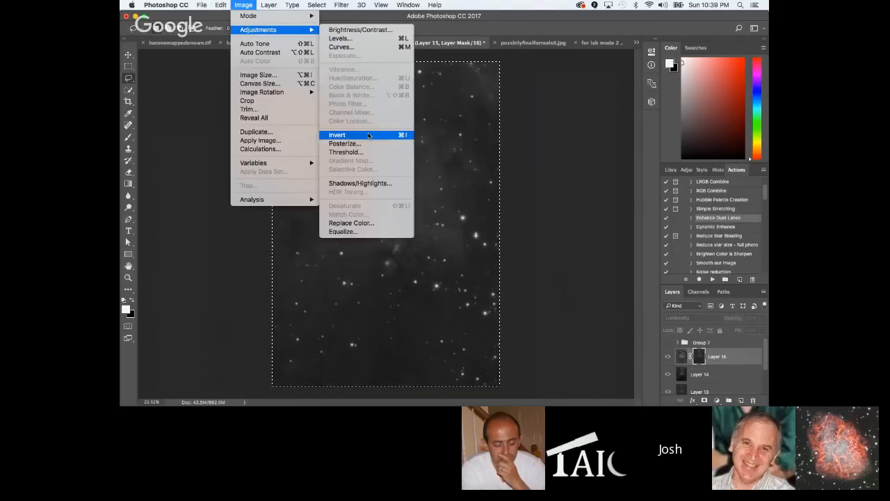
left_click(369, 135)
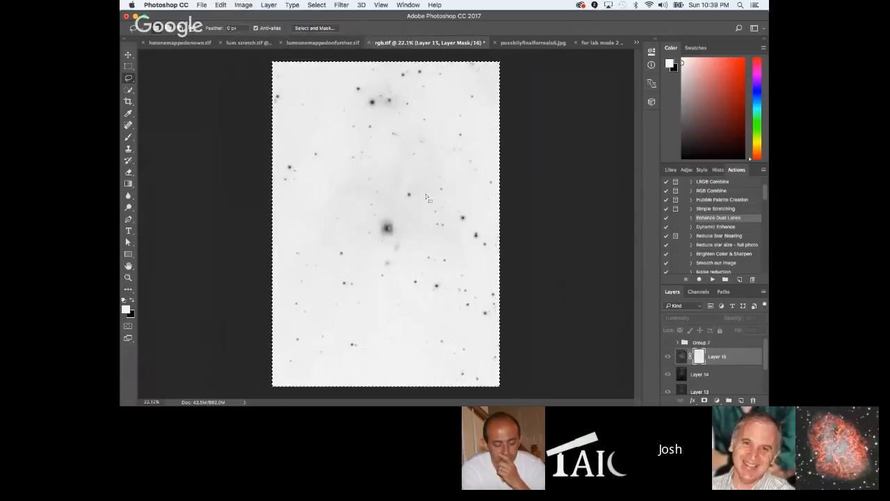
Darken Layer 15's layer mask with repeated Curves adjustments, including points at input 180, output 95 and input 161, output 75.
scroll(427, 198, "up", 2)
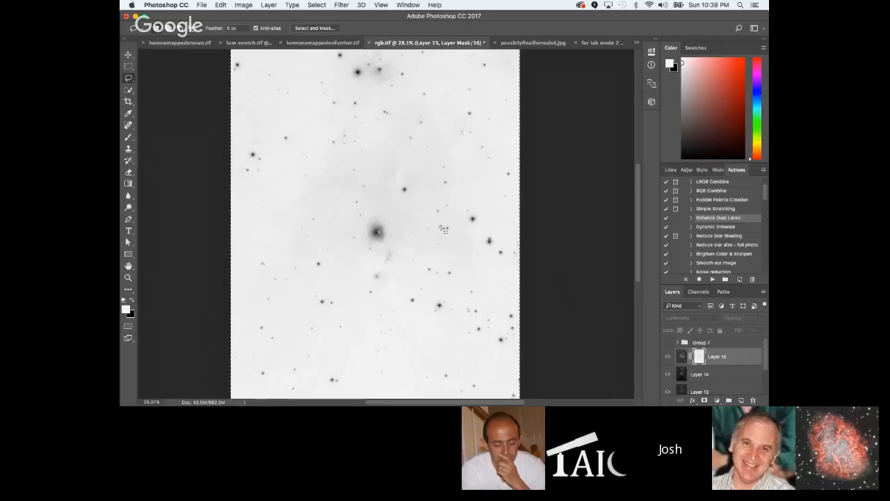
key("ctrl+m")
left_click_drag(540, 242, 559, 265)
key("Return")
key("ctrl+m")
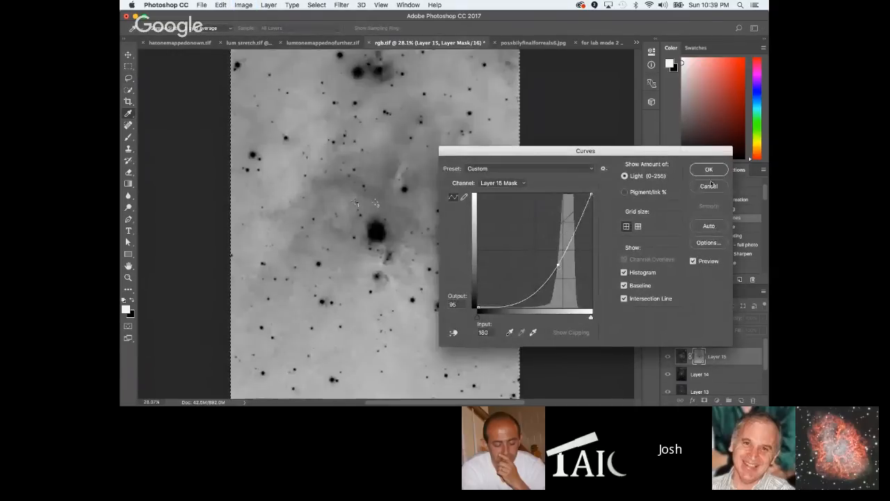
left_click(709, 172)
key("ctrl+m")
left_click_drag(529, 266, 549, 272)
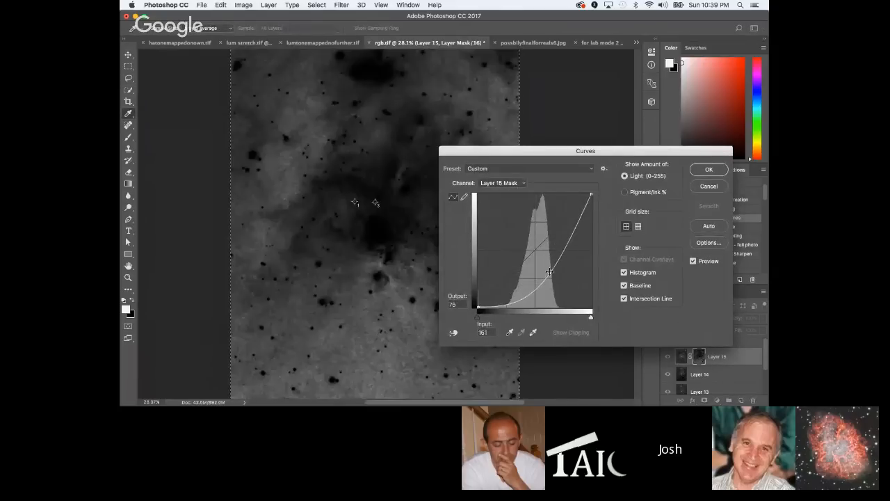
left_click(710, 171)
Apply a Gaussian Blur with a radius of 45.8 pixels to Layer 15's layer mask.
key("l")
key("super+minus")
key("super+minus")
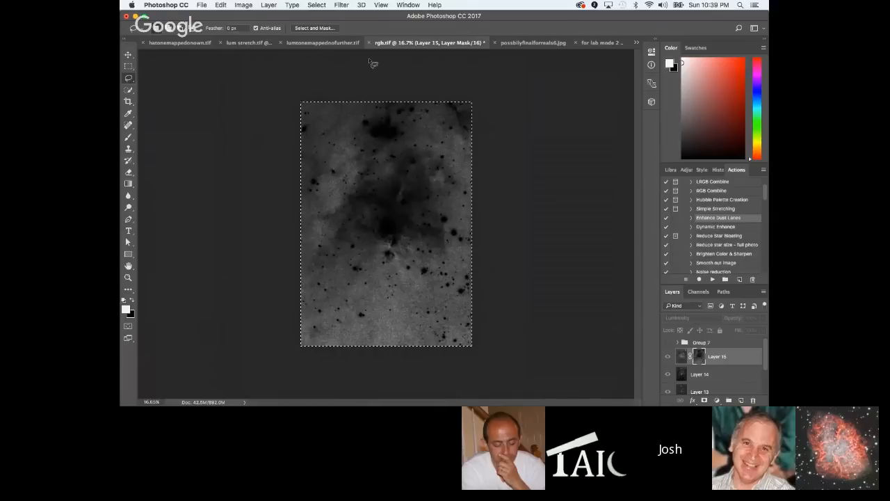
left_click(341, 5)
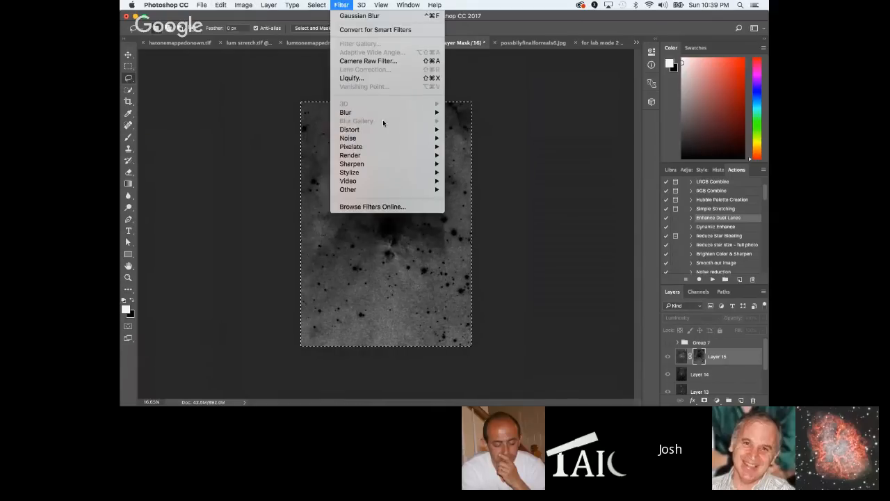
mouse_move(381, 112)
left_click(478, 148)
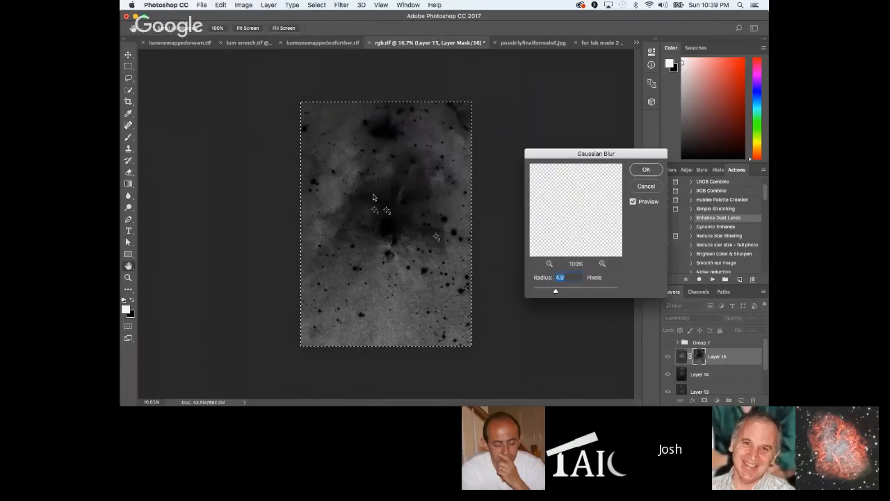
left_click_drag(557, 292, 569, 292)
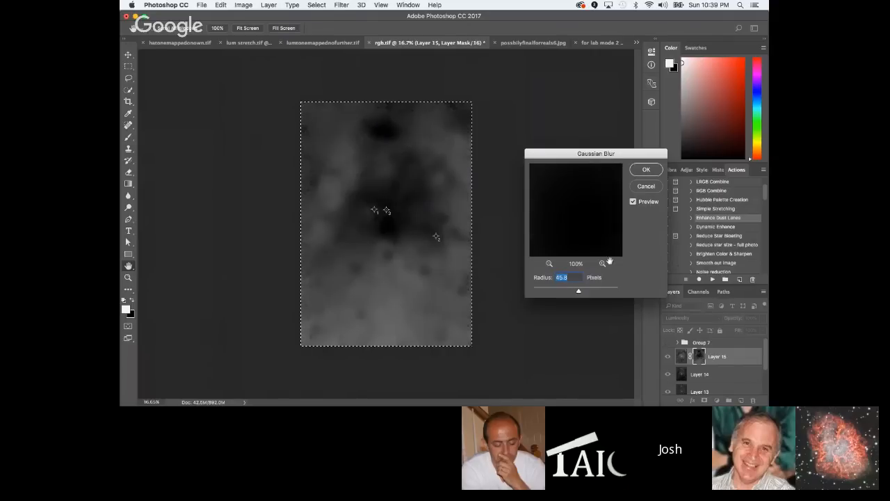
left_click(649, 171)
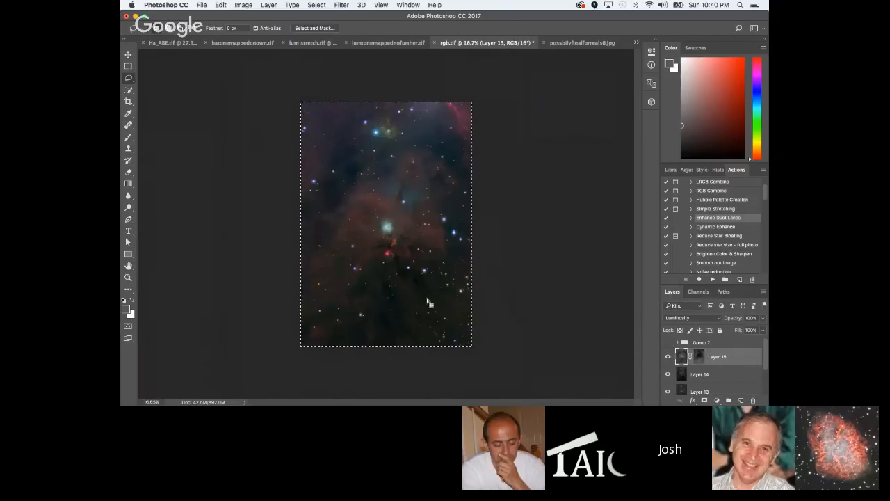
Compare the color image with and without Layer 15, and leave that layer hidden.
key("super+0")
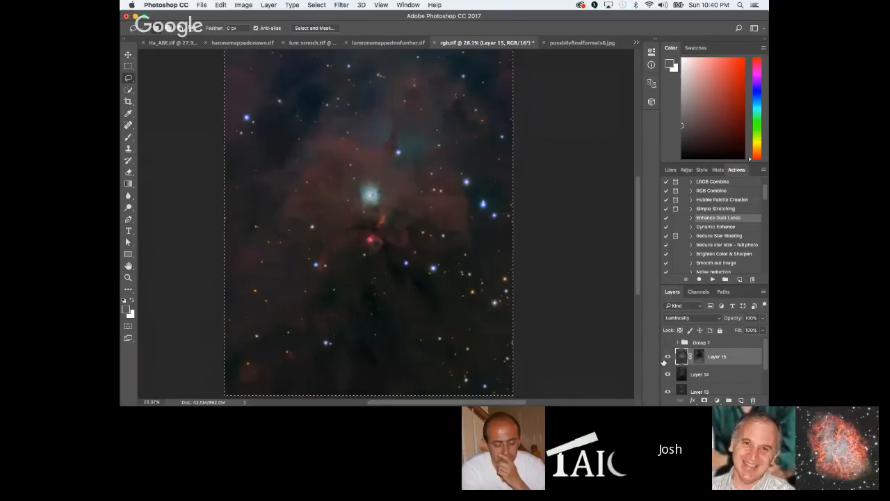
left_click(667, 357)
left_click(667, 356)
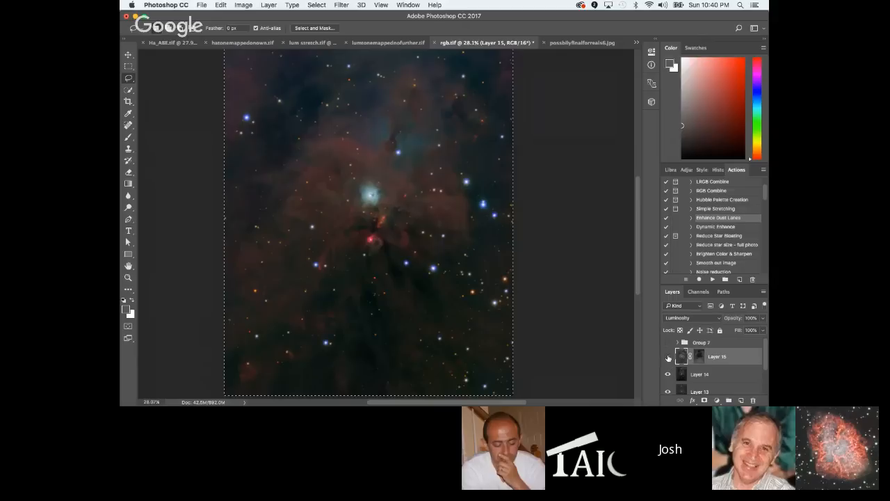
left_click(668, 356)
Add a Hue/Saturation adjustment layer above Layer 14, clipped to Layer 14.
left_click(703, 376)
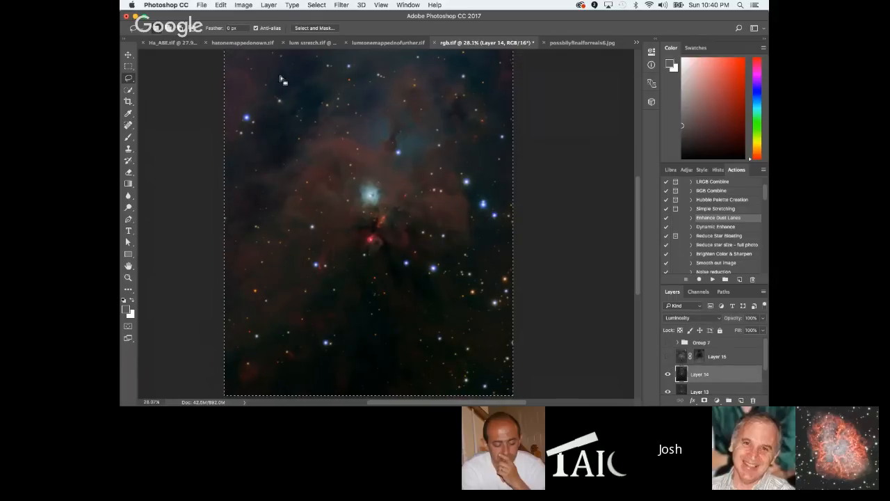
left_click(317, 5)
mouse_move(226, 4)
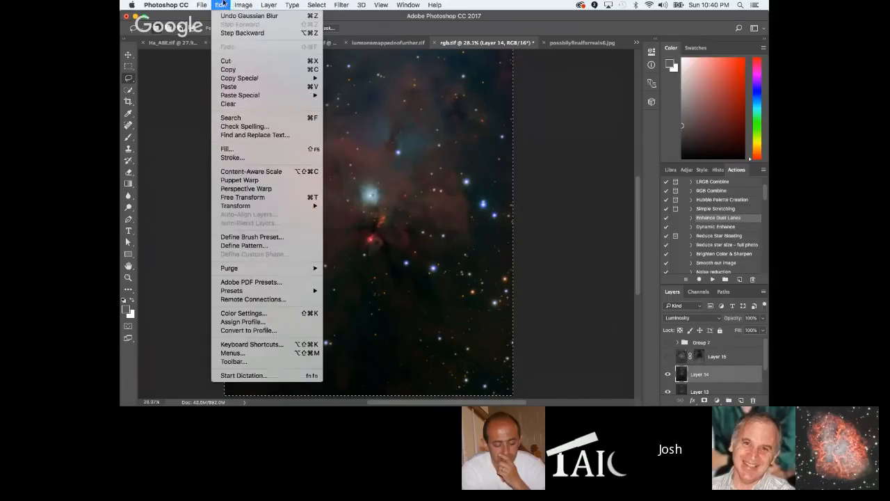
mouse_move(286, 5)
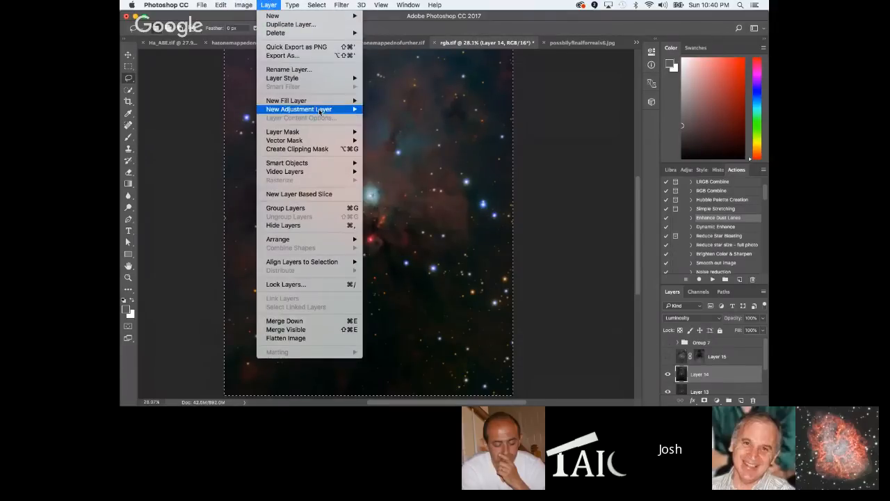
mouse_move(334, 109)
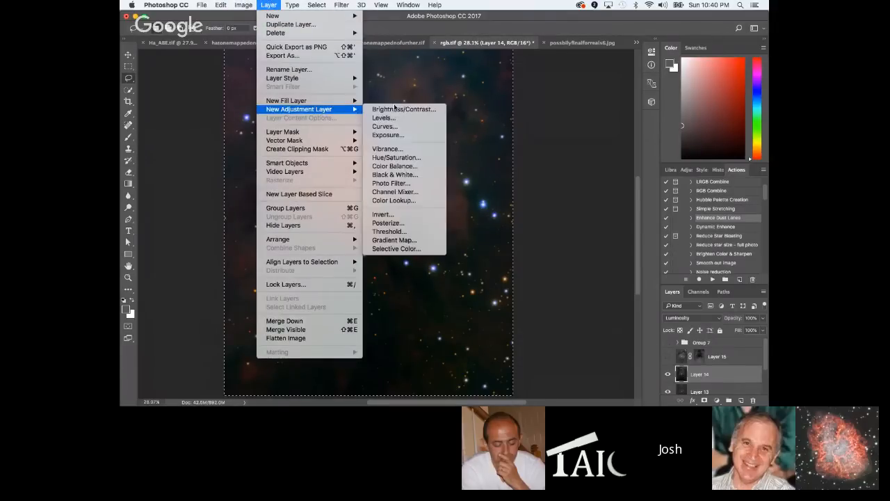
left_click(401, 158)
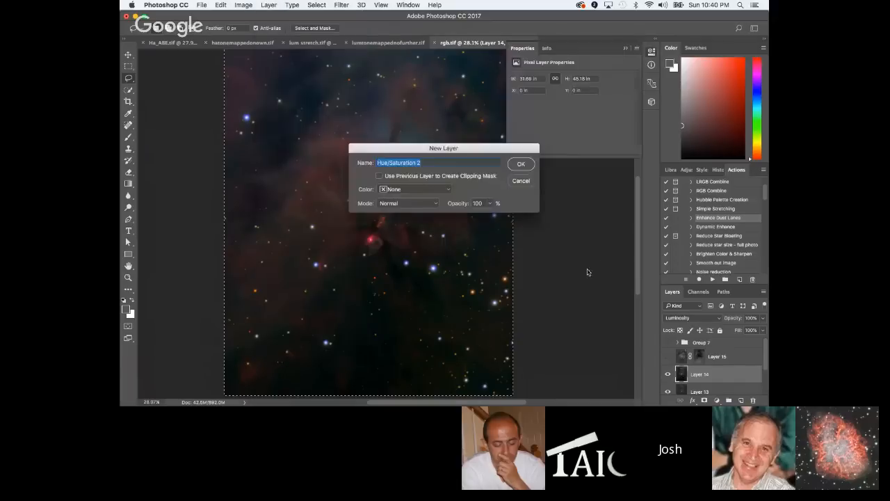
left_click(379, 177)
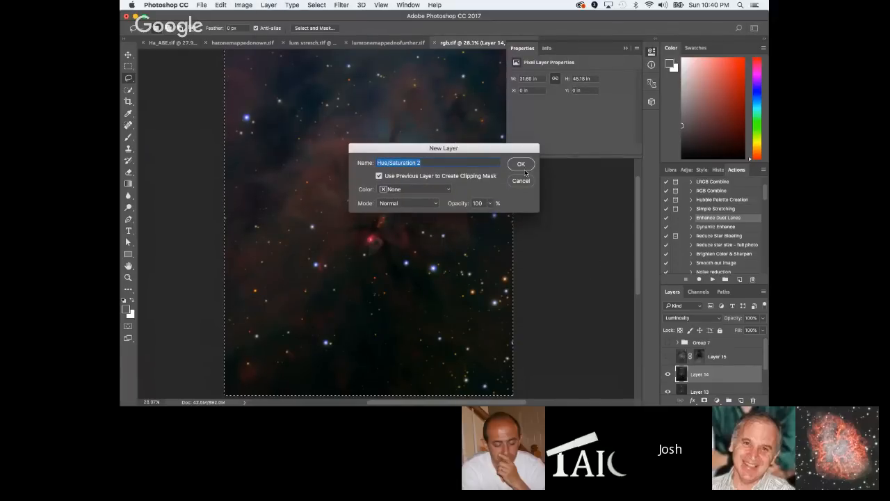
left_click(521, 164)
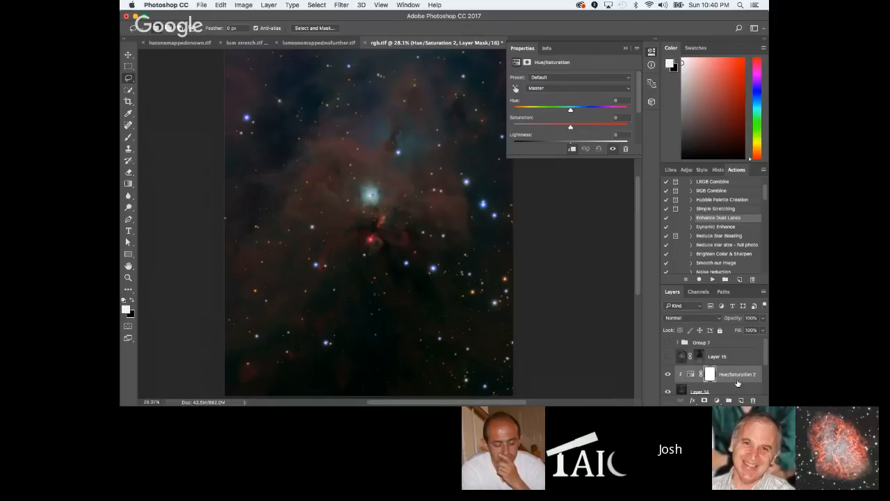
Hide the Hue/Saturation adjustment, copy the whole visible image merged, and paste it above Layer 14.
scroll(734, 382, "down", 2)
left_click(721, 364)
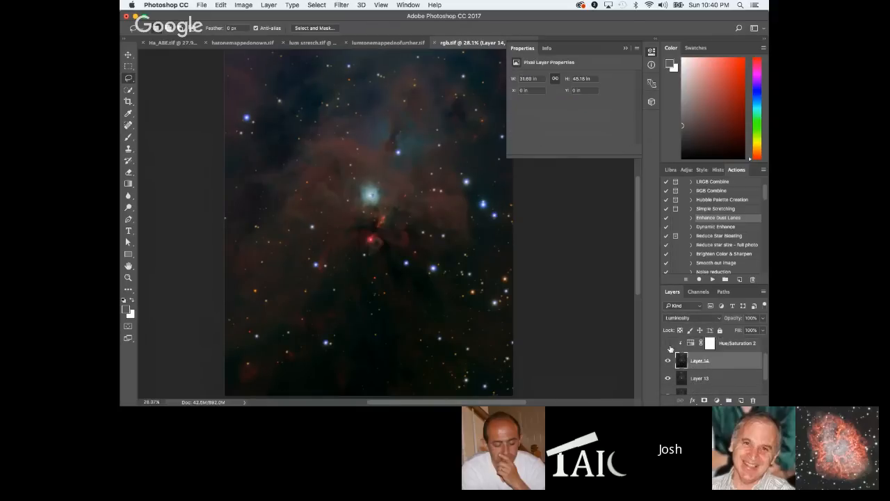
left_click(316, 5)
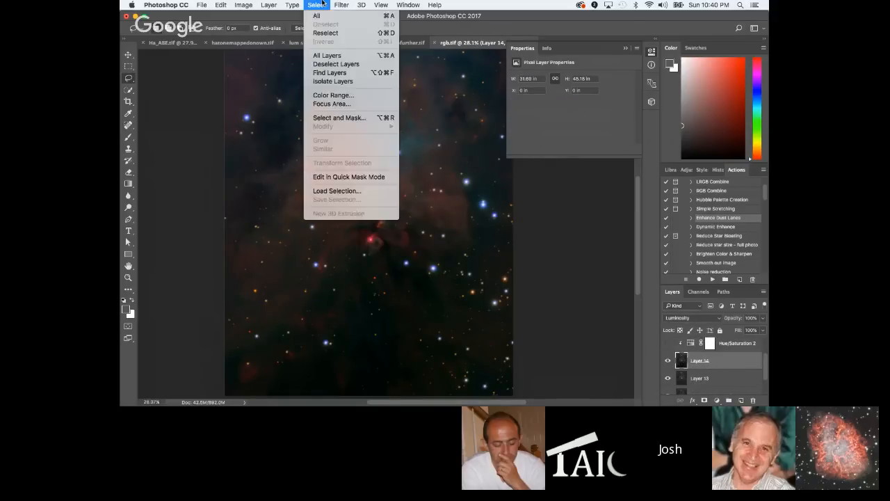
left_click(320, 16)
left_click(220, 5)
mouse_move(275, 78)
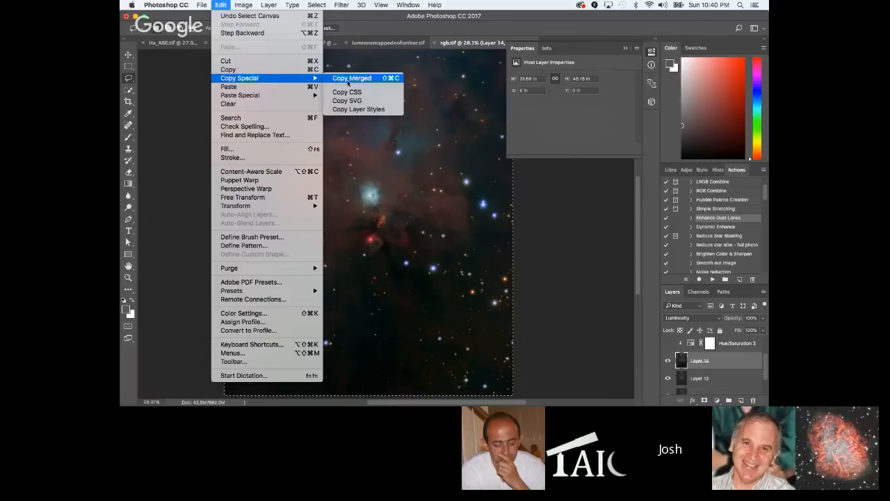
left_click(351, 78)
key("ctrl+v")
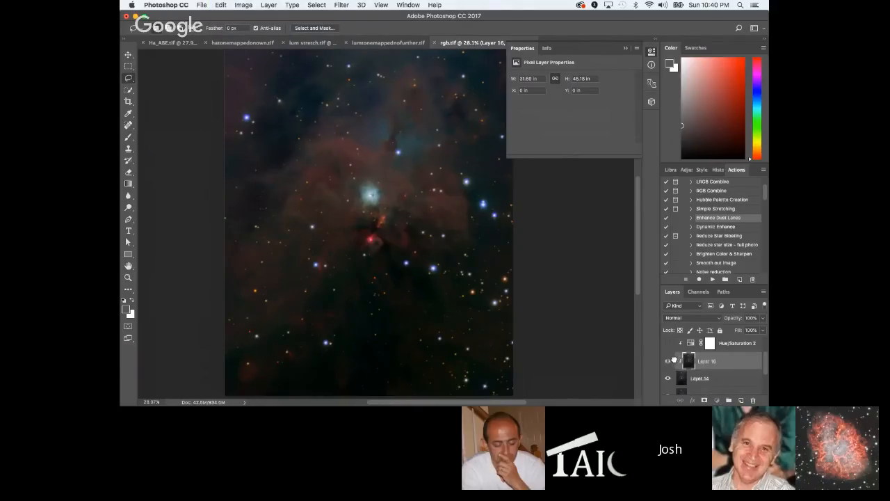
Delete the pasted Layer 16 and the Hue/Saturation 2 adjustment layer.
right_click(711, 362)
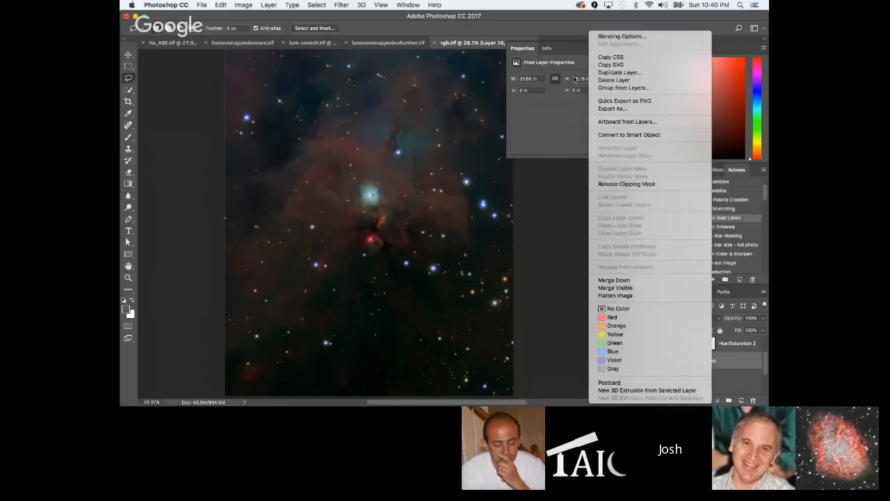
left_click(626, 78)
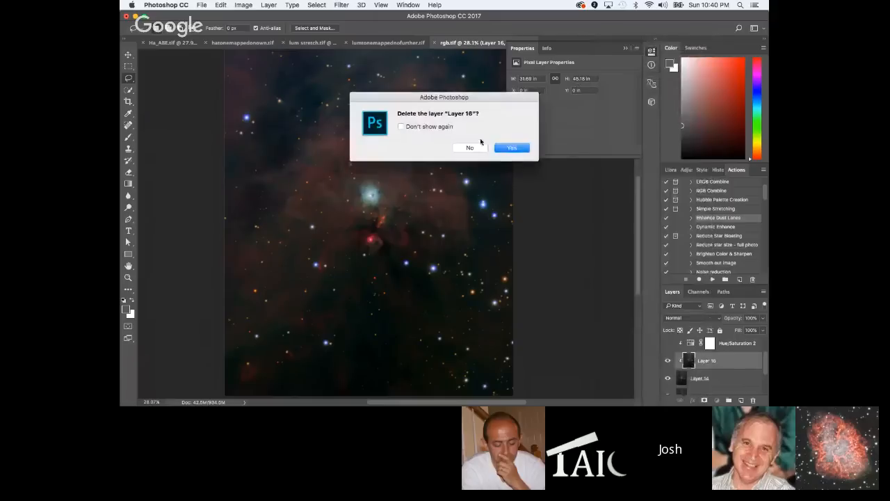
key("Return")
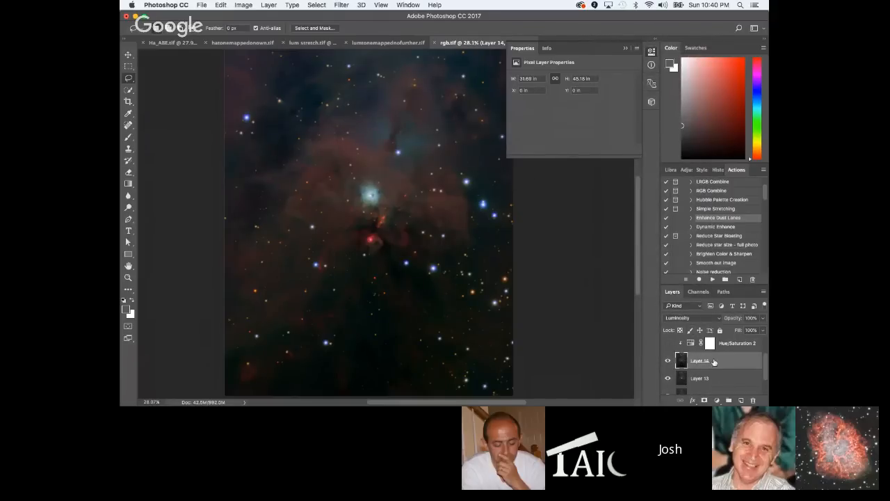
scroll(716, 362, "up", 1)
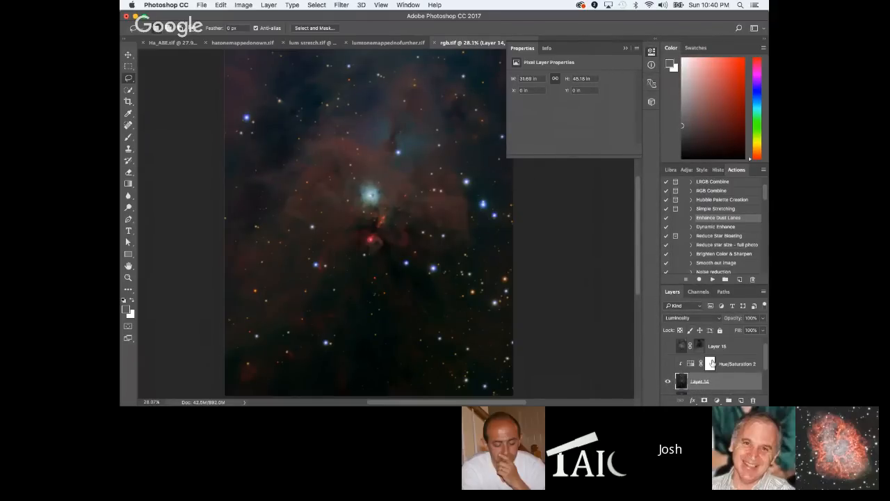
right_click(728, 364)
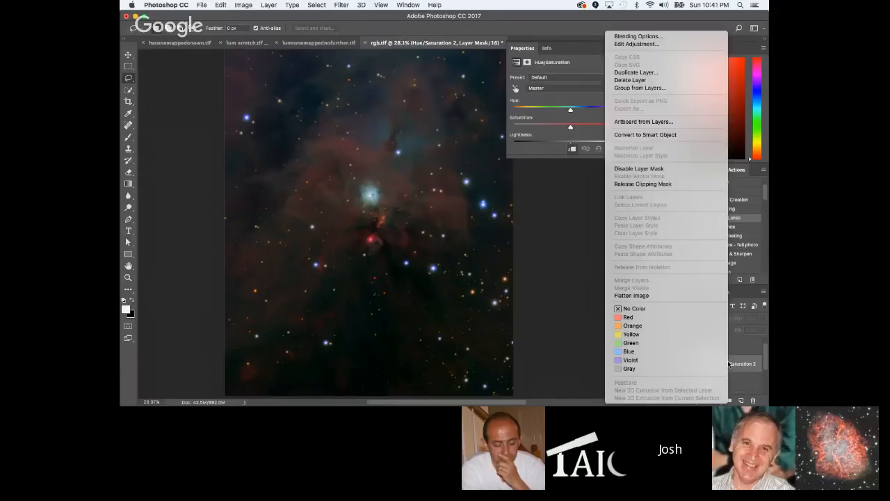
left_click(641, 82)
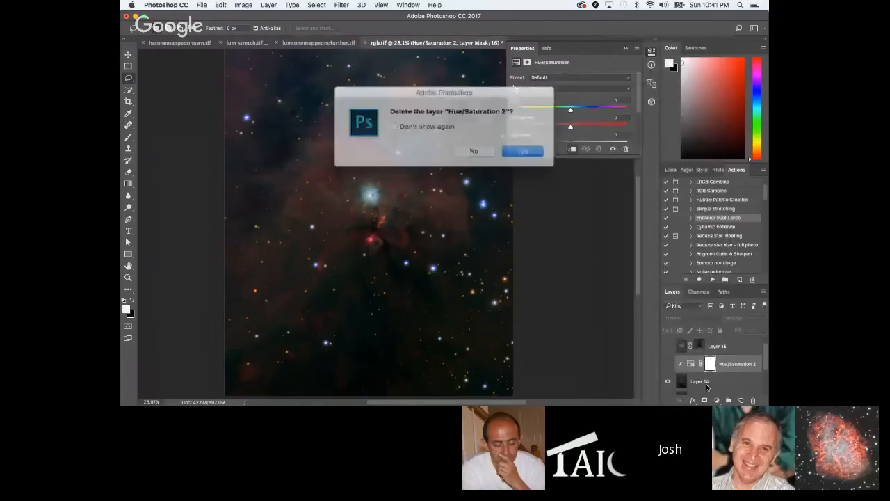
left_click(518, 154)
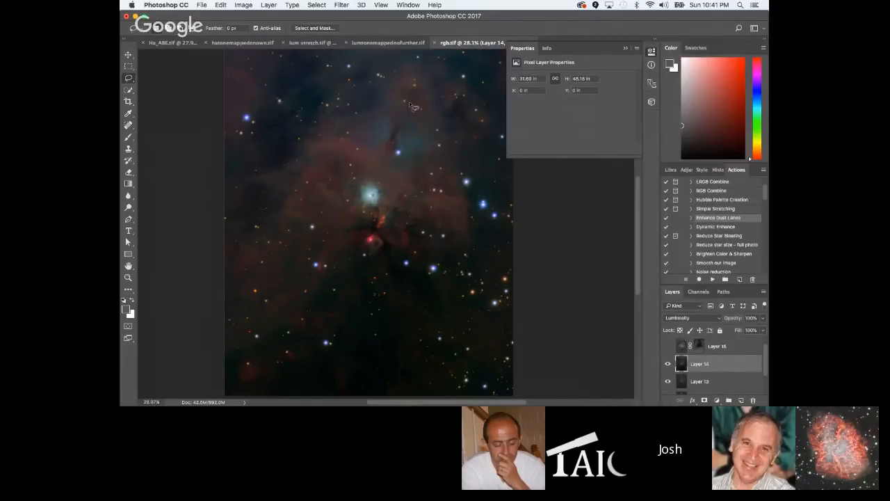
Copy the entire visible image merged and paste it as a new layer directly above Layer 14.
left_click(317, 4)
left_click(323, 16)
left_click(220, 5)
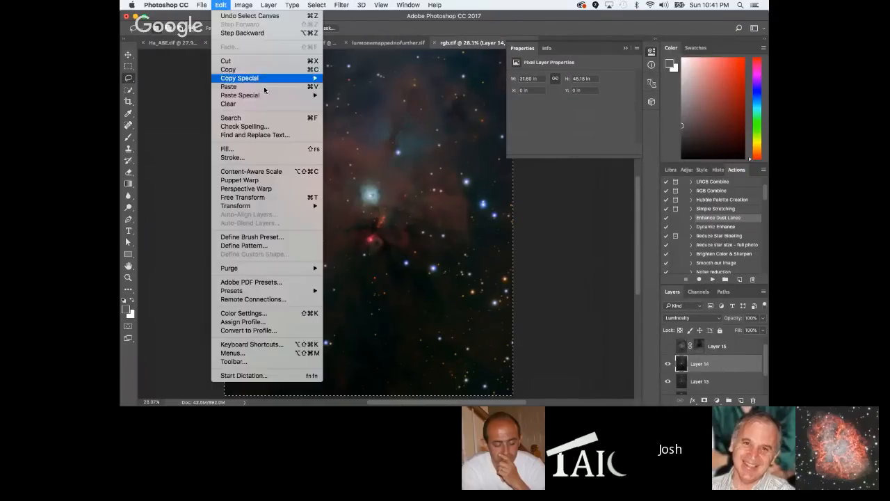
mouse_move(264, 79)
left_click(360, 79)
key("super+v")
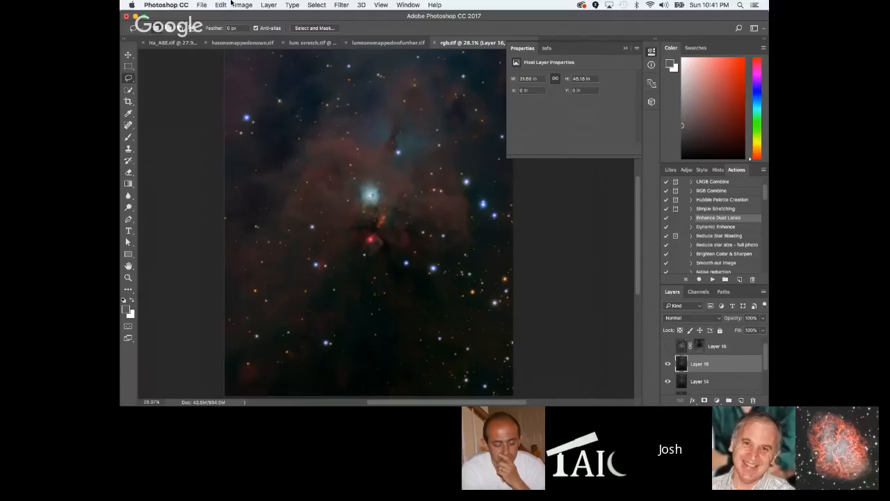
Add a Hue/Saturation adjustment layer clipped to Layer 16 and collapse its properties.
left_click(267, 5)
mouse_move(313, 109)
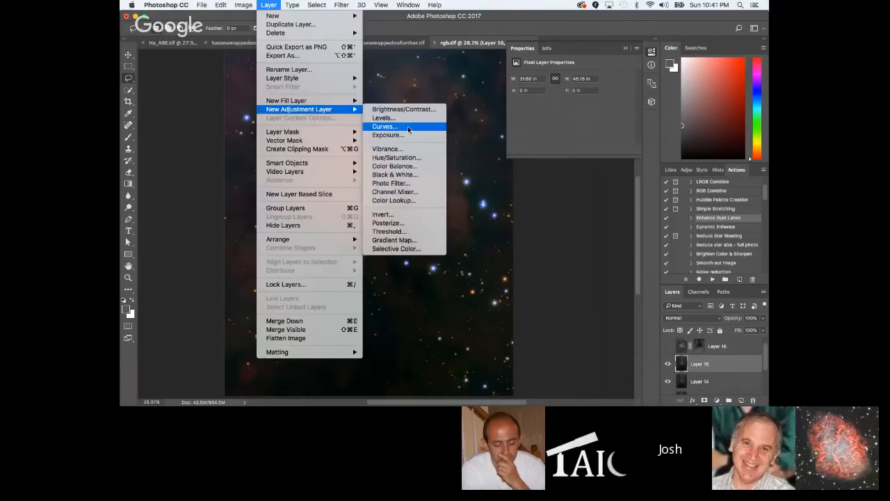
left_click(397, 157)
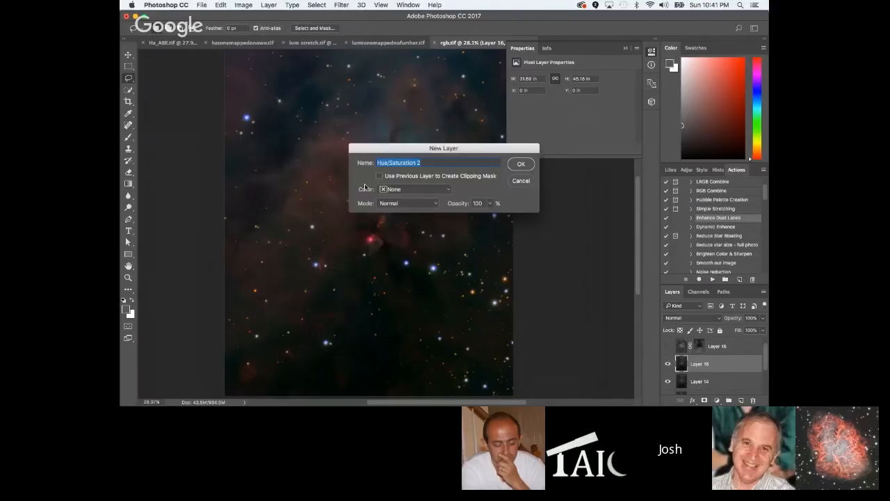
left_click(380, 178)
left_click(522, 164)
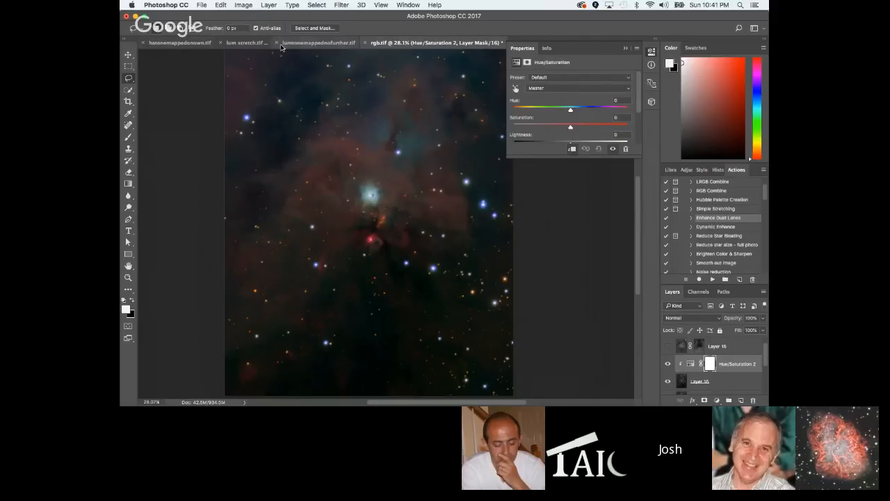
left_click(625, 48)
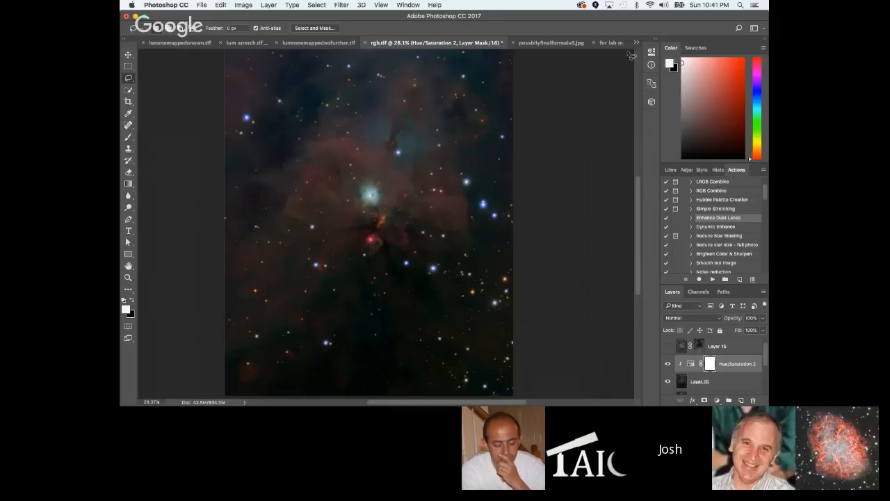
Copy the full Ha_ABE.tif image and paste it into the Hue/Saturation 2 layer mask in rgb.tif.
left_click(637, 43)
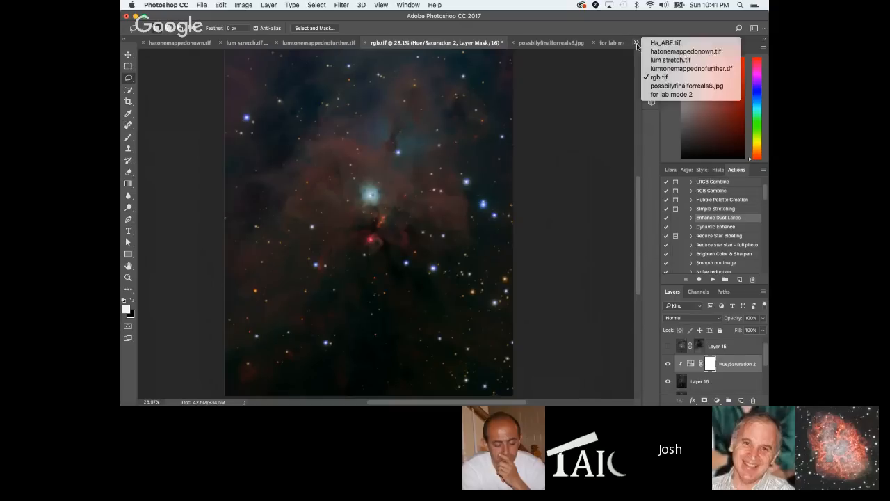
left_click(675, 46)
left_click(317, 4)
left_click(221, 5)
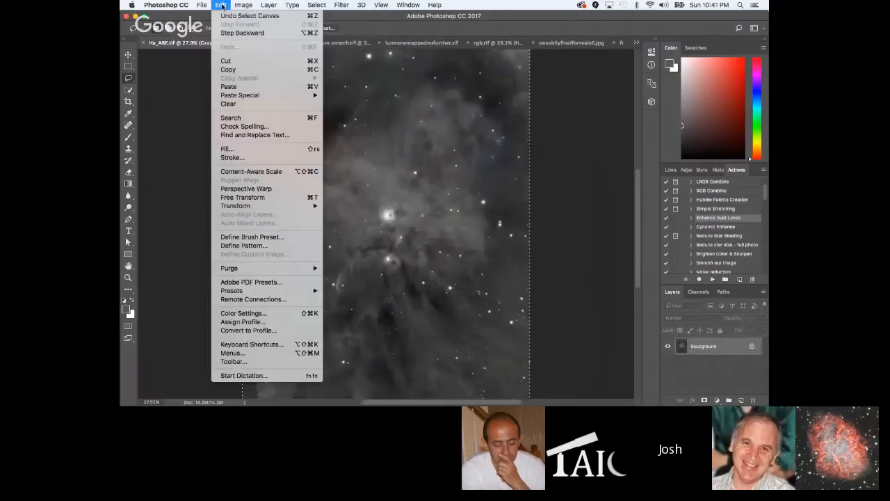
left_click(268, 67)
left_click(498, 43)
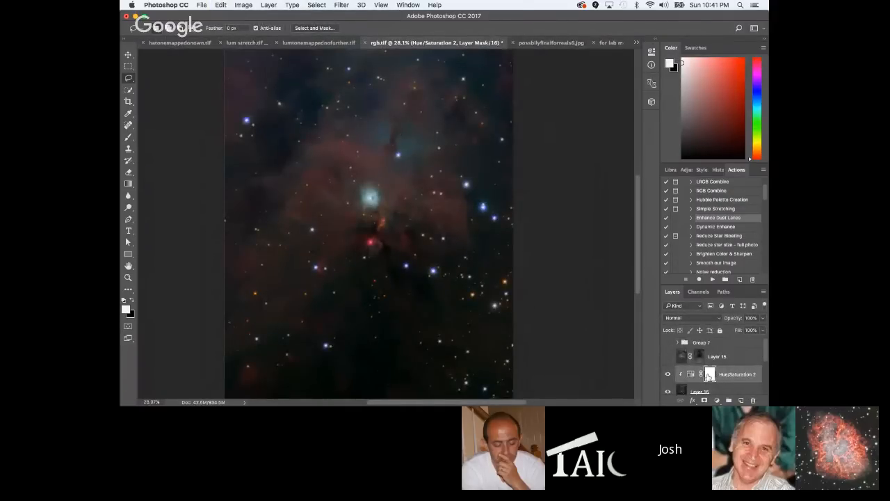
left_click(709, 375, "alt")
key("ctrl+v")
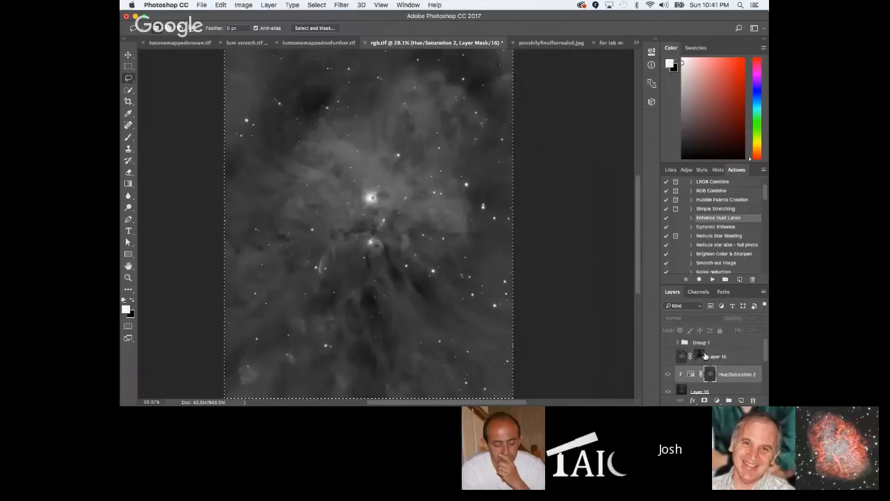
Colorize the Hue/Saturation 2 adjustment with hue 343, saturation 85 and lightness +45.
double_click(690, 374)
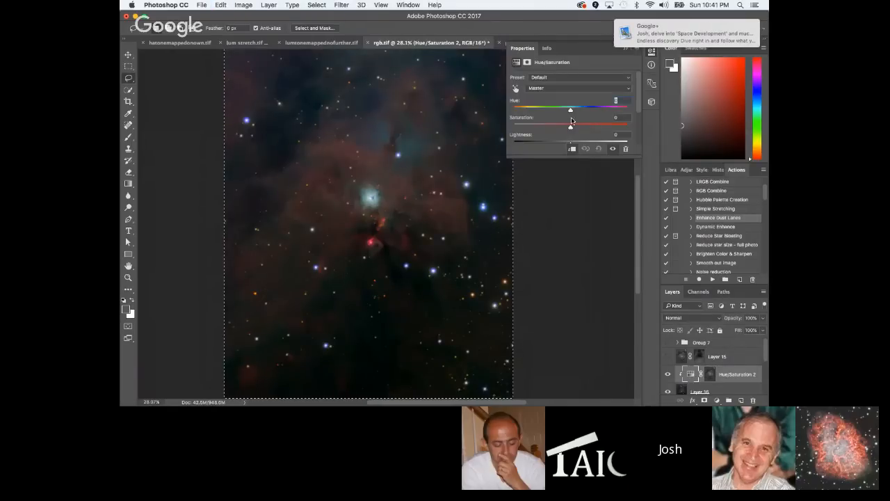
scroll(567, 128, "down", 2)
left_click(555, 133)
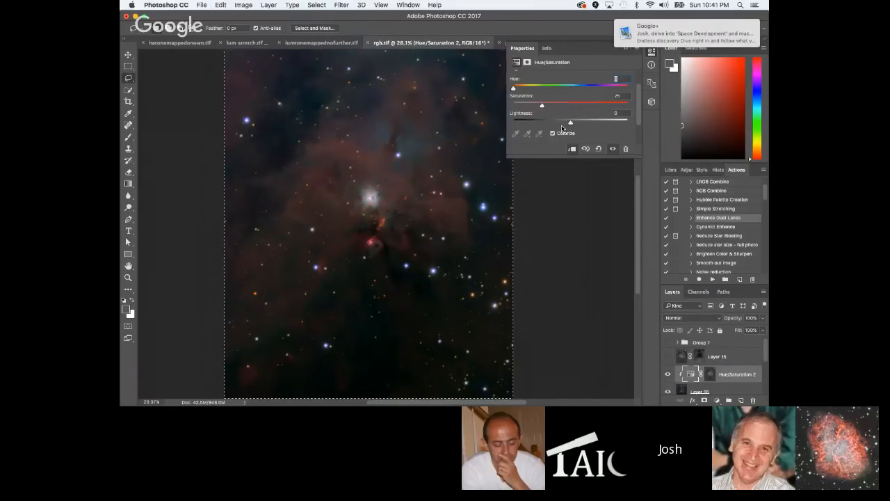
left_click_drag(546, 106, 606, 105)
left_click_drag(512, 88, 623, 90)
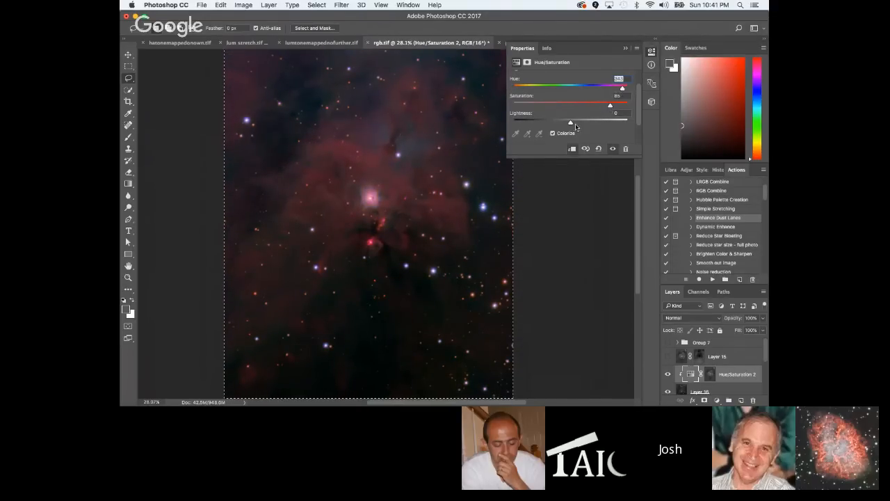
left_click_drag(571, 124, 596, 124)
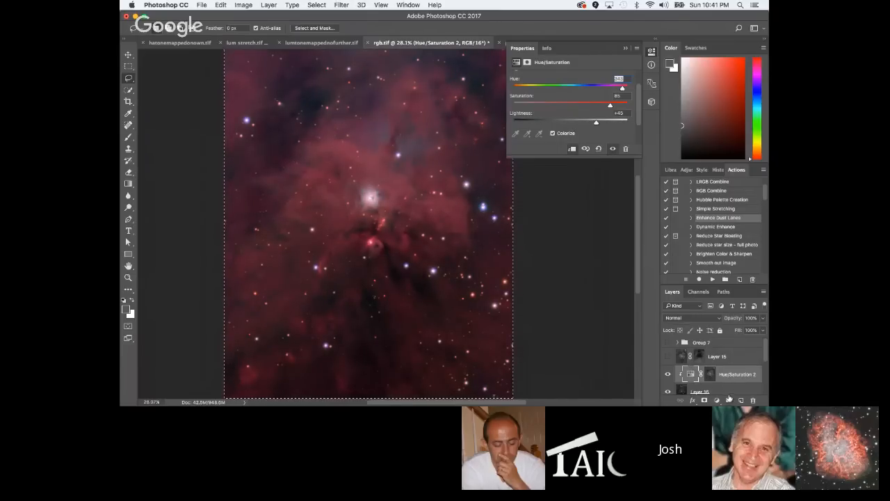
Make Layer 15 visible and copy the entire contents of its layer mask.
left_click(701, 358, "alt")
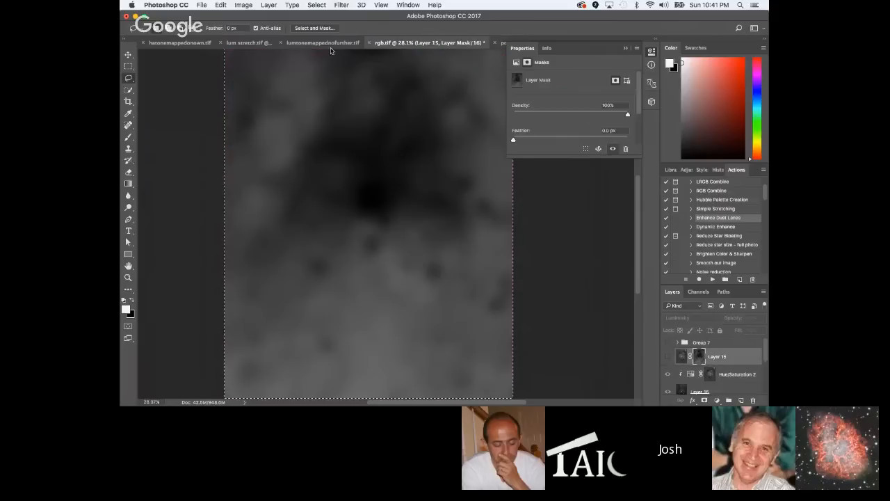
left_click(317, 5)
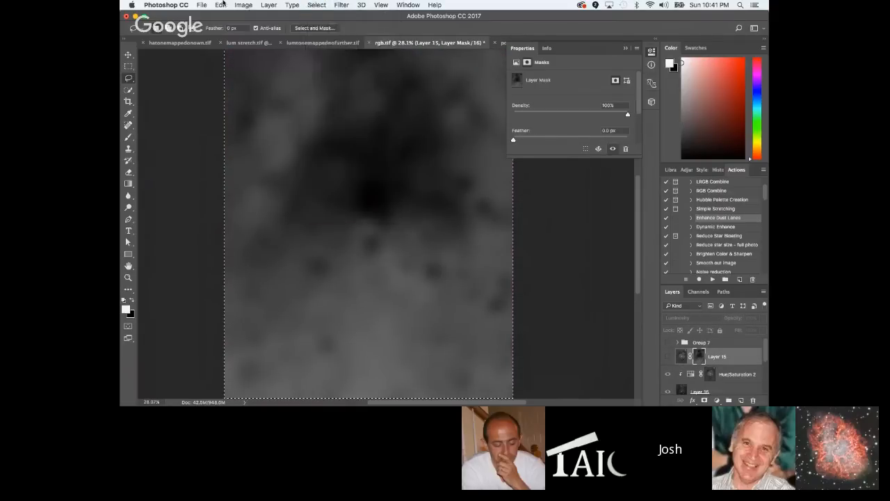
left_click(220, 5)
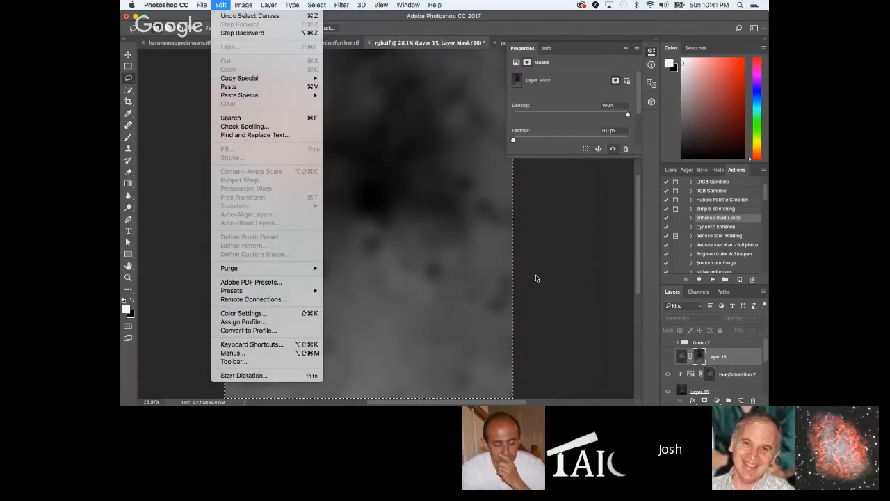
left_click(669, 364)
left_click(668, 358)
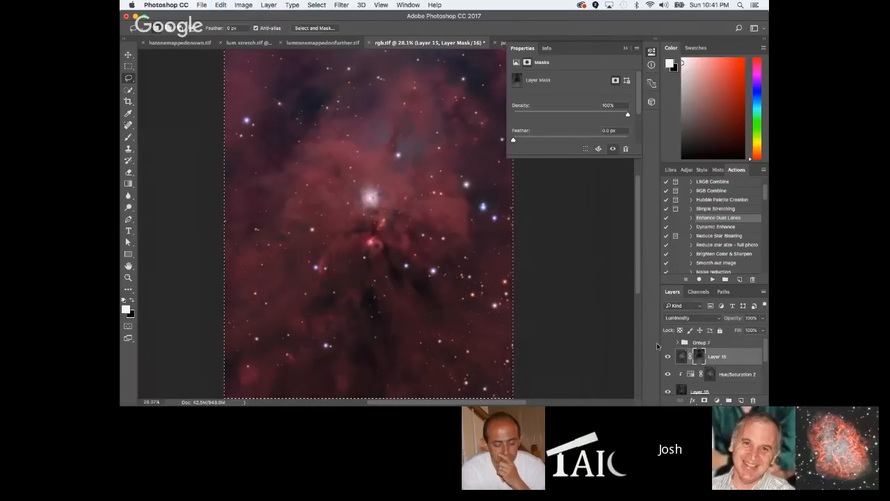
left_click(316, 4)
left_click(221, 5)
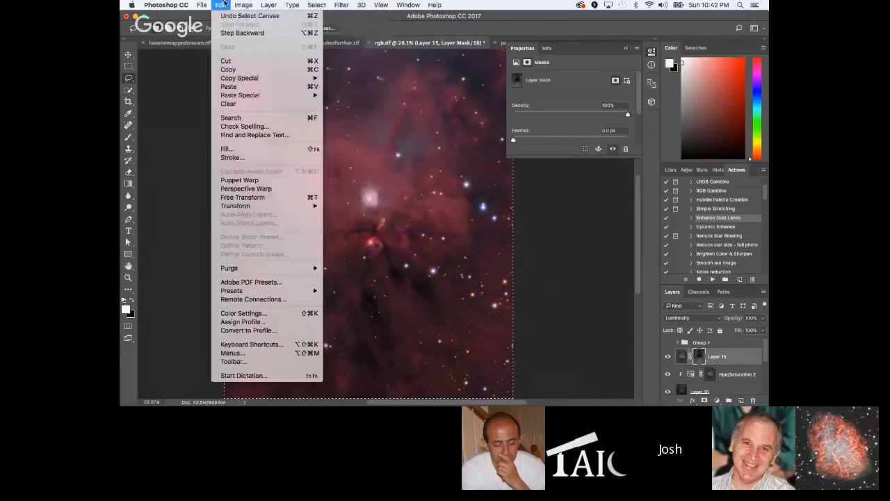
left_click(251, 70)
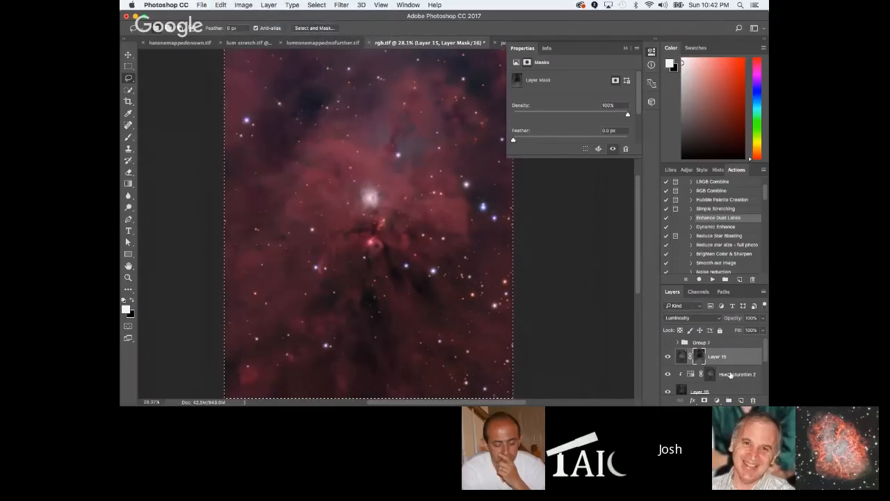
Place the Hue/Saturation 2 adjustment in a new layer group between Layer 15 and Layer 16.
left_click(731, 375)
left_click(729, 401)
left_click_drag(722, 385, 724, 372)
left_click(729, 371)
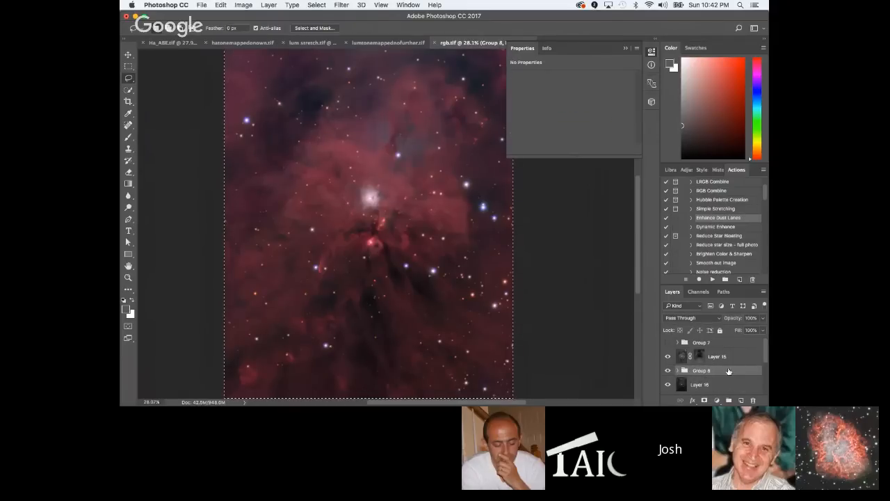
Add a layer mask to Group 8, paste the copied Layer 15 mask into it, and hide Layer 15.
left_click(705, 400)
left_click(701, 375, "alt")
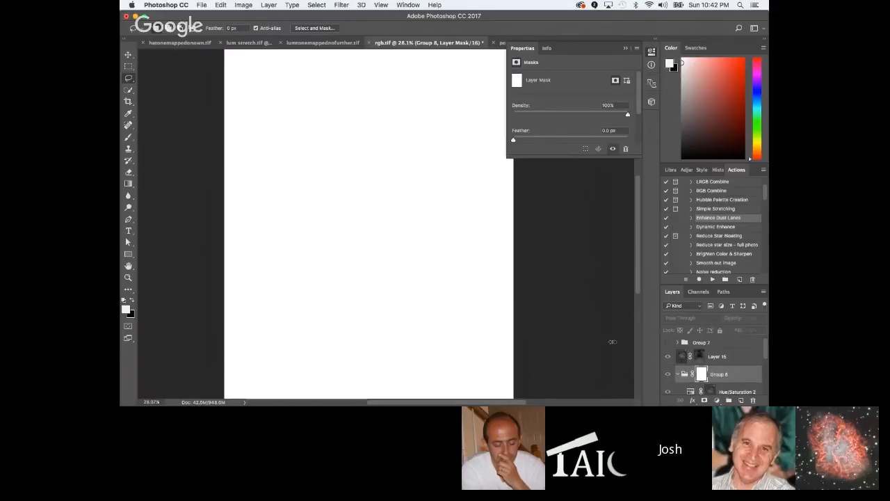
key("super+v")
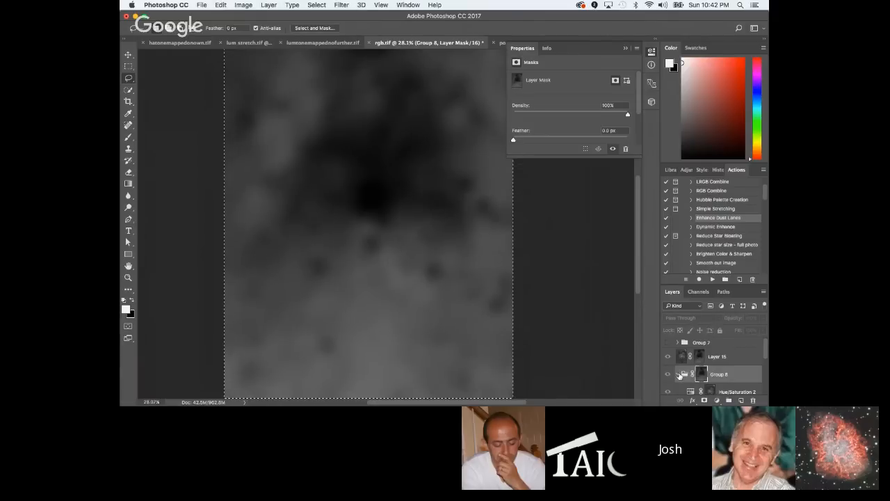
left_click(685, 374)
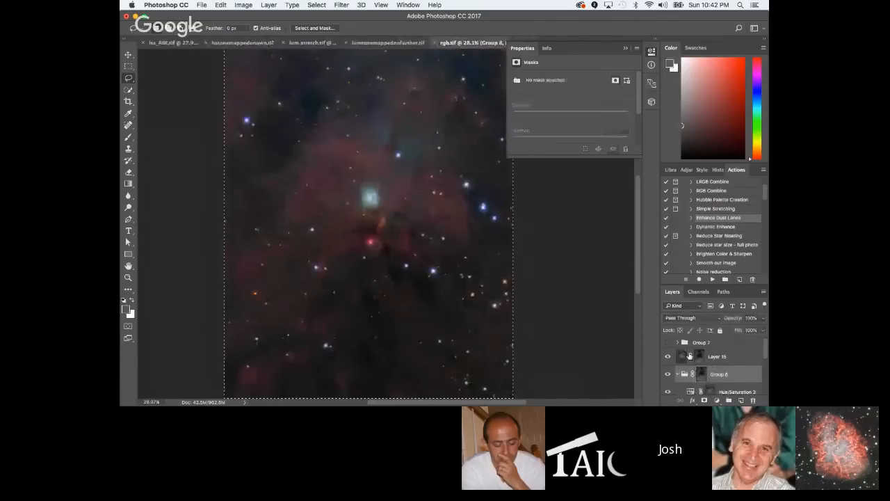
left_click(668, 357)
left_click(678, 374)
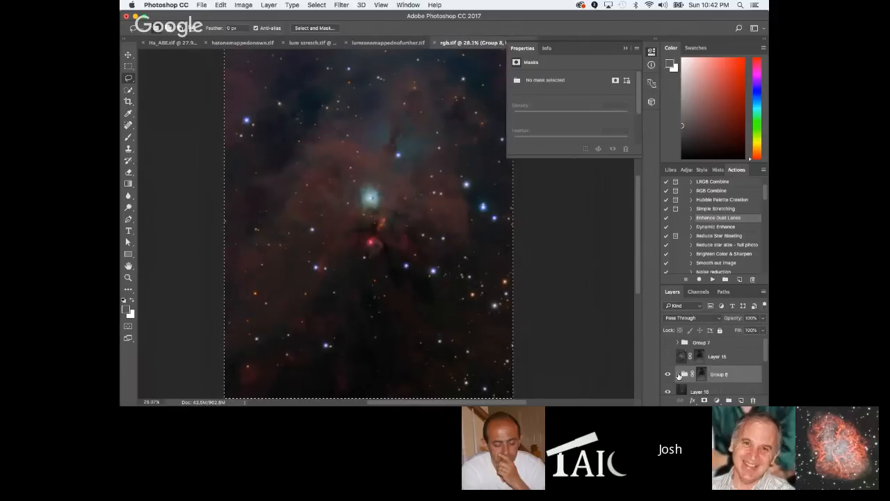
Fit the whole image in view and compare it with Group 8 hidden and shown.
key("super+0")
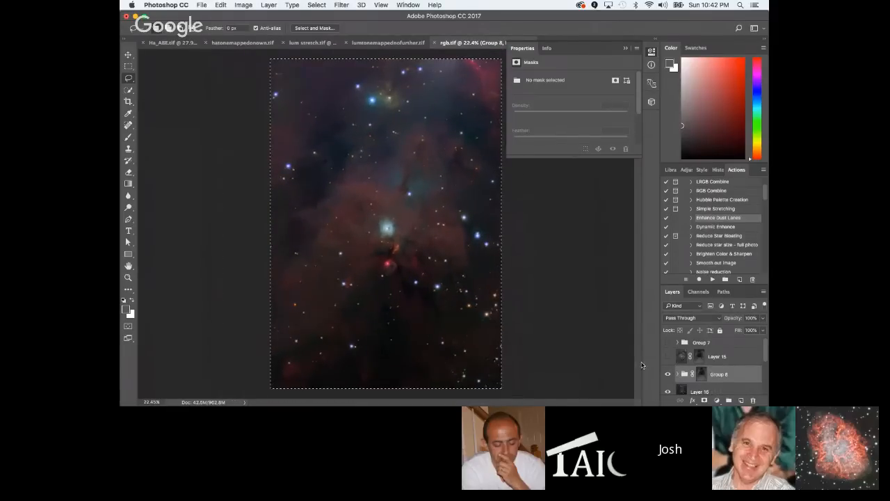
left_click(668, 374)
left_click(668, 374)
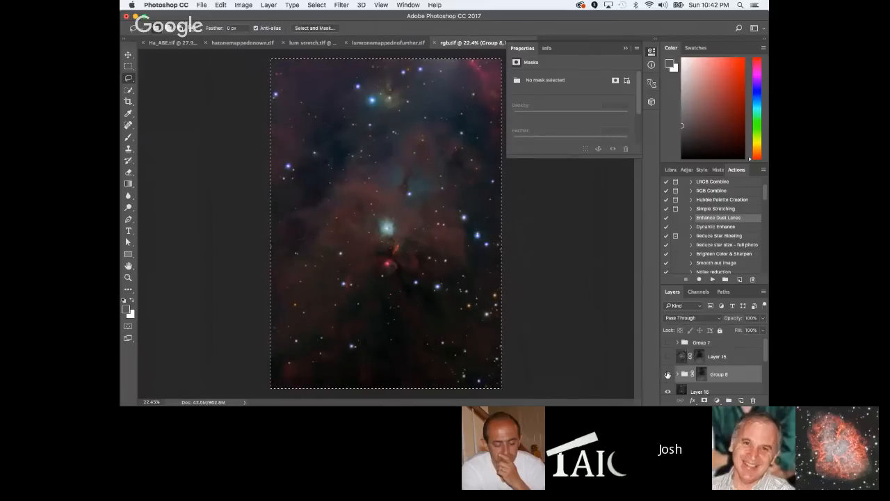
left_click(668, 375)
left_click(667, 374)
Examine the nebula core and the surrounding dust and stars up close with Group 8 applied.
scroll(472, 281, "up", 3)
scroll(493, 300, "up", 2)
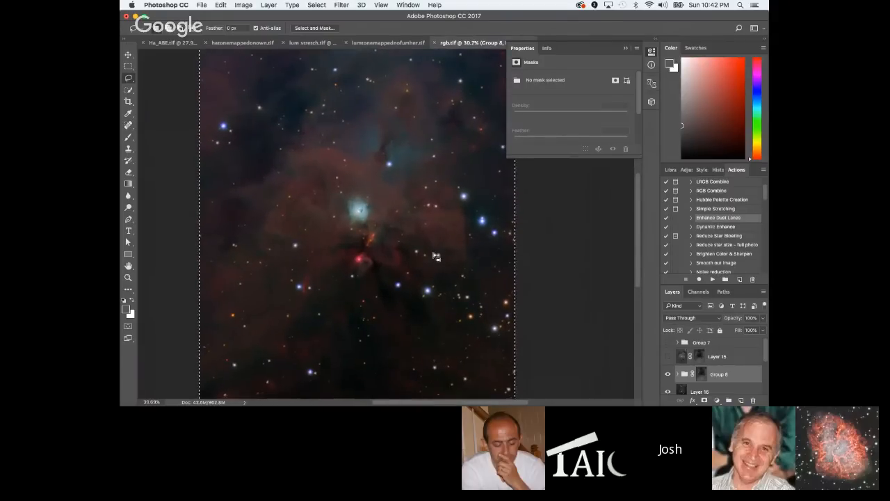
scroll(435, 255, "up", 3)
scroll(352, 215, "up", 3)
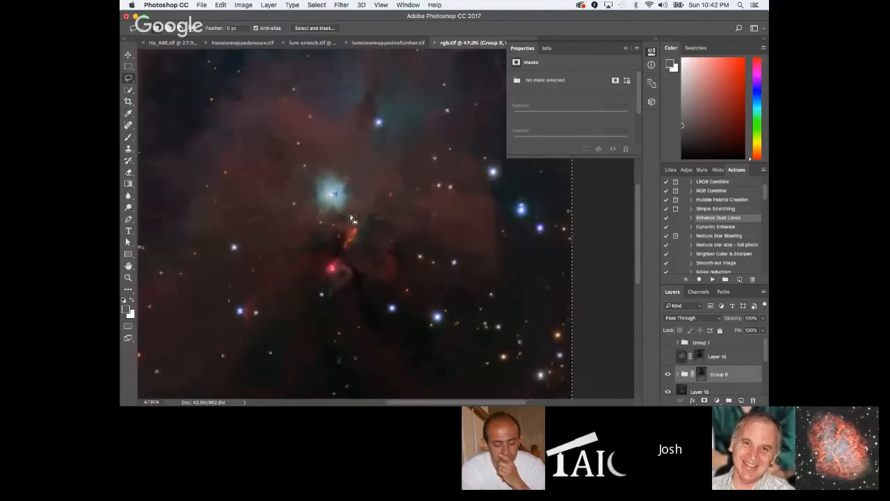
scroll(400, 234, "down", 6)
scroll(442, 261, "up", 3)
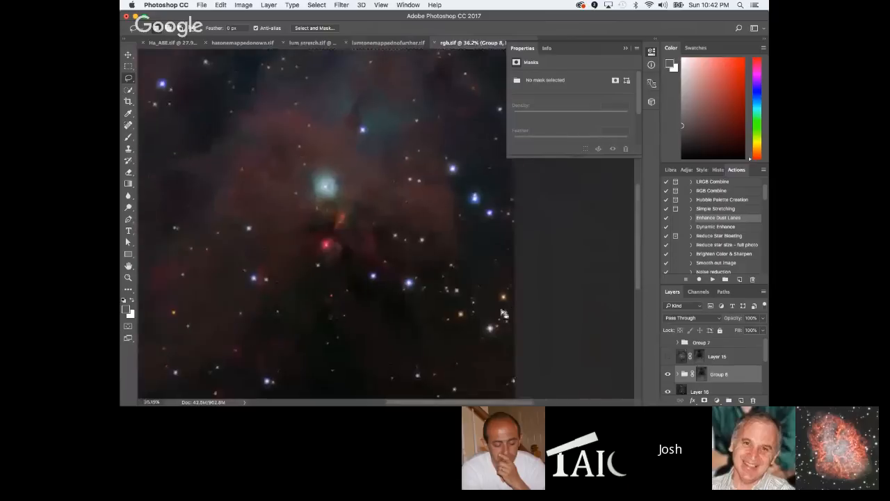
scroll(504, 312, "up", 4)
scroll(470, 240, "down", 6)
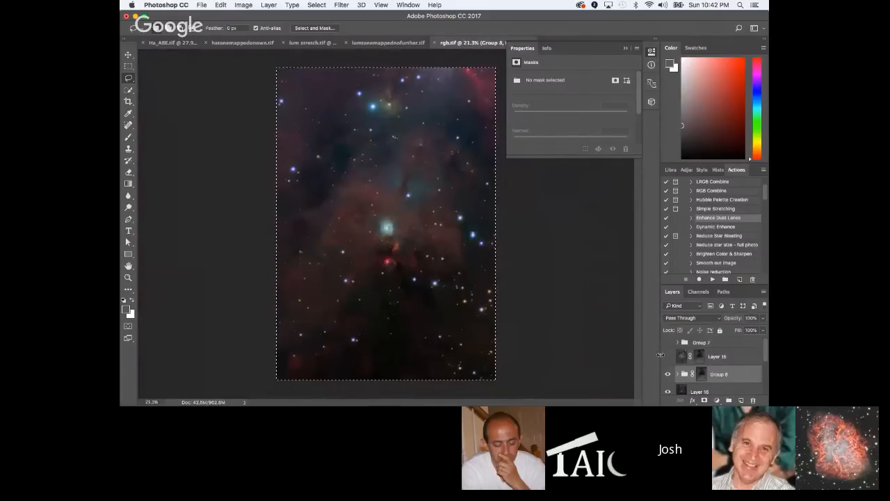
Compare the image with Layer 15 shown and hidden, and inspect the stars in the lower part up close.
left_click(669, 357)
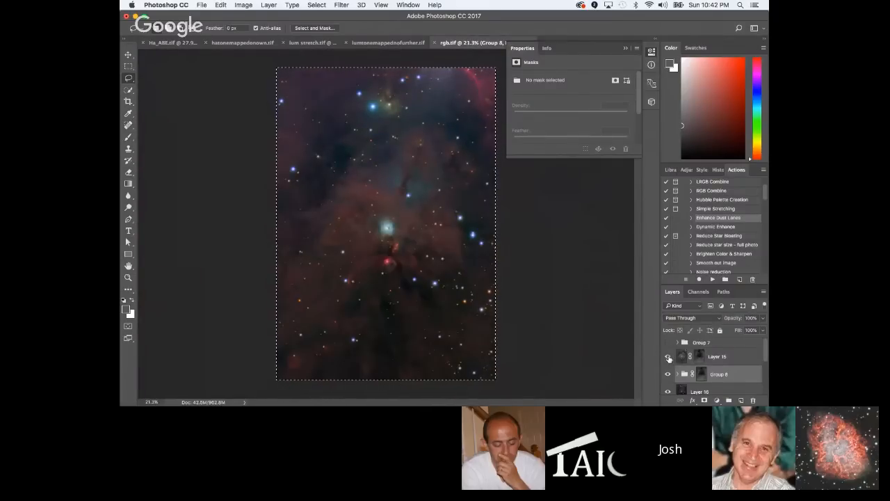
left_click(668, 357)
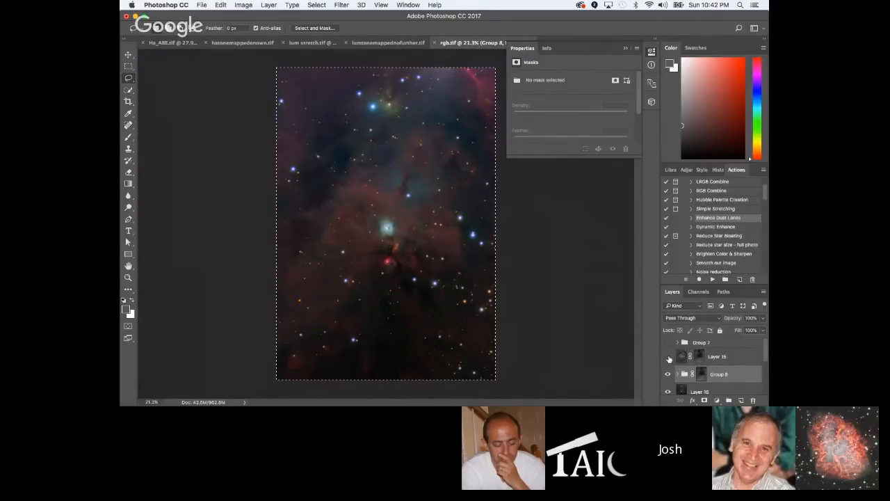
scroll(463, 322, "up", 5)
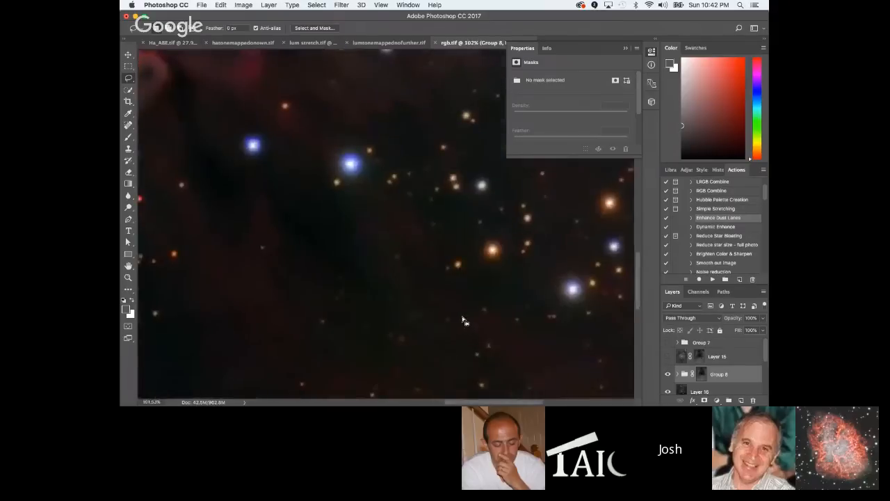
scroll(473, 318, "down", 1)
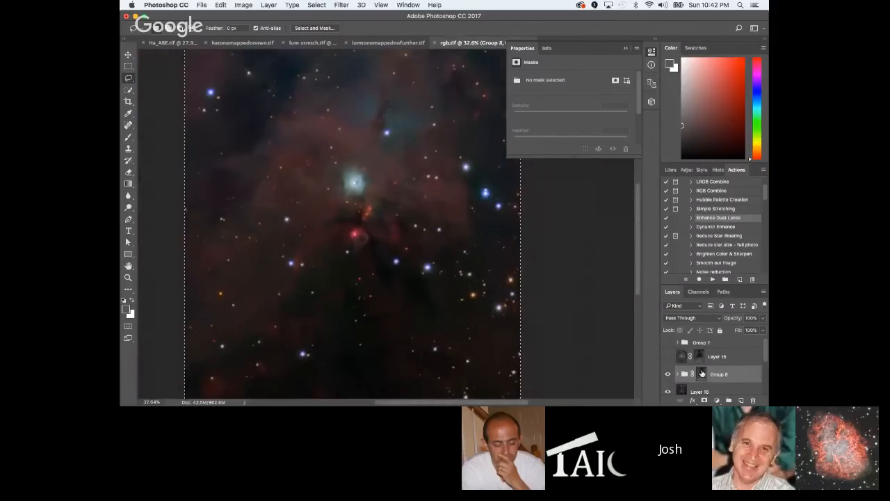
scroll(701, 374, "down", 1)
Compare the layer build-up by hiding Group 8, Layer 16 and Layer 14, and showing them again from the bottom up.
left_click(669, 356)
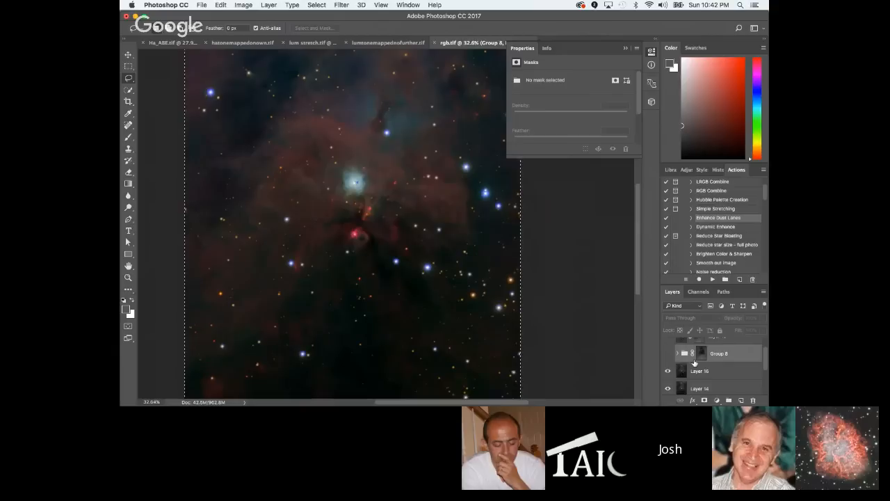
scroll(694, 363, "down", 1)
left_click(668, 368)
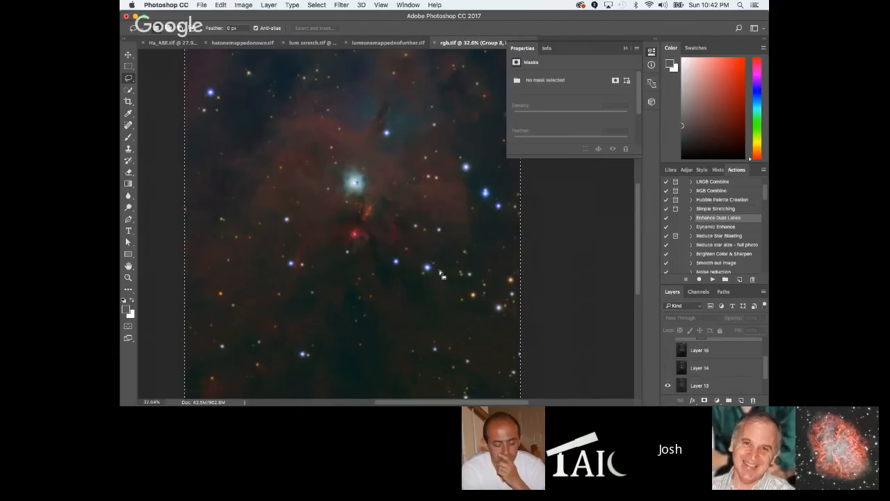
scroll(689, 372, "down", 1)
scroll(692, 373, "down", 1)
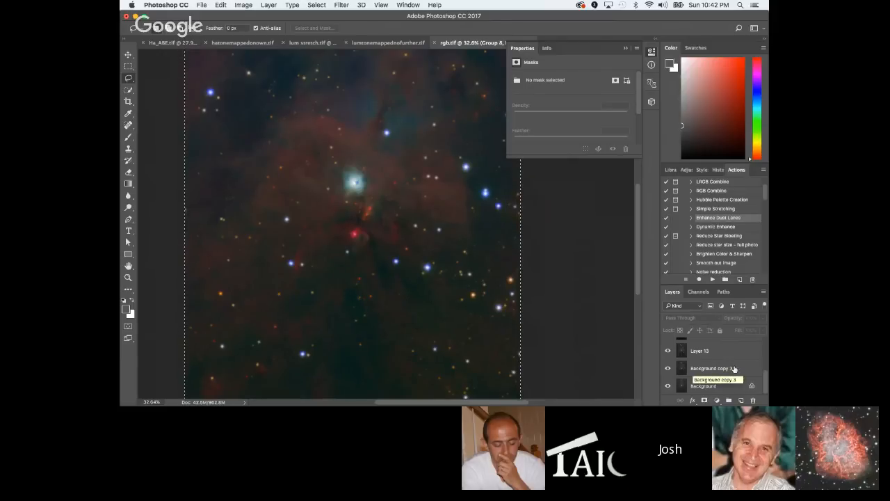
scroll(715, 362, "up", 3)
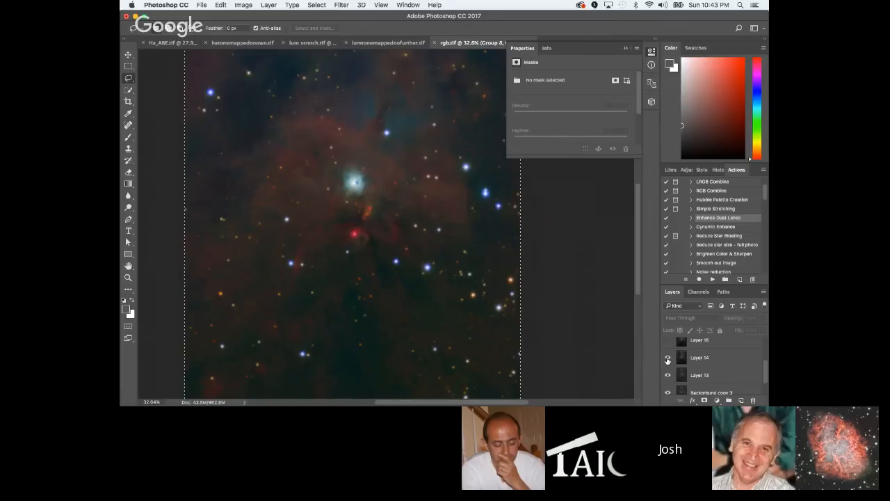
left_click(668, 359)
scroll(696, 362, "up", 3)
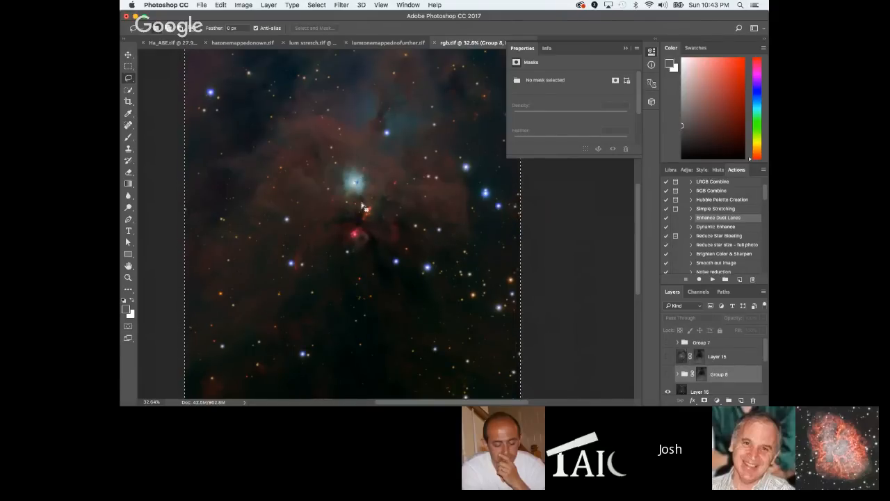
left_click(667, 374)
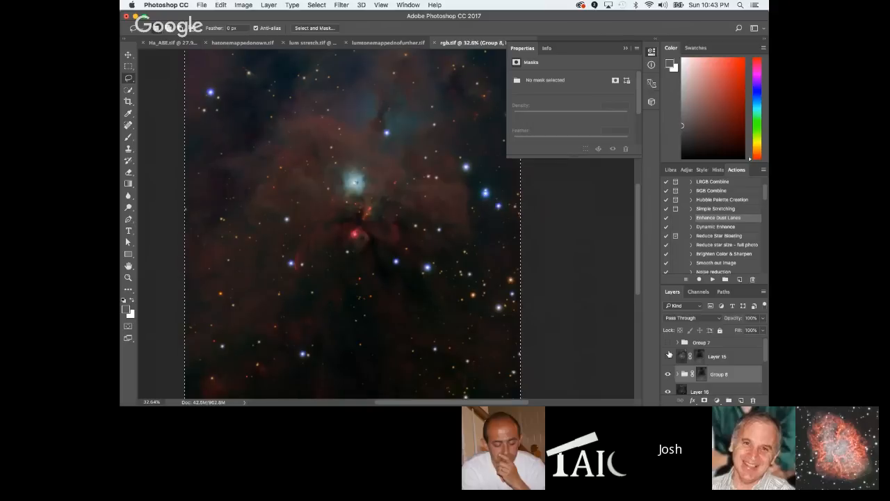
Show Layer 15 and Group 7 again, and combine Layer 15 and Group 8 into a new layer group.
left_click(668, 355)
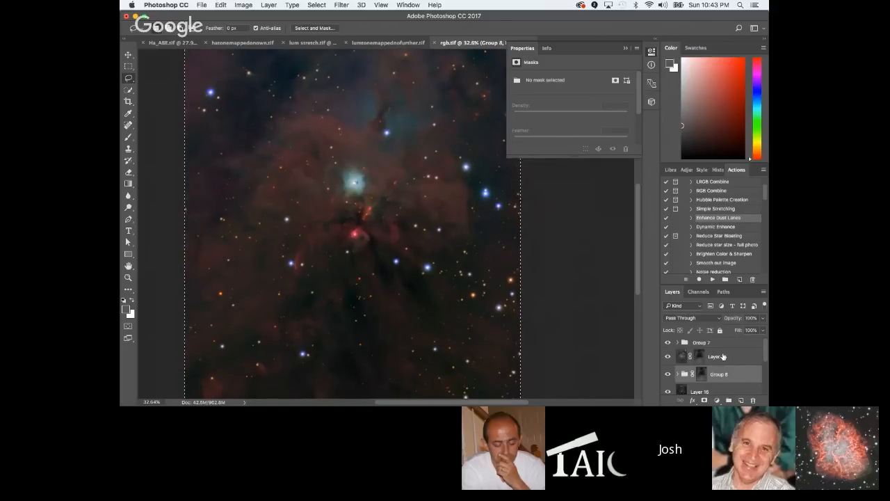
left_click(724, 356, "shift")
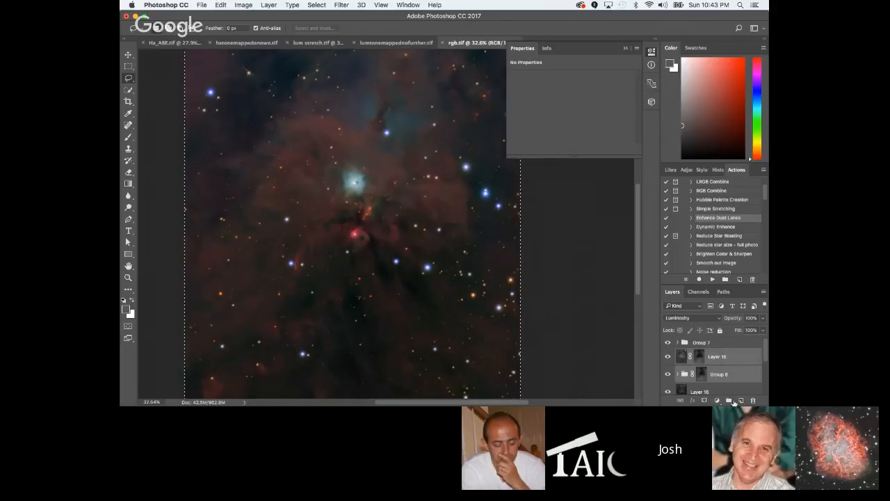
left_click_drag(729, 401, 728, 401)
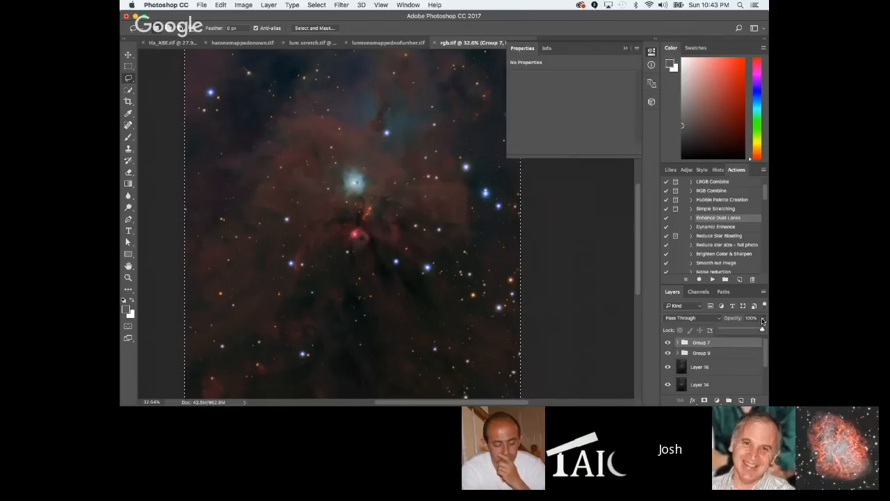
Lower the opacity of Group 7 to 63% and clear the selection around the whole image.
left_click_drag(762, 331, 747, 330)
scroll(448, 267, "down", 3)
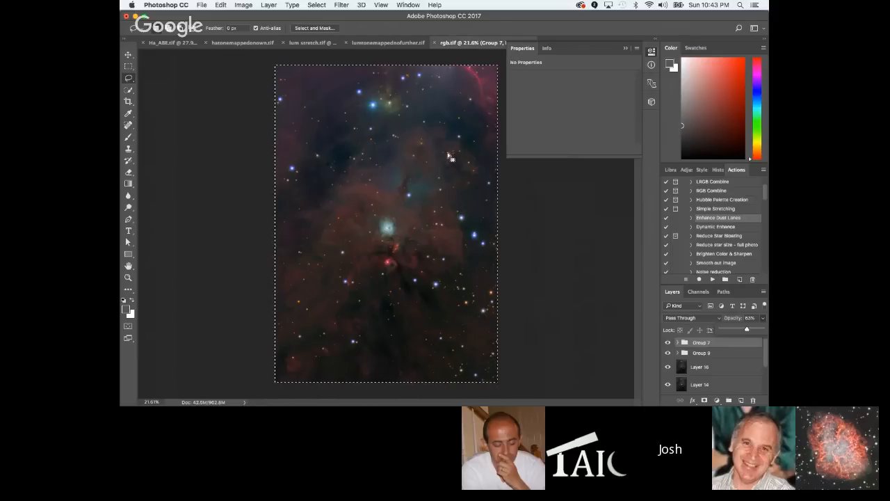
left_click(436, 172)
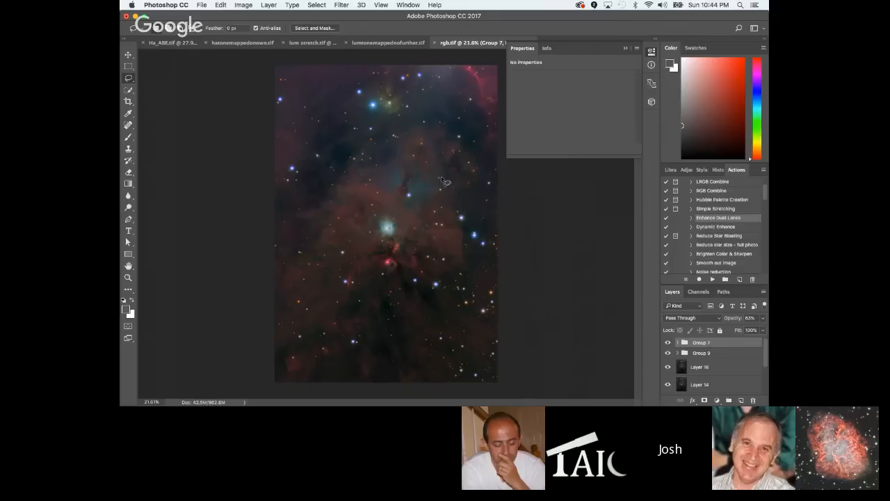
Examine the red nebula core and dark dust lanes up close, and compare them with the overall image.
scroll(376, 286, "up", 6)
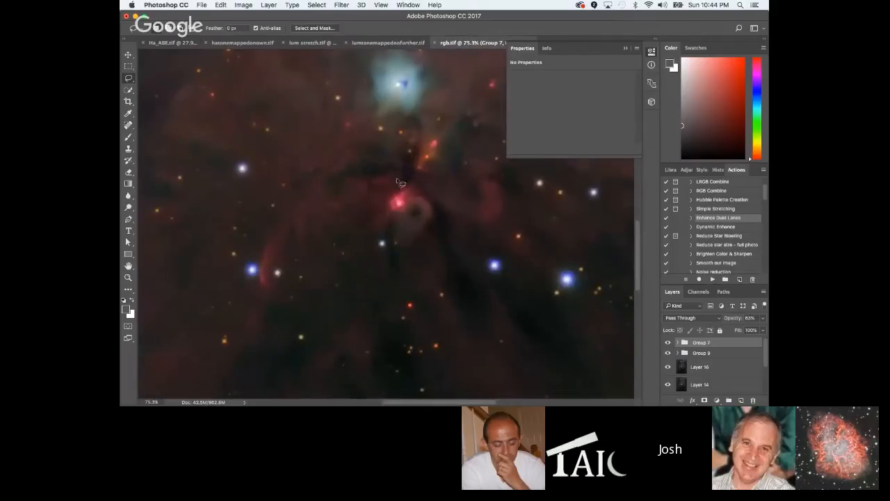
scroll(443, 219, "down", 2)
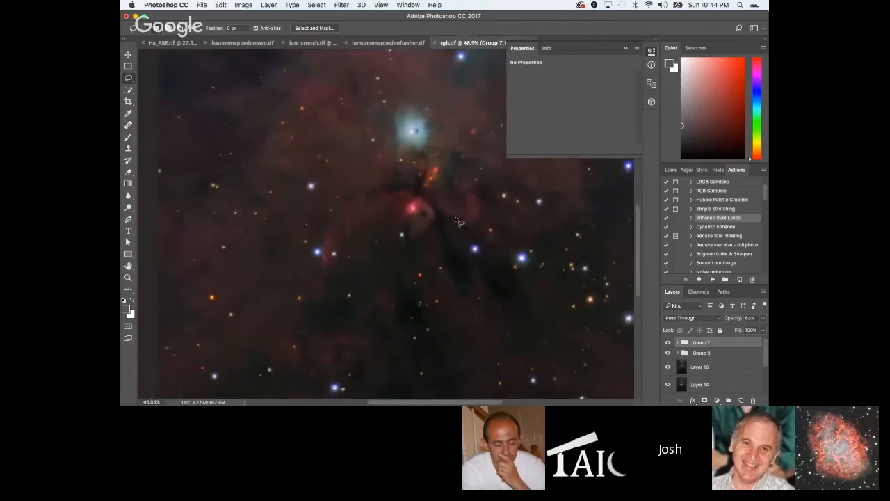
scroll(419, 122, "up", 1)
scroll(419, 123, "up", 1)
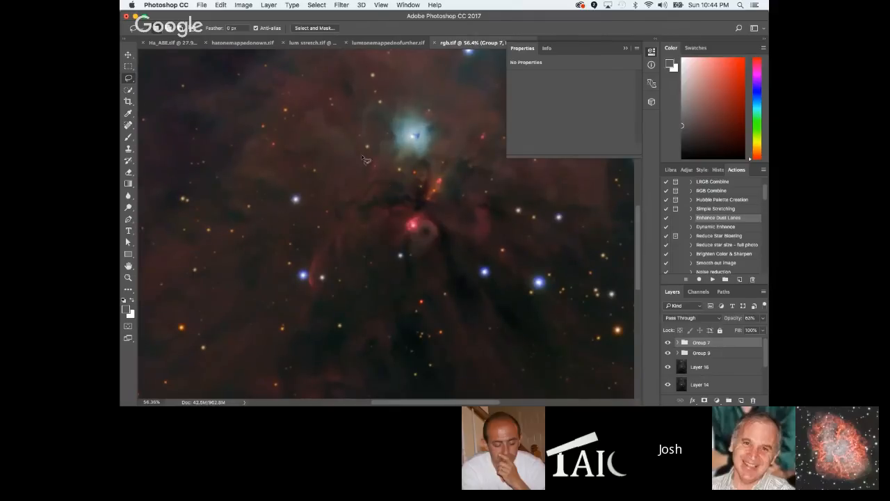
scroll(426, 178, "down", 1)
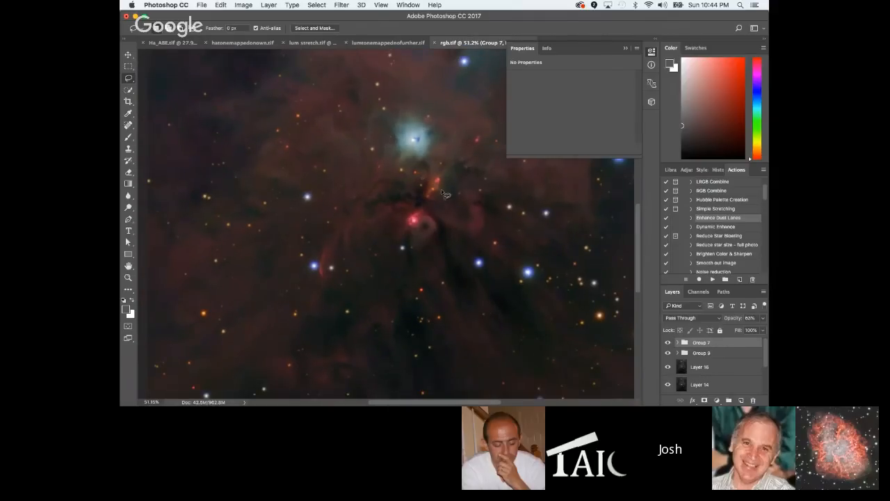
scroll(446, 202, "down", 4)
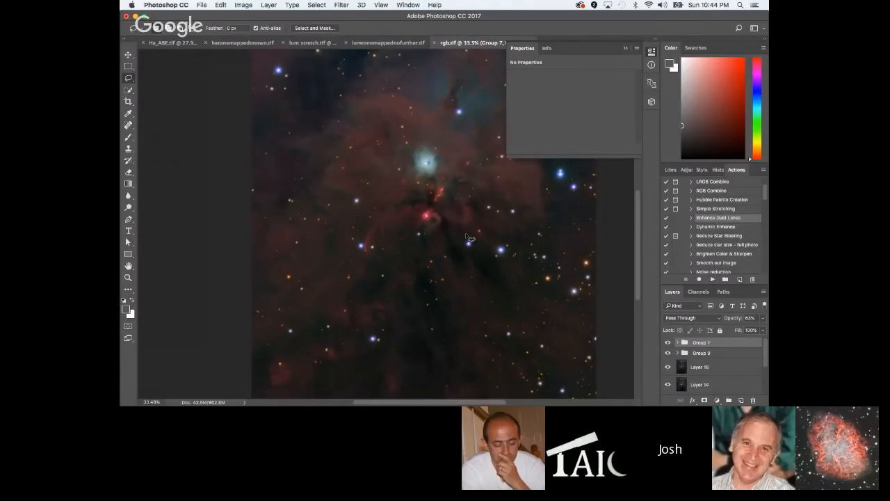
scroll(485, 229, "down", 5)
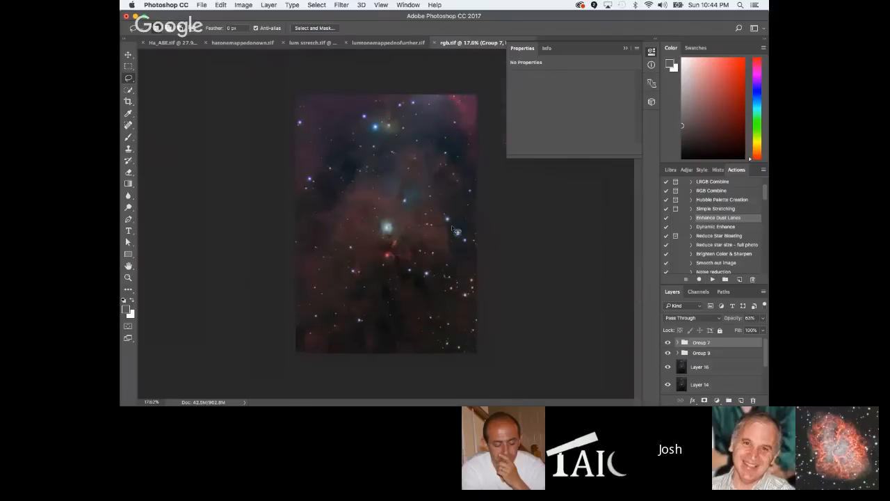
scroll(456, 229, "up", 2)
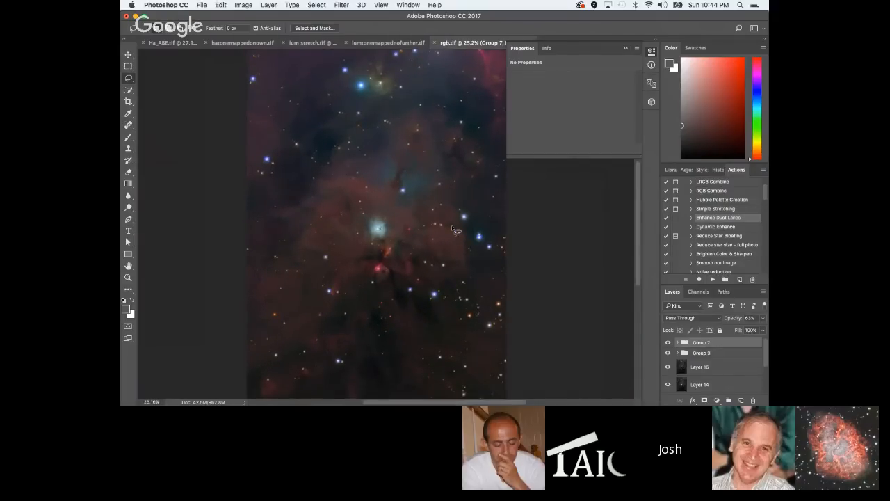
scroll(456, 229, "up", 1)
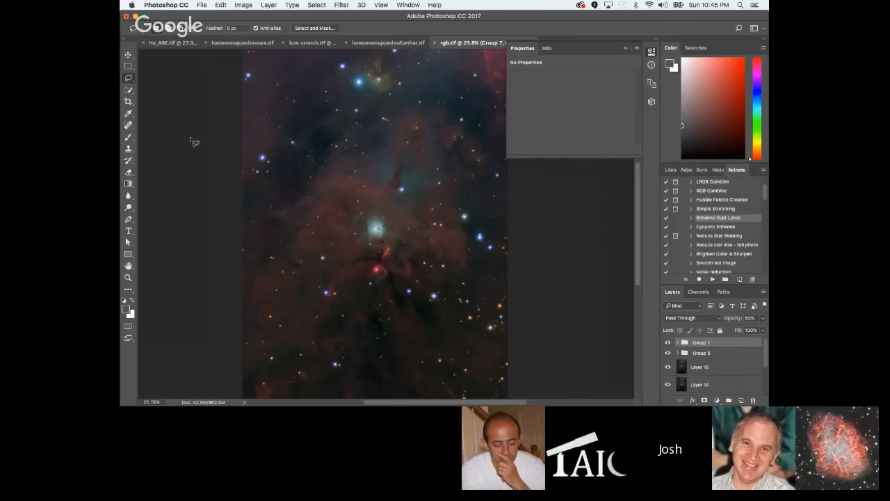
Inspect the bright blue reflection nebula and its central star at high magnification, and return to the whole image.
scroll(385, 243, "up", 1)
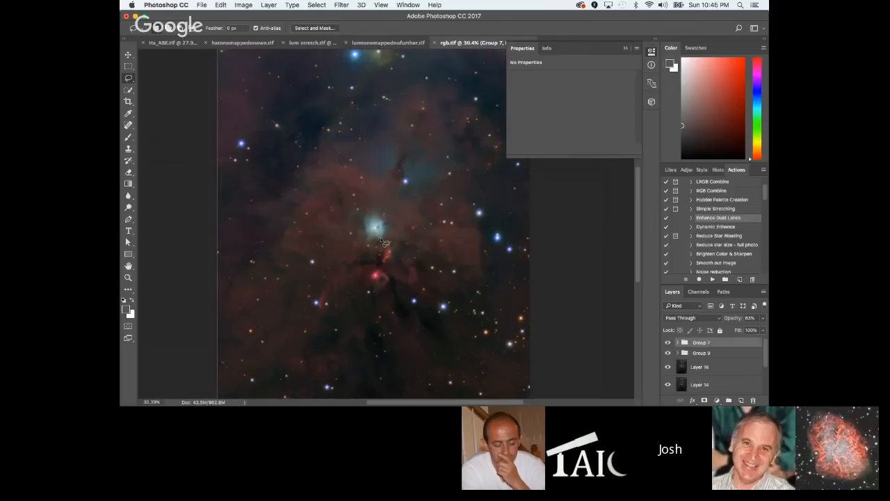
scroll(385, 243, "up", 5)
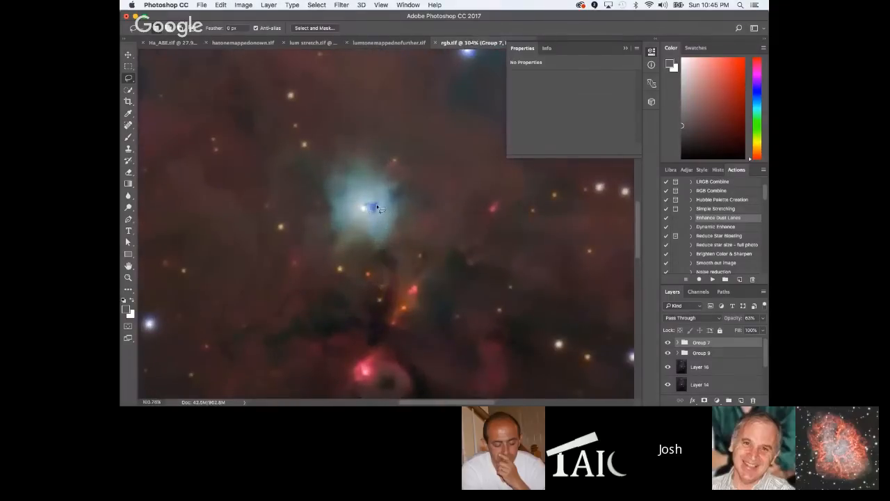
scroll(374, 212, "up", 1)
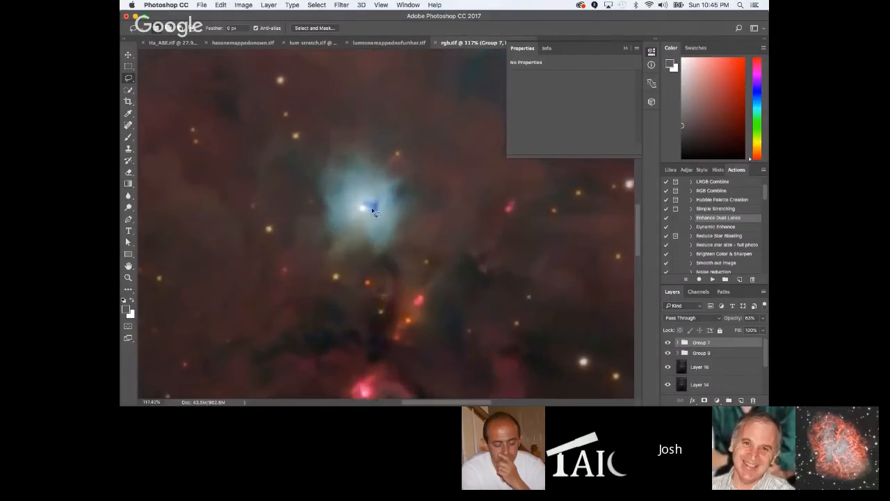
scroll(373, 211, "up", 1)
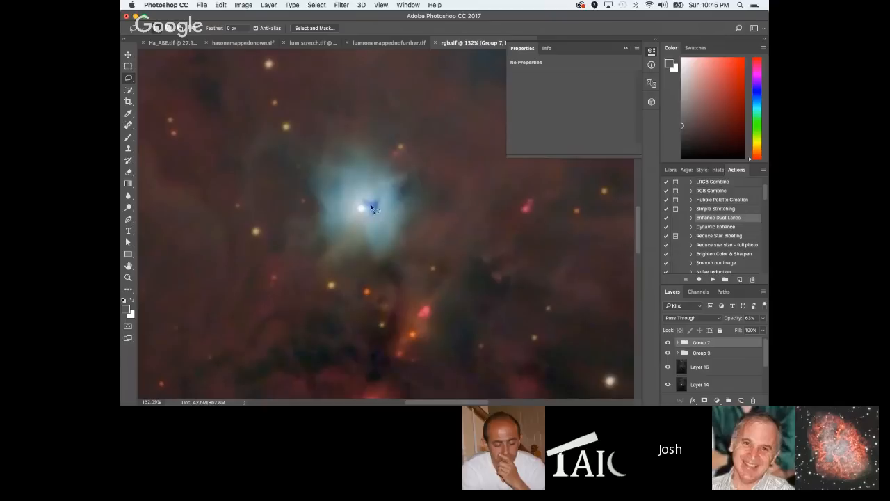
scroll(372, 206, "up", 3)
scroll(369, 203, "down", 8)
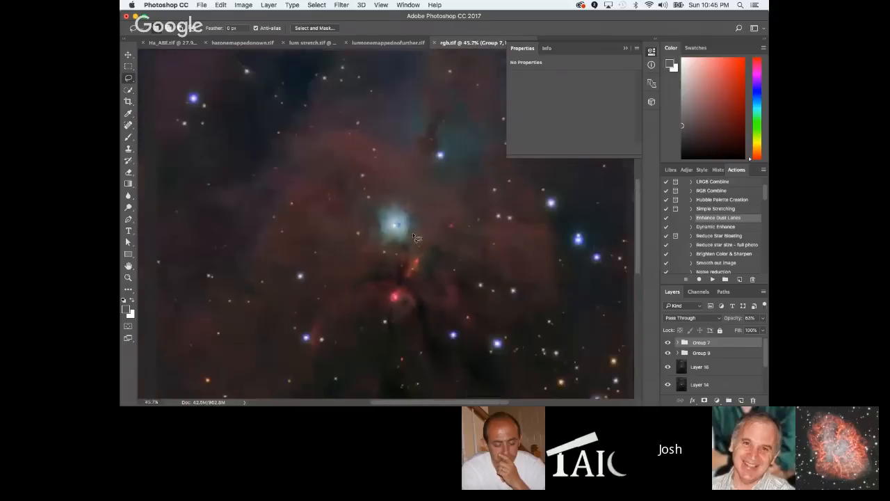
scroll(415, 238, "down", 3)
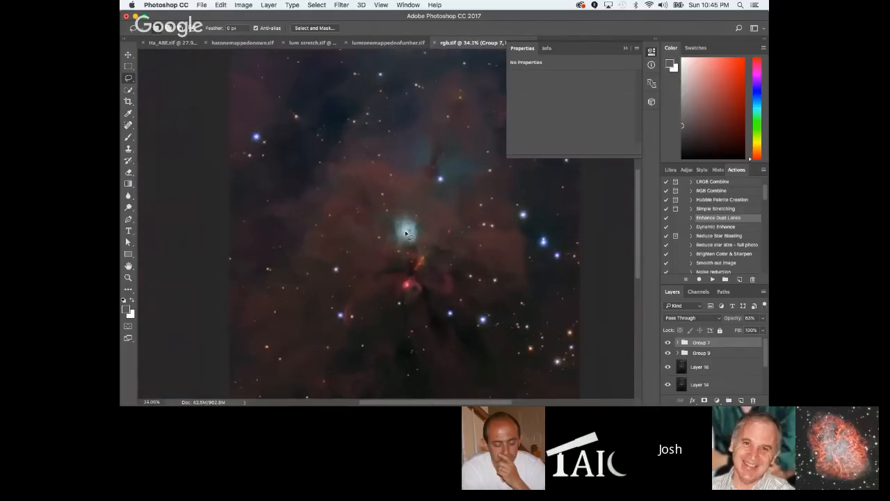
scroll(407, 234, "up", 2)
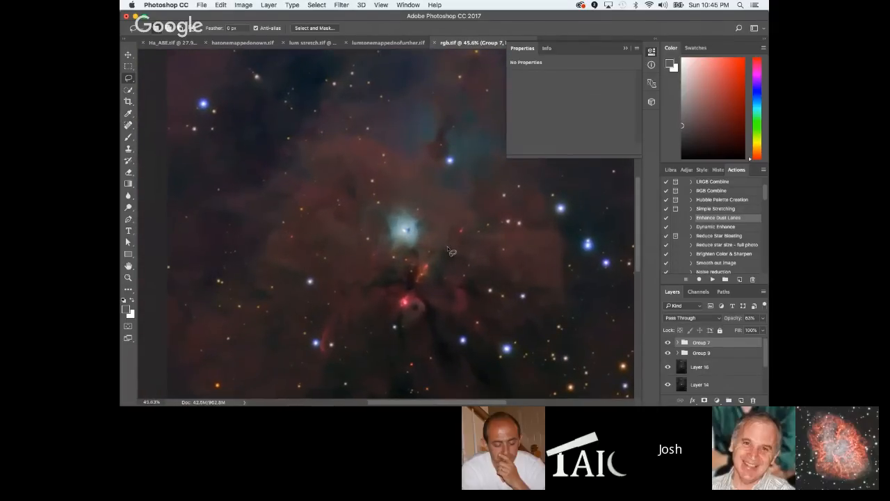
scroll(448, 250, "down", 4)
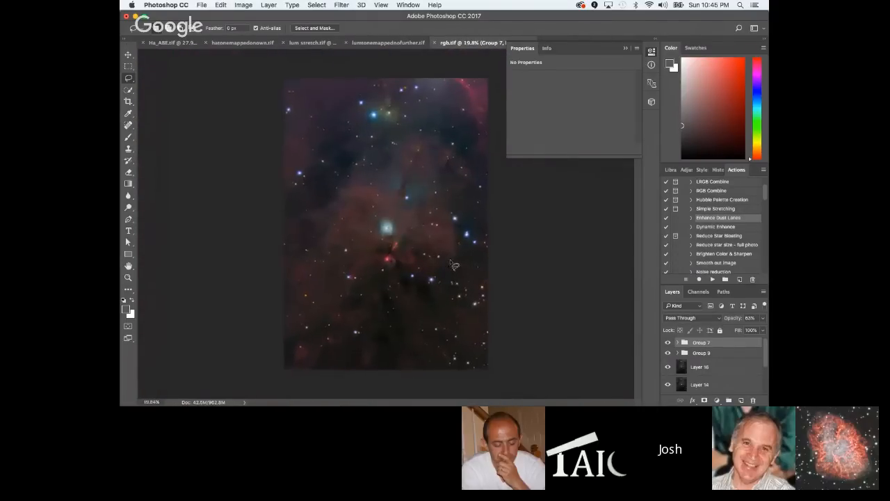
Review the reddish dust clouds around the nebula core at several magnifications with Group 7 at reduced opacity.
scroll(450, 308, "up", 2)
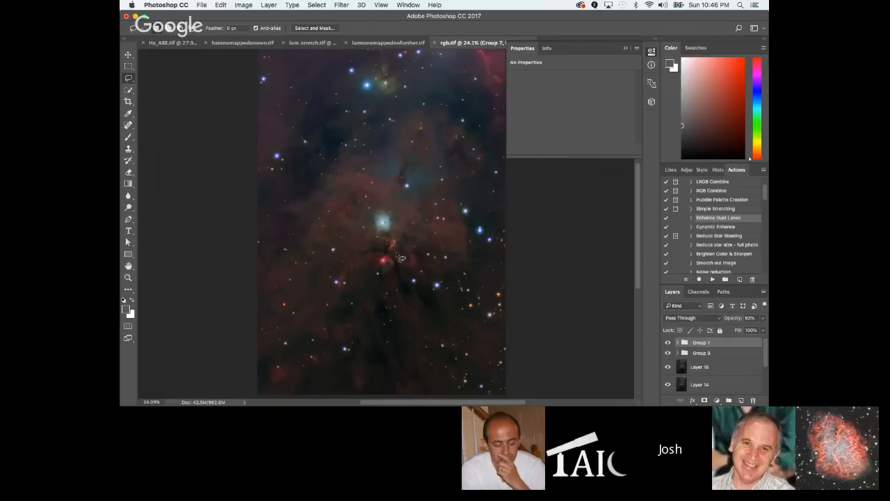
scroll(413, 256, "down", 1)
scroll(414, 257, "down", 2)
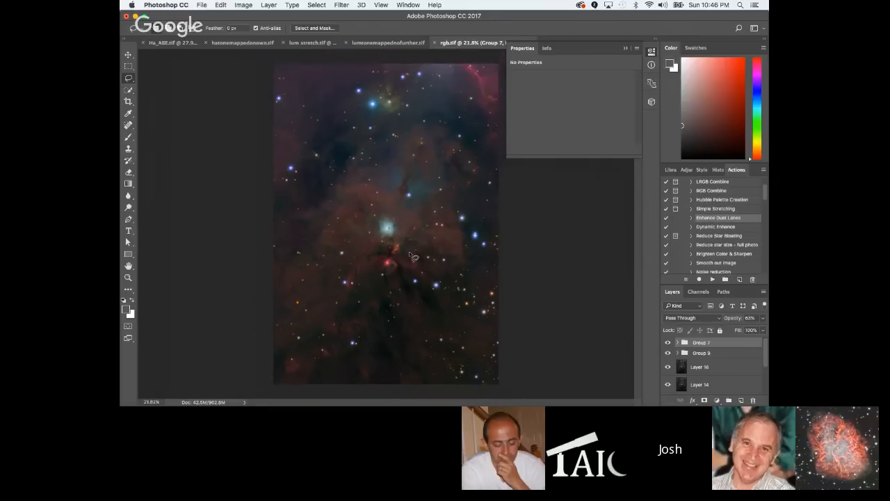
scroll(413, 257, "up", 1)
scroll(413, 256, "up", 1)
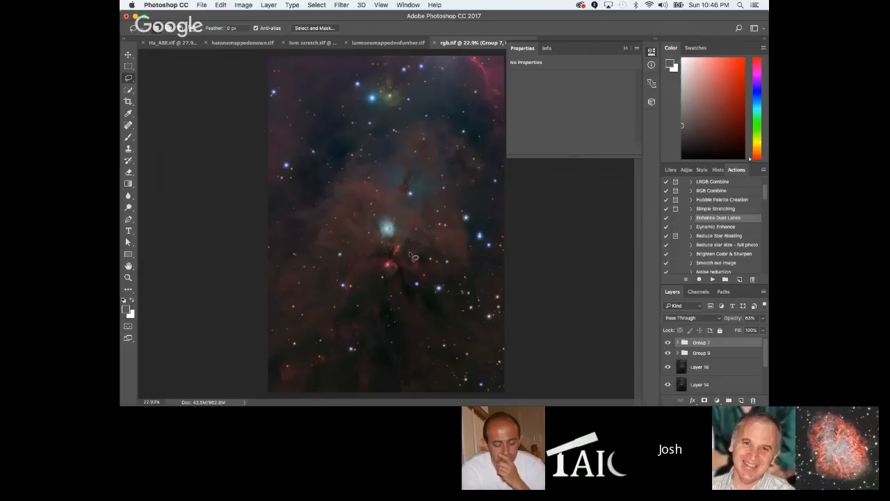
scroll(411, 255, "up", 4)
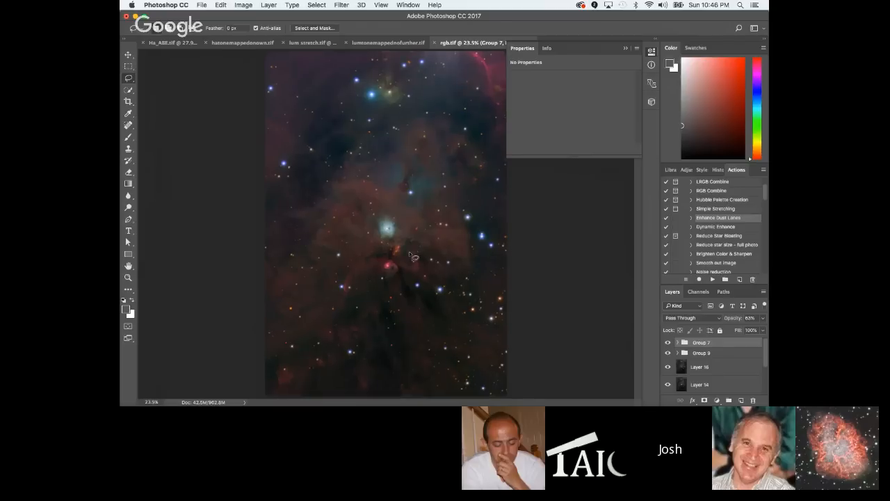
scroll(413, 257, "up", 6)
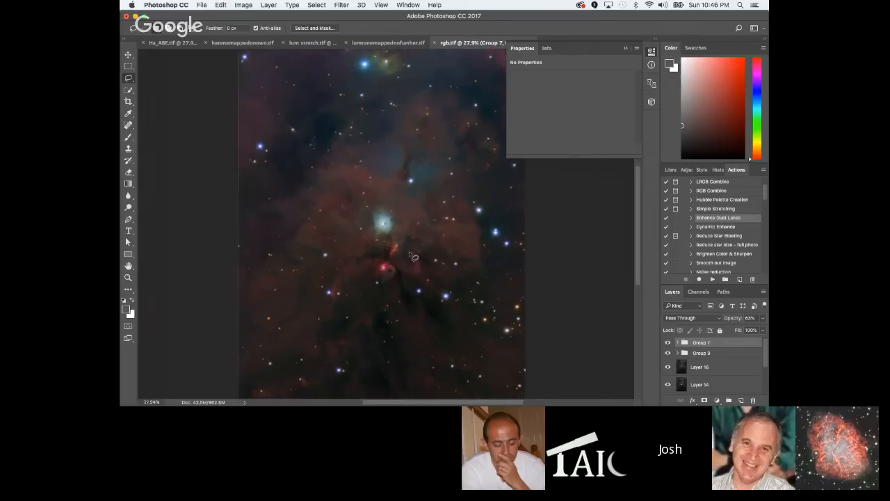
scroll(413, 256, "up", 5)
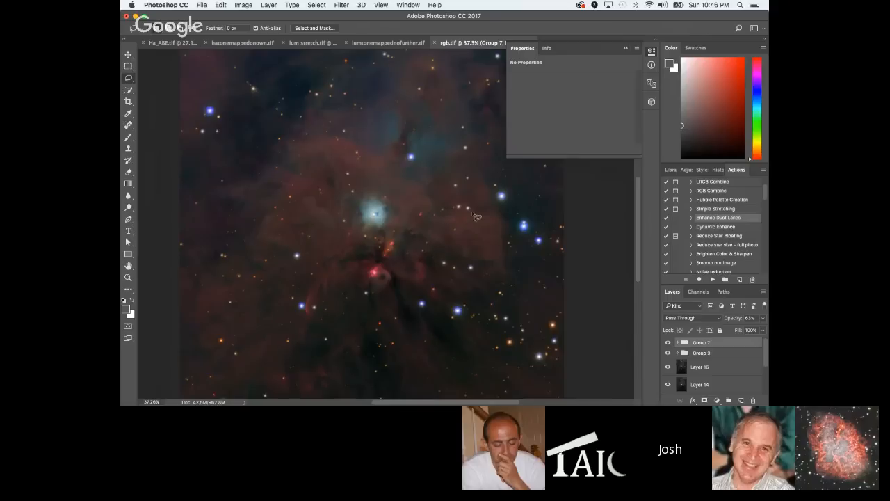
scroll(456, 224, "down", 3)
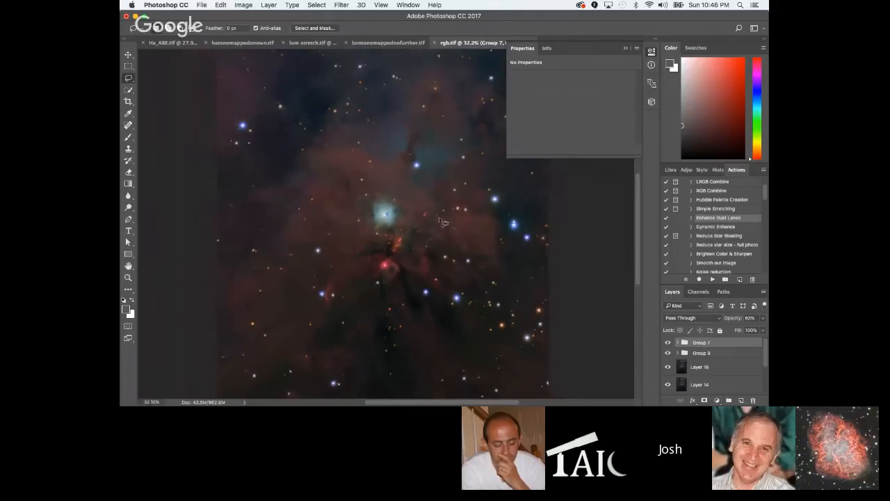
scroll(442, 220, "down", 1)
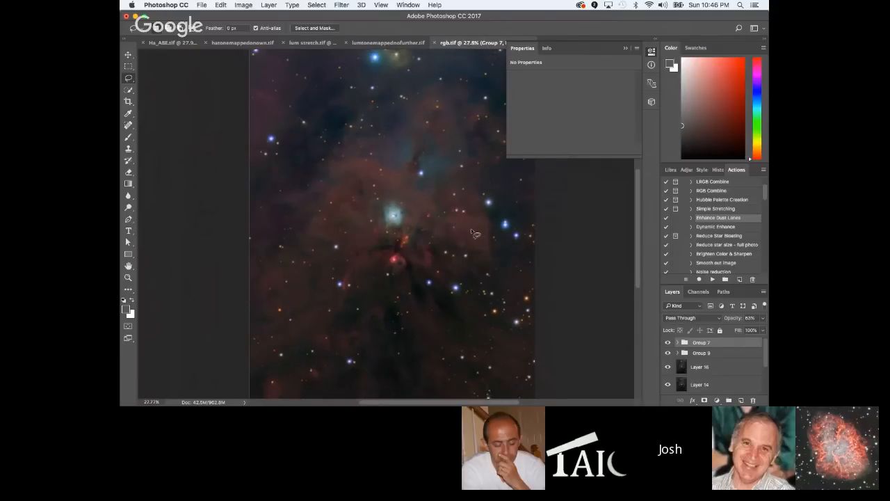
scroll(450, 221, "down", 1)
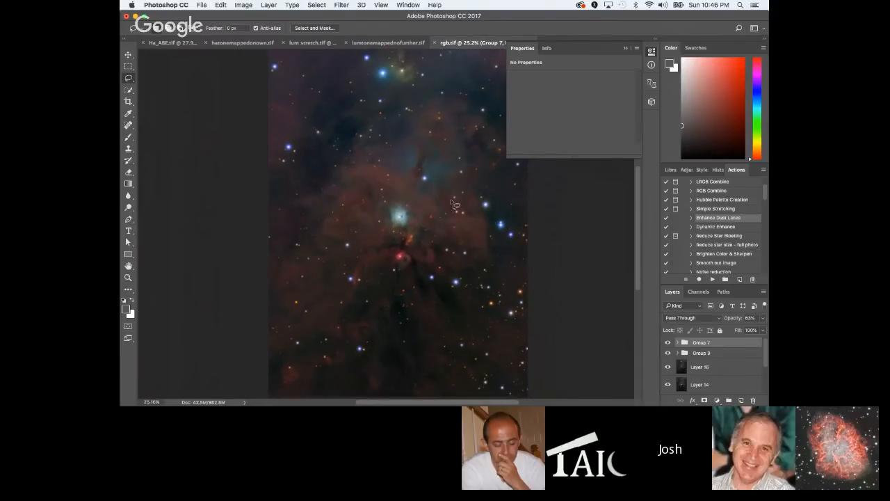
scroll(462, 210, "up", 1)
scroll(462, 210, "up", 5)
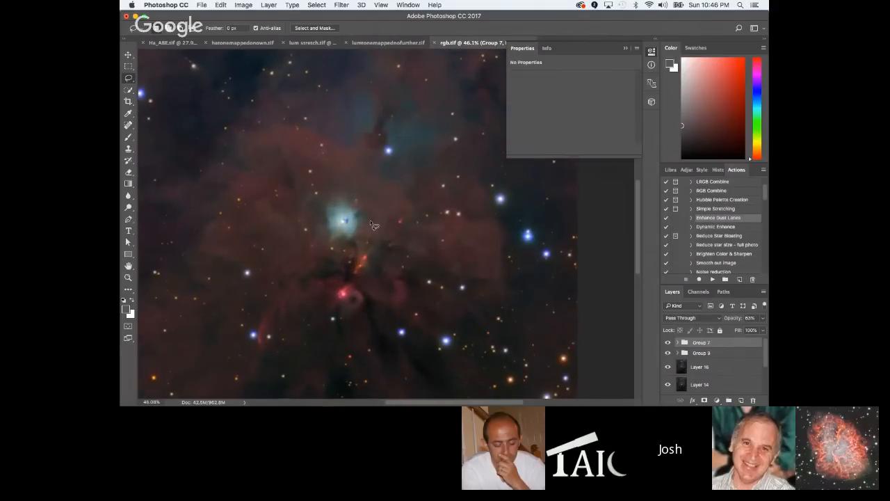
scroll(370, 219, "down", 1)
scroll(341, 219, "down", 3)
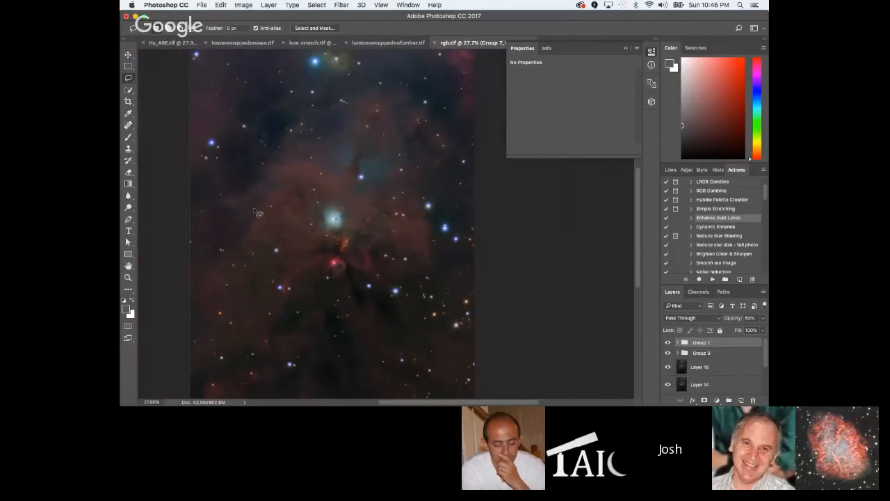
scroll(334, 221, "up", 2)
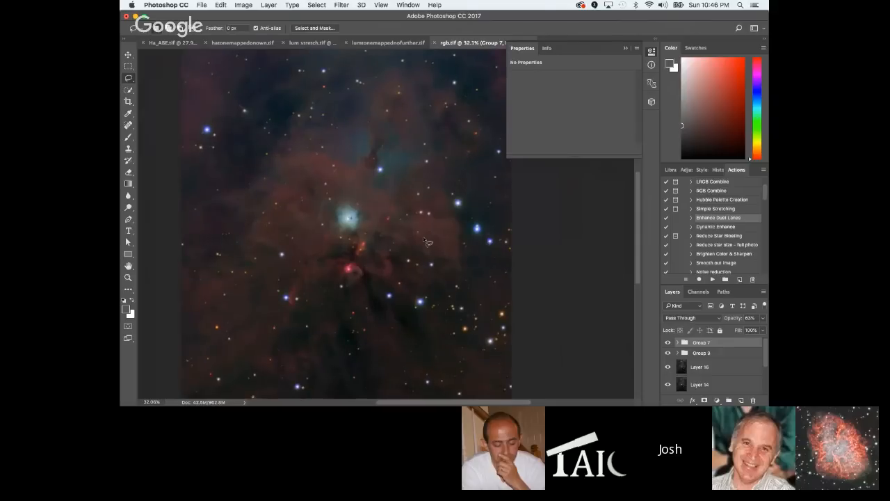
scroll(430, 238, "down", 3)
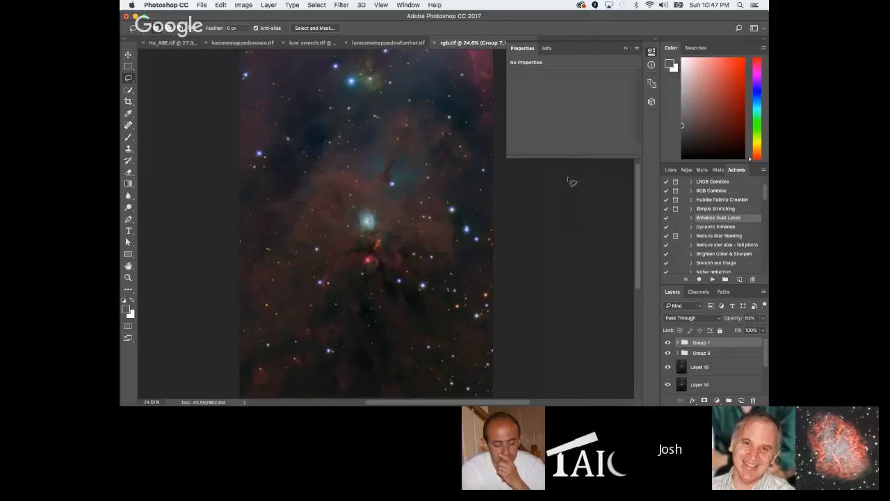
scroll(508, 238, "up", 1)
scroll(518, 245, "up", 2)
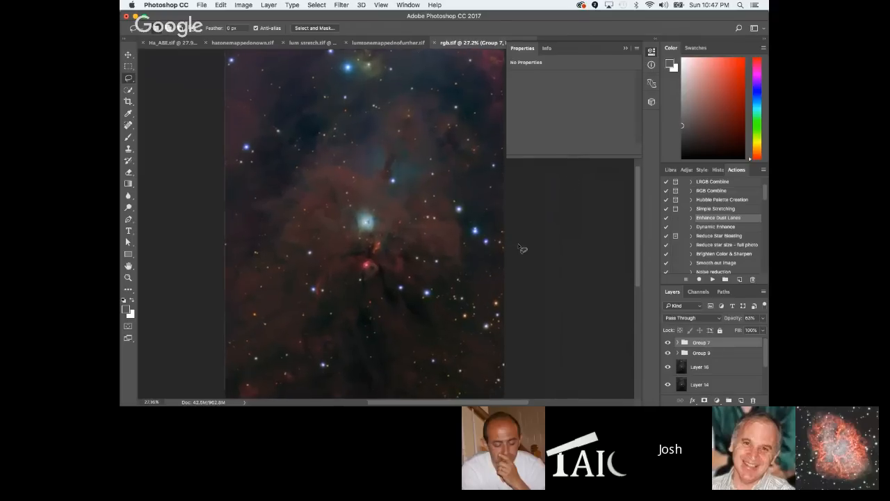
scroll(525, 245, "up", 1)
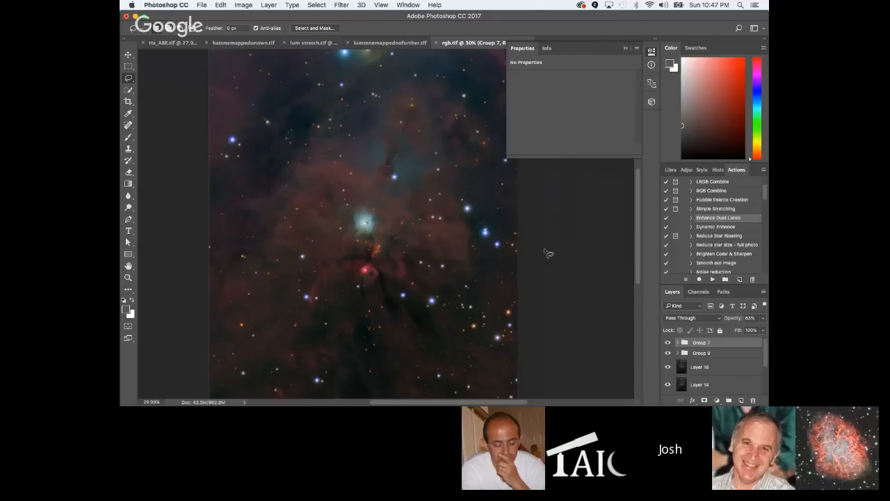
scroll(545, 250, "up", 1)
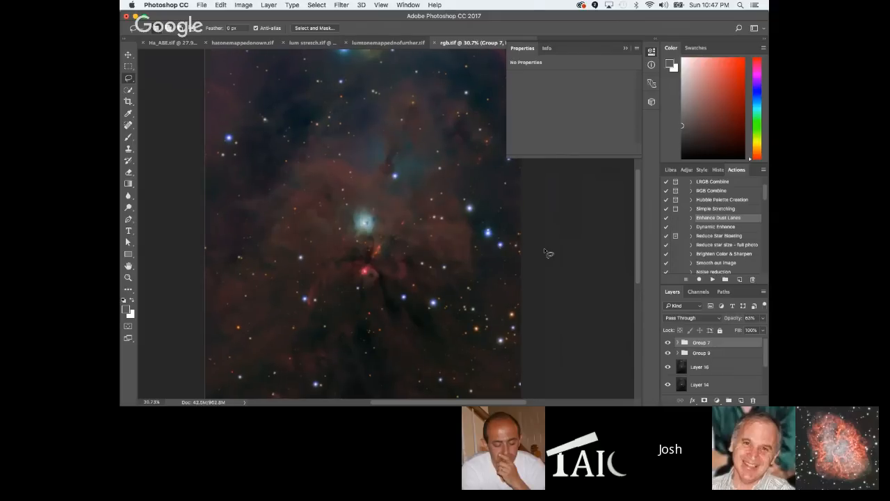
scroll(583, 272, "down", 2)
scroll(584, 272, "down", 1)
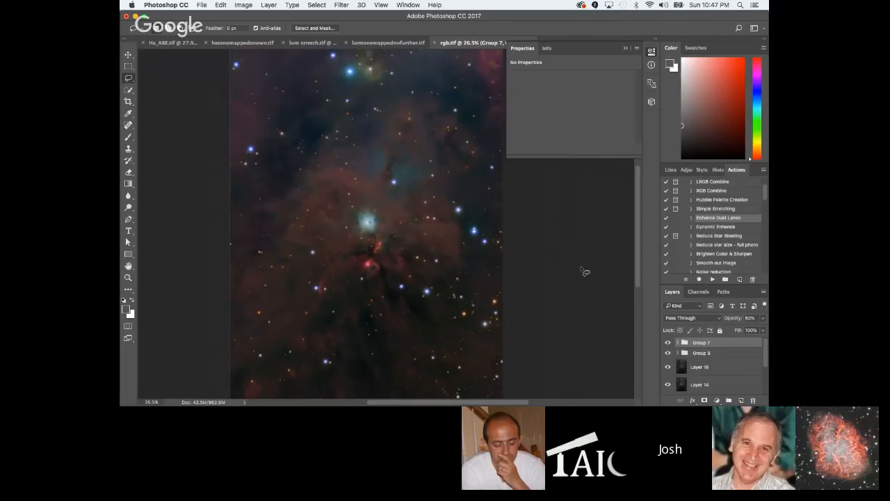
scroll(585, 272, "down", 2)
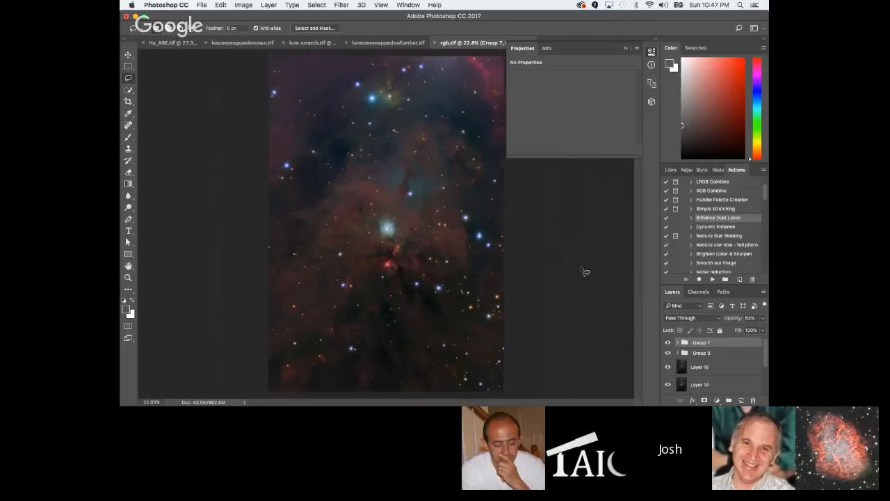